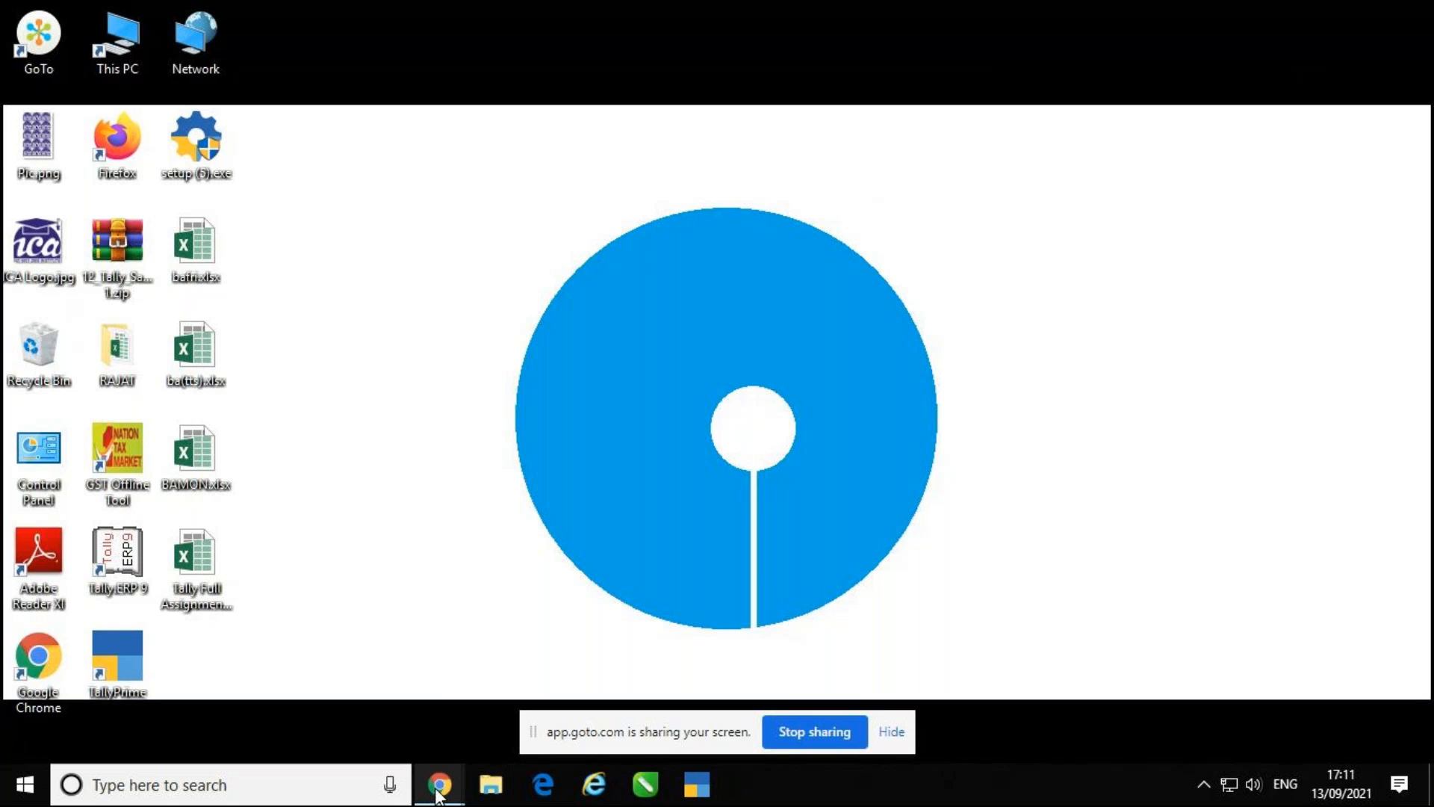
- Bring up the GoTo meeting window and move the screen-sharing notice down, clear of the call controls
left_click(453, 702)
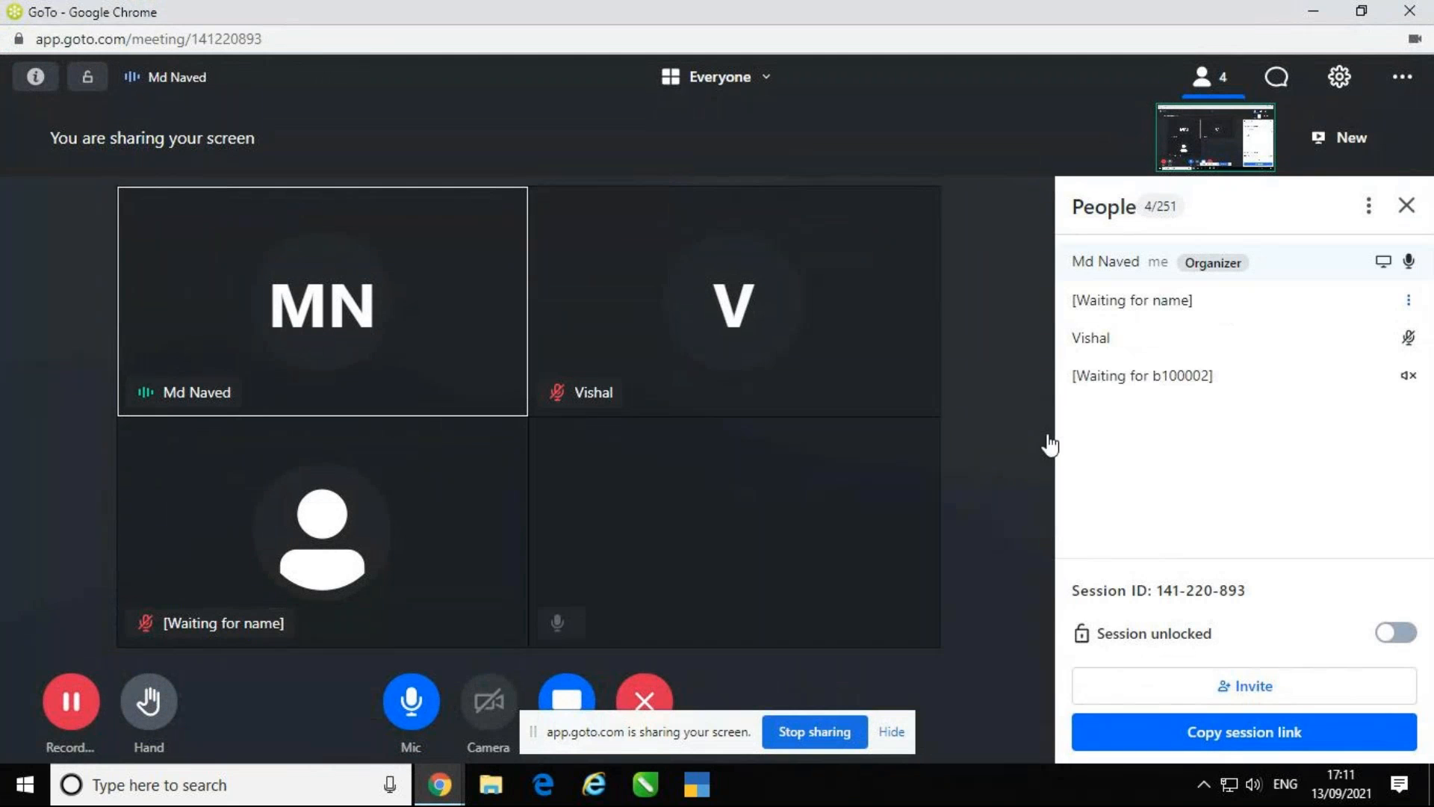
left_click_drag(532, 733, 798, 798)
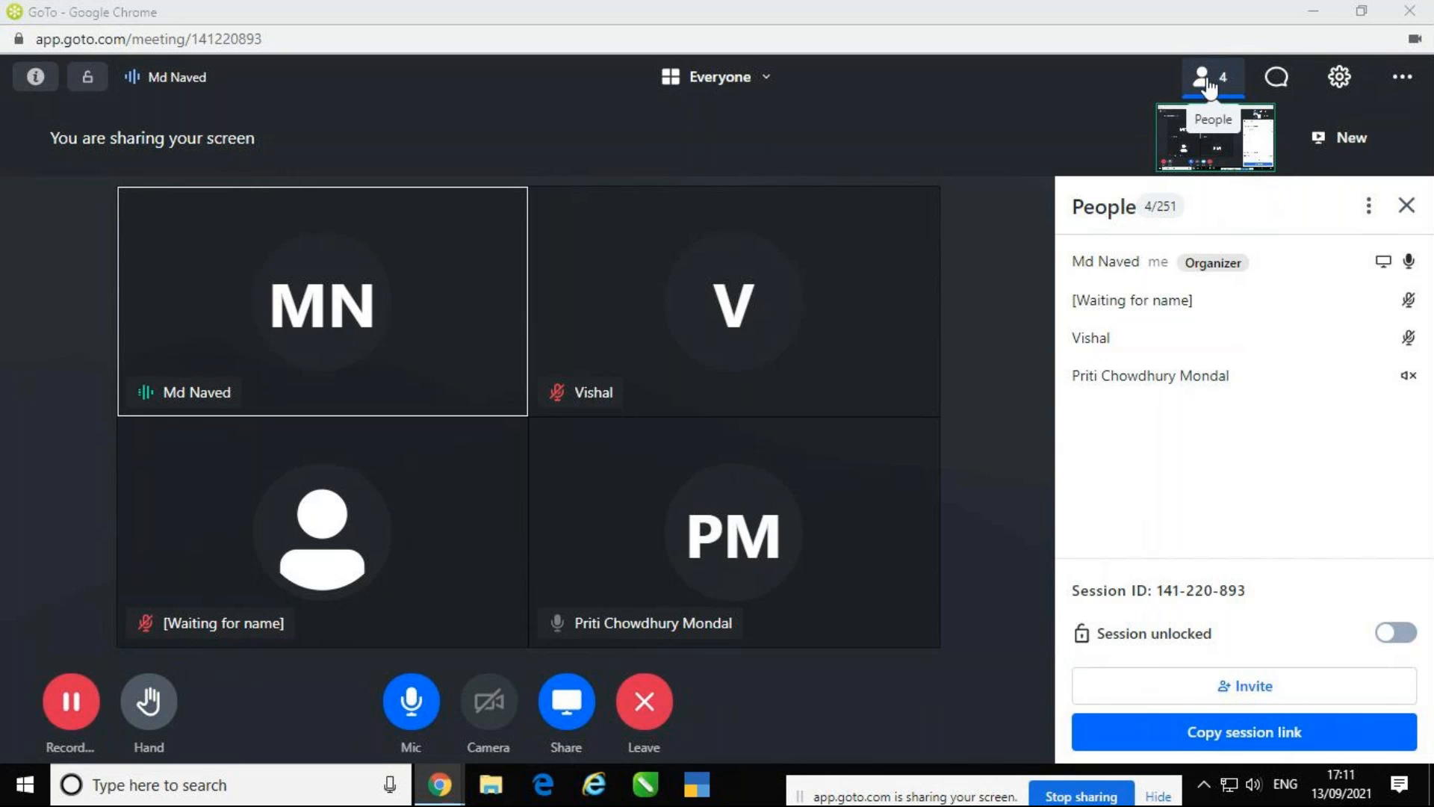
- Mute the microphone in the meeting and turn it back on
left_click(410, 709)
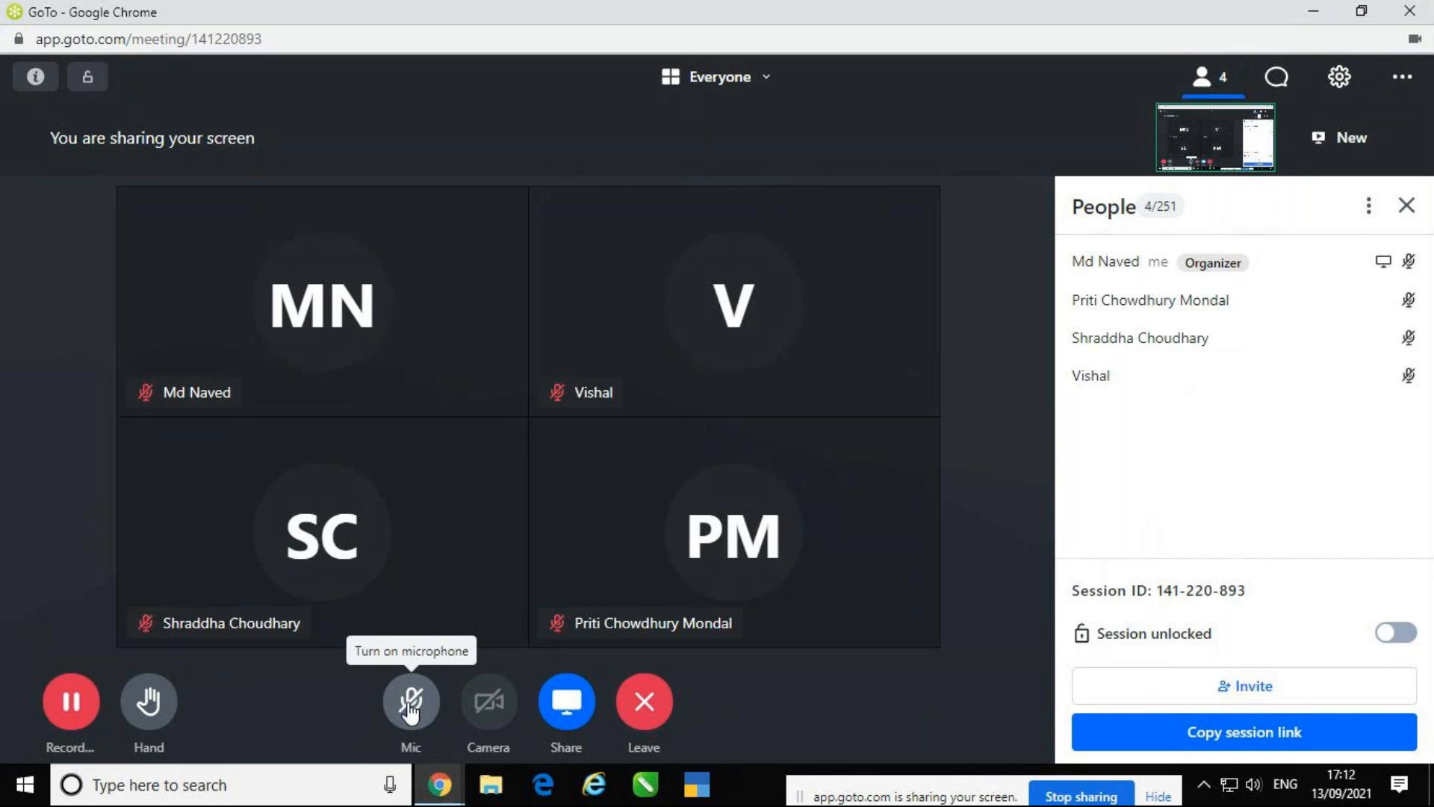
left_click(410, 706)
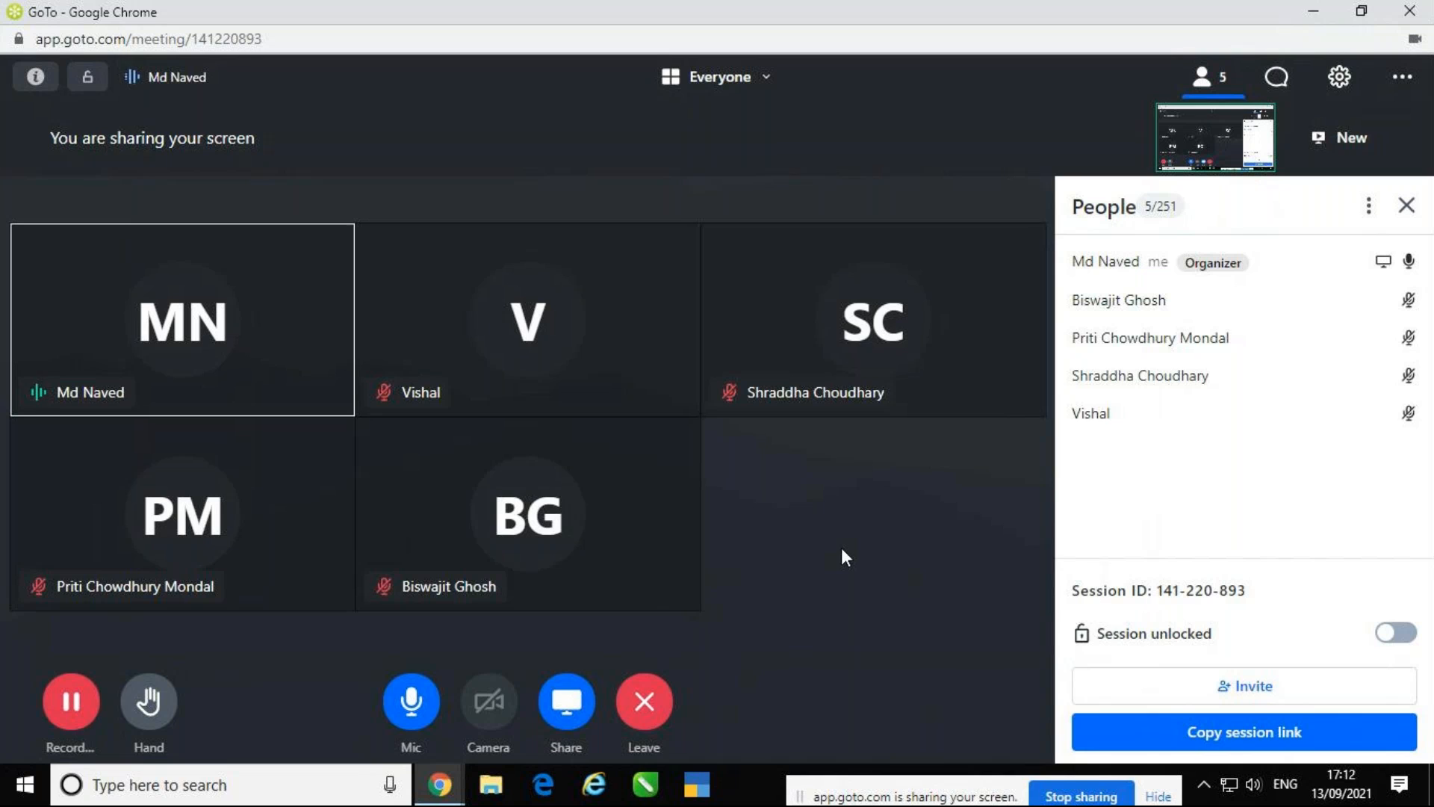
- Minimize the meeting window and refresh the desktop several times
left_click(1309, 13)
right_click(909, 176)
left_click(952, 246)
right_click(910, 125)
left_click(956, 184)
right_click(910, 139)
left_click(931, 200)
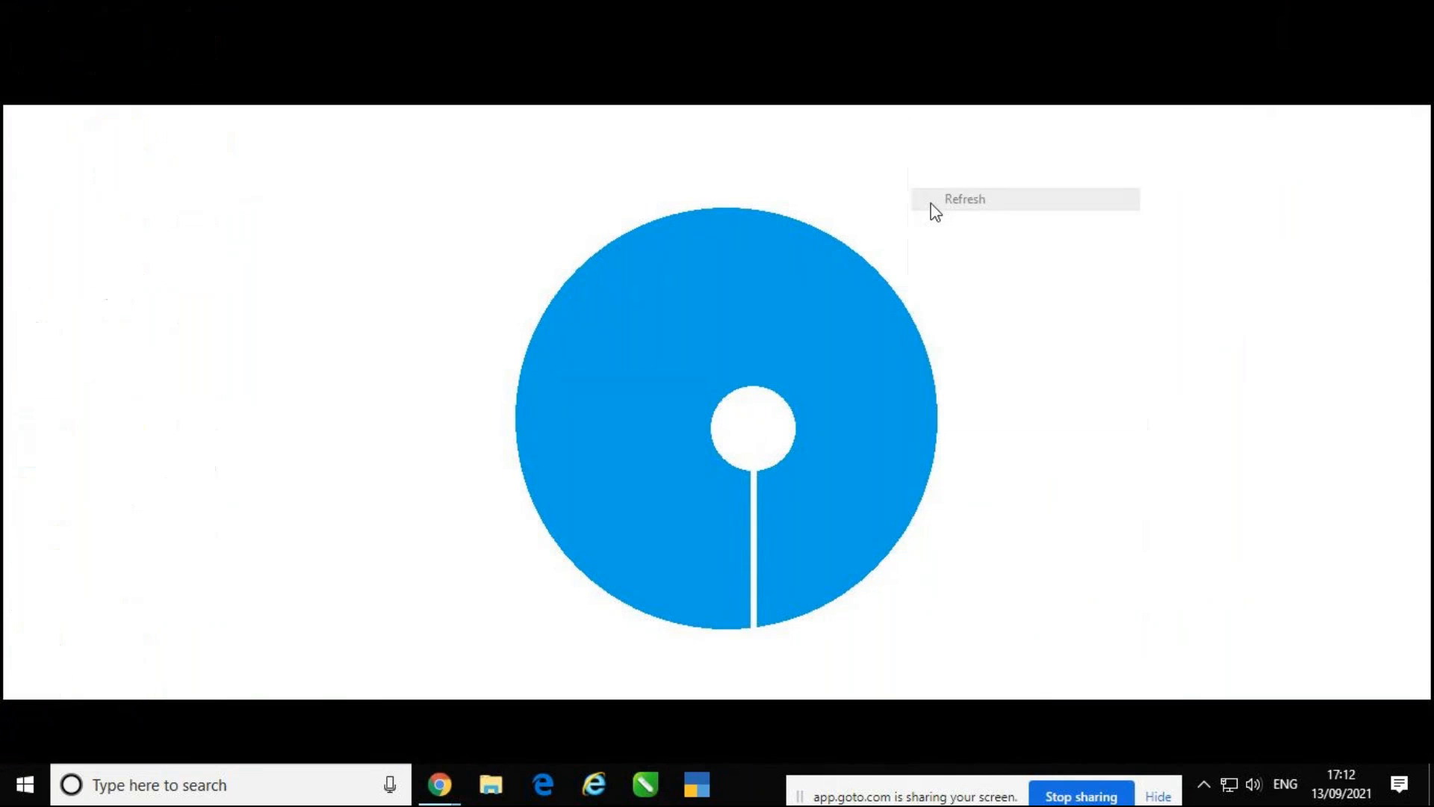
left_click(440, 784)
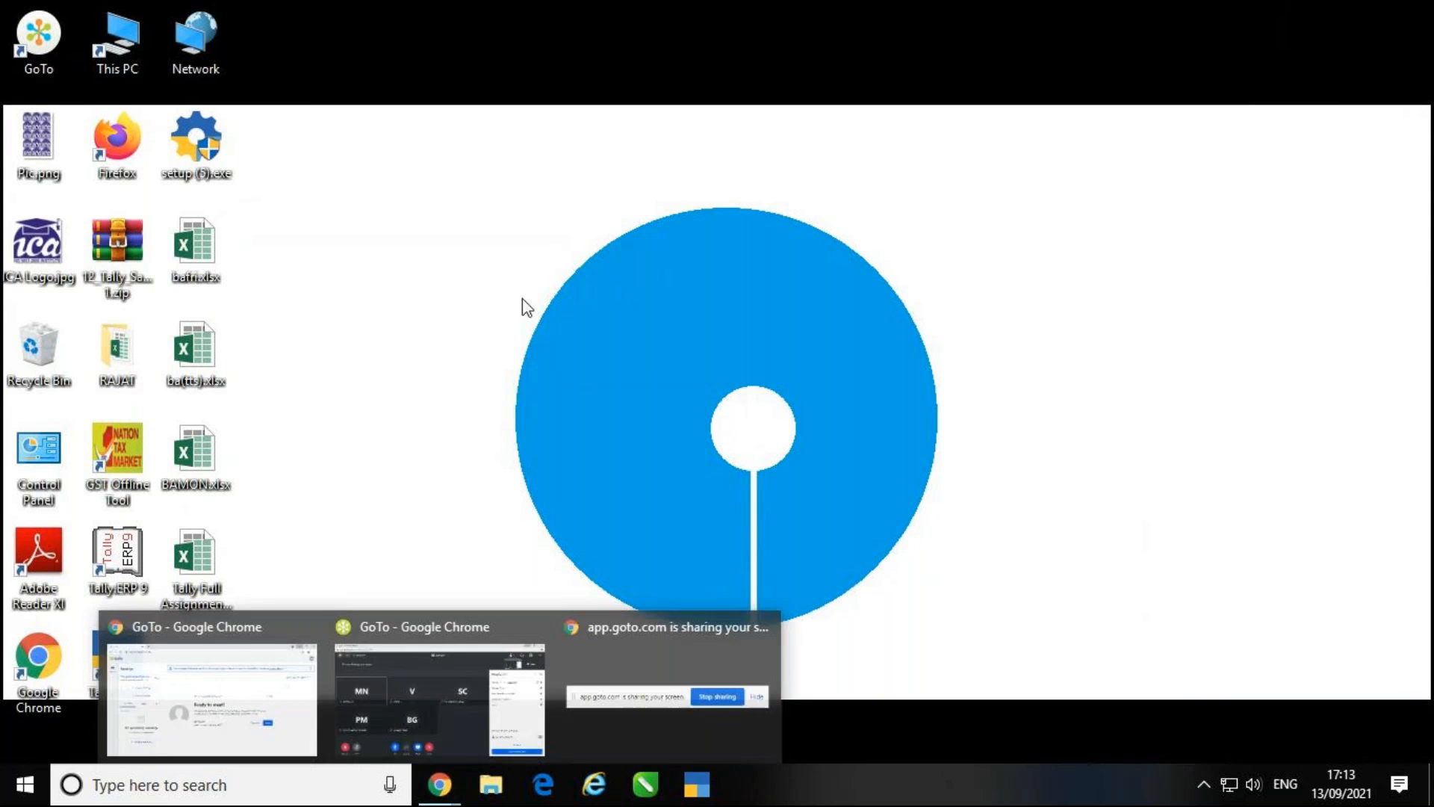
right_click(546, 155)
left_click(575, 218)
right_click(505, 147)
left_click(543, 209)
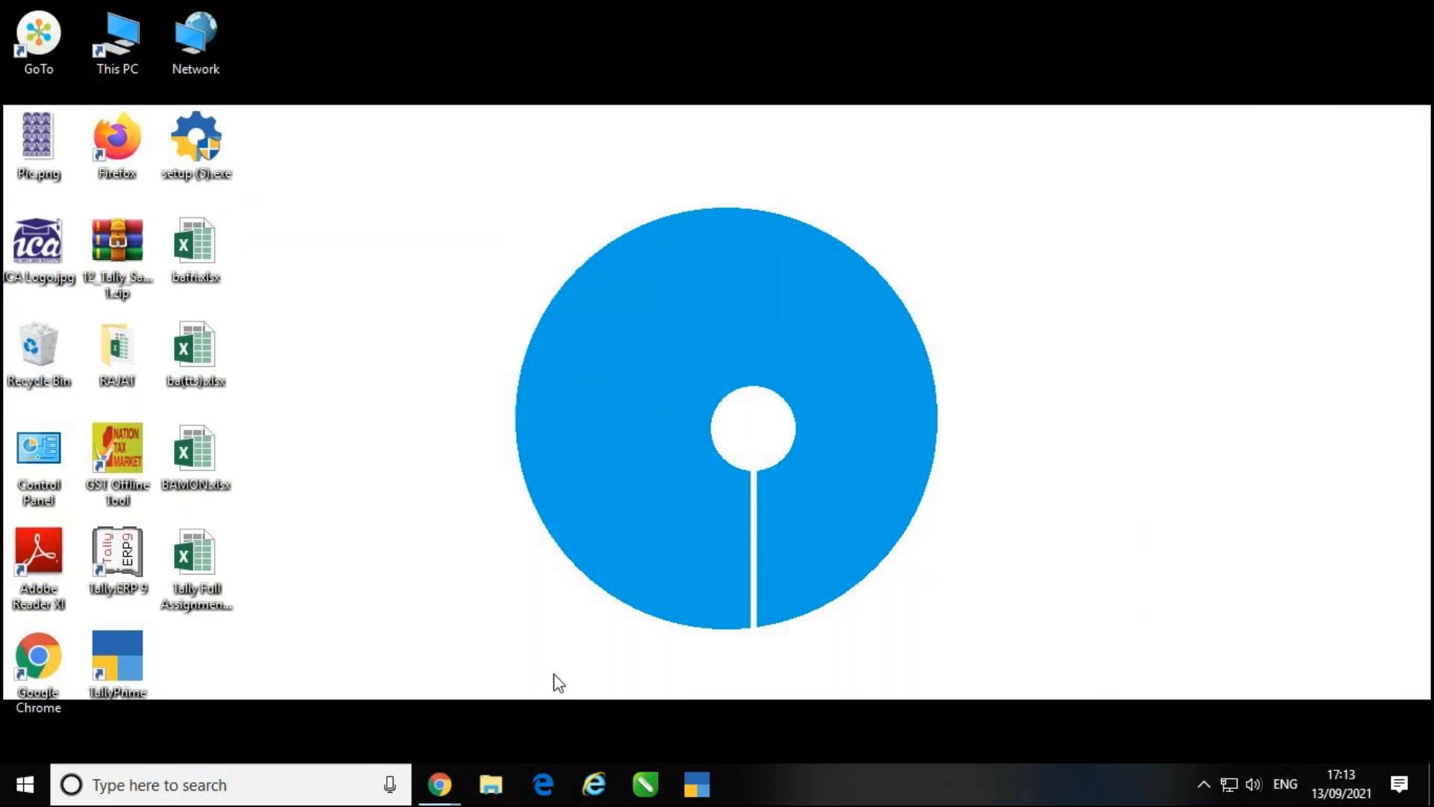
- Bring back the GoTo meeting window and mute the microphone
left_click(447, 790)
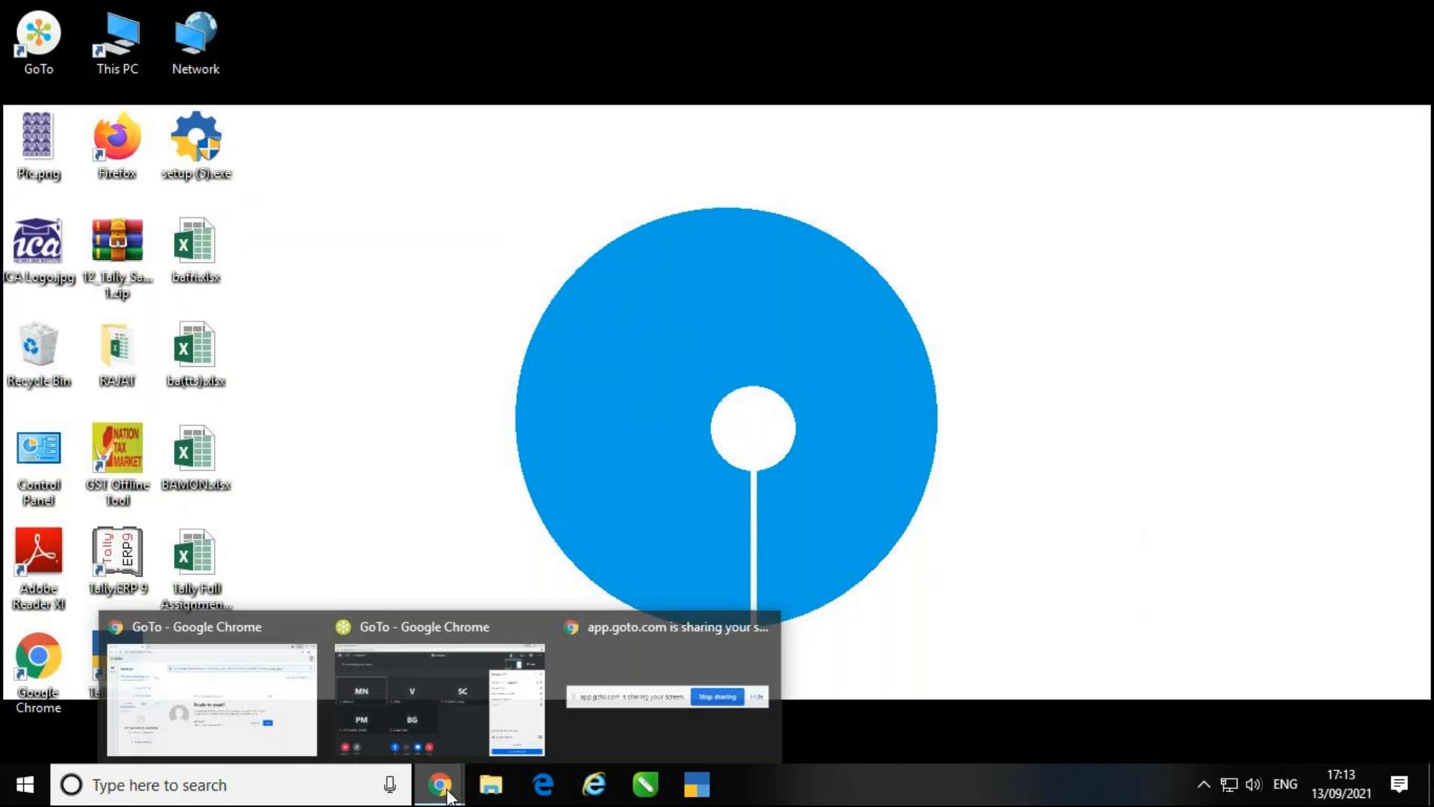
left_click(460, 716)
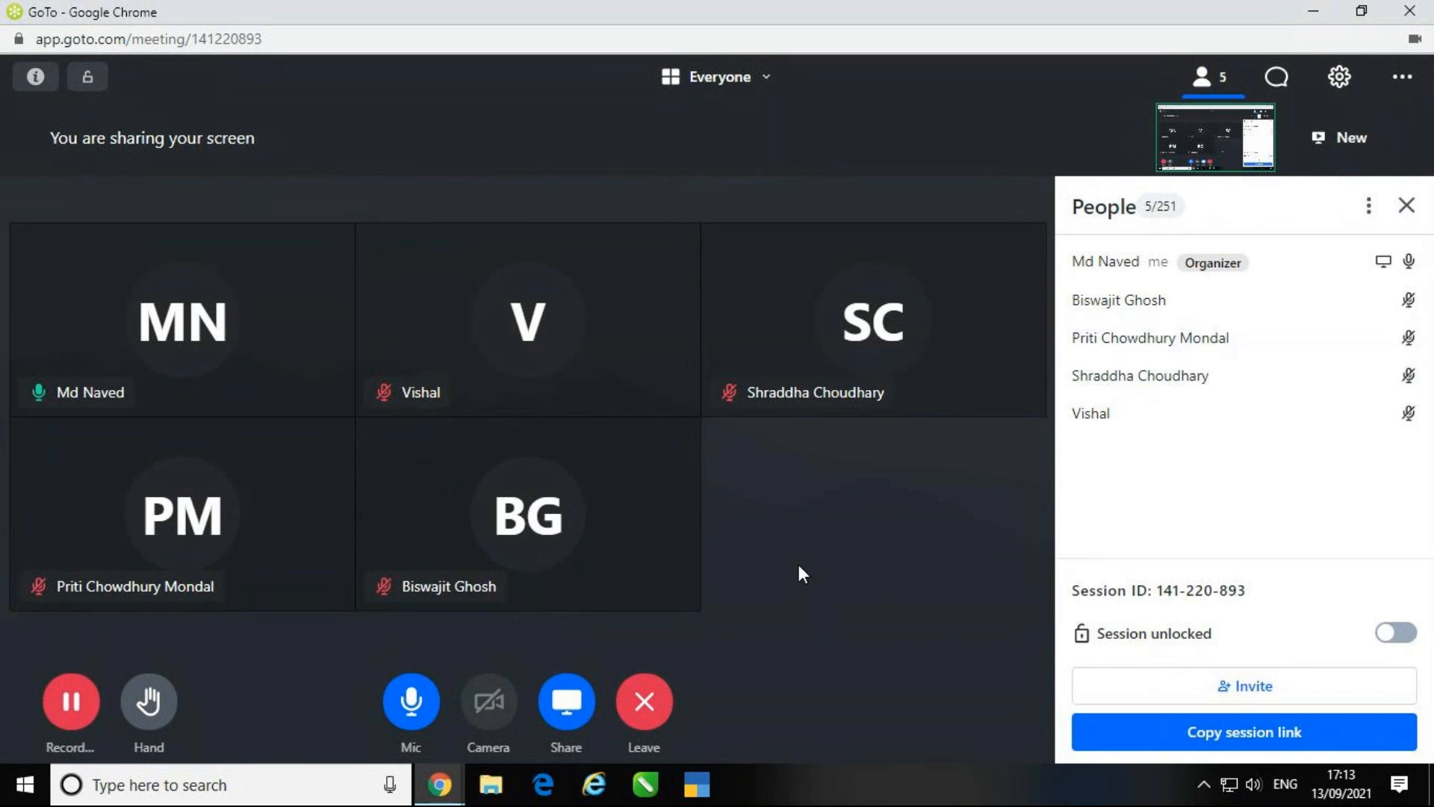
left_click(432, 708)
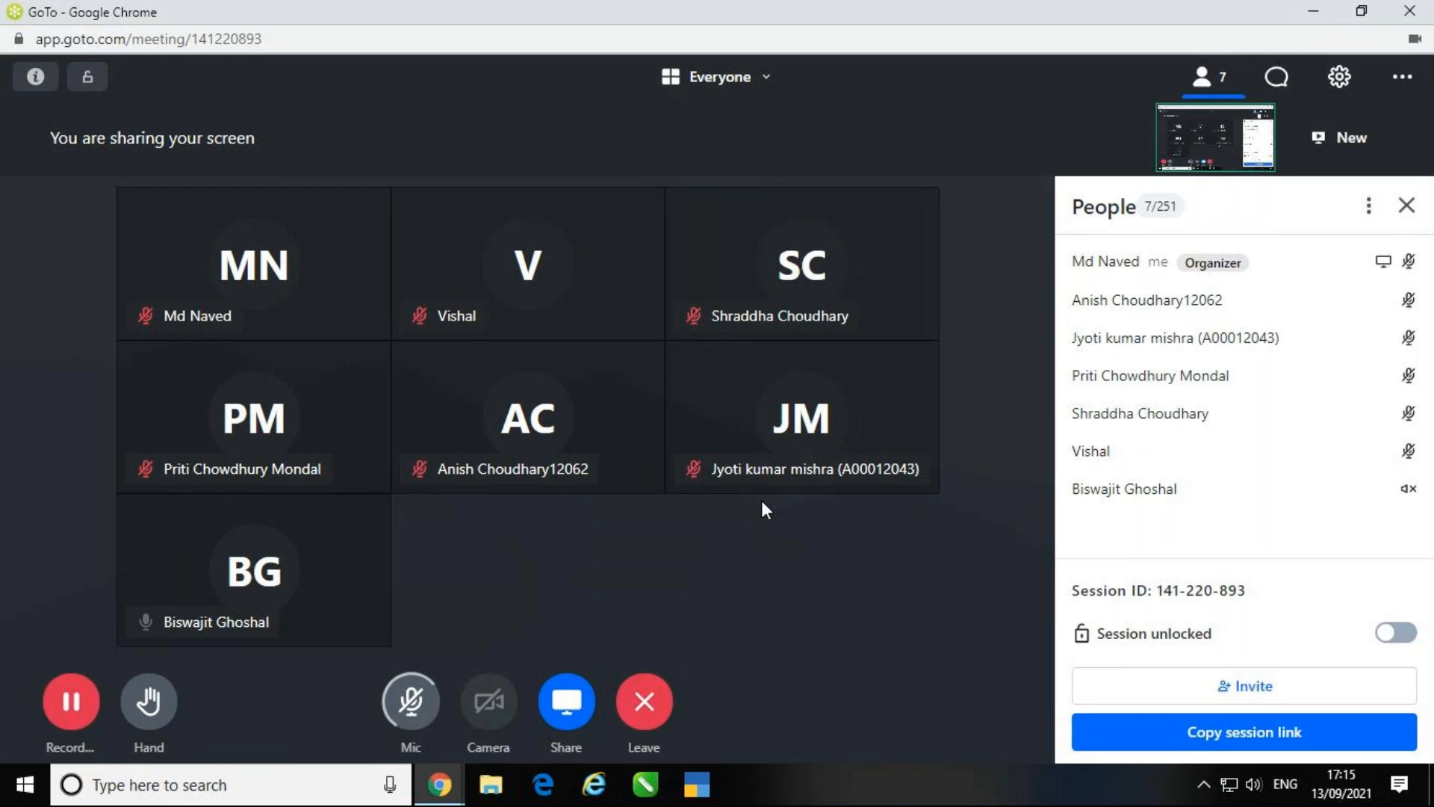
- Minimize the GoTo meeting window to return to the desktop and refresh it
key("ctrl+alt+m")
left_click(1318, 11)
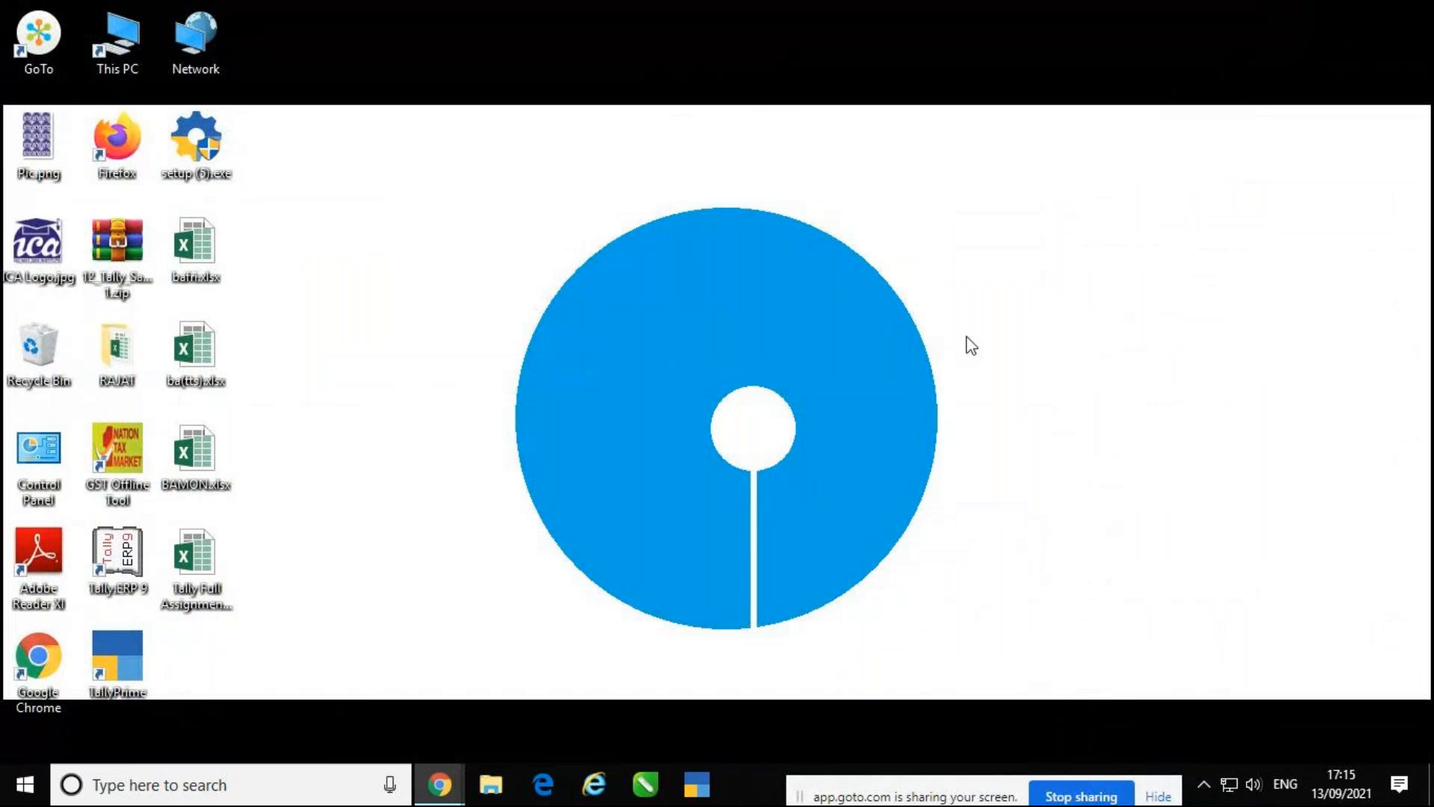
right_click(934, 223)
left_click(967, 285)
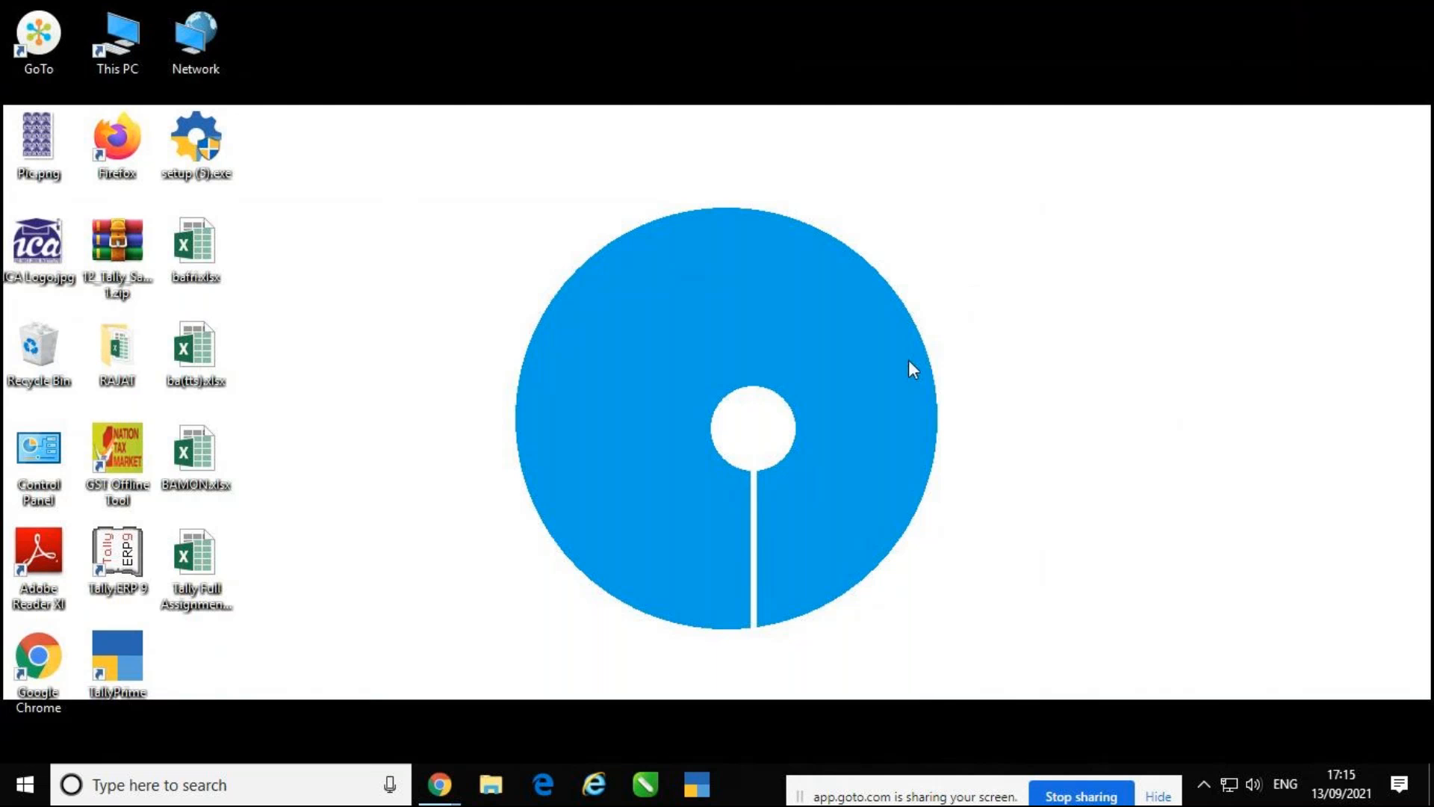
mouse_move(444, 792)
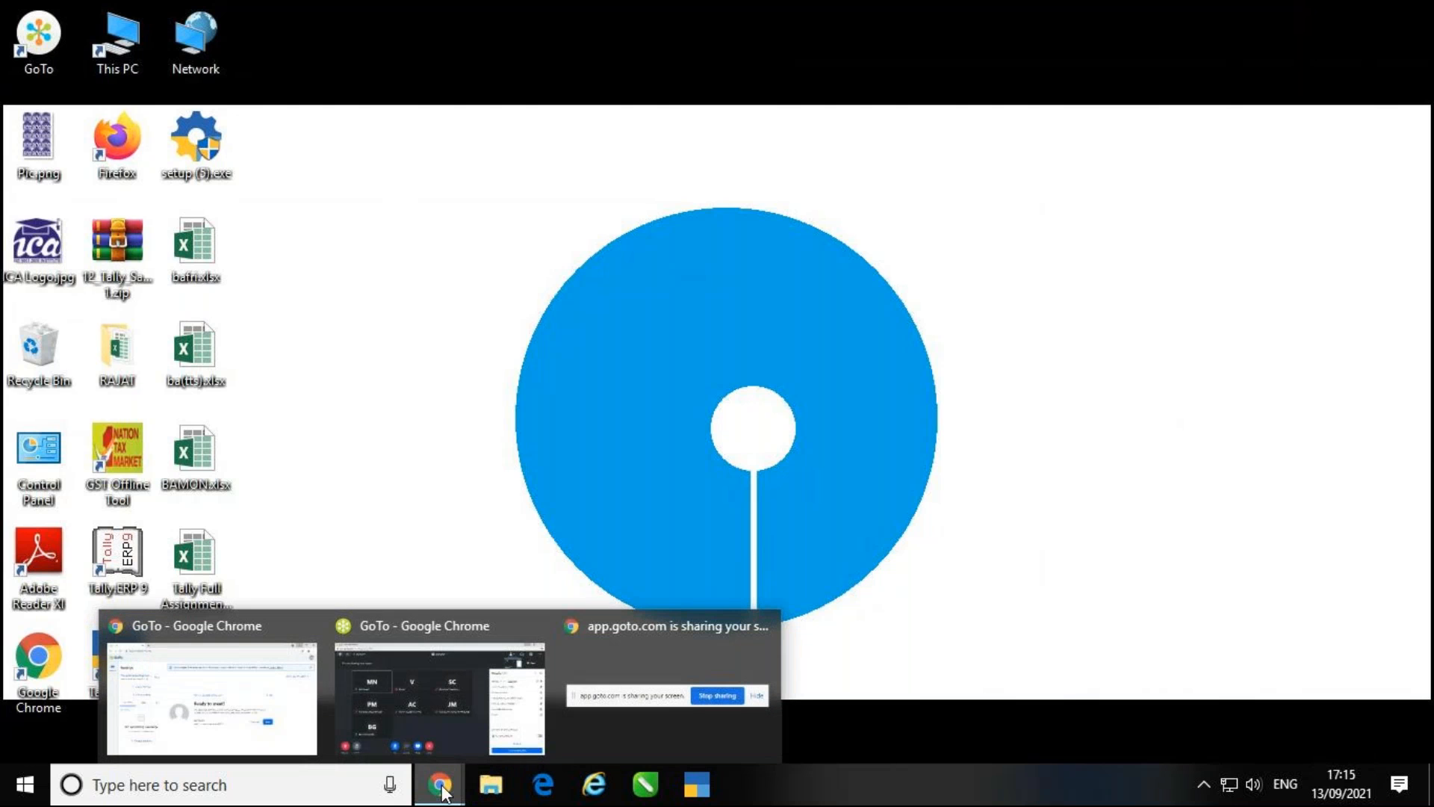
mouse_move(456, 722)
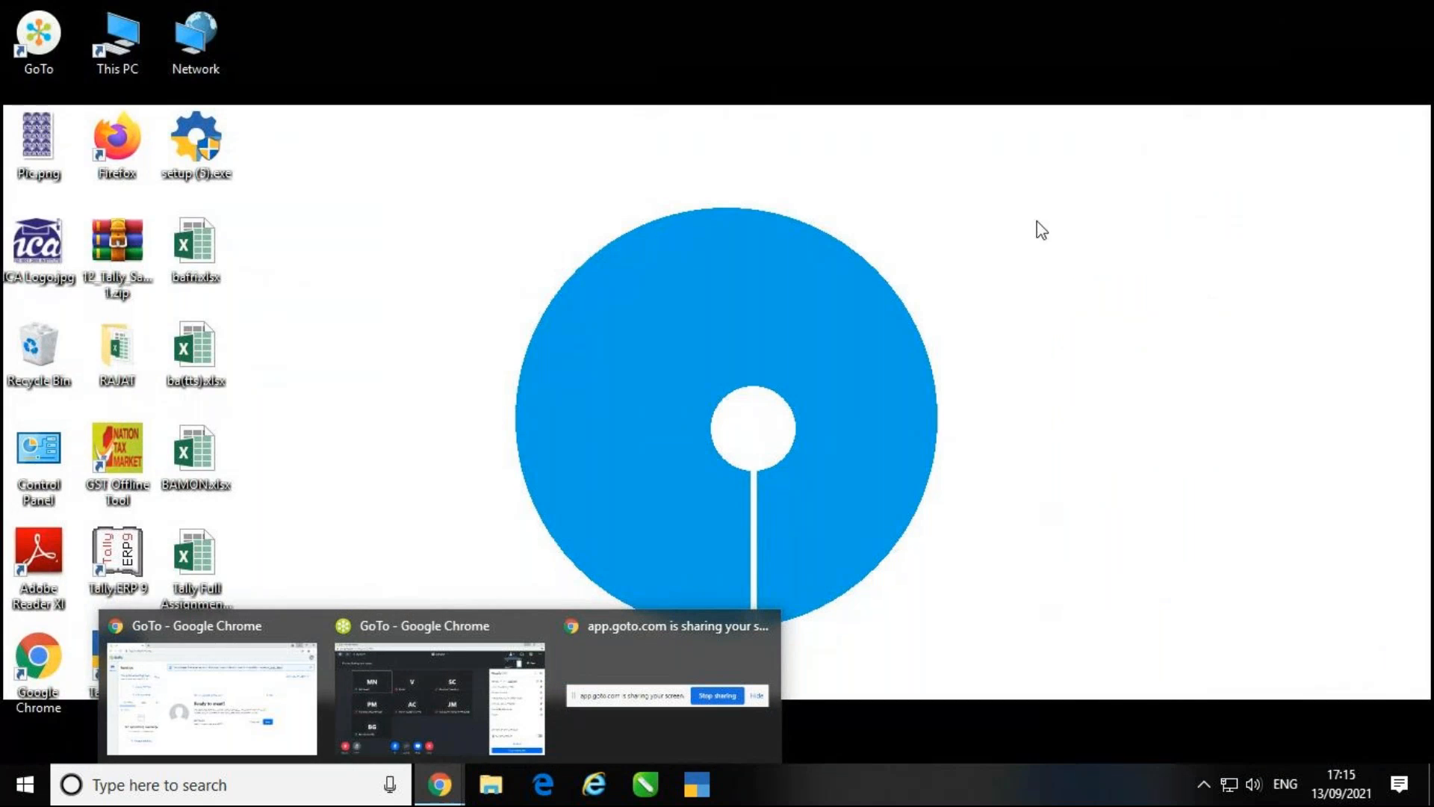
right_click(954, 113)
left_click(986, 177)
right_click(879, 75)
left_click(922, 139)
- Launch Excel and create a new blank workbook
key("super+r")
key("Return")
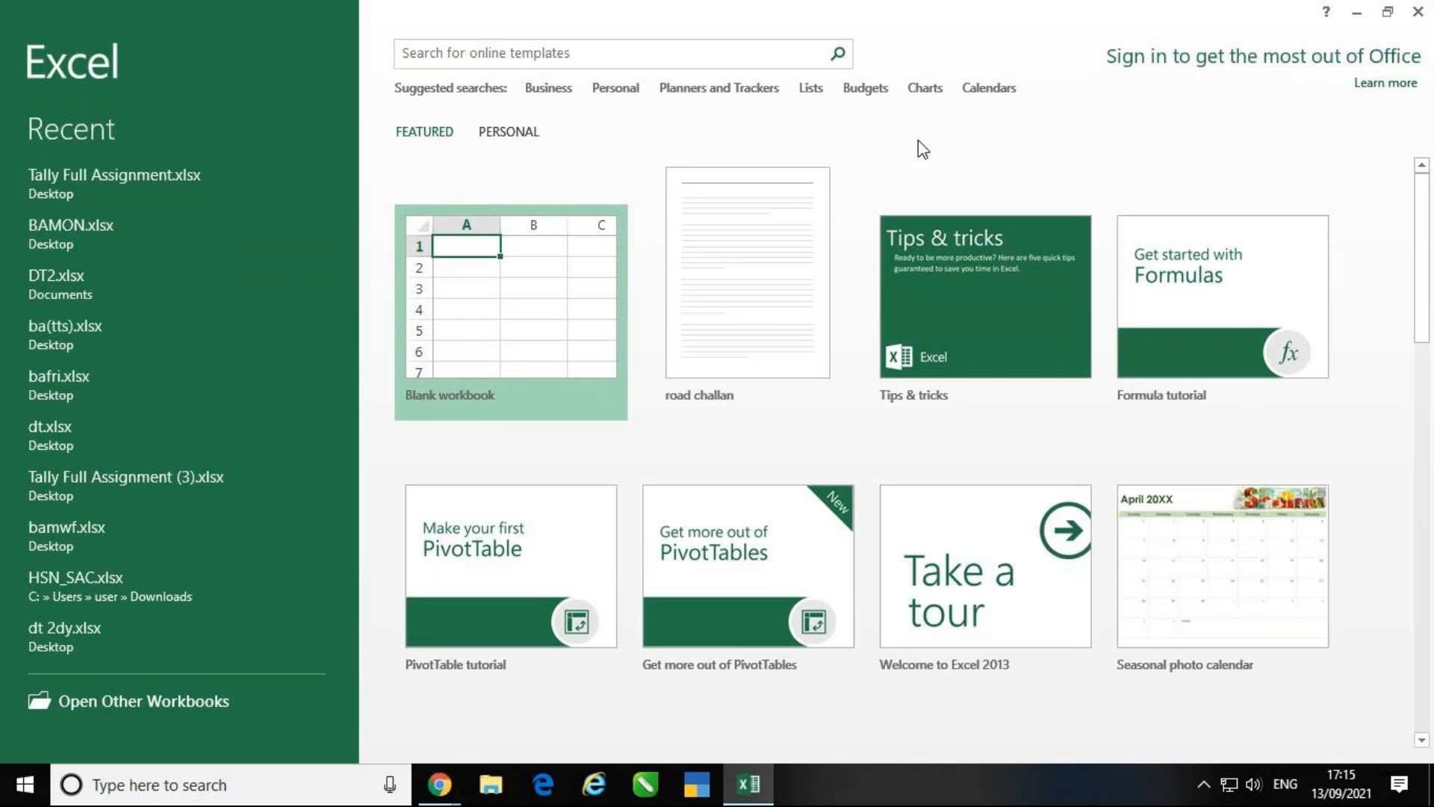
left_click(925, 585)
left_click(564, 321)
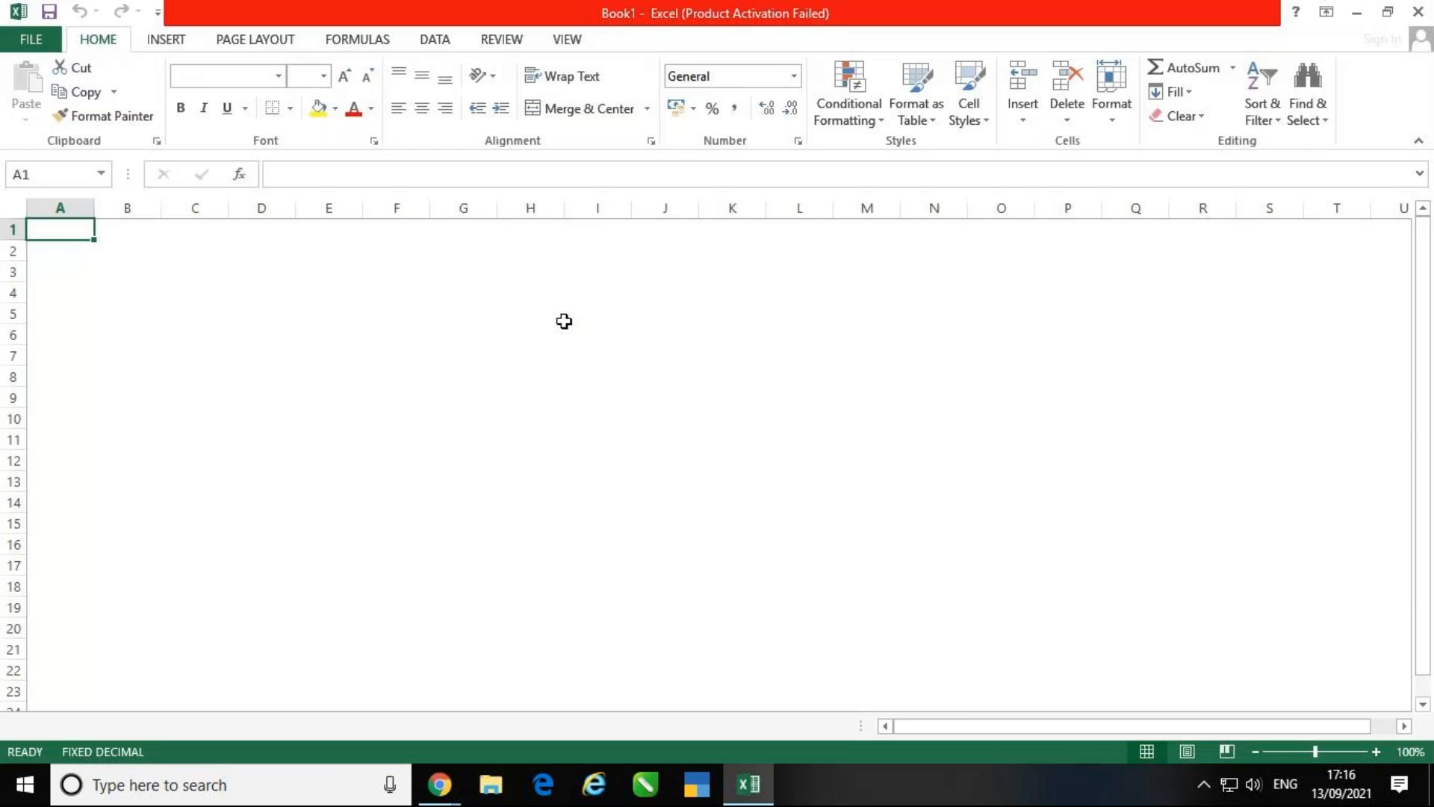
scroll(564, 321, "up", 4)
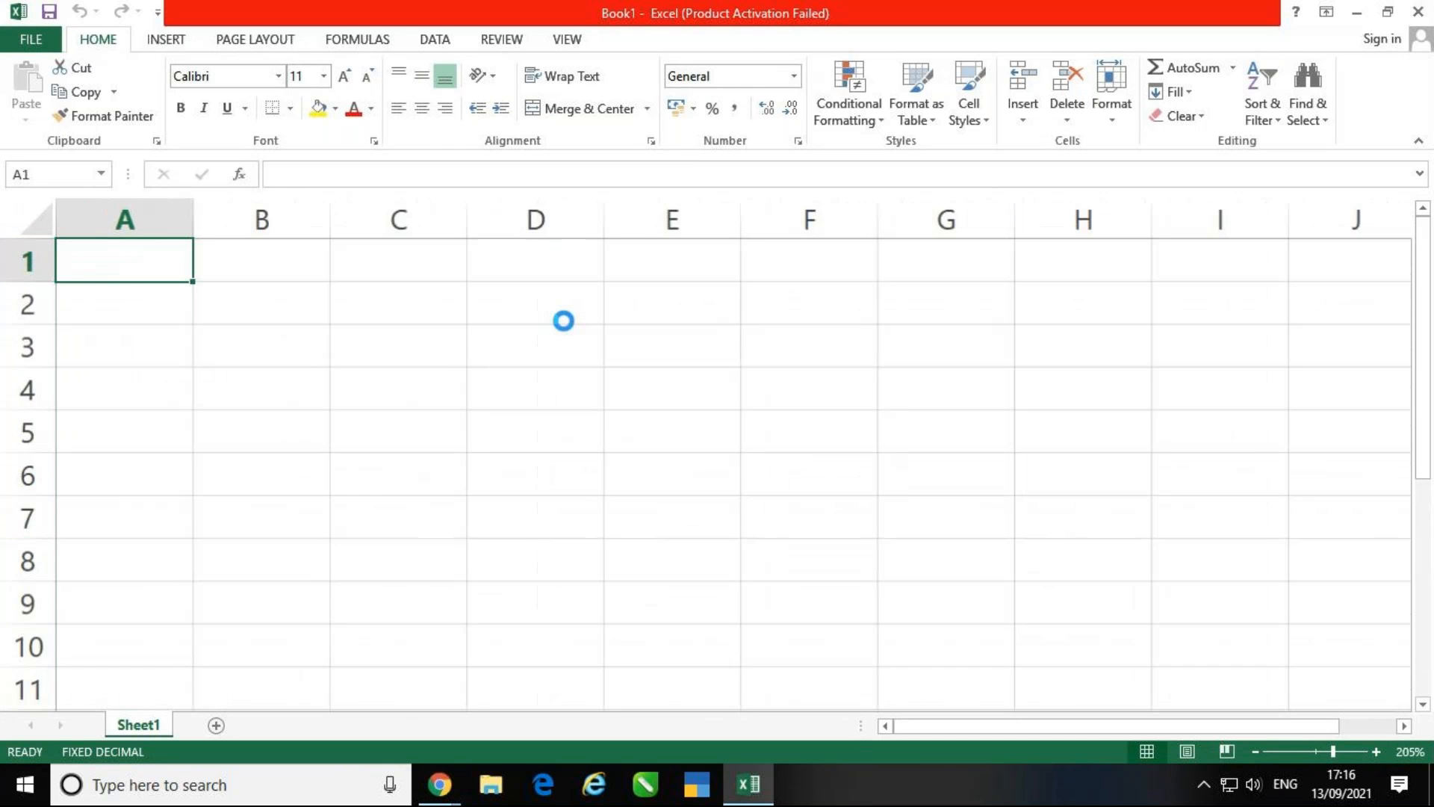
scroll(581, 436, "up", 1)
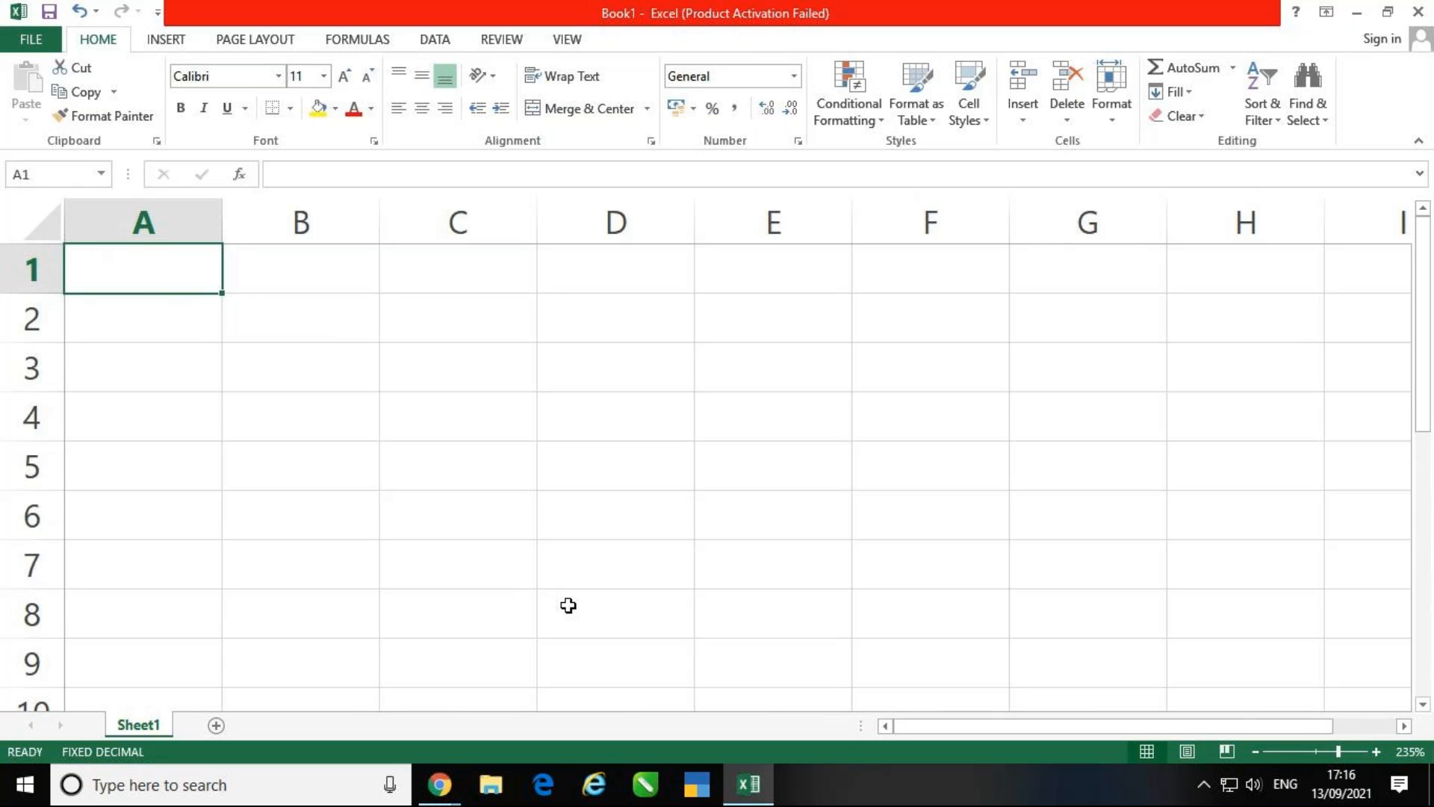
- Enter 5000, 7800, 3600, 4580, 9750, 2500, 4680 and 4950 down column A in cells A1 to A8
type("1")
type("5000")
key("Return")
type("7800")
key("Return")
type("3600")
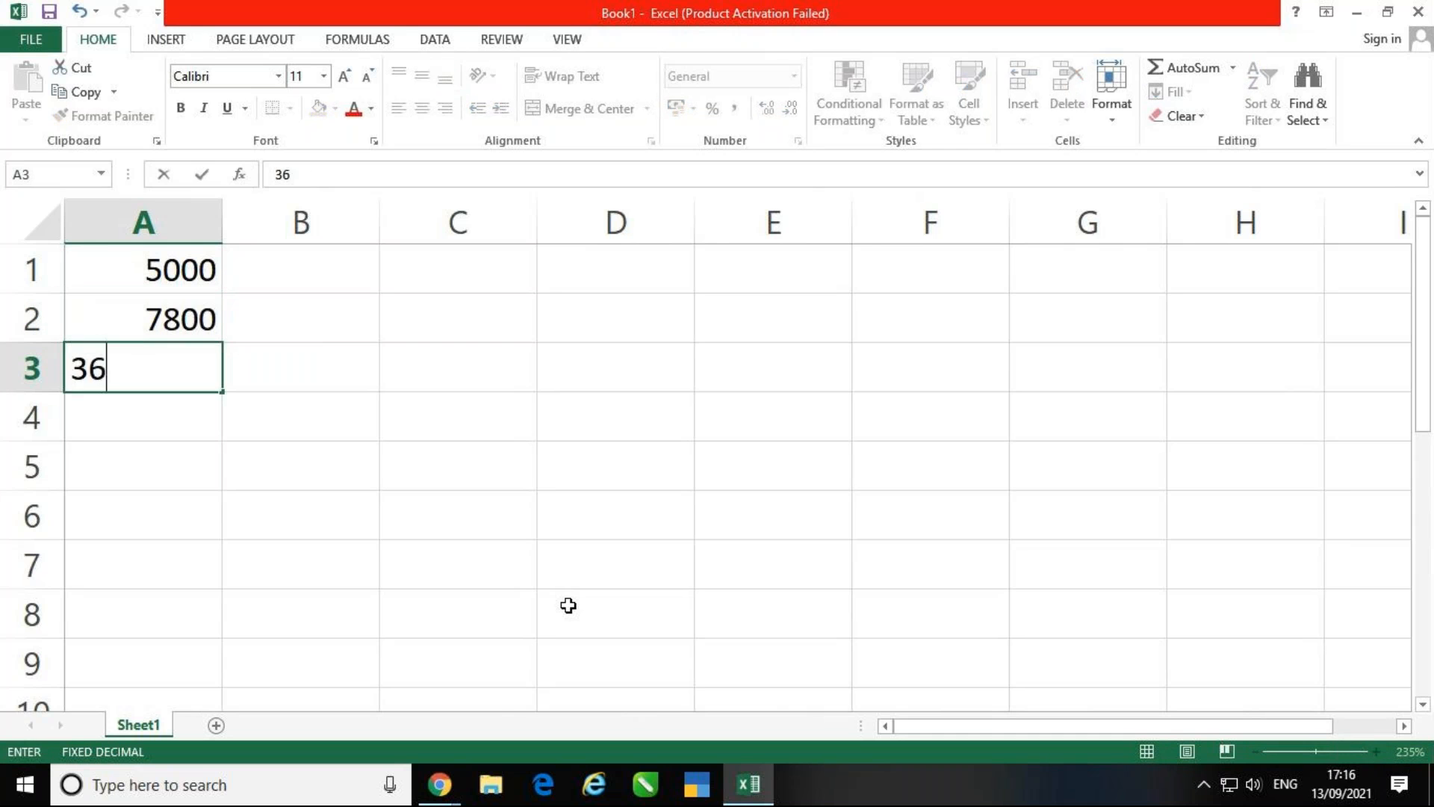
key("Return")
type("4580")
key("Return")
type("9750")
key("Return")
type("2500")
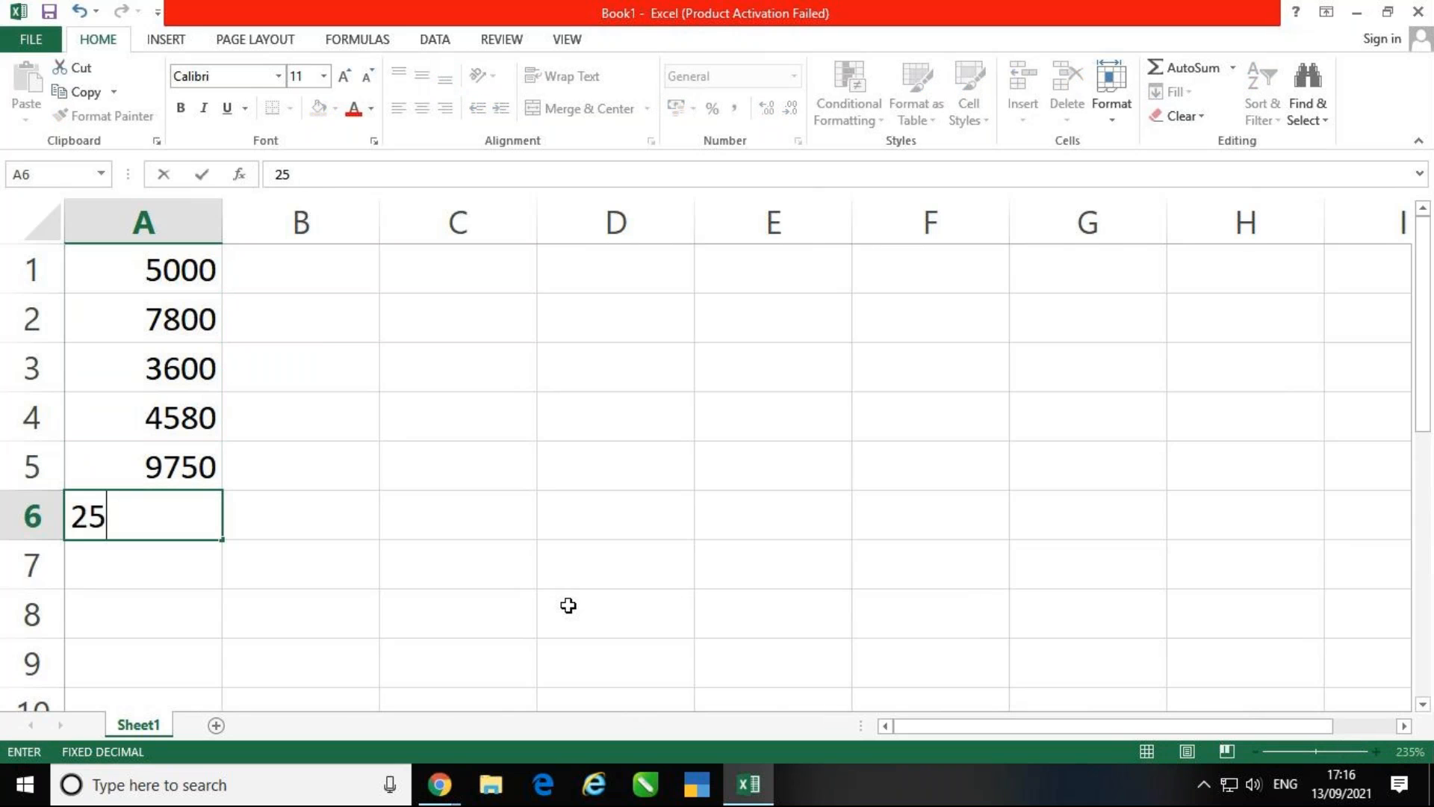
key("Return")
type("4680")
key("Return")
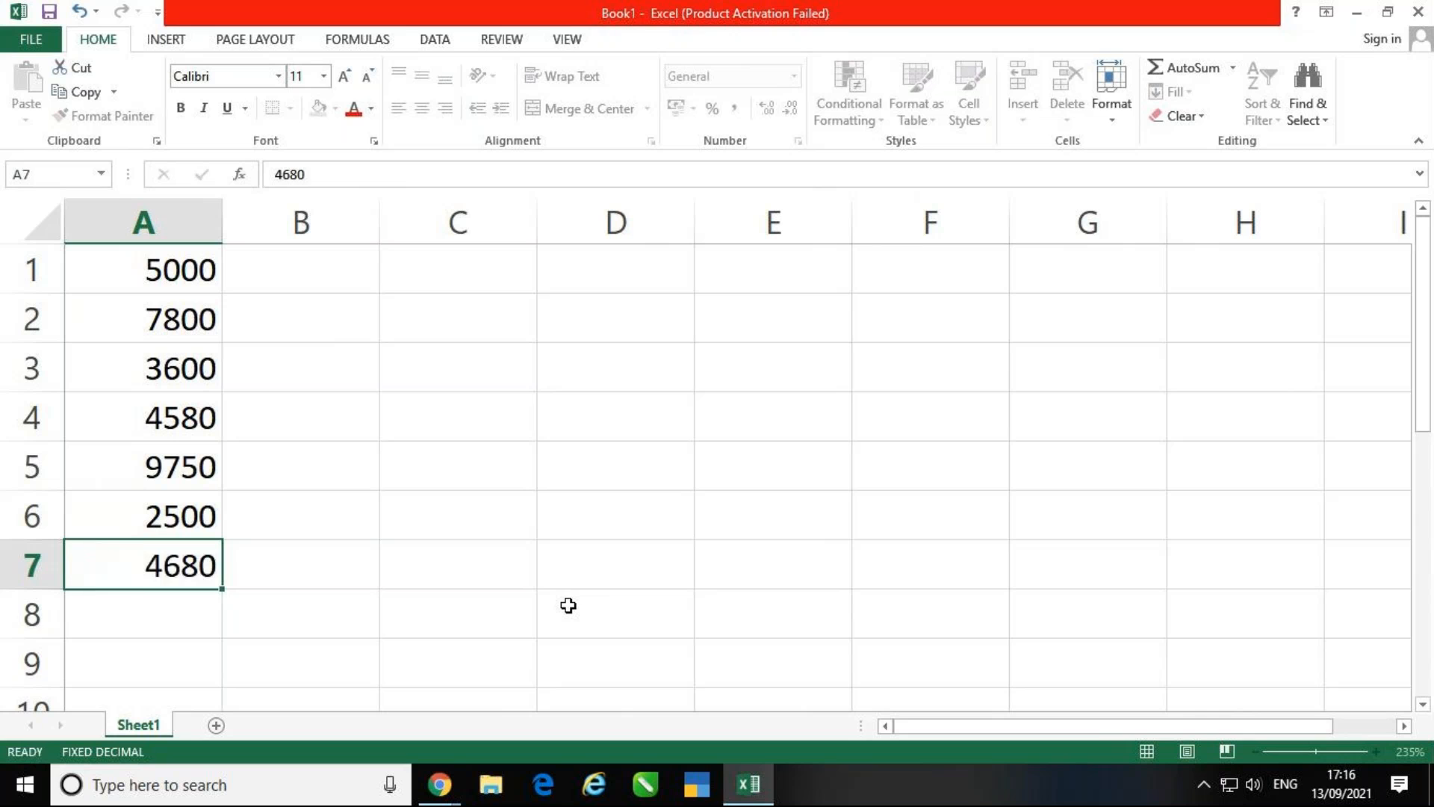
type("4950")
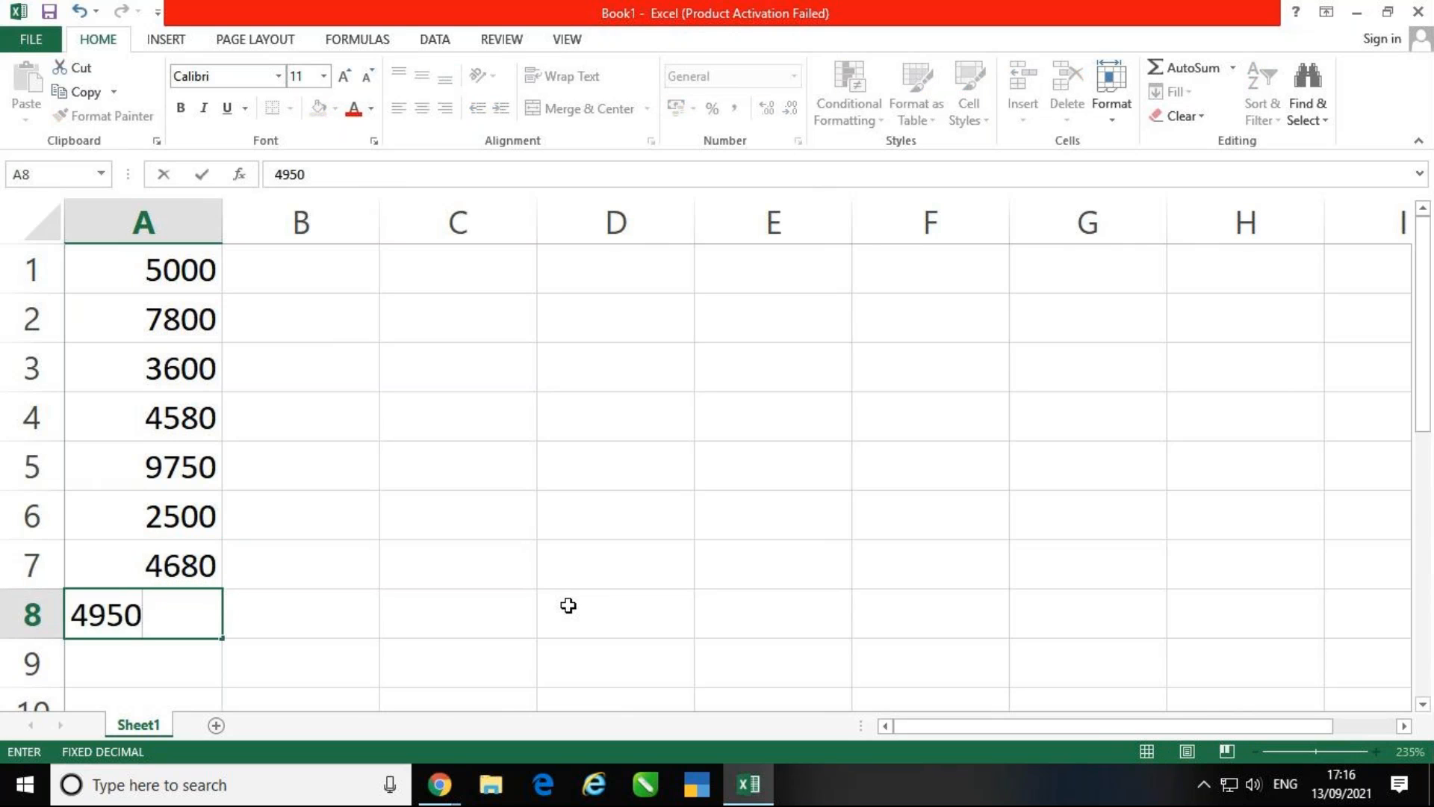
key("Return")
key("Right")
key("Right")
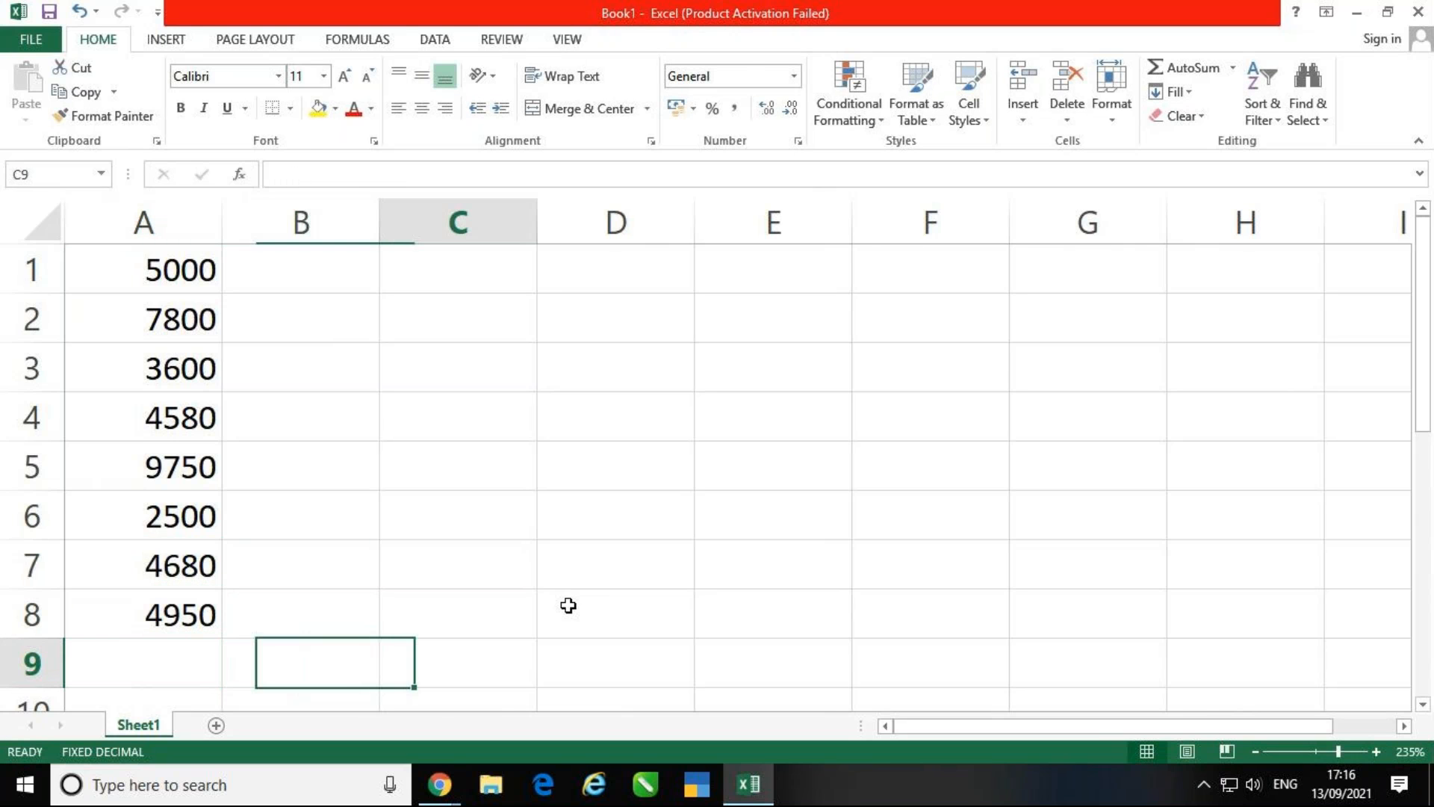
key("Up")
key("Up")
key("Up")
key("Up")
key("Up")
key("Up")
key("Up")
key("Up")
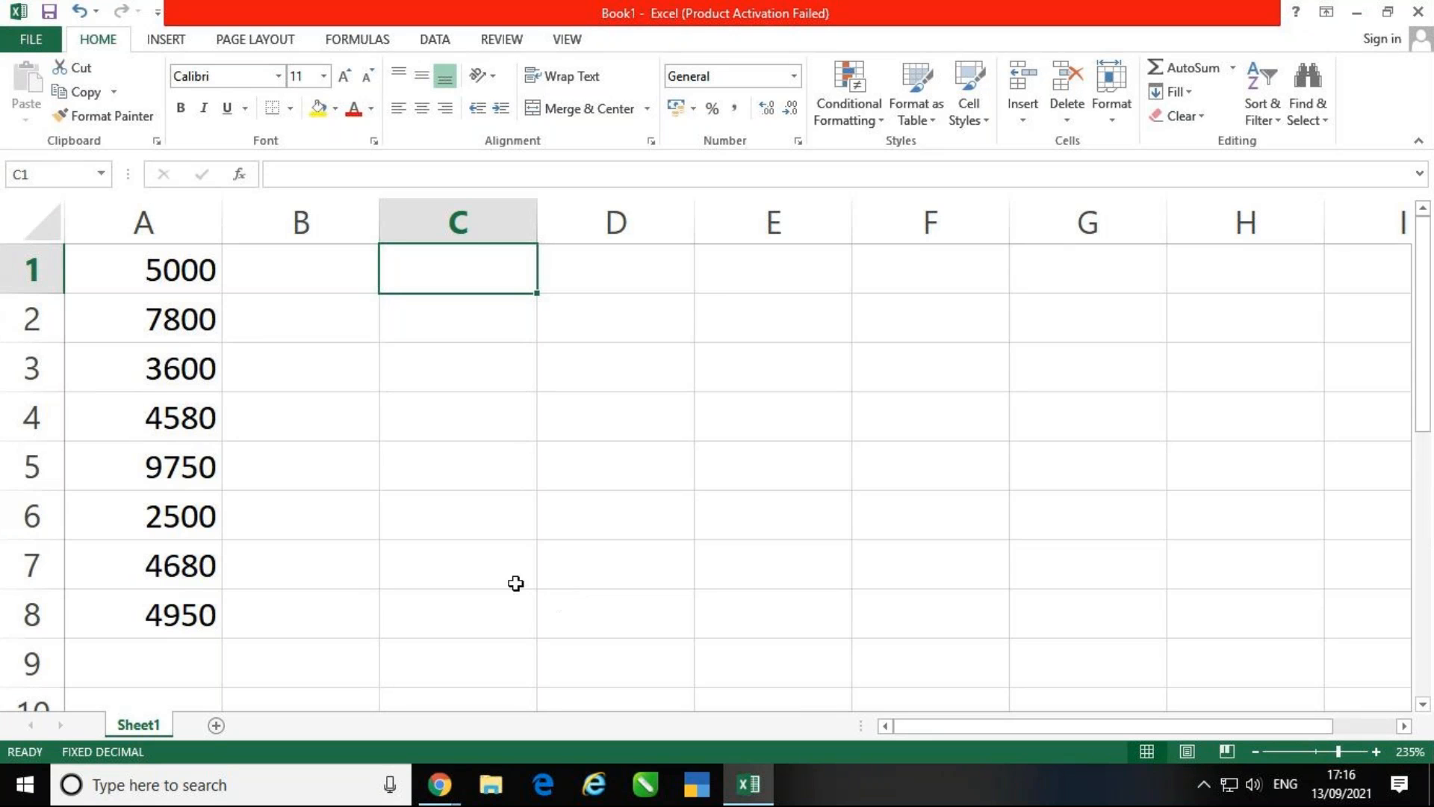
key("Down")
key("Down")
key("Down")
left_click_drag(199, 275, 216, 634)
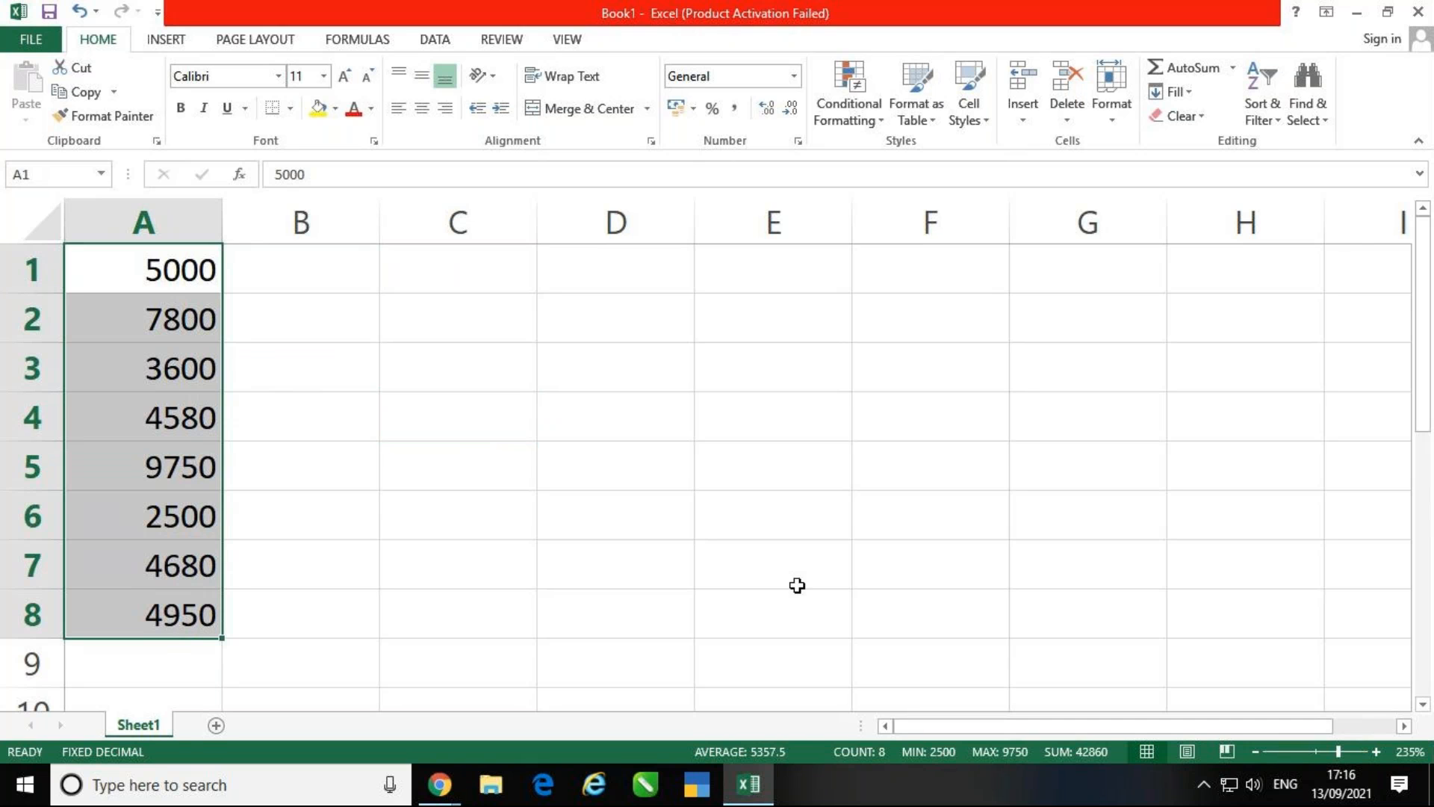
- Insert the SUM function from the Math & Trig functions in cell E4, leaving its first argument empty
left_click(765, 411)
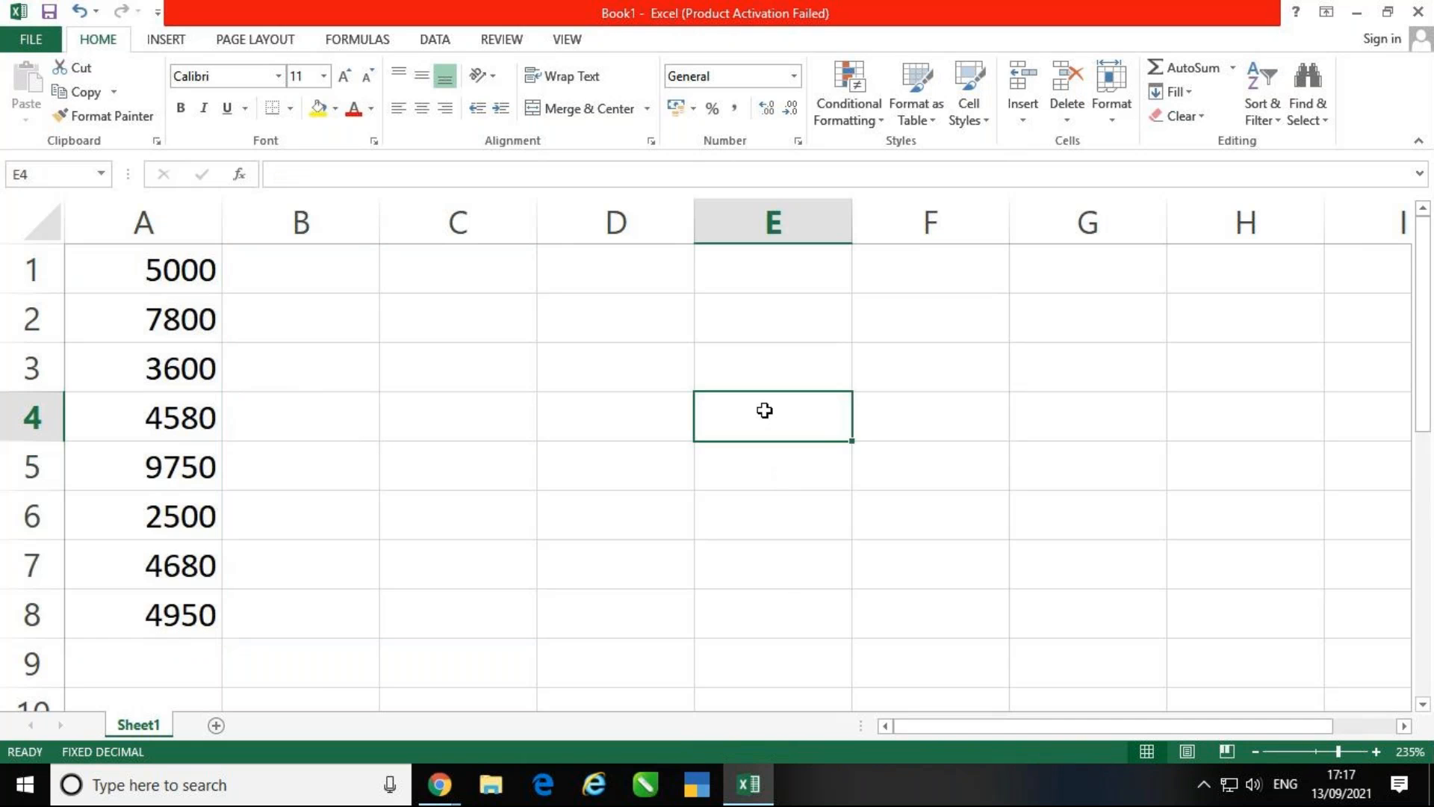
left_click(370, 44)
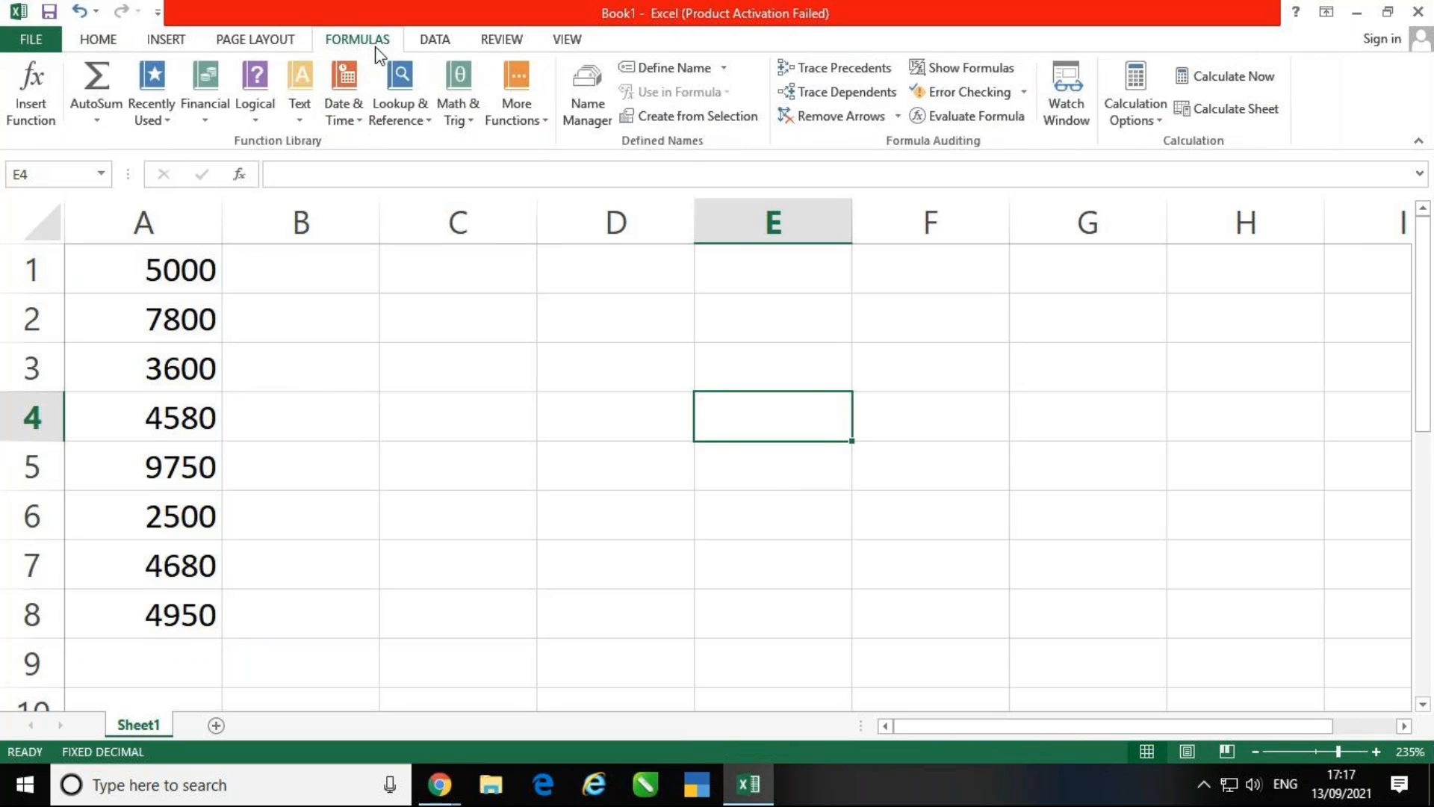
left_click(468, 105)
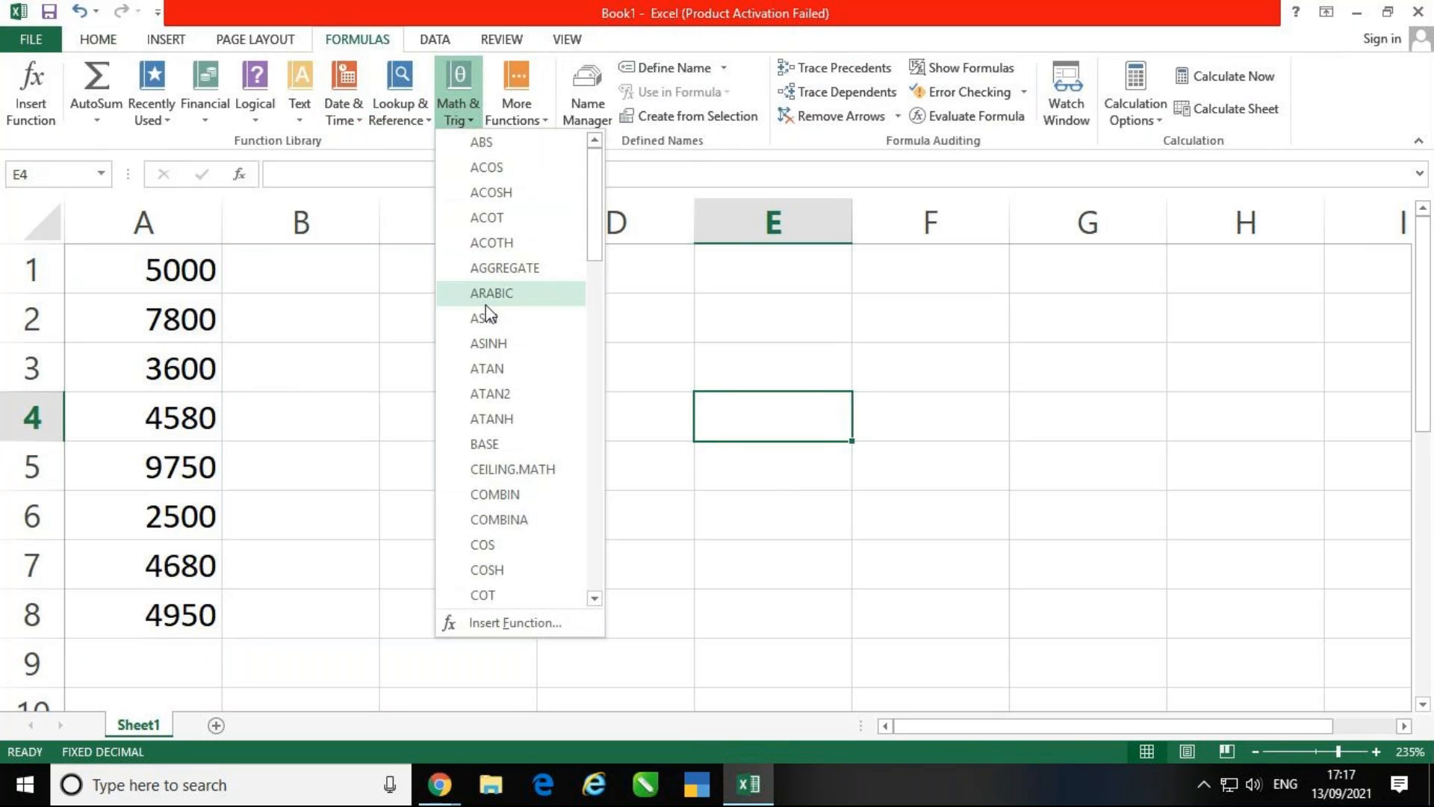
scroll(487, 306, "down", 12)
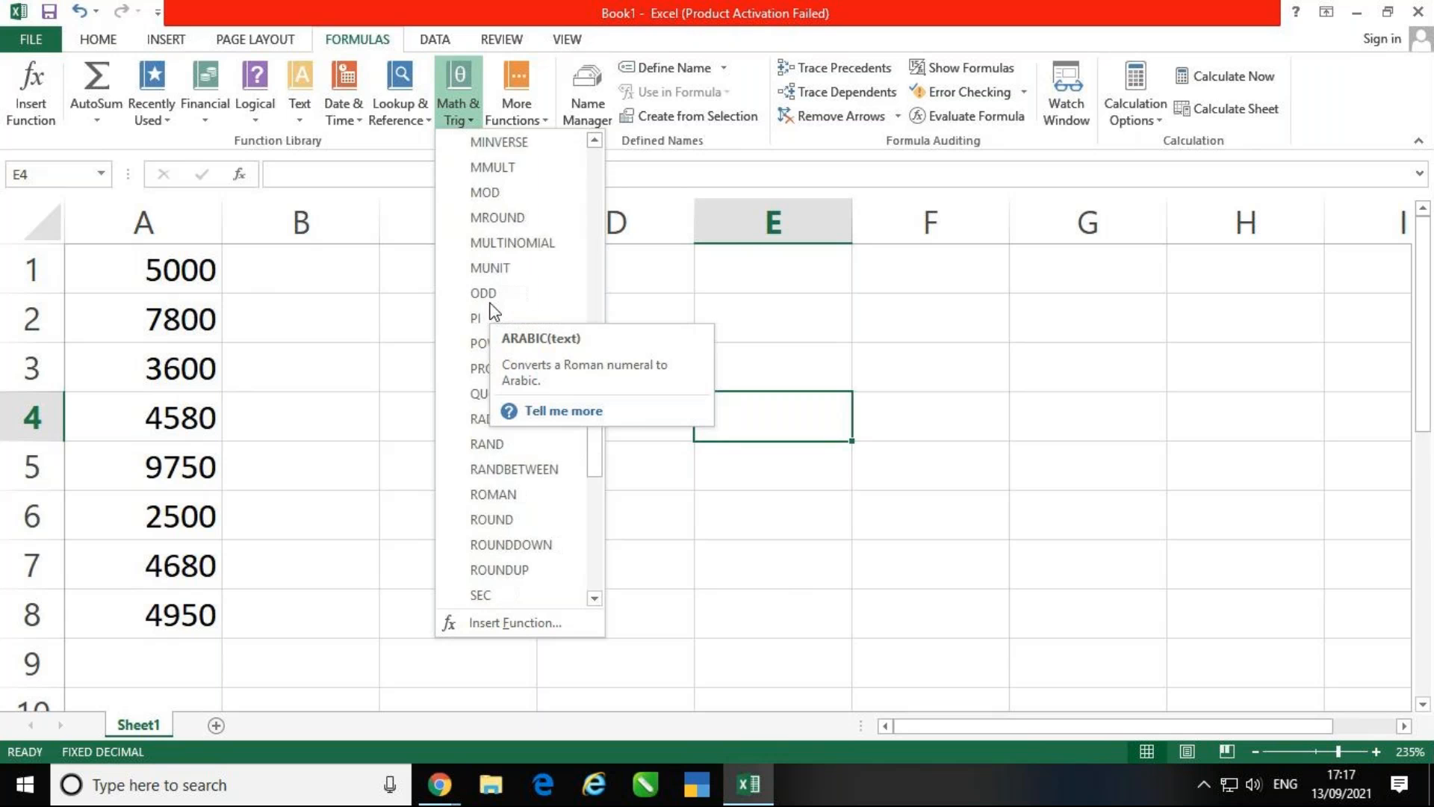
scroll(566, 540, "down", 2)
scroll(531, 471, "down", 3)
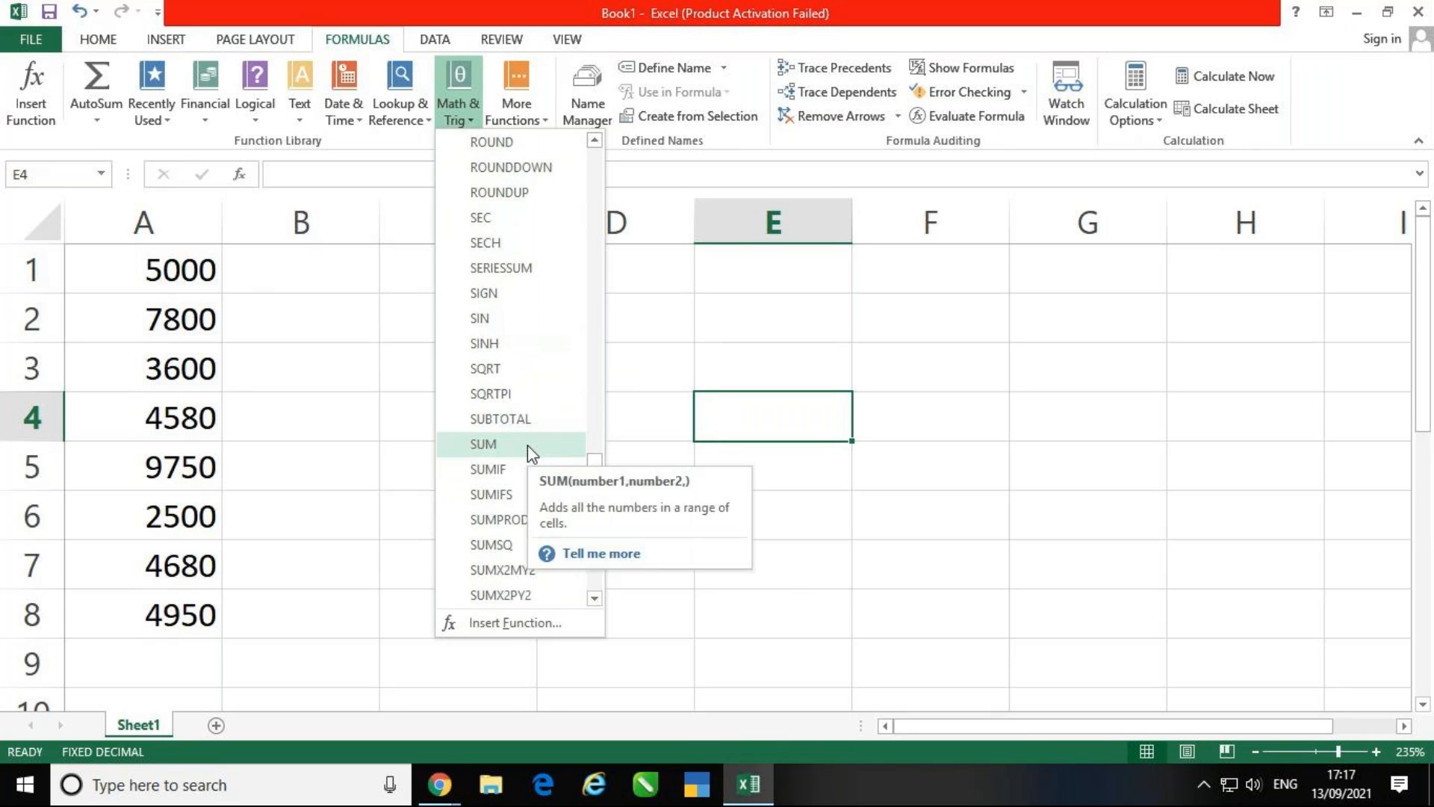
left_click(530, 451)
left_click_drag(444, 249, 740, 301)
key("BackSpace")
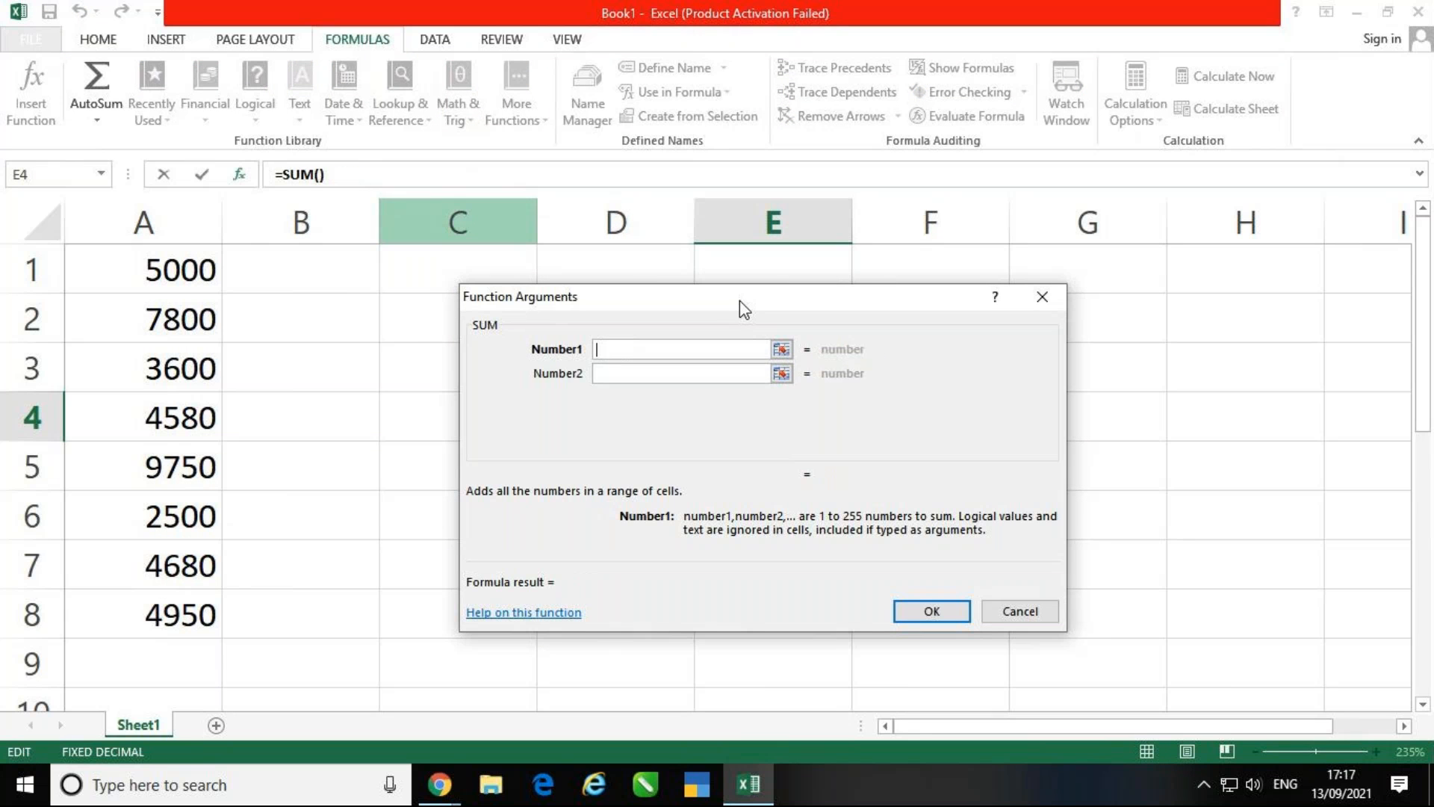
- Set the SUM function's Number1 argument to A1:A8 and confirm the formula in cell E4
left_click_drag(180, 278, 188, 606)
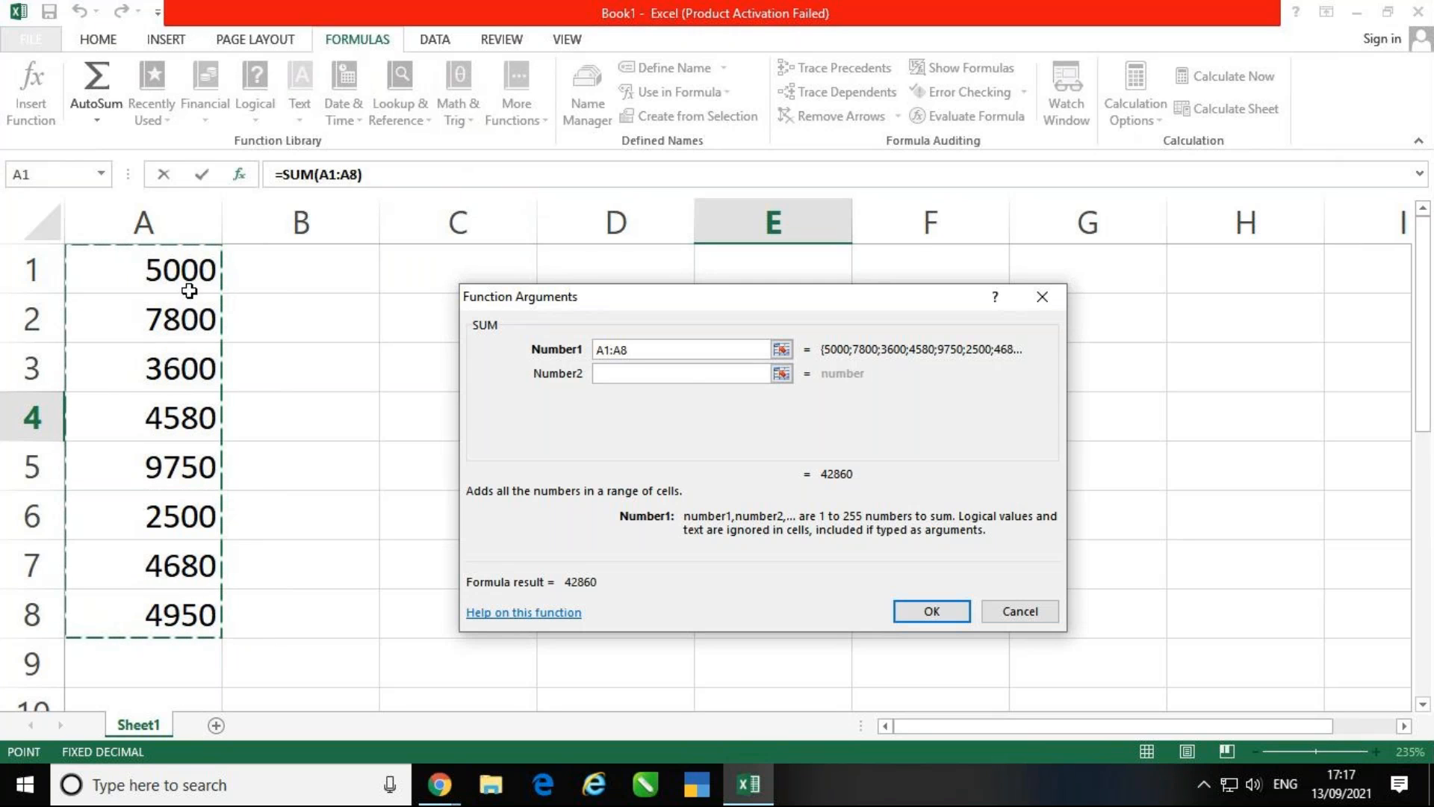
left_click(185, 268)
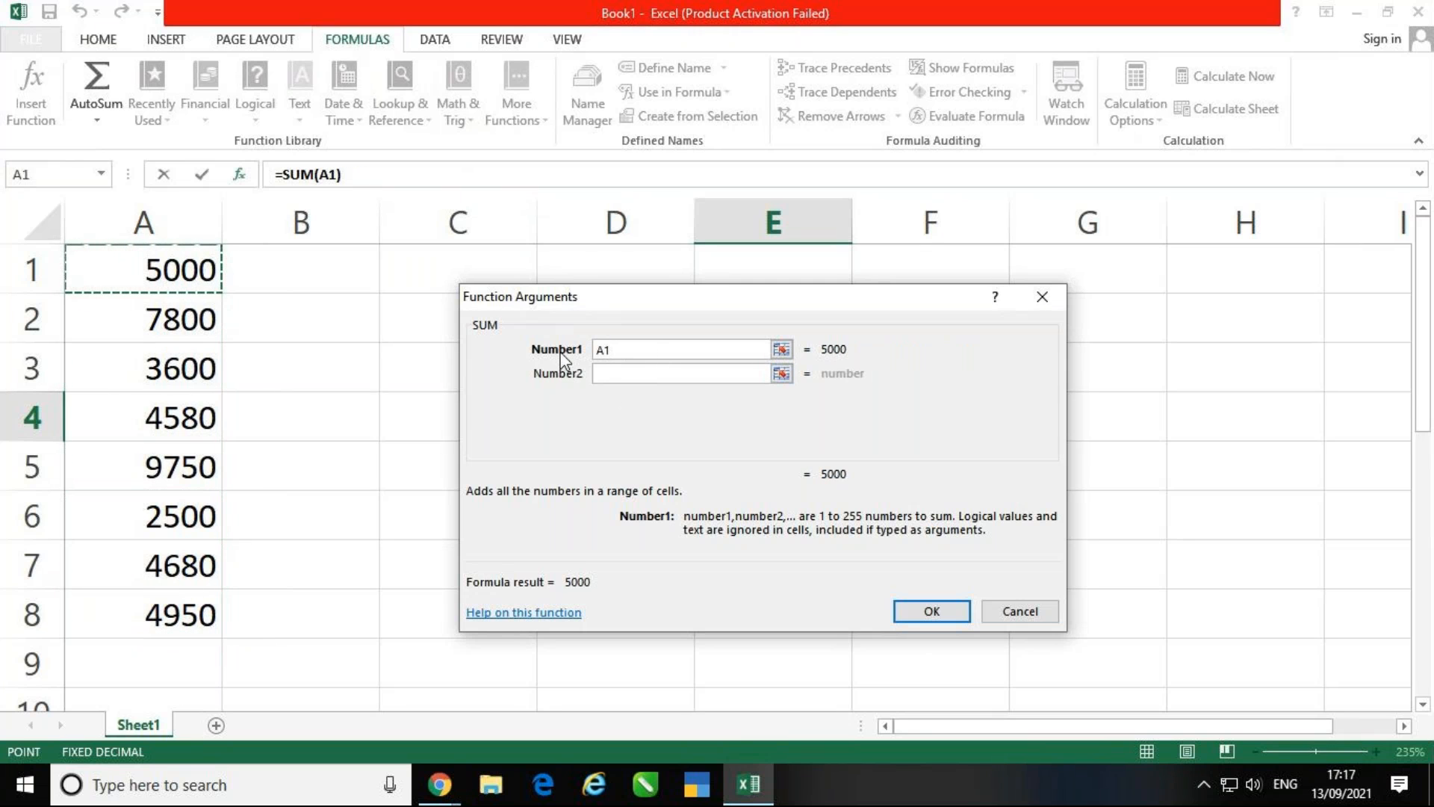
left_click_drag(125, 271, 137, 595)
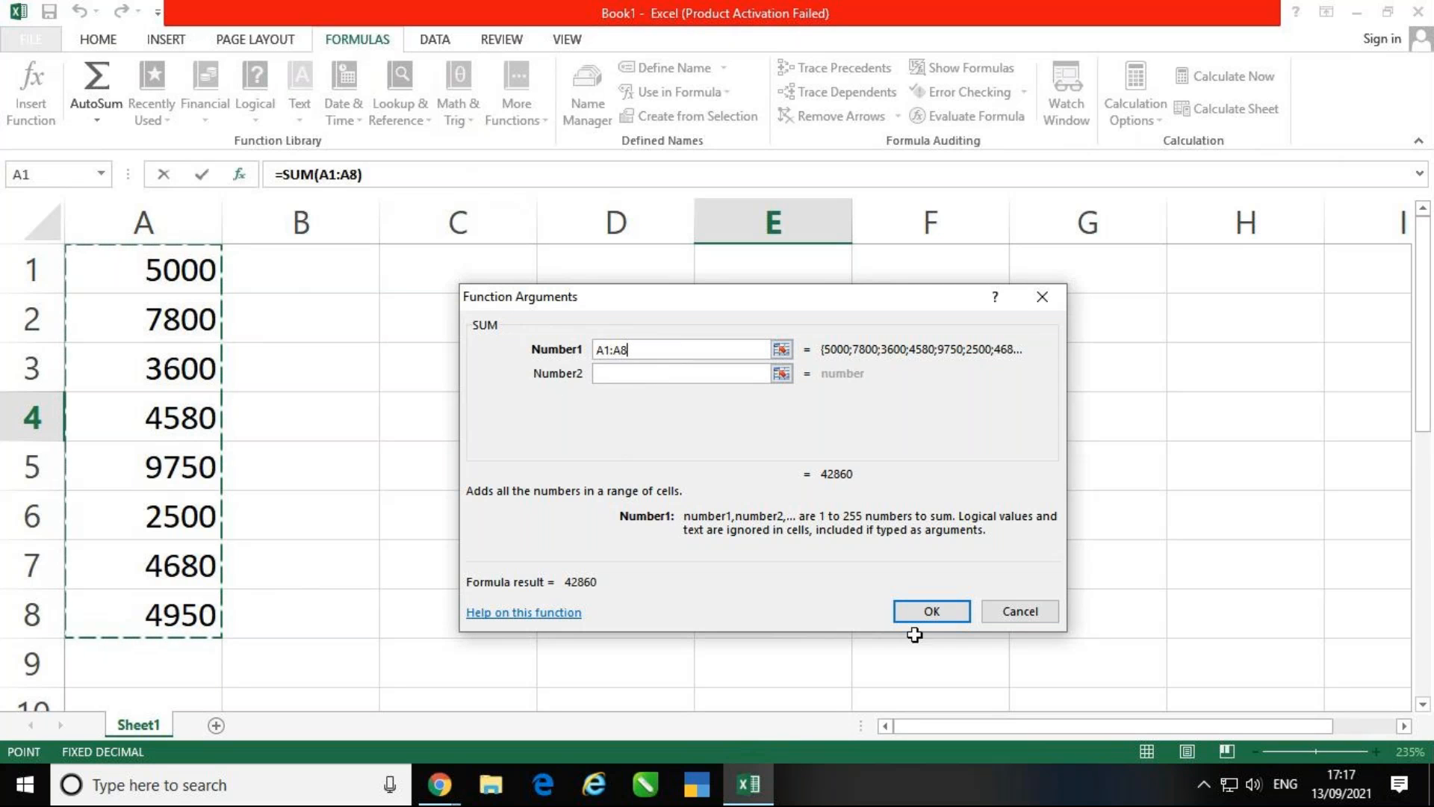
left_click(925, 613)
left_click(604, 532)
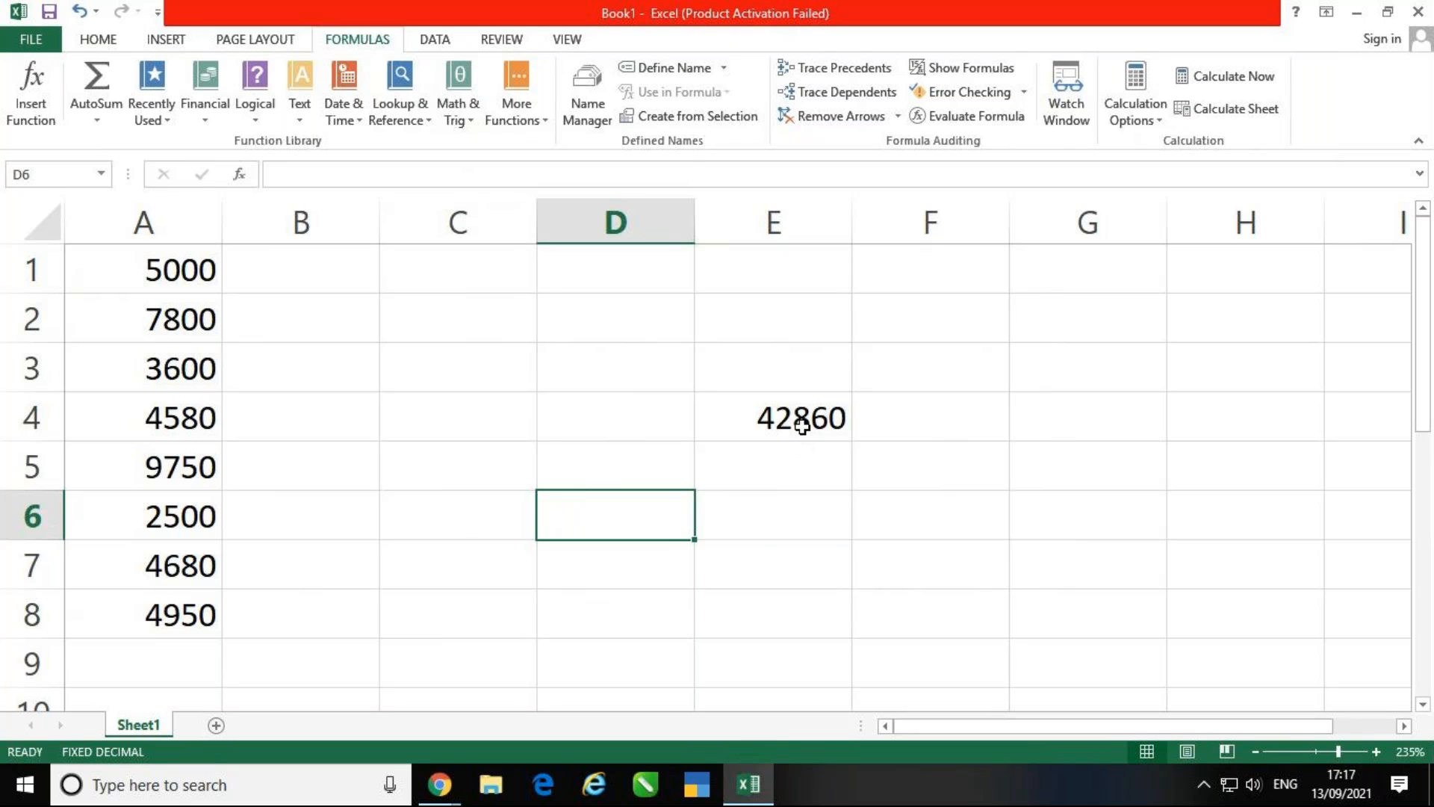
- Delete the SUM formula from cell E4
left_click(802, 425)
key("Delete")
left_click(657, 483)
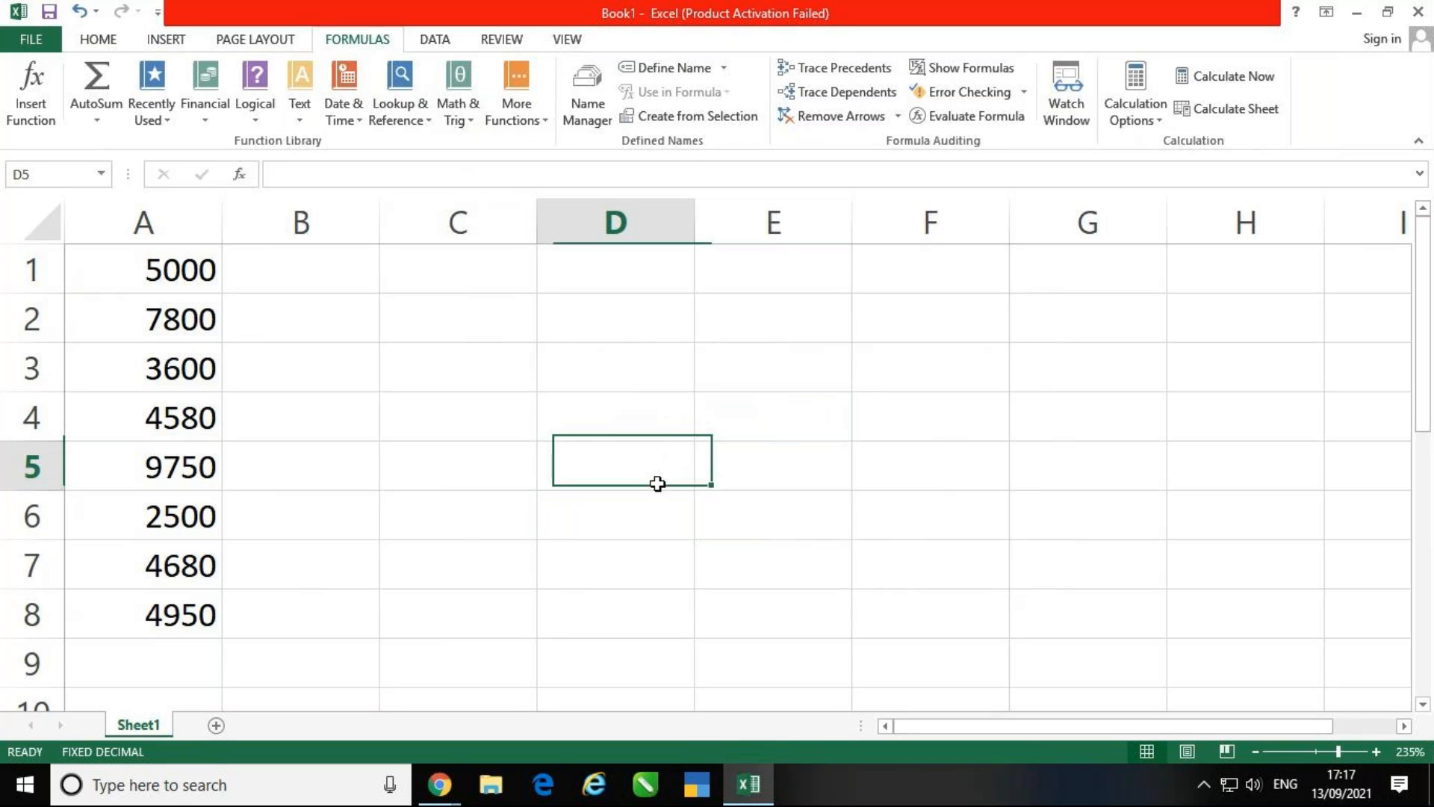
- Select the numbers in A1:A8 and total them into cell A9 with AutoSum
left_click_drag(144, 267, 183, 658)
left_click(563, 596)
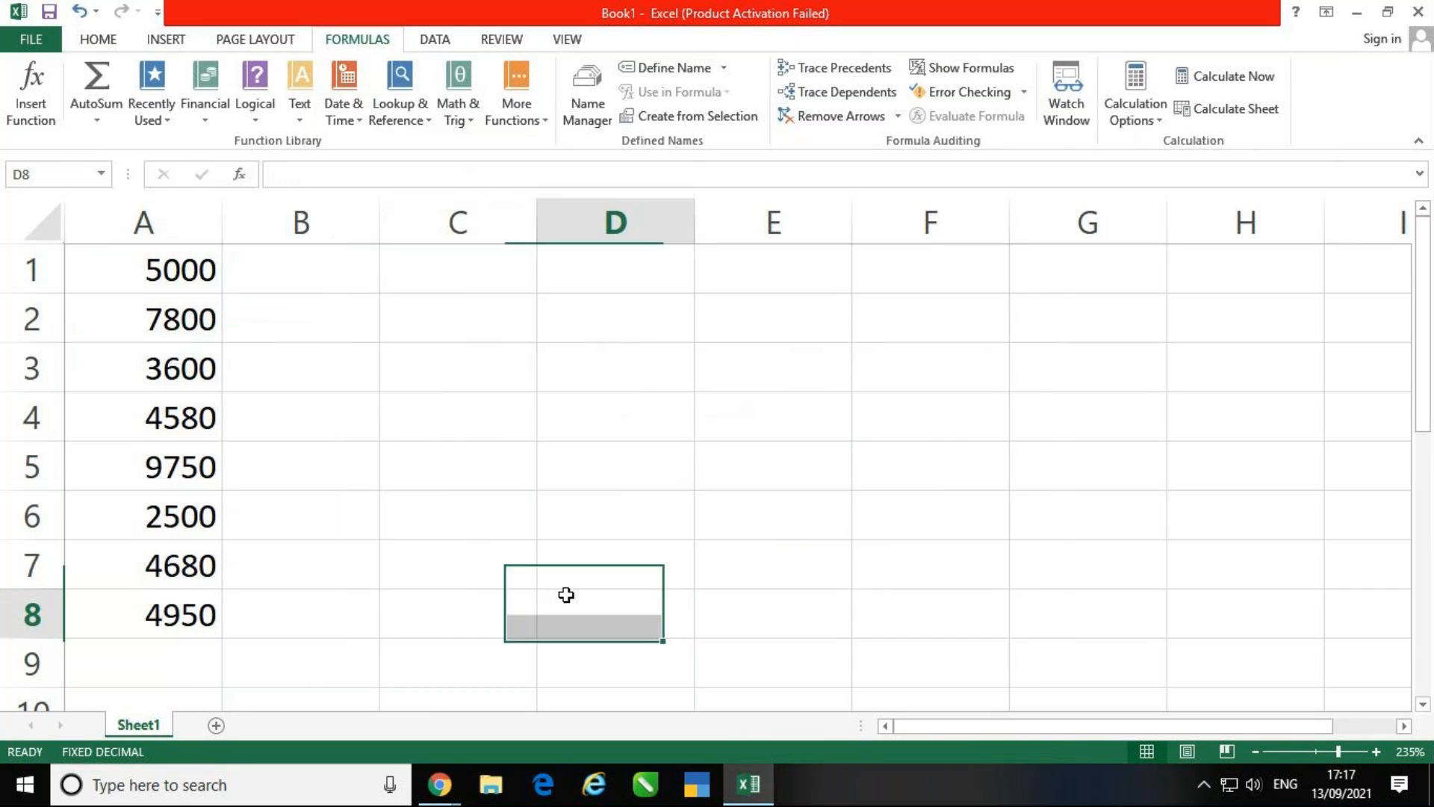
left_click(182, 265)
left_click_drag(184, 296, 220, 624)
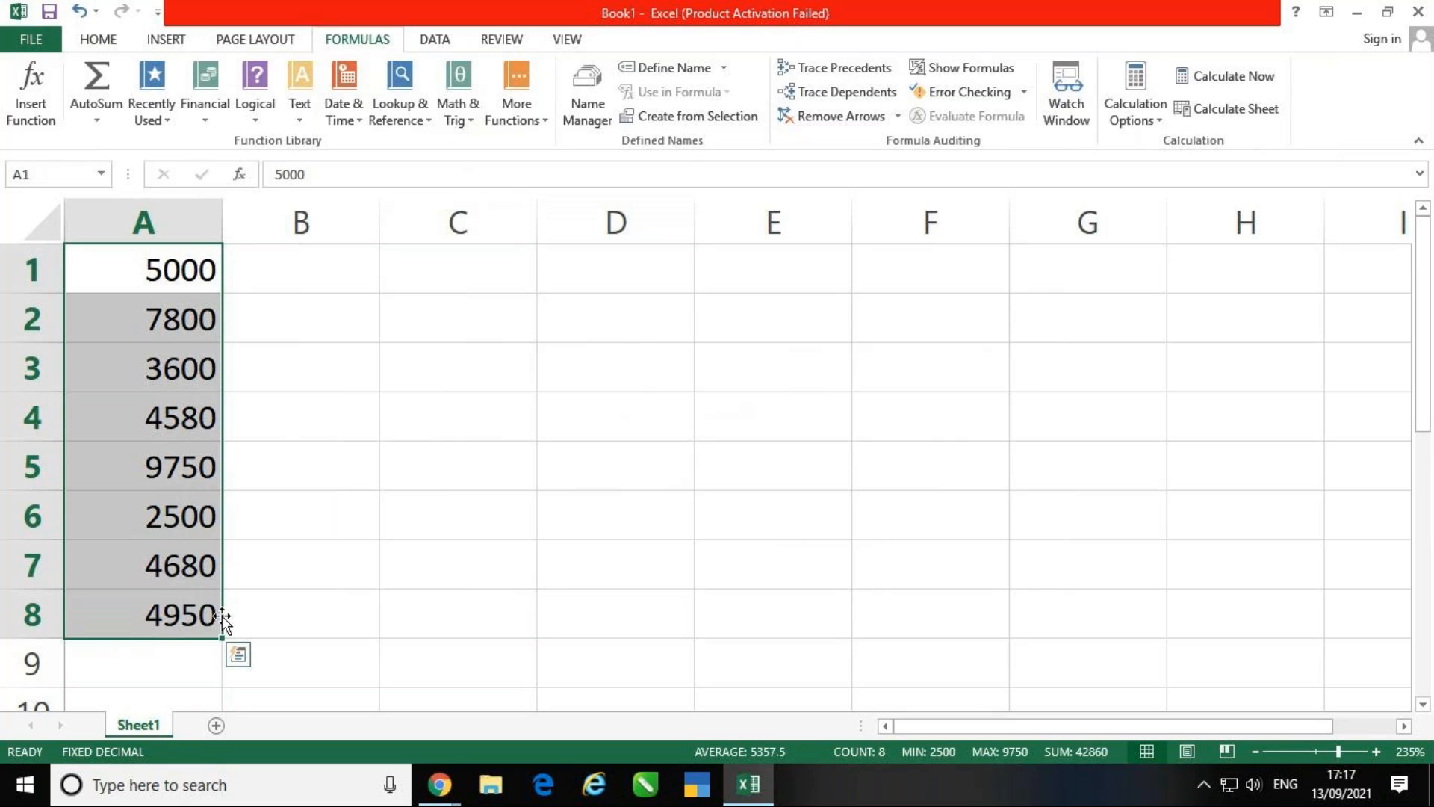
left_click(98, 41)
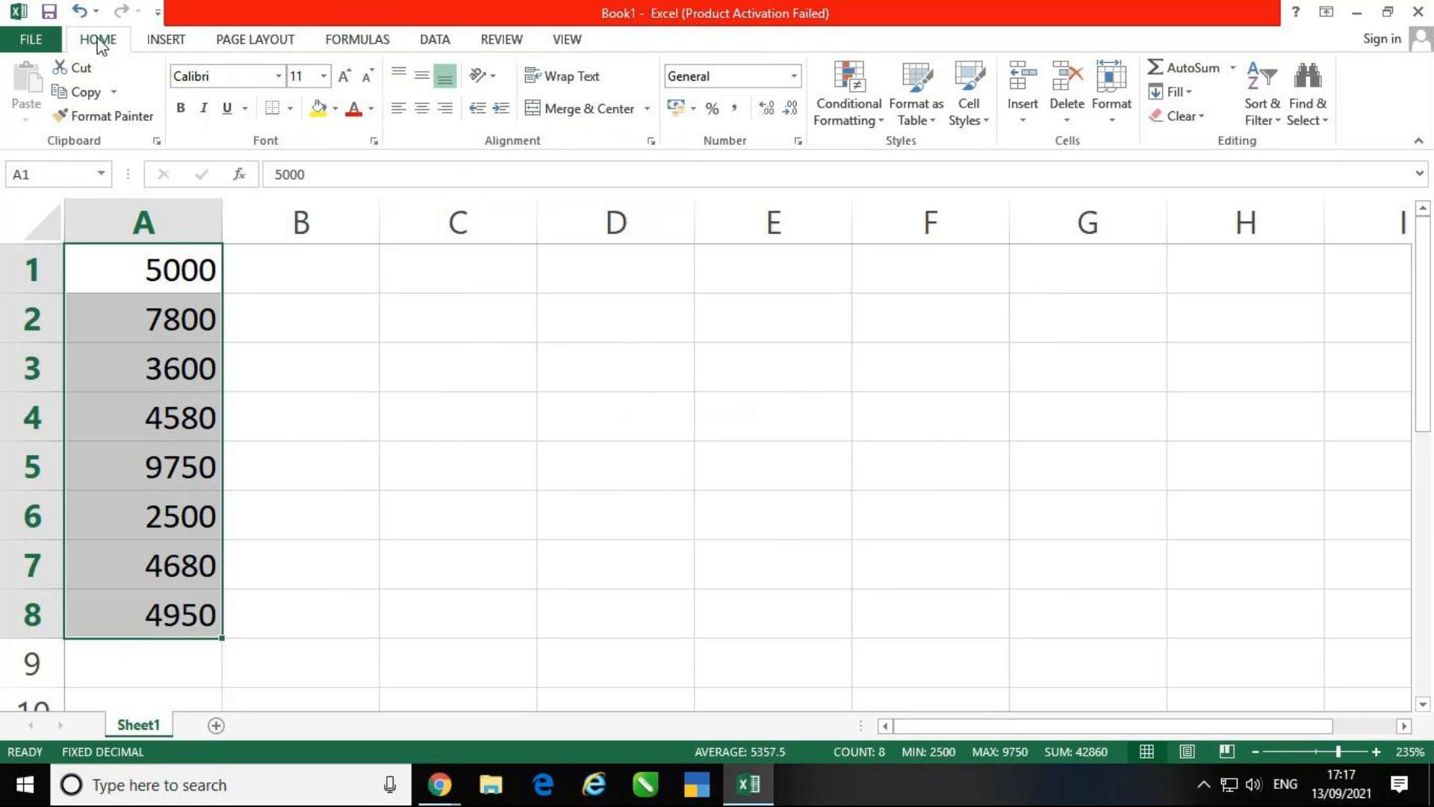
left_click(336, 41)
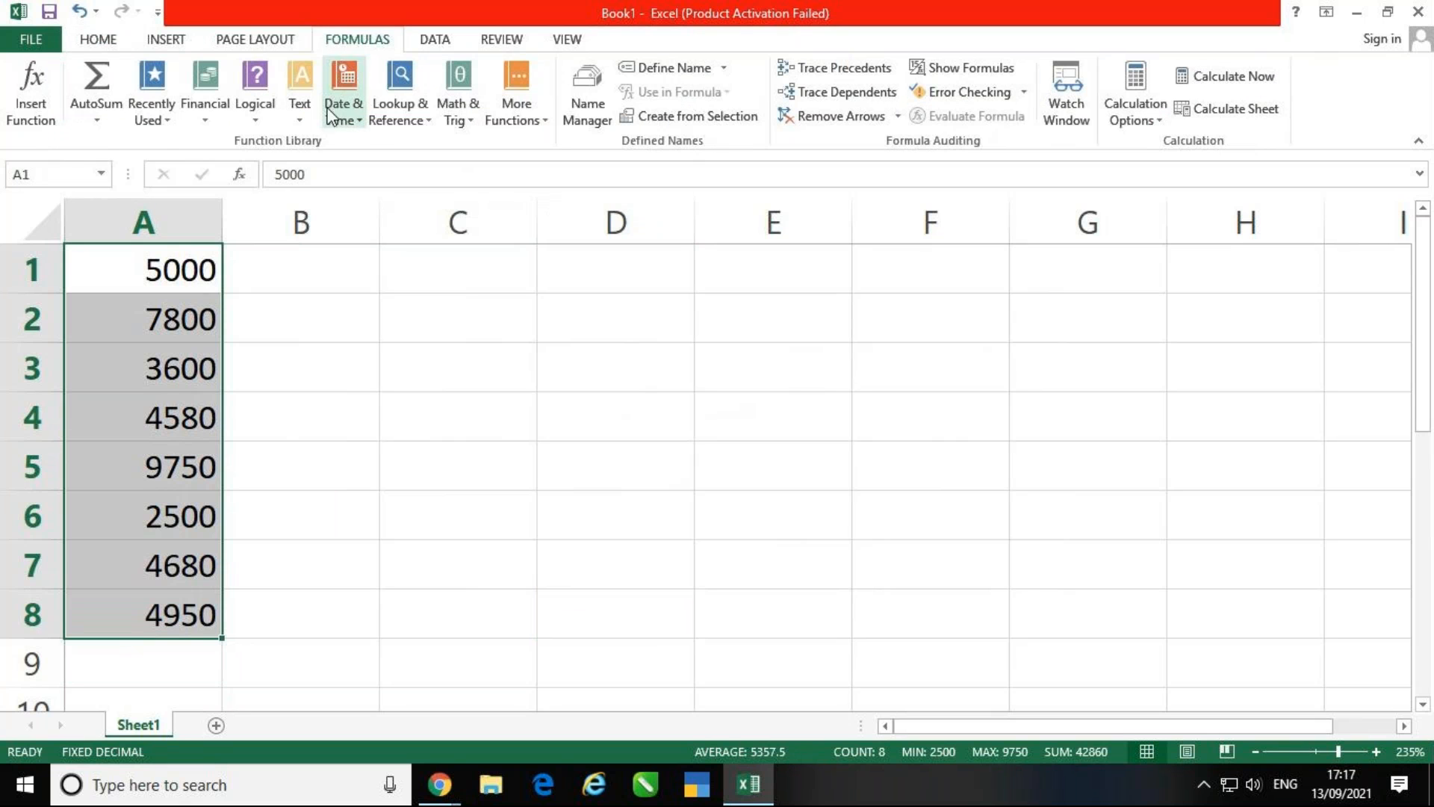
left_click(92, 51)
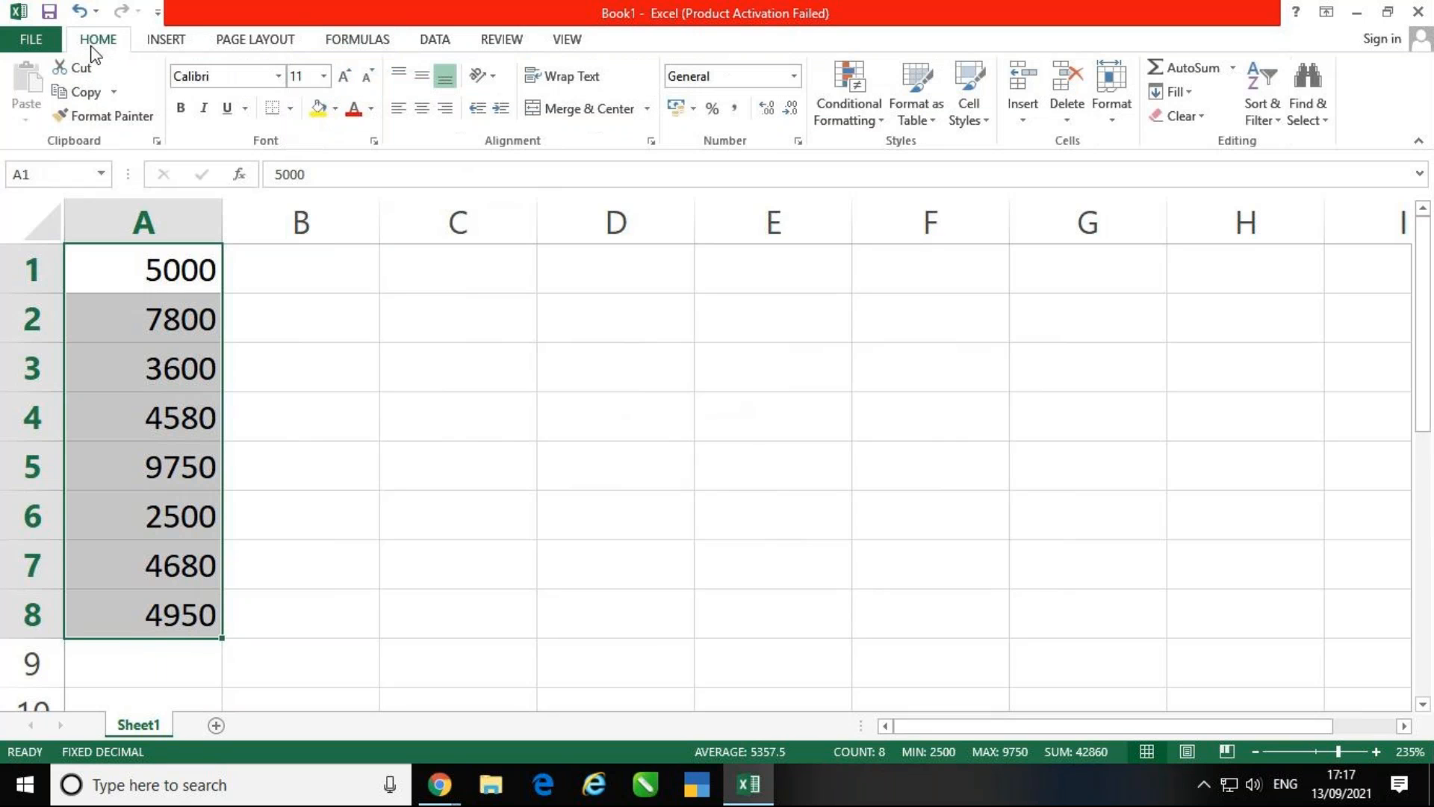
left_click(1213, 72)
left_click(818, 508)
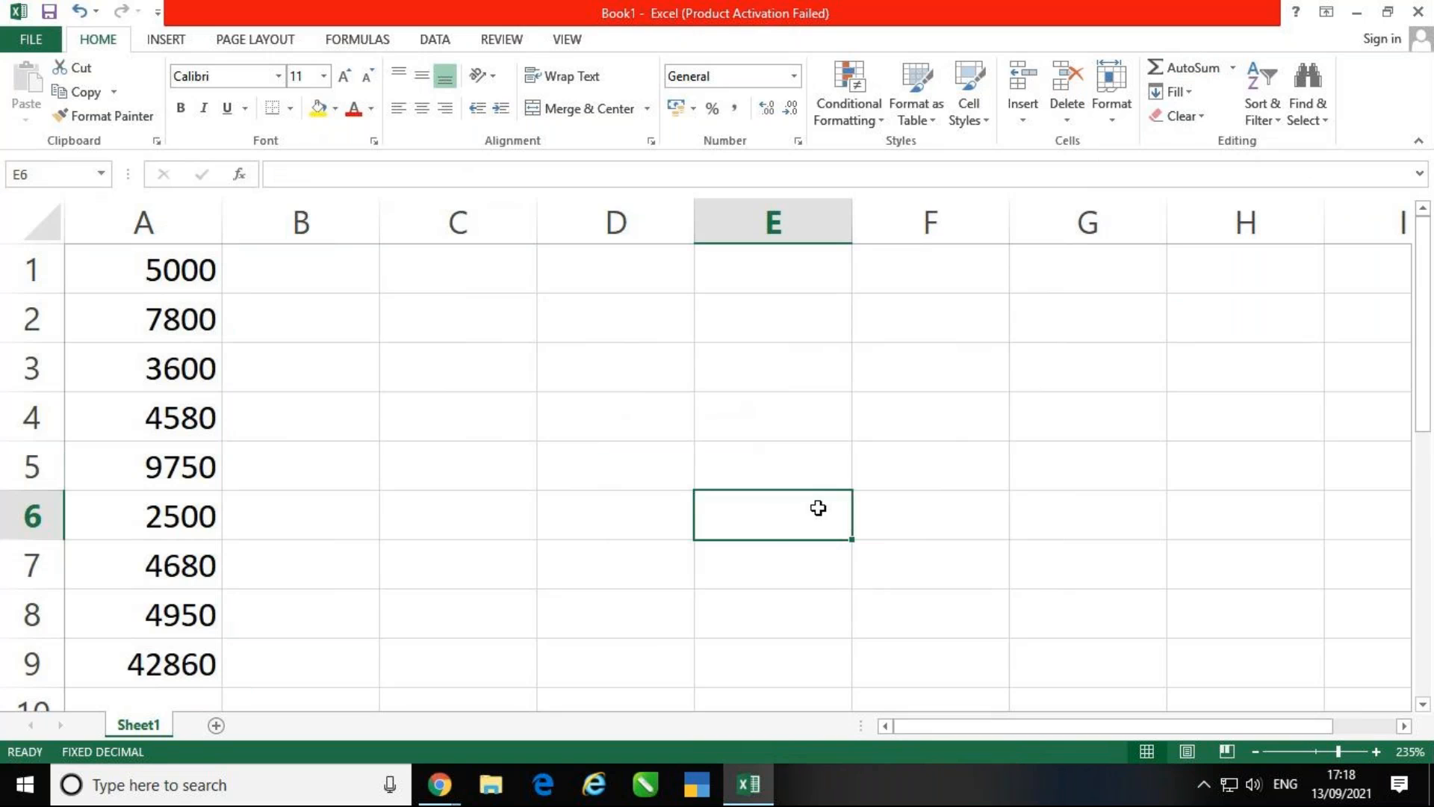
- Clear the AutoSum total from cell A9
left_click(142, 666)
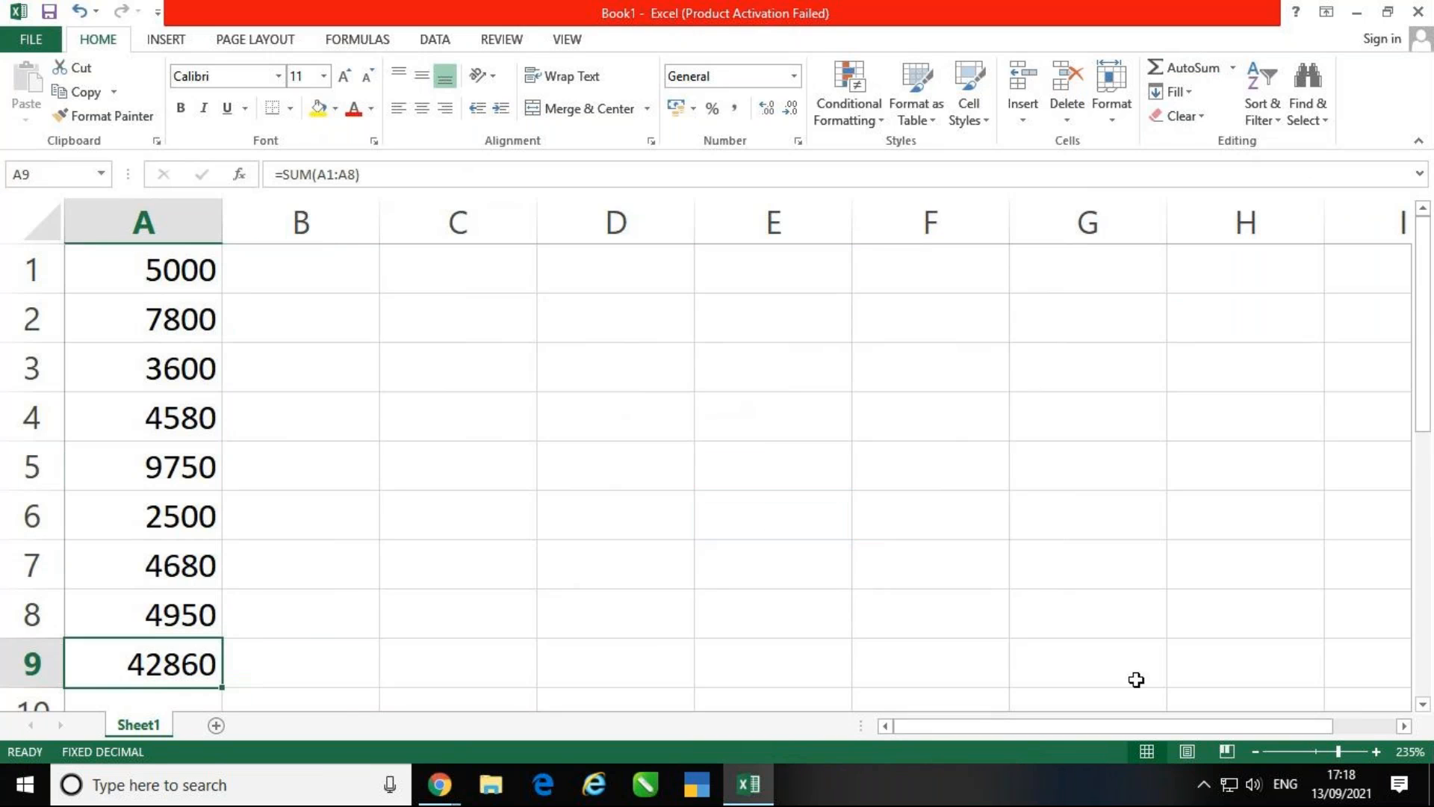
key("Delete")
key("Right")
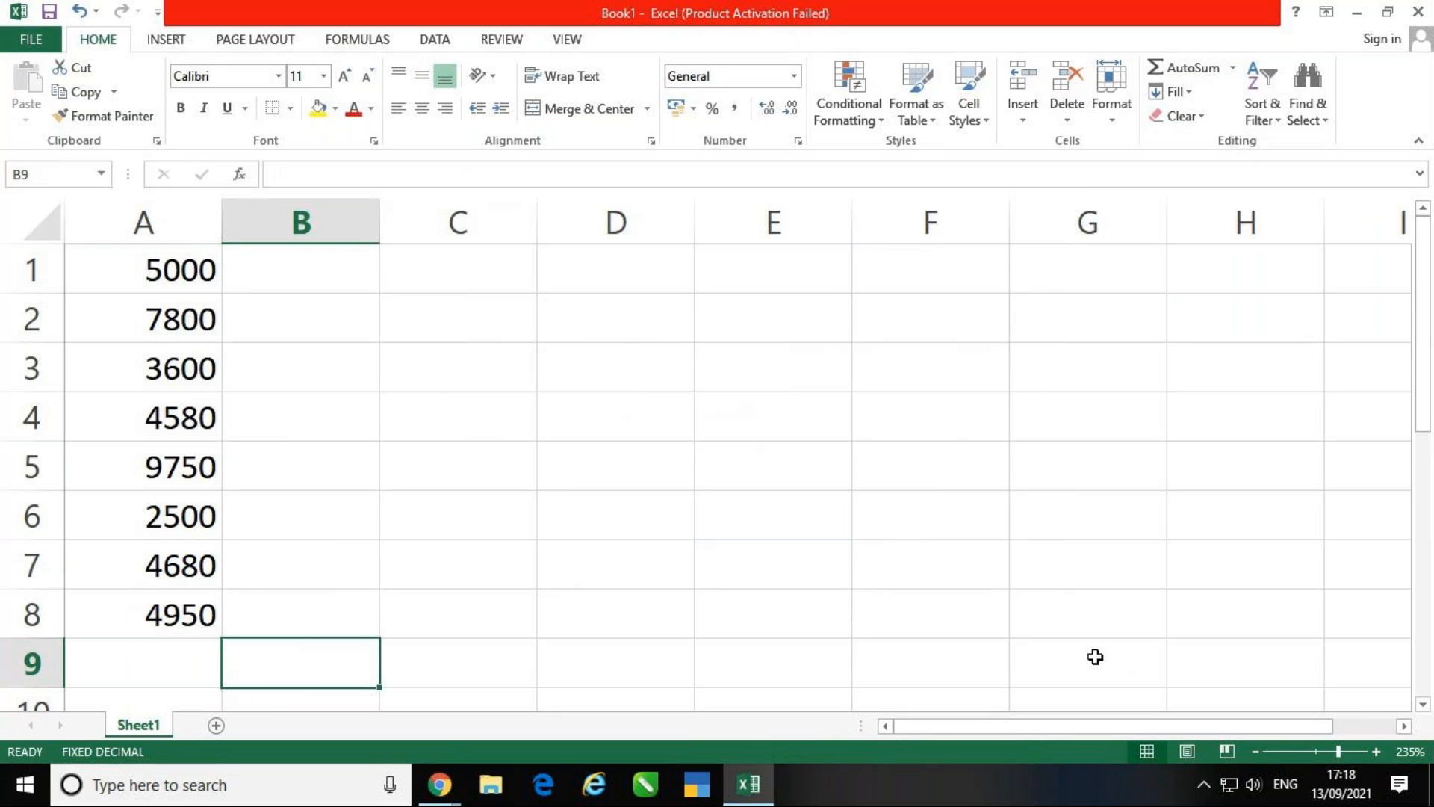
- Insert an automatic SUM of A1:A8 directly in the empty cell A9
left_click_drag(132, 269, 165, 618)
left_click(169, 653)
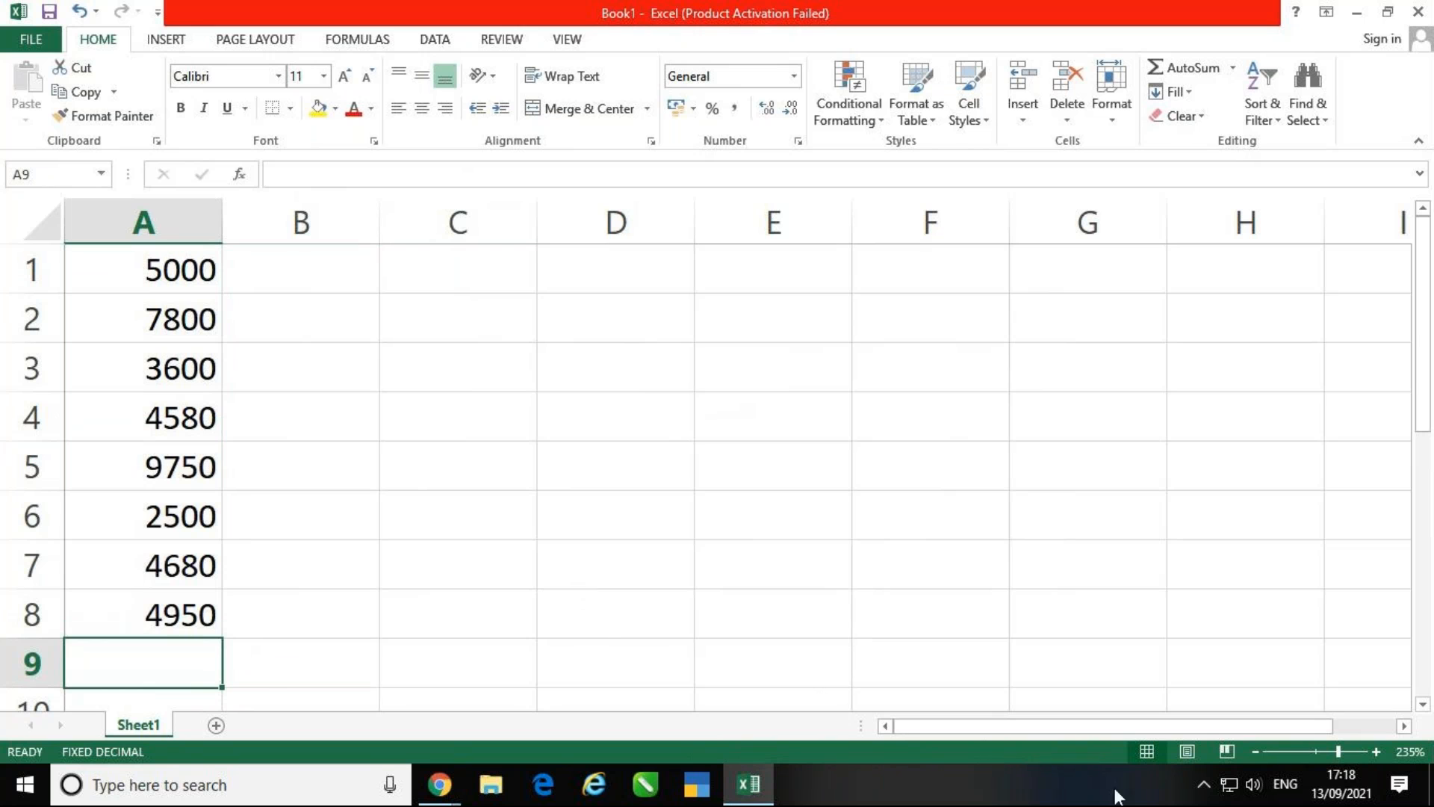
left_click(1254, 751)
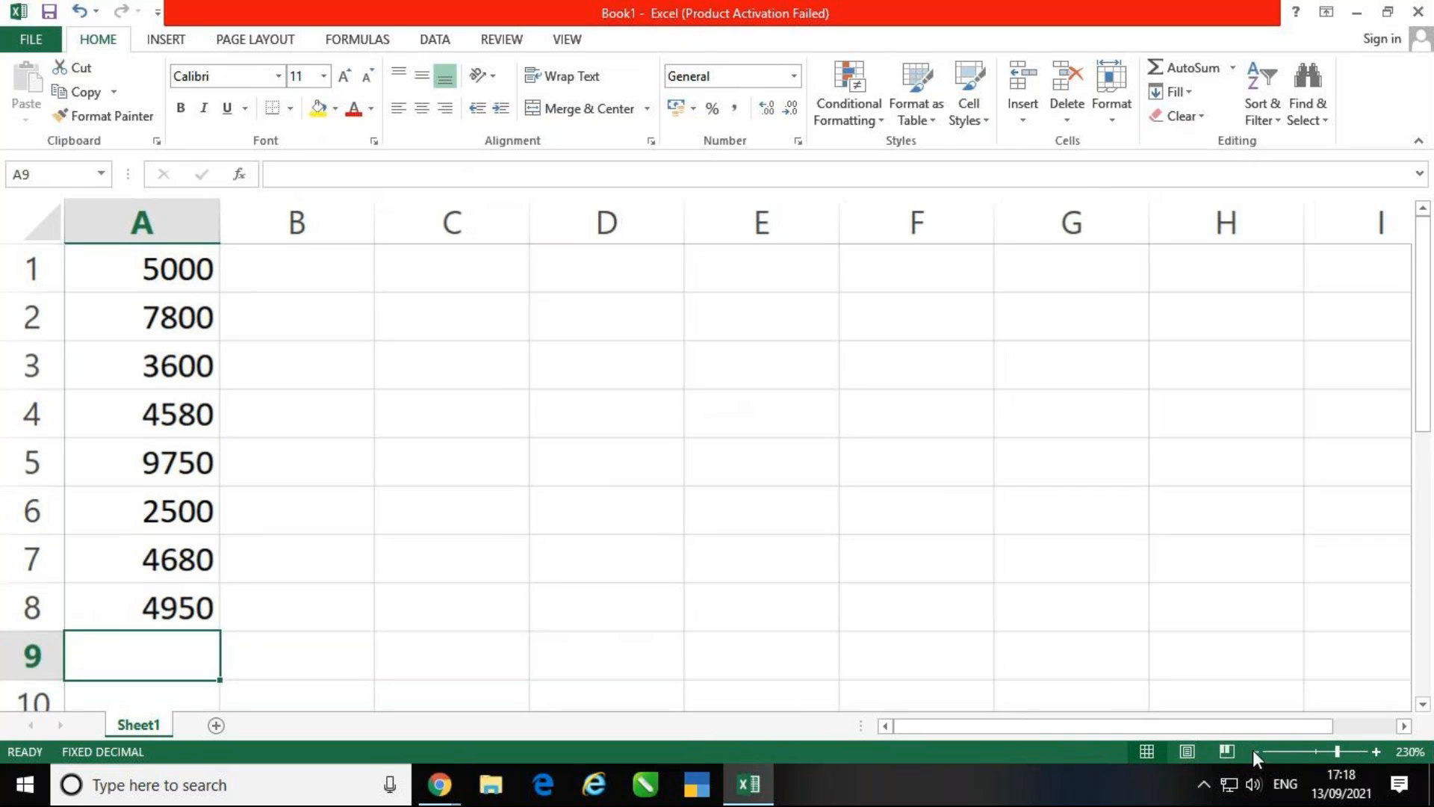
left_click(1254, 751)
left_click(1021, 591)
left_click(204, 649)
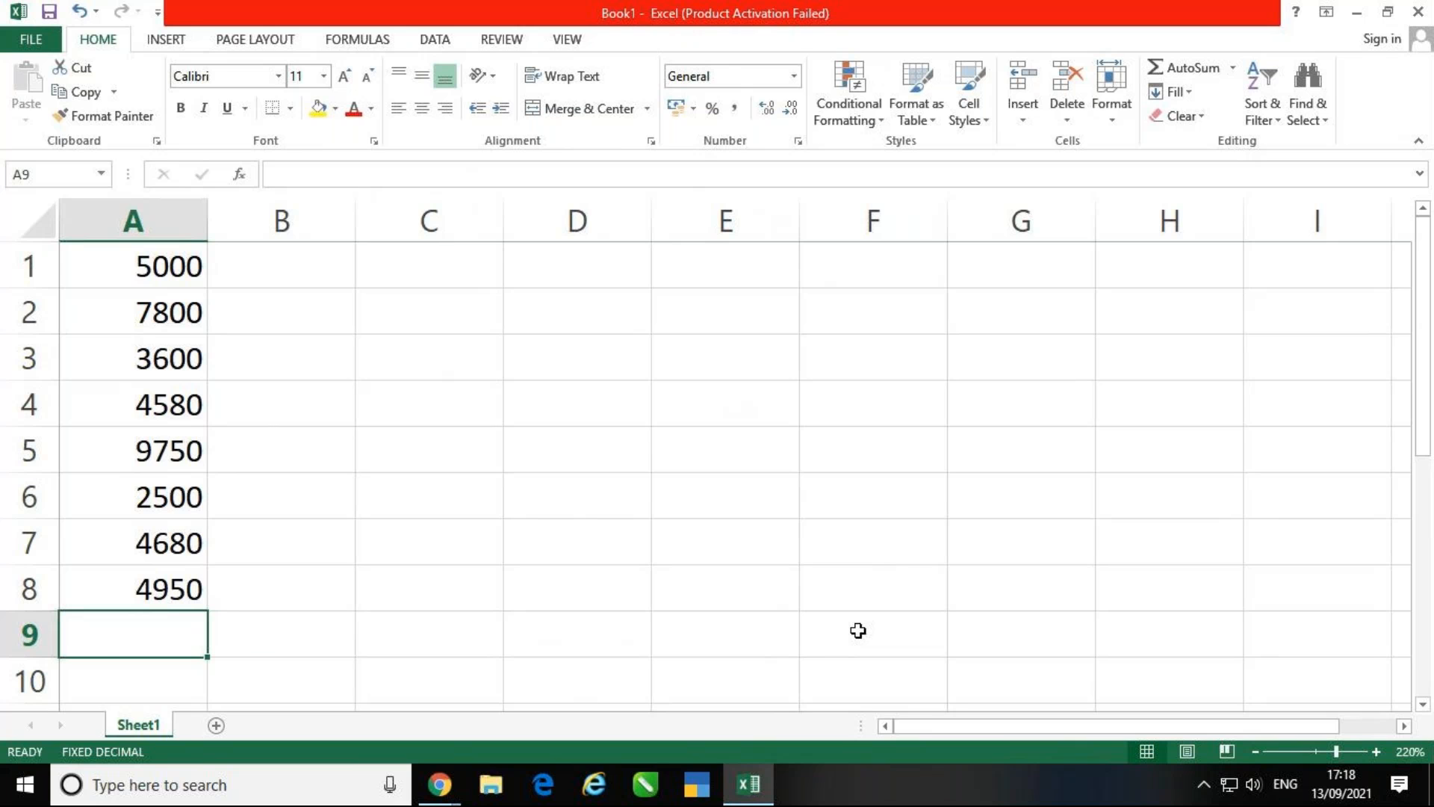
key("alt+equal")
key("Return")
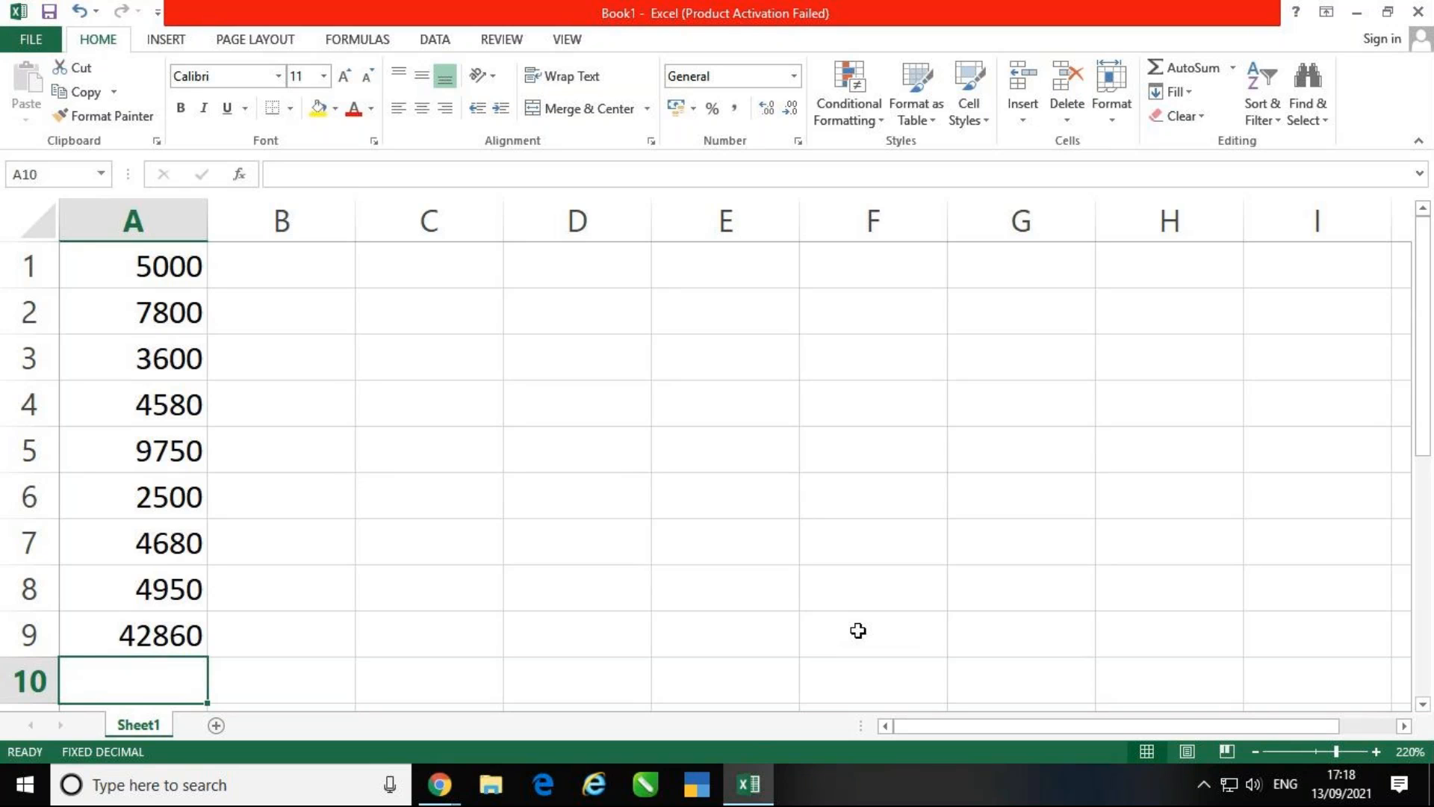
- Clear the total in cell A9 and insert the automatic SUM of A1:A8 there again
key("Up")
key("Delete")
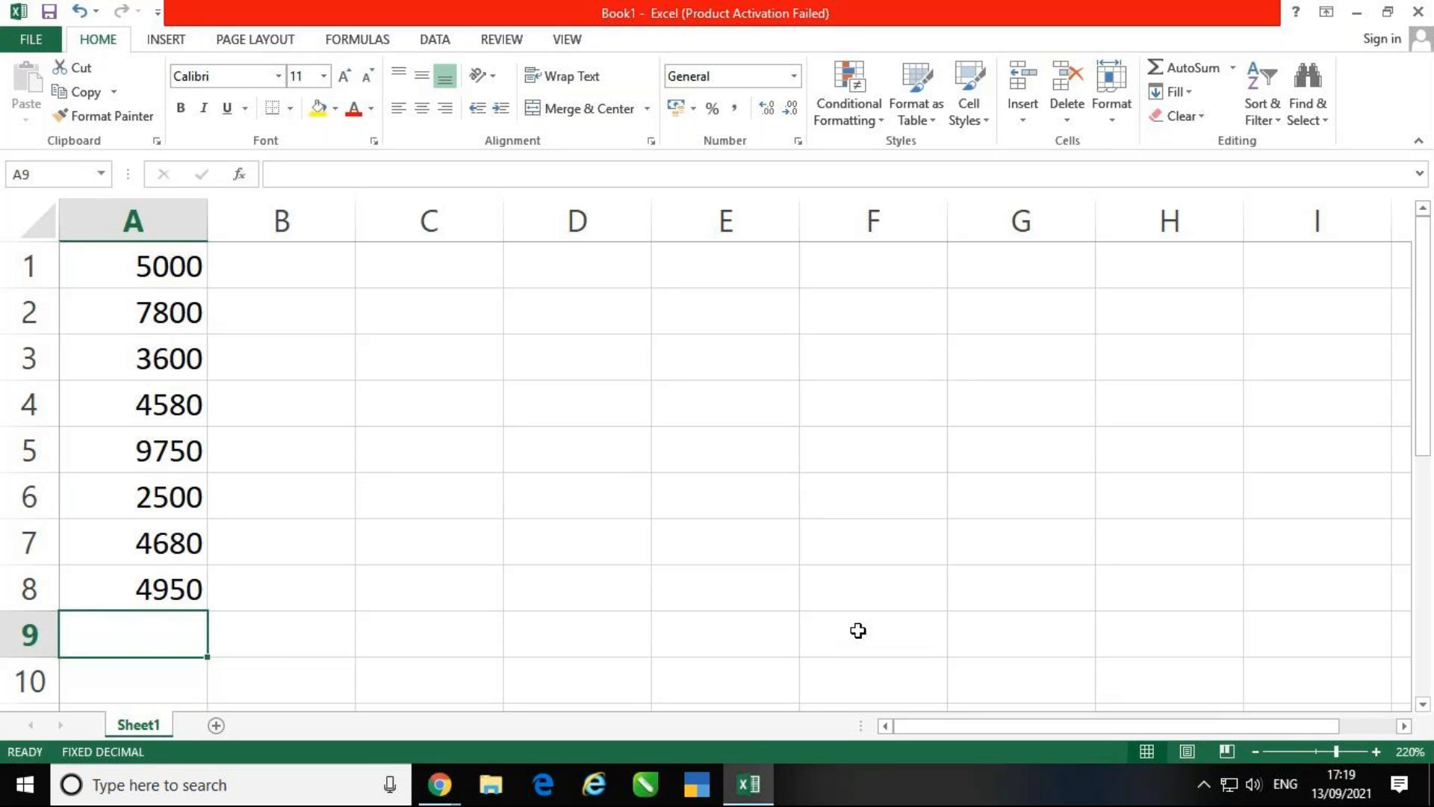
key("alt+equal")
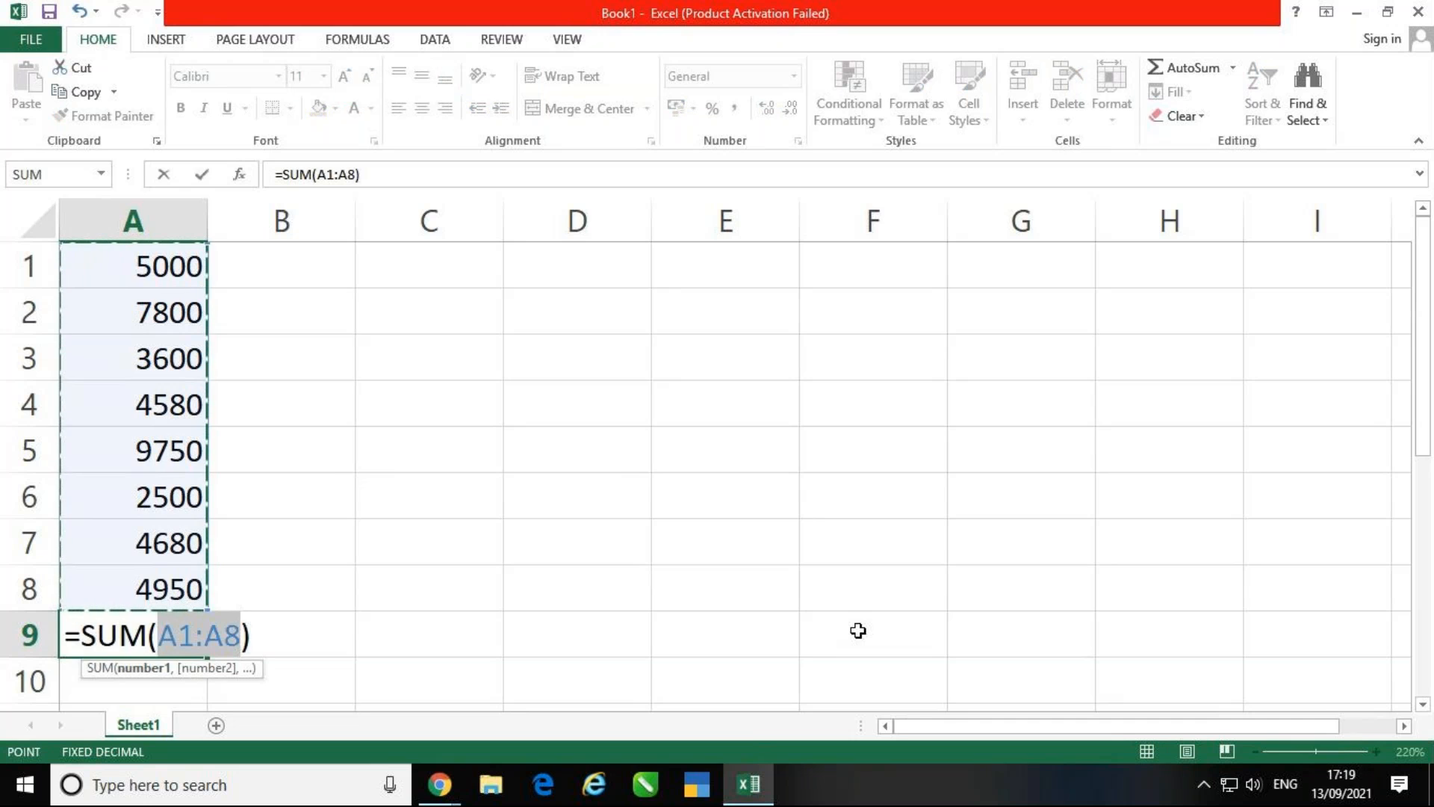
key("Return")
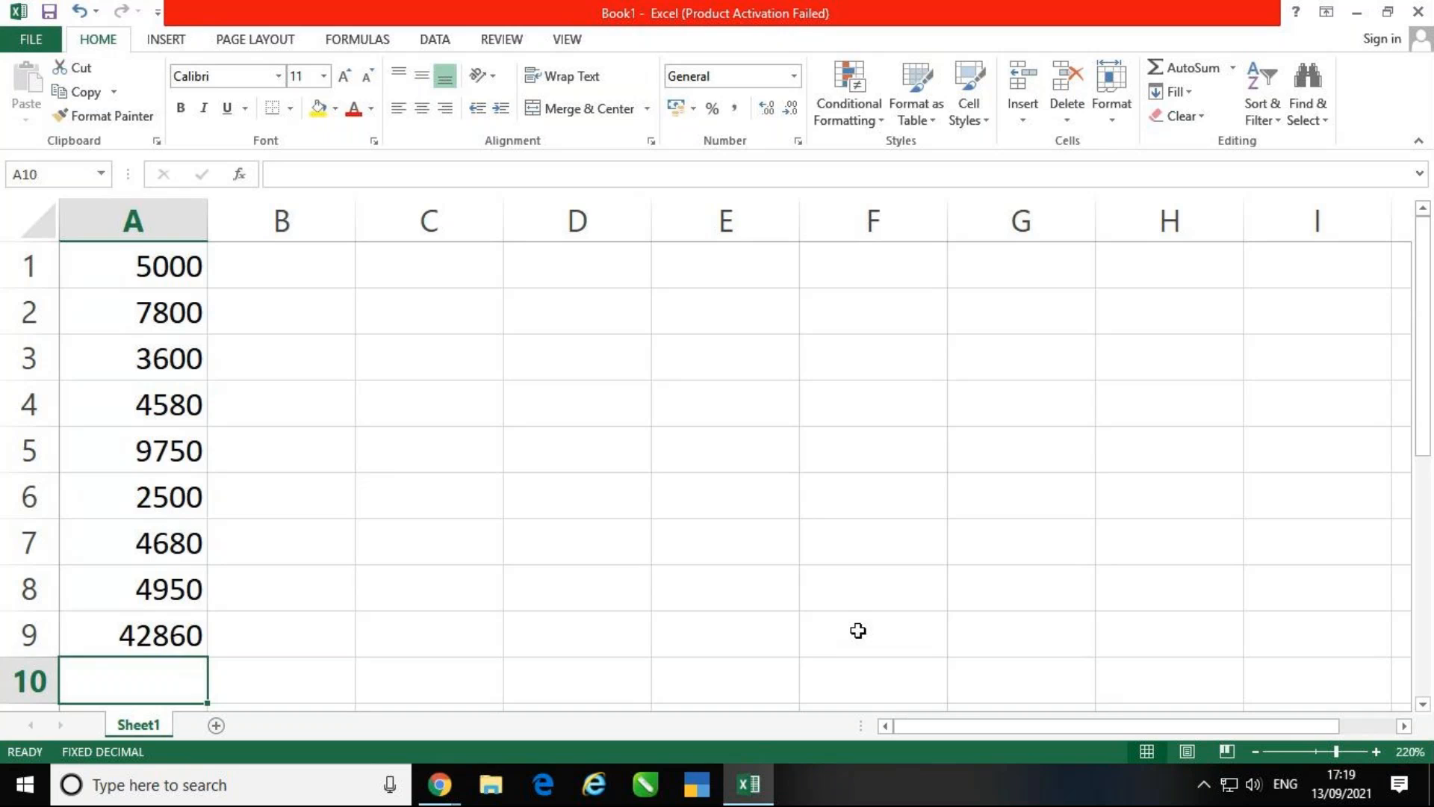
- Undo the last SUM entry in cell A9
key("ctrl+z")
key("Right")
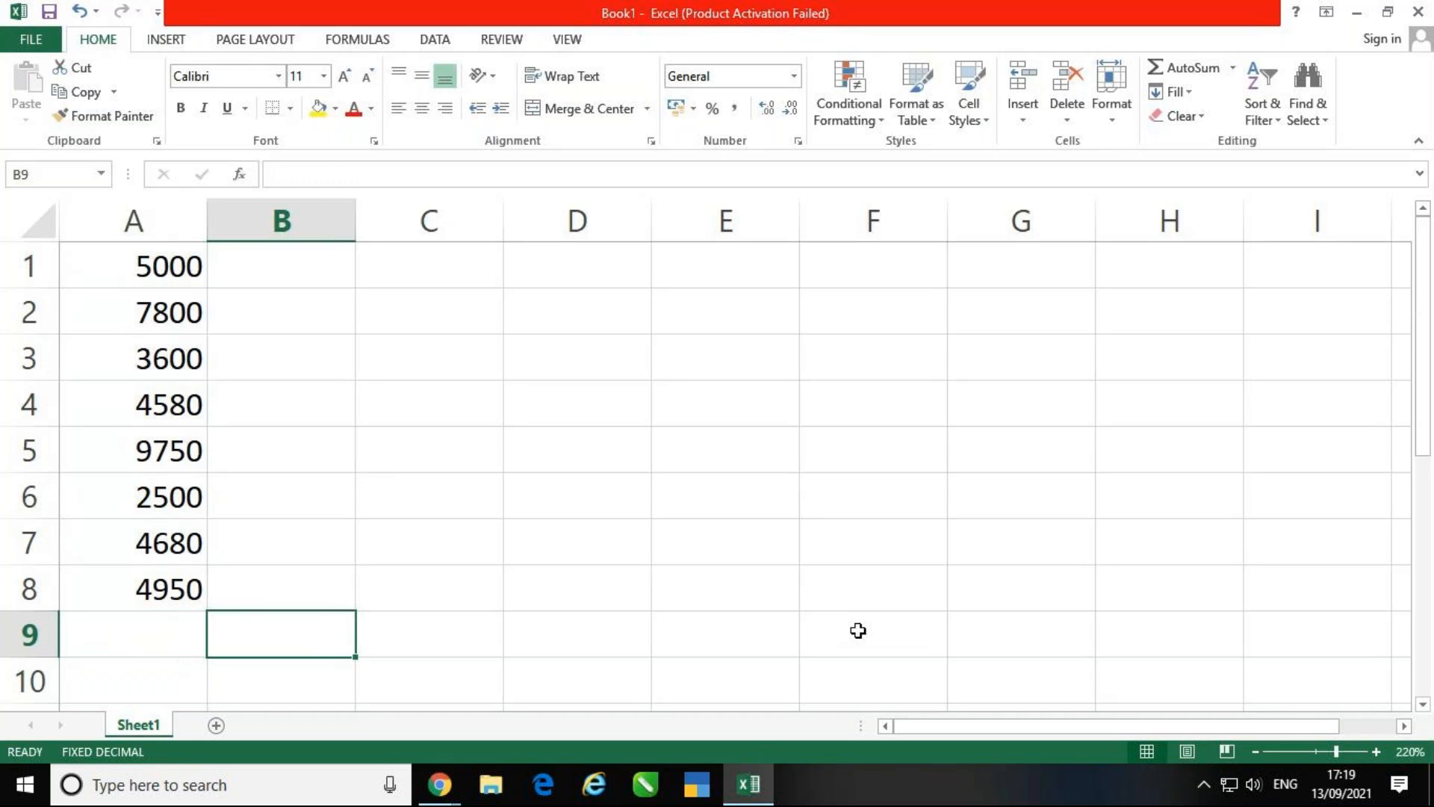
key("Up")
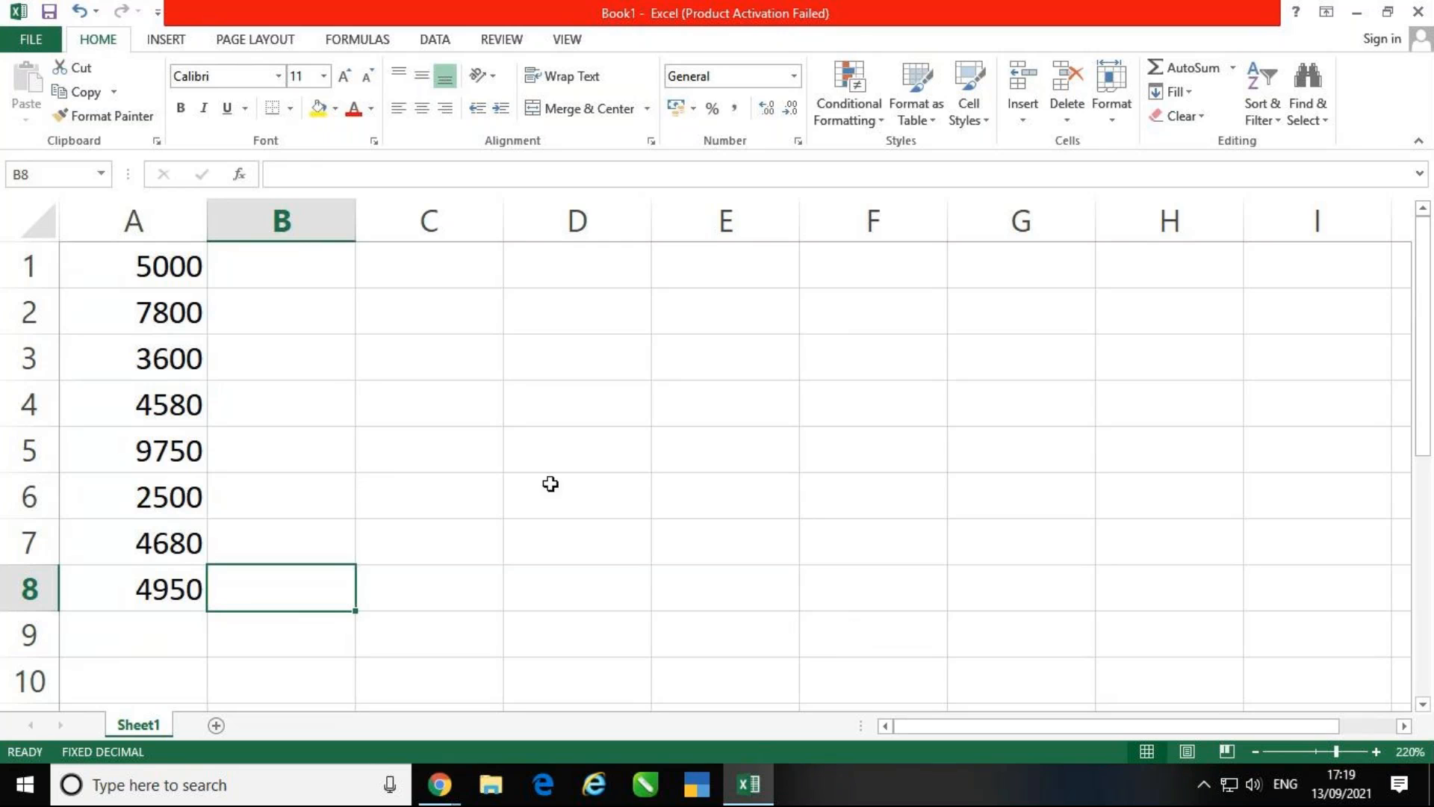
- Enter a SUM function in cell A9 through its function arguments, with A1:A8 as Number1
left_click(165, 634)
type("=sum")
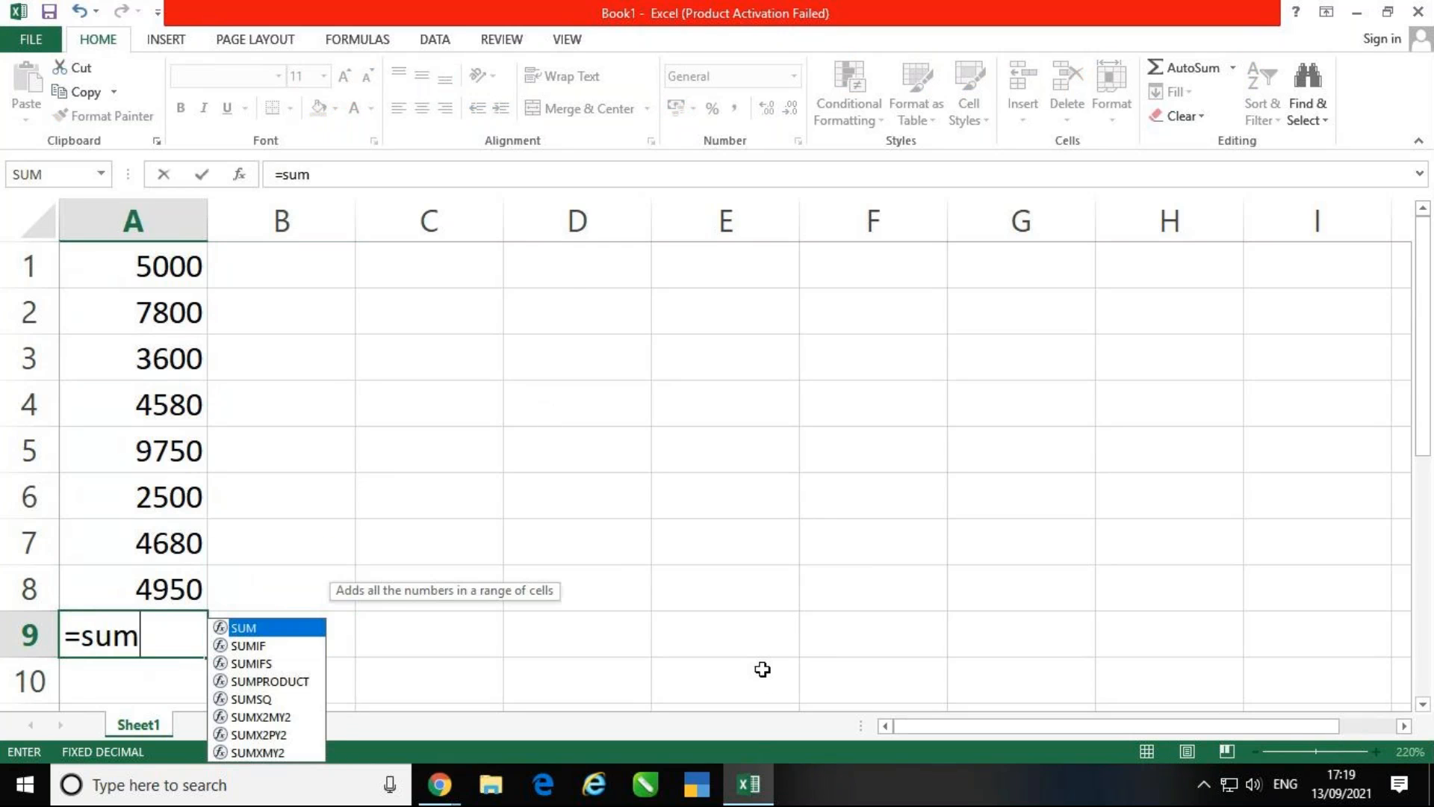
key("ctrl+a")
key("Delete")
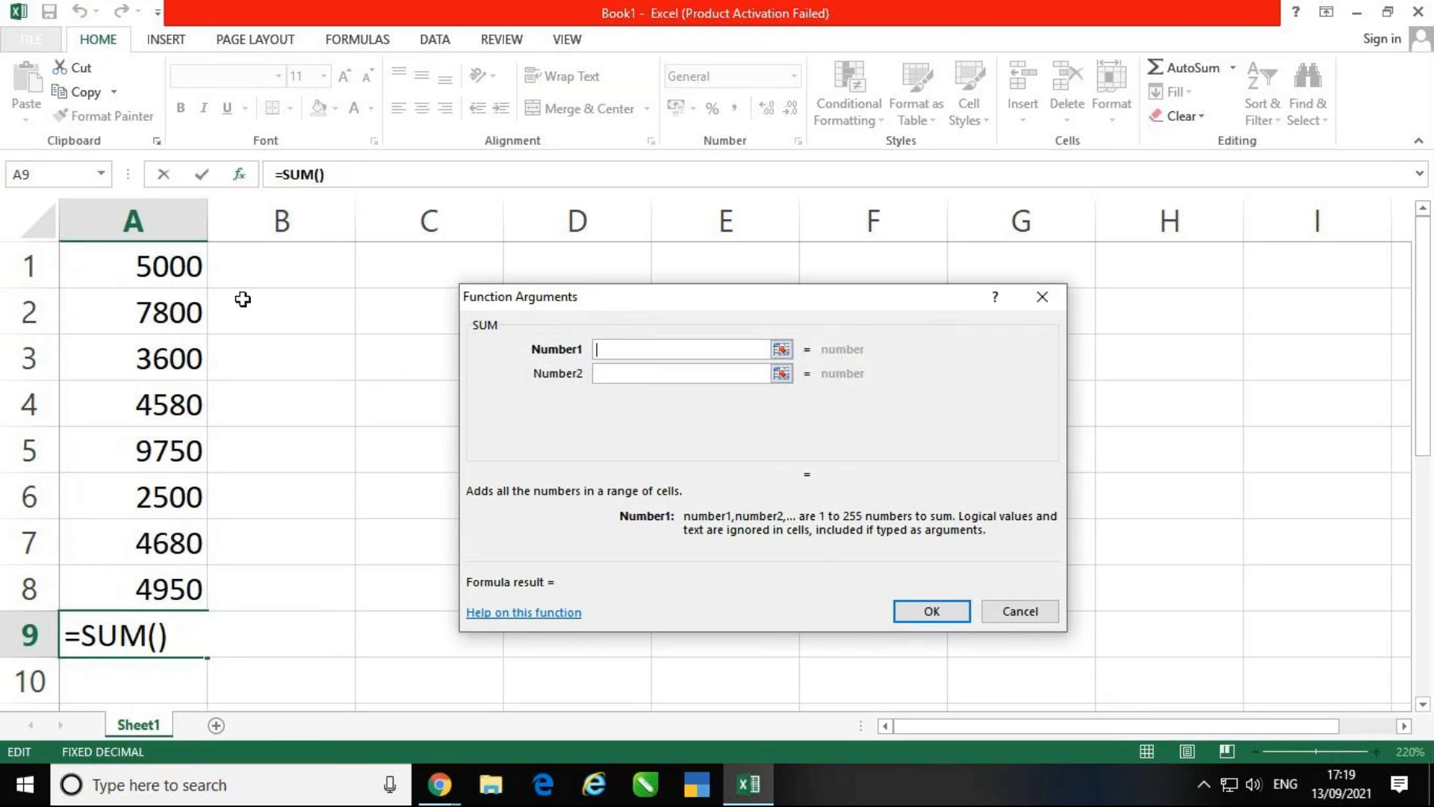
left_click_drag(188, 272, 189, 598)
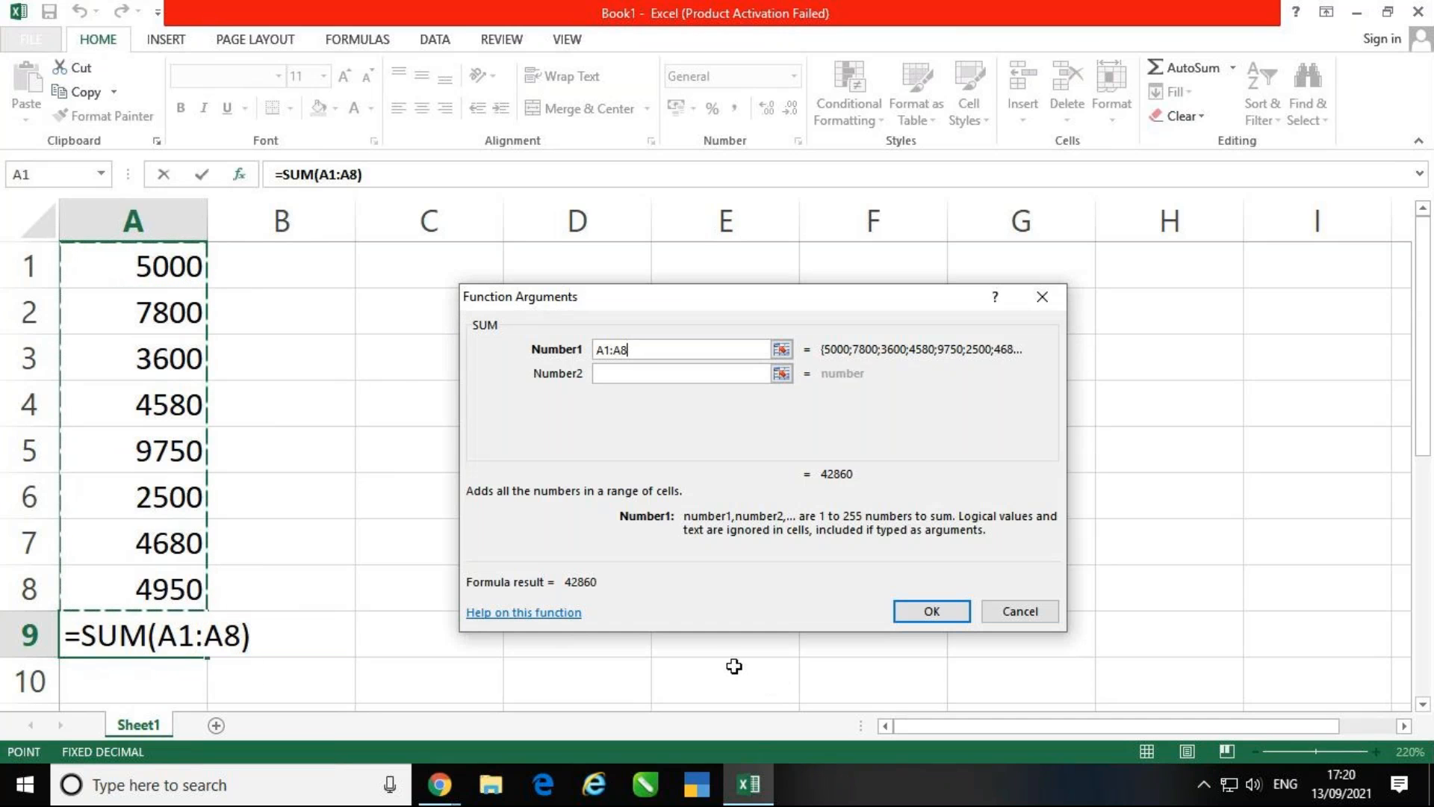
left_click(921, 614)
left_click(670, 576)
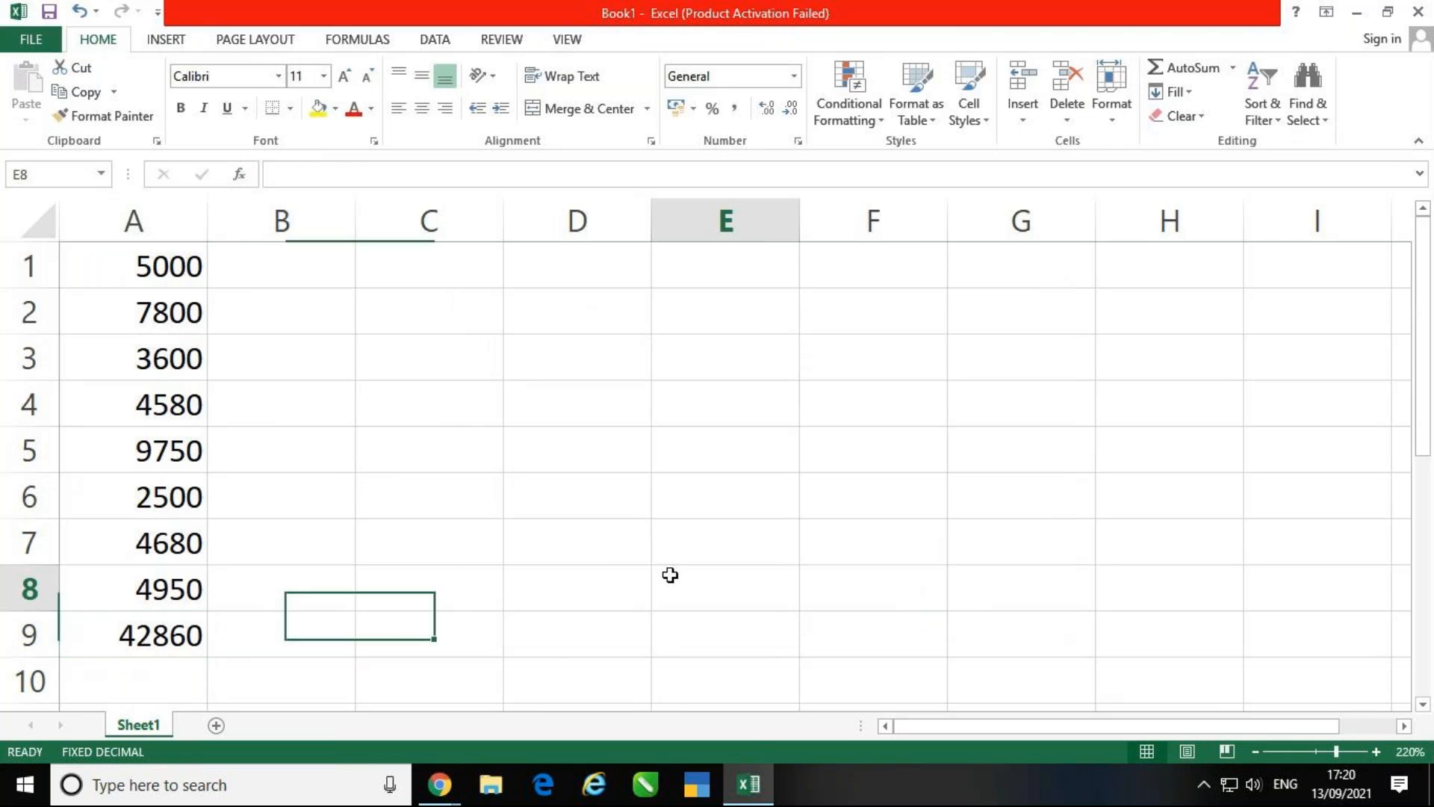
- Enter Jan in cell D2 and fill the month series across to F2
left_click(589, 314)
type("Jan")
key("Tab")
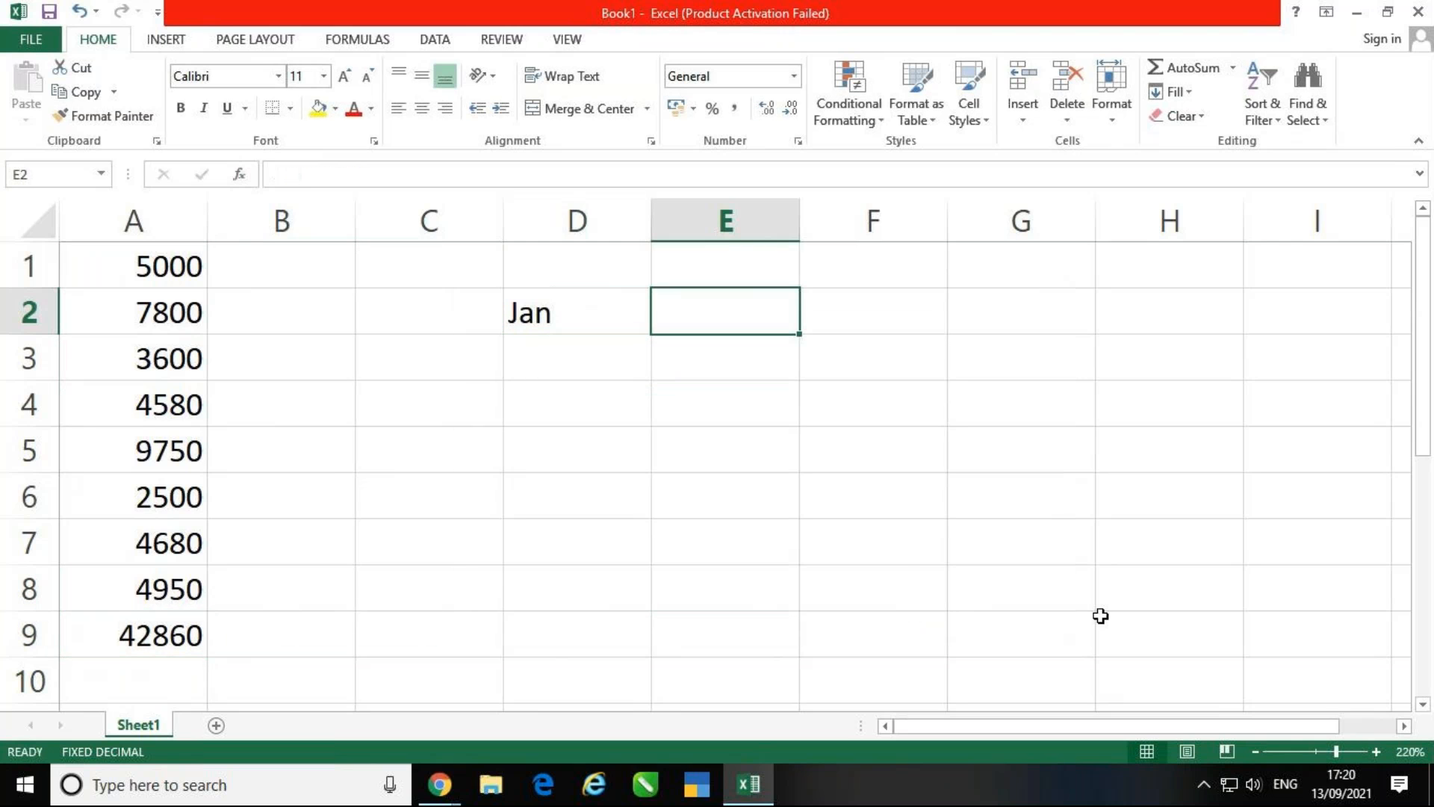
left_click(583, 305)
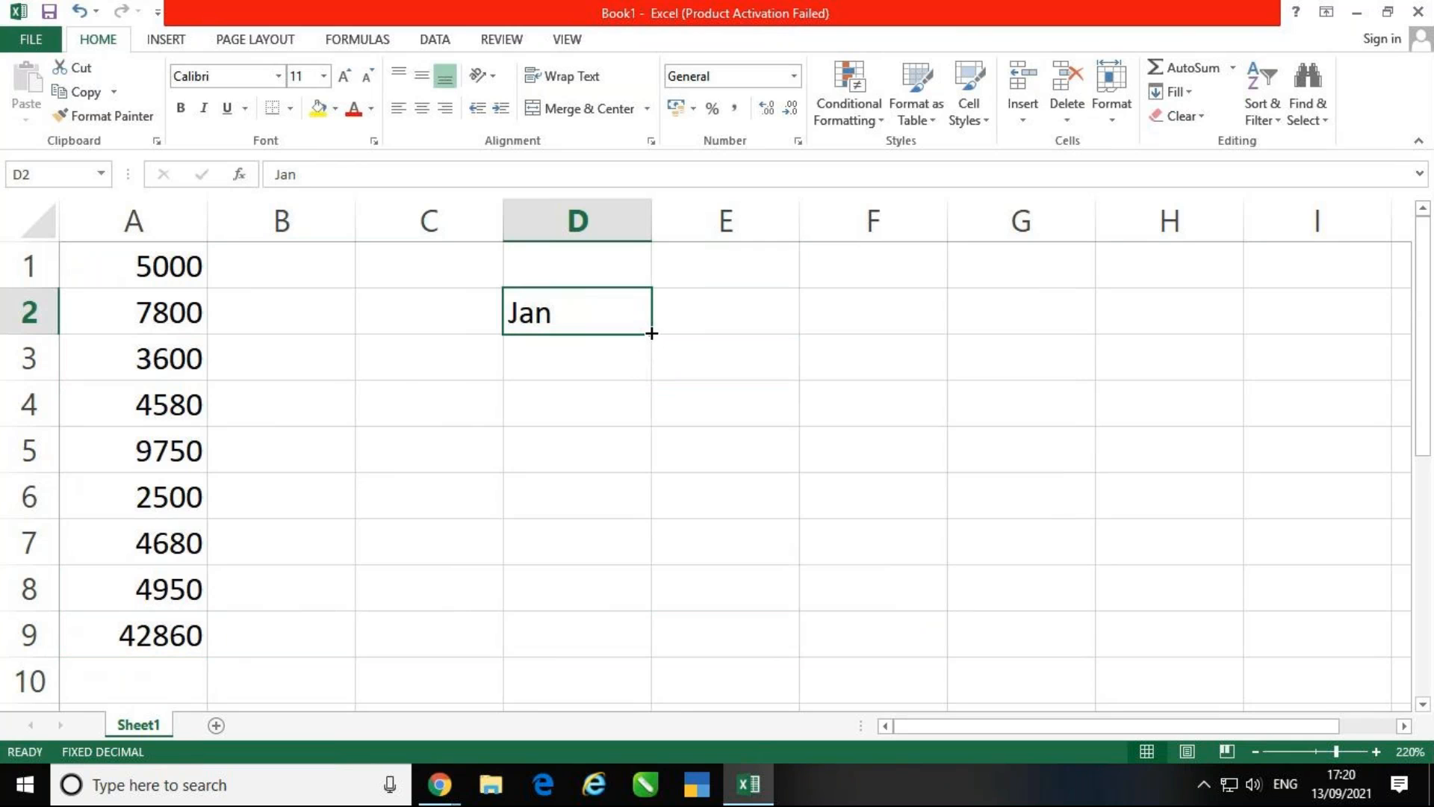
left_click_drag(651, 334, 947, 338)
left_click(873, 448)
- Enter 5000, 7800, 4900, 3580 and 4590 under Jan in cells D3 to D7
left_click(566, 368)
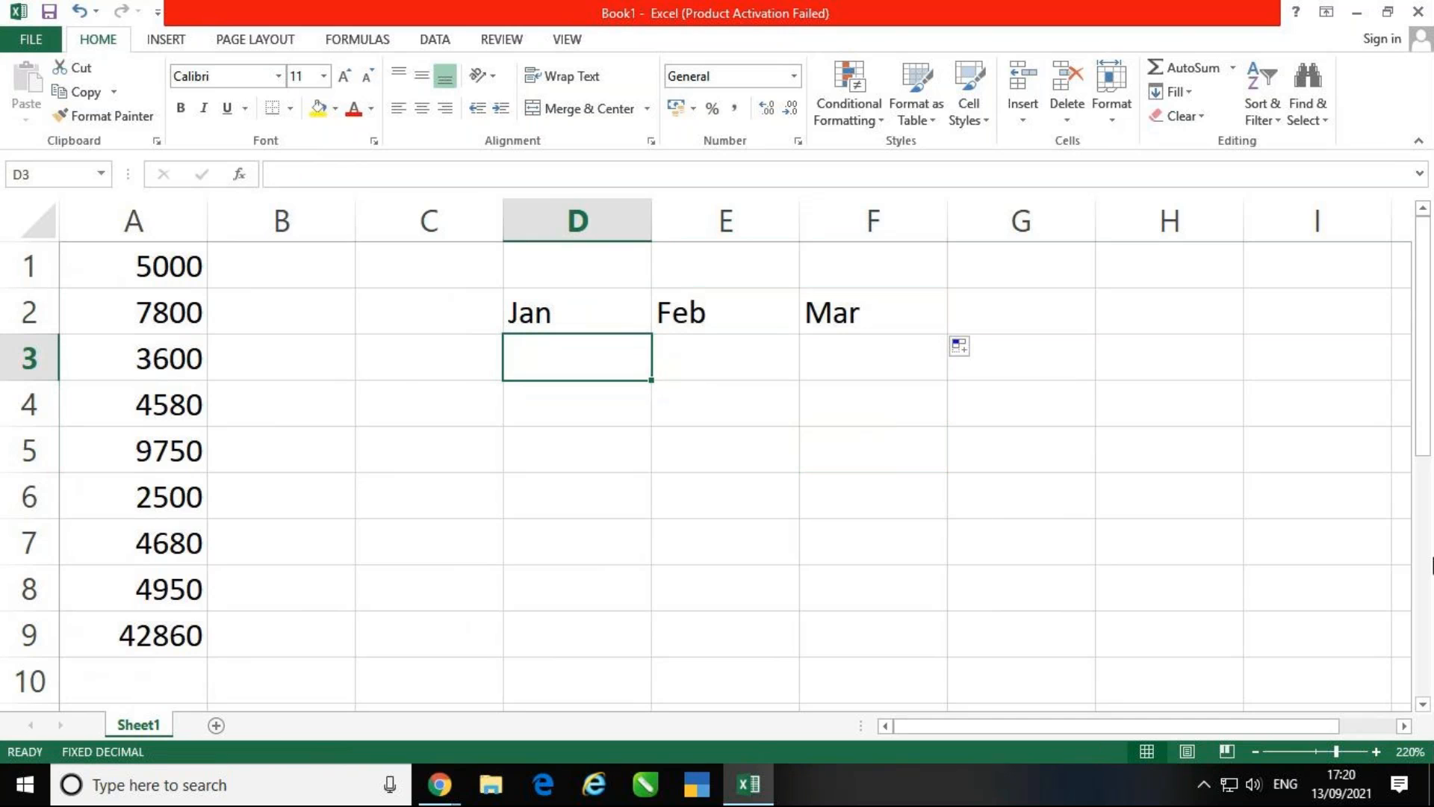
type("50")
key("Return")
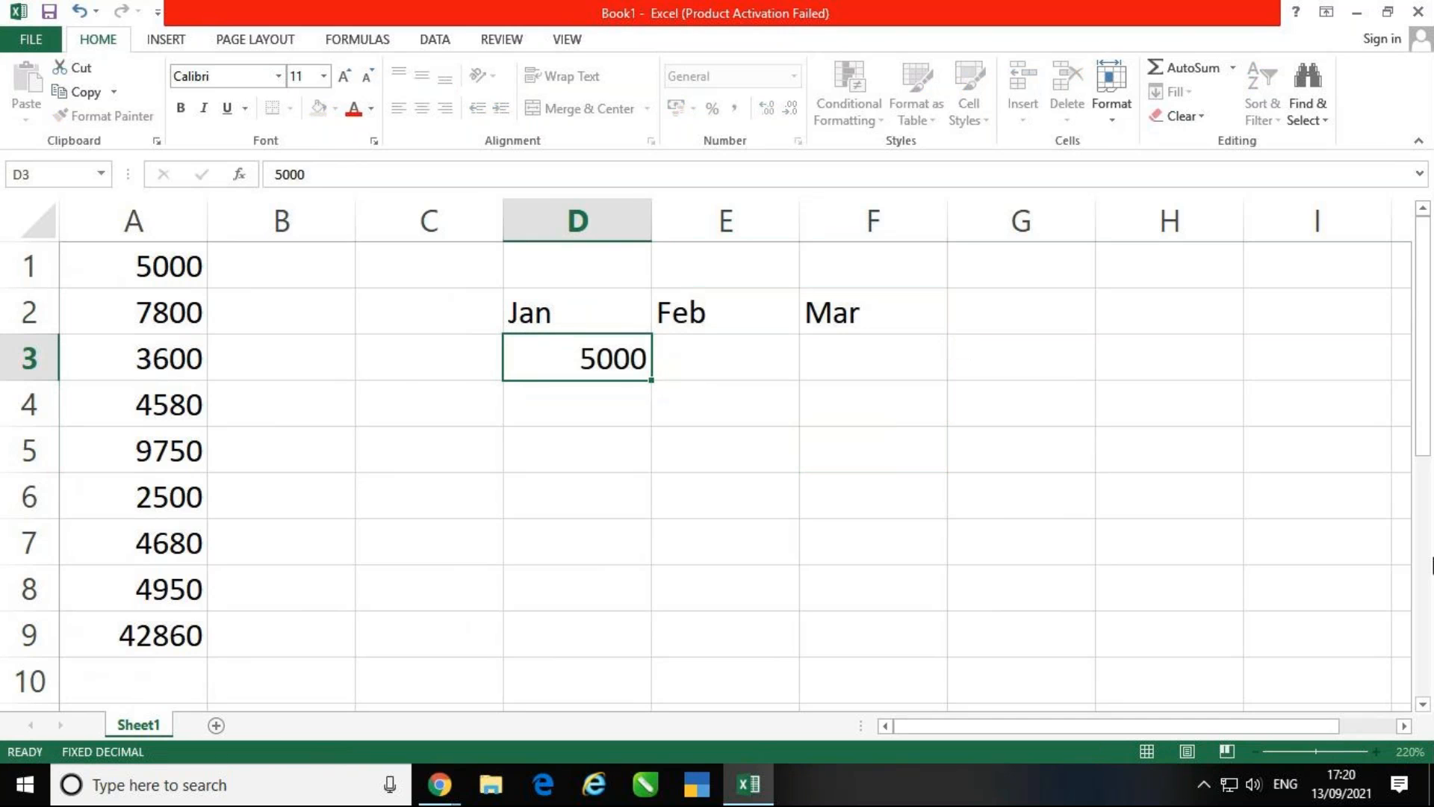
type("78006")
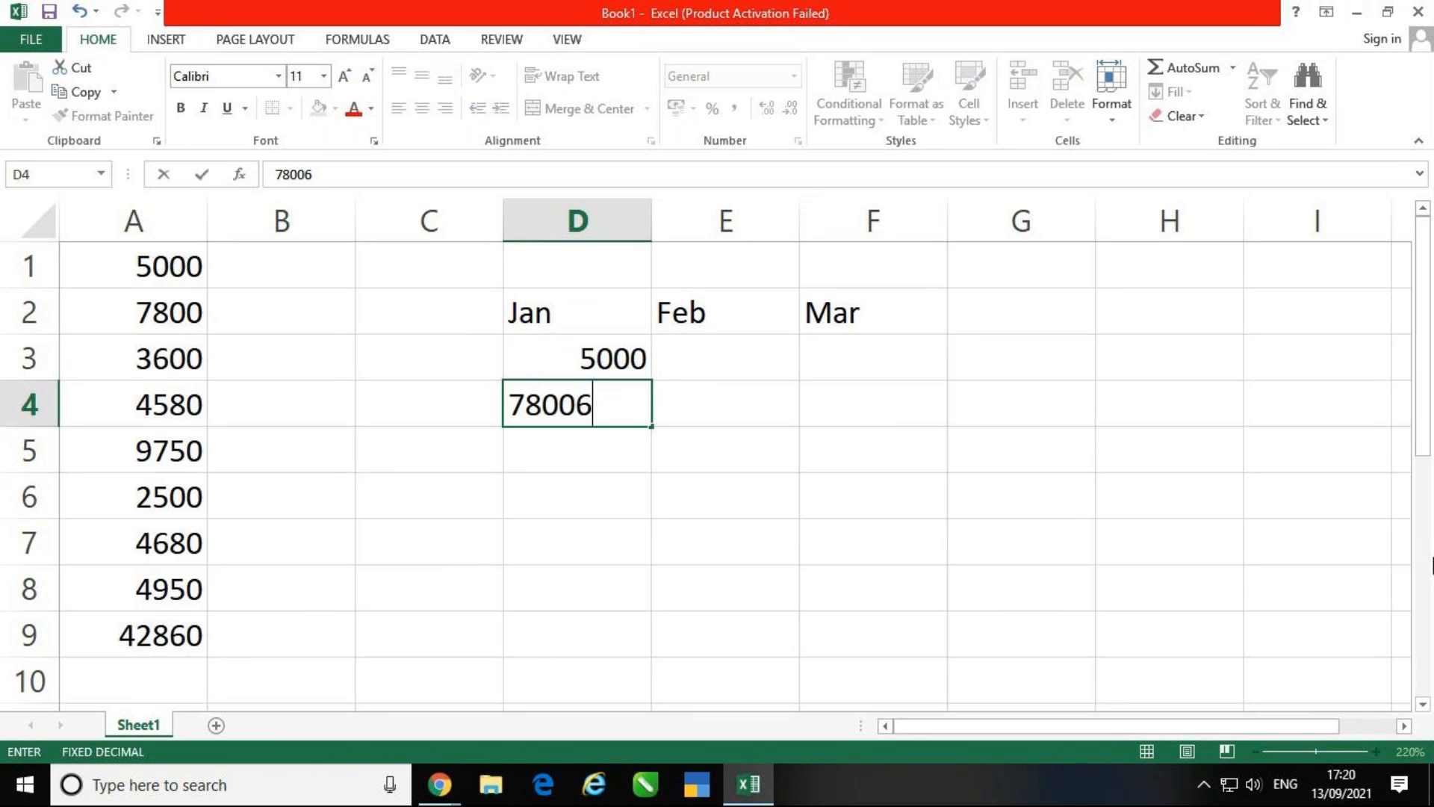
key("BackSpace")
key("BackSpace")
key("BackSpace")
key("ctrl+Return")
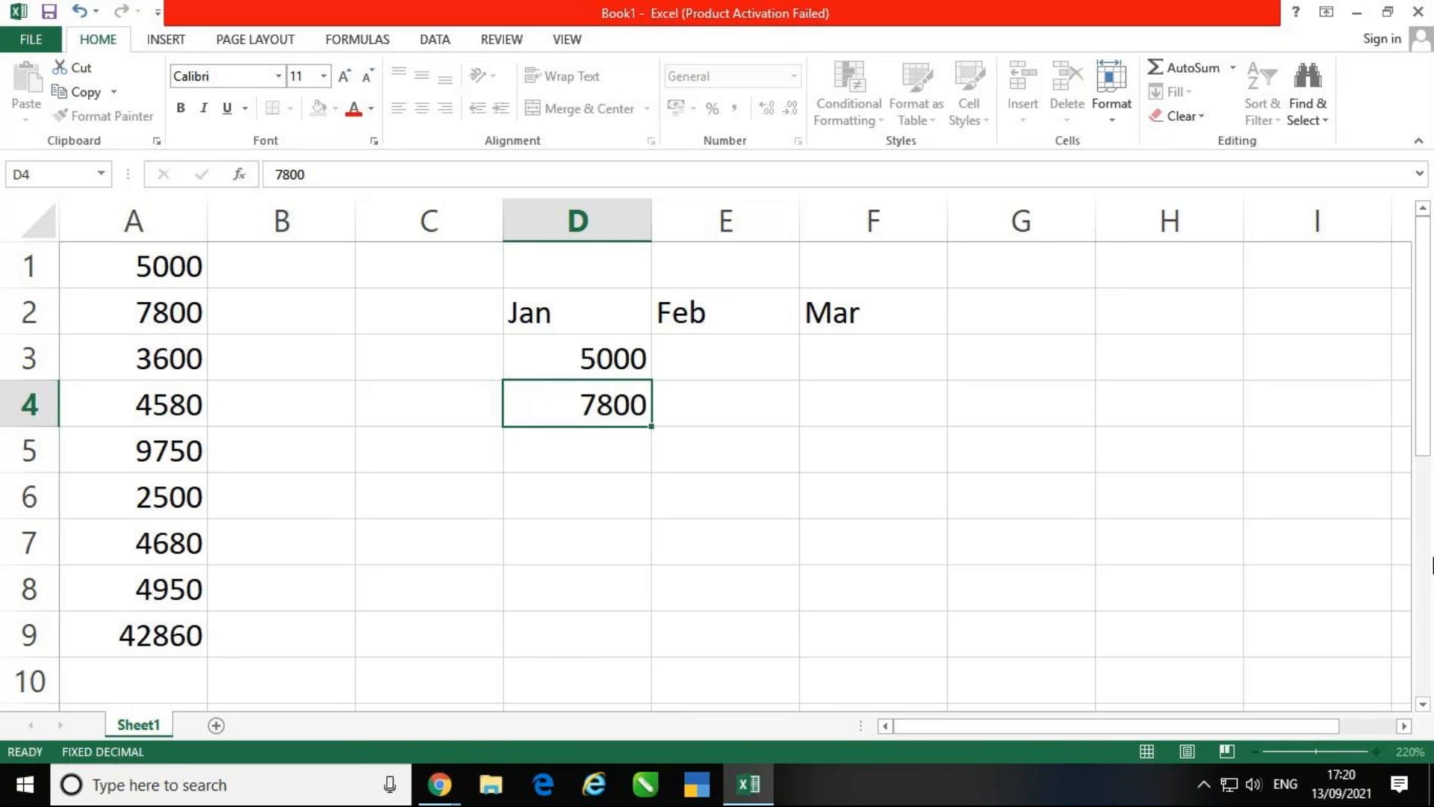
key("Return")
type("4900")
key("Return")
type("3580")
key("Return")
type("4590")
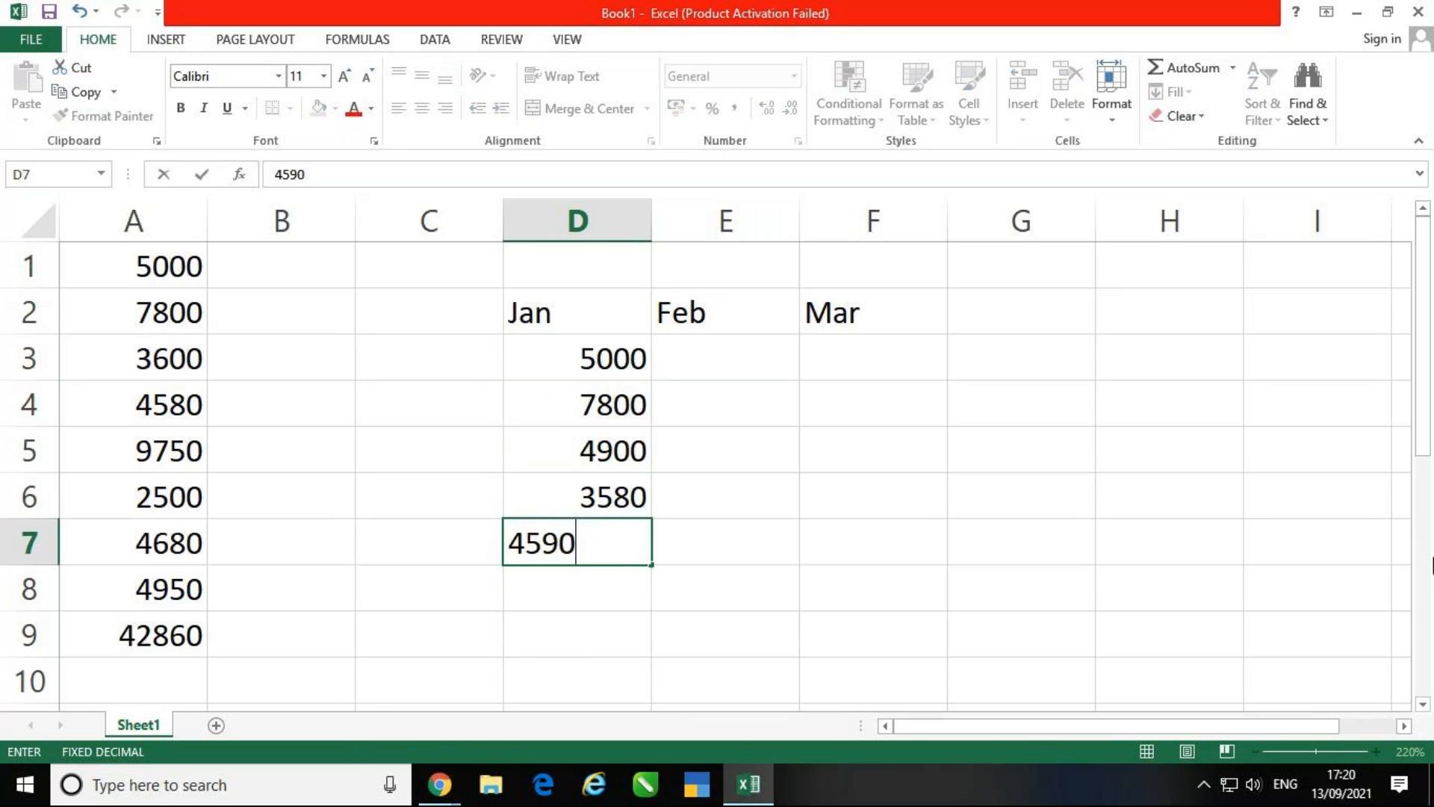
key("Tab")
- Enter 7850, 4968, 3520, 7865, 2500 and 4900 under Feb in cells E3 to E8
key("Up")
key("Up")
key("Up")
key("Up")
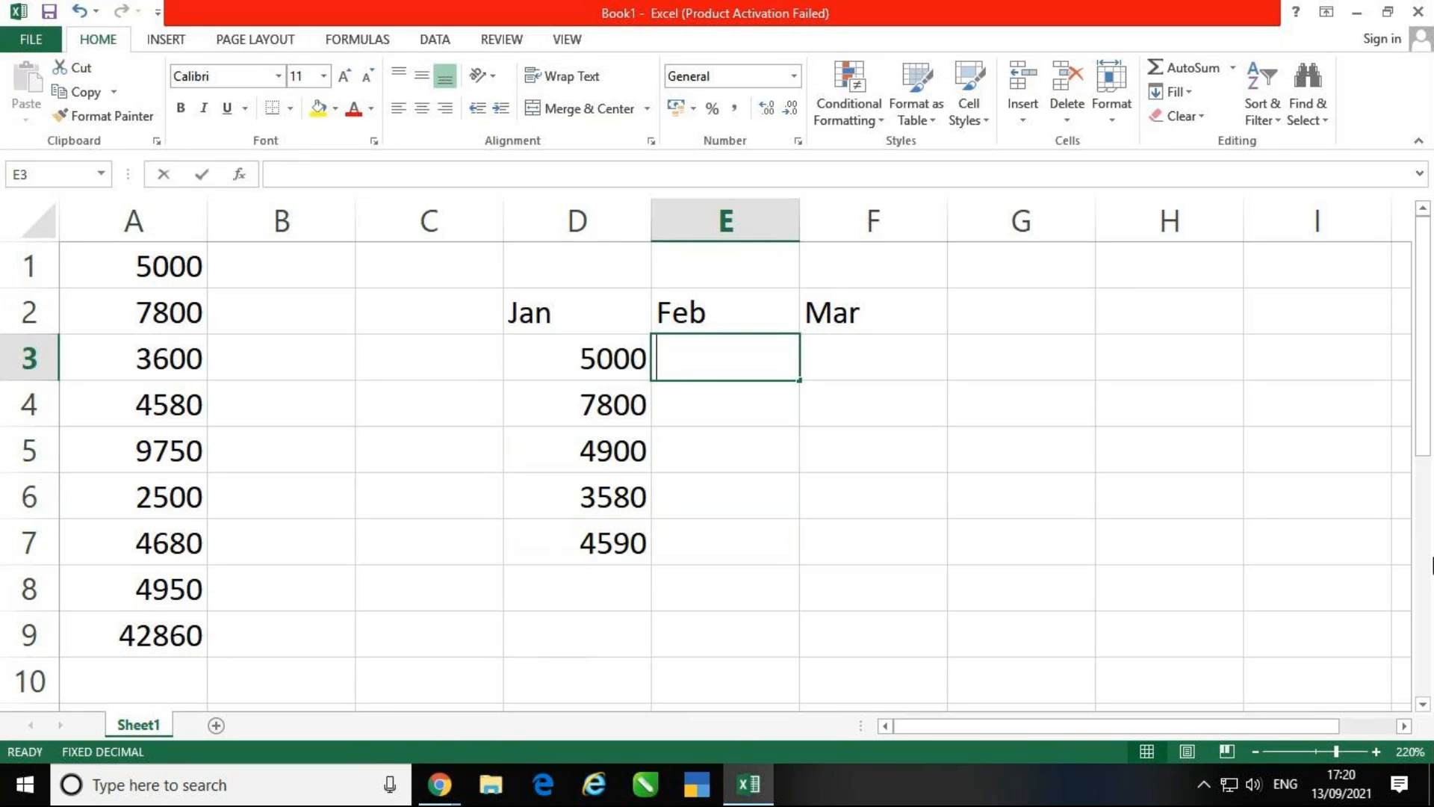
type("7850")
key("Return")
type("4968")
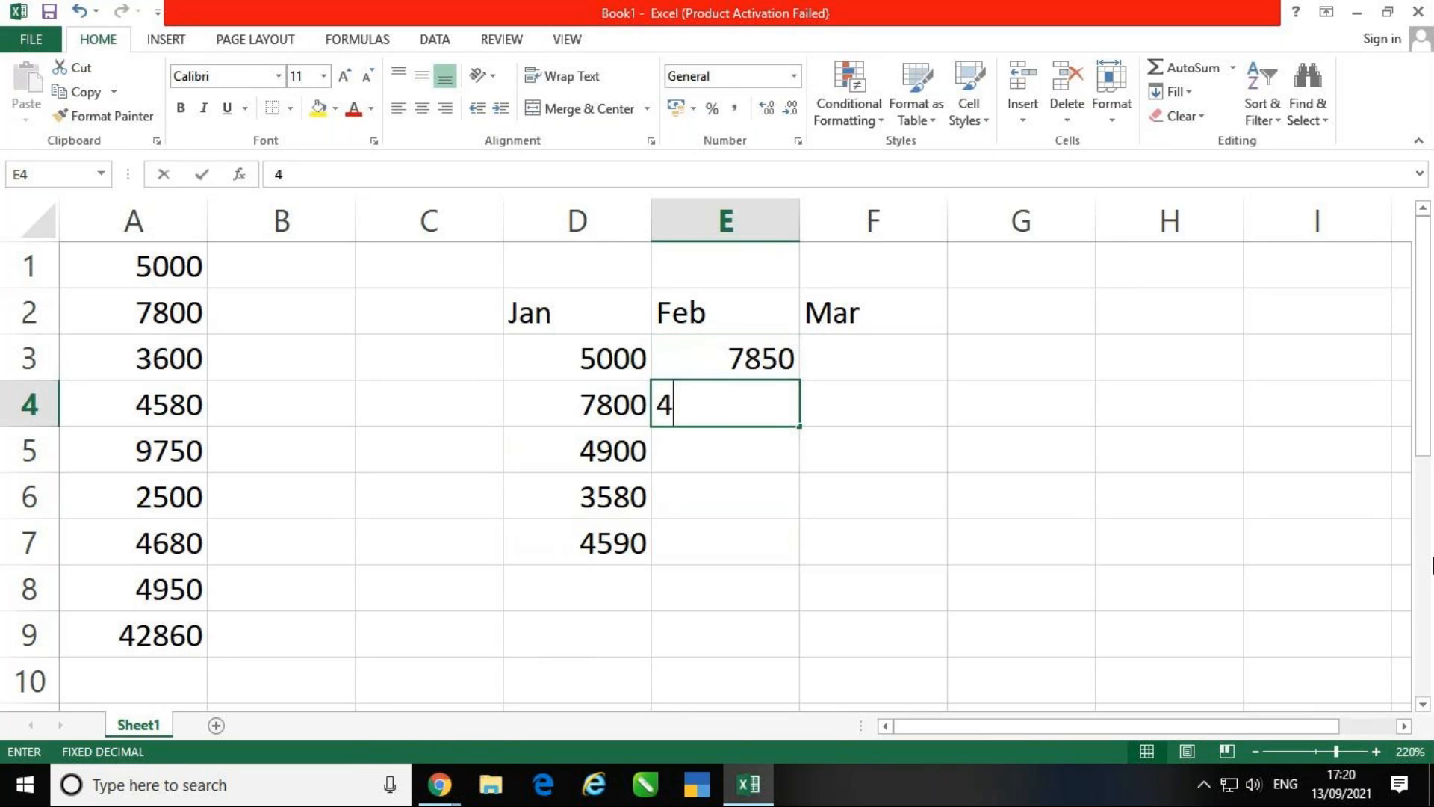
key("Return")
type("3520")
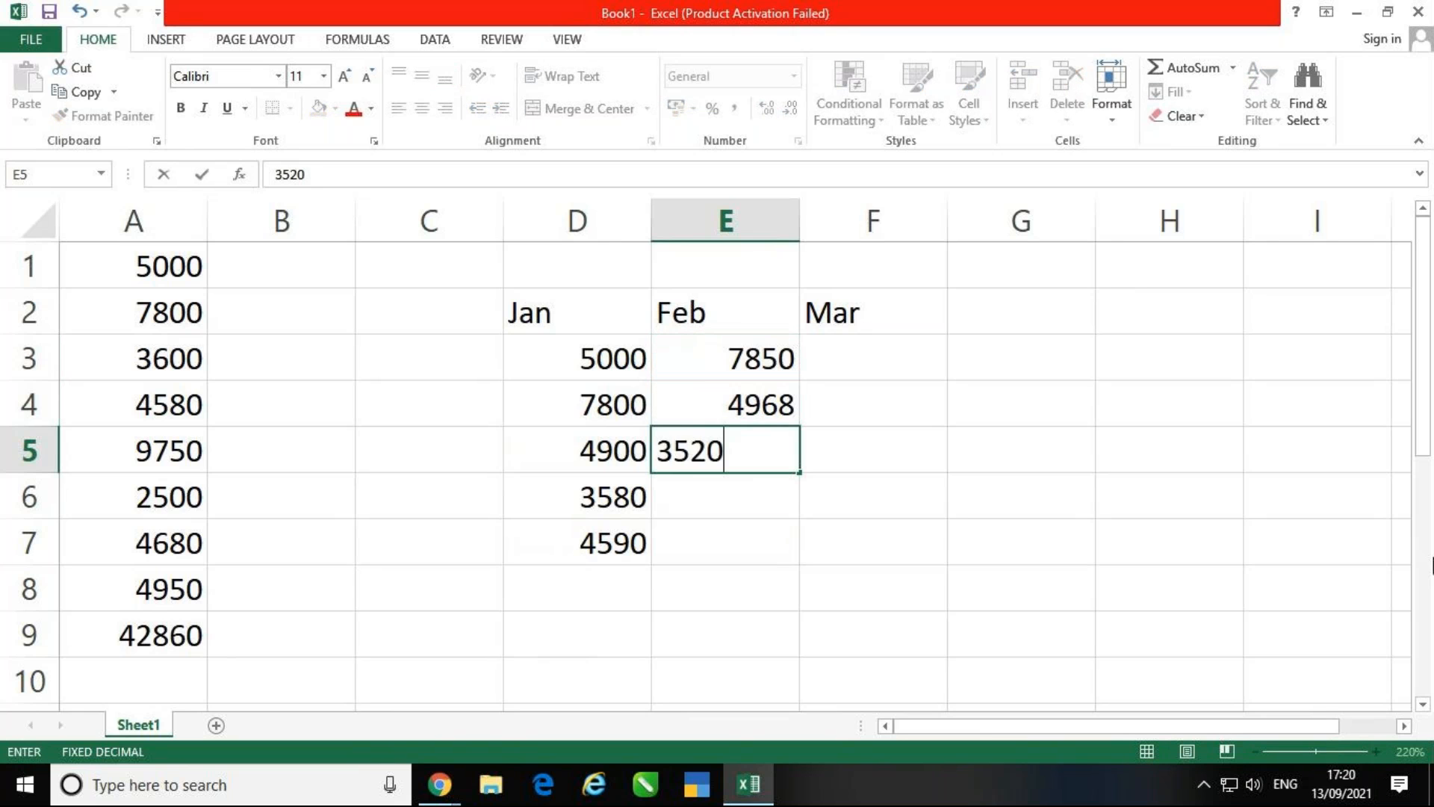
key("Return")
type("7865")
key("Return")
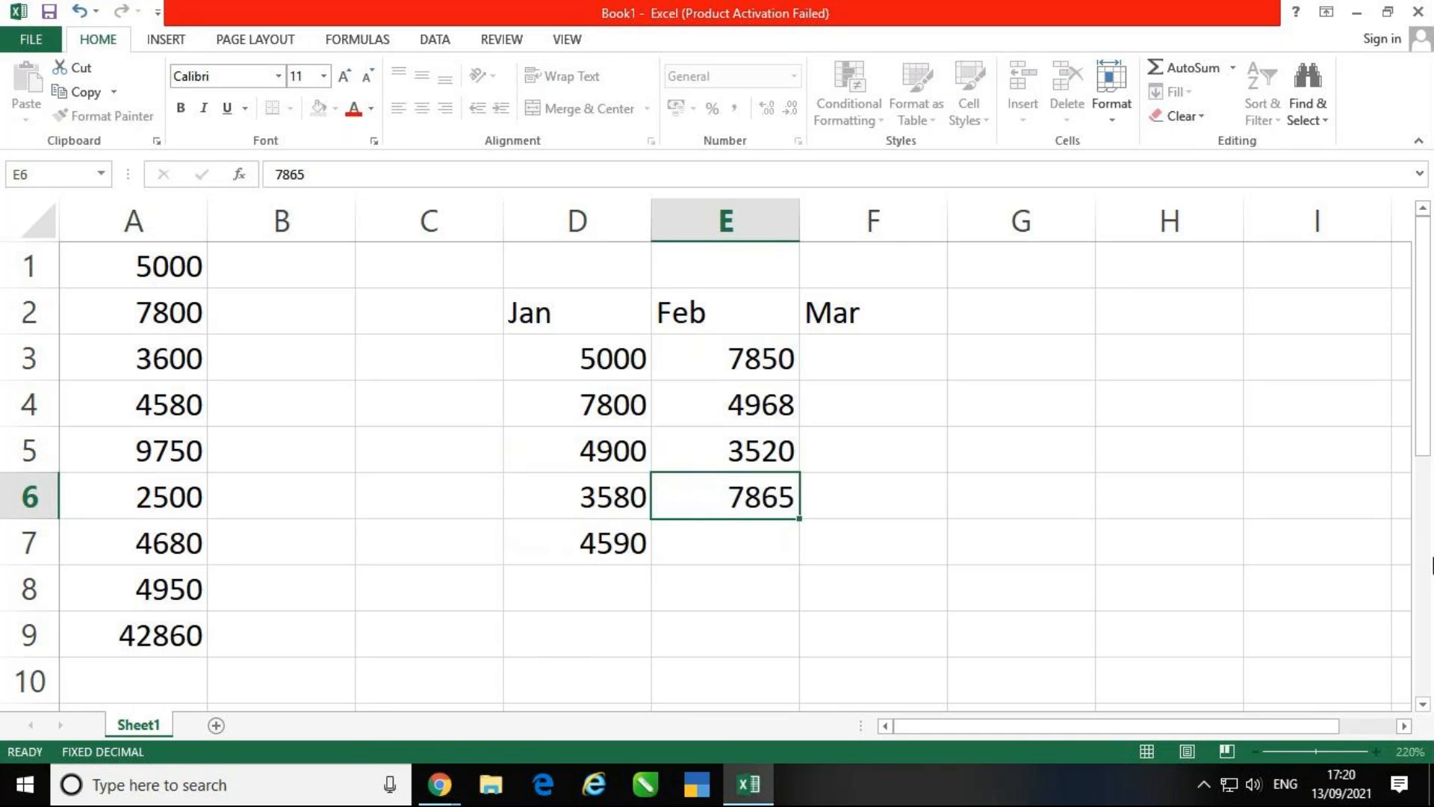
type("2500")
key("Return")
type("4900")
key("Return")
- Enter 600 and 4000 under Mar in cells F3 and F4
key("Up")
key("Right")
key("Up")
key("Up")
key("Up")
key("Up")
key("Up")
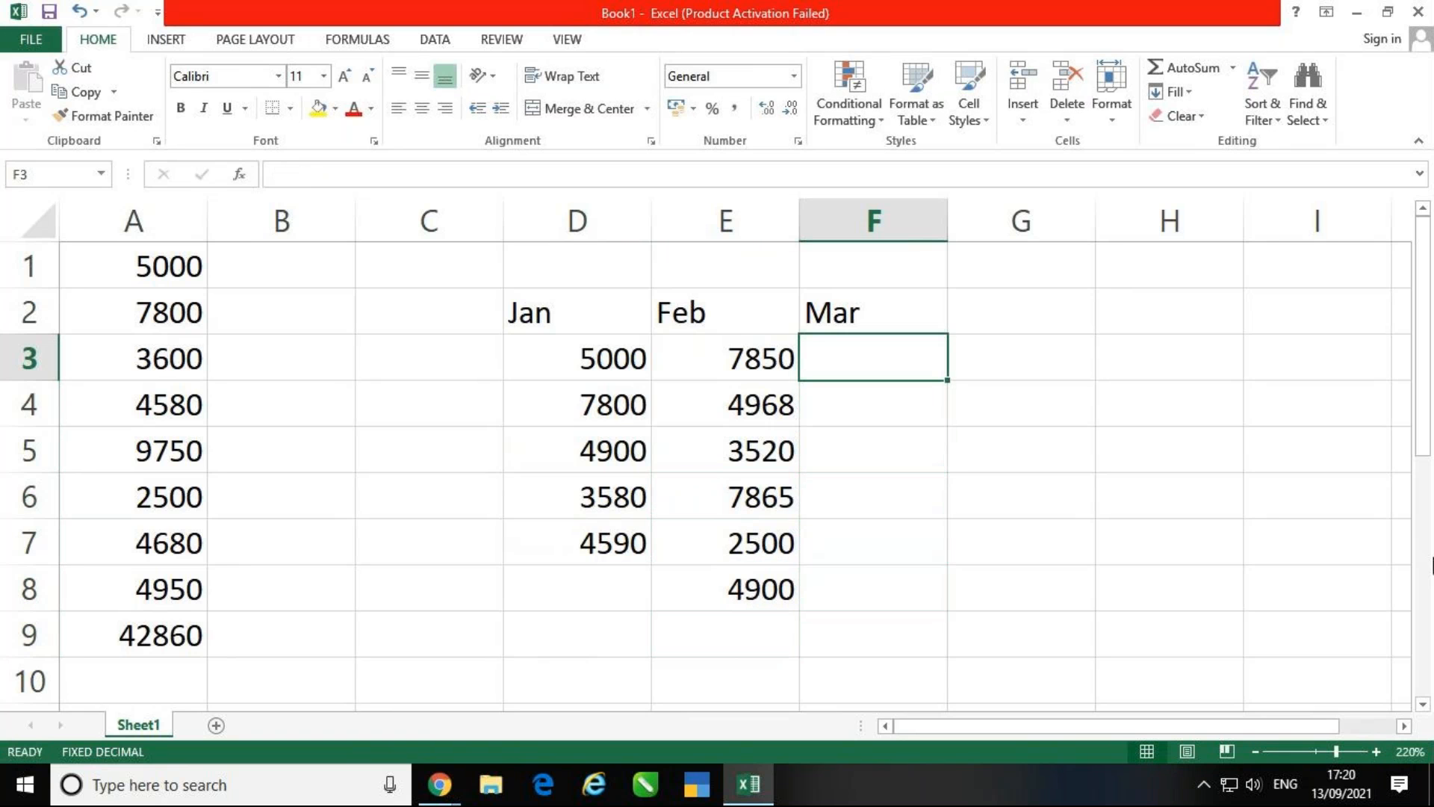
type("600")
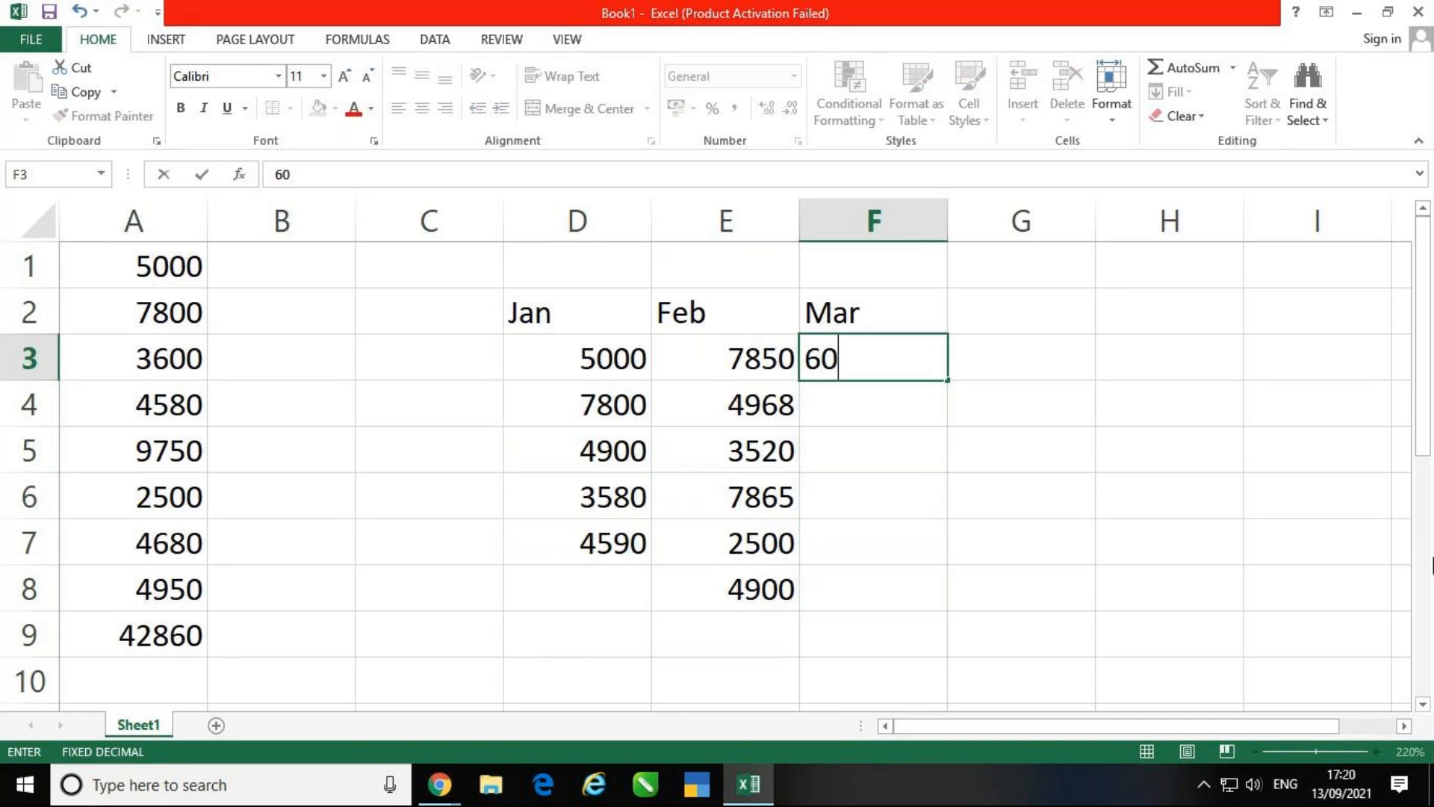
key("Return")
type("40000")
key("BackSpace")
key("Return")
- Correct the first Mar figure in cell F3 to 6000
key("Up")
key("Up")
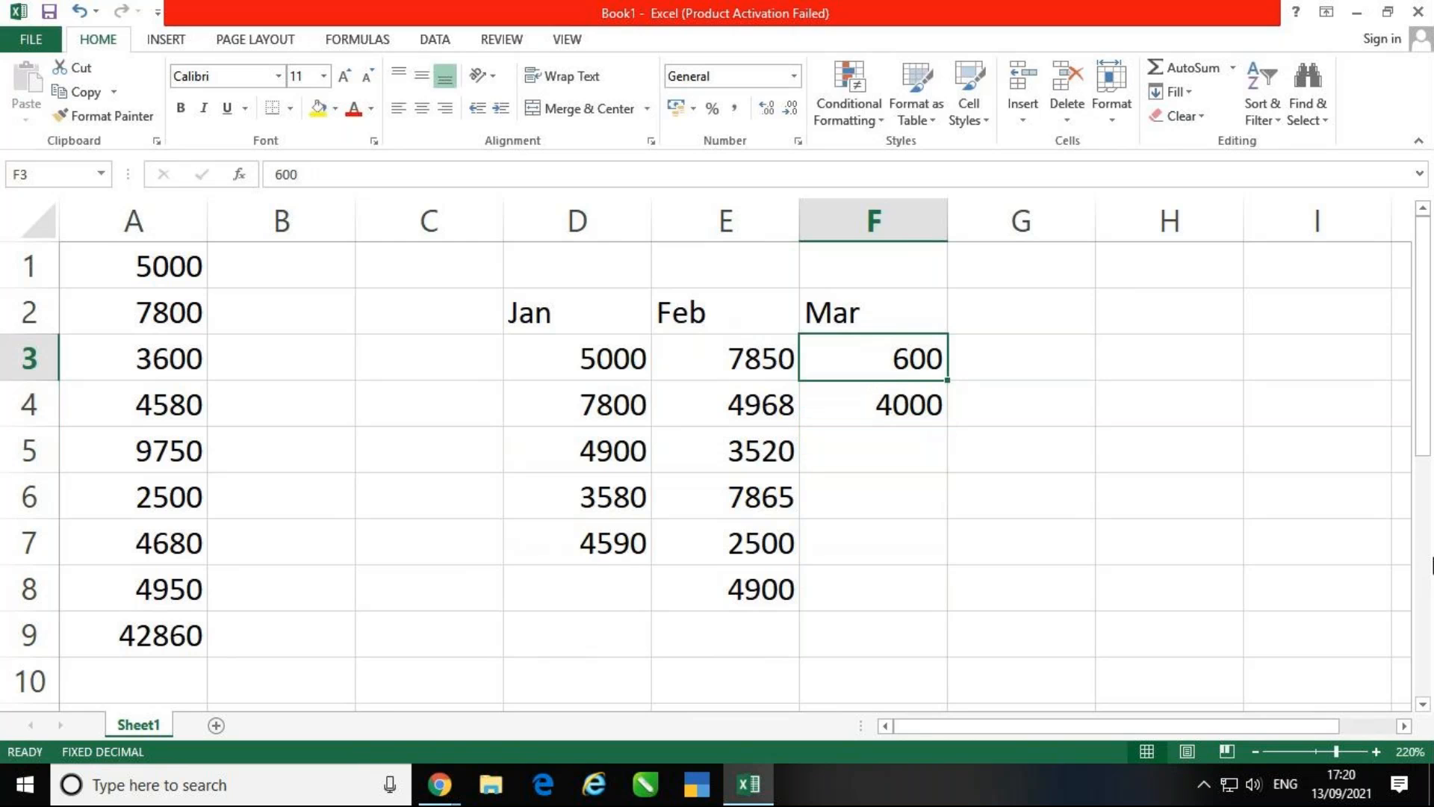
type("0")
key("Return")
key("Return")
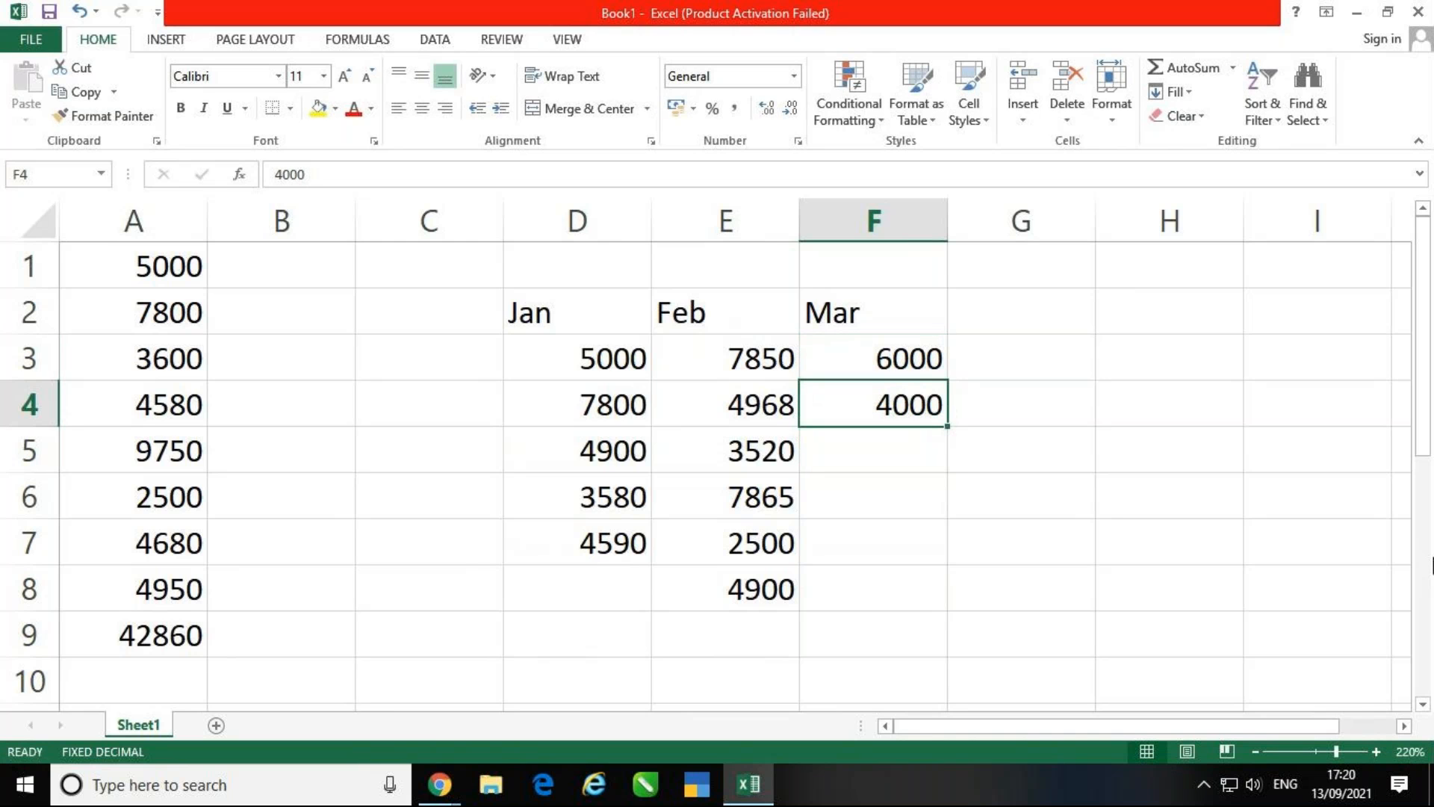
- Enter 7540 and 4850 under Mar in cells F5 and F6
type("7540")
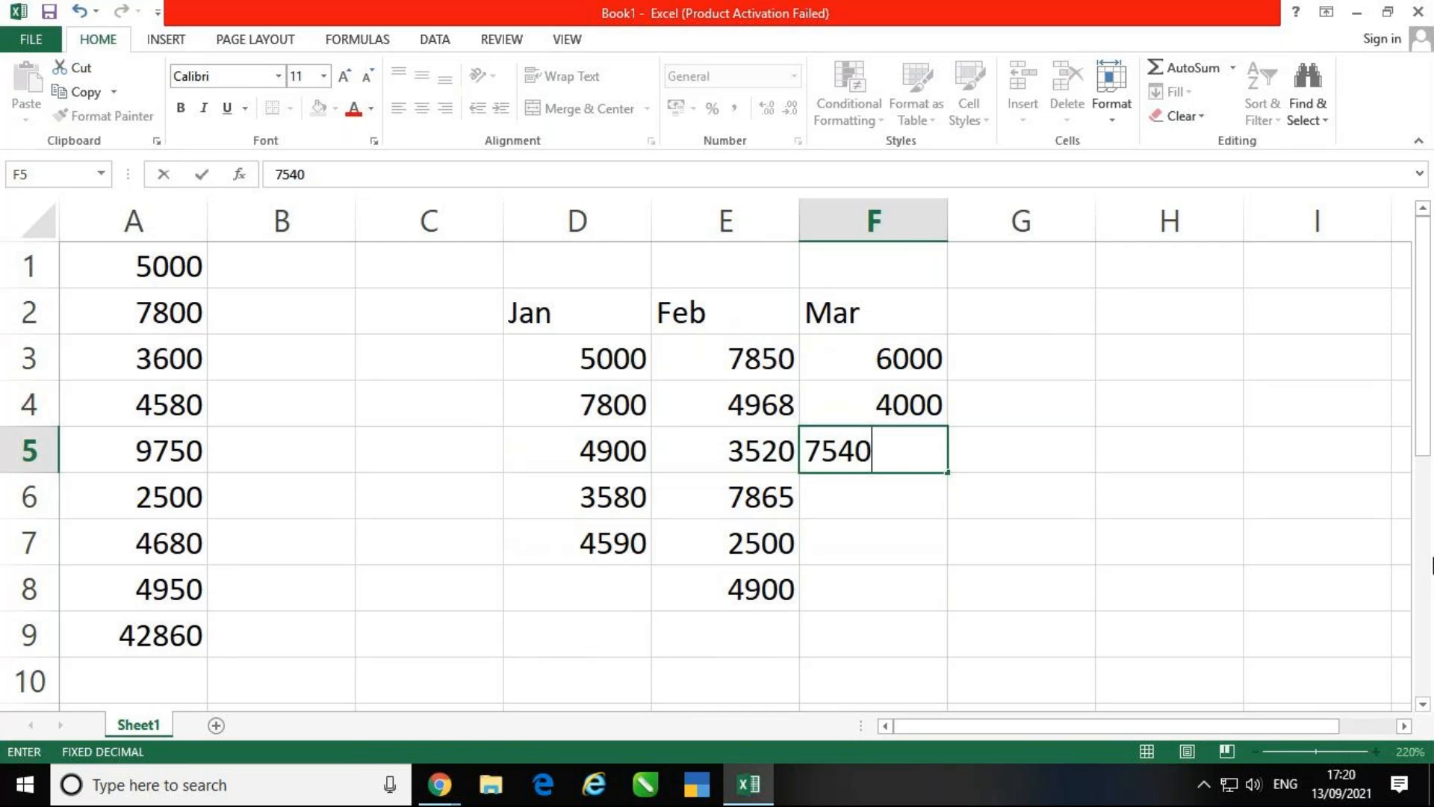
key("ctrl+Return")
key("Return")
type("4850")
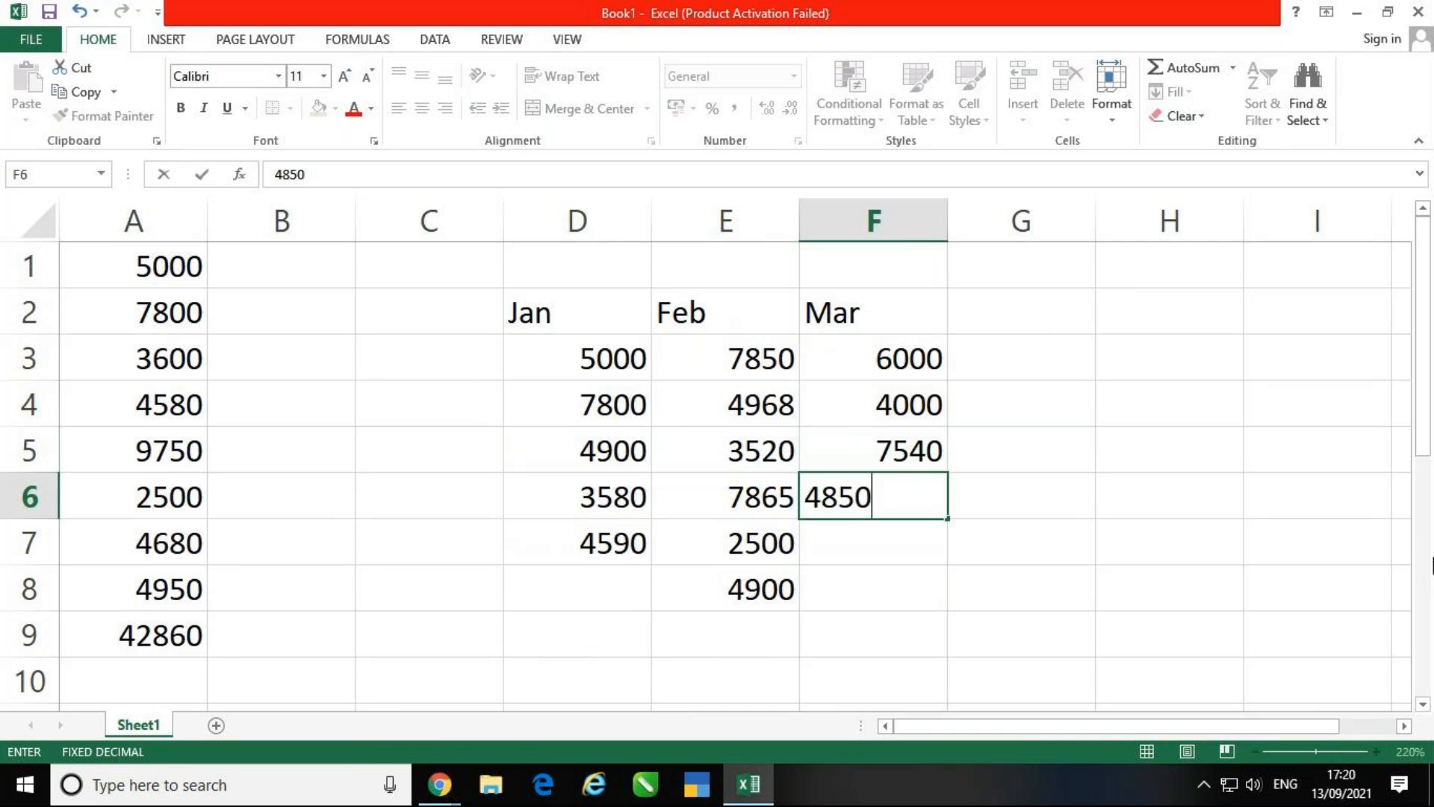
key("Return")
- Insert a SUM function in cell H8 with the Jan figures D3:D7 as Number1
key("Right")
key("Right")
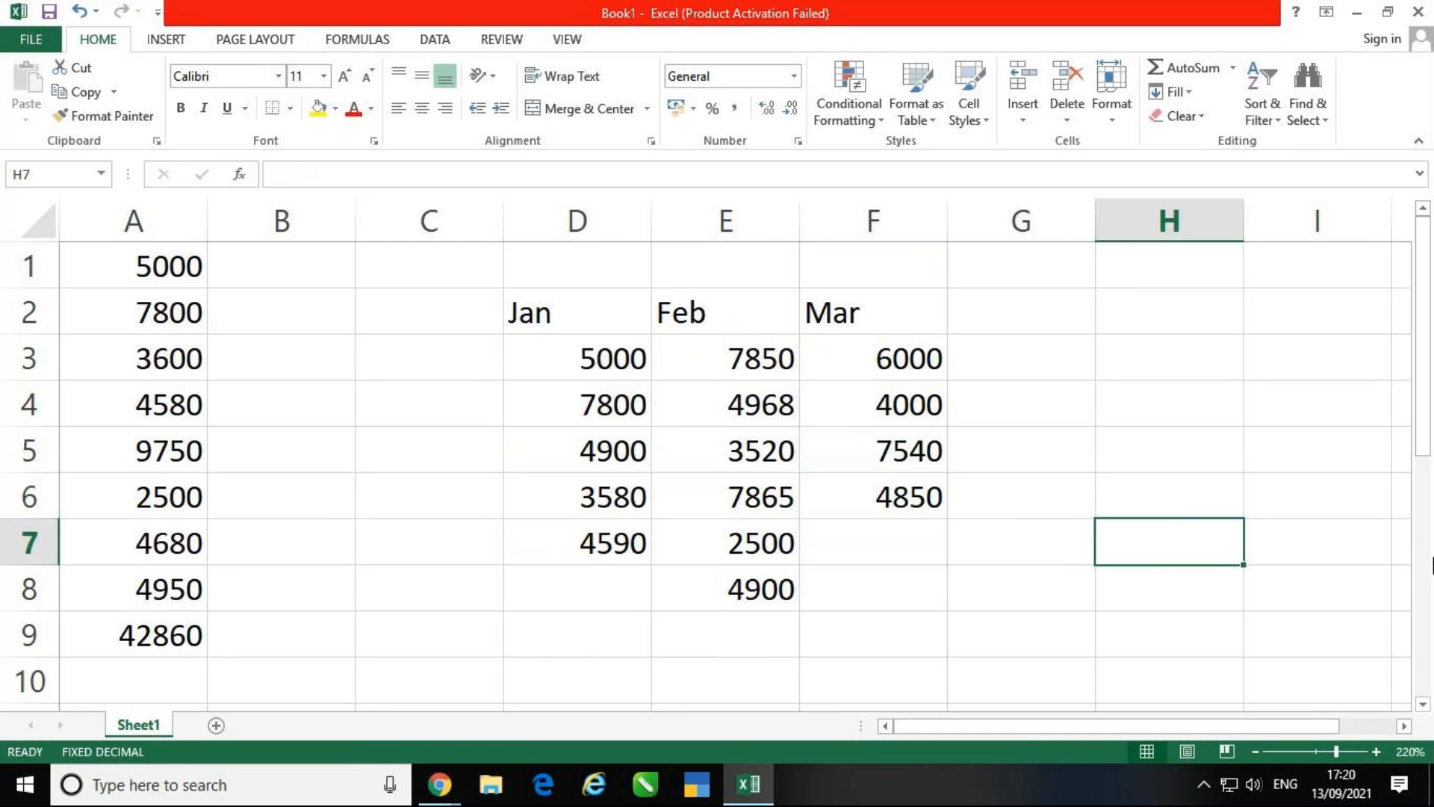
key("Down")
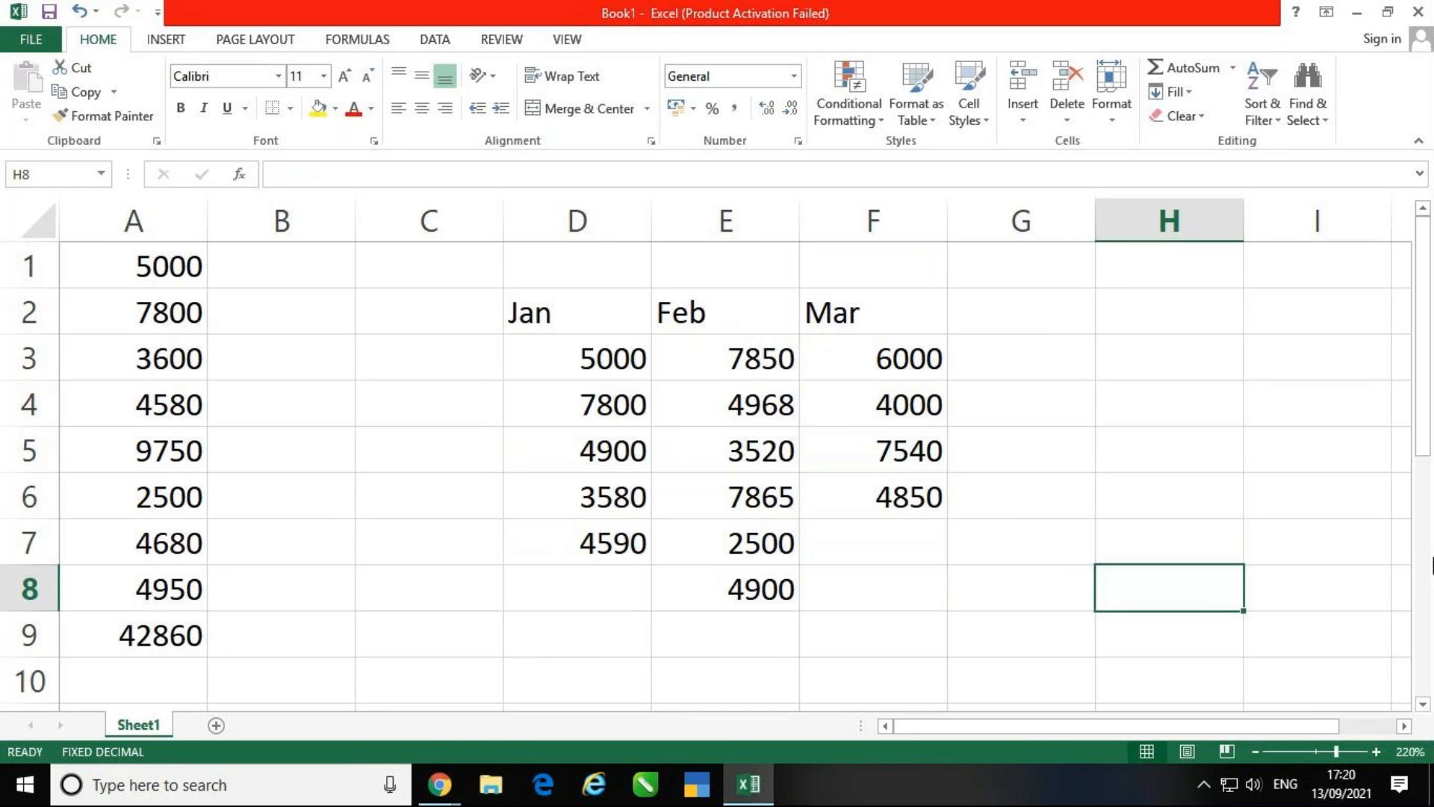
key("Down")
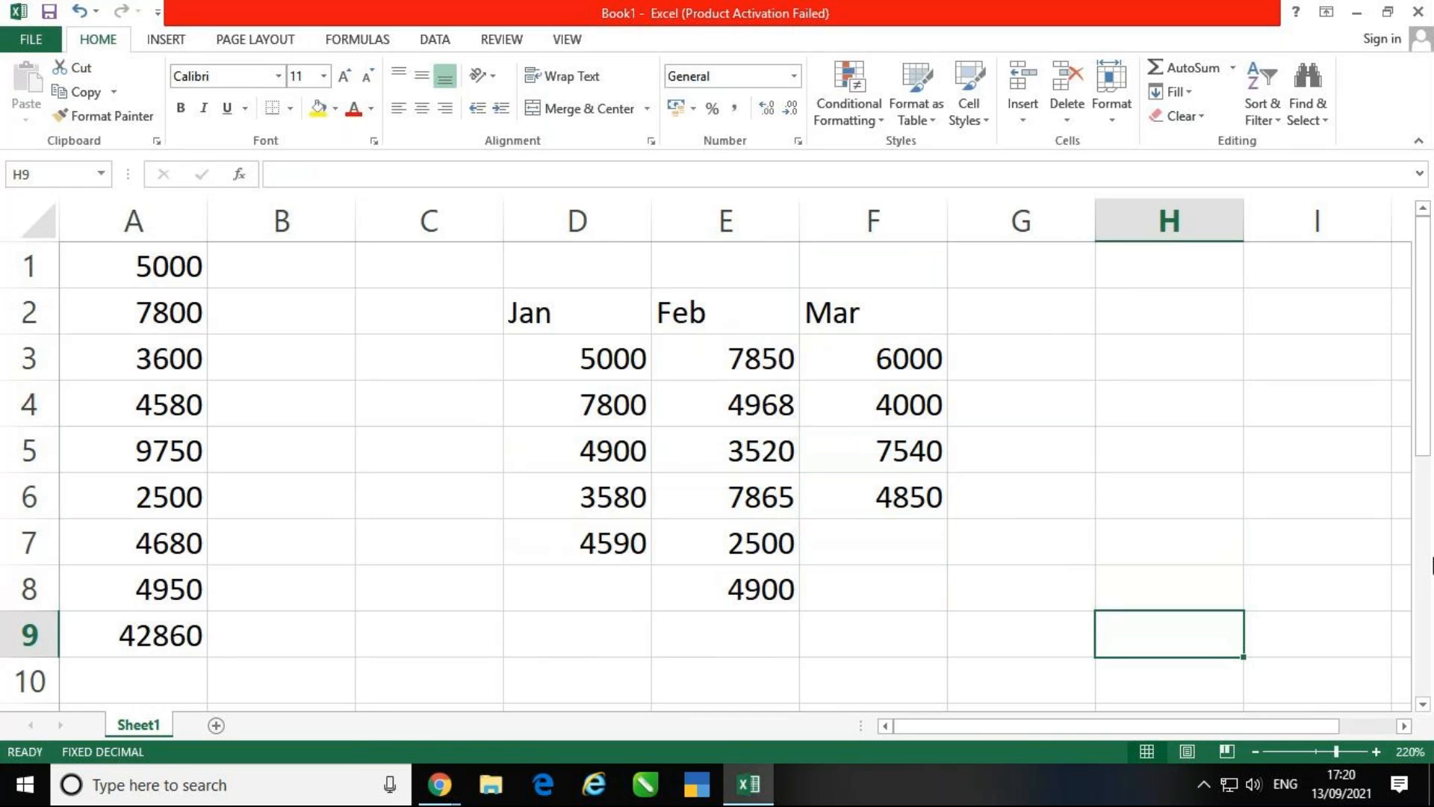
key("Right")
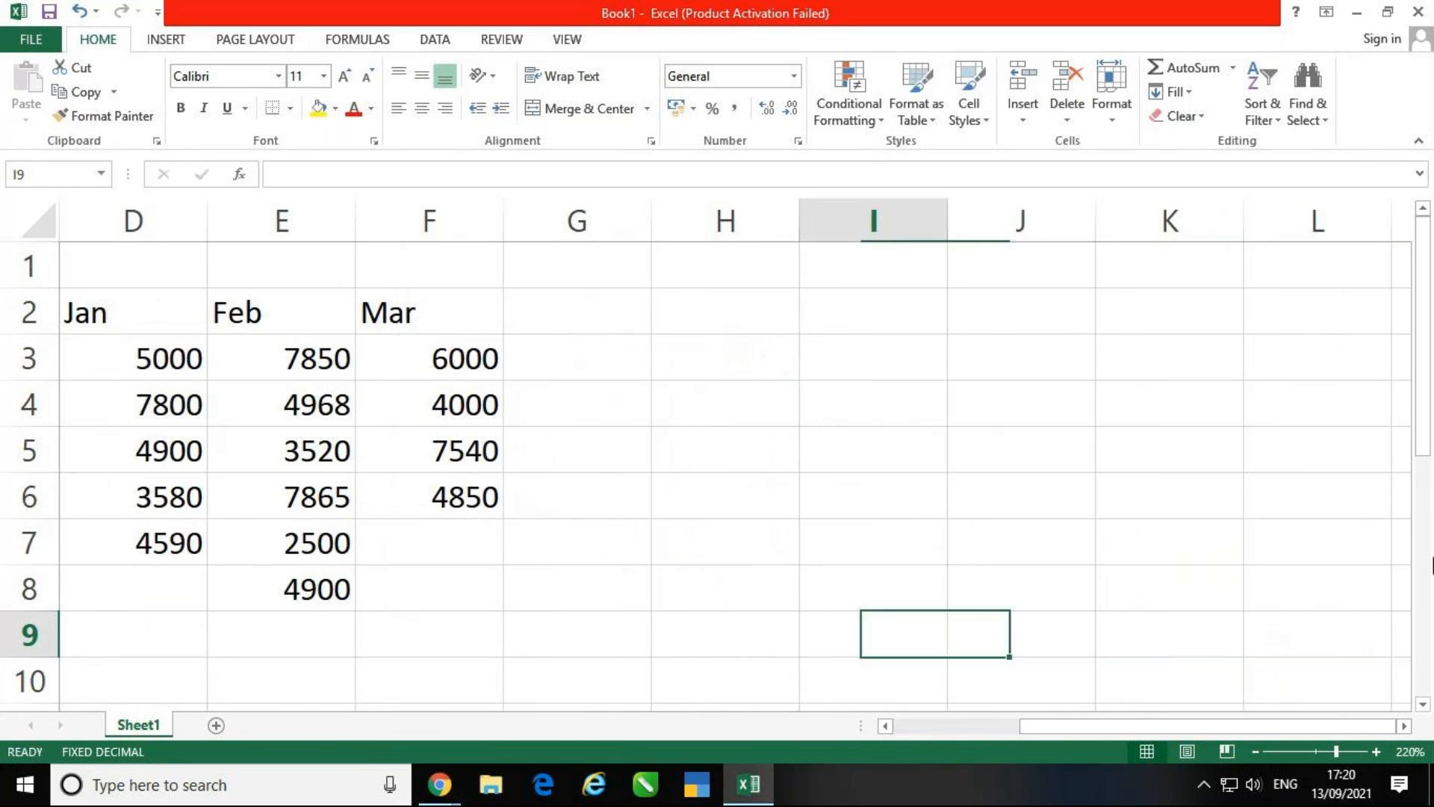
key("Left")
key("Up")
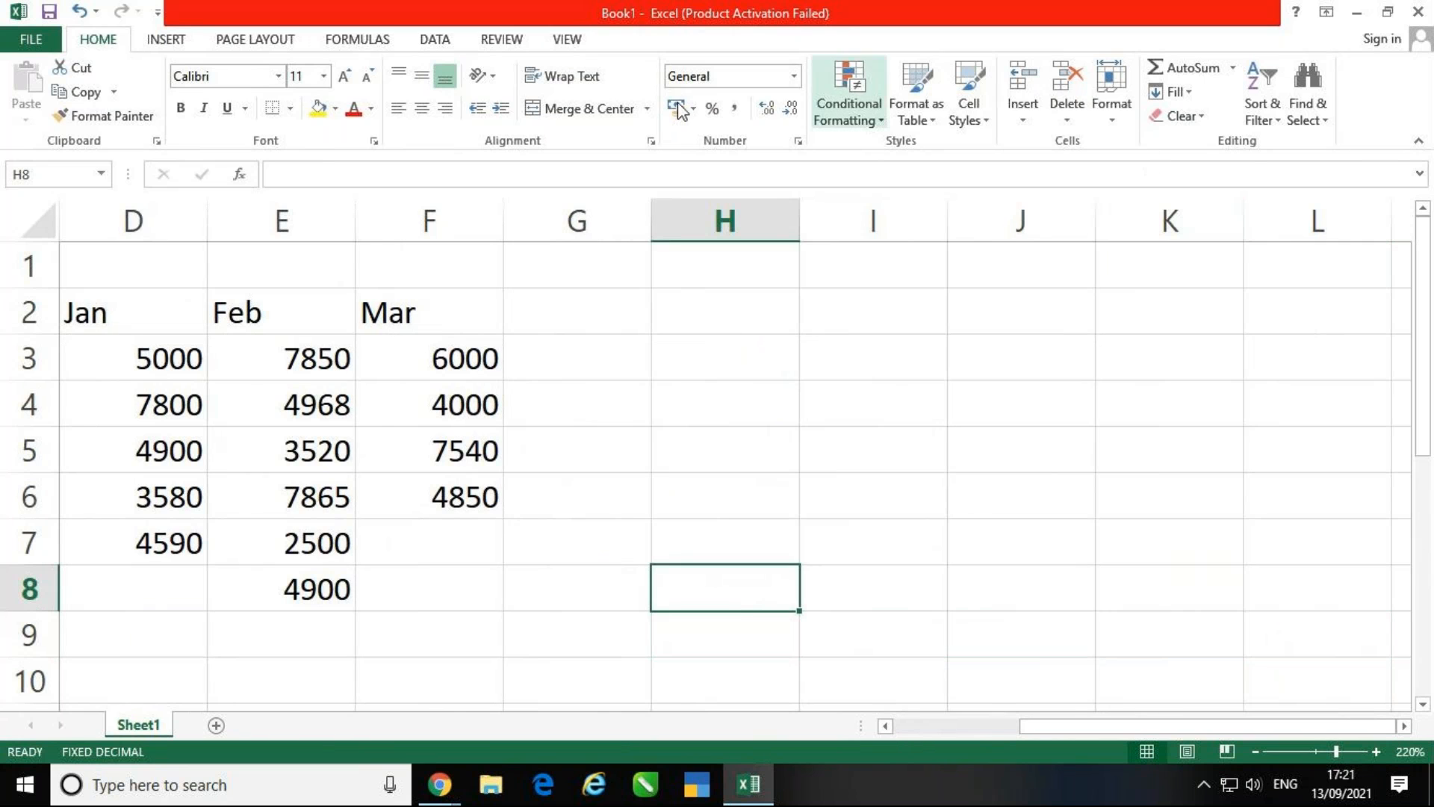
left_click(357, 39)
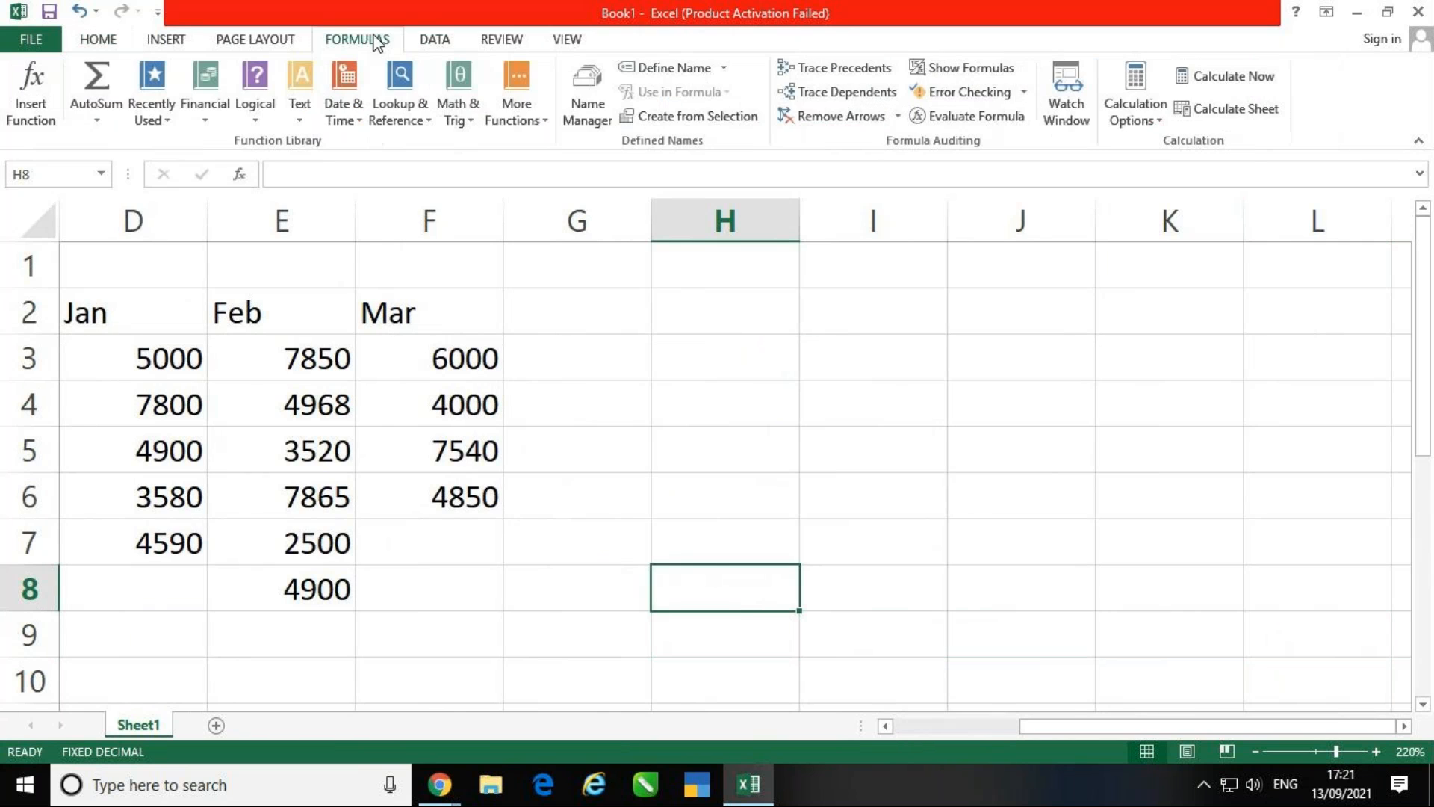
left_click(451, 106)
scroll(515, 224, "down", 3)
scroll(515, 277, "down", 7)
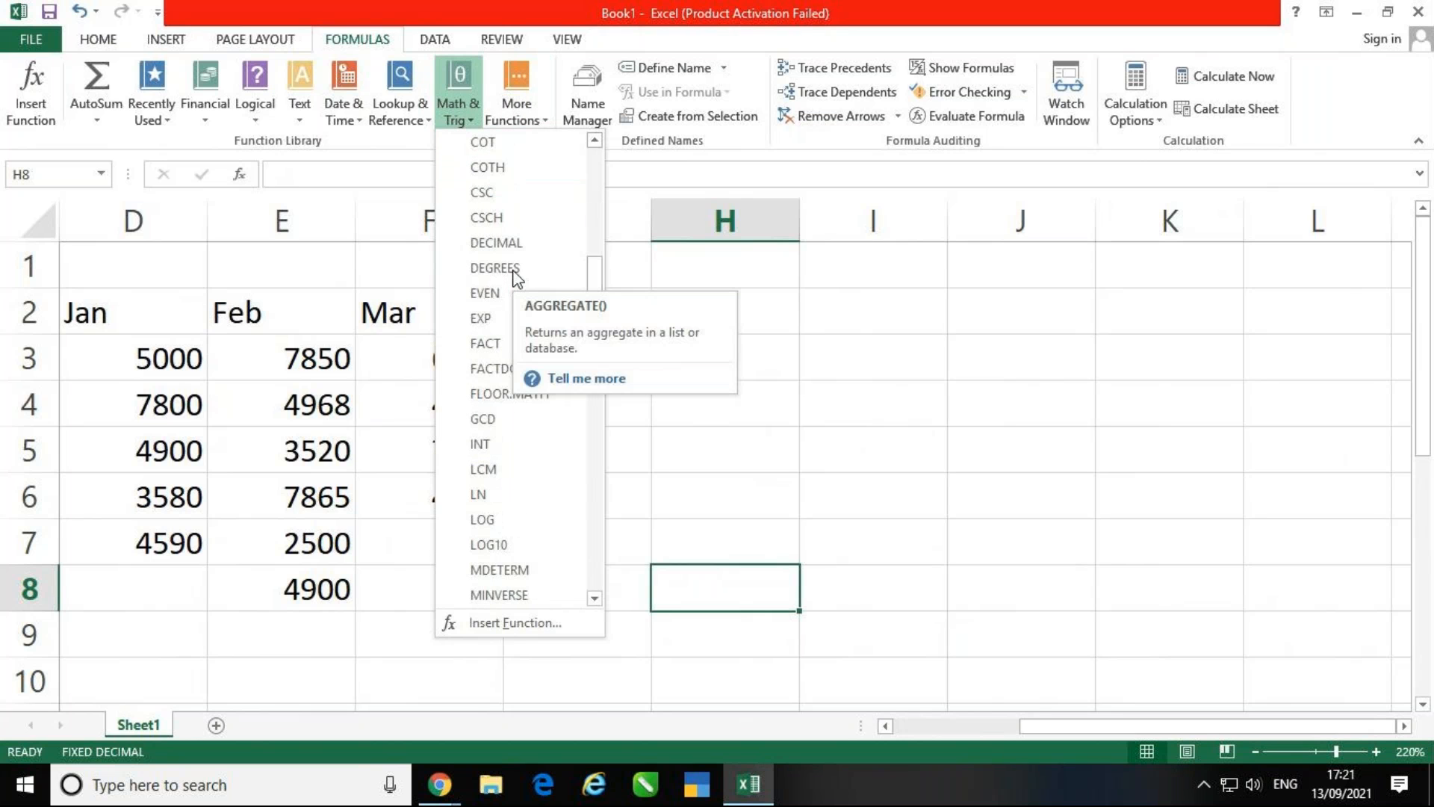
scroll(516, 277, "down", 5)
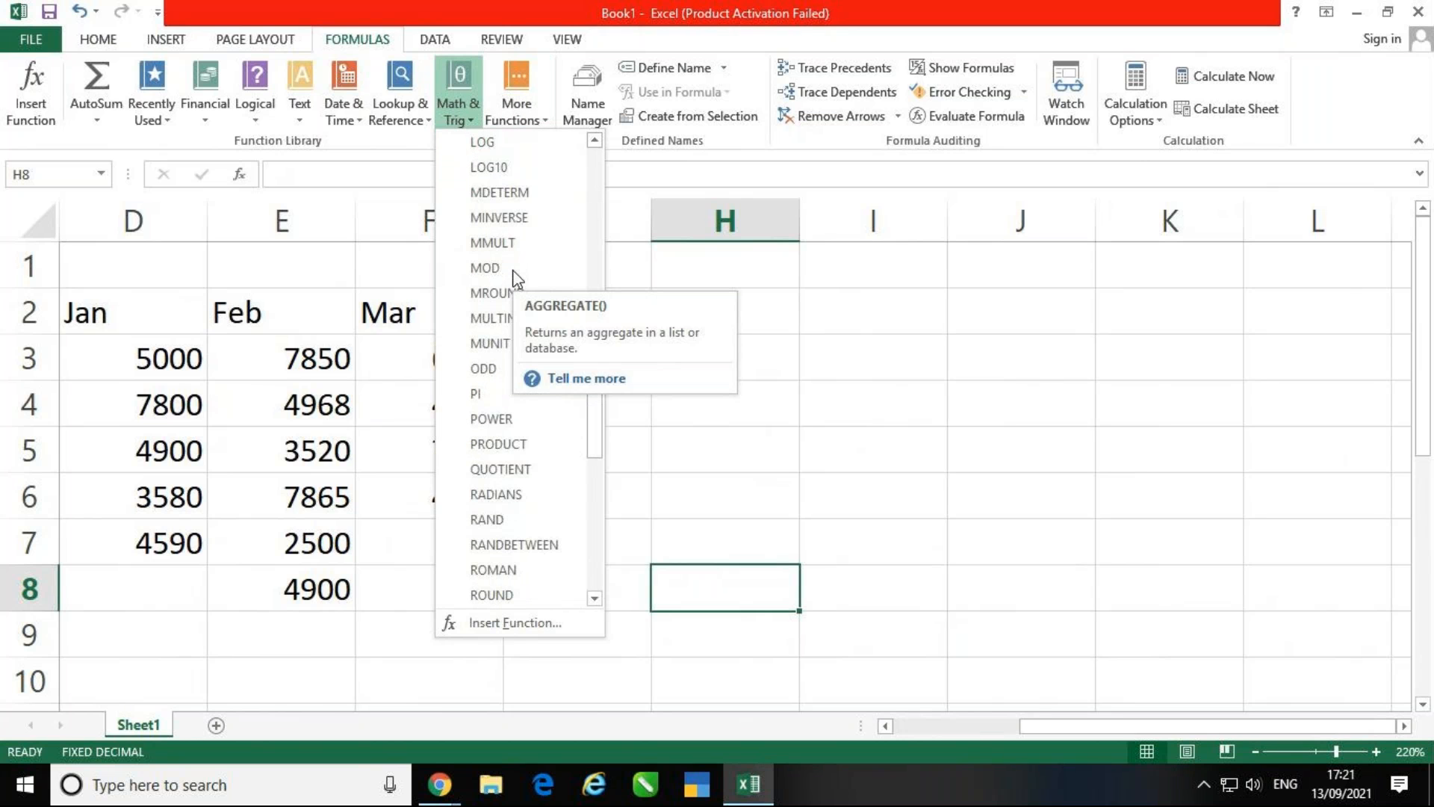
key("Escape")
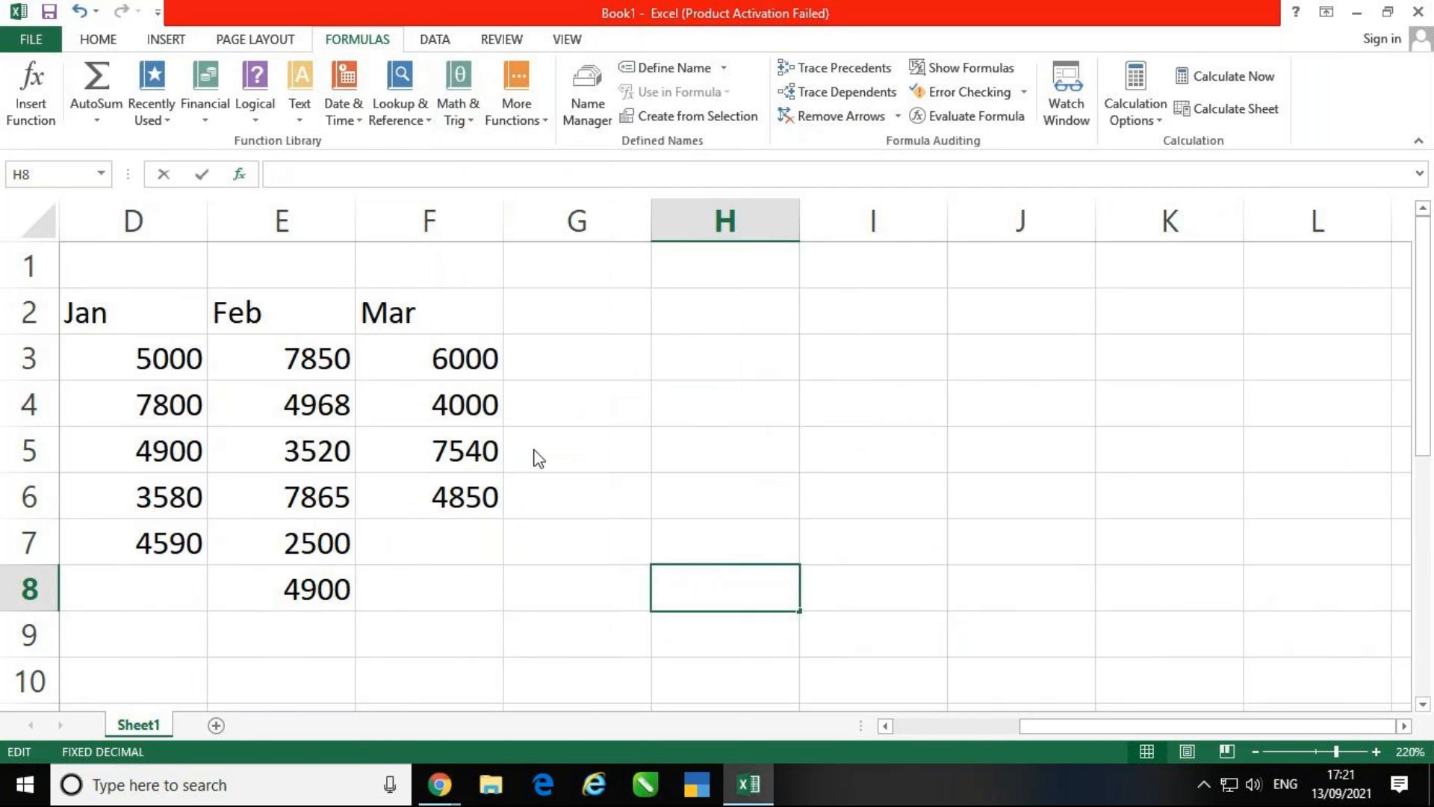
left_click_drag(861, 277, 1025, 134)
key("Delete")
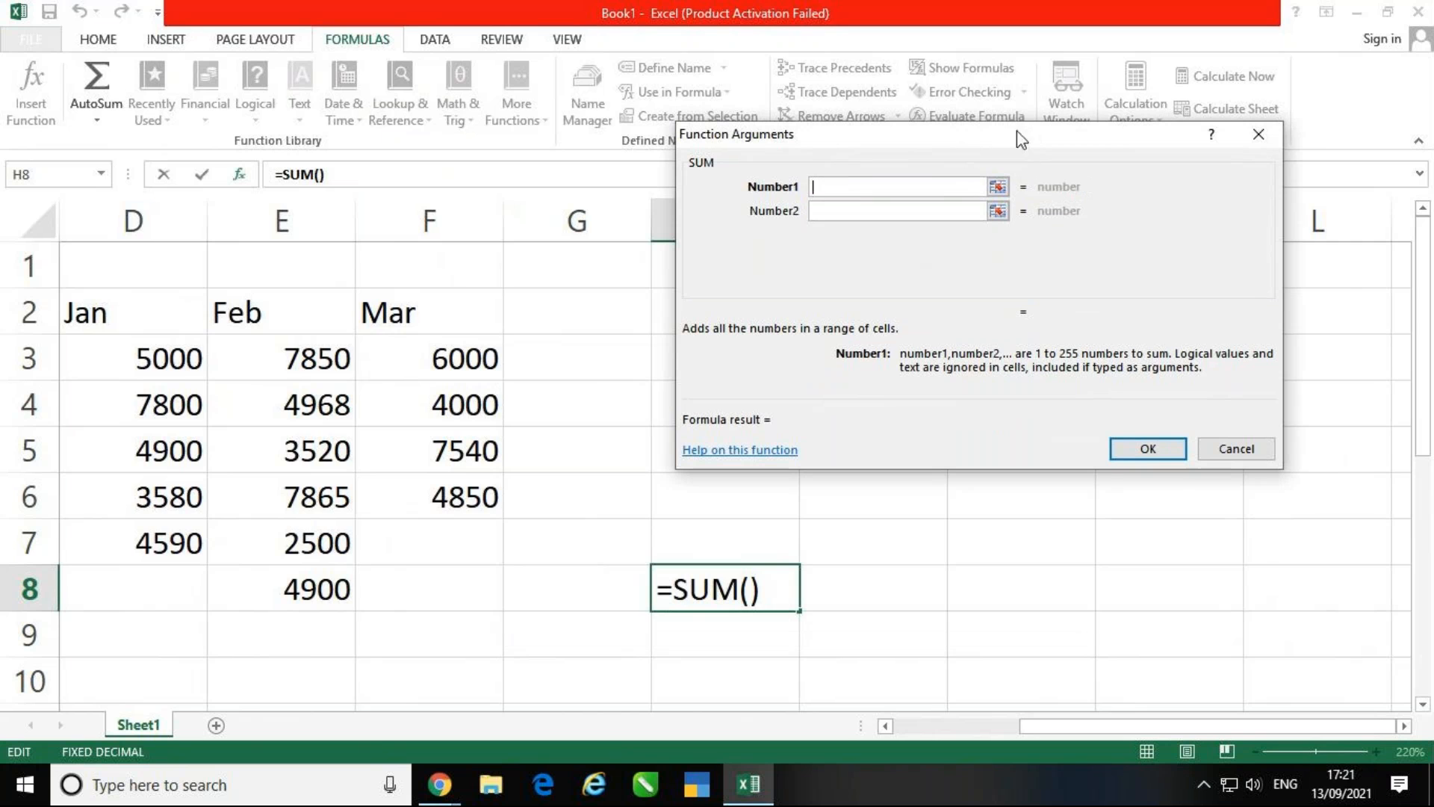
left_click_drag(152, 369, 140, 537)
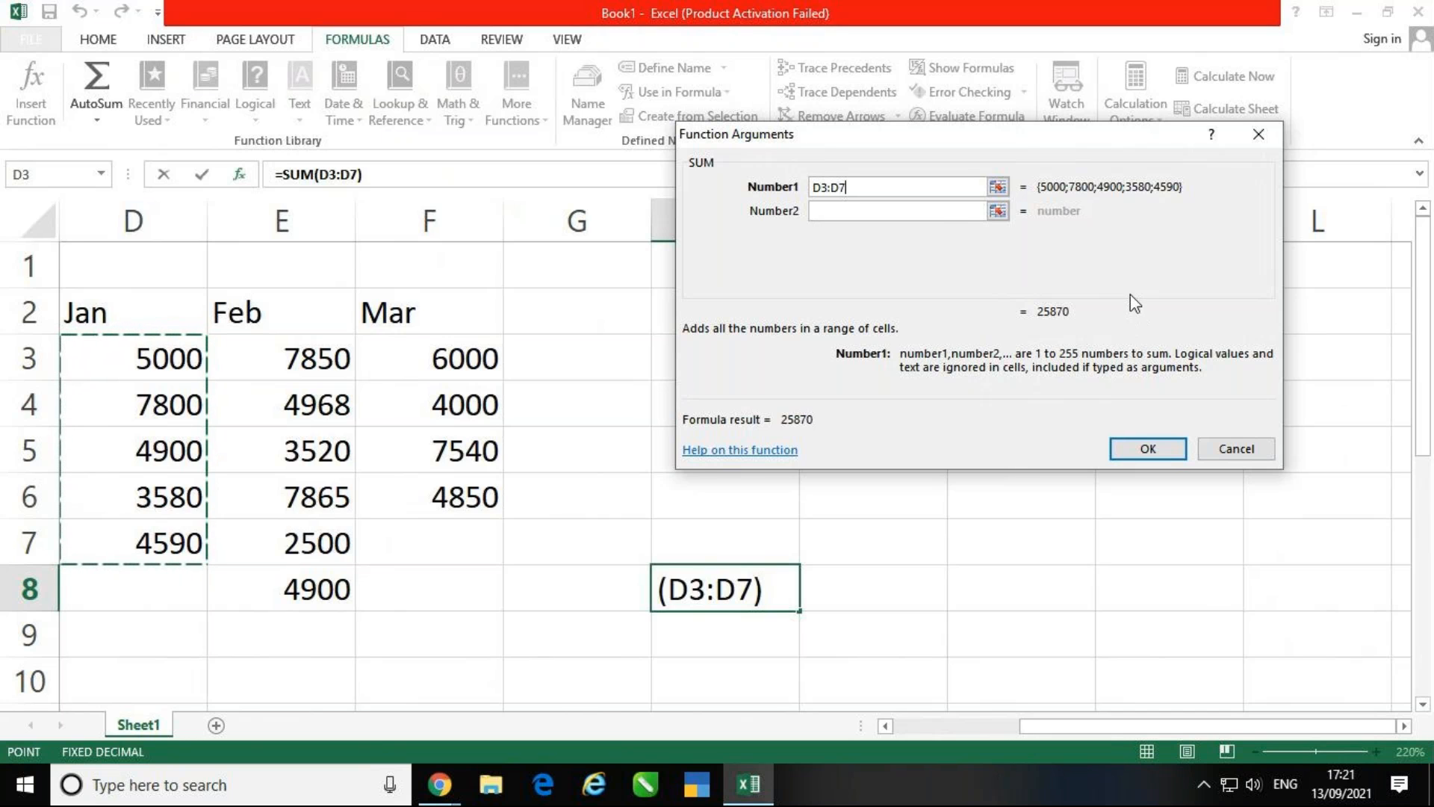
- Set the SUM arguments Number2 to the Feb figures E3:E8 and Number3 to the Mar figures F3:F6
left_click(935, 212)
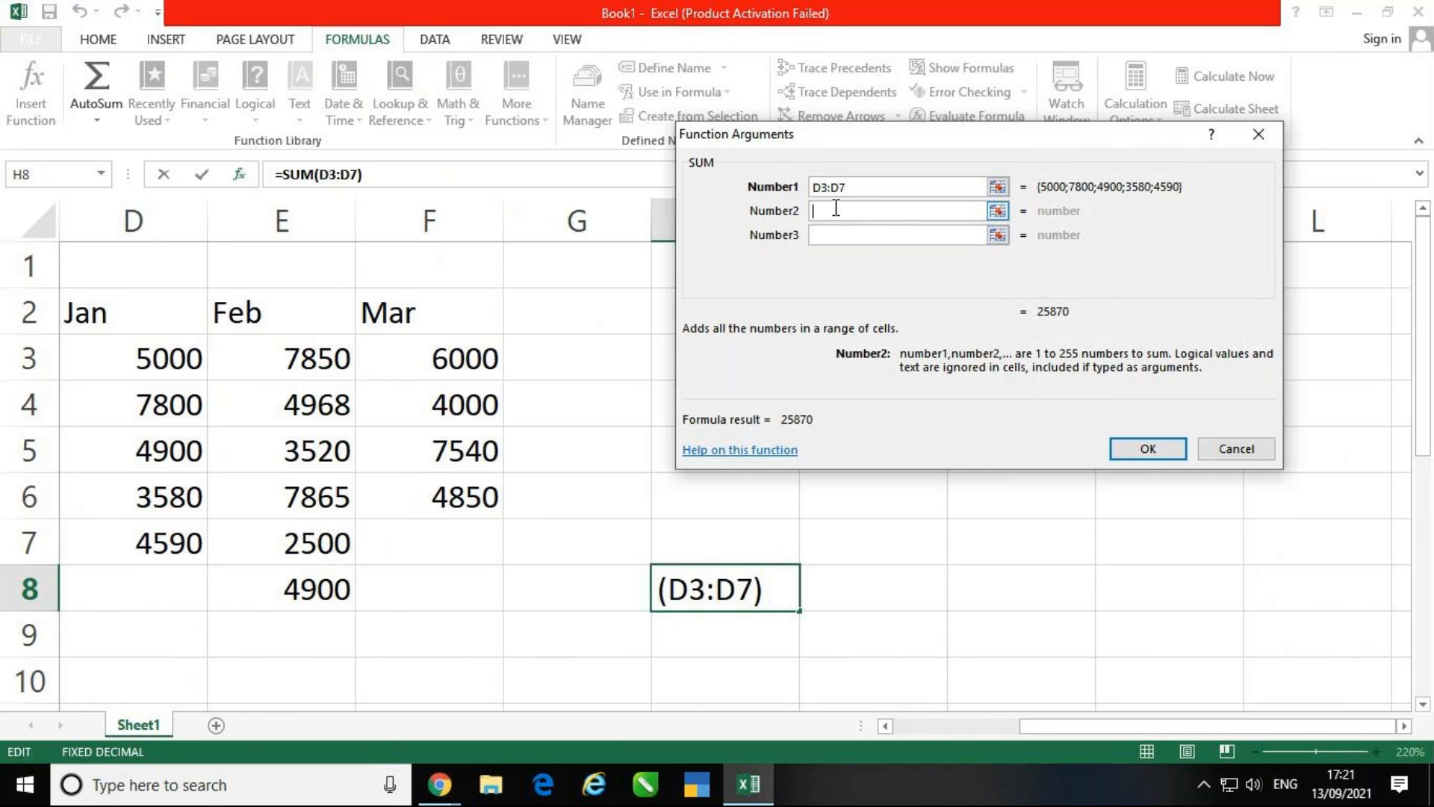
left_click_drag(298, 359, 297, 590)
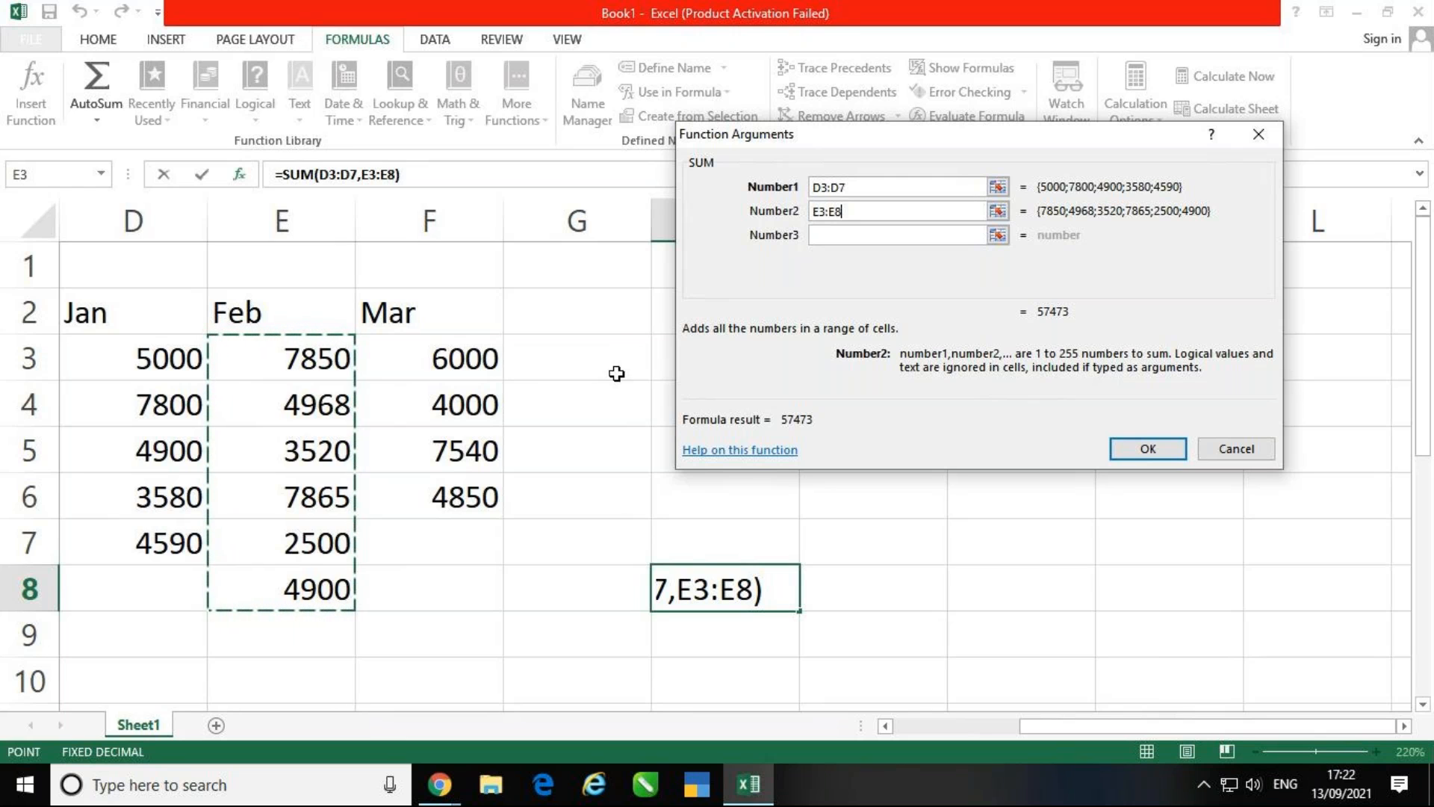
left_click(854, 238)
left_click_drag(416, 348, 423, 478)
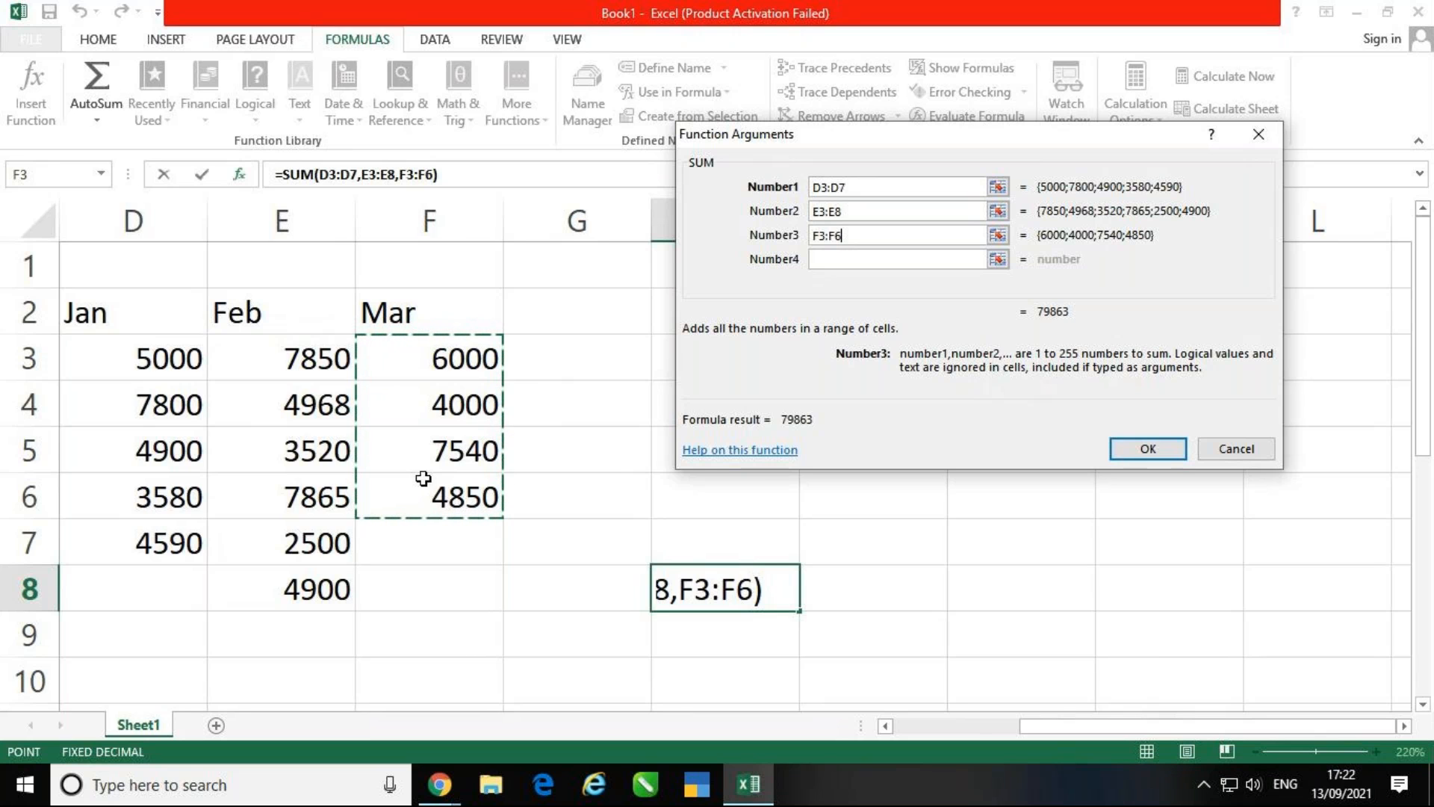
- Clear Number3, set it again to F3:F6 and complete the SUM function in H8
key("BackSpace")
key("BackSpace")
key("BackSpace")
key("BackSpace")
key("BackSpace")
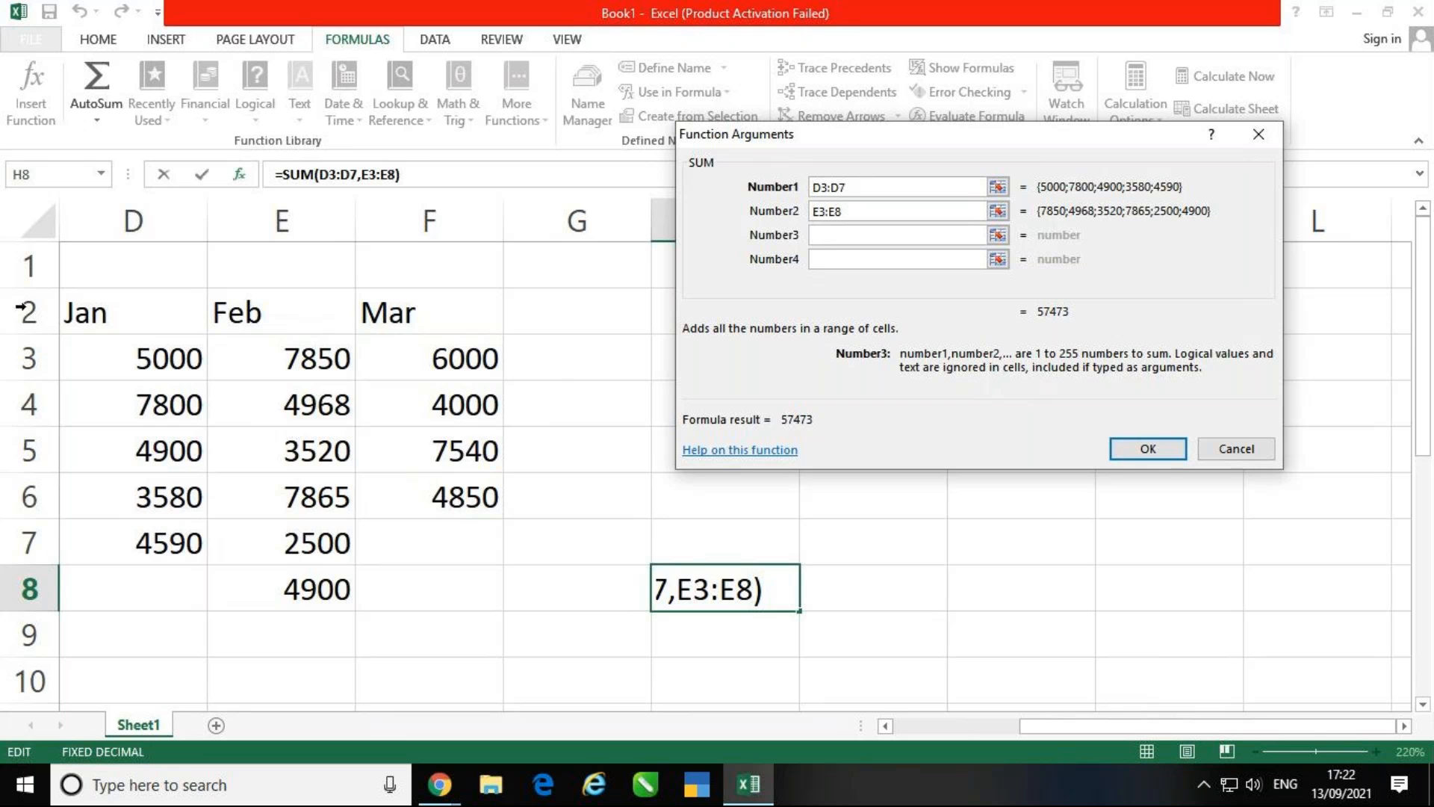
left_click_drag(378, 359, 395, 478)
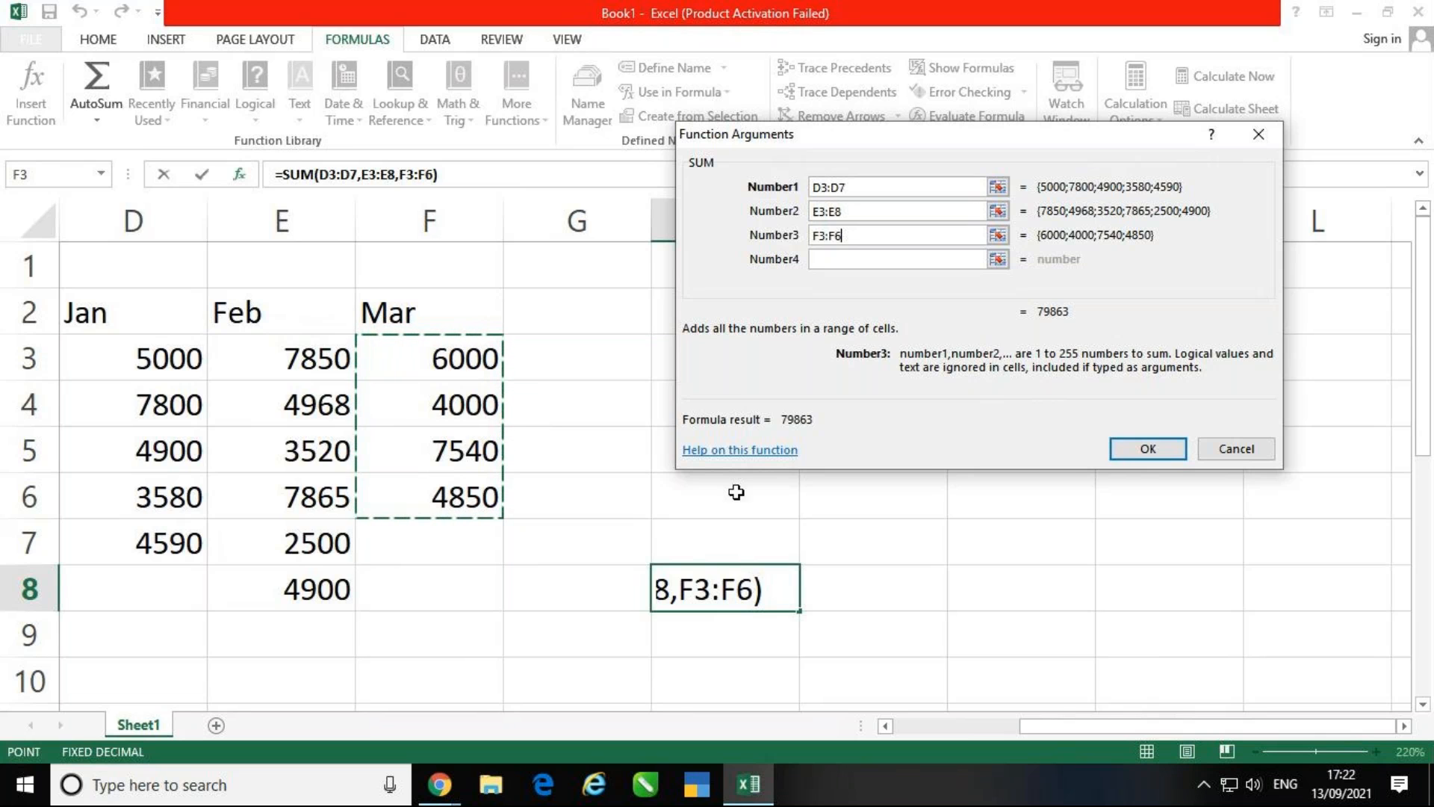
left_click(1181, 449)
left_click(1119, 467)
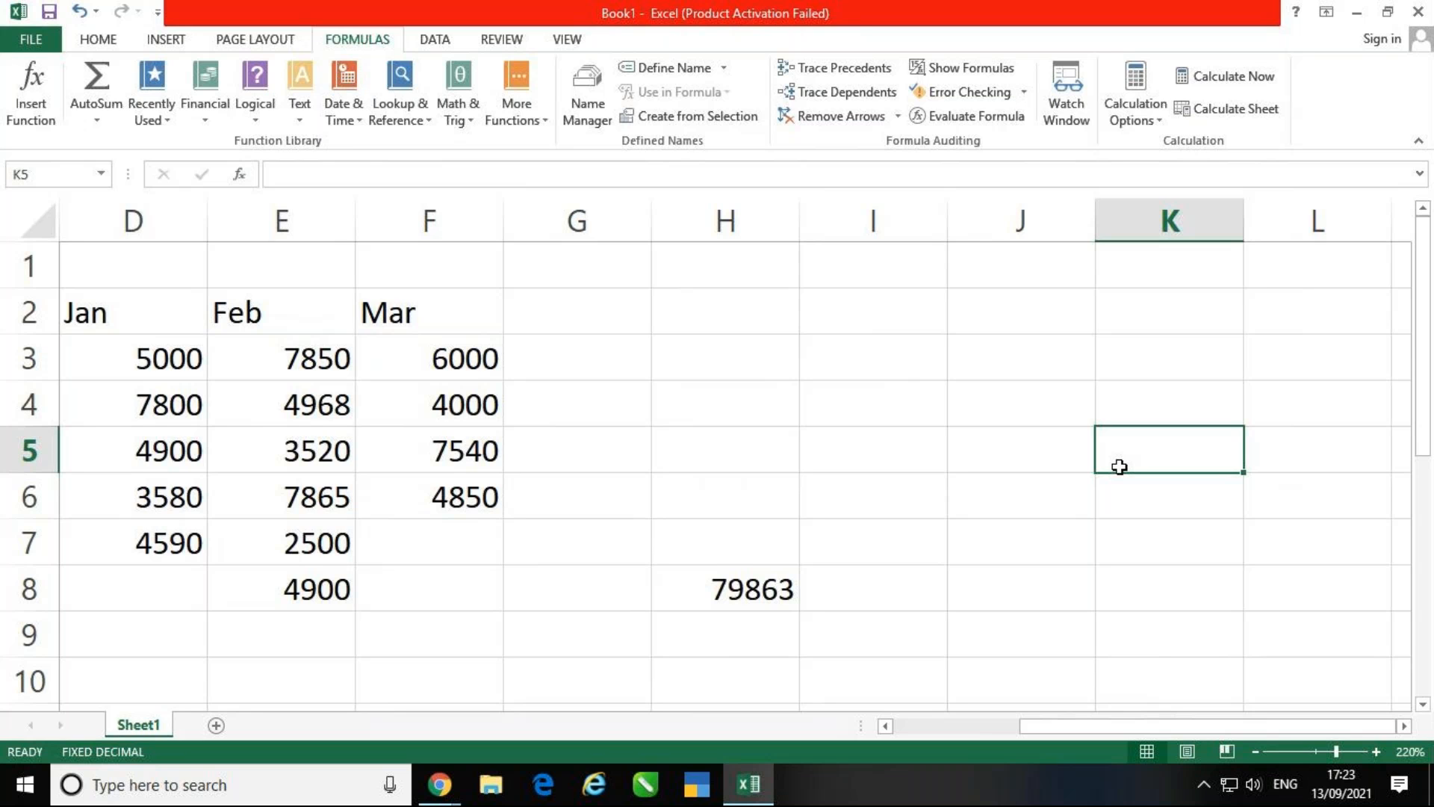
- Review the month headings in cells D2:F2
left_click(769, 361)
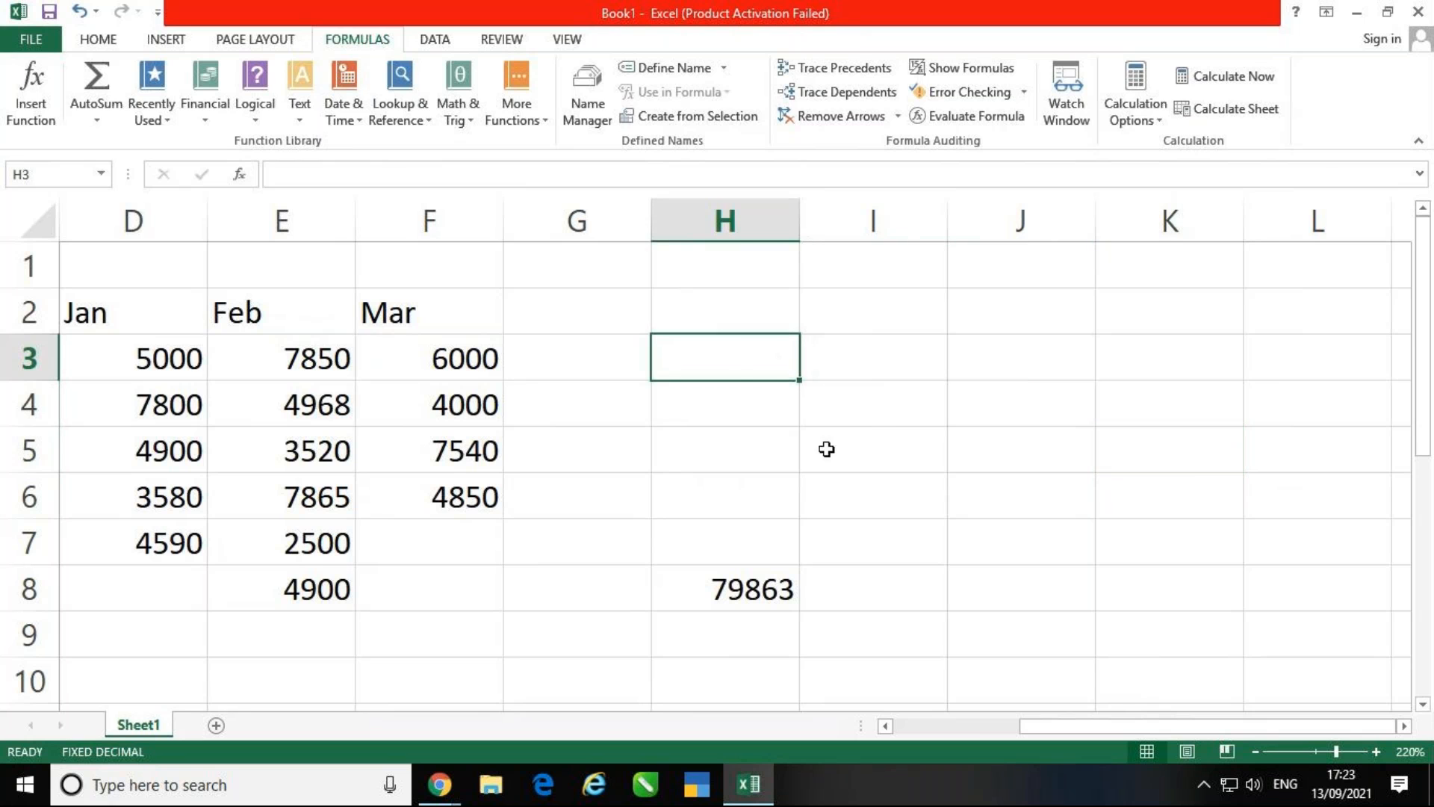
left_click_drag(1029, 726, 929, 724)
left_click_drag(590, 312, 870, 312)
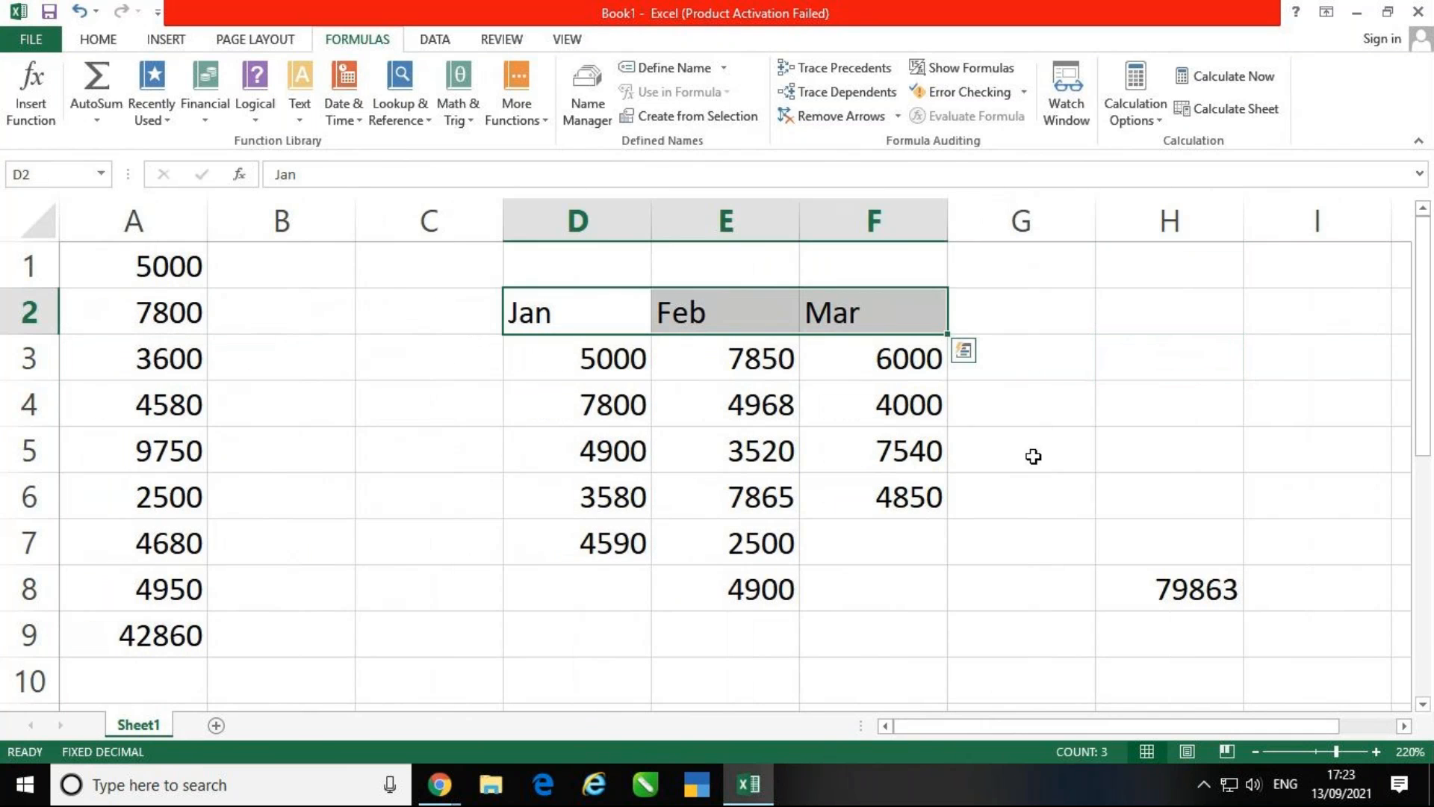
left_click(1404, 726)
left_click(1403, 726)
left_click(1404, 726)
left_click(1117, 535)
left_click_drag(154, 317, 443, 312)
- Enter jan in cell H2 and fill the month series down to H6
left_click(777, 317)
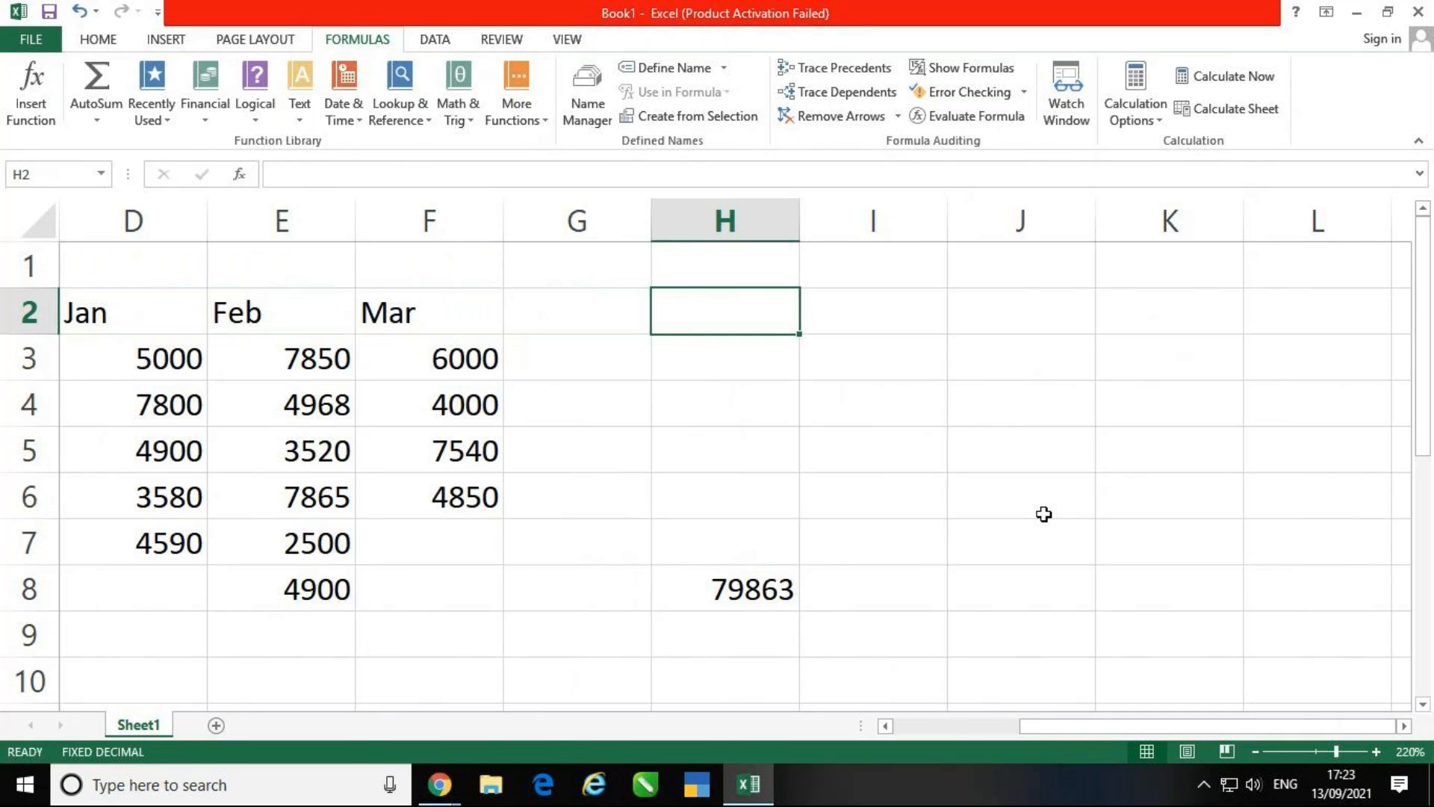
type("jan")
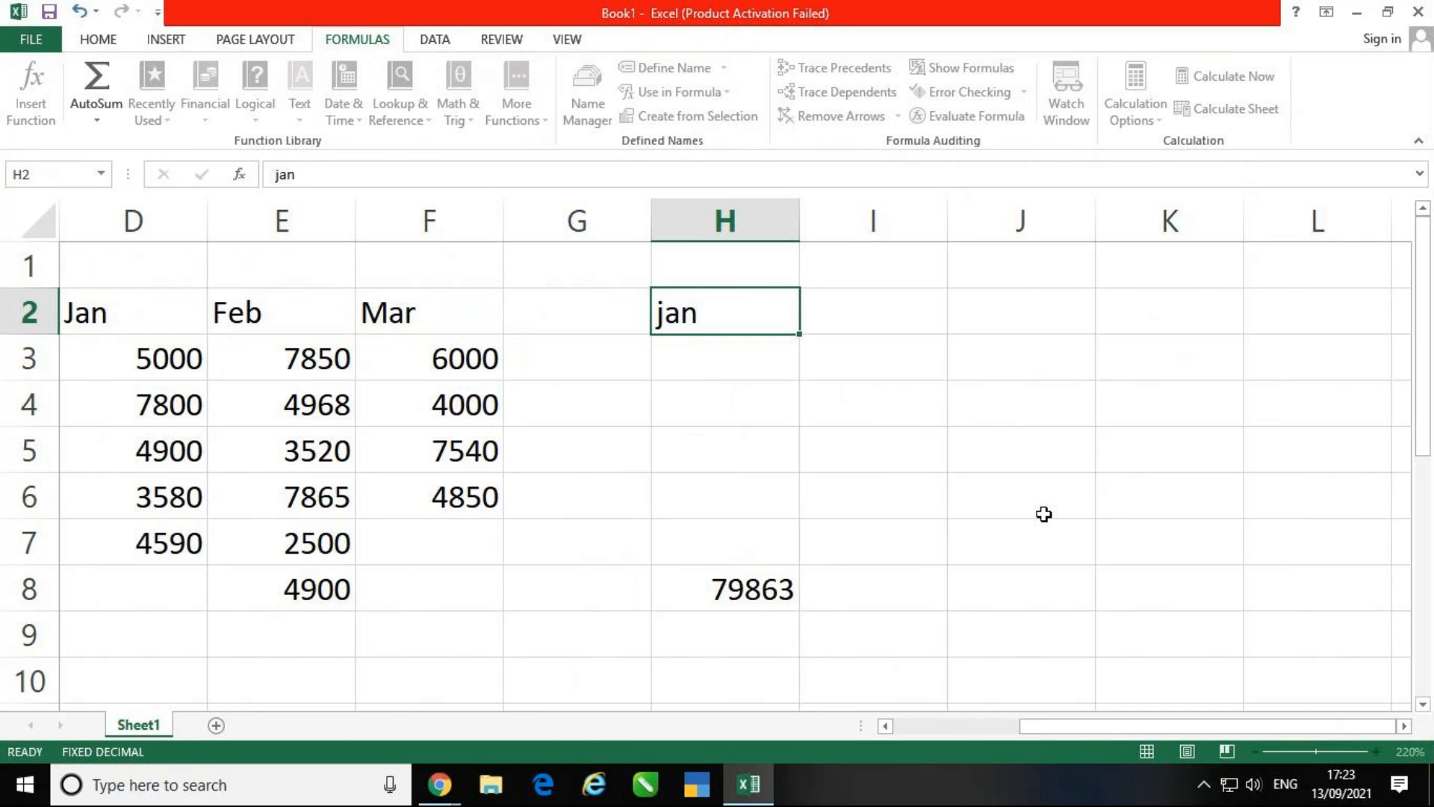
key("Return")
left_click(755, 303)
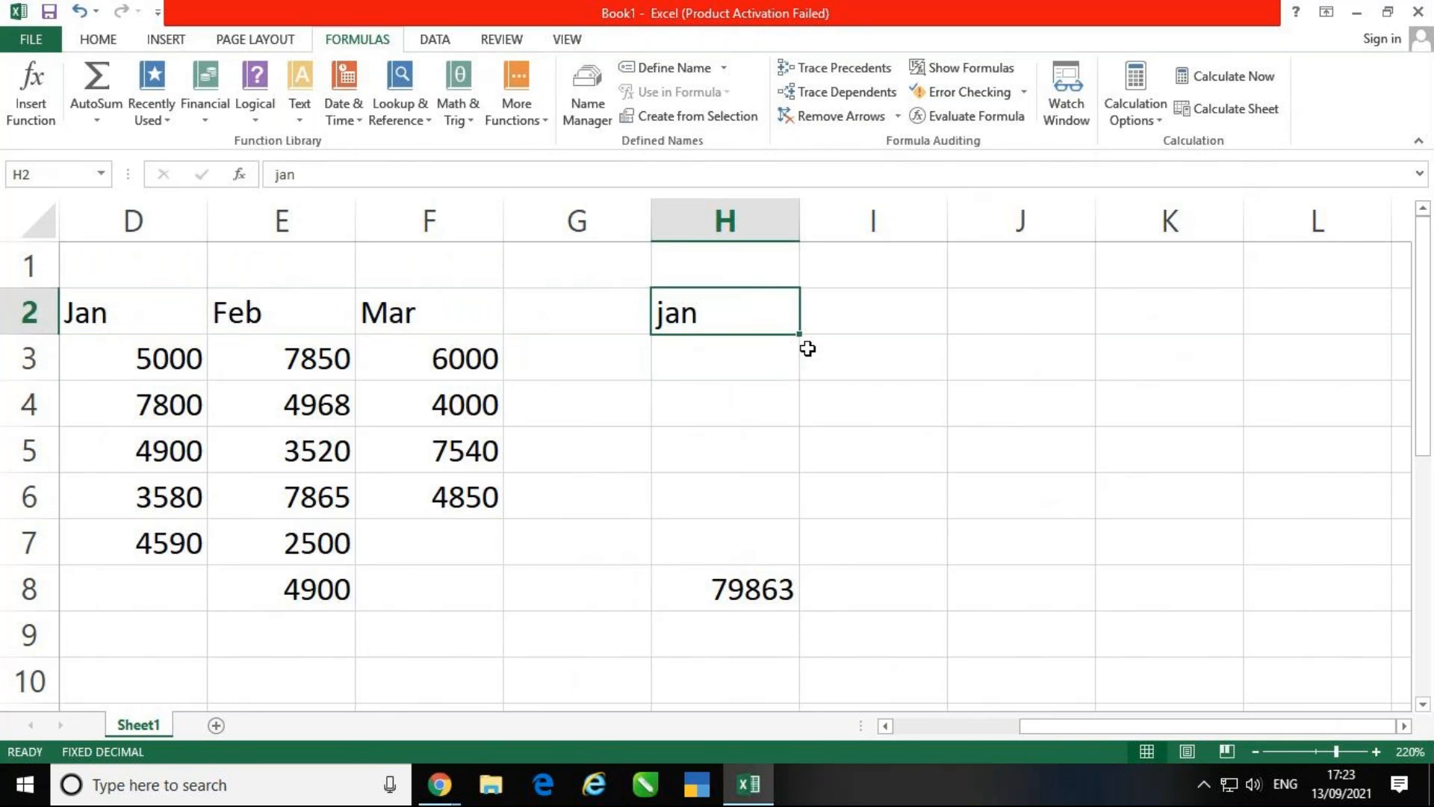
left_click_drag(798, 331, 822, 514)
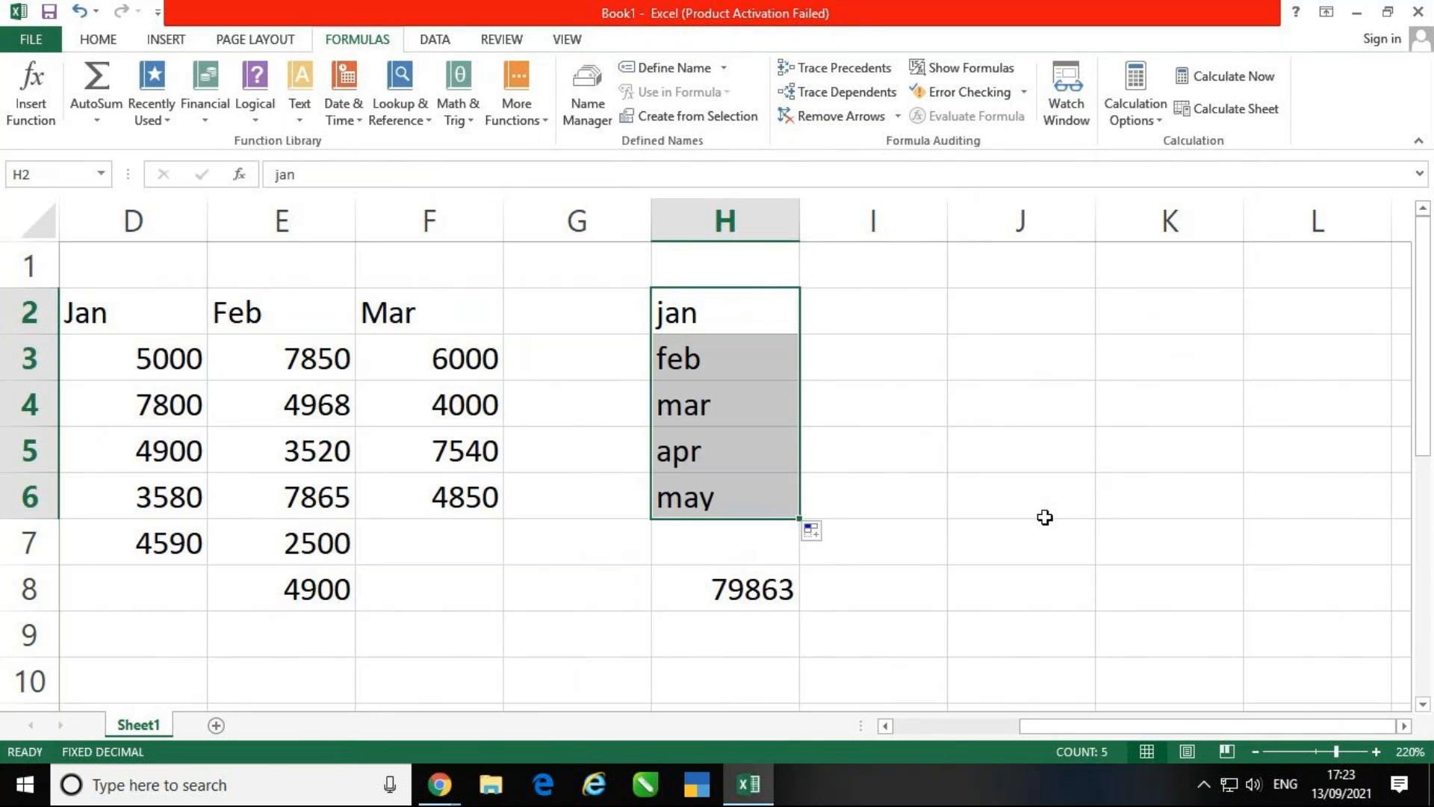
left_click(1045, 515)
- Fill the month series from cell H2 across to K2
left_click(777, 328)
left_click_drag(798, 333, 1252, 345)
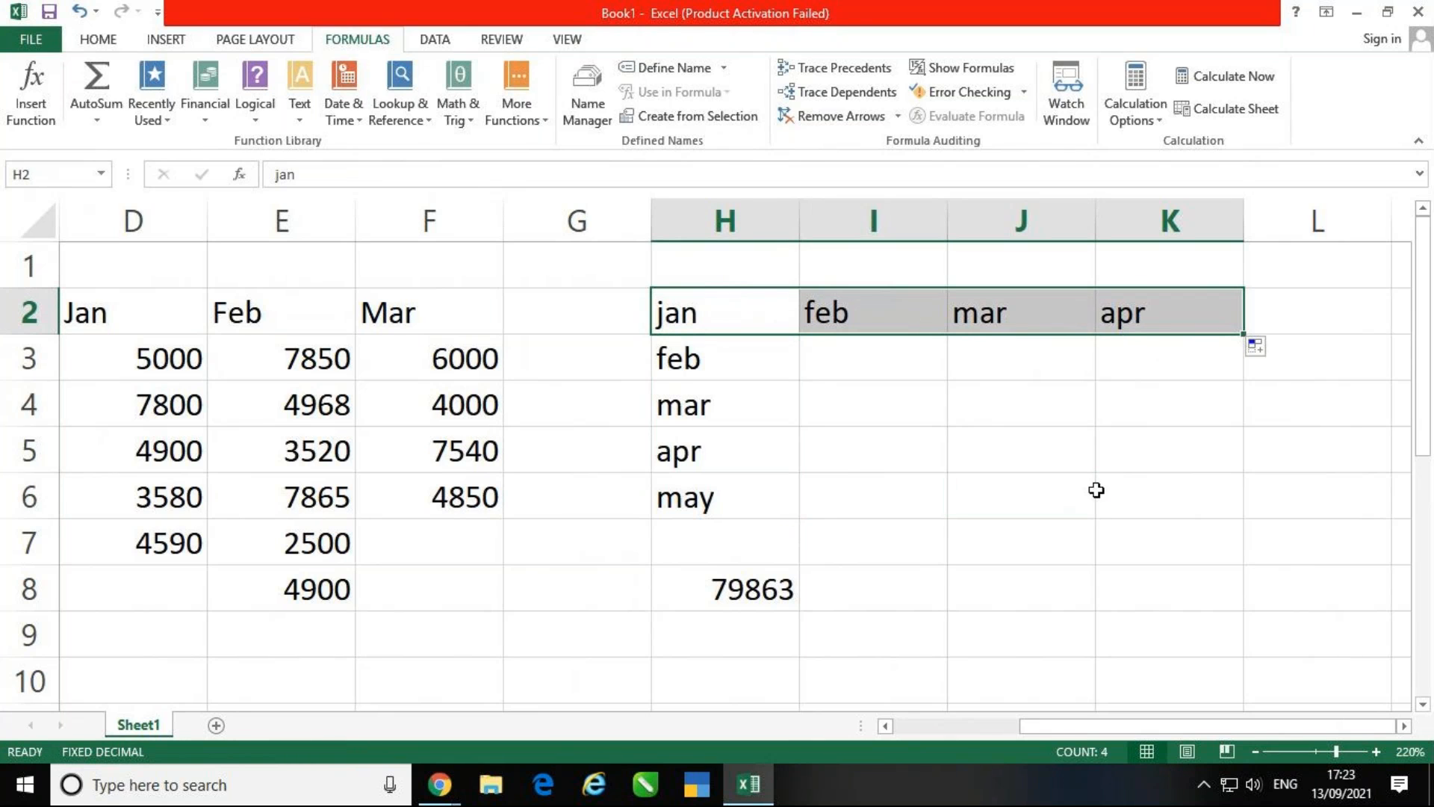
left_click(995, 437)
left_click(754, 316)
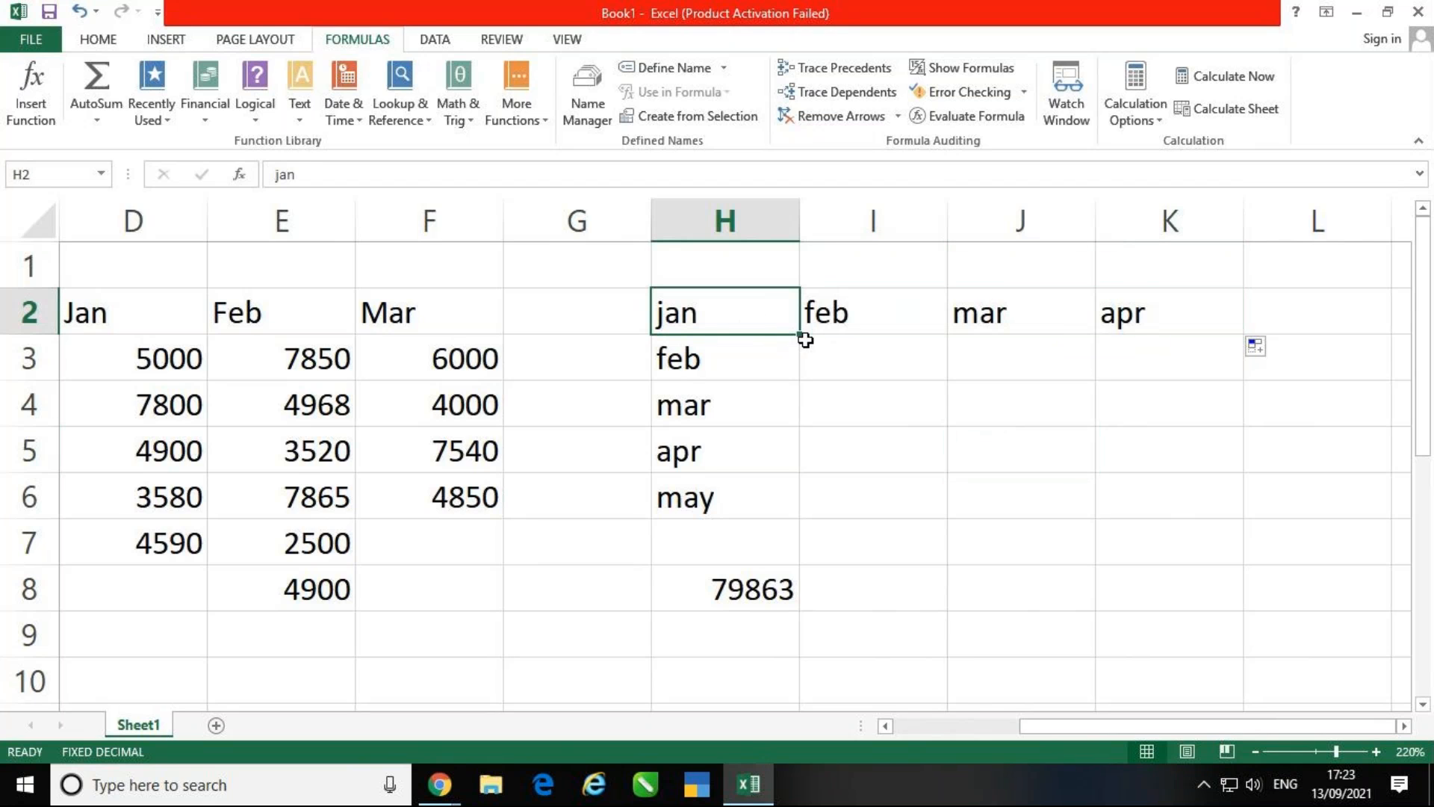
left_click(938, 387)
left_click(775, 314)
left_click(845, 371)
left_click_drag(773, 326, 865, 363)
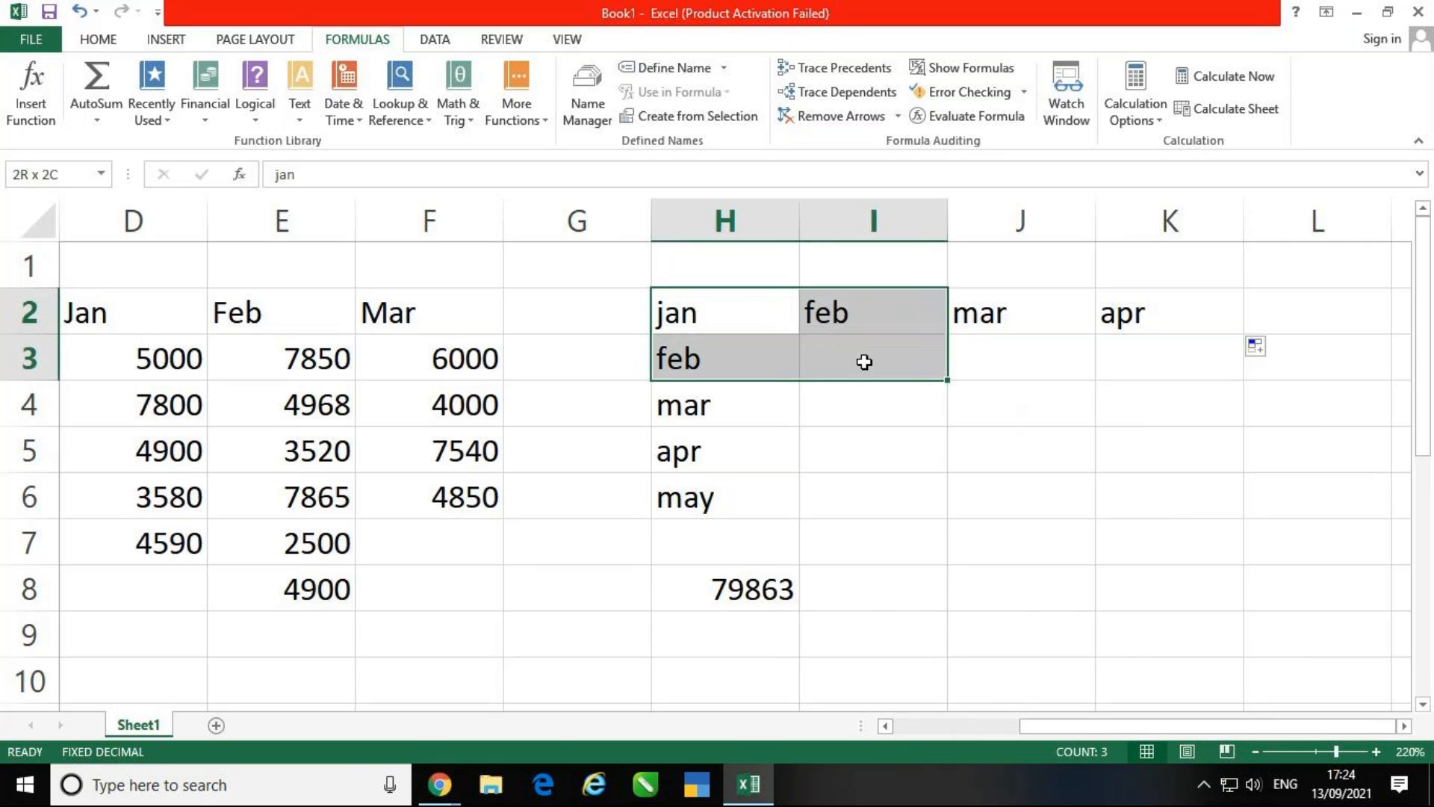
left_click(912, 448)
left_click(880, 362)
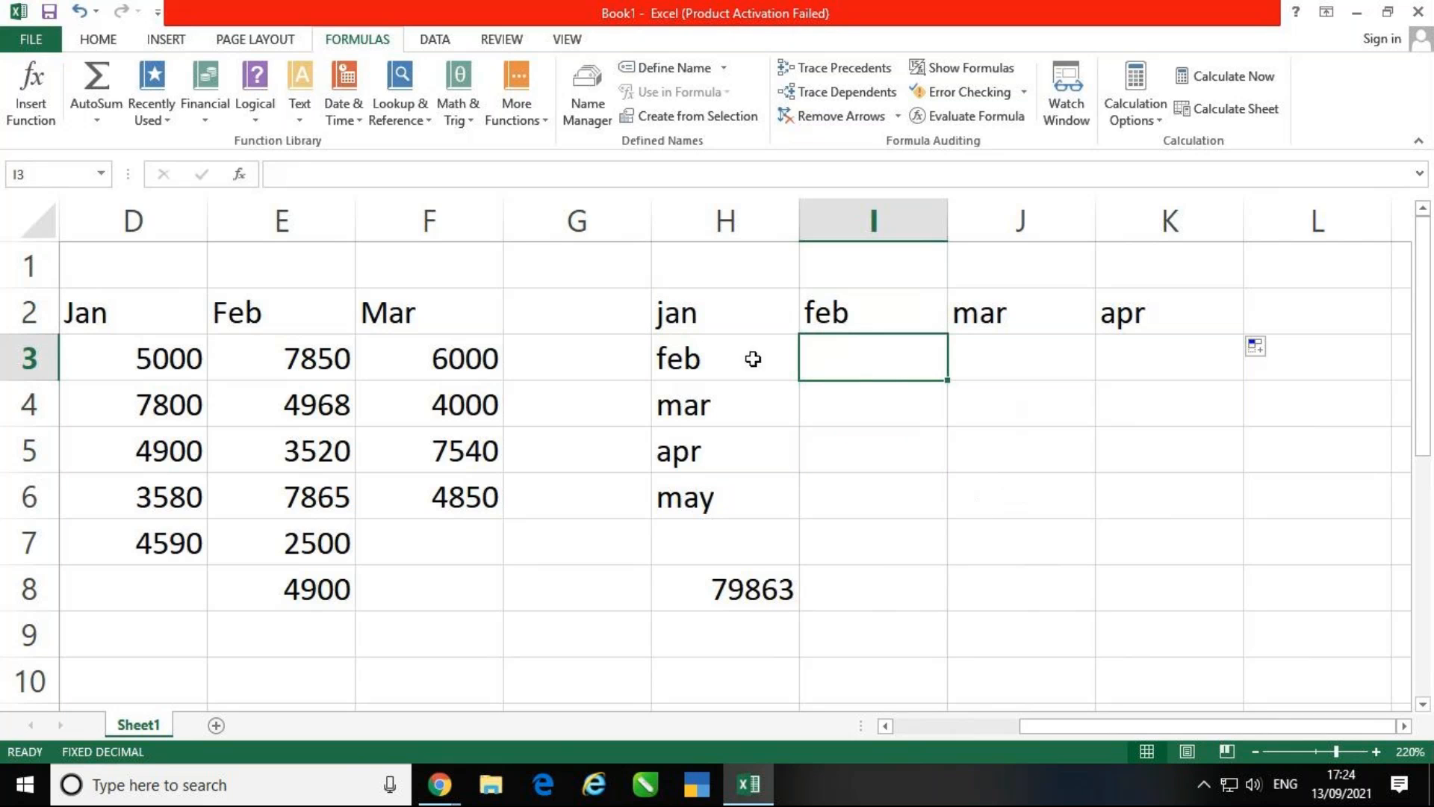
left_click(94, 43)
left_click(1016, 437)
left_click(886, 366)
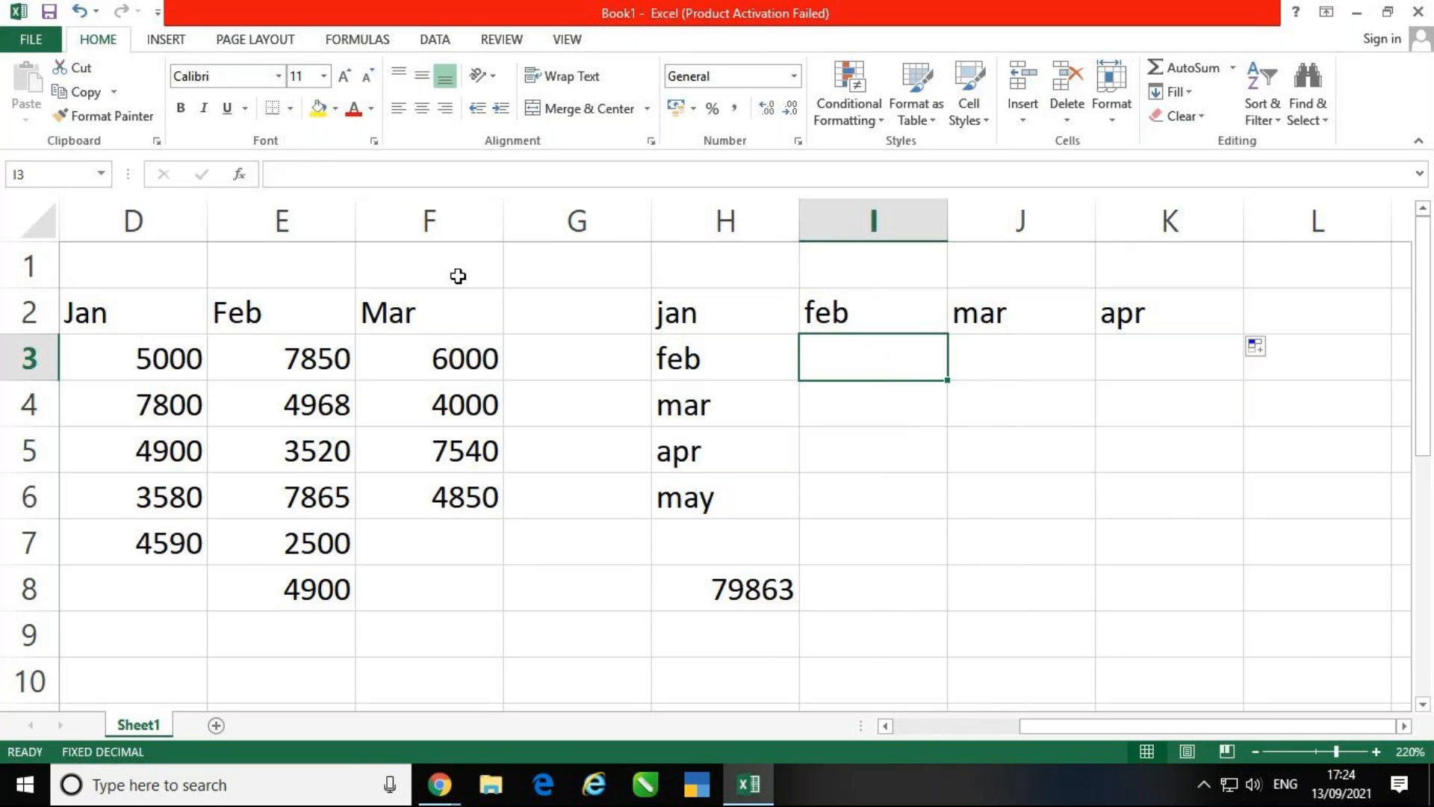
left_click(953, 493)
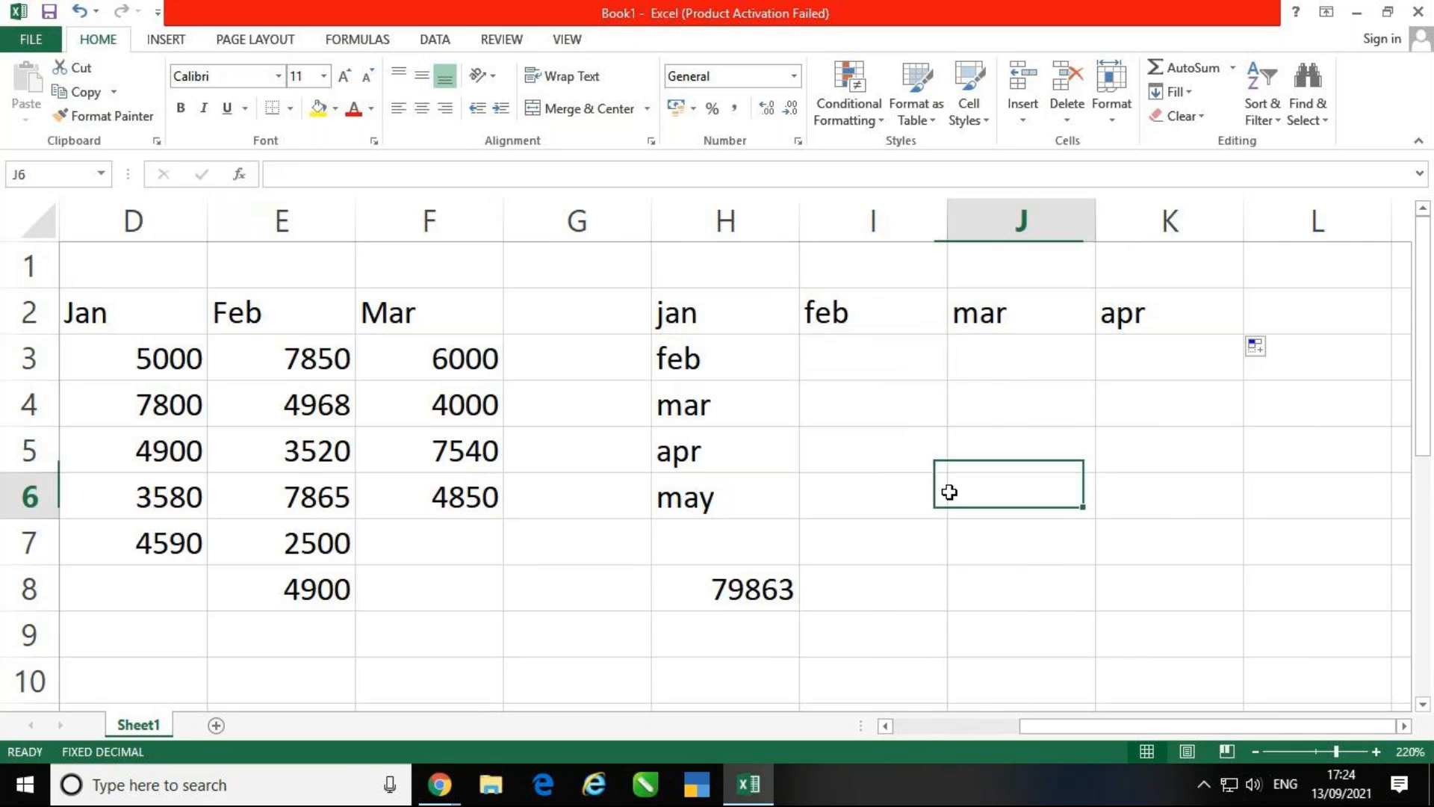
left_click(850, 374)
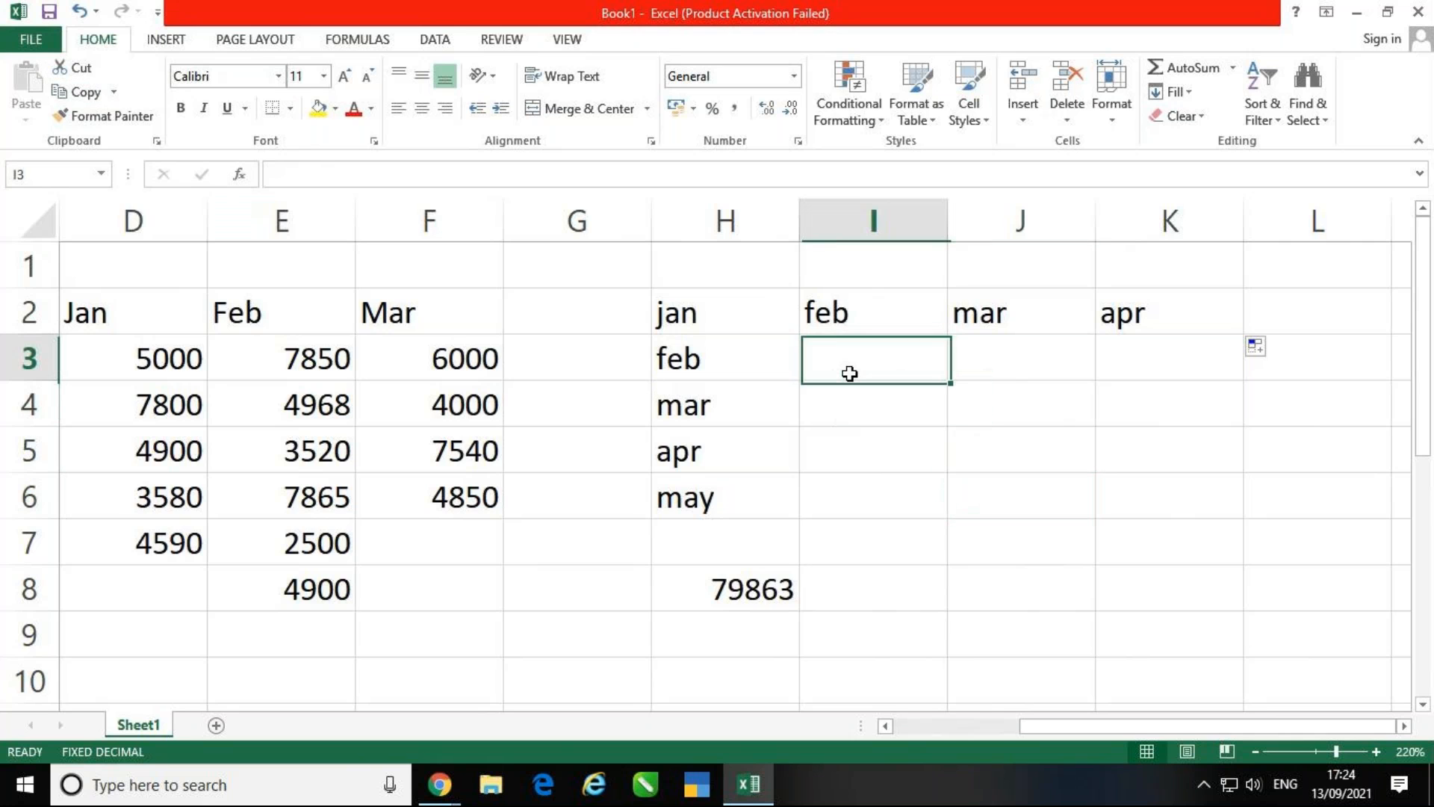
left_click(1214, 545)
left_click(884, 360)
left_click_drag(1128, 506, 865, 369)
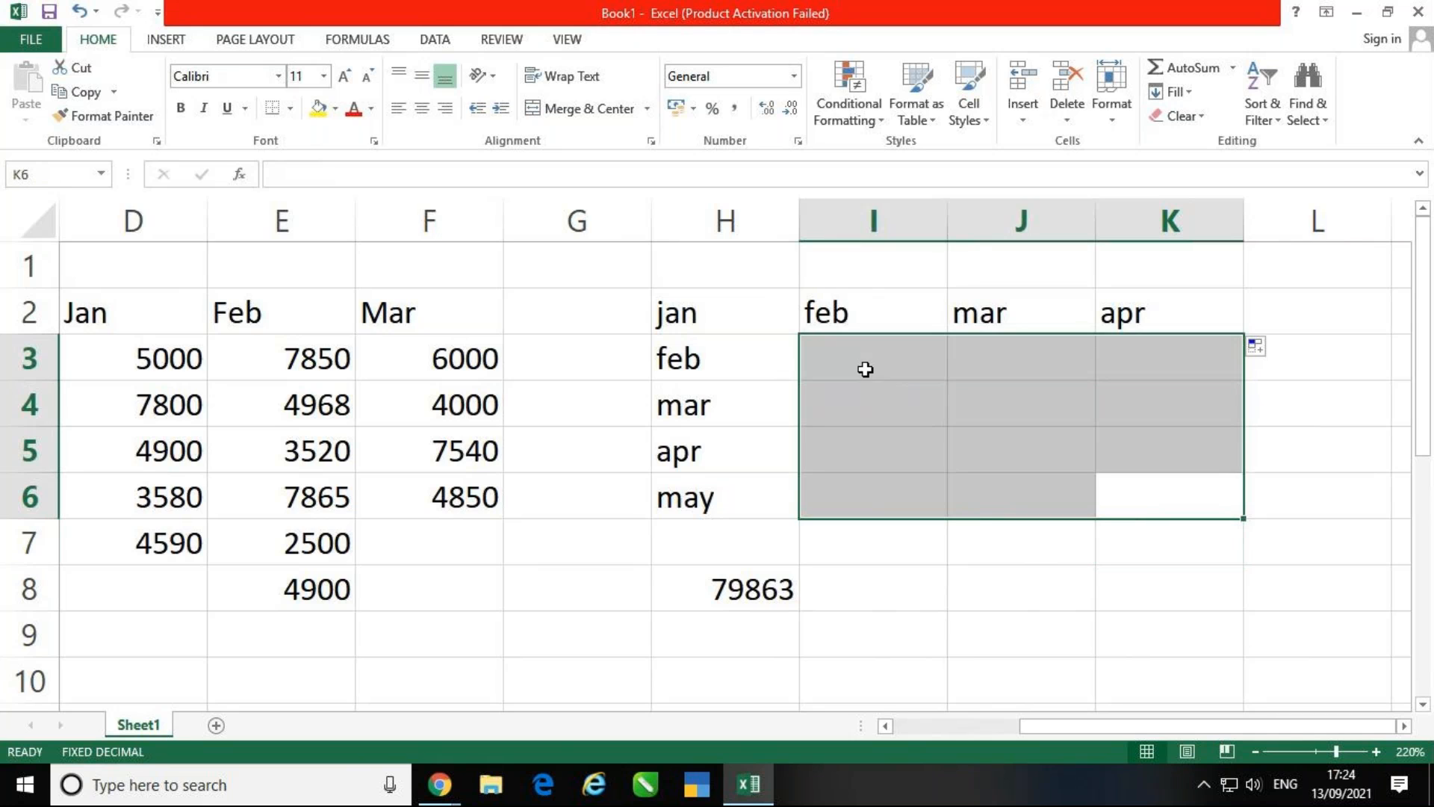
left_click(865, 369)
left_click(888, 410)
left_click(871, 372)
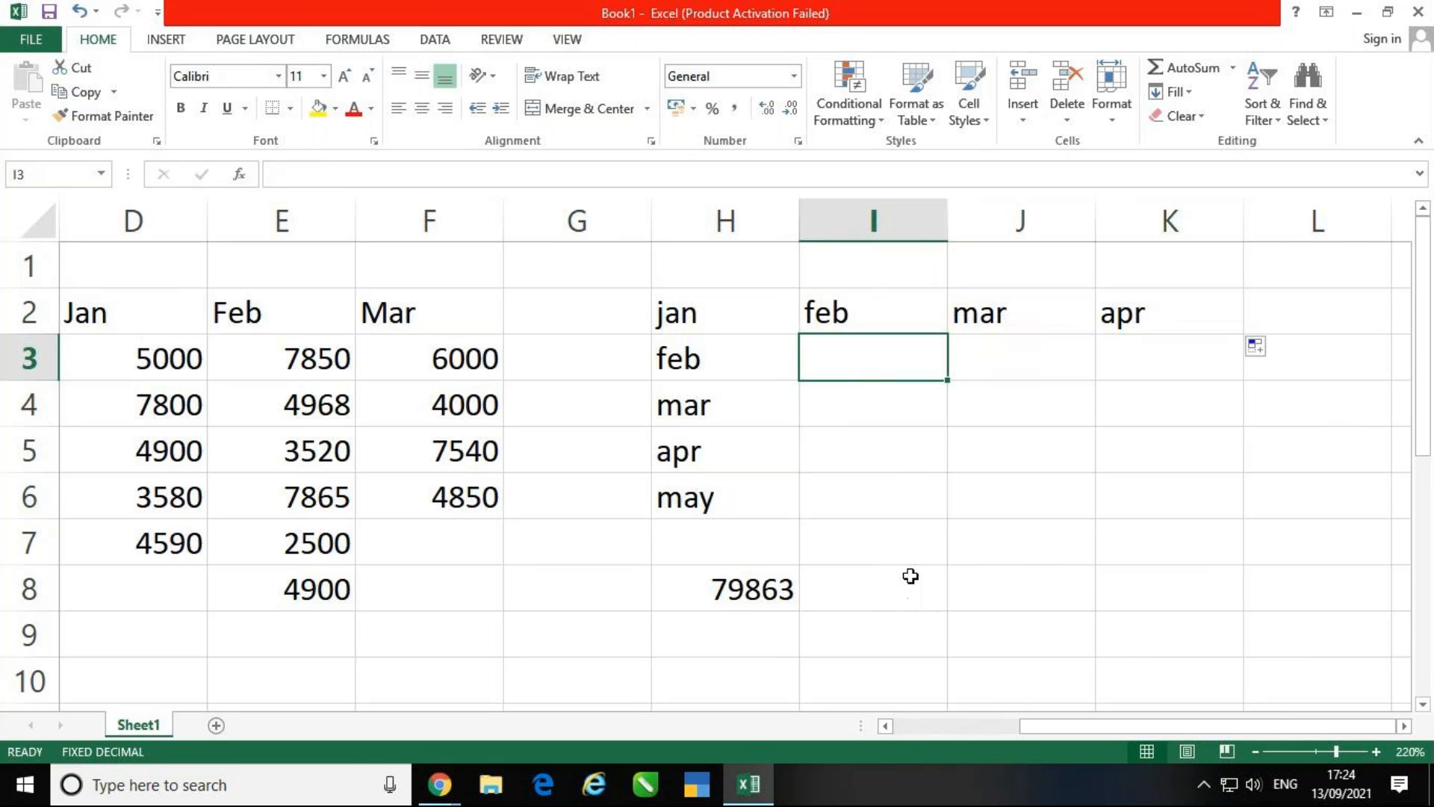
- Open the Custom Lists editor from the General section of the advanced Excel options
left_click(46, 43)
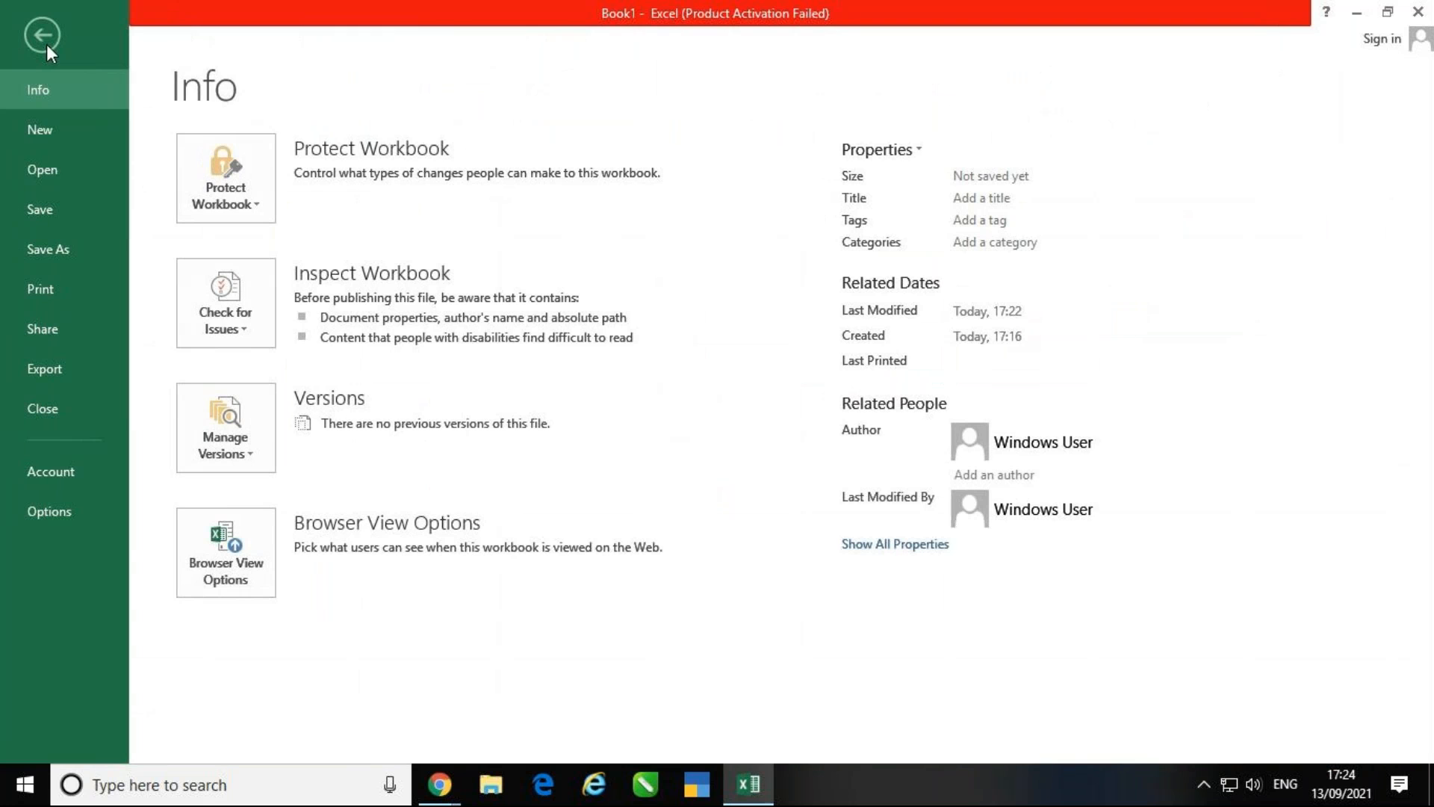
left_click(82, 510)
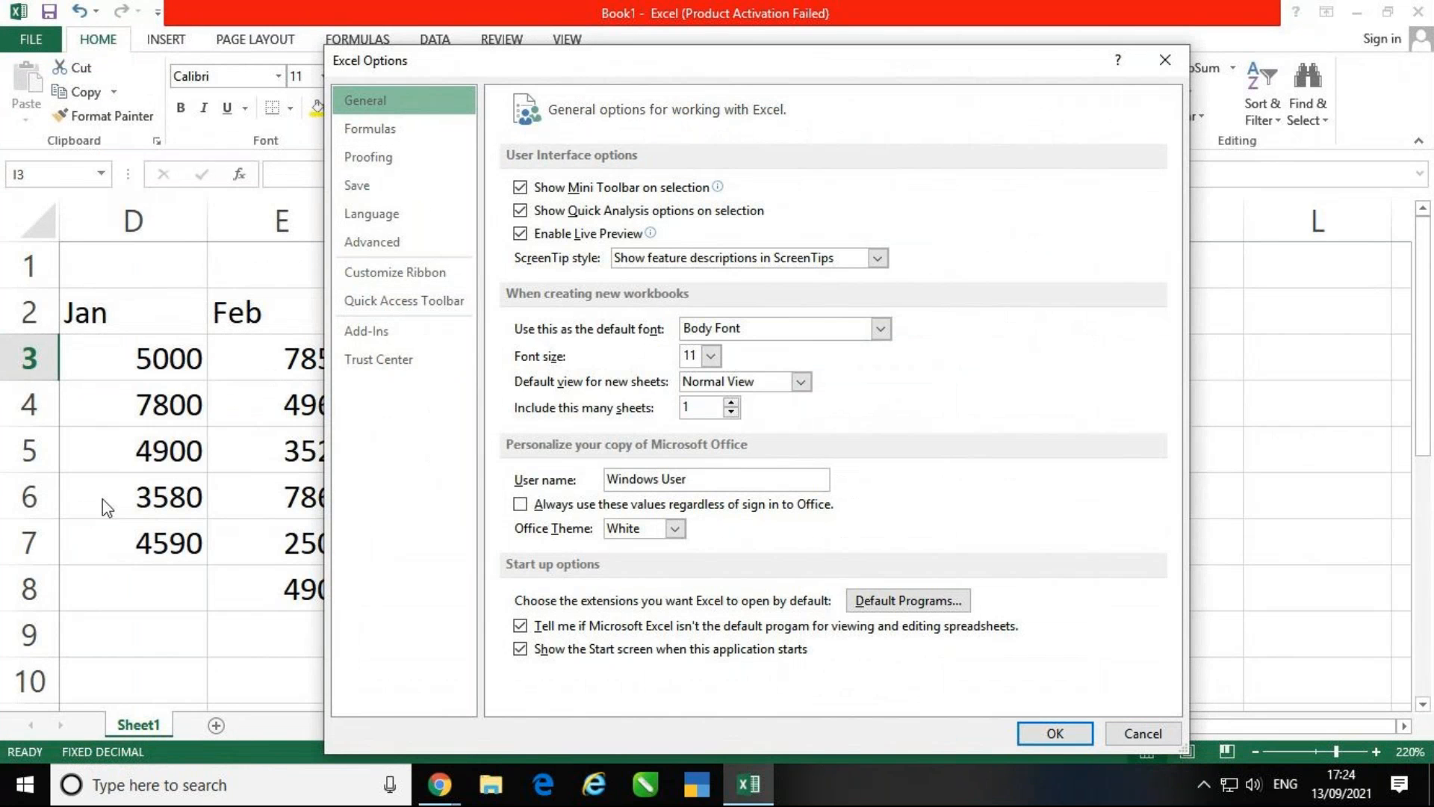
left_click(425, 249)
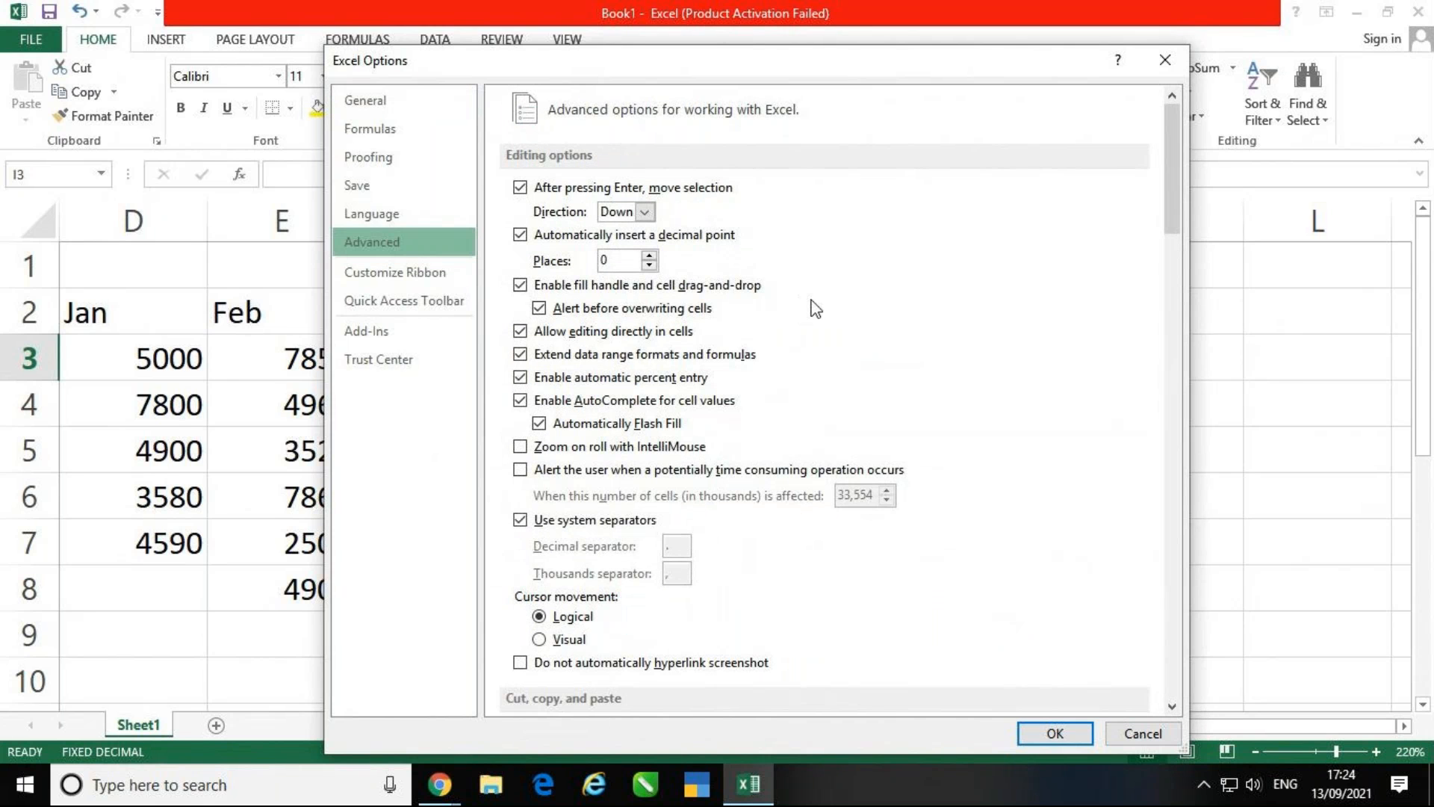
scroll(815, 308, "down", 10)
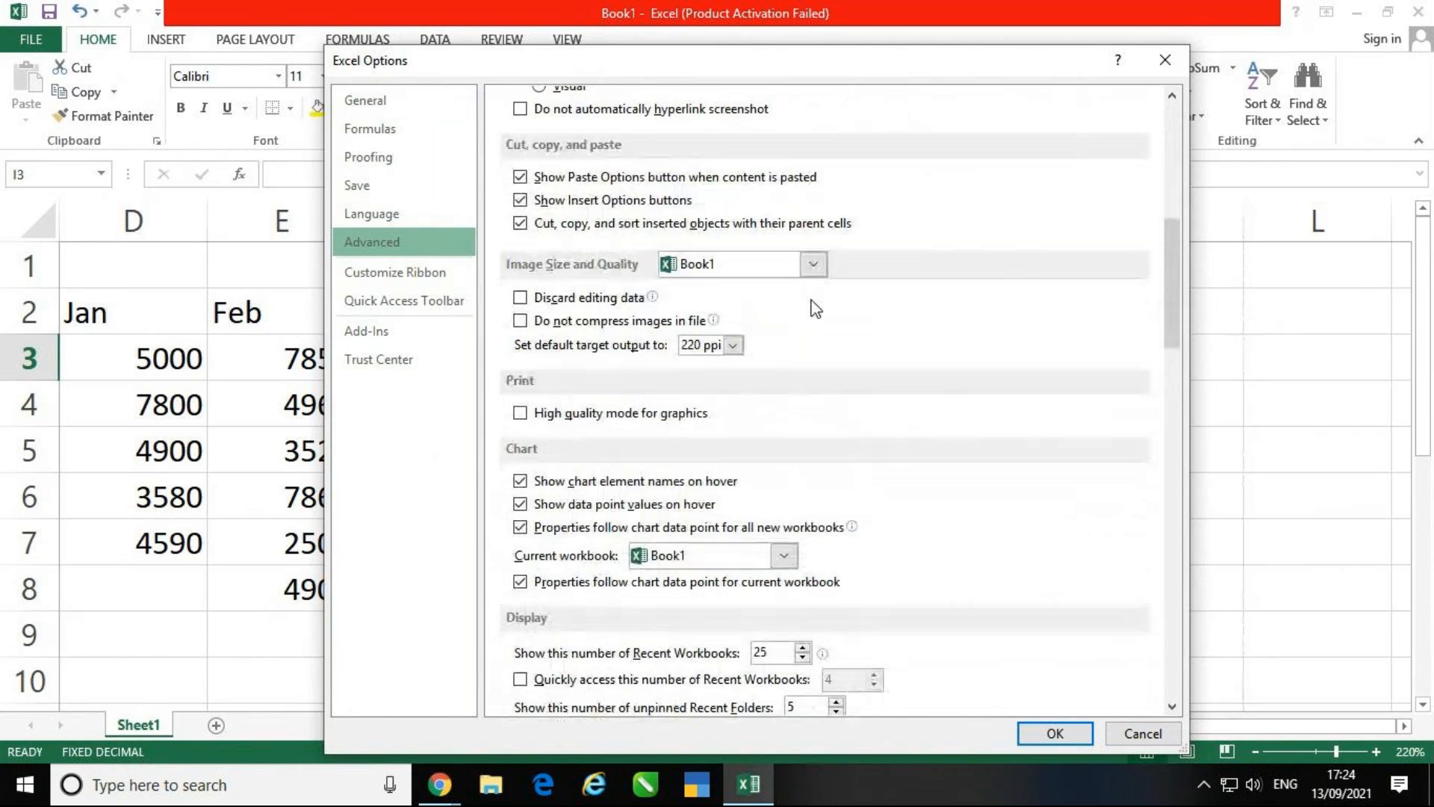
scroll(815, 308, "down", 3)
scroll(813, 308, "down", 12)
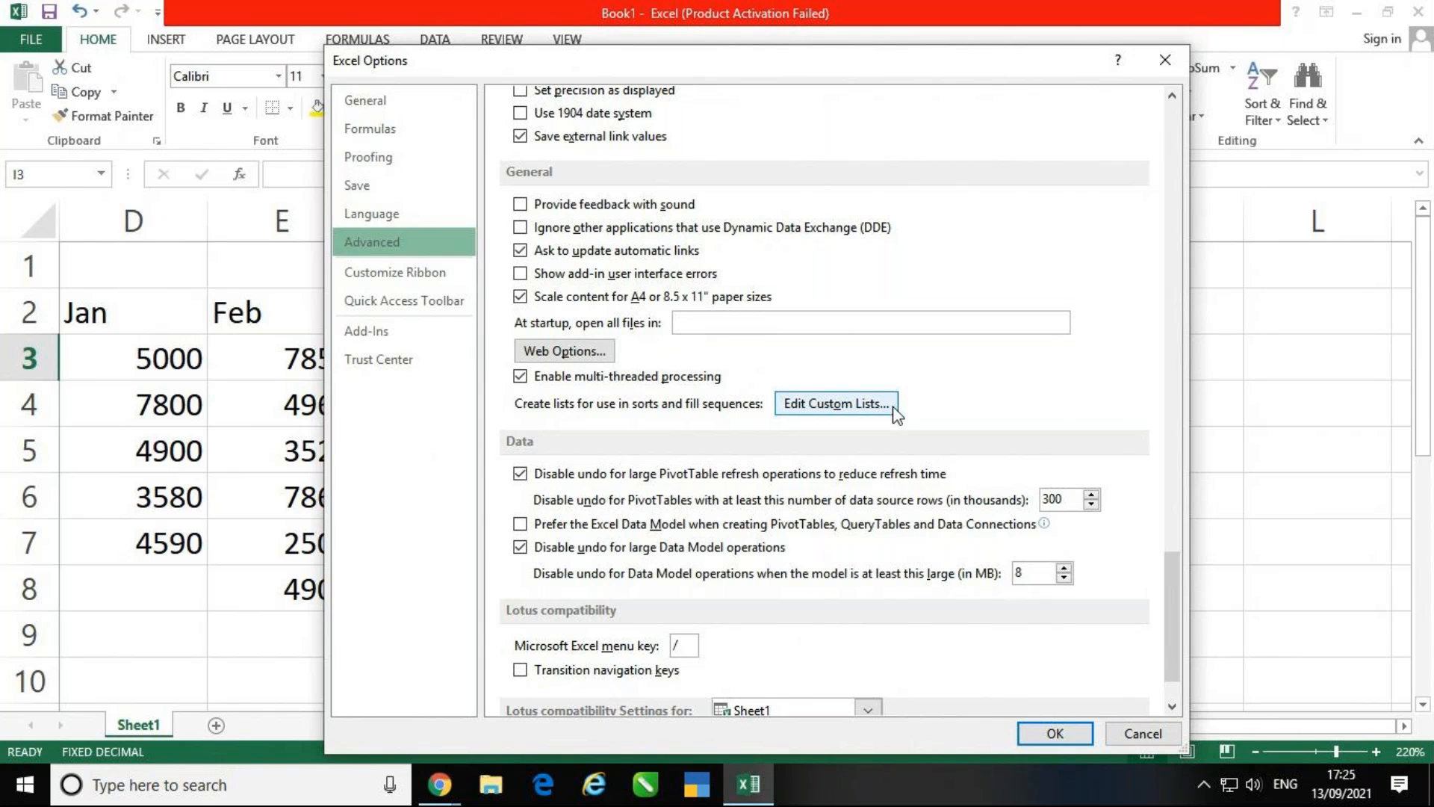
left_click(896, 414)
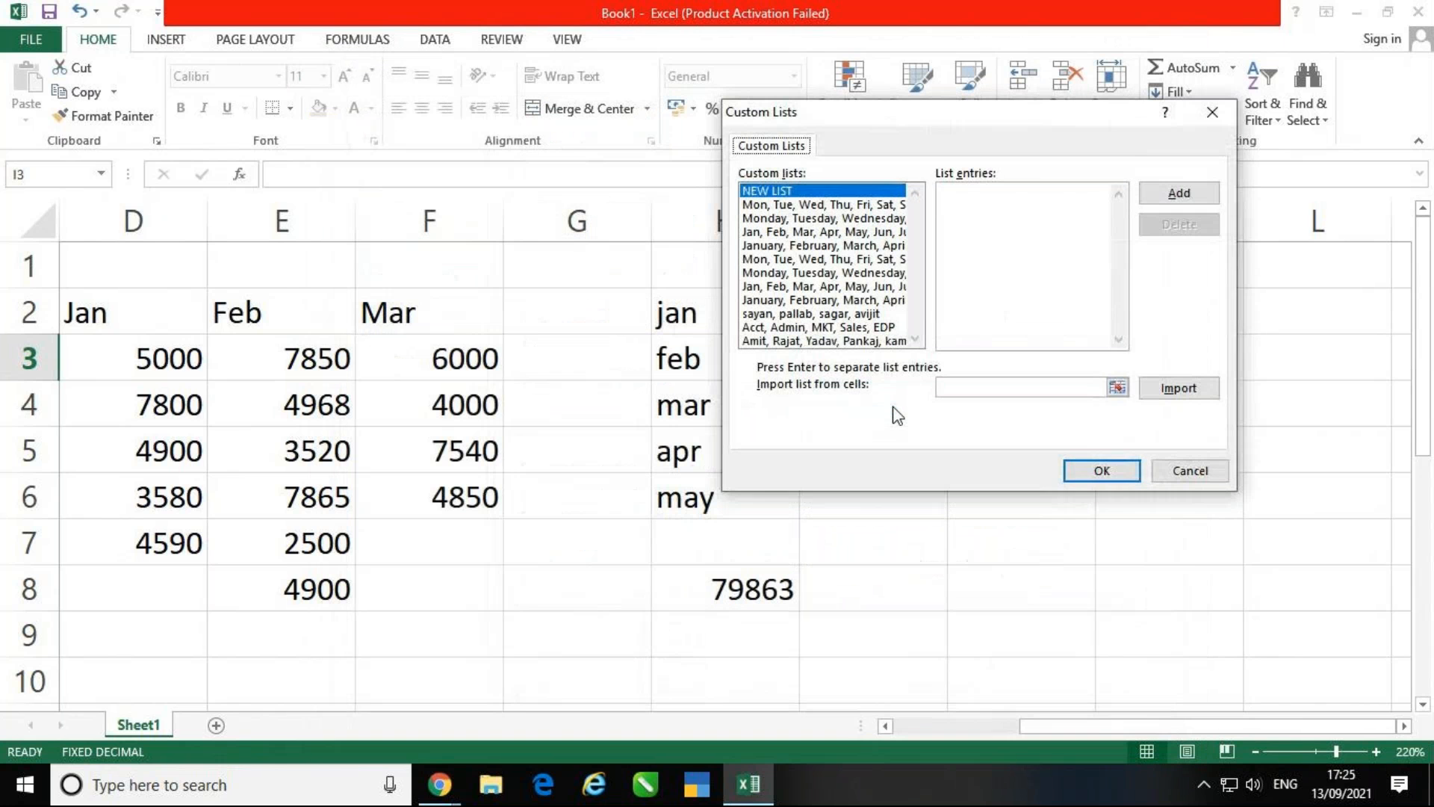
- Examine the entries of the department list and the last name list, and close the options without changing anything
left_click(965, 205)
left_click(881, 342)
left_click(868, 332)
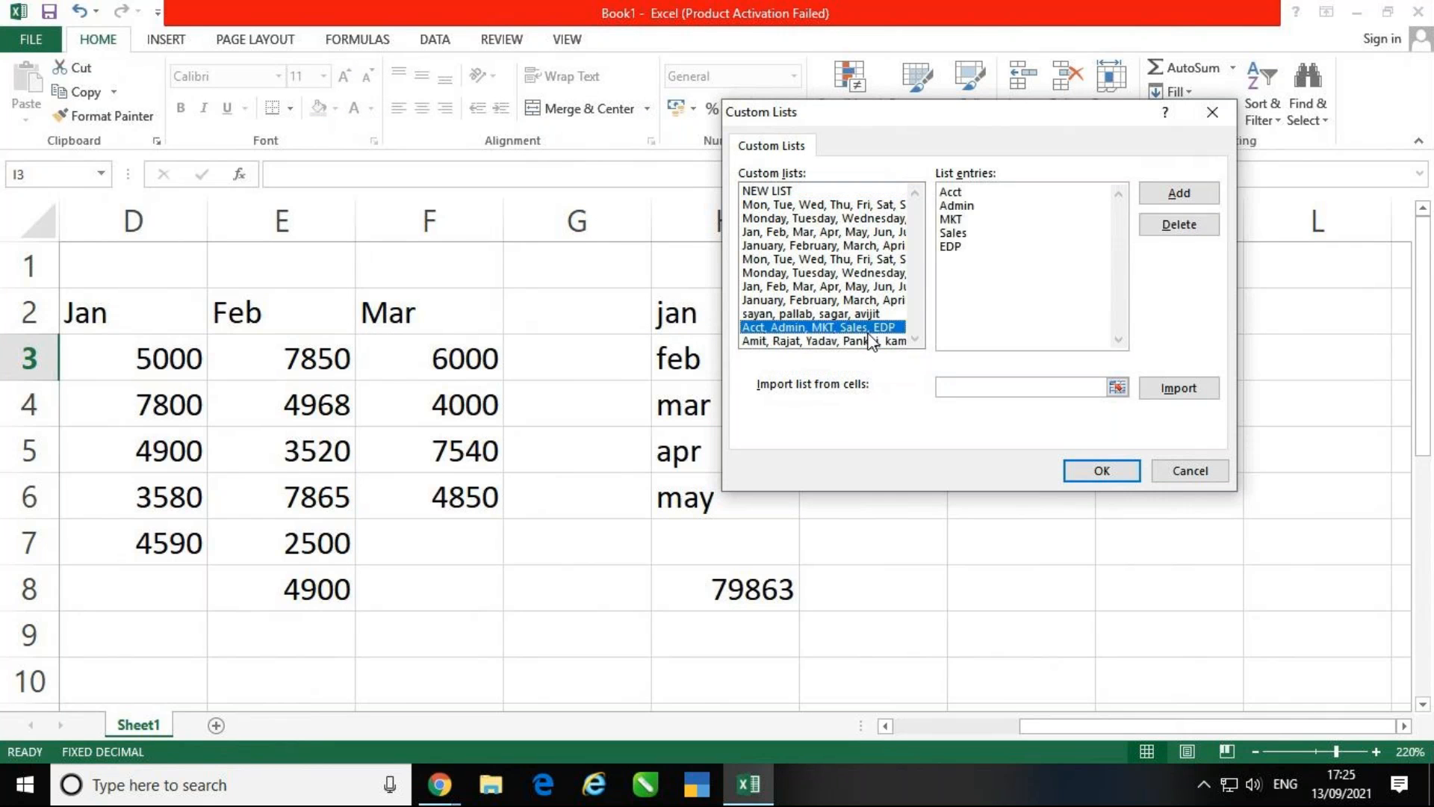
left_click(873, 347)
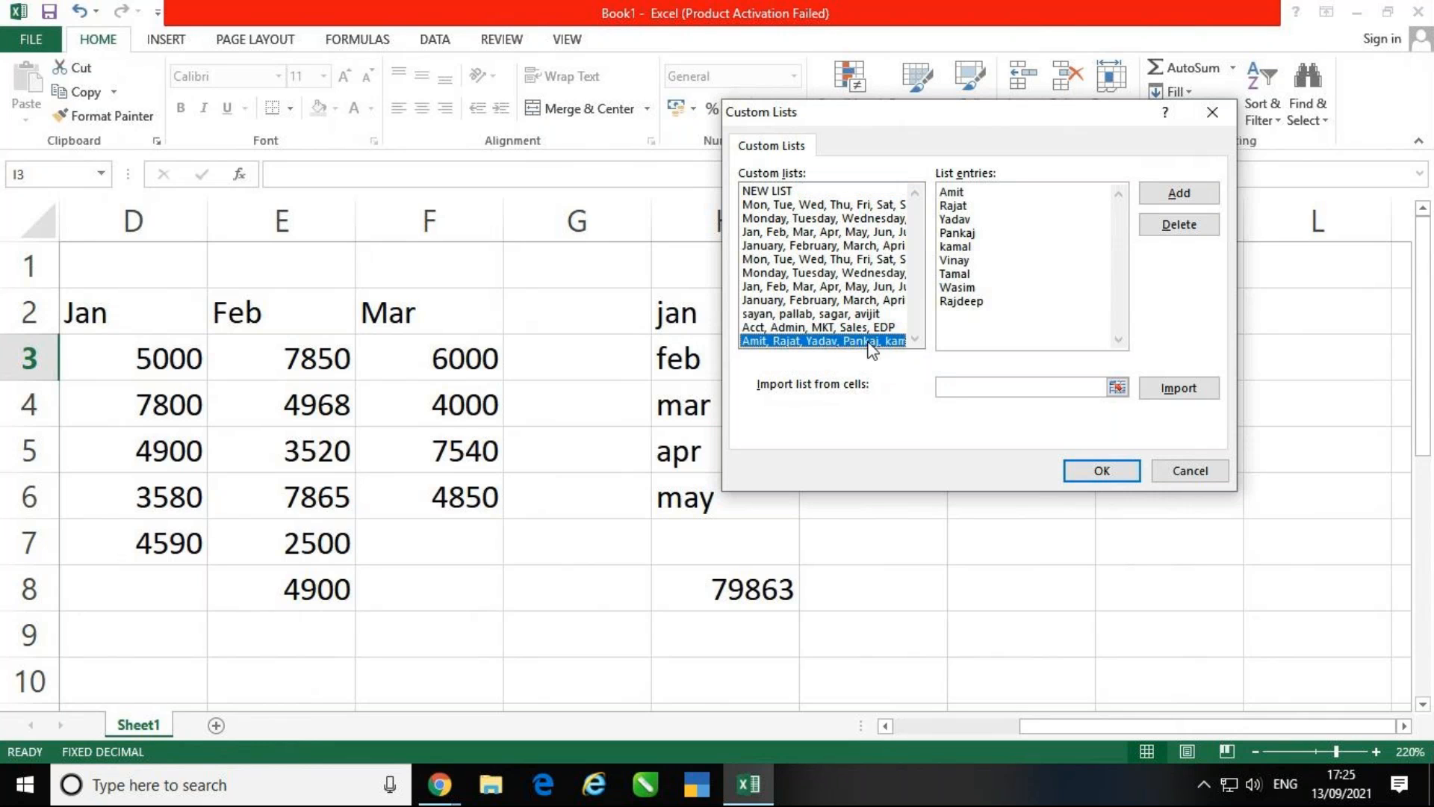
left_click(1190, 472)
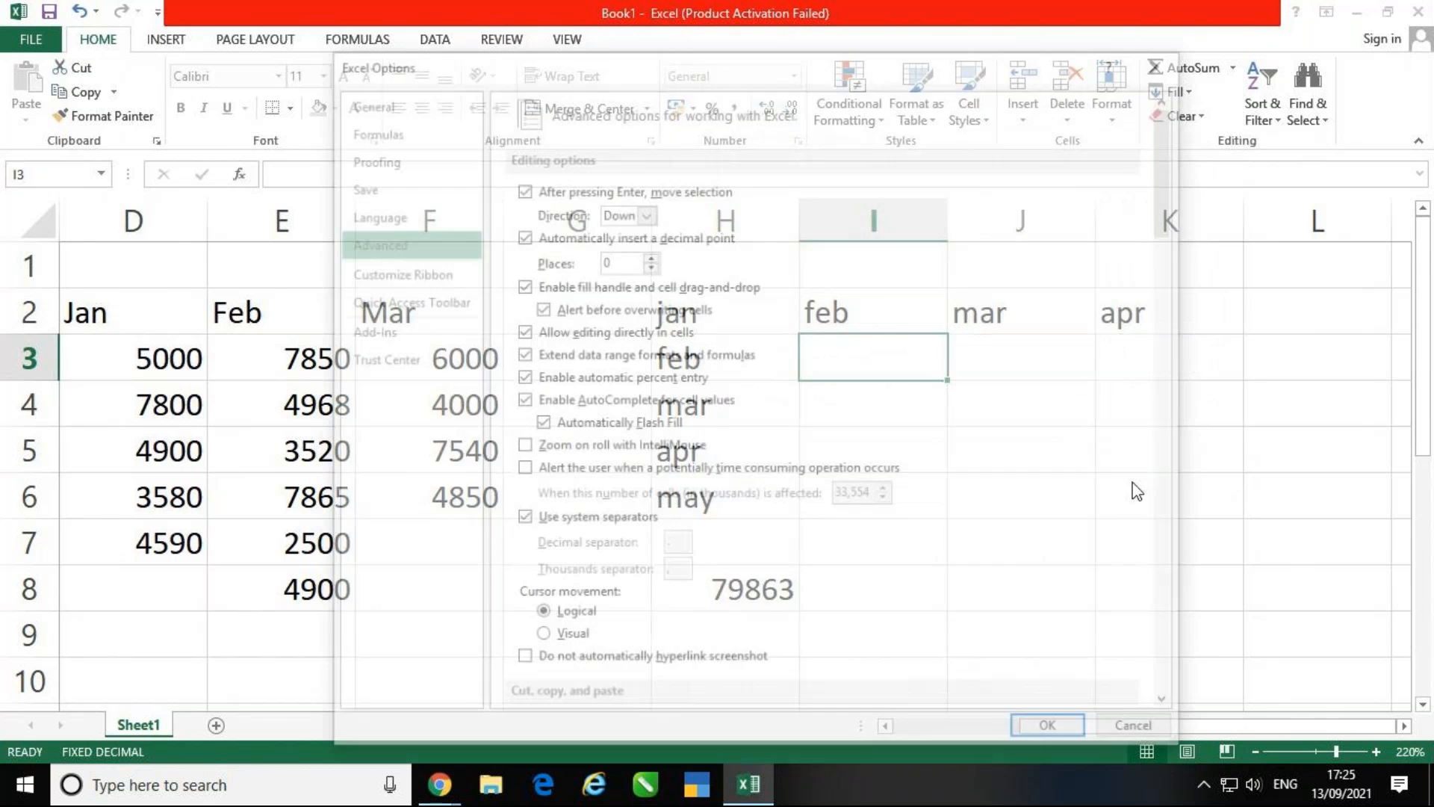
left_click(1138, 726)
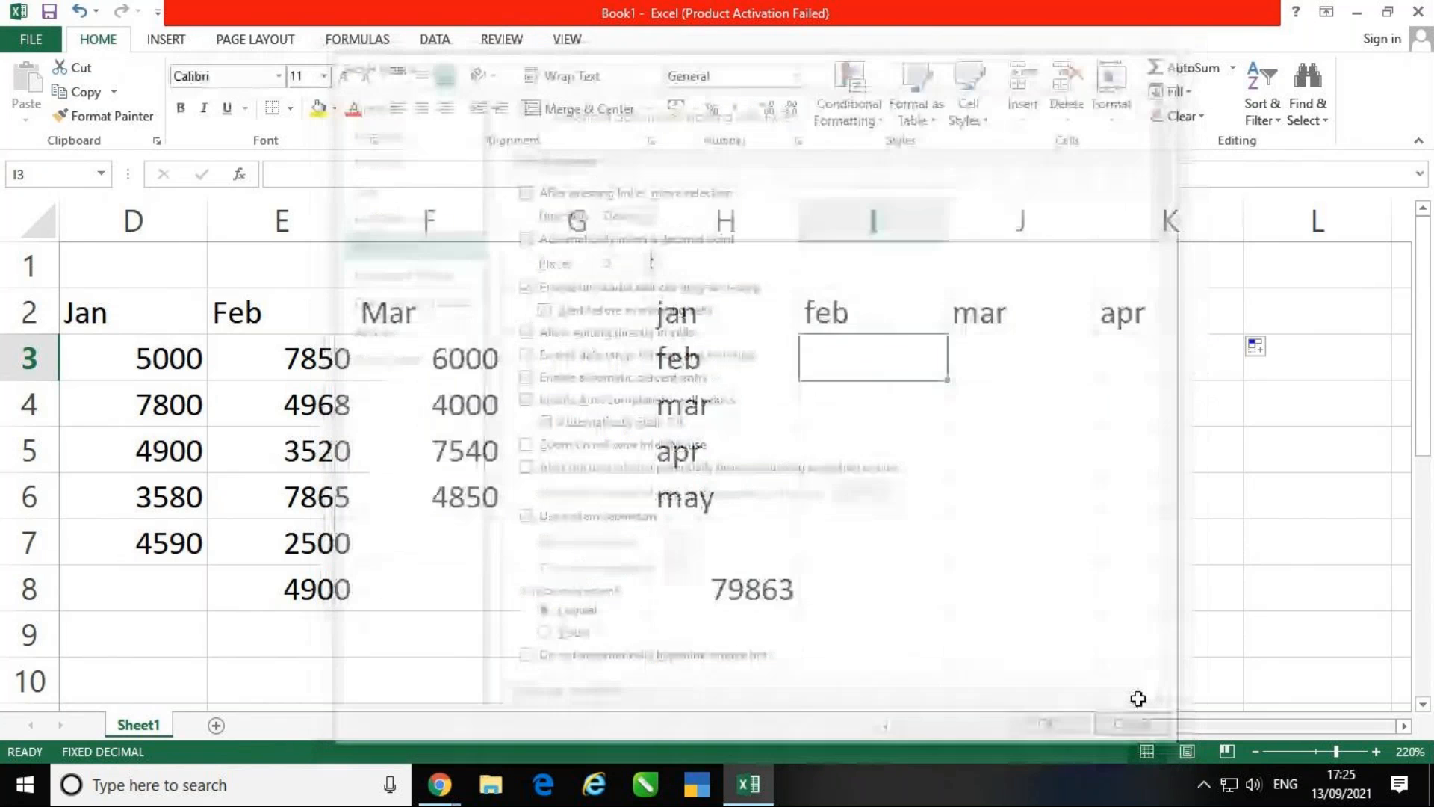
- Clear the contents of the range H2:K8
left_click(968, 445)
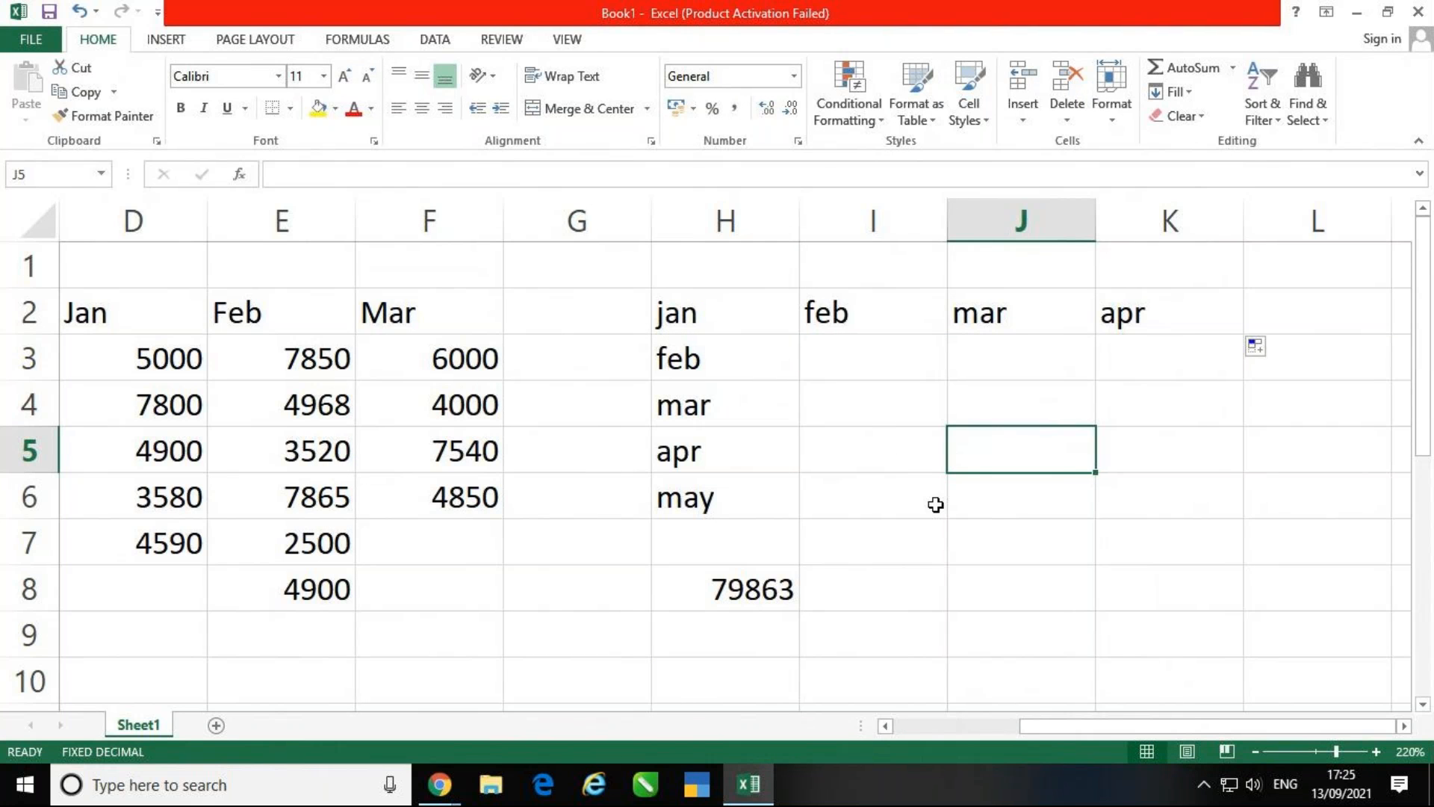
left_click(988, 627)
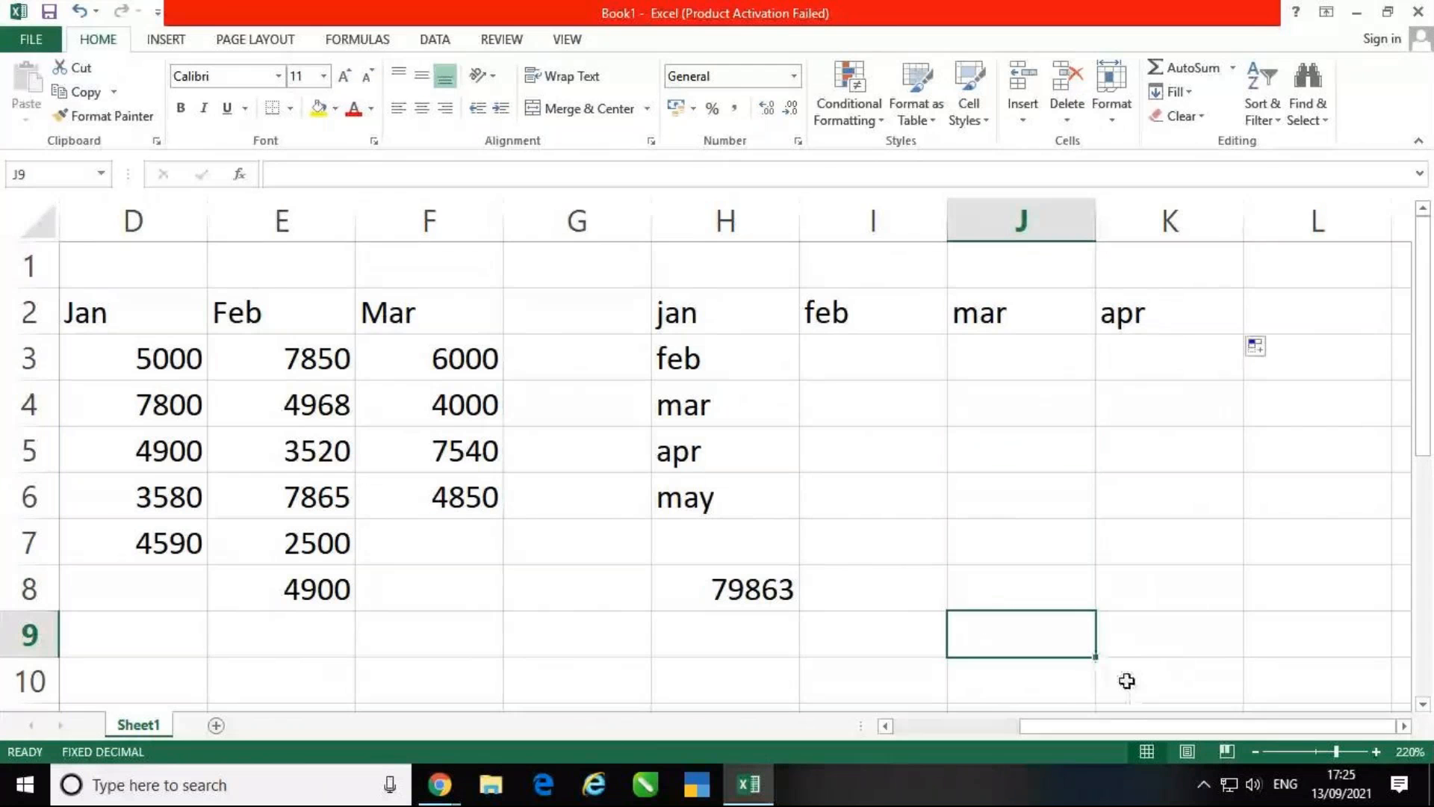
left_click(1404, 726)
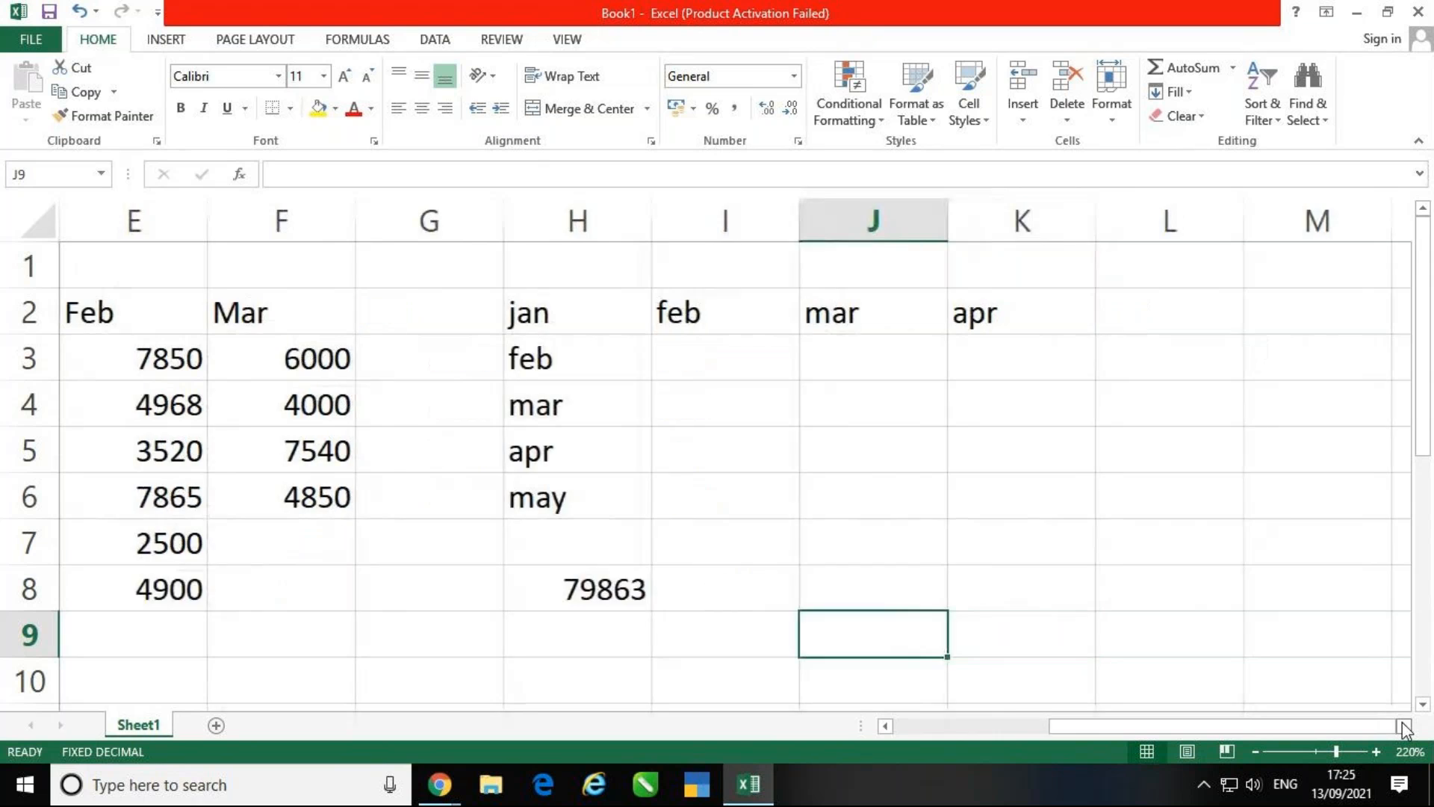
left_click(1404, 726)
left_click(1404, 727)
left_click(1405, 726)
left_click(1404, 727)
left_click(1405, 726)
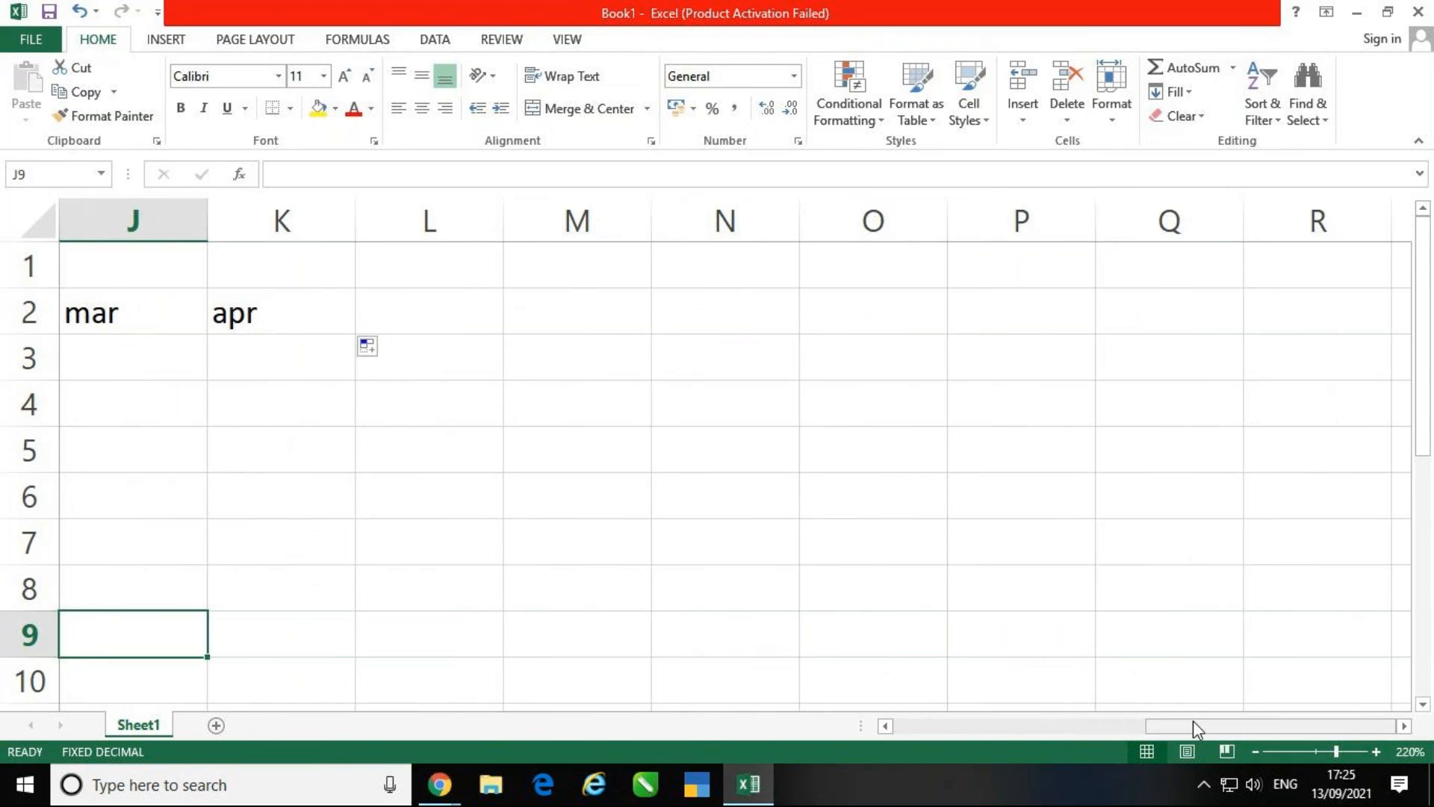
left_click_drag(1199, 729, 1150, 729)
left_click_drag(304, 314, 765, 570)
key("Delete")
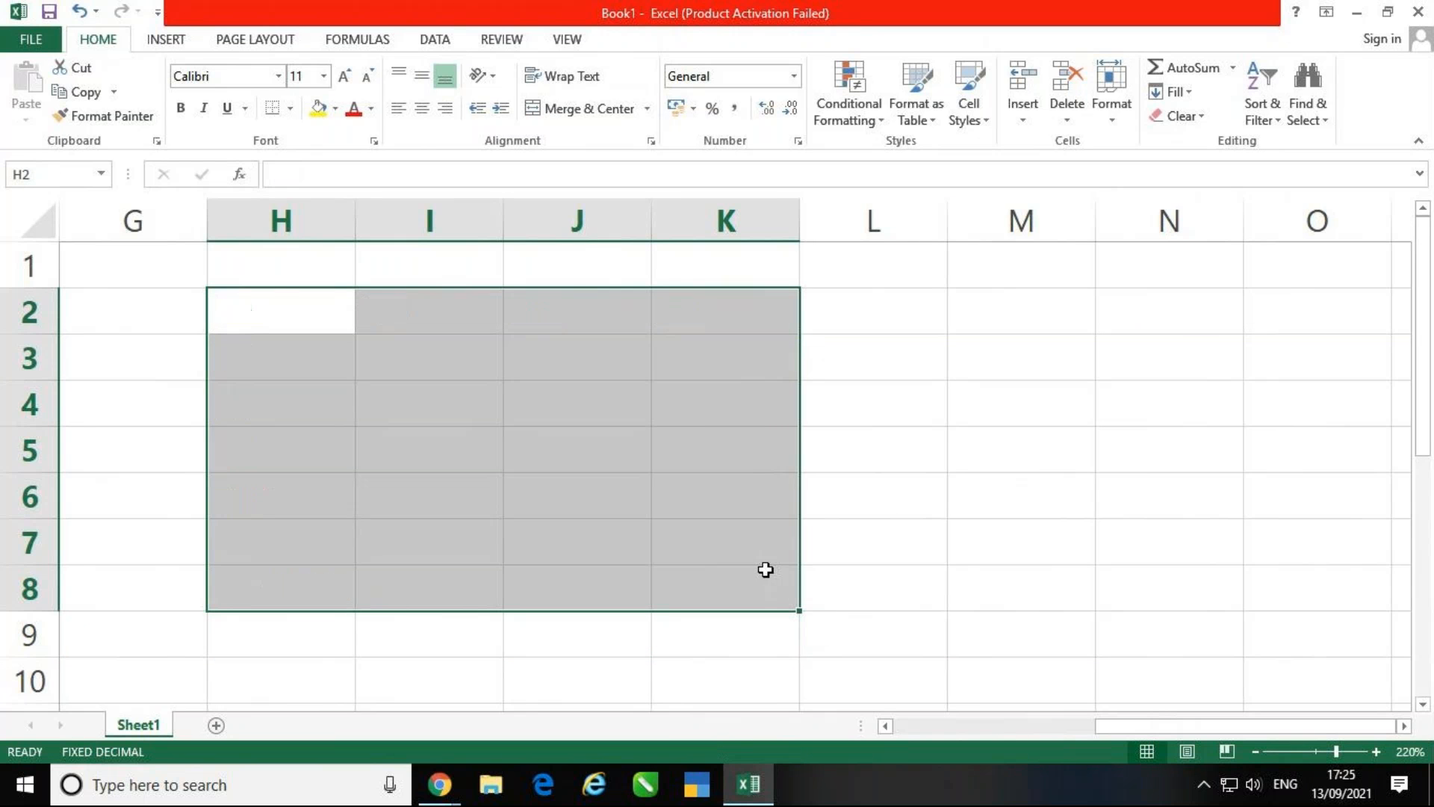
left_click(814, 455)
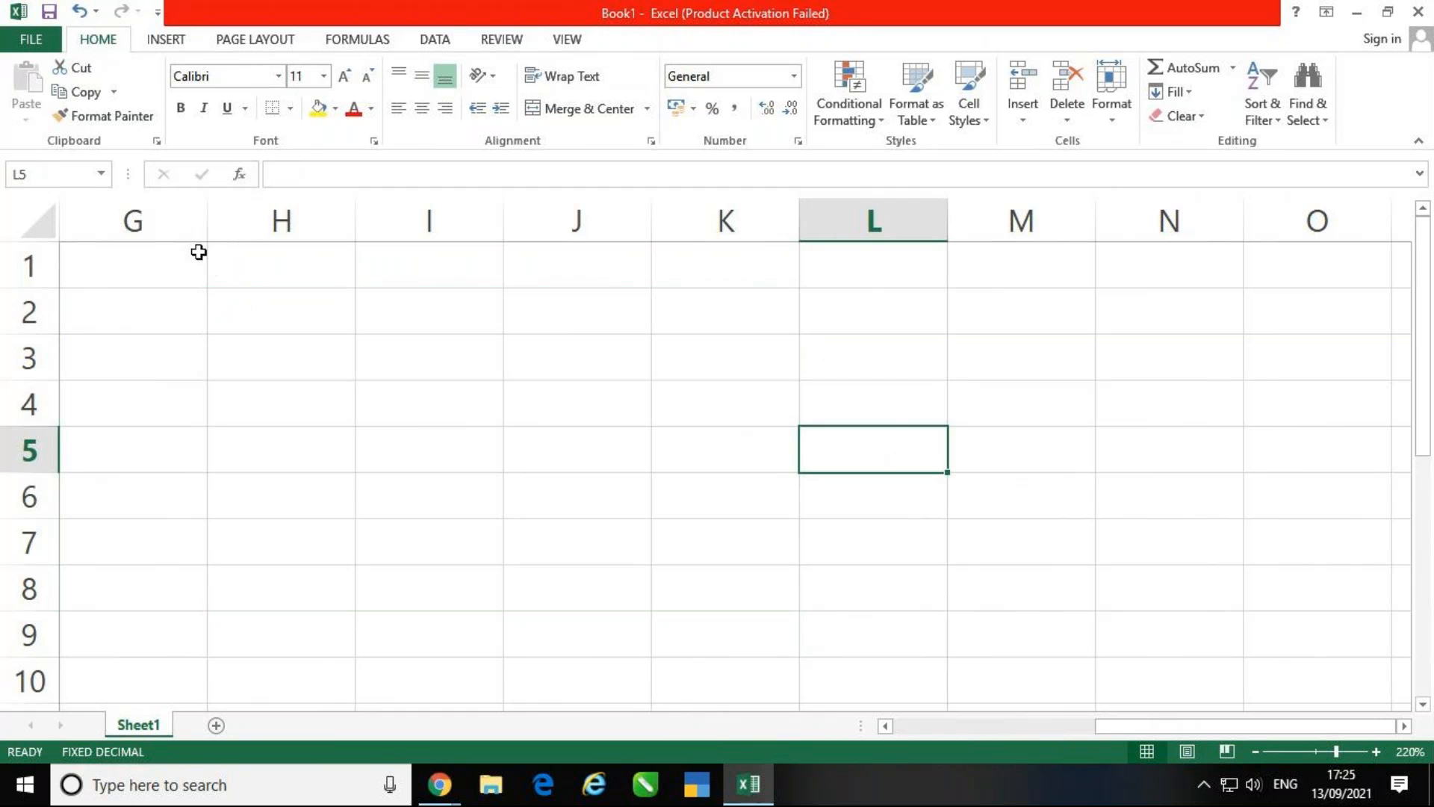
- Enter the heading Student_Name in cell H1
left_click(254, 276)
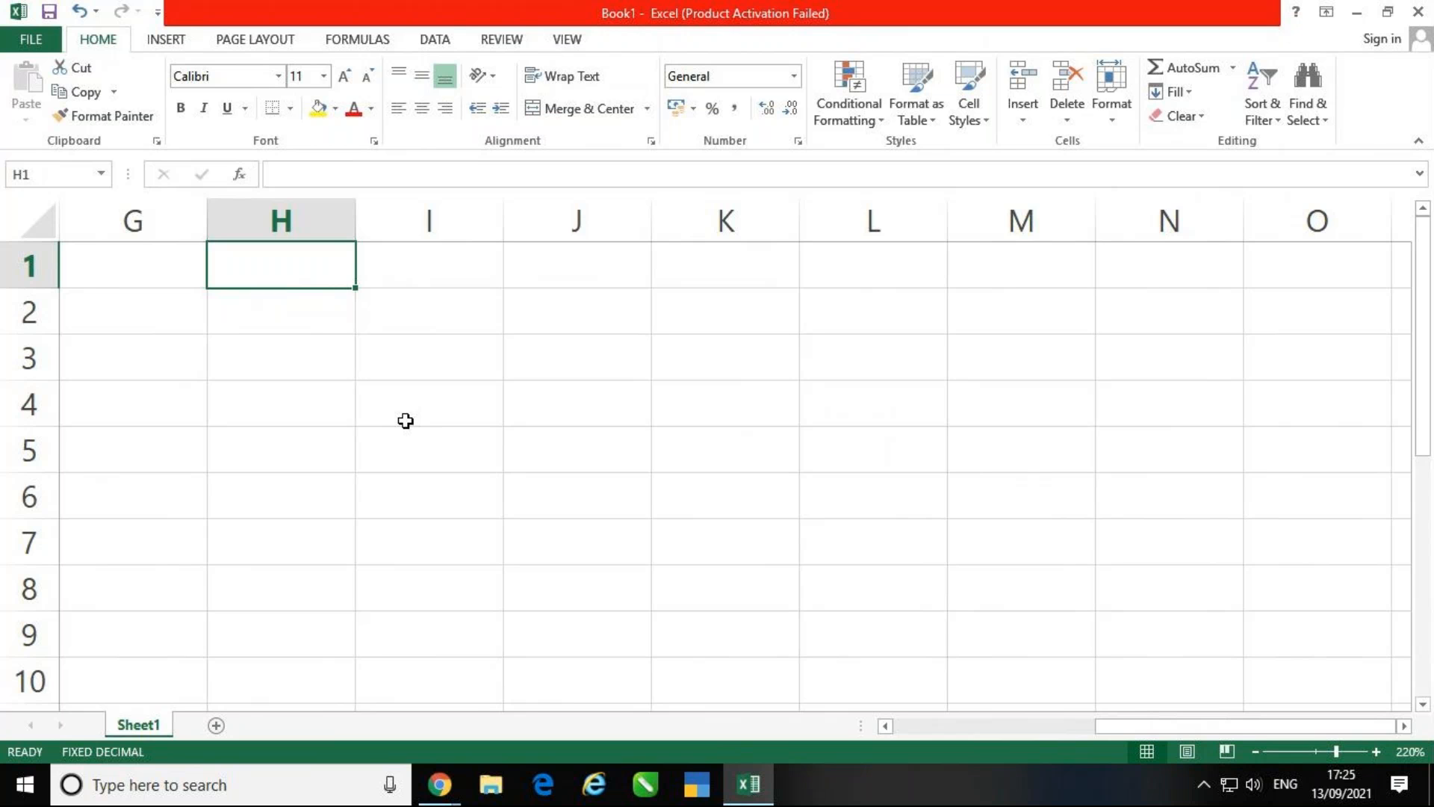
type("Stu")
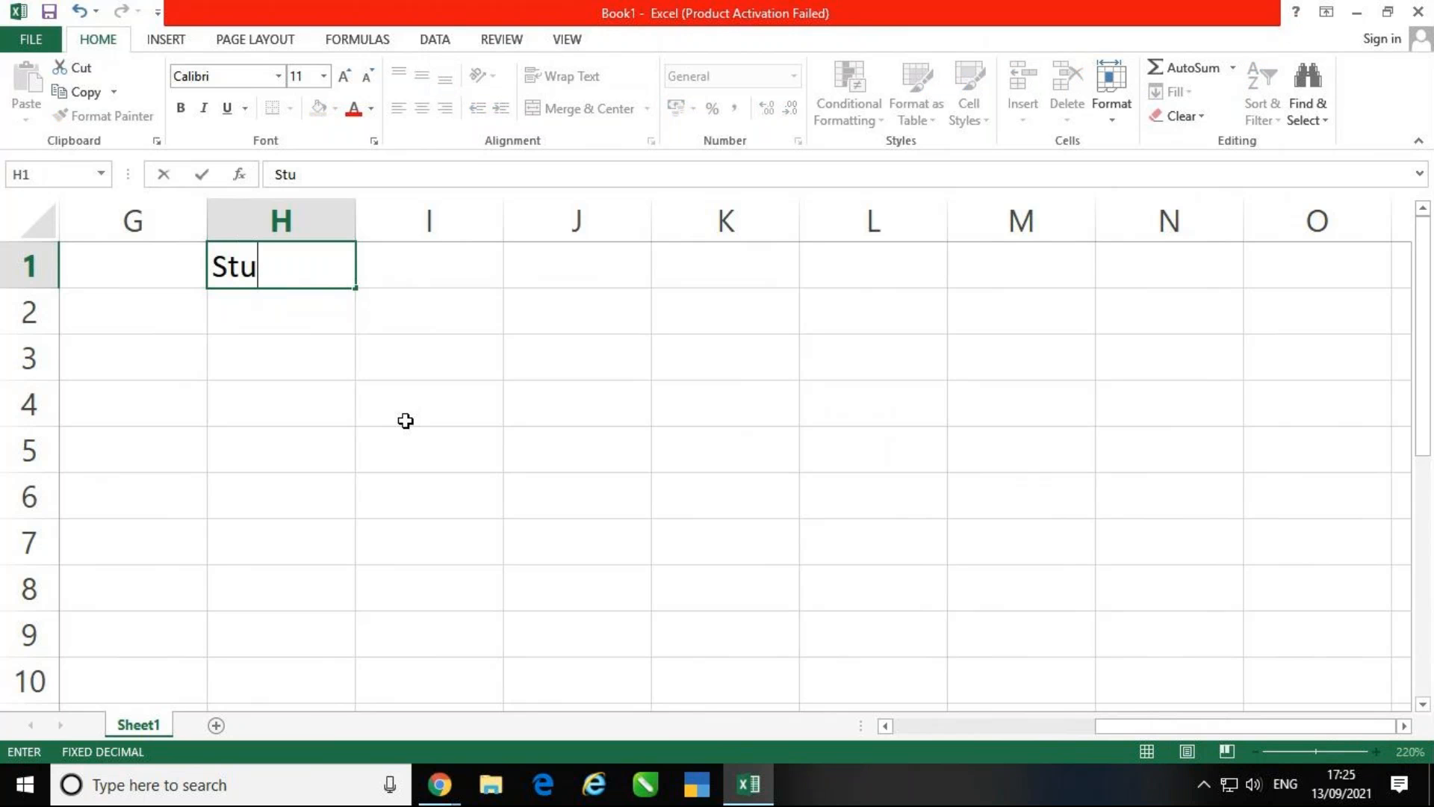
type("dent")
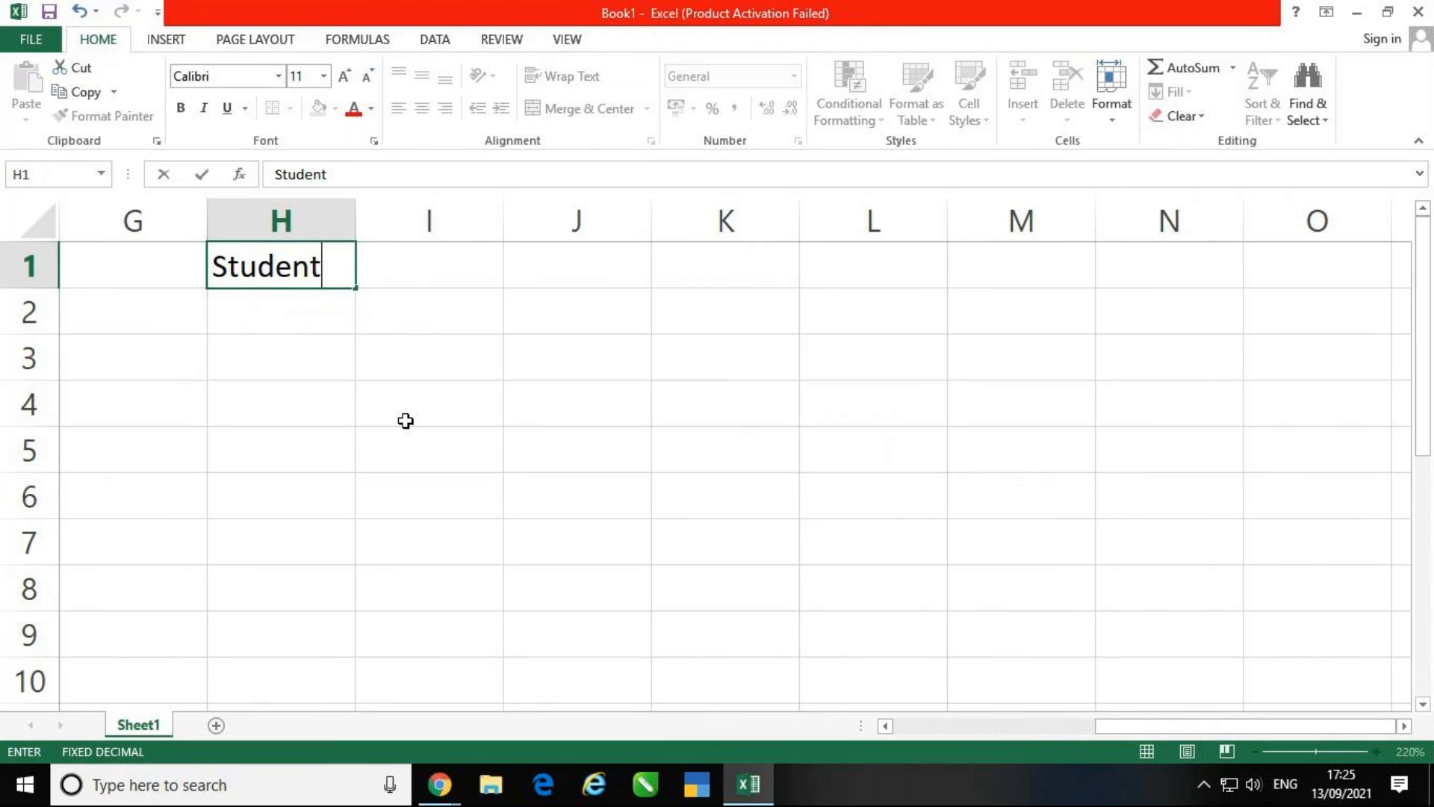
type("_Name")
key("Tab")
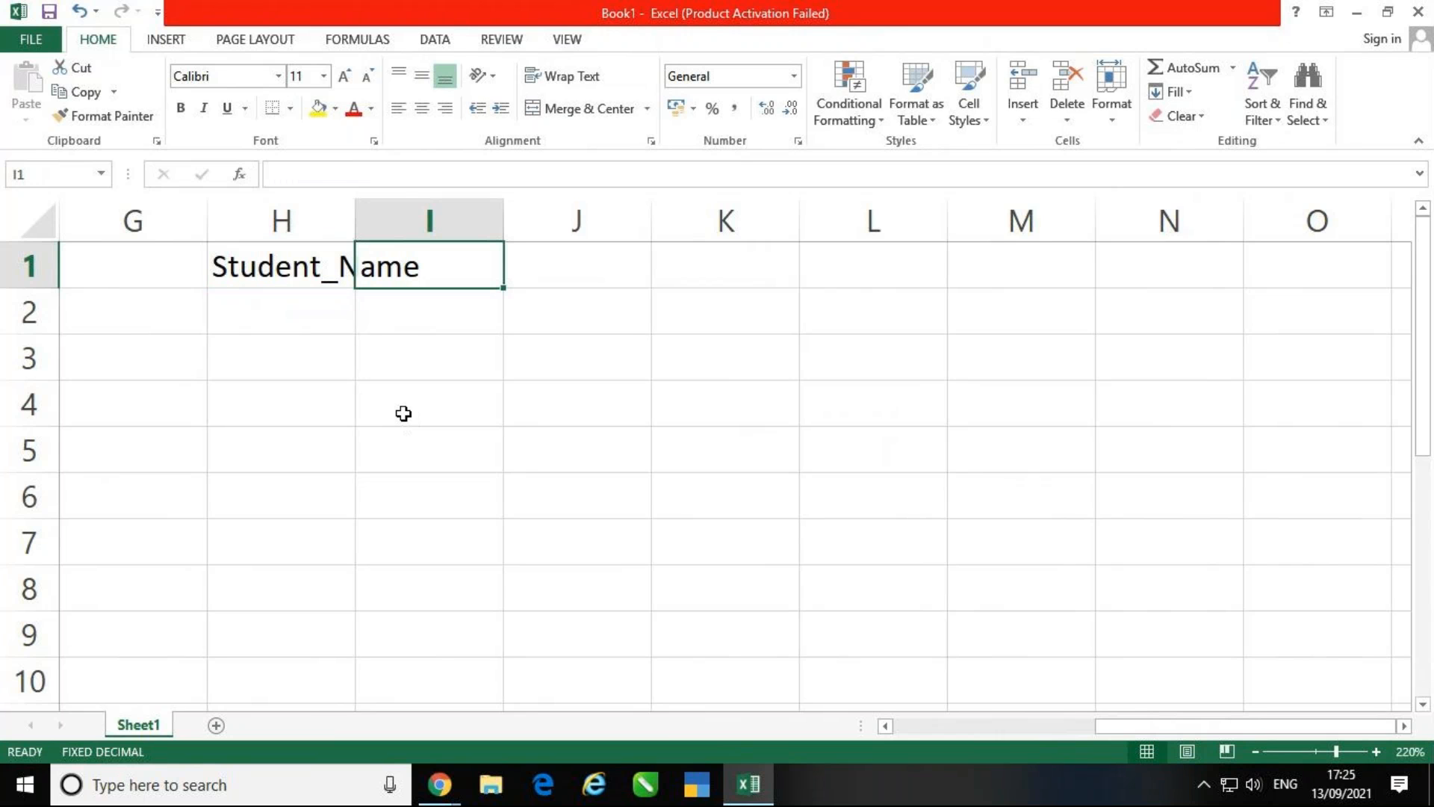
- Fit column H's width to its contents and enter the heading Marks in cell I1
double_click(355, 218)
key("Down")
key("Down")
left_click(508, 267)
type("Marks")
key("Return")
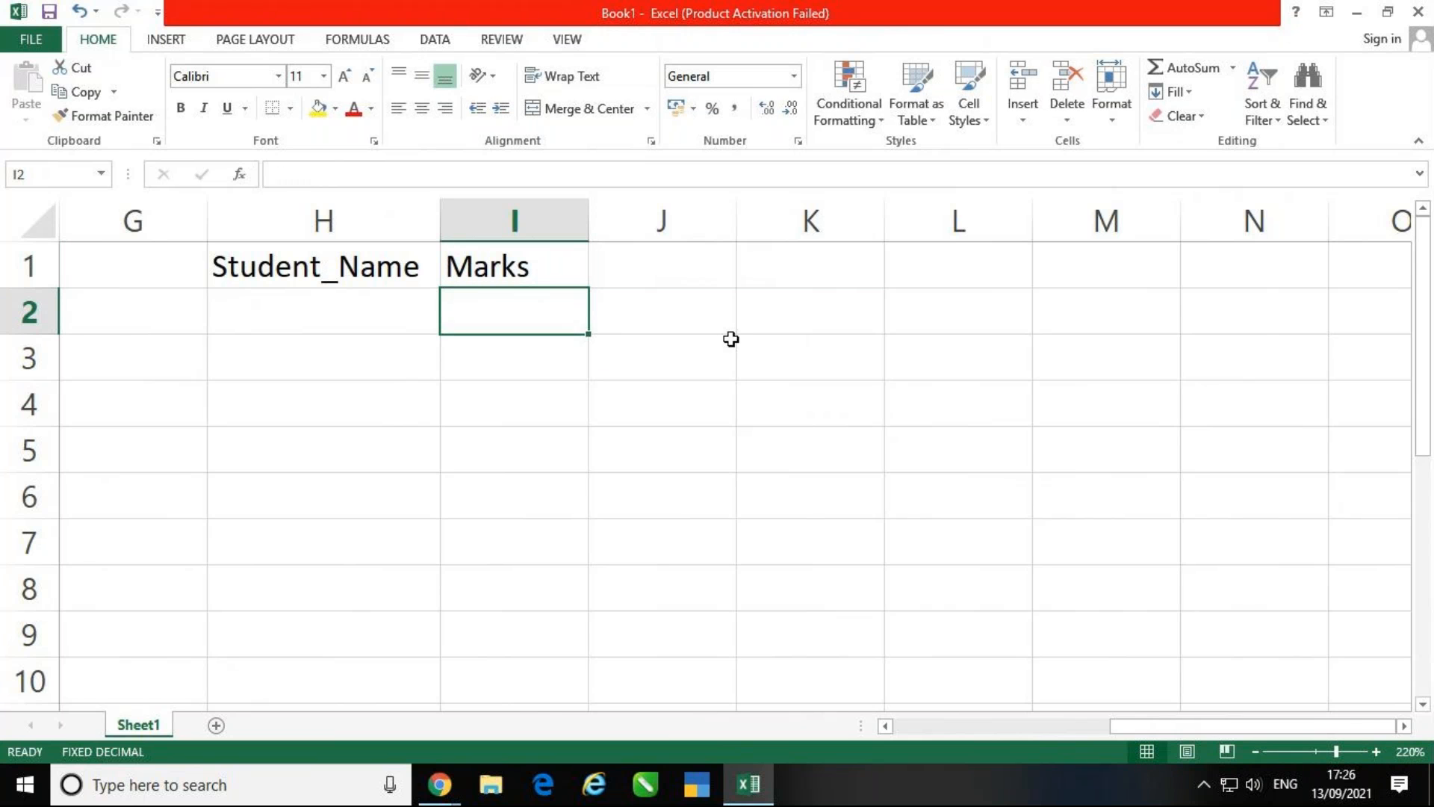
- Enter the first four students' names in cells H2:H5 under the Student_Name heading
key("Left")
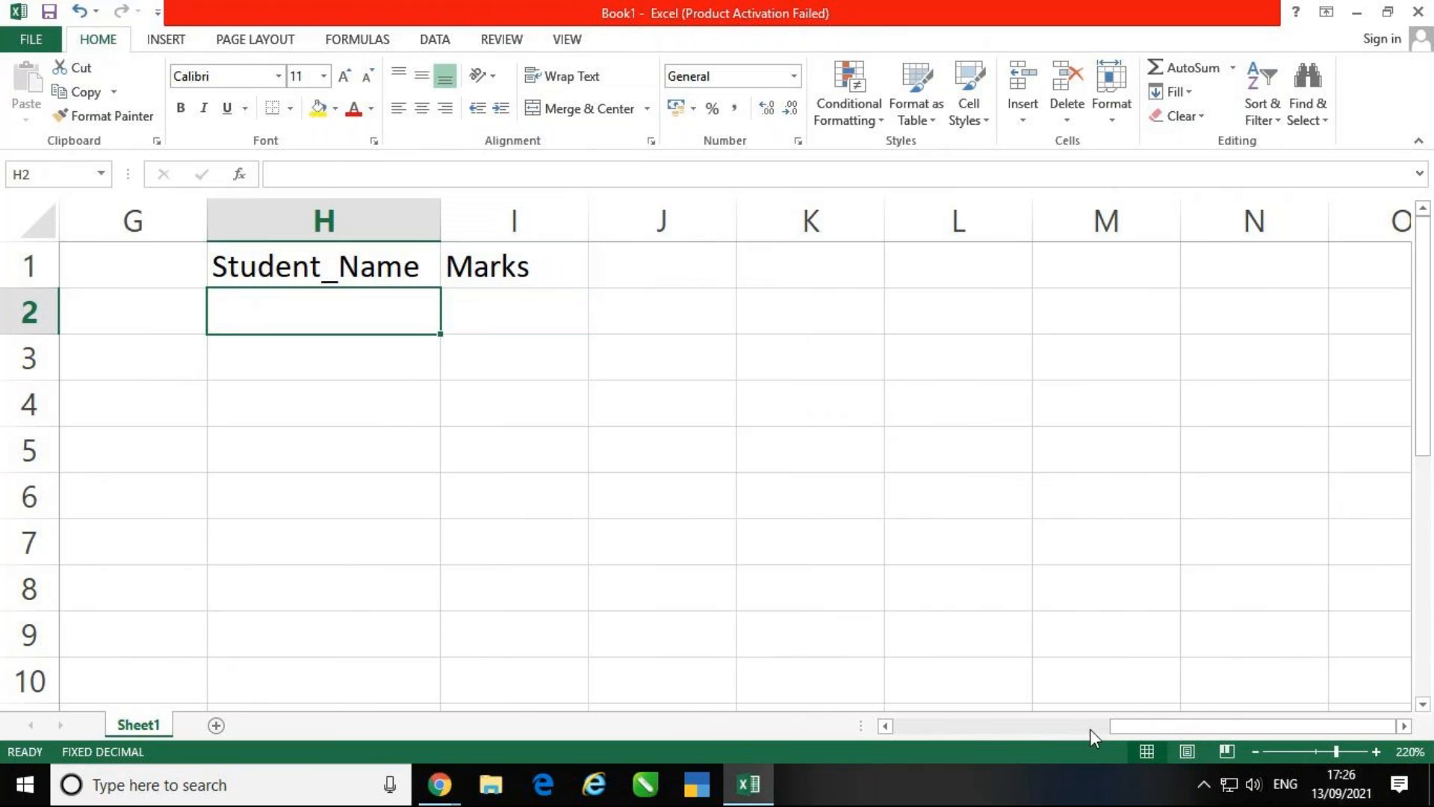
left_click(1256, 751)
left_click(1254, 751)
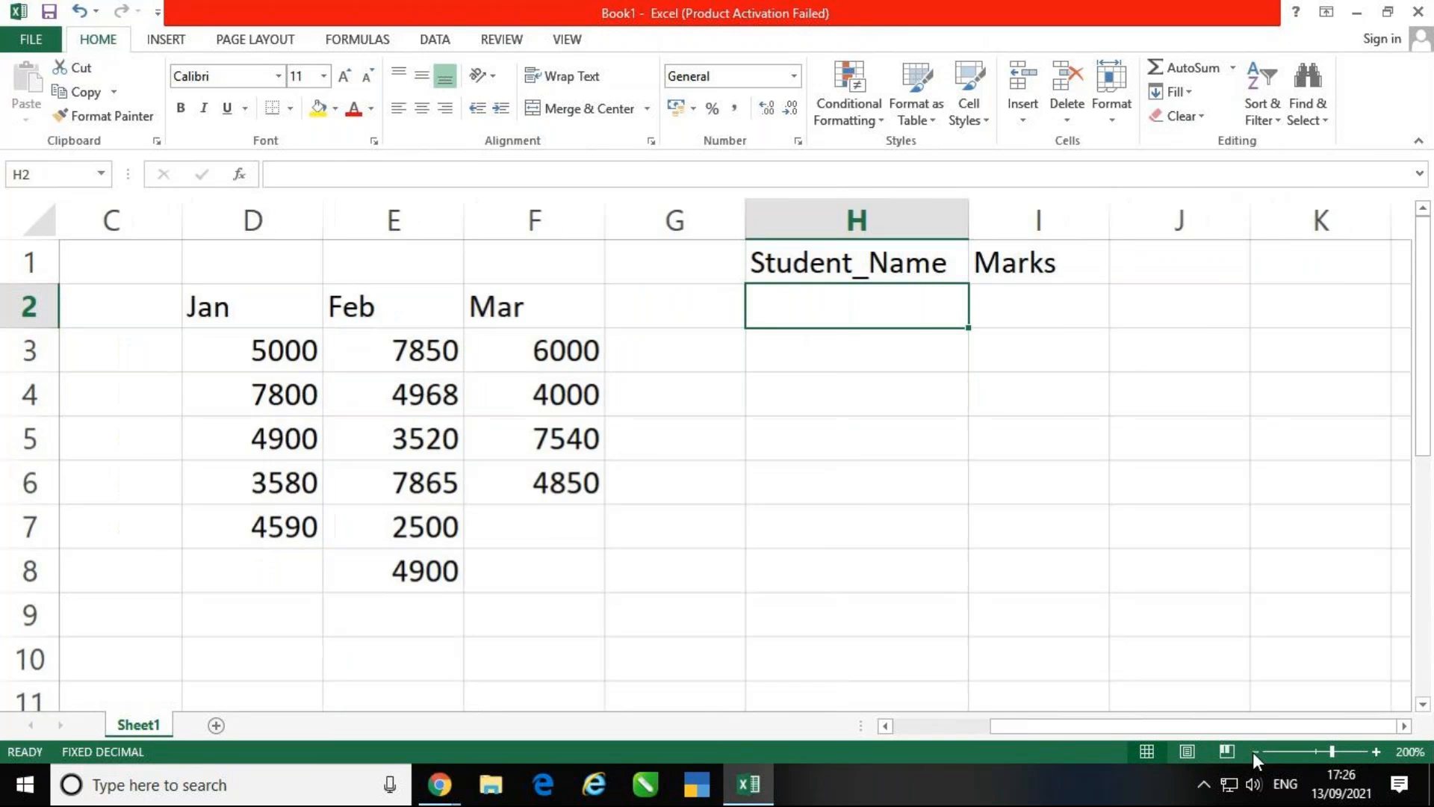
left_click(1253, 751)
left_click(1405, 726)
left_click(1404, 726)
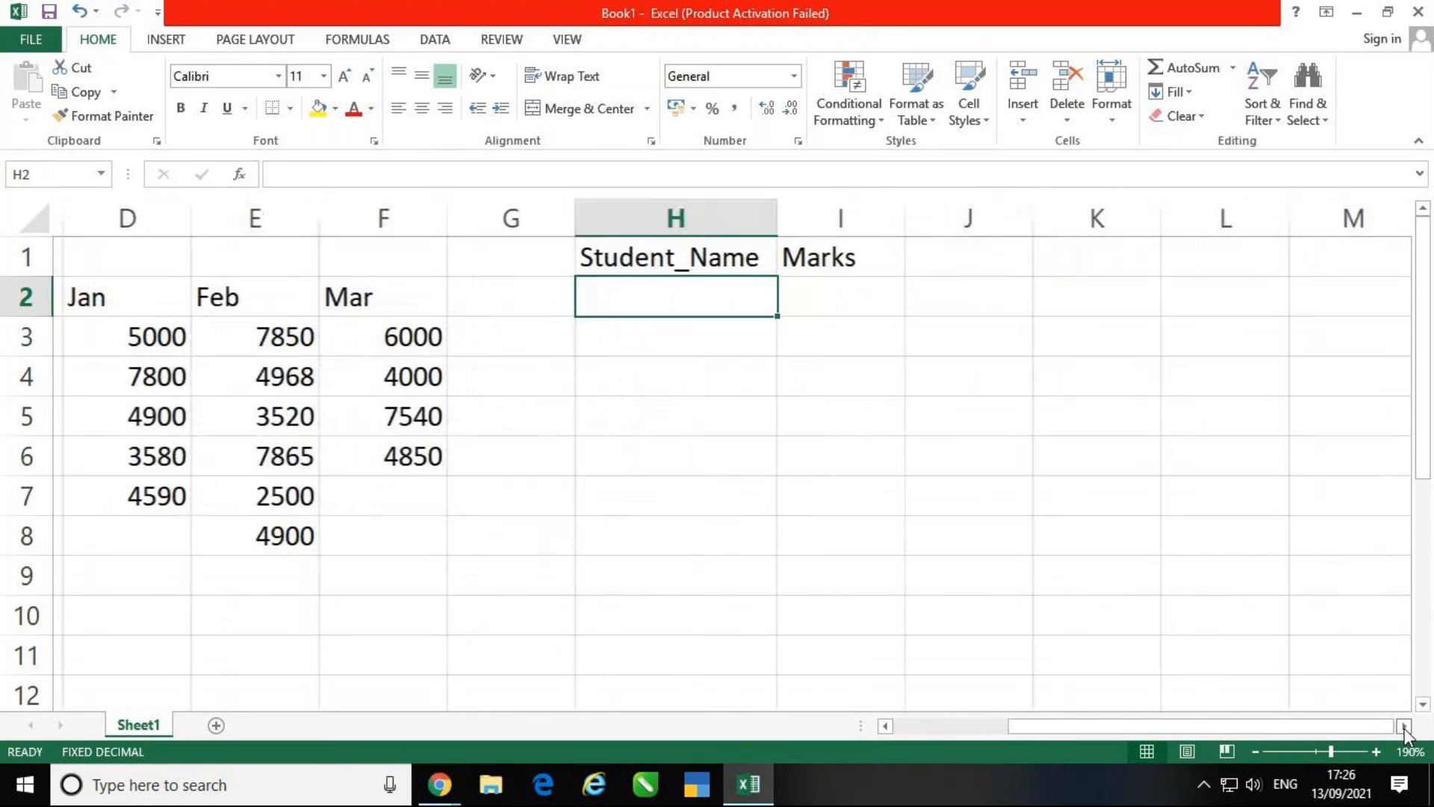
left_click(1404, 726)
left_click(964, 460)
left_click(222, 286)
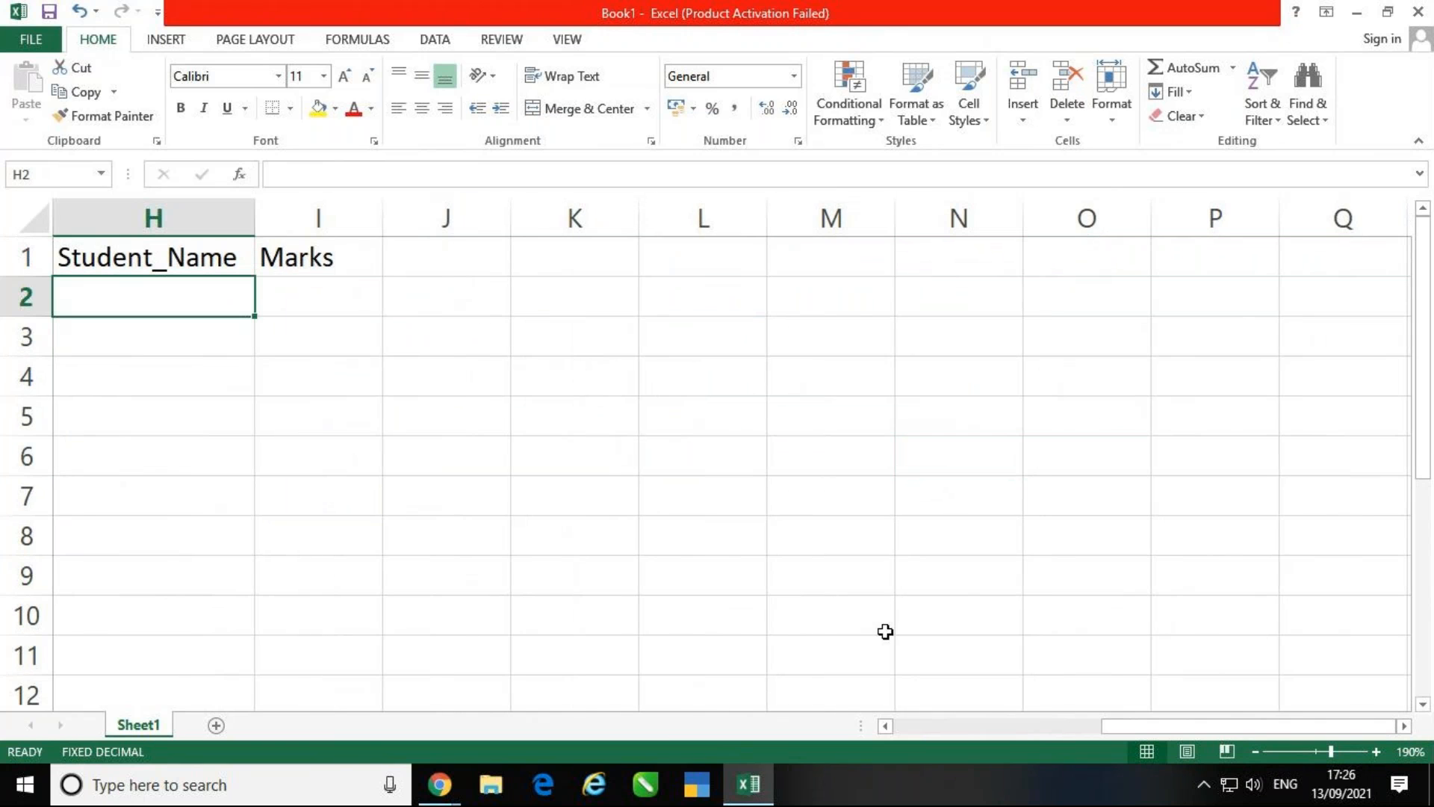
type("Amit")
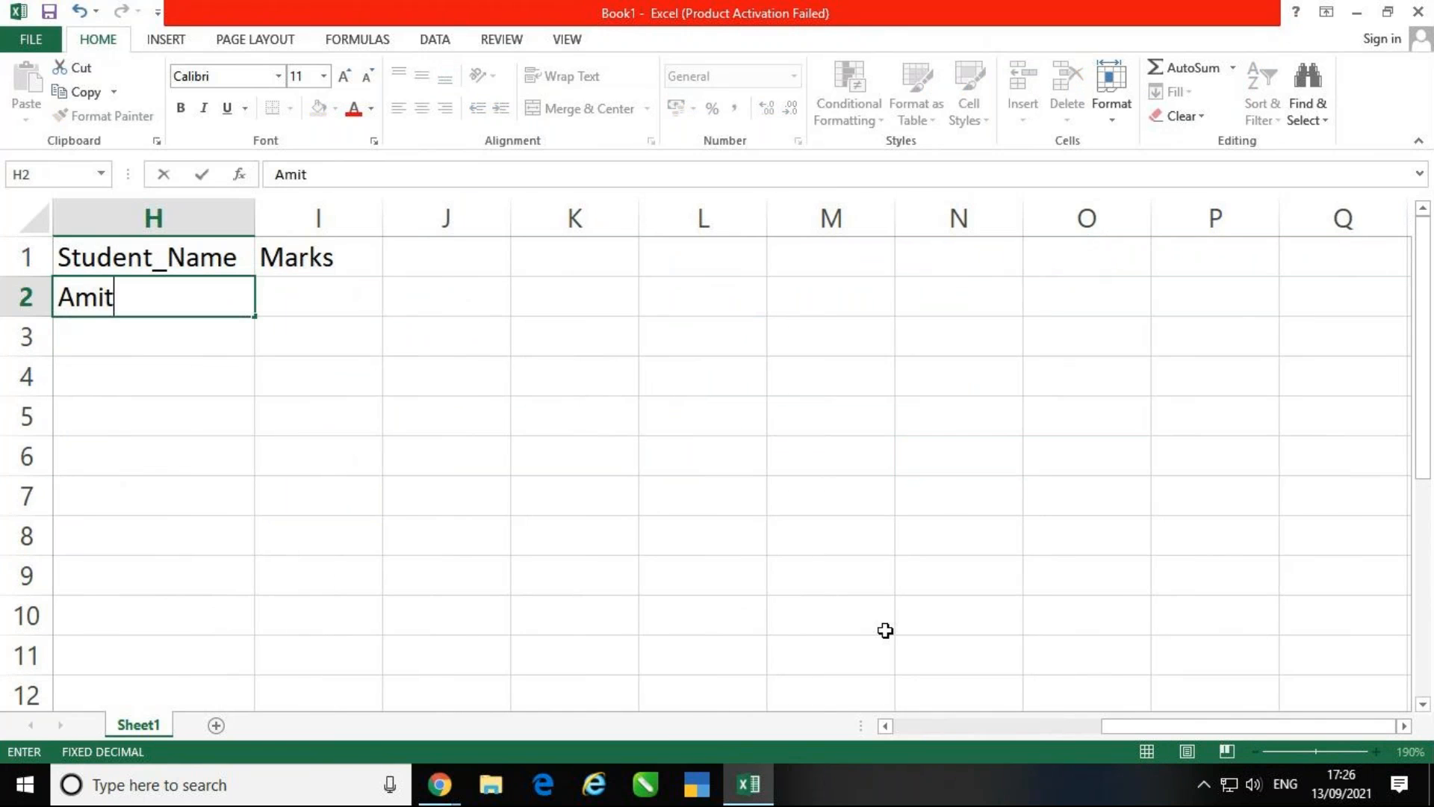
key("Return")
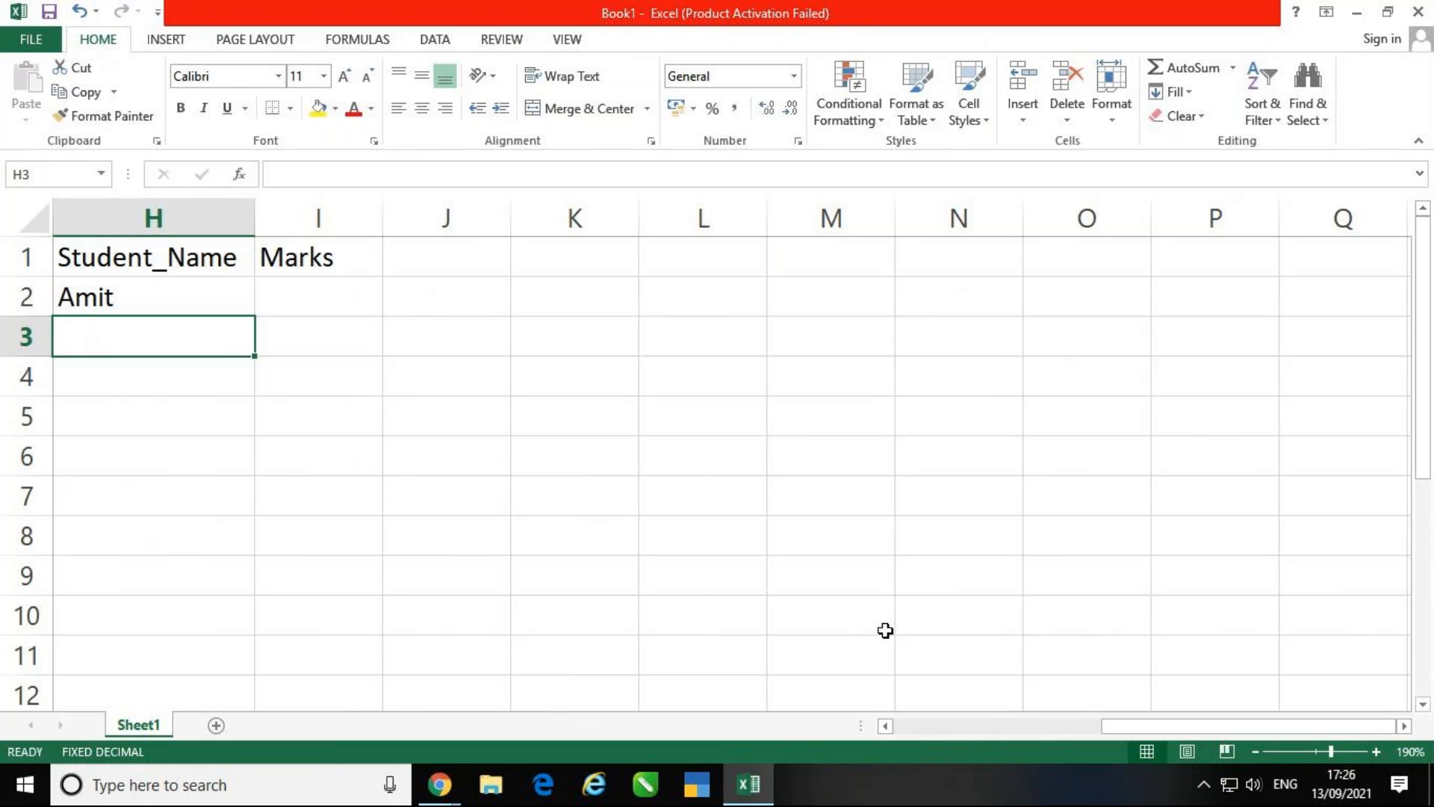
type("Wasim")
key("Return")
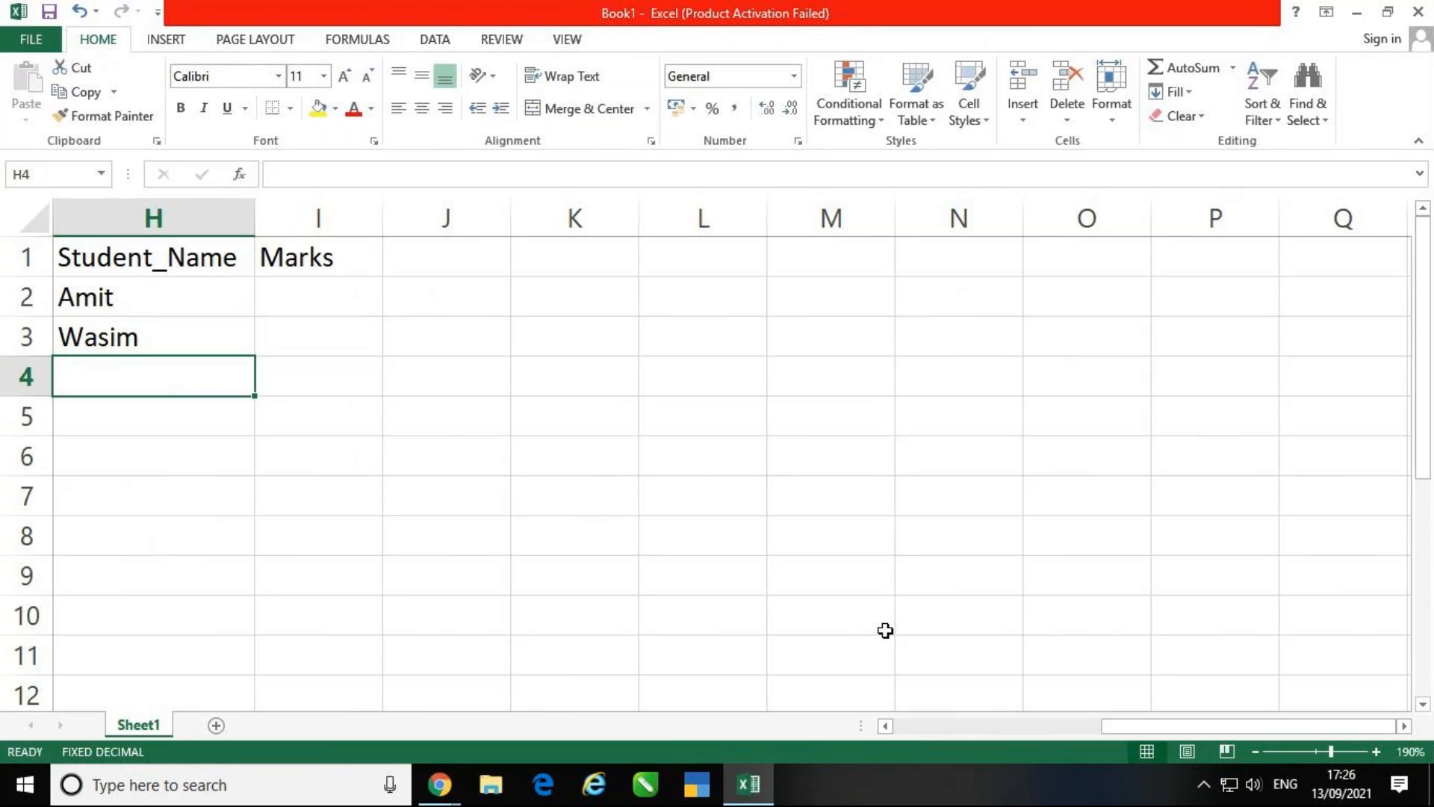
type("Umesh")
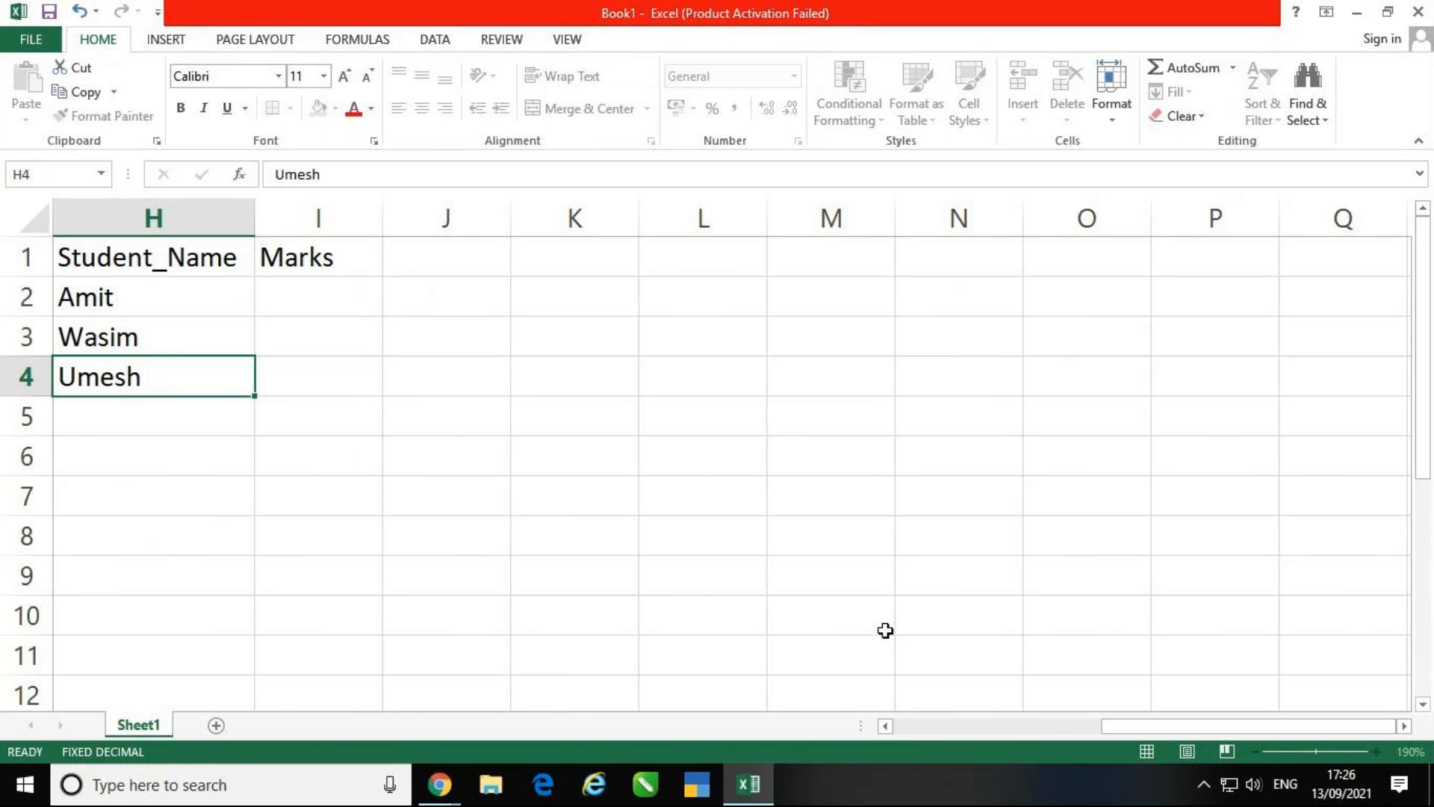
key("Return")
type("Sanjay")
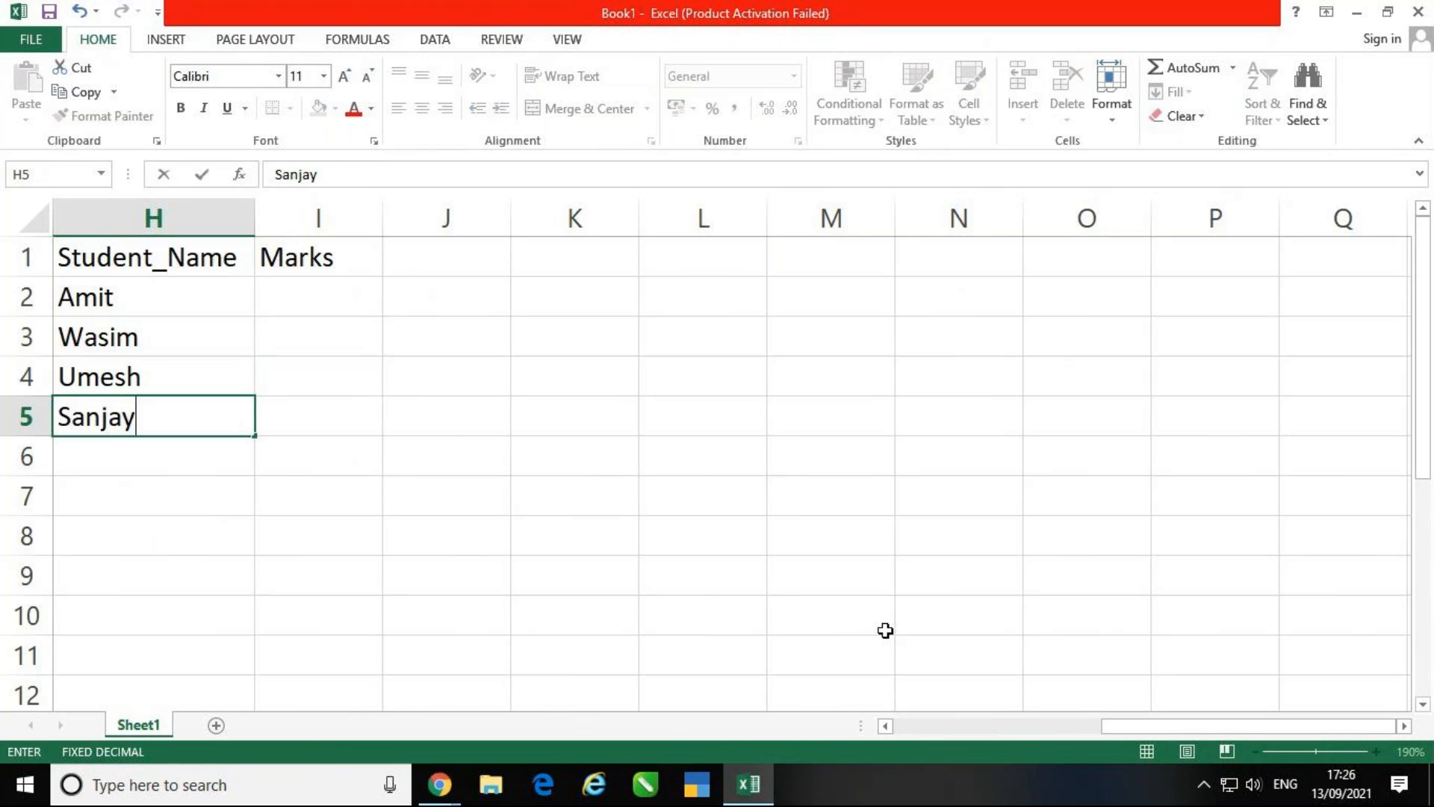
key("Return")
- Enter the remaining six students' names in cells H6:H11
type("Tarun")
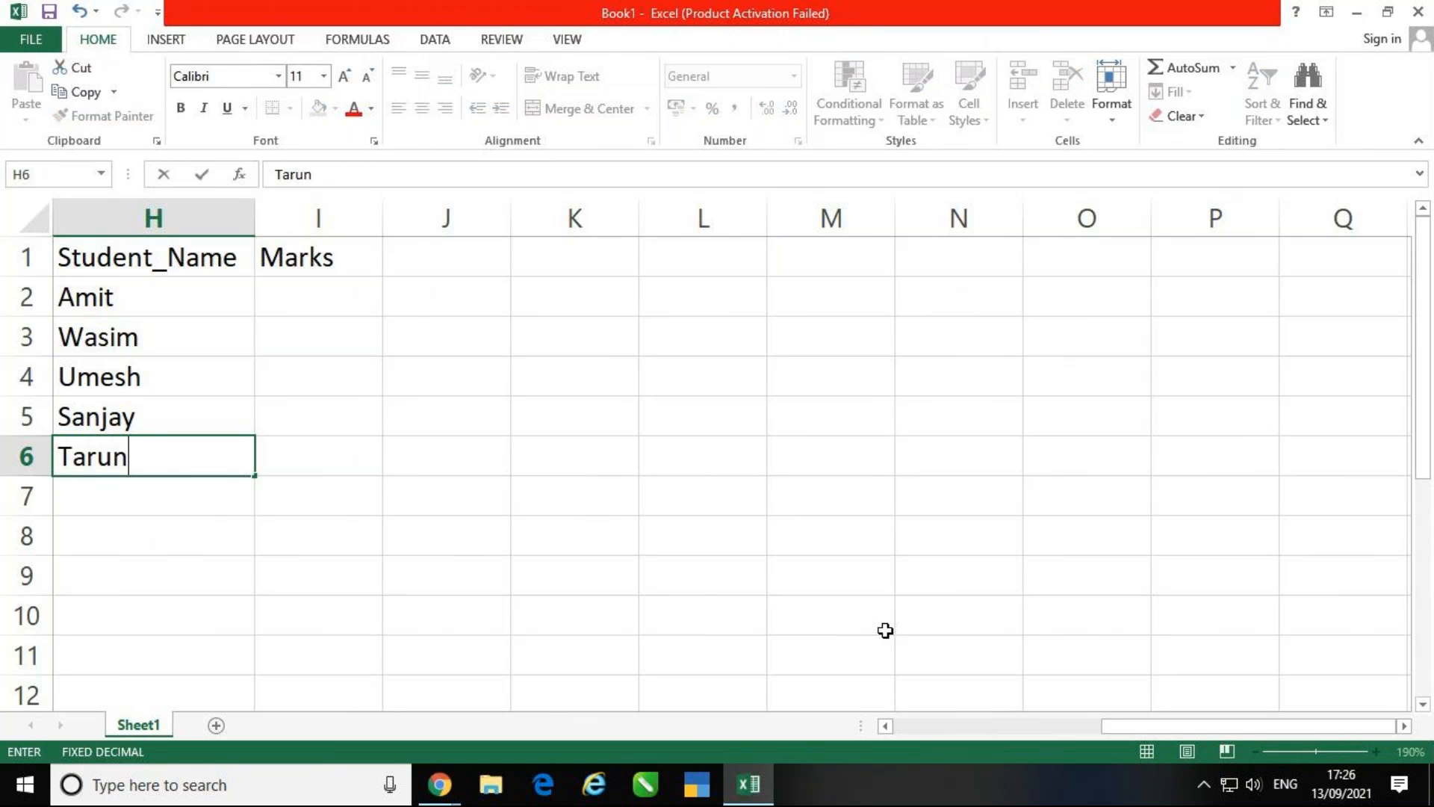
key("Return")
type("Pankaj")
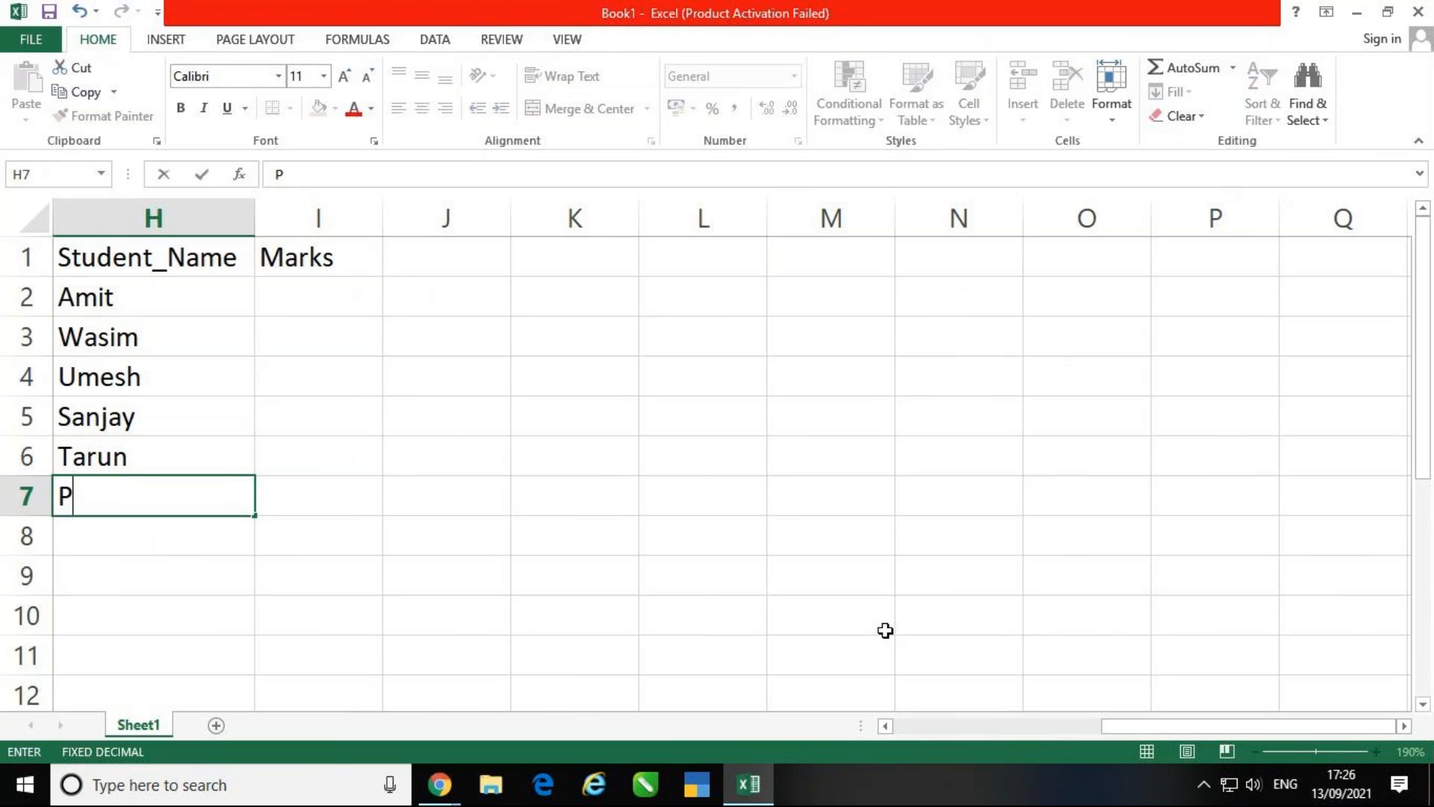
key("Return")
type("Binay")
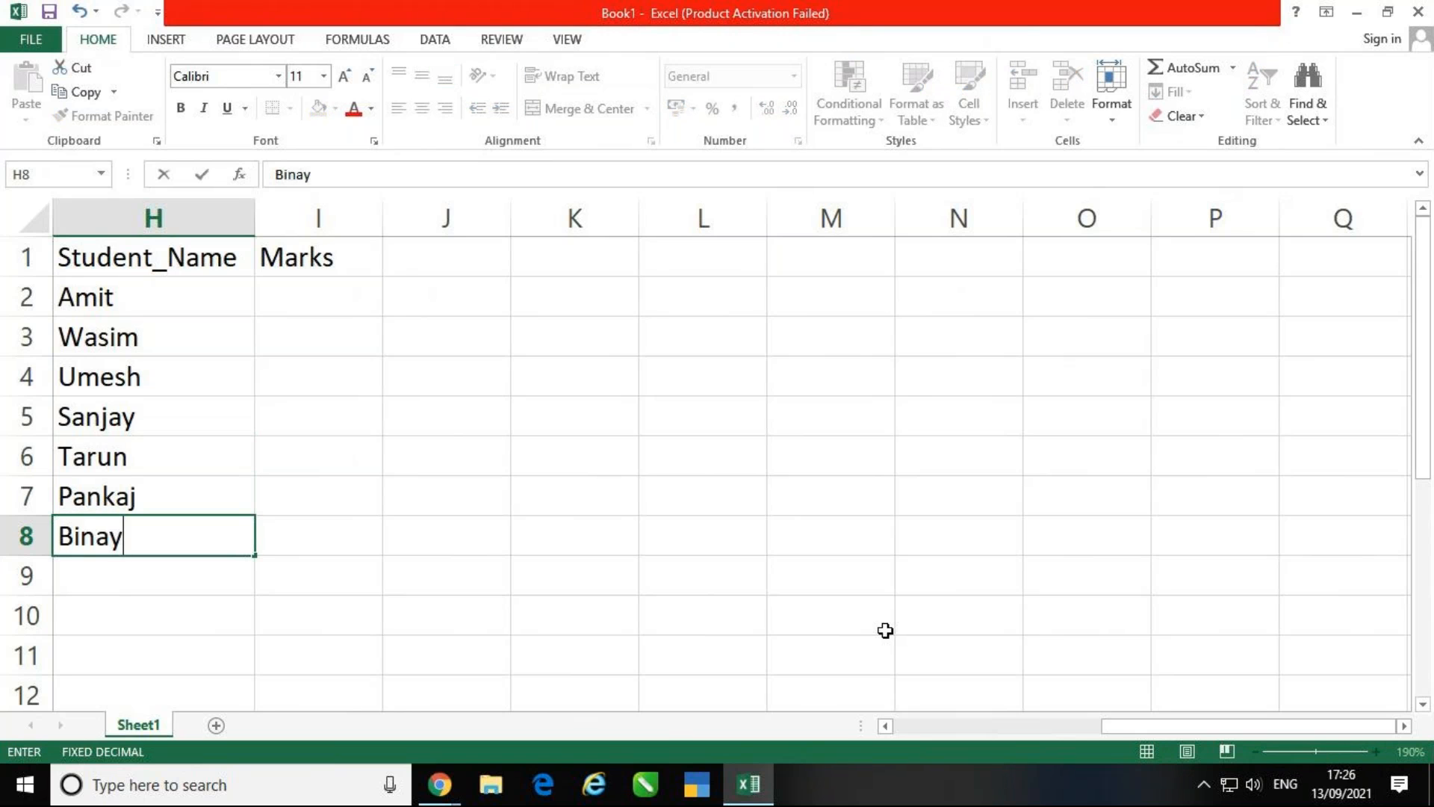
key("Return")
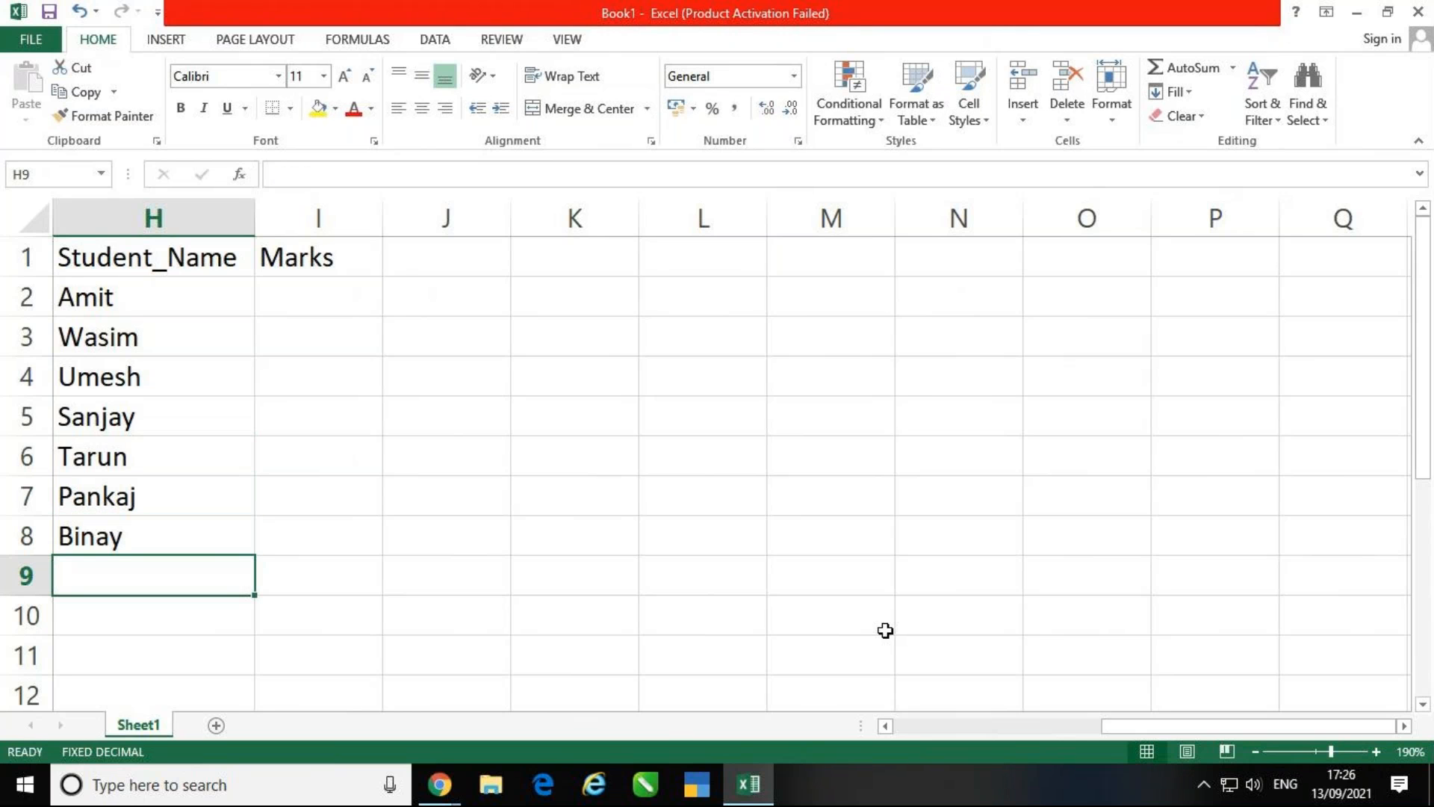
type("Sumita")
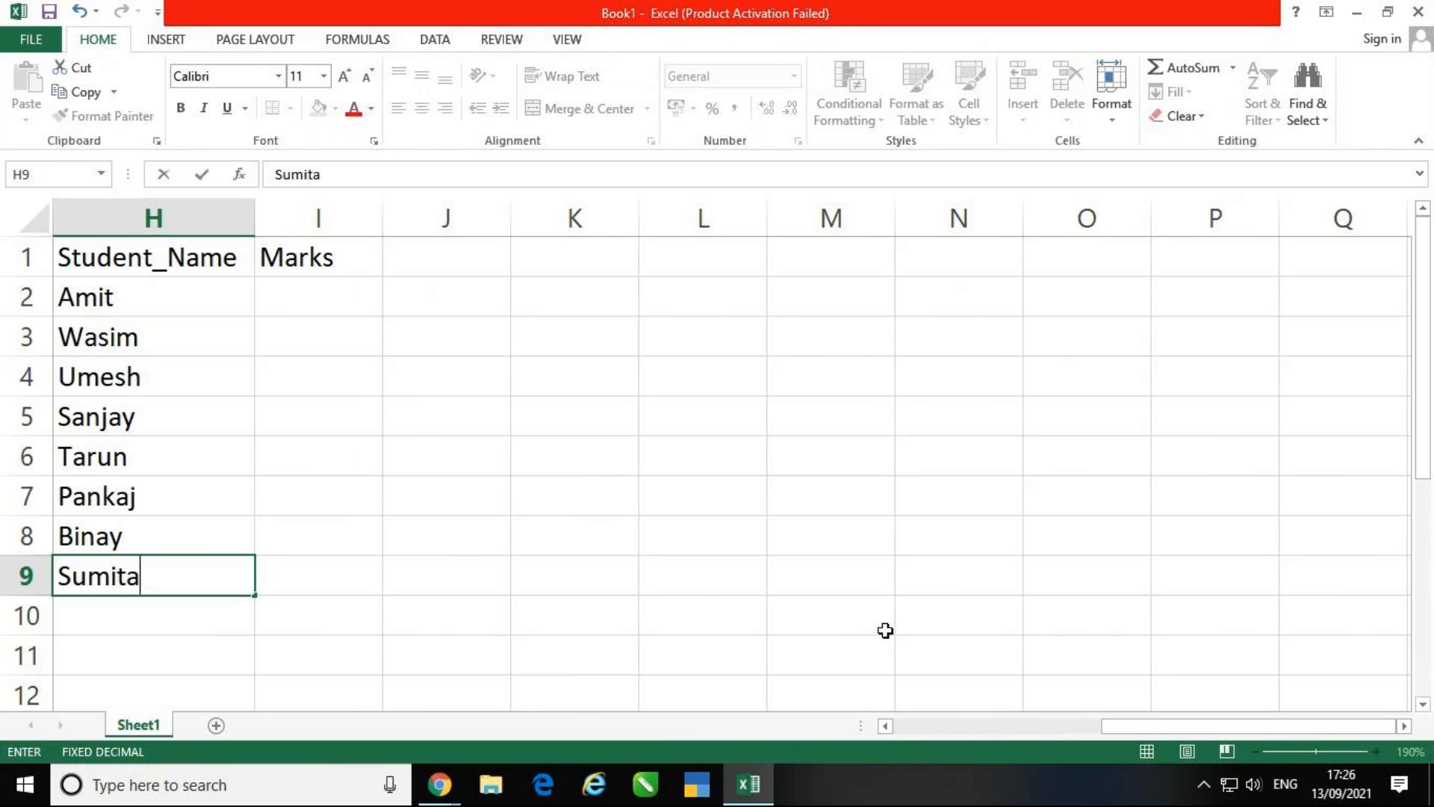
key("Return")
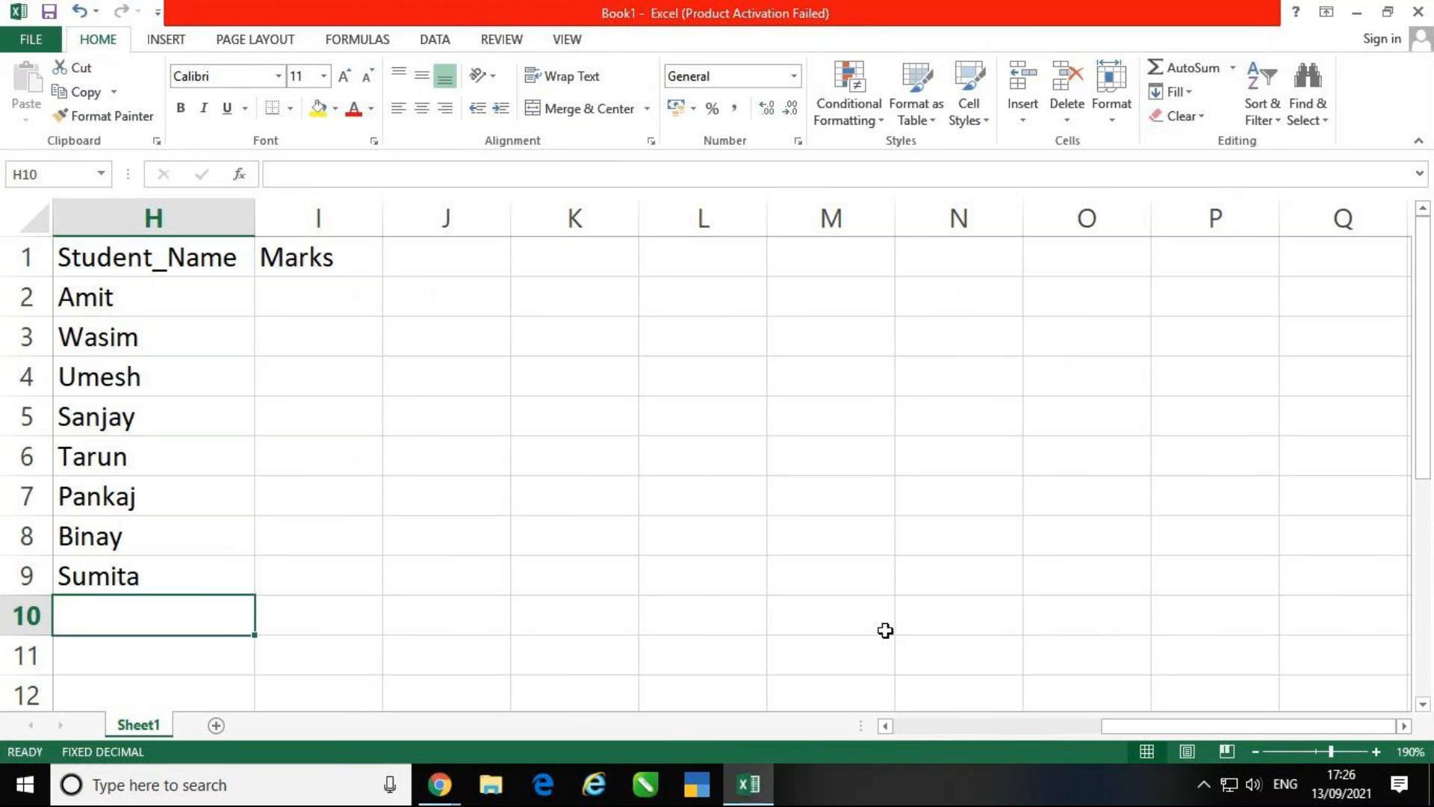
type("Samar")
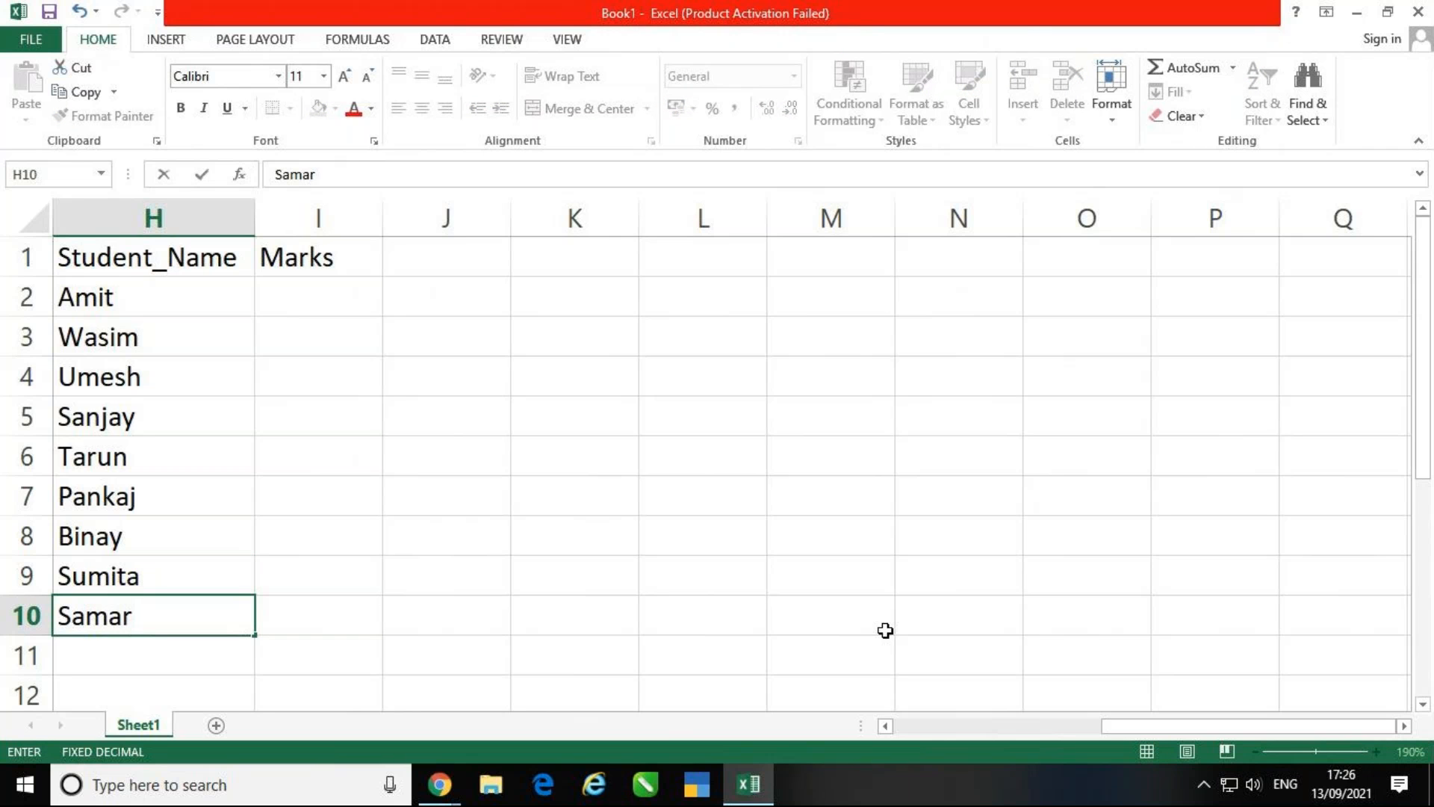
key("Return")
type("Kamal")
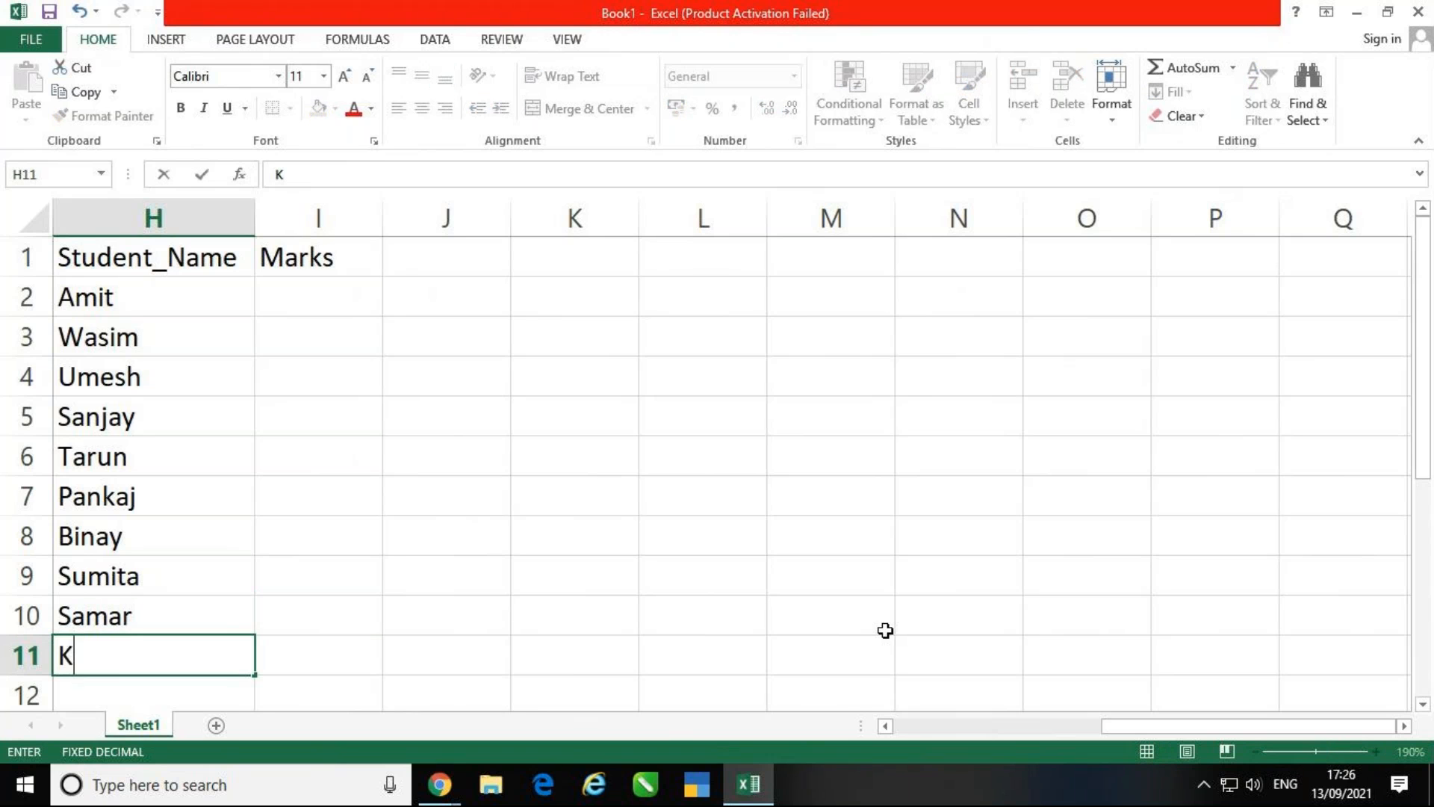
key("Tab")
- Enter the marks 45, 68, 97, 35, 48, 60 and 58 in cells I2:I8
key("Up")
key("Up")
key("Up")
key("Up")
key("Up")
key("Up")
key("Up")
key("Up")
key("Up")
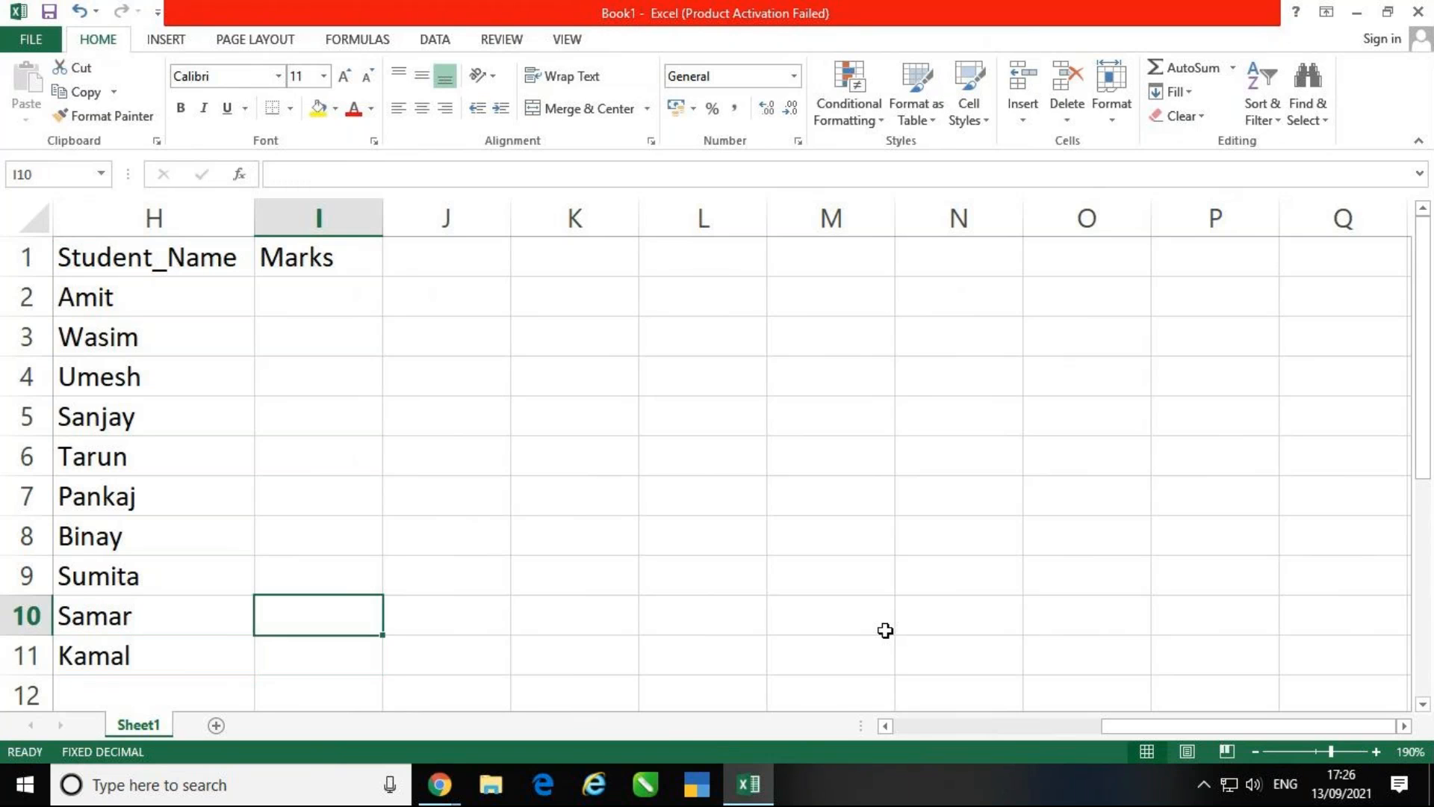
type("45")
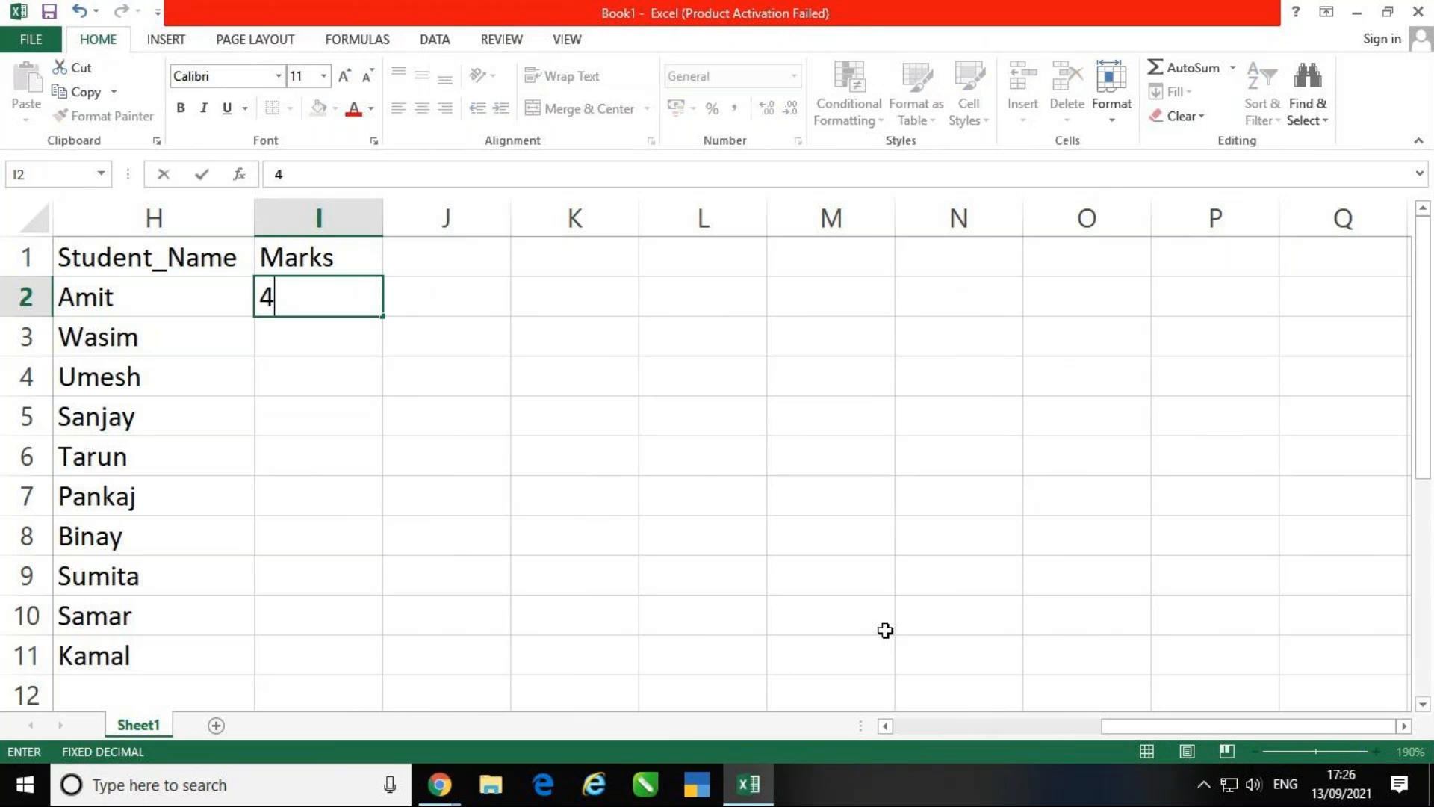
key("Return")
type("68")
key("Return")
type("97")
key("Return")
type("35")
key("Return")
type("48")
key("Return")
type("60")
key("Return")
type("58")
key("Return")
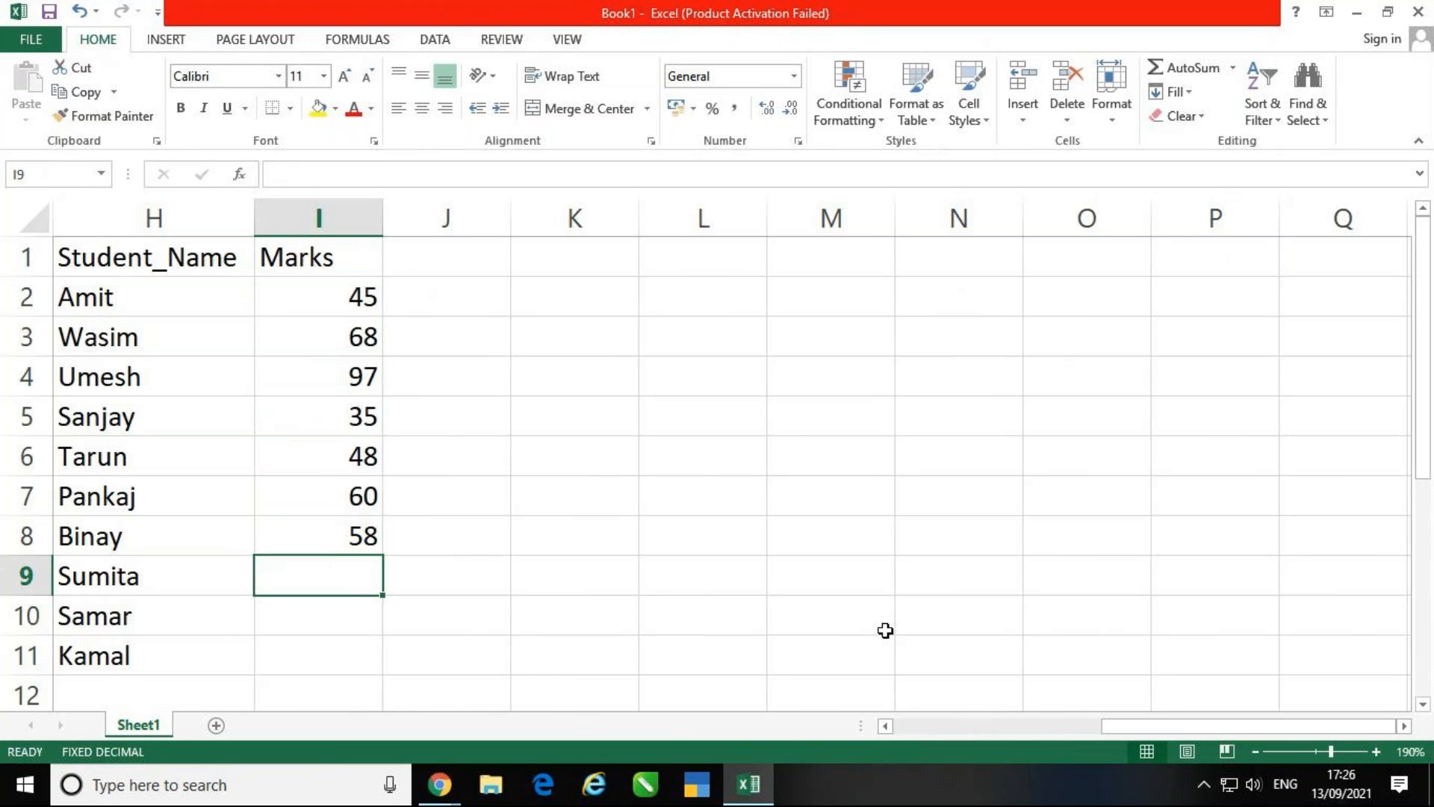
- Enter the marks 95, 48 and 70 for the last three students in cells I9:I11
type("95")
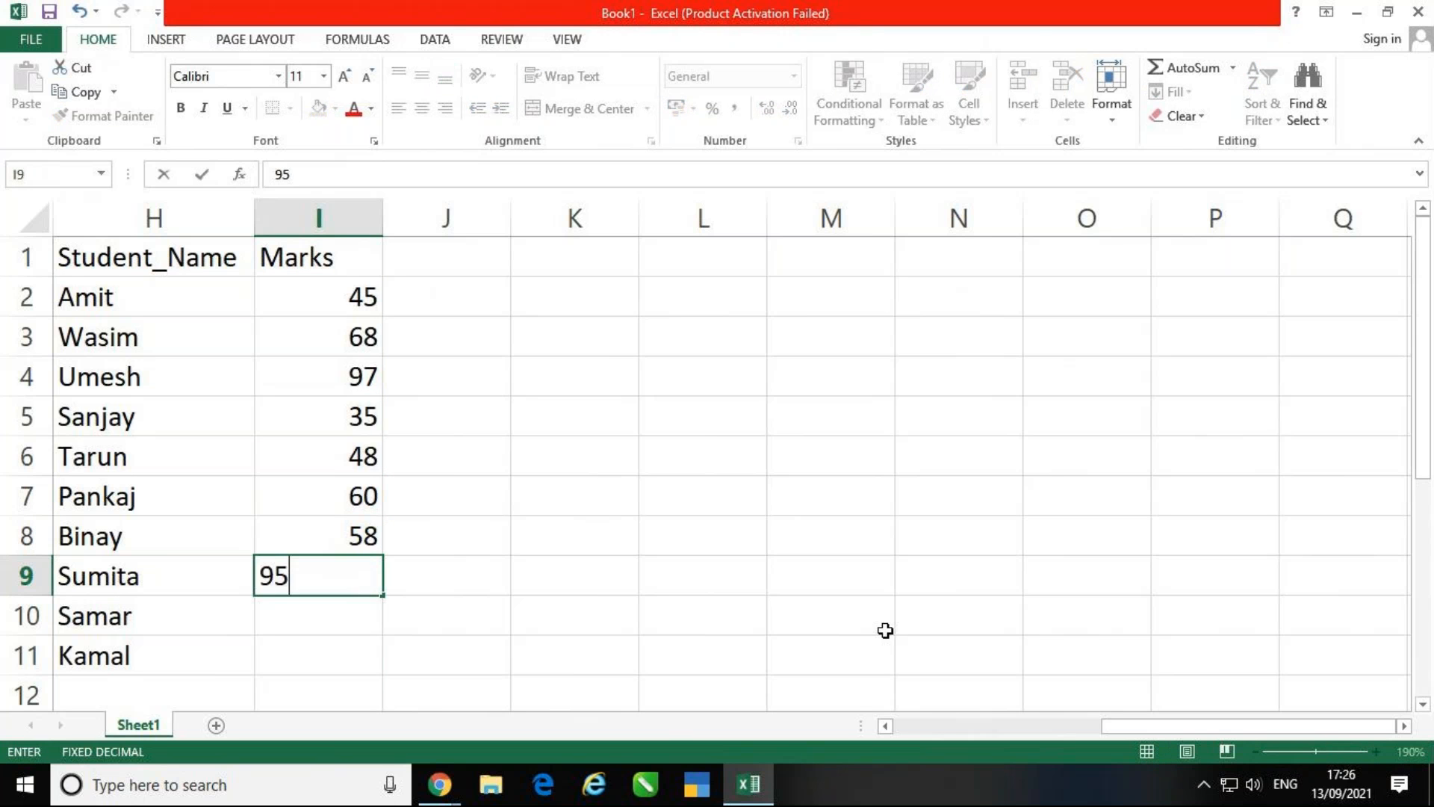
key("Return")
type("48")
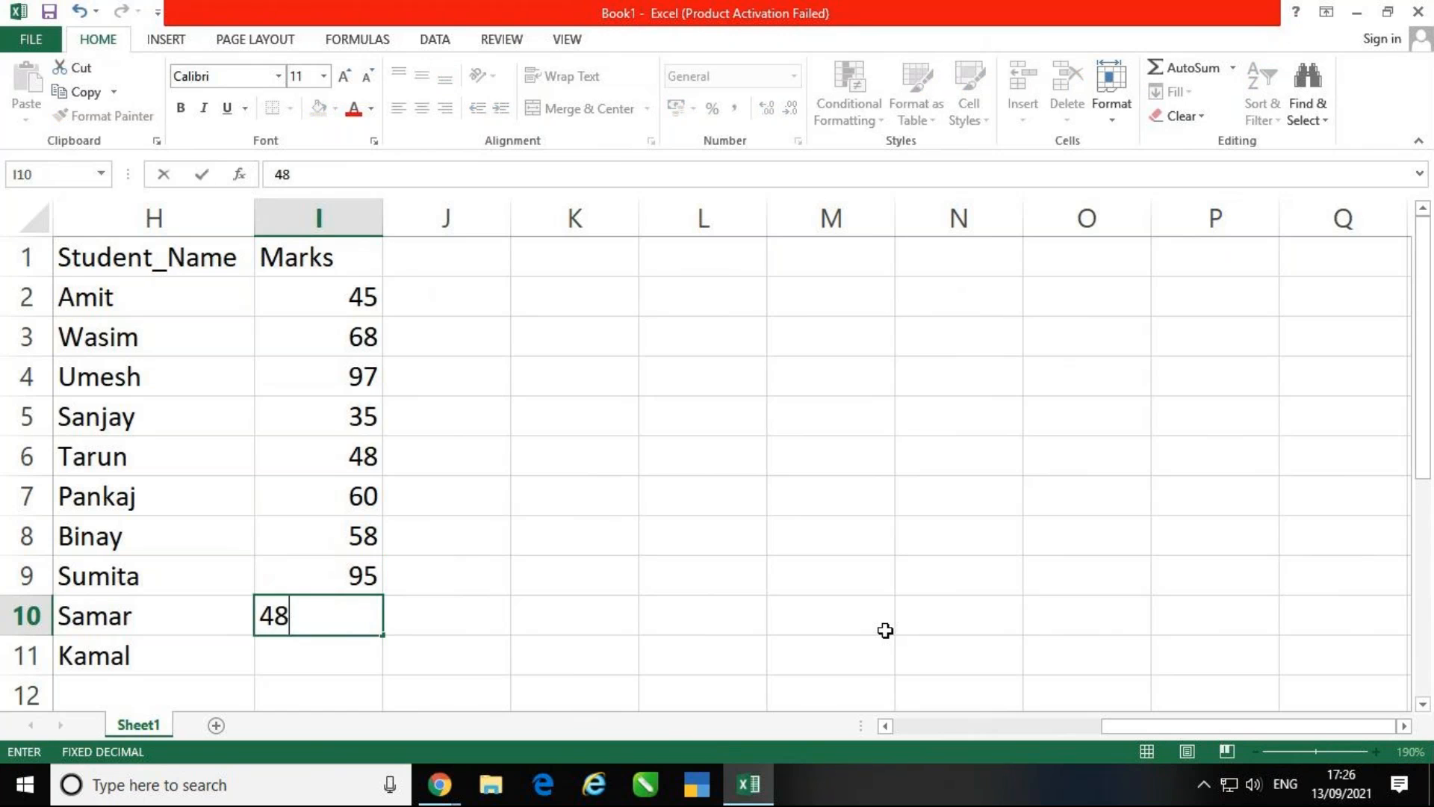
key("Return")
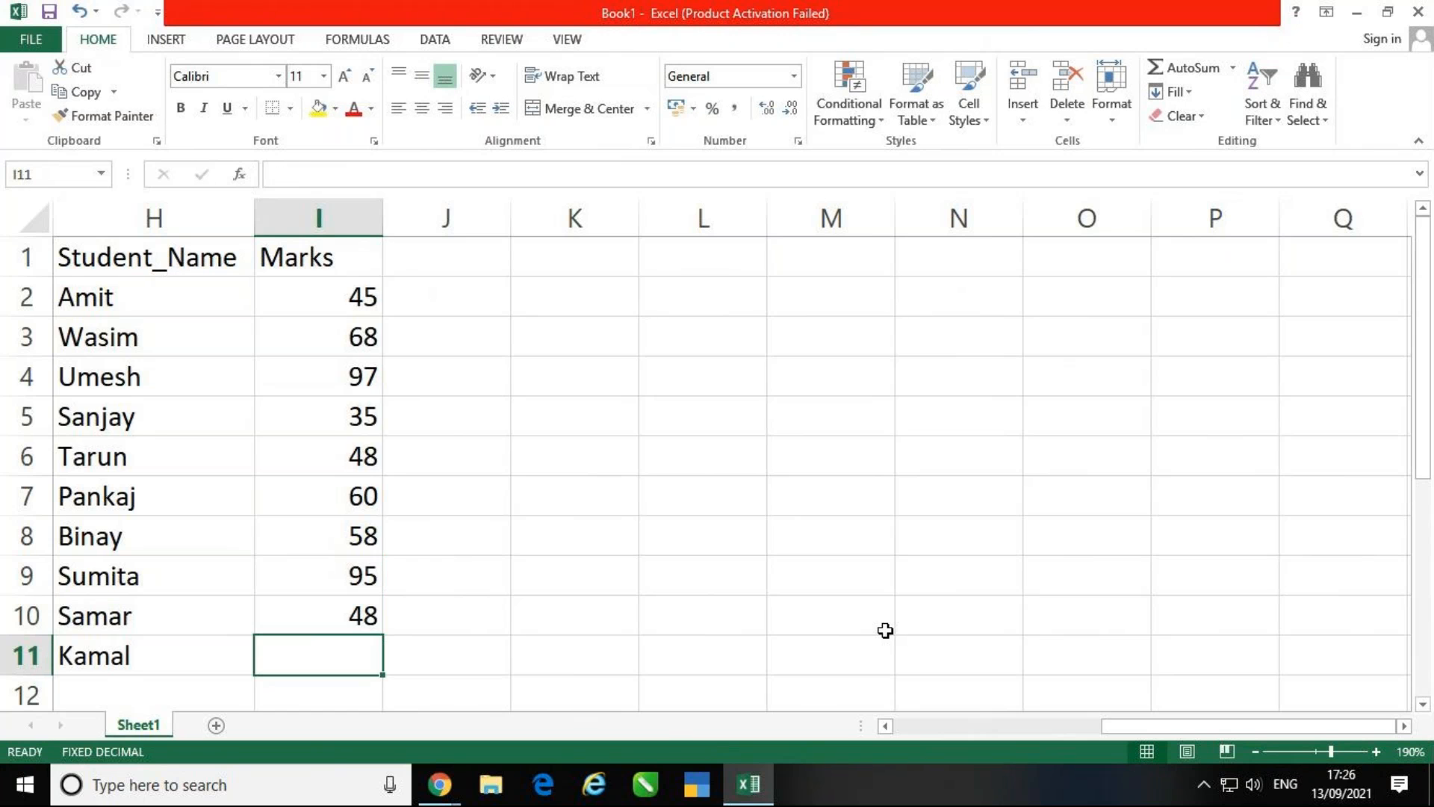
type("70")
key("Tab")
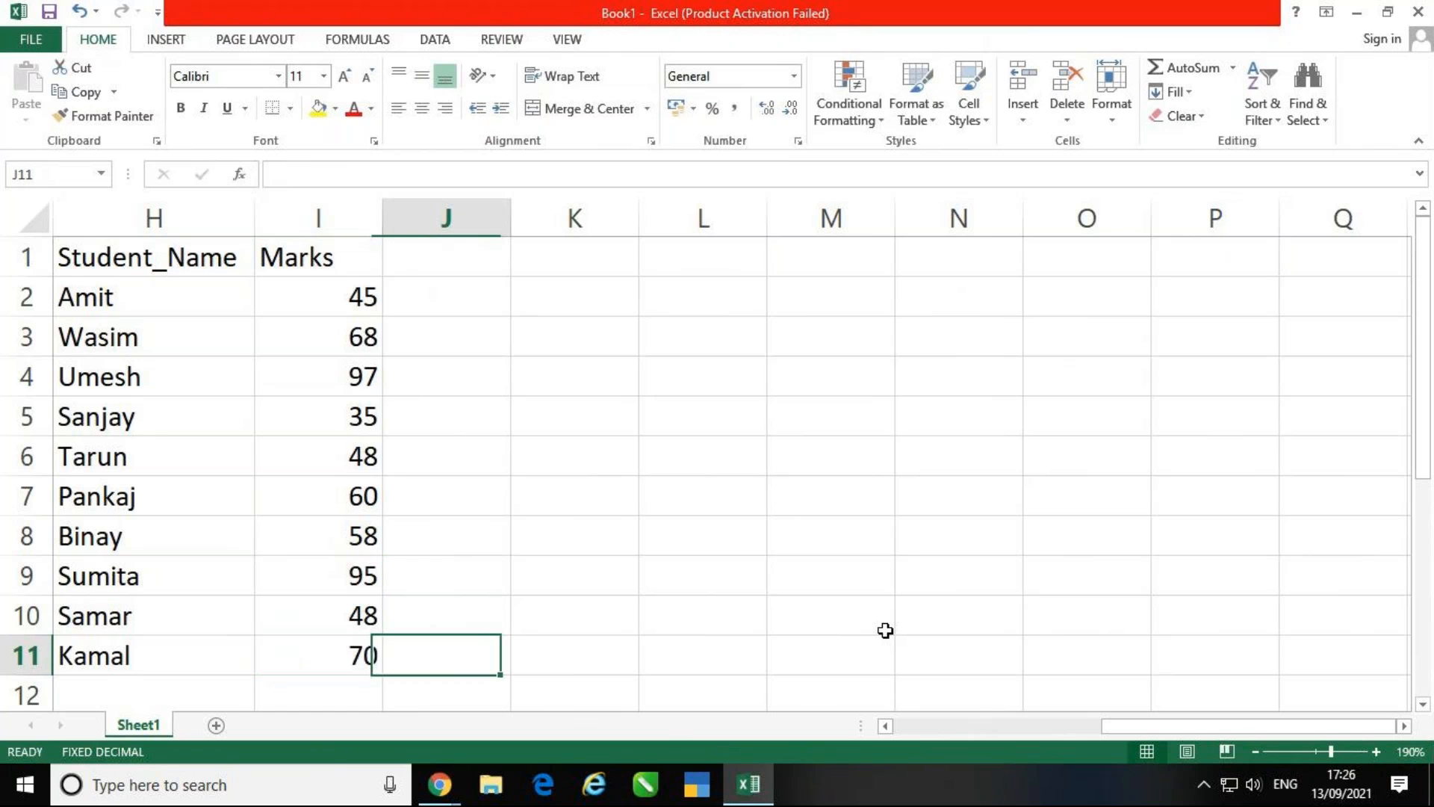
- Enter the heading Rank in cell J1
key("Up")
key("Up")
key("Up")
key("Up")
key("Up")
key("Up")
key("Up")
key("Up")
key("Up")
key("Up")
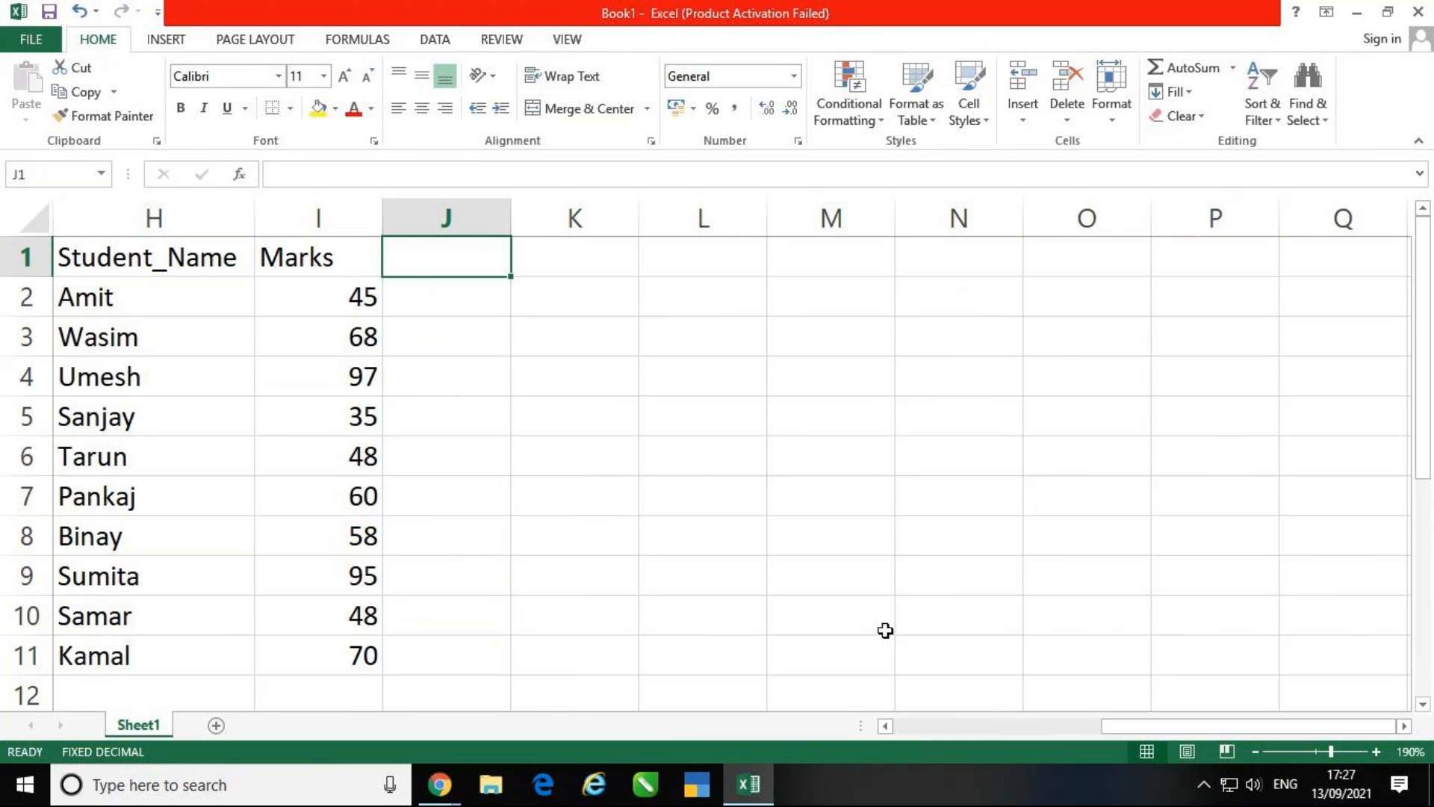
type("Rank")
key("Return")
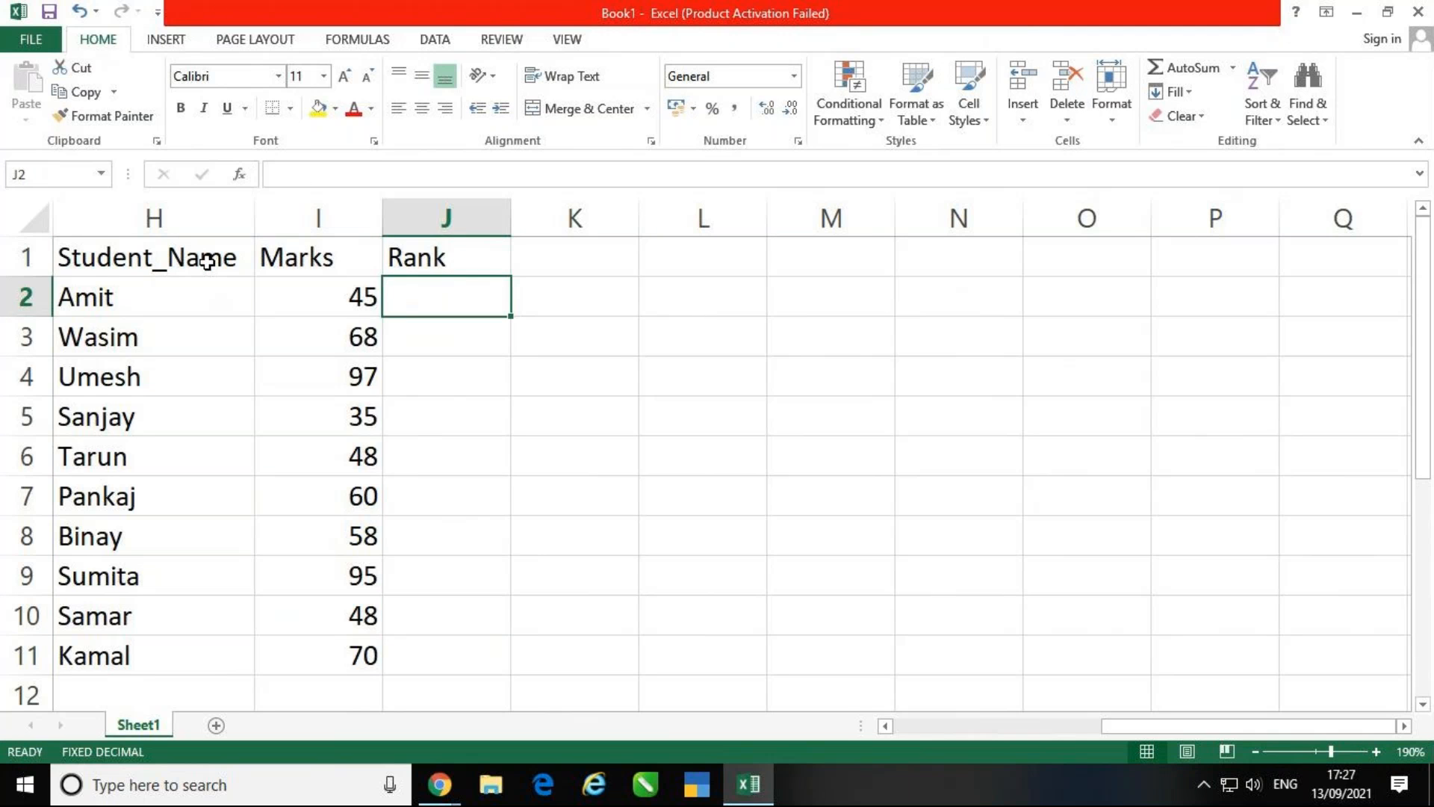
- Fill the header cells H1:J1 with a light green theme color
left_click_drag(202, 259, 394, 260)
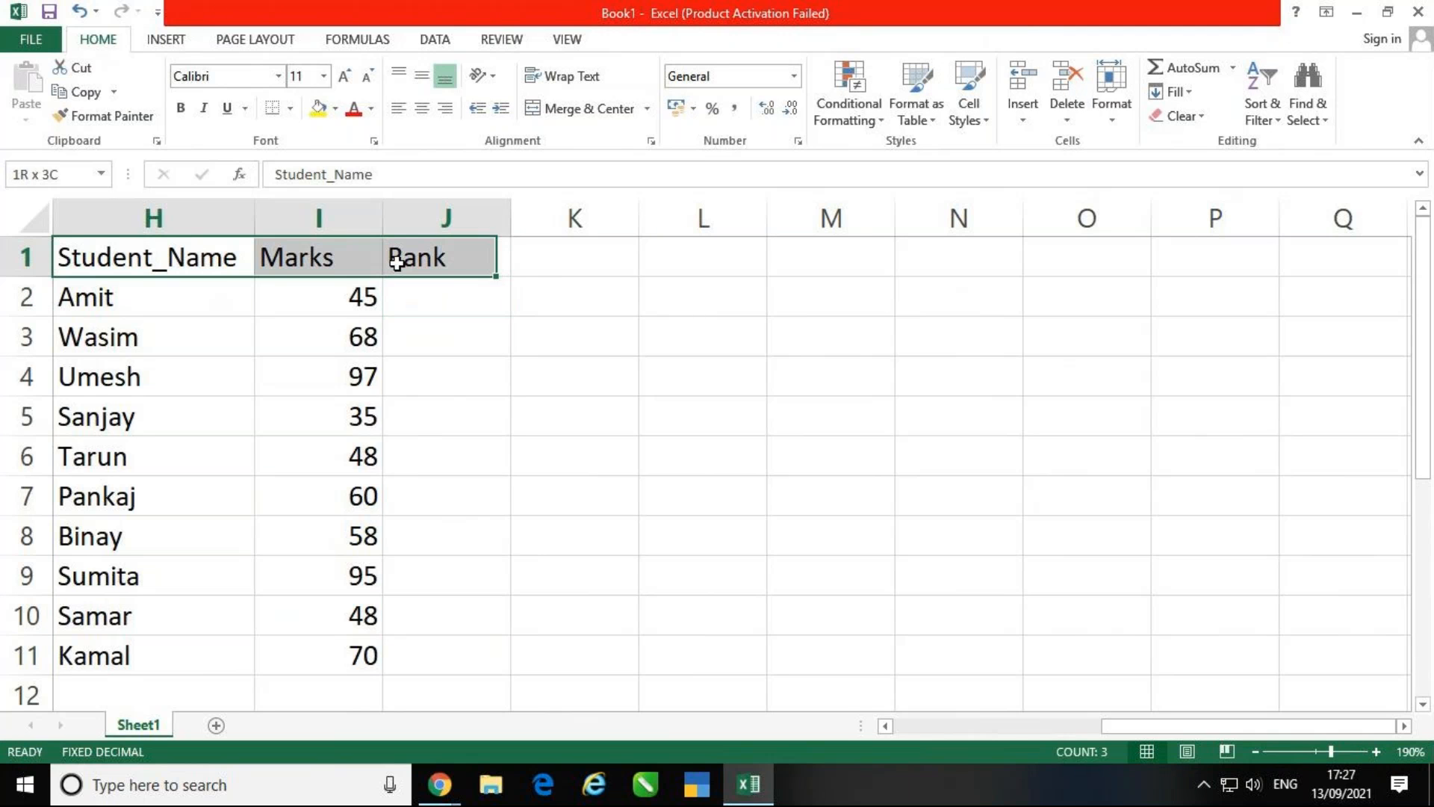
left_click(335, 110)
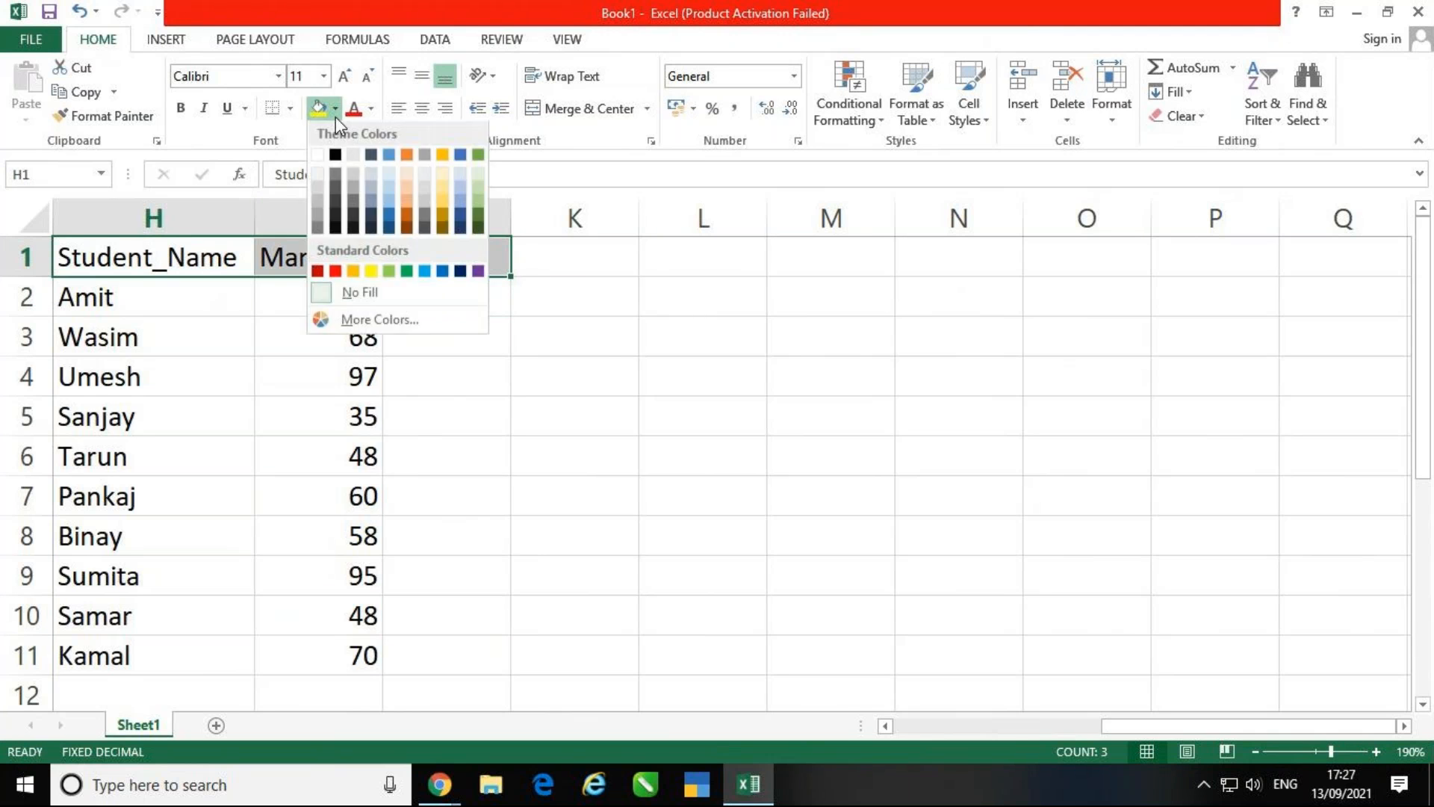
left_click(479, 190)
left_click(691, 412)
- Apply all borders to the table range H1:J11
left_click_drag(222, 265, 472, 659)
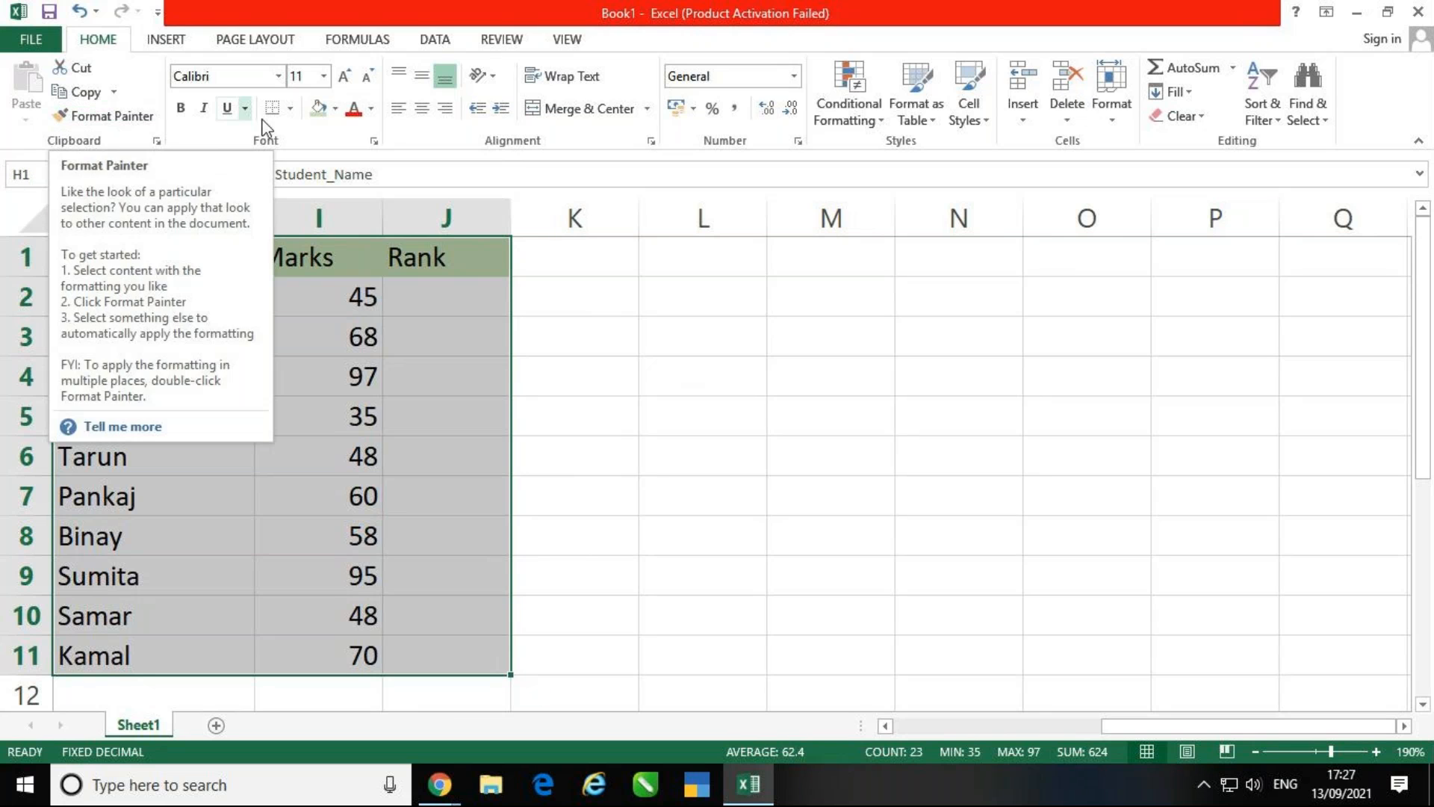
left_click(289, 108)
left_click(297, 287)
left_click(839, 336)
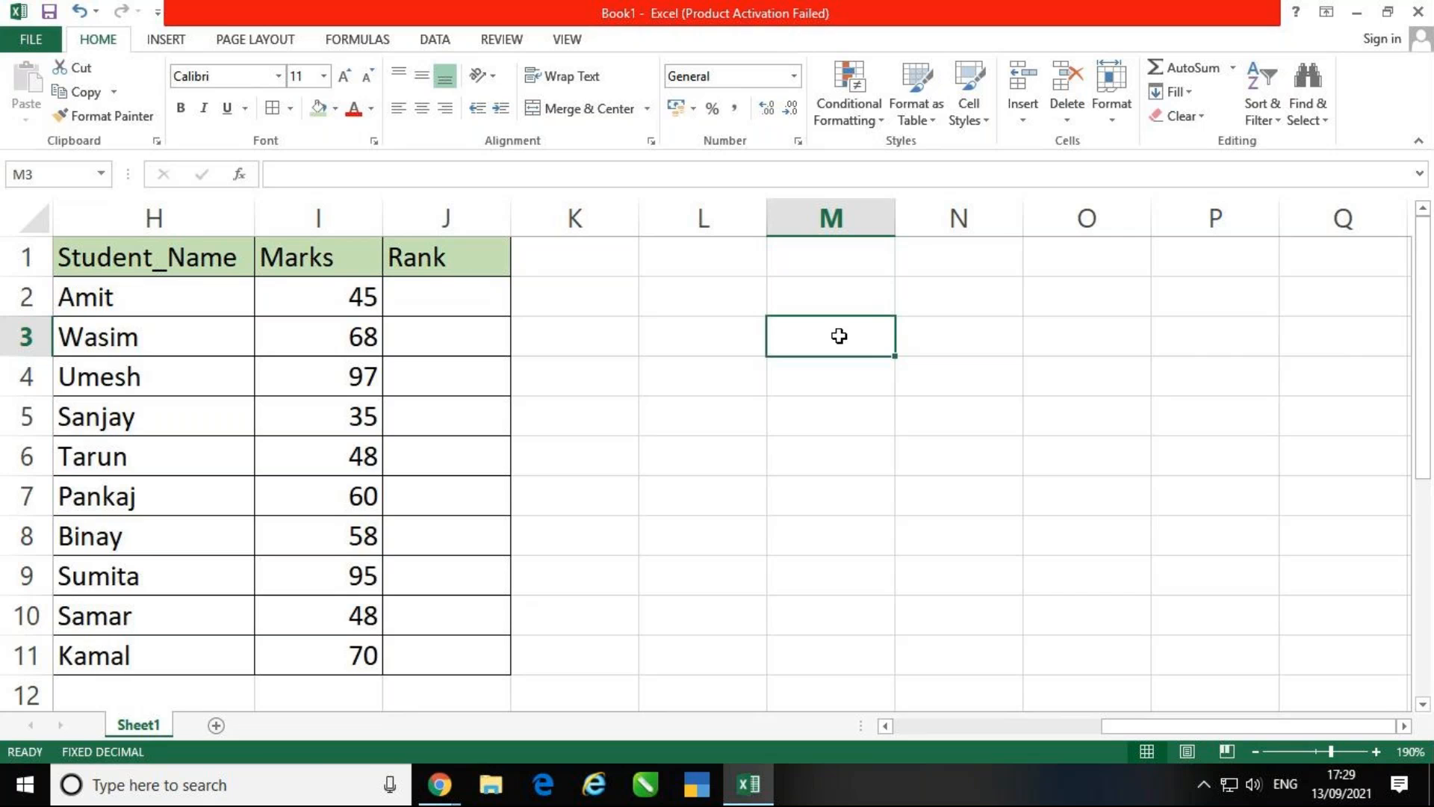
left_click_drag(200, 310, 401, 312)
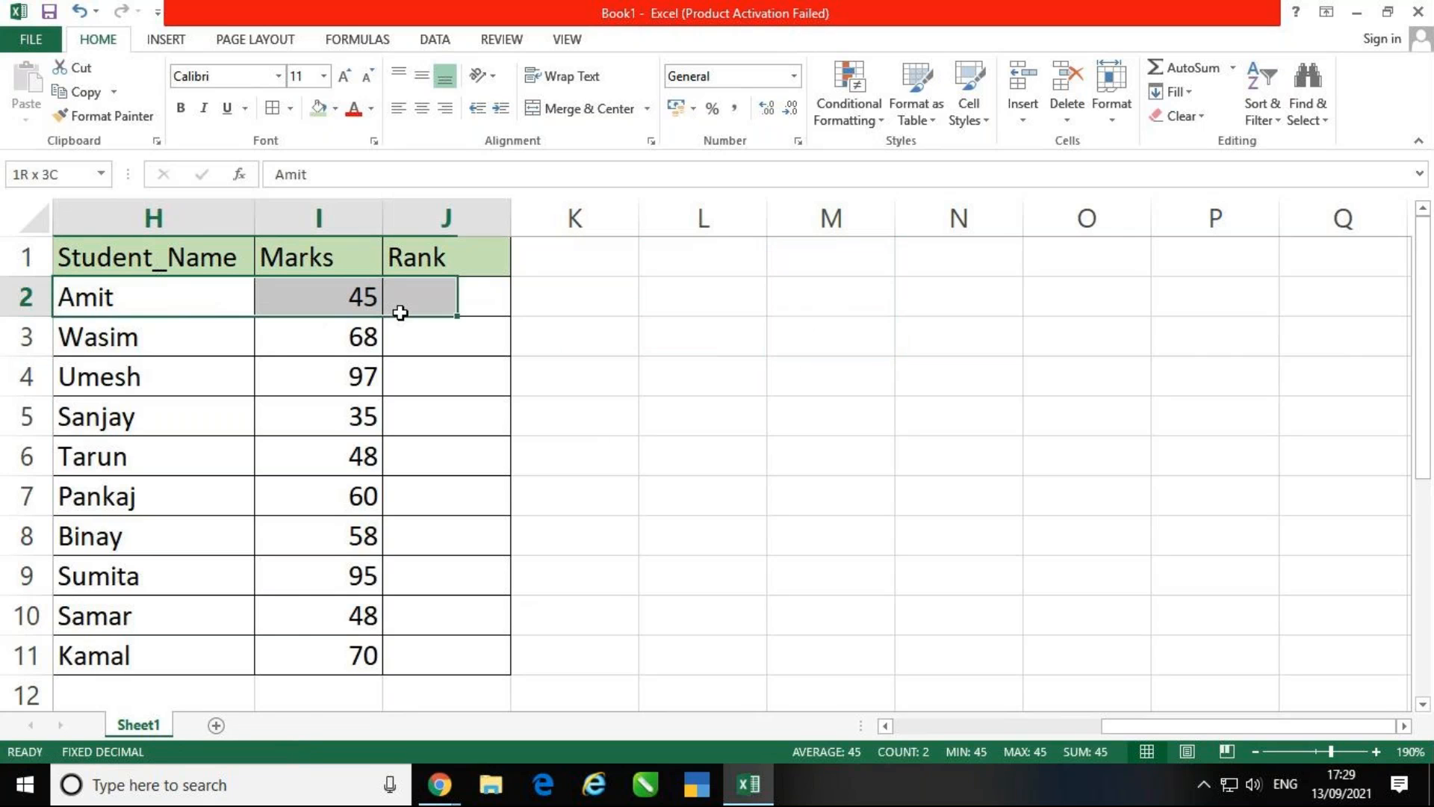
left_click(698, 449)
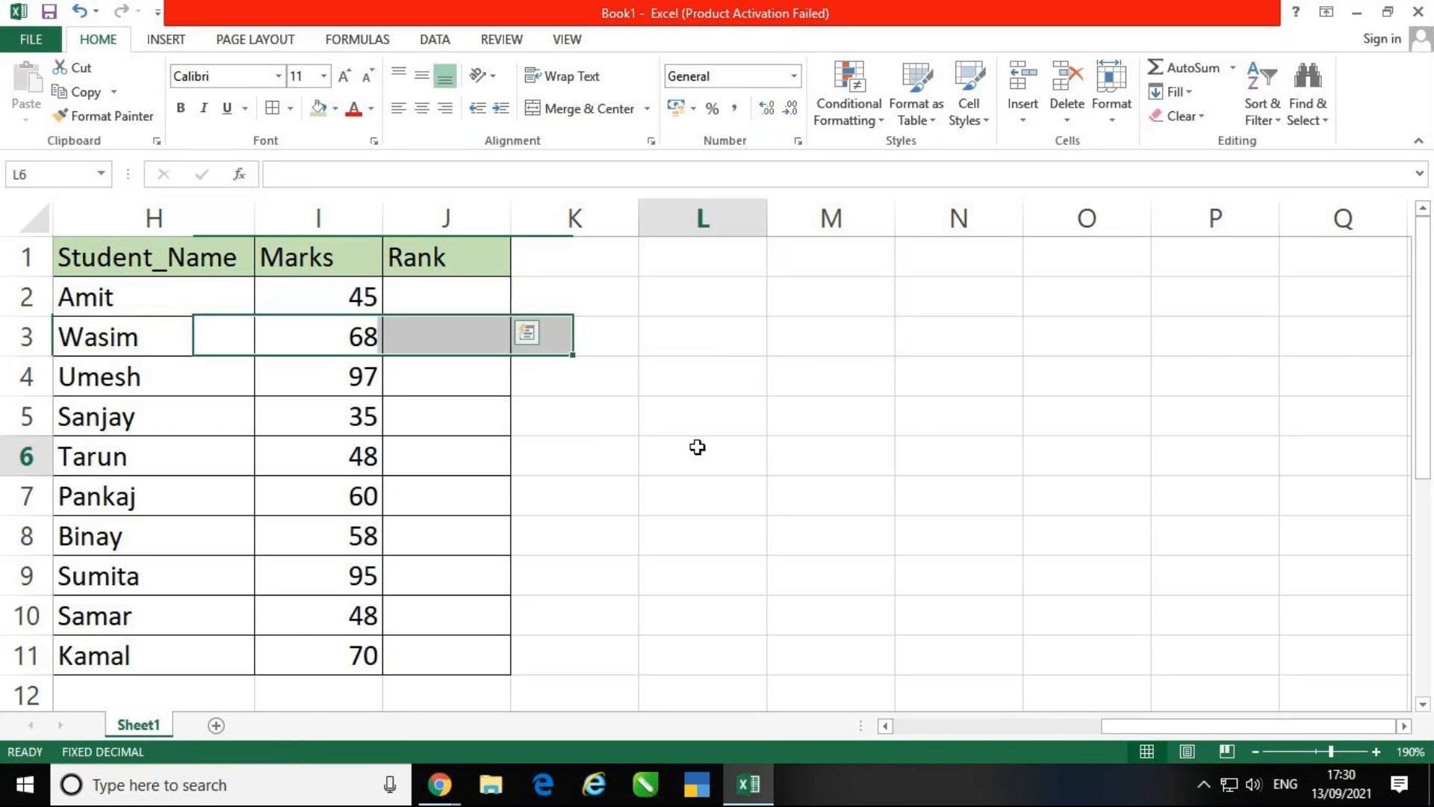
left_click_drag(361, 296, 368, 655)
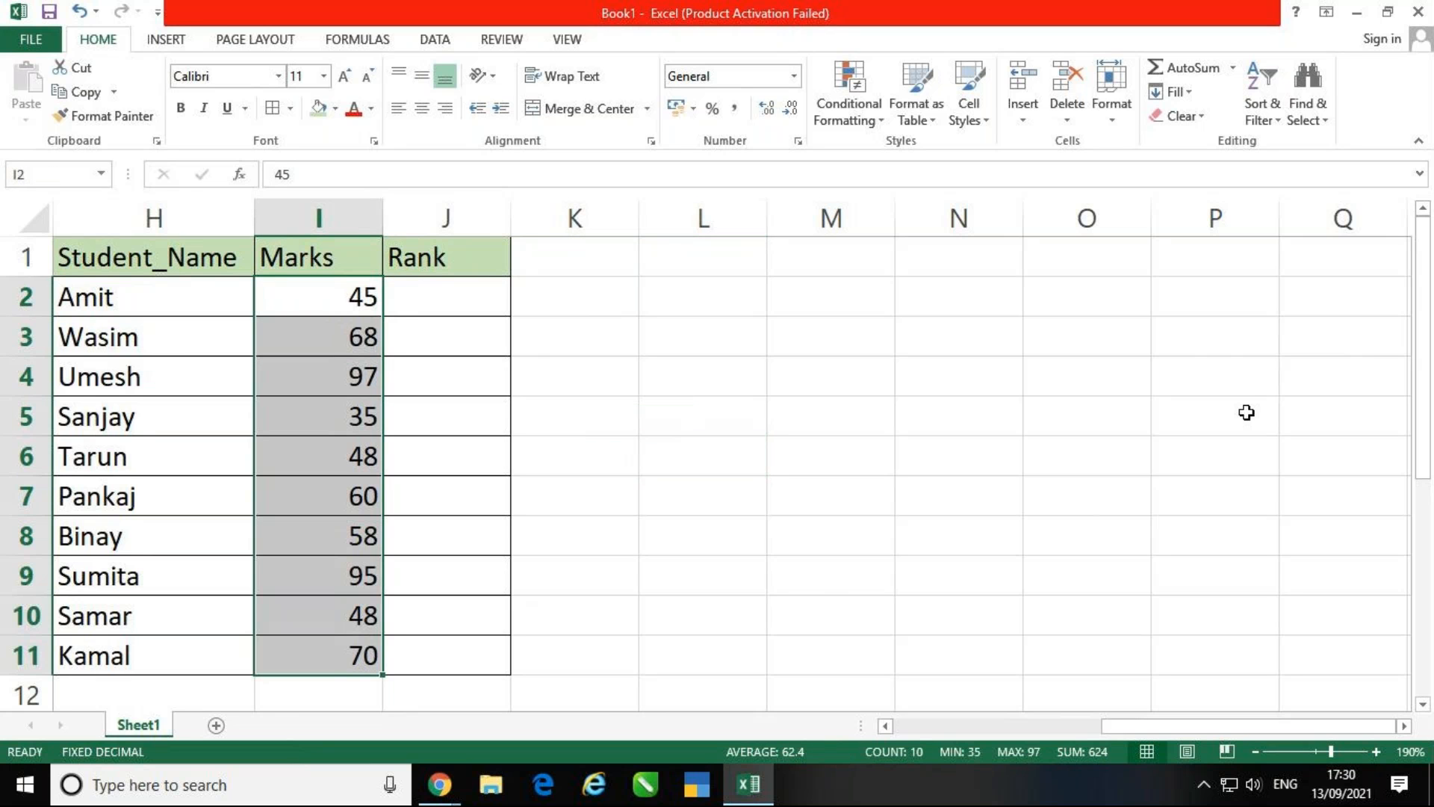
left_click(1243, 407)
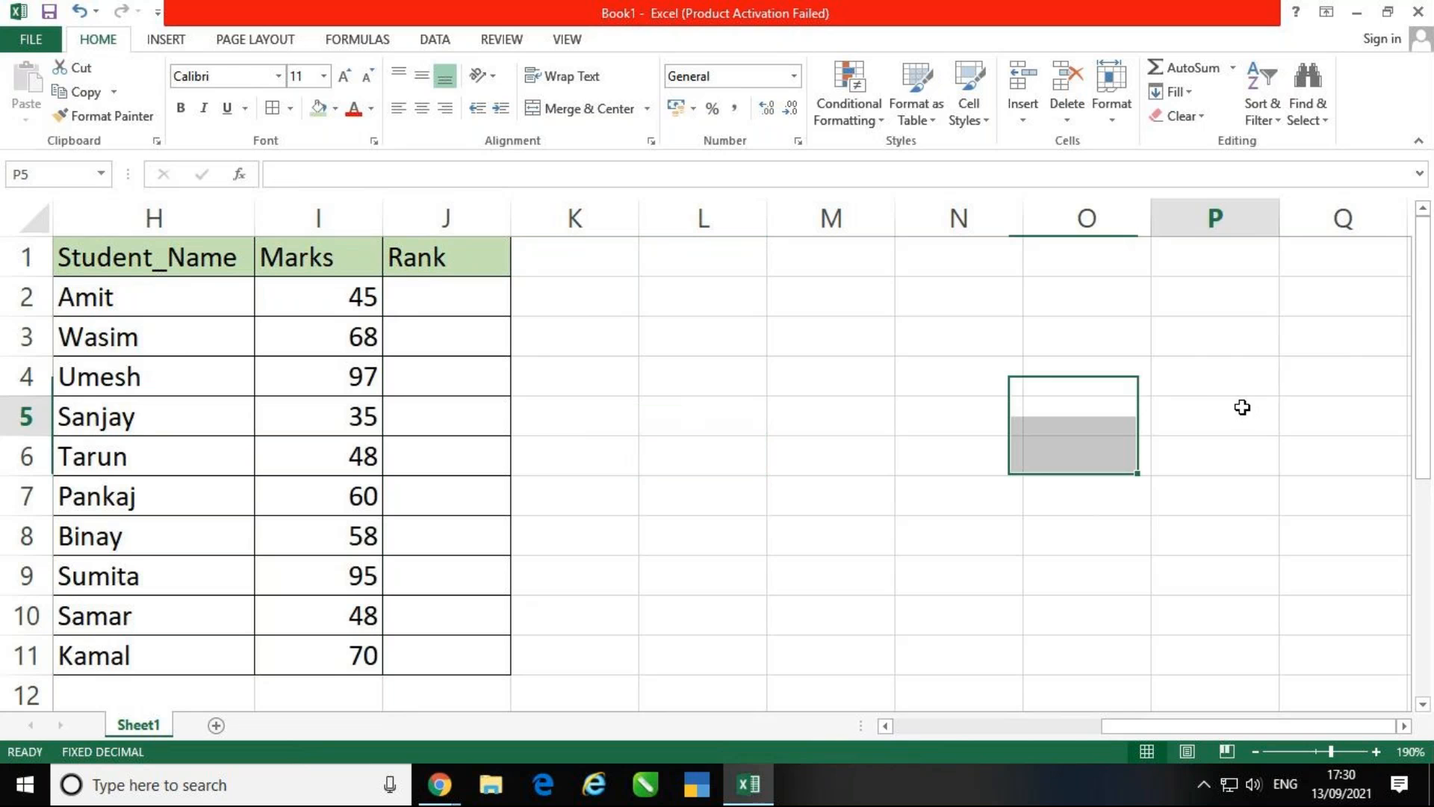
- Widen the Marks and Rank columns, I and J, of the student table
left_click(479, 305)
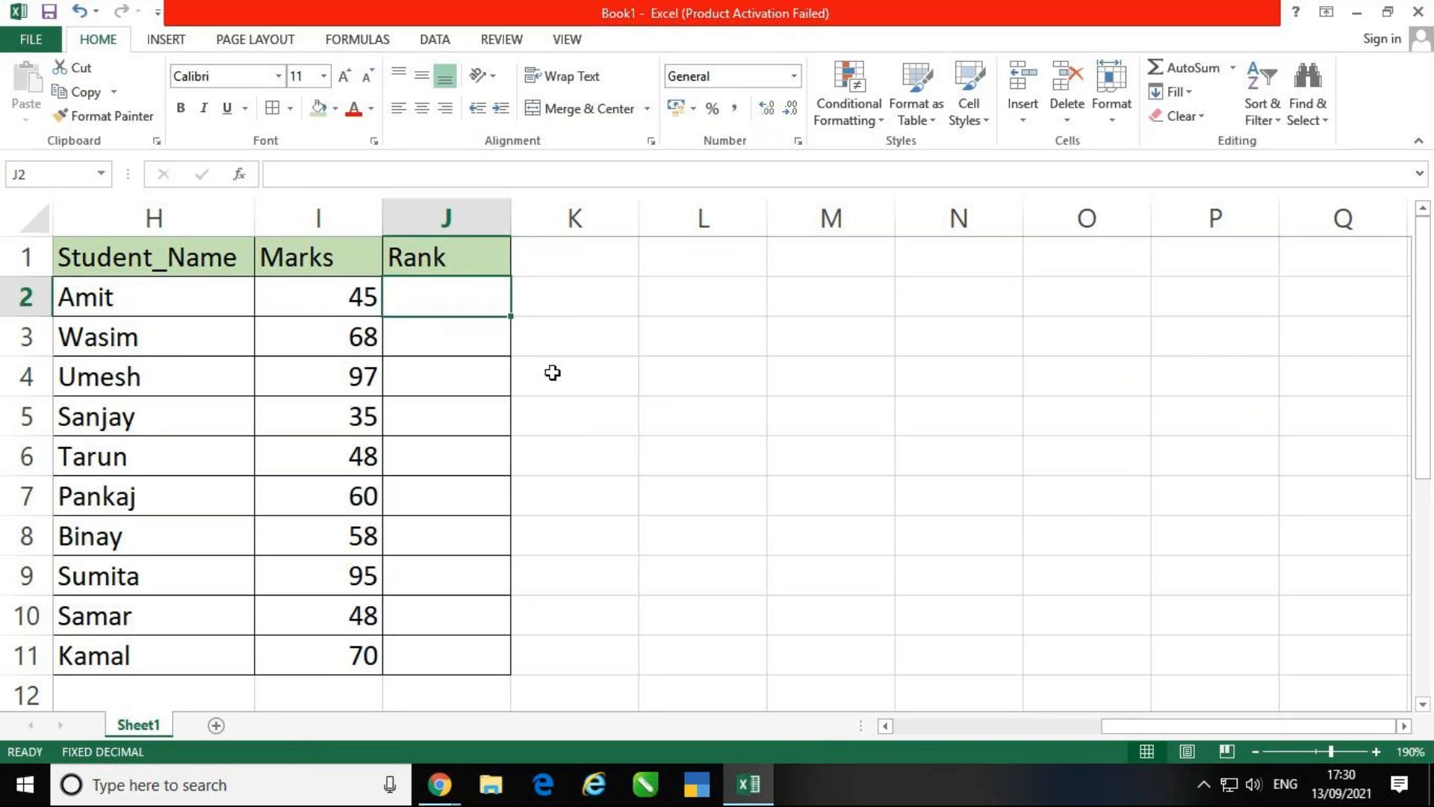
left_click_drag(333, 218, 418, 221)
left_click_drag(389, 222, 415, 222)
left_click(792, 419)
left_click(550, 307)
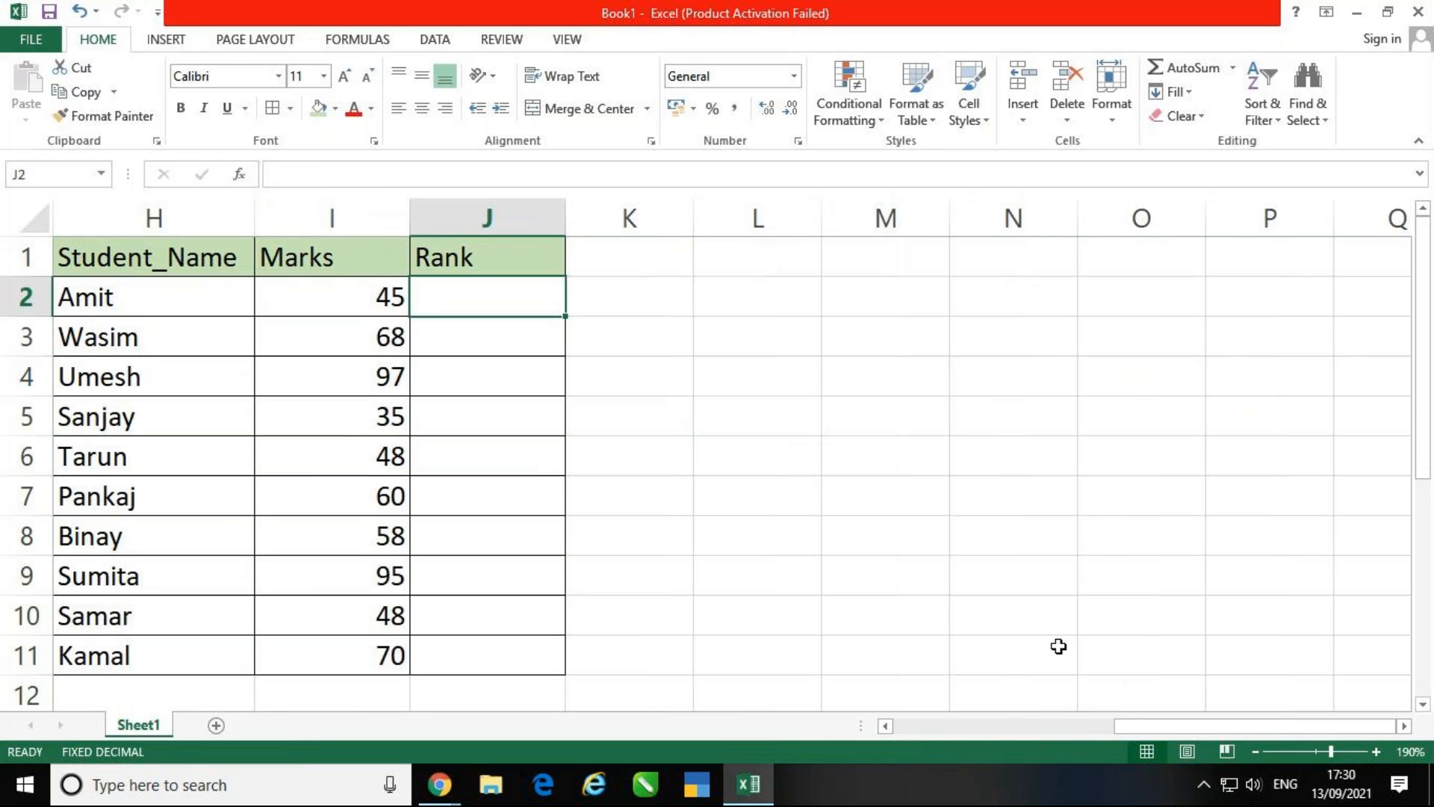
left_click(362, 47)
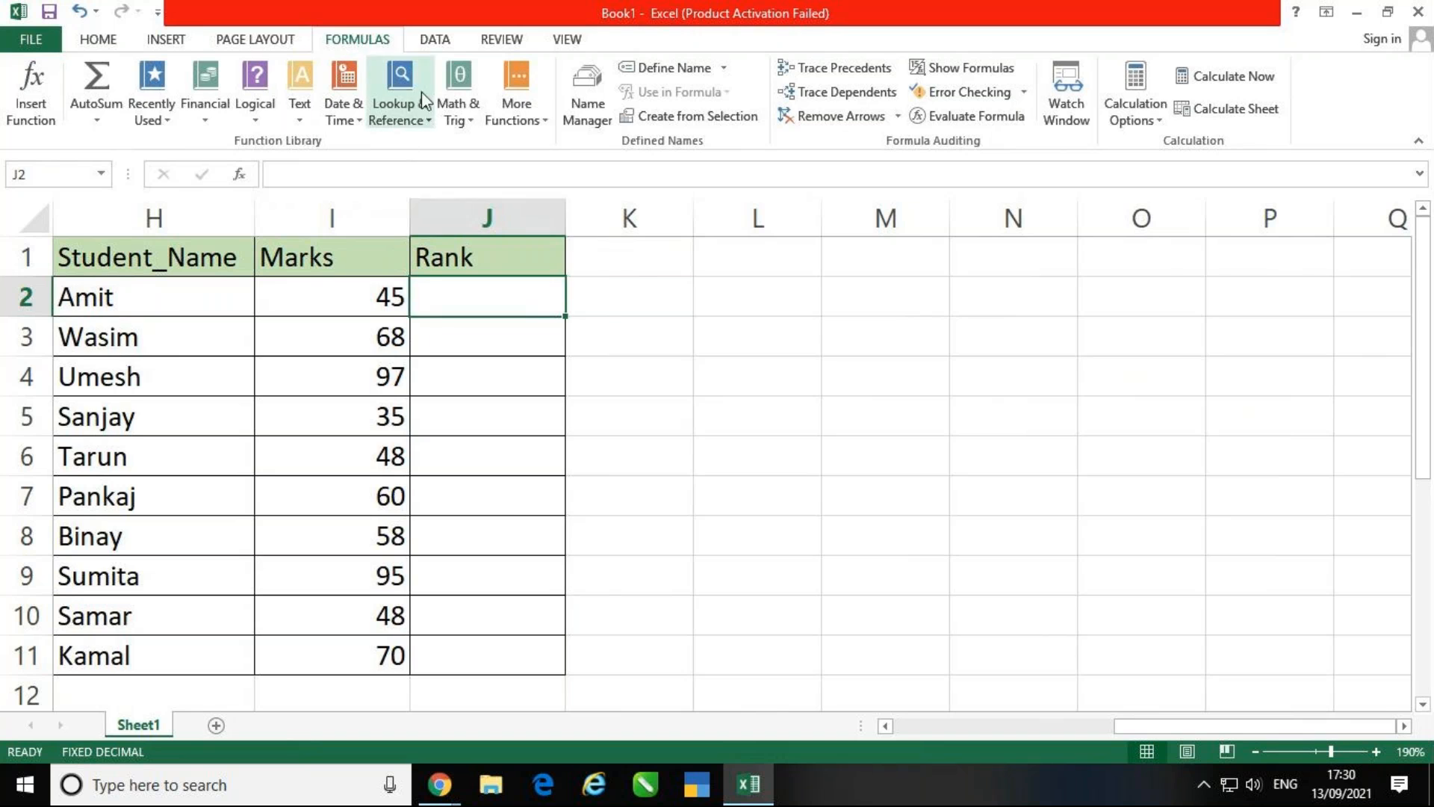
left_click(457, 105)
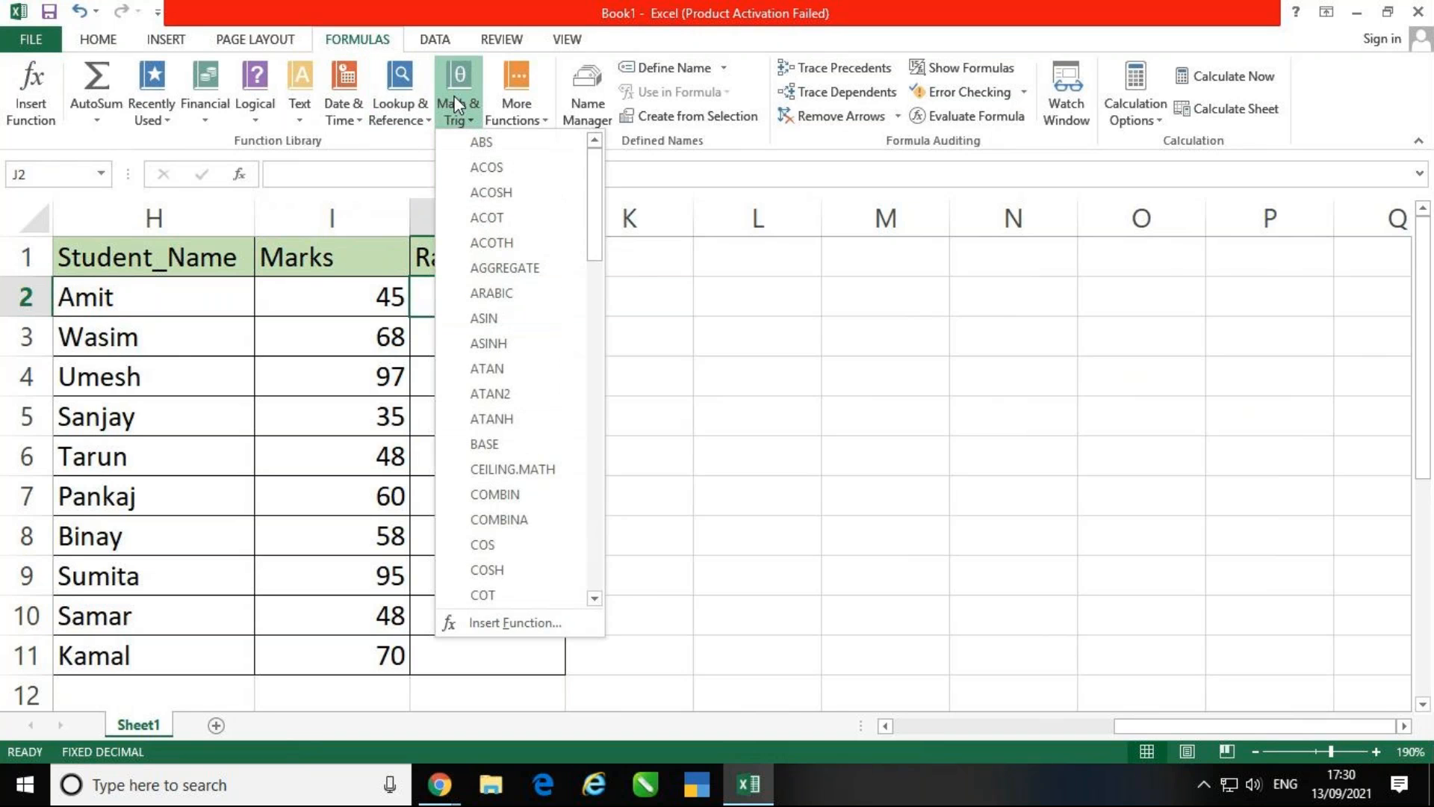
scroll(506, 247, "down", 7)
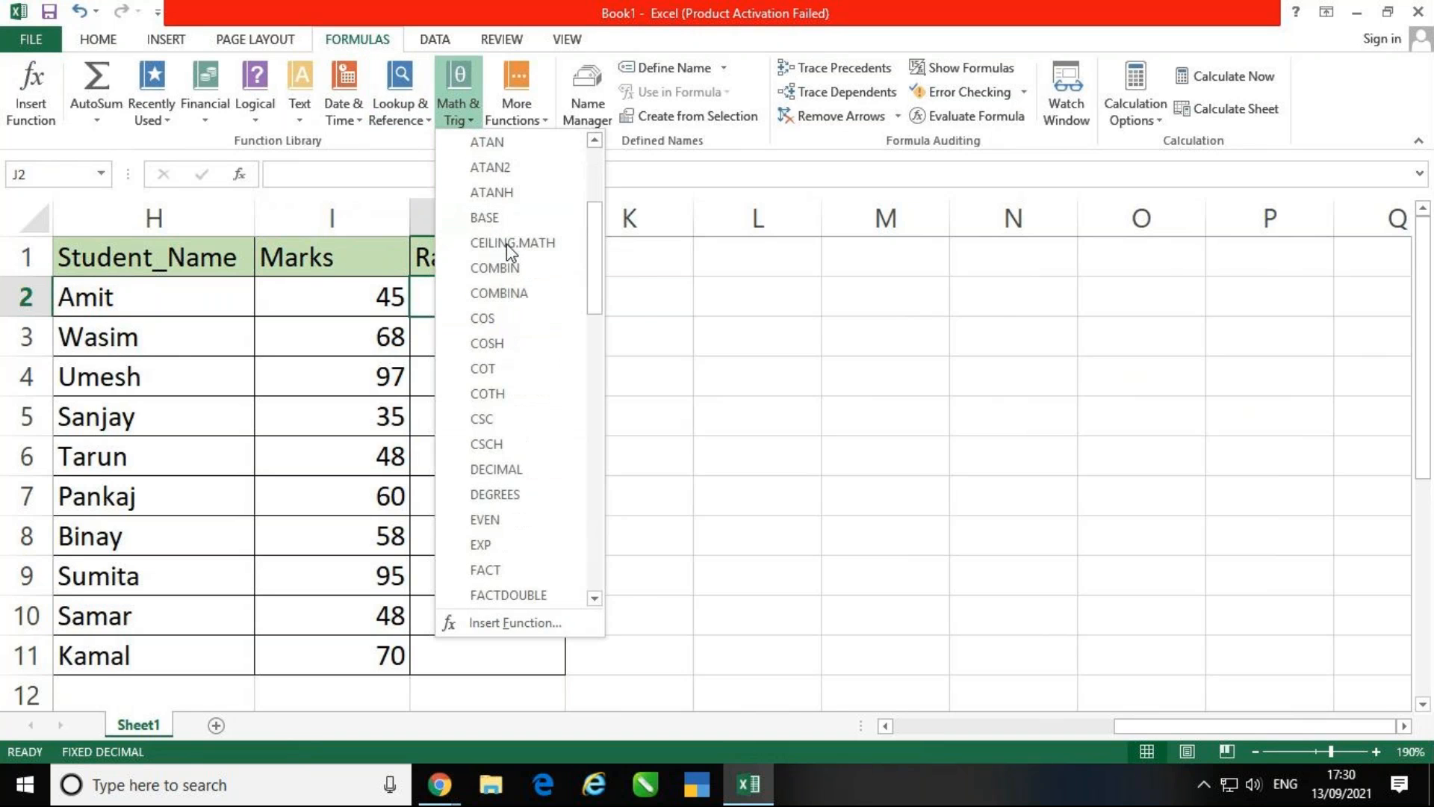
scroll(508, 247, "down", 6)
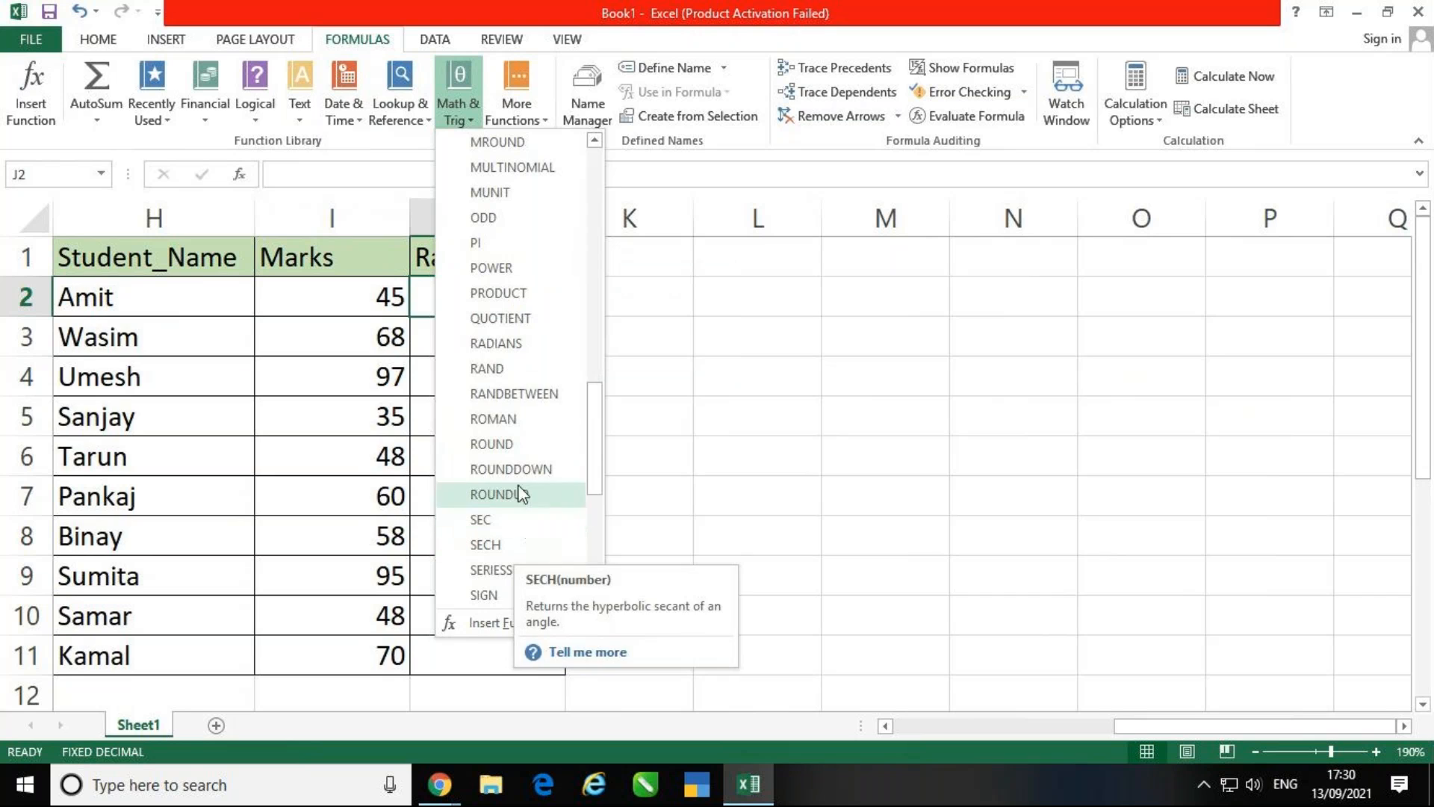
left_click(837, 469)
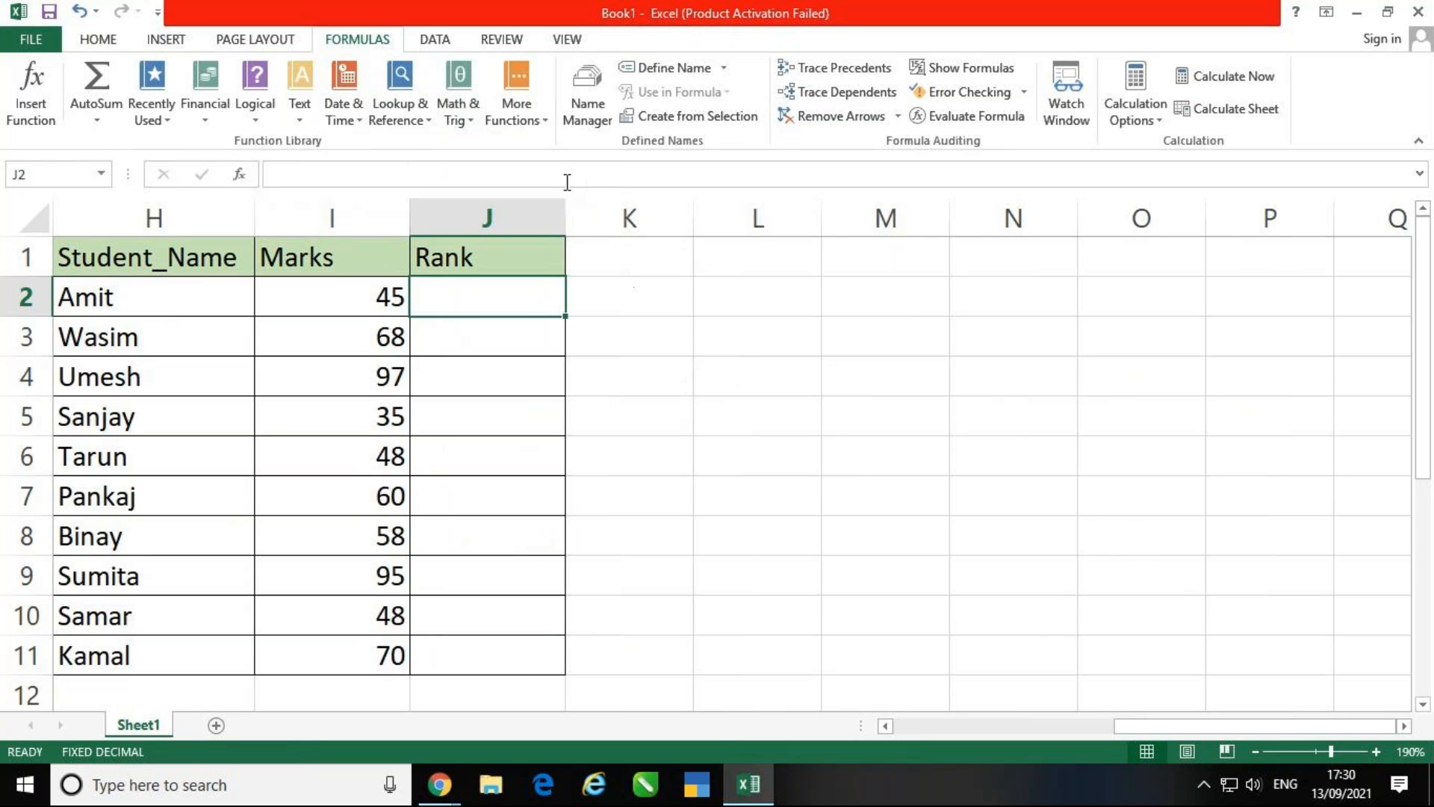
- Insert the statistical function RANK.EQ in cell J2 with I2 as Number and I2:I11 as Ref
left_click(531, 121)
mouse_move(544, 142)
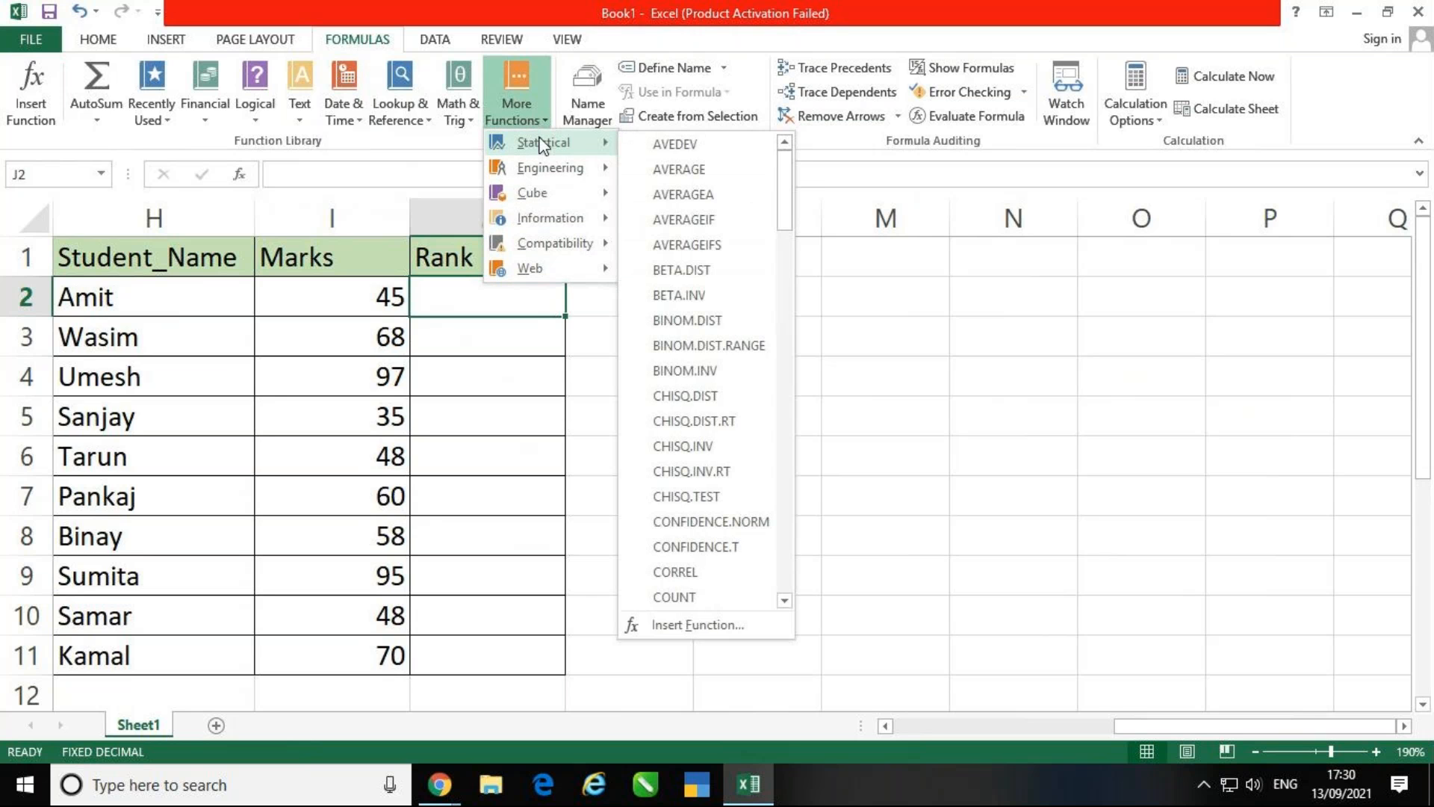
scroll(725, 407, "down", 3)
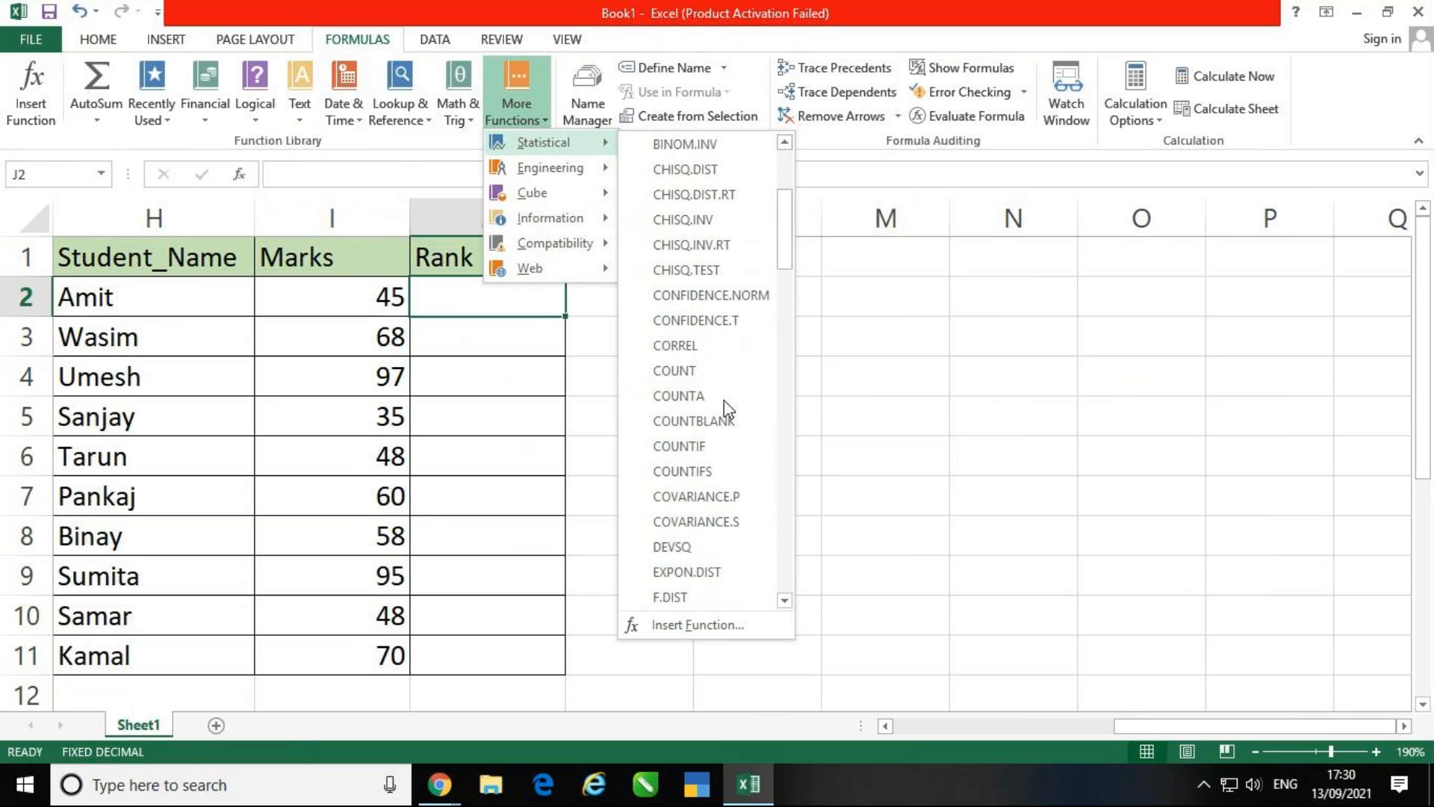
scroll(727, 409, "down", 4)
scroll(725, 407, "down", 9)
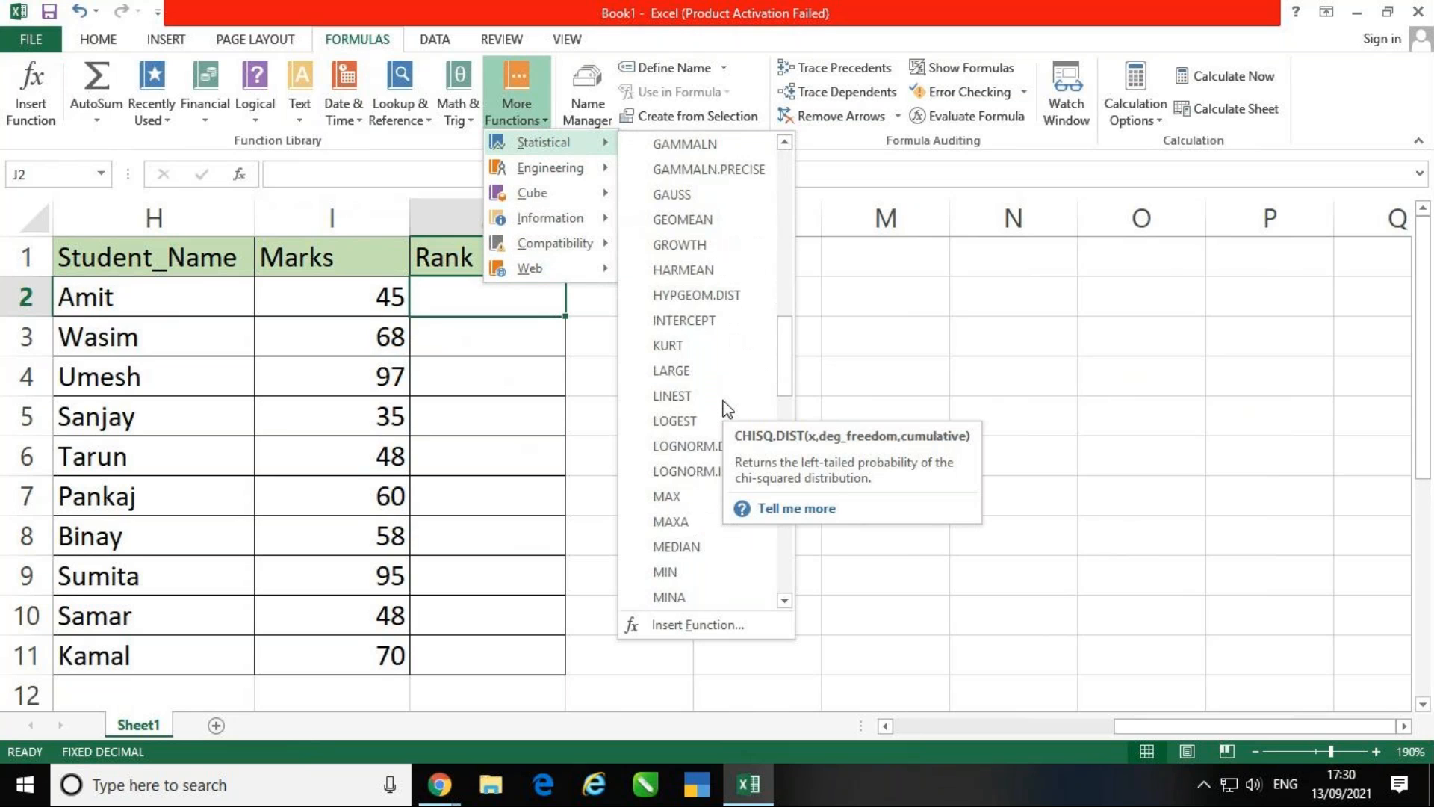
scroll(725, 407, "down", 7)
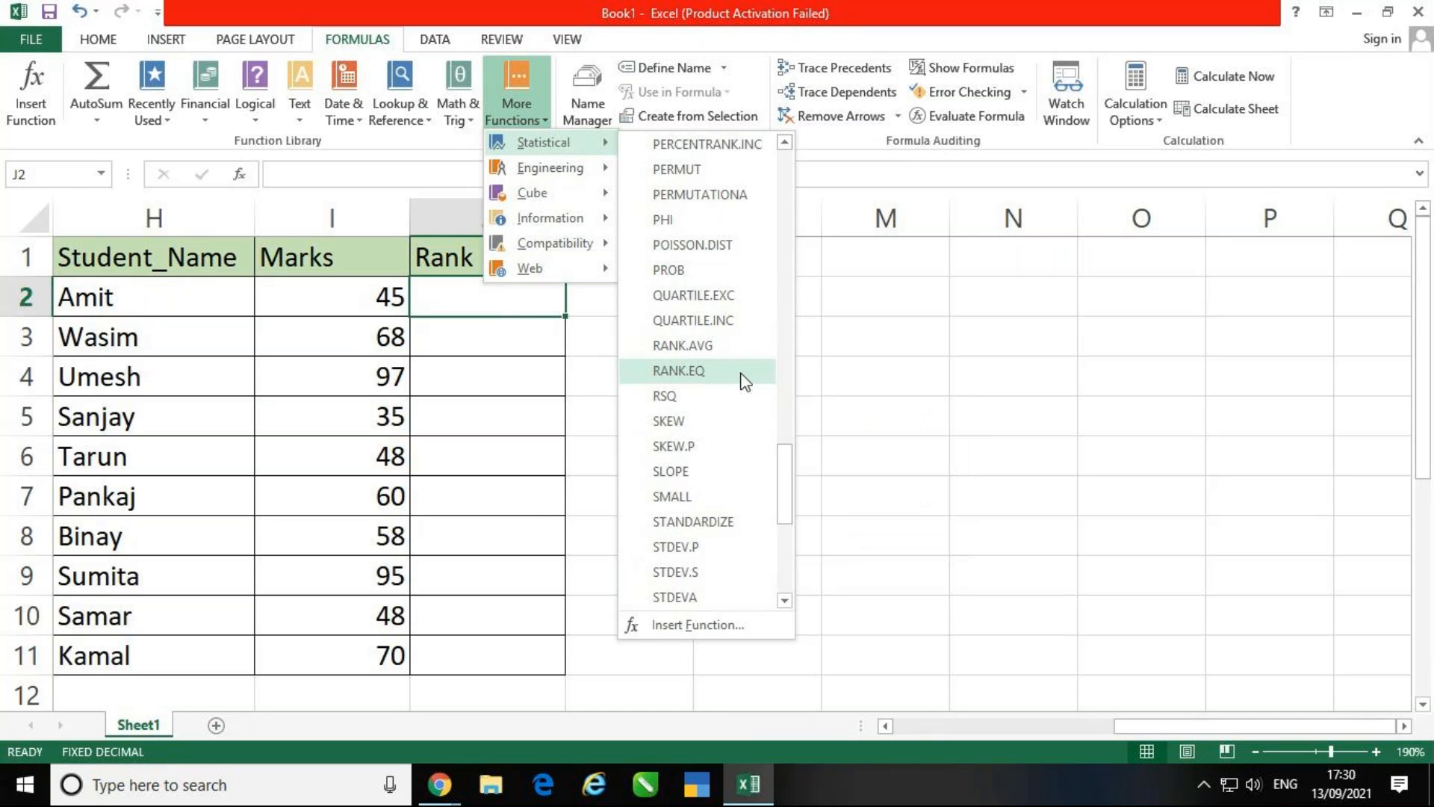
left_click(743, 377)
left_click_drag(825, 160, 825, 264)
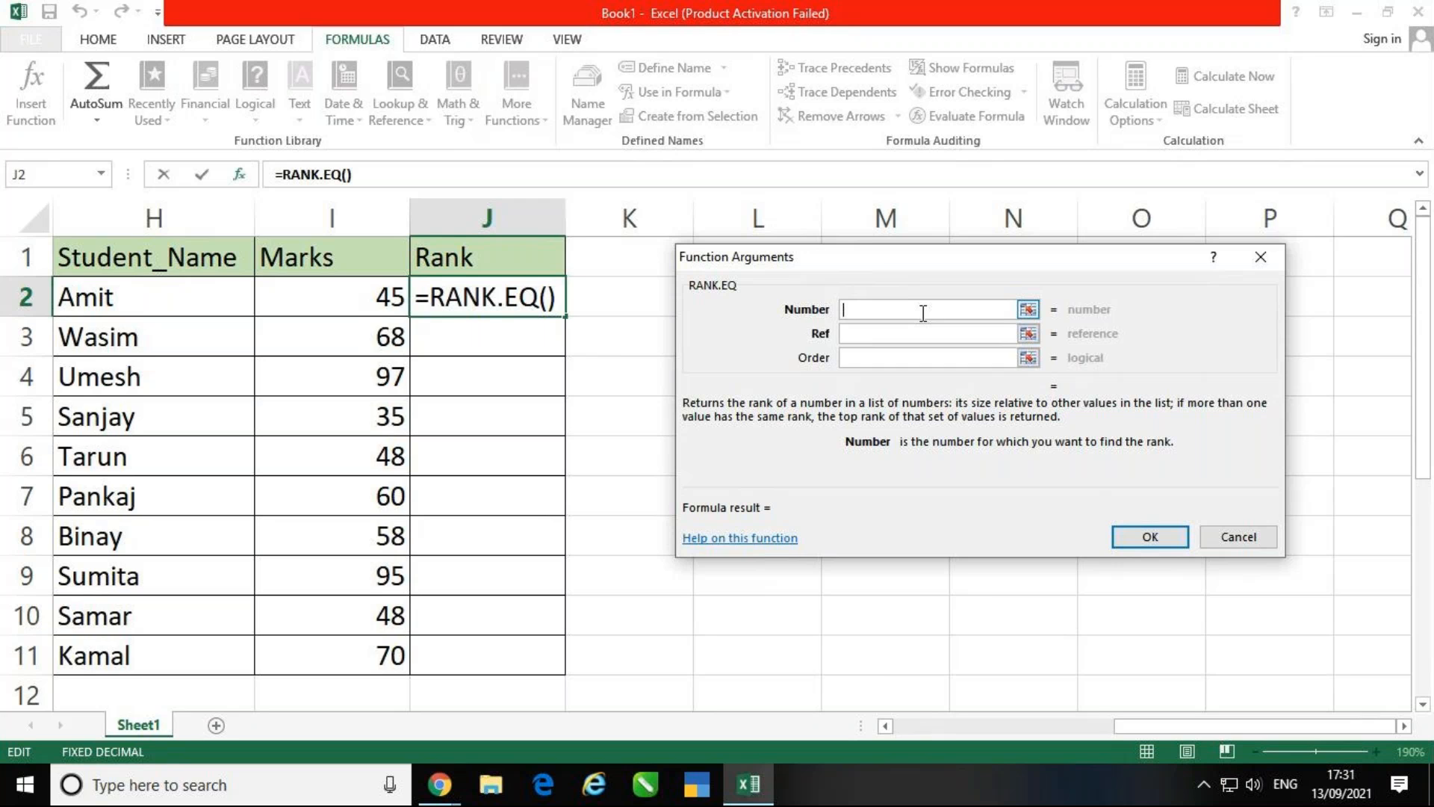
left_click(325, 300)
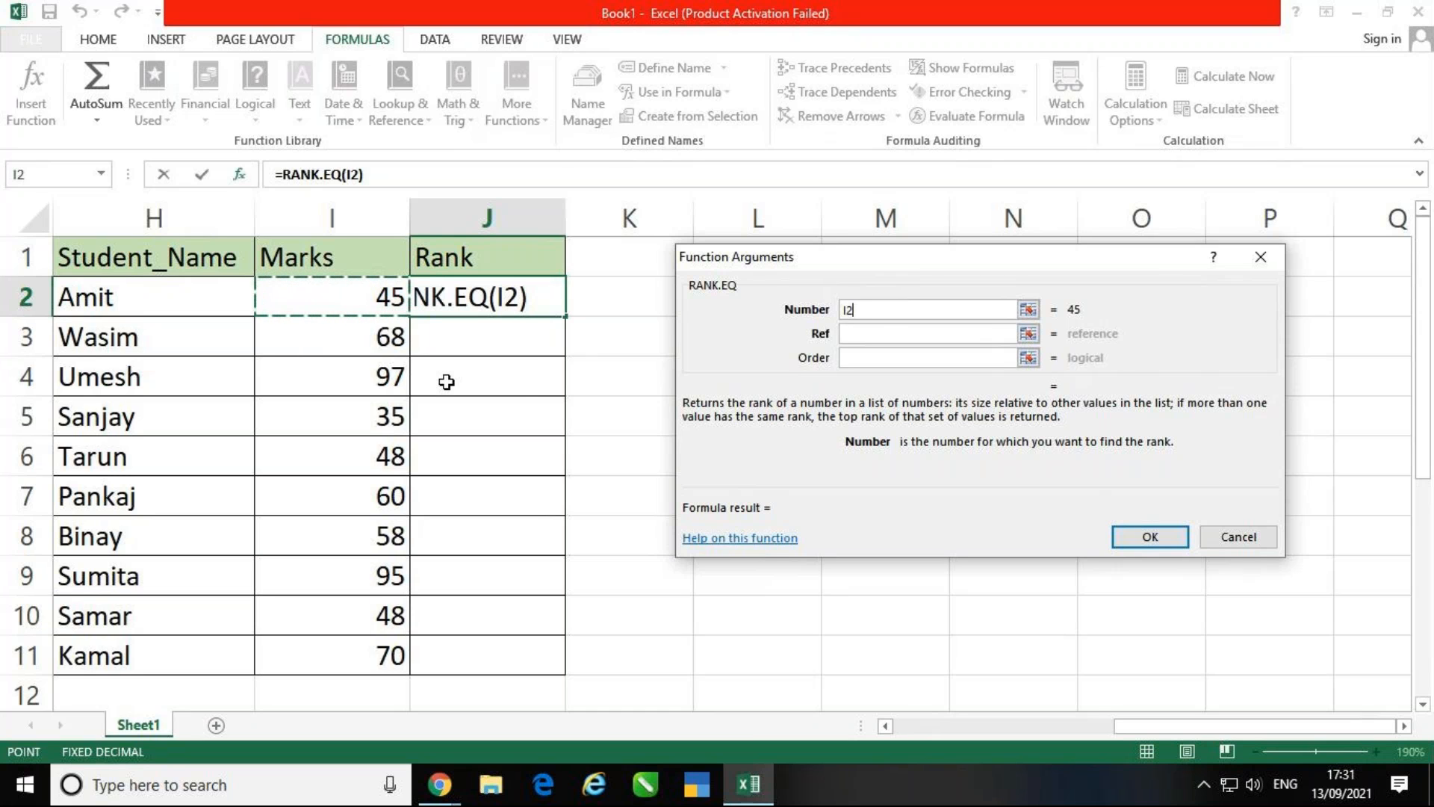
left_click(882, 332)
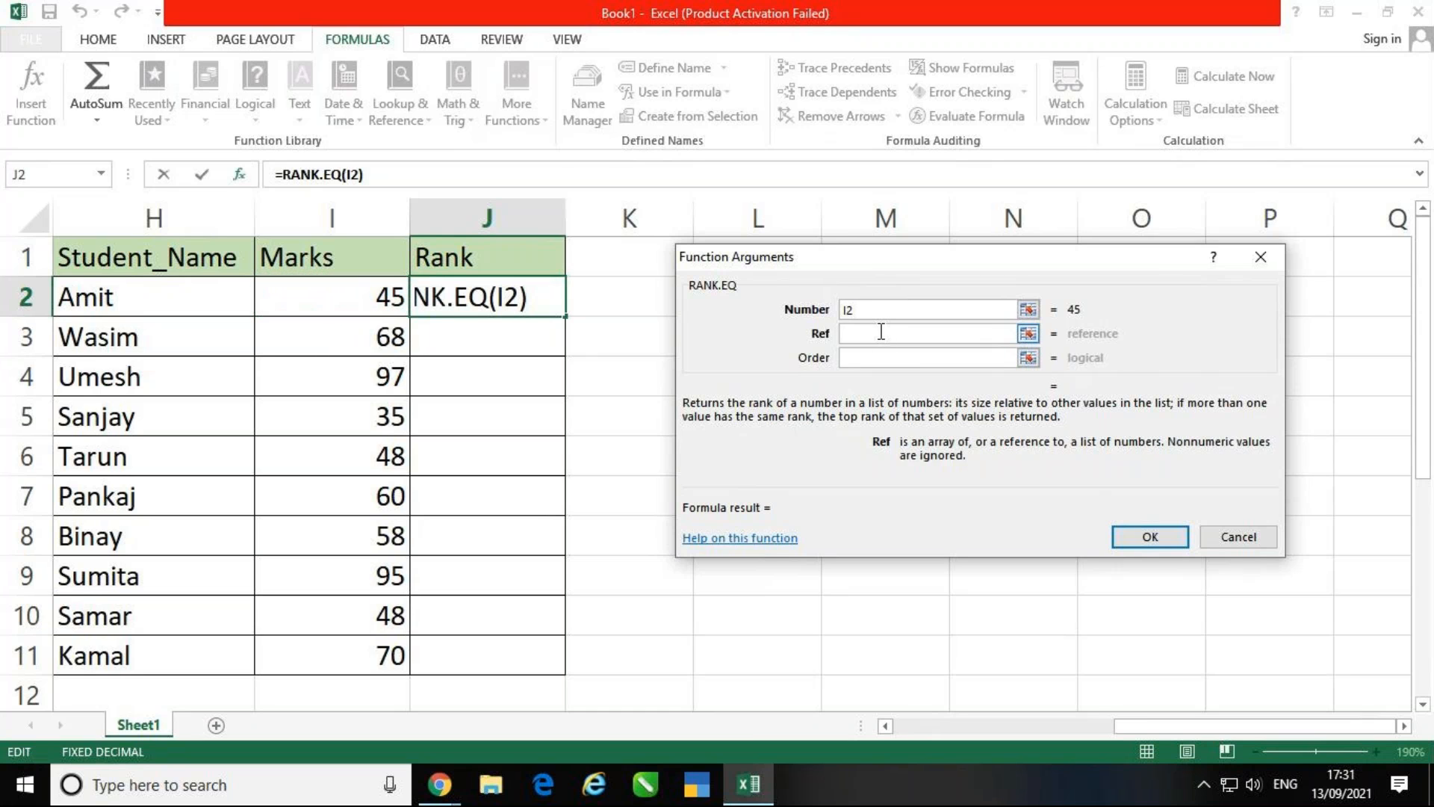
left_click_drag(355, 297, 355, 657)
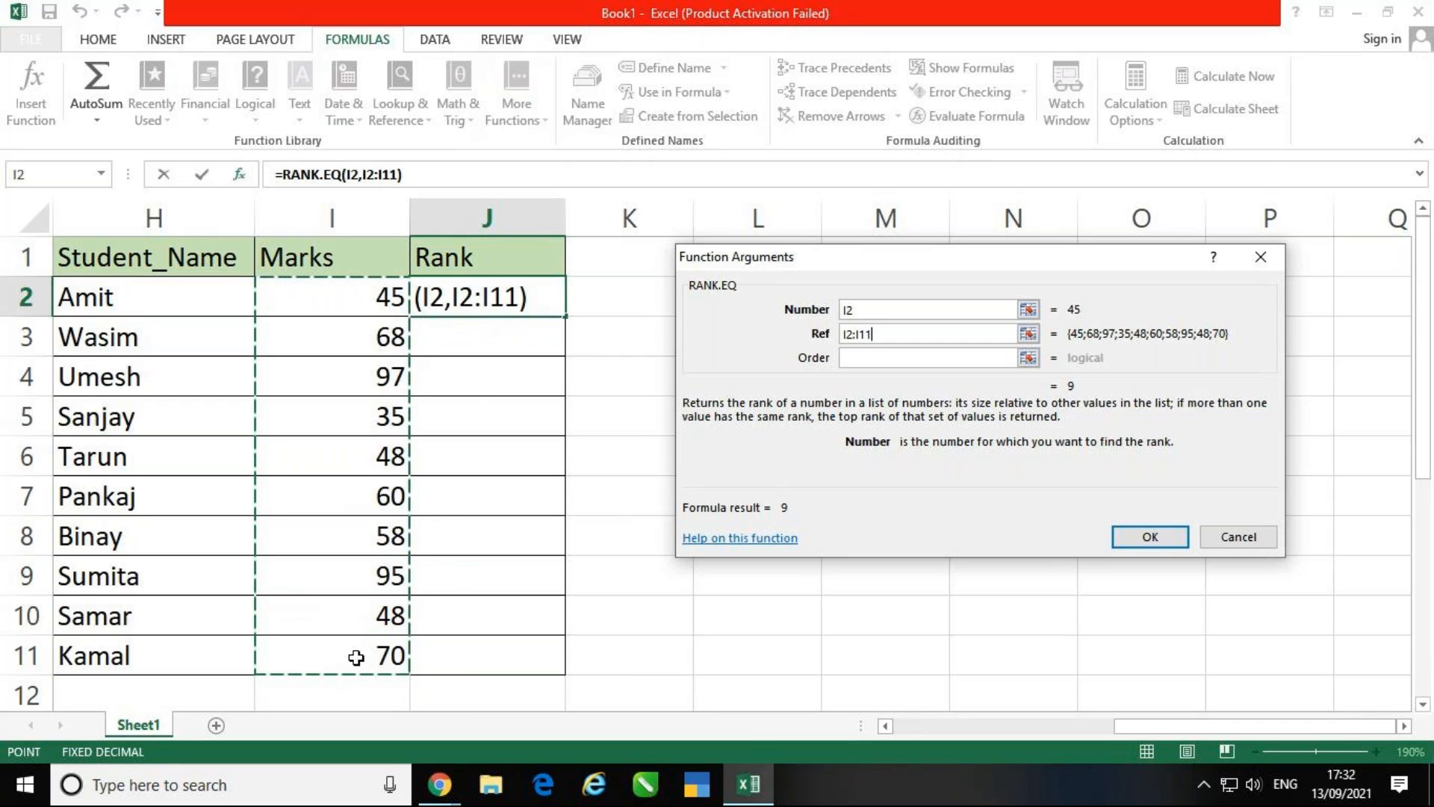
left_click(1128, 547)
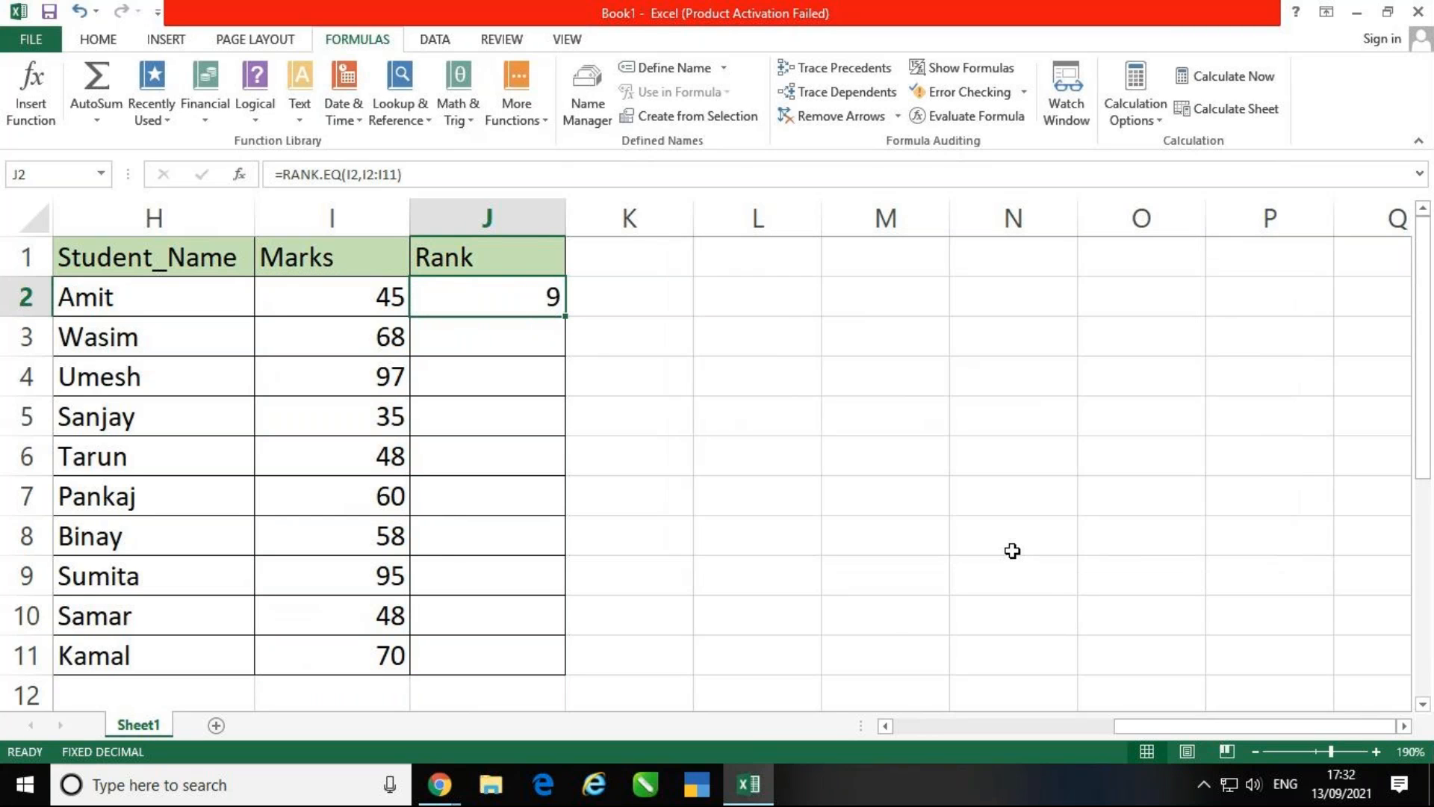
- Change the first student's mark in cell I2 to 98 to test the rank formula
left_click(880, 513)
left_click(535, 308)
left_click(345, 305)
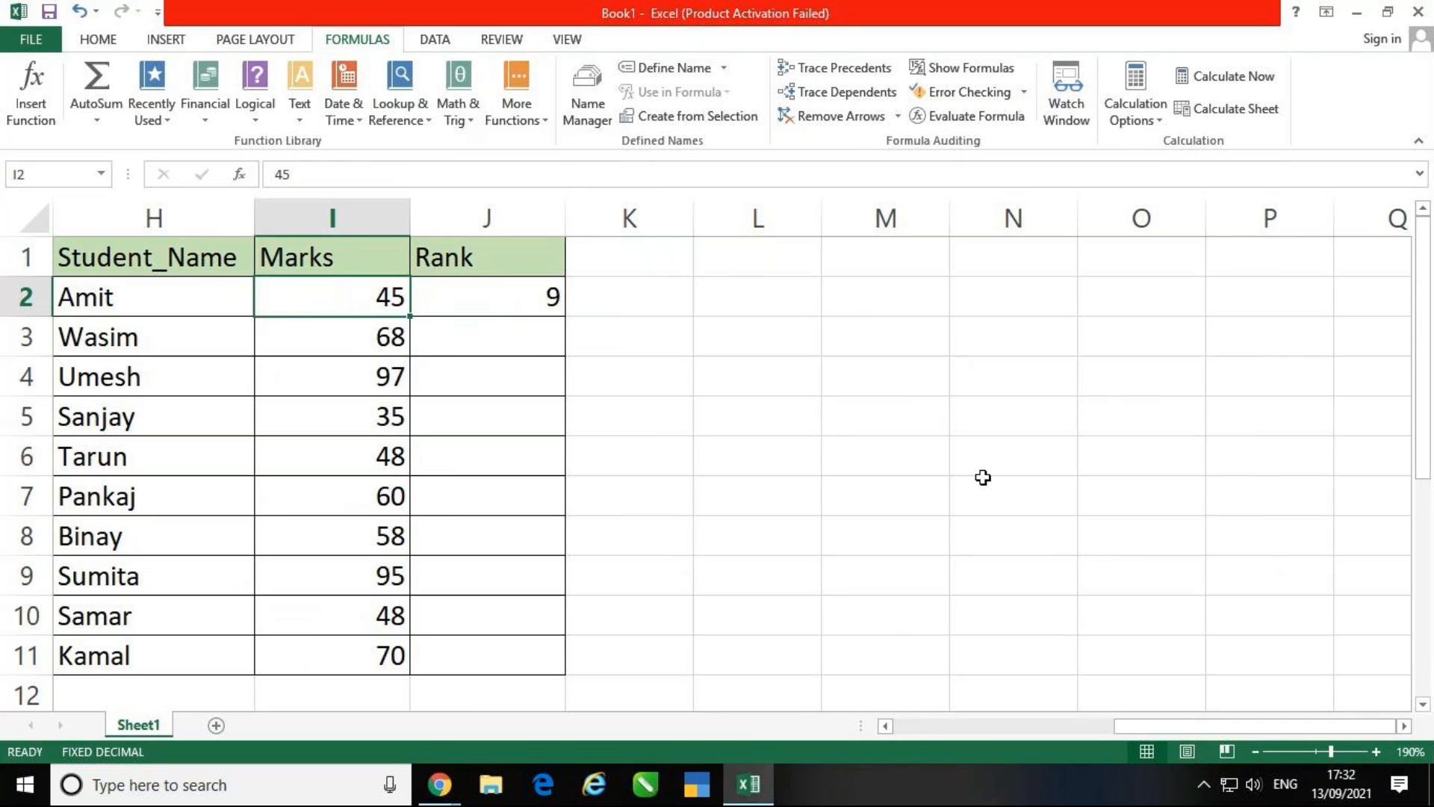
type("98")
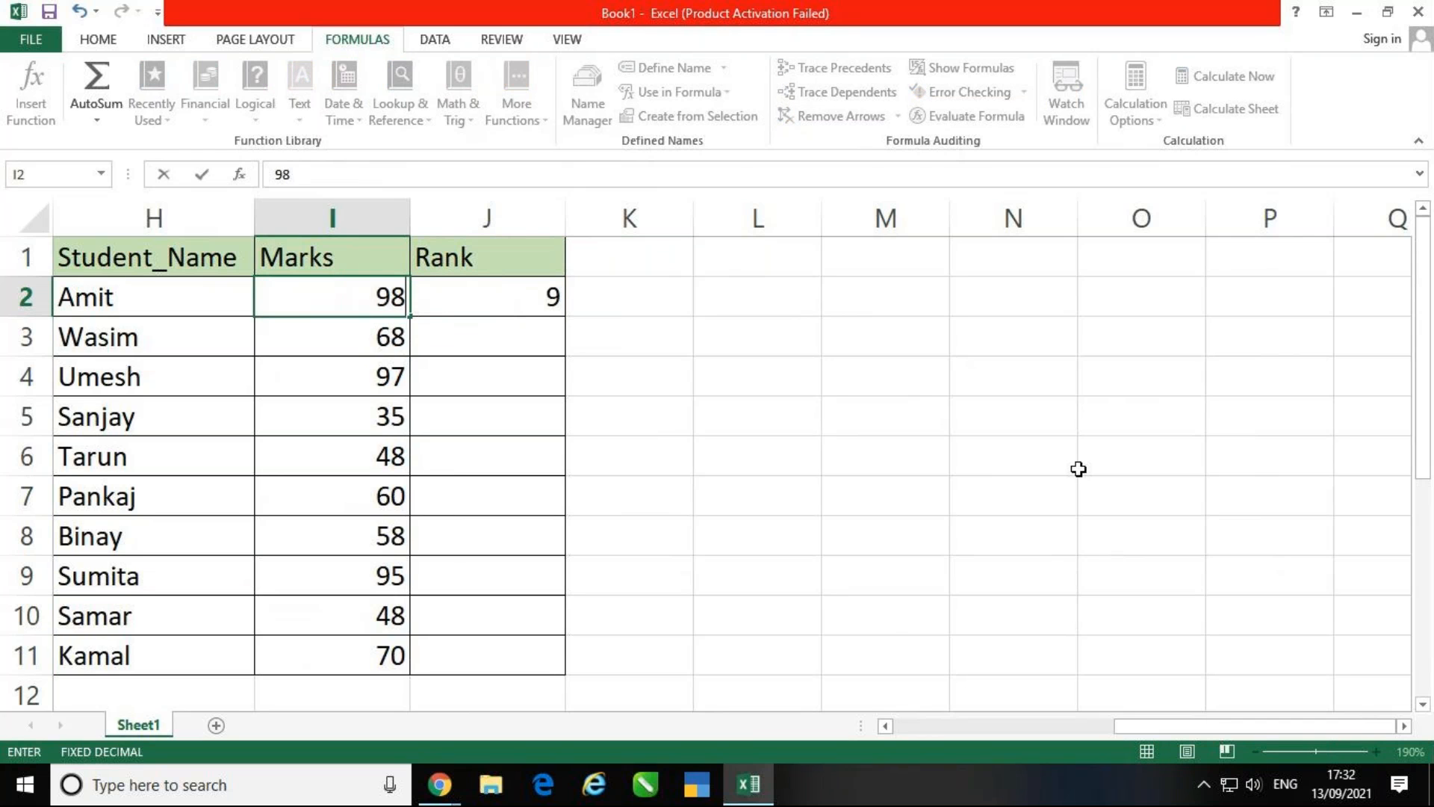
key("Return")
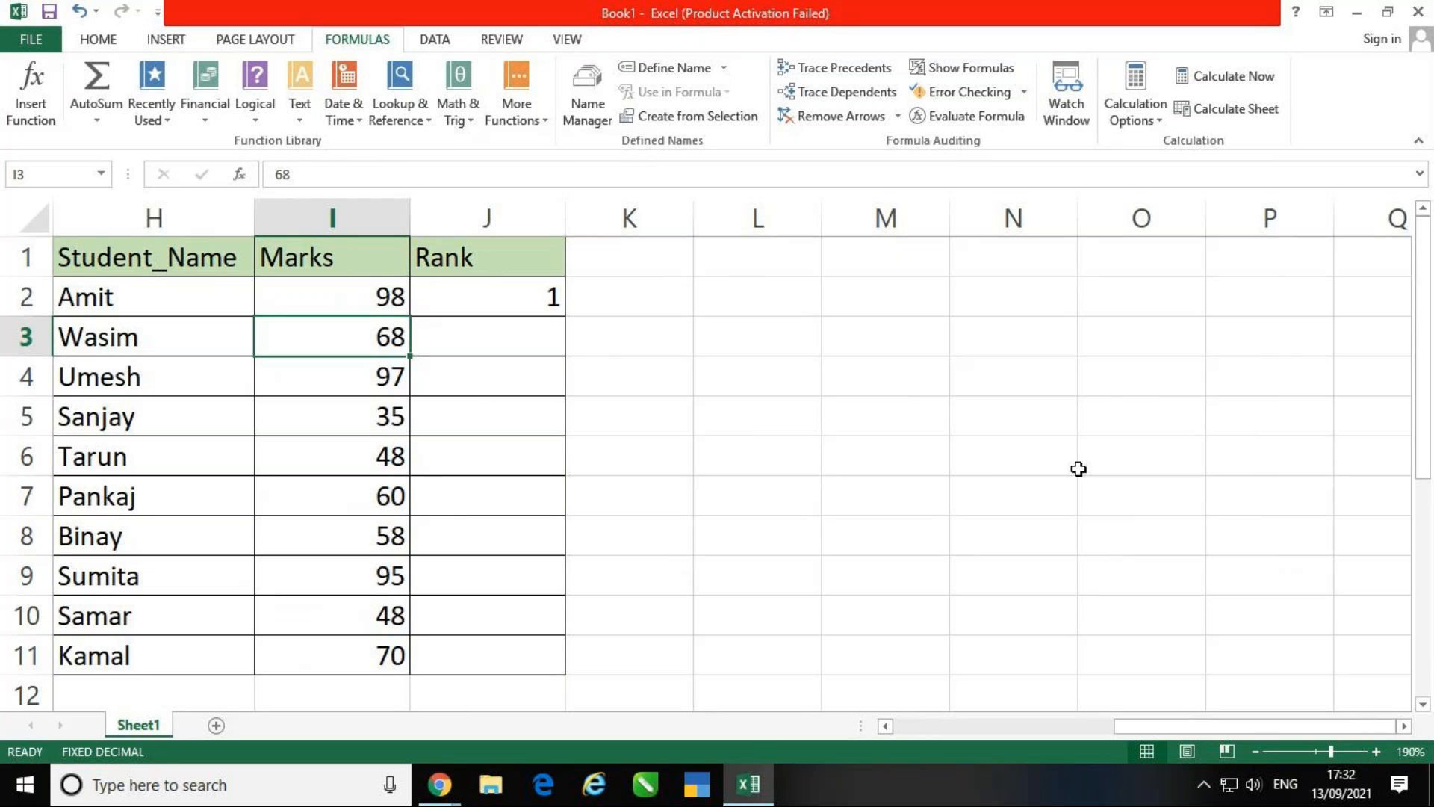
- Set the first student's mark in cell I2 back to 45
key("Up")
type("45")
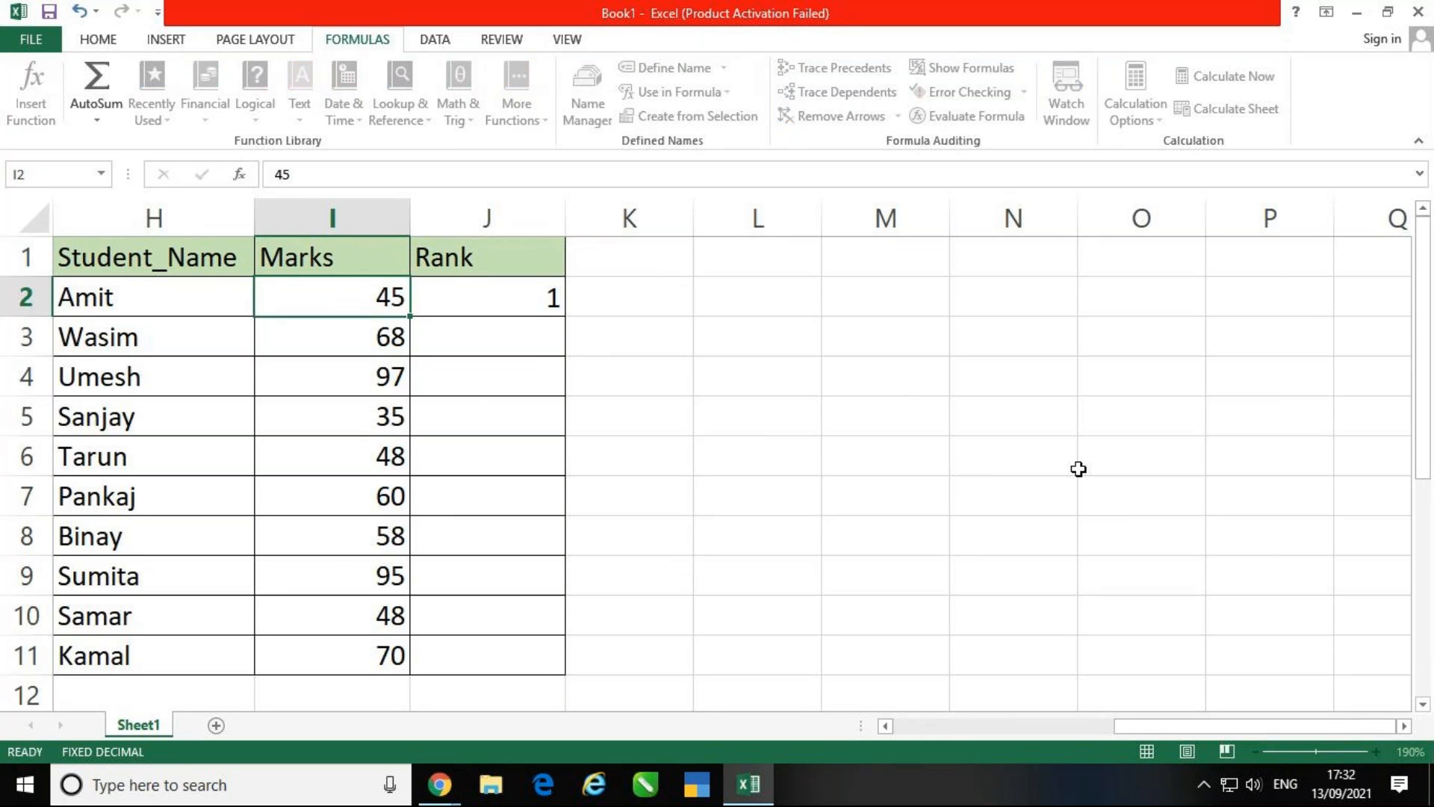
key("Return")
left_click(792, 407)
- Delete the rank formula from cell J2
left_click(545, 297)
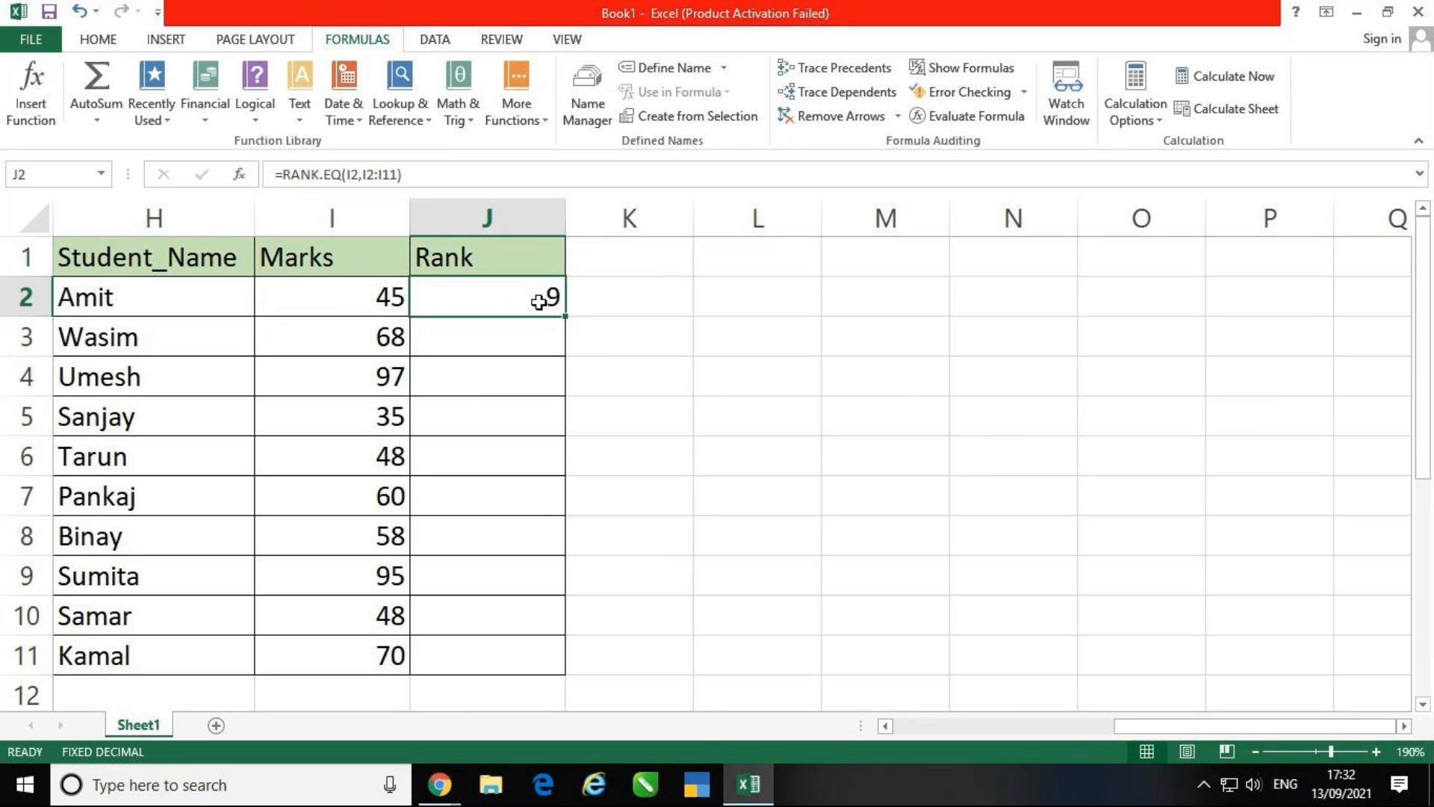
key("Delete")
left_click(1021, 513)
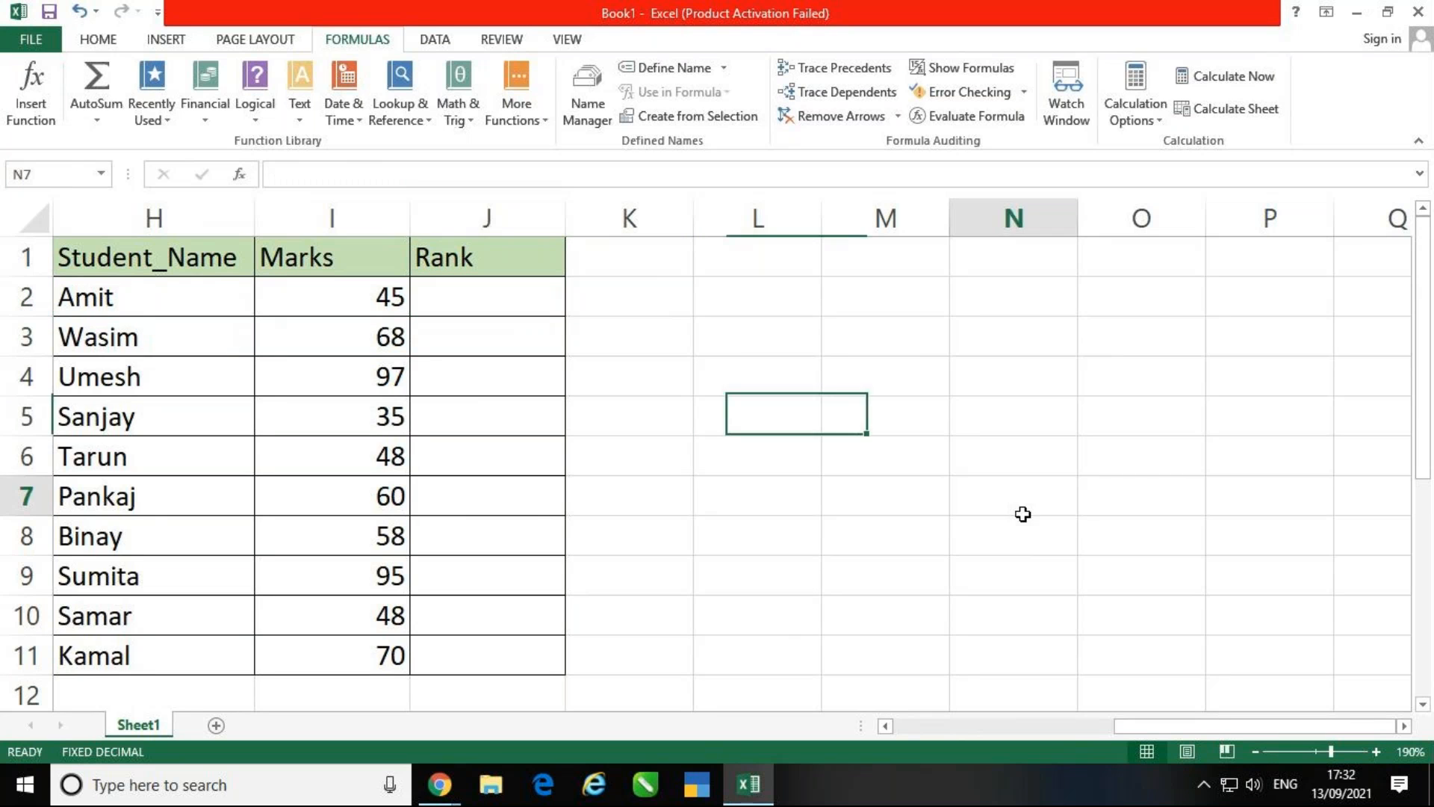
- Move the whole student table from H1:J11 two columns over to J1:L11
left_click_drag(211, 270, 516, 649)
left_click_drag(566, 396, 792, 366)
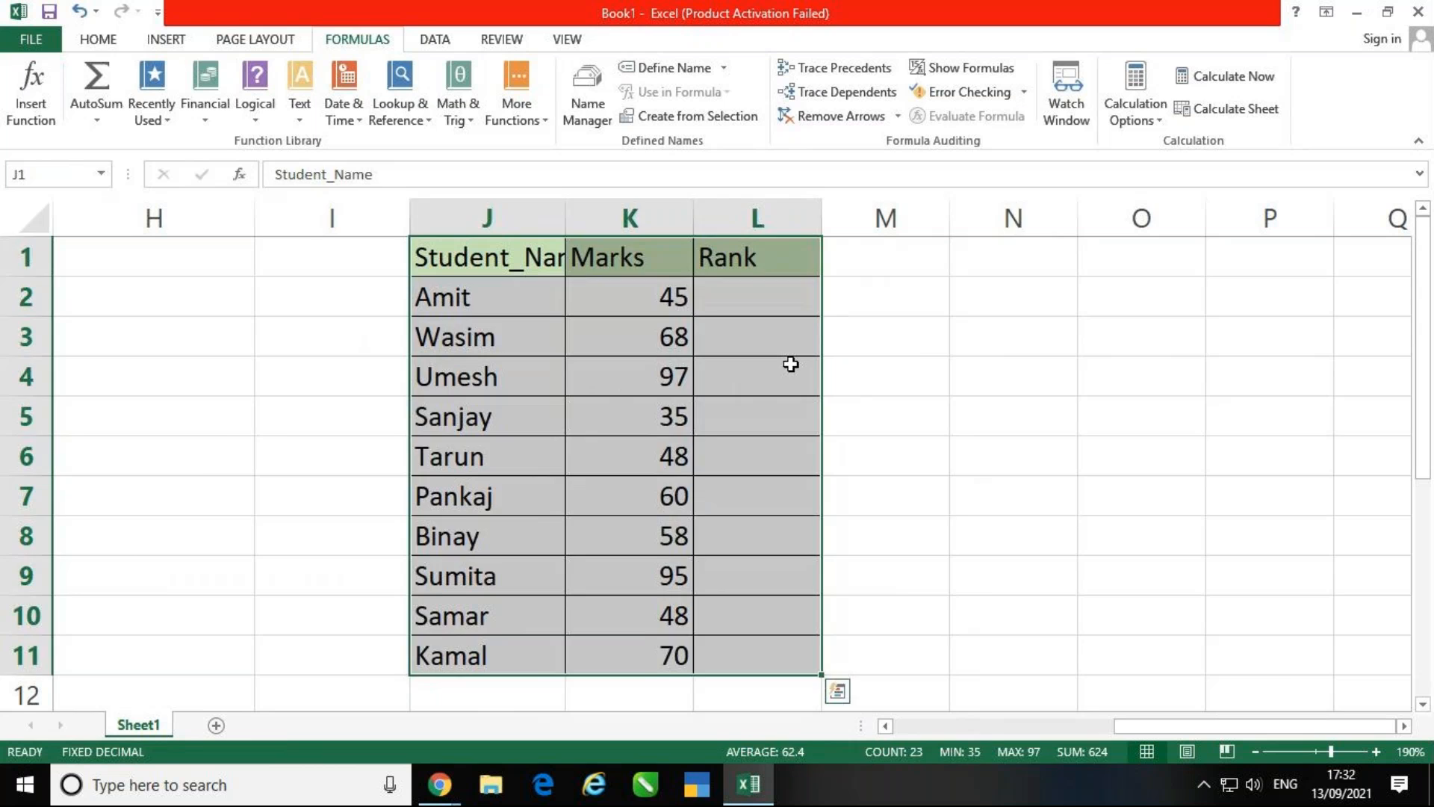
left_click(1013, 496)
left_click(1404, 725)
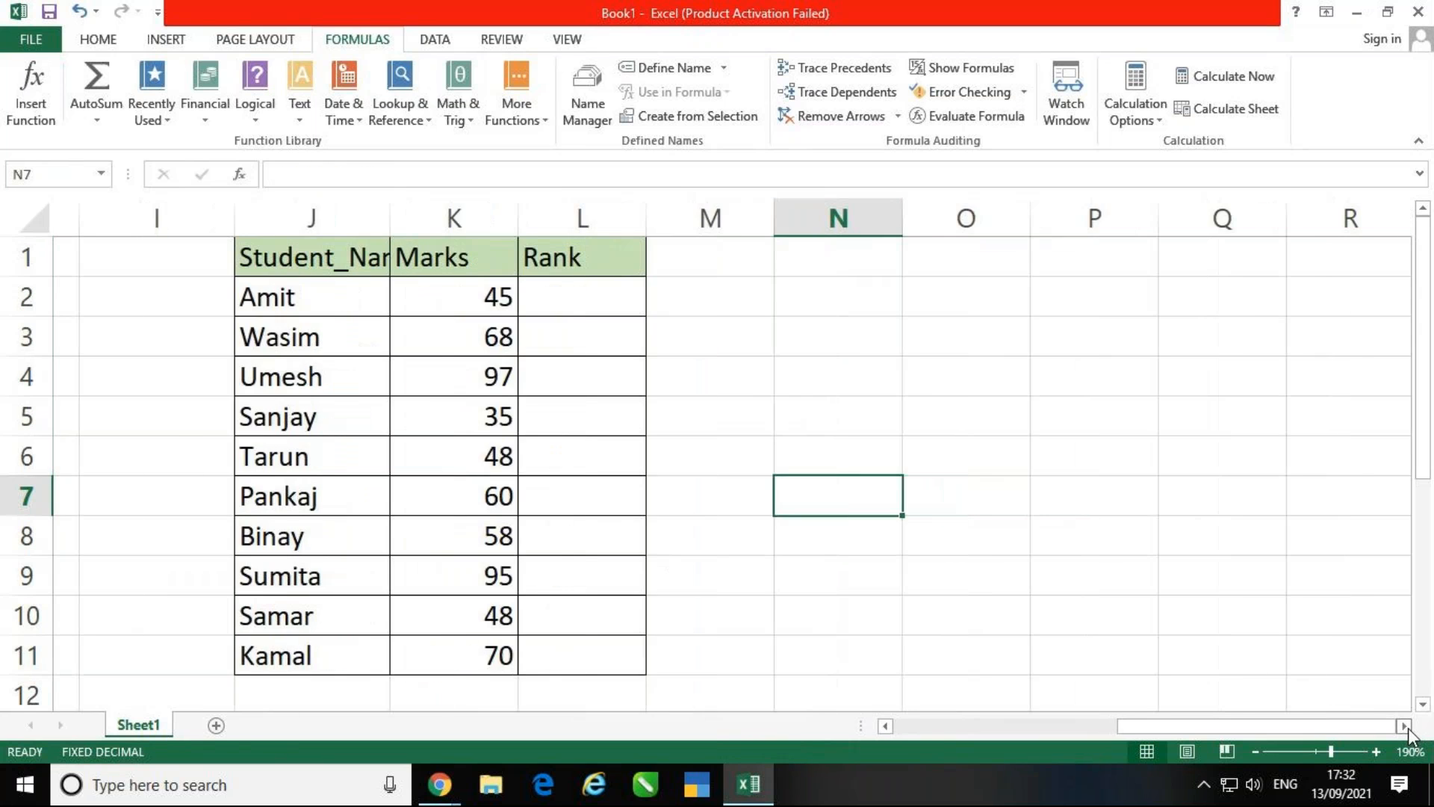
left_click(1405, 725)
left_click(993, 508)
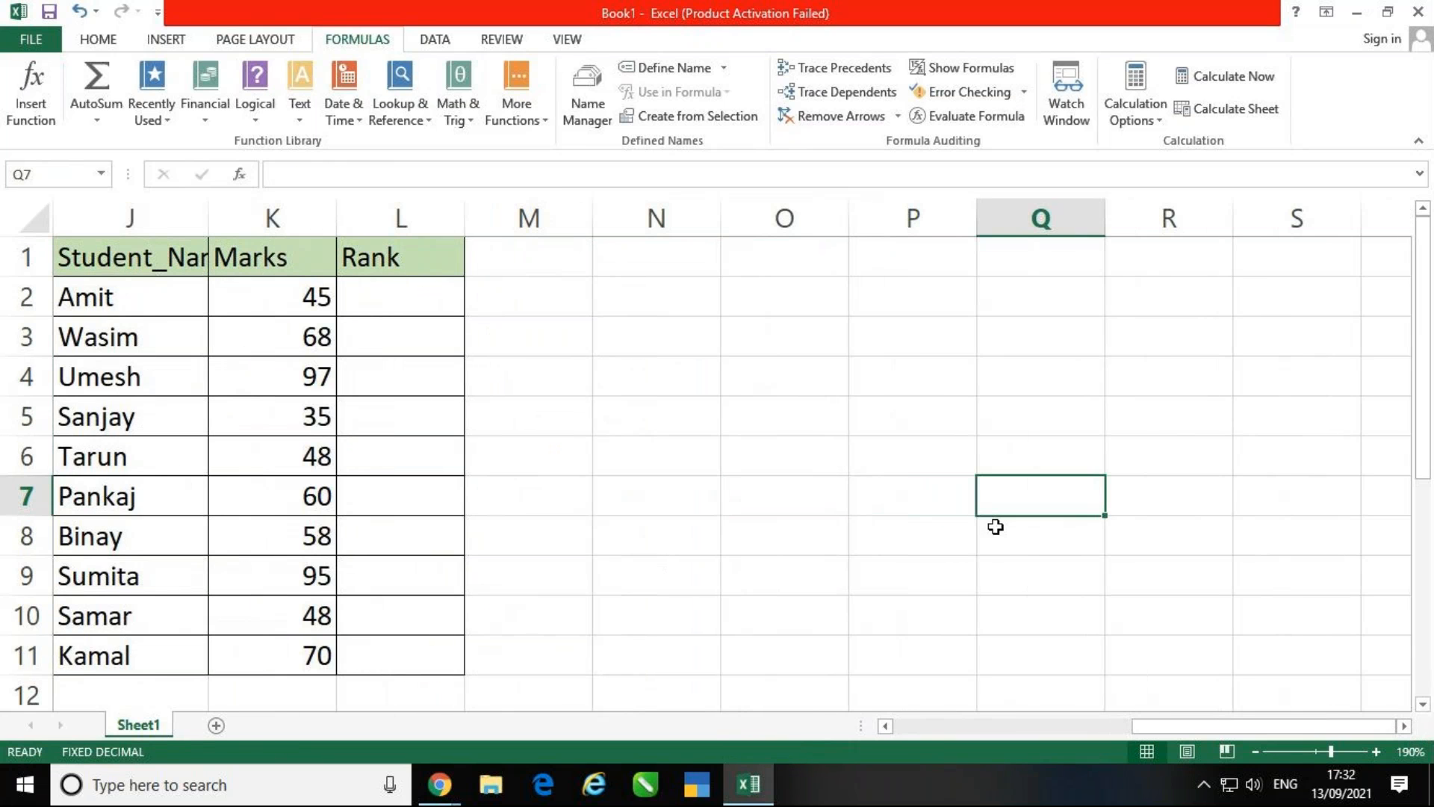
- Autofit column J to the Student_Name heading and widen the Marks and Rank columns, K and L
double_click(208, 218)
left_click(822, 378)
left_click_drag(284, 216, 413, 213)
left_click(751, 415)
- Insert the statistical function RANK.EQ in cell L2 with K2 as Number and K2:K11 as Ref
left_click(500, 299)
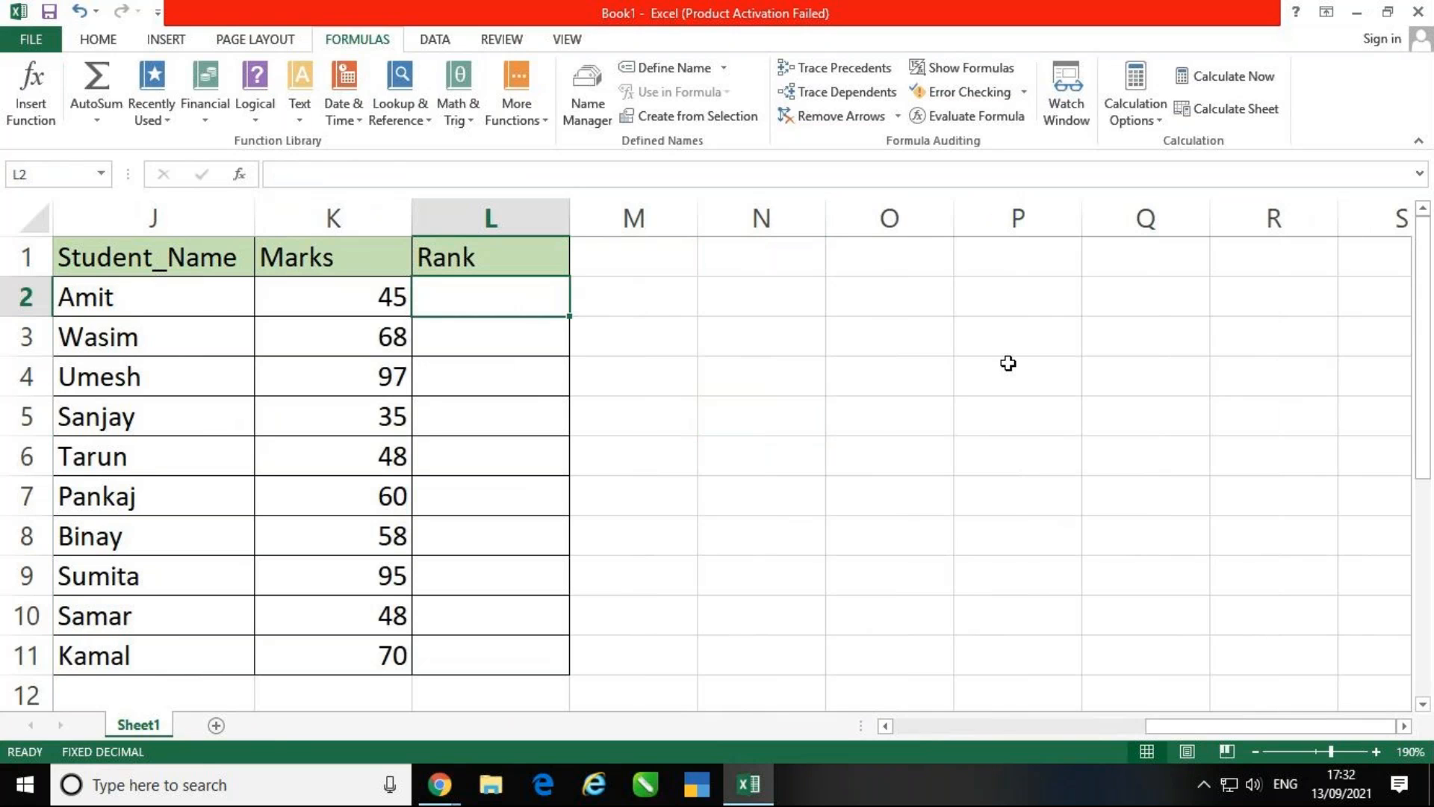
left_click(514, 105)
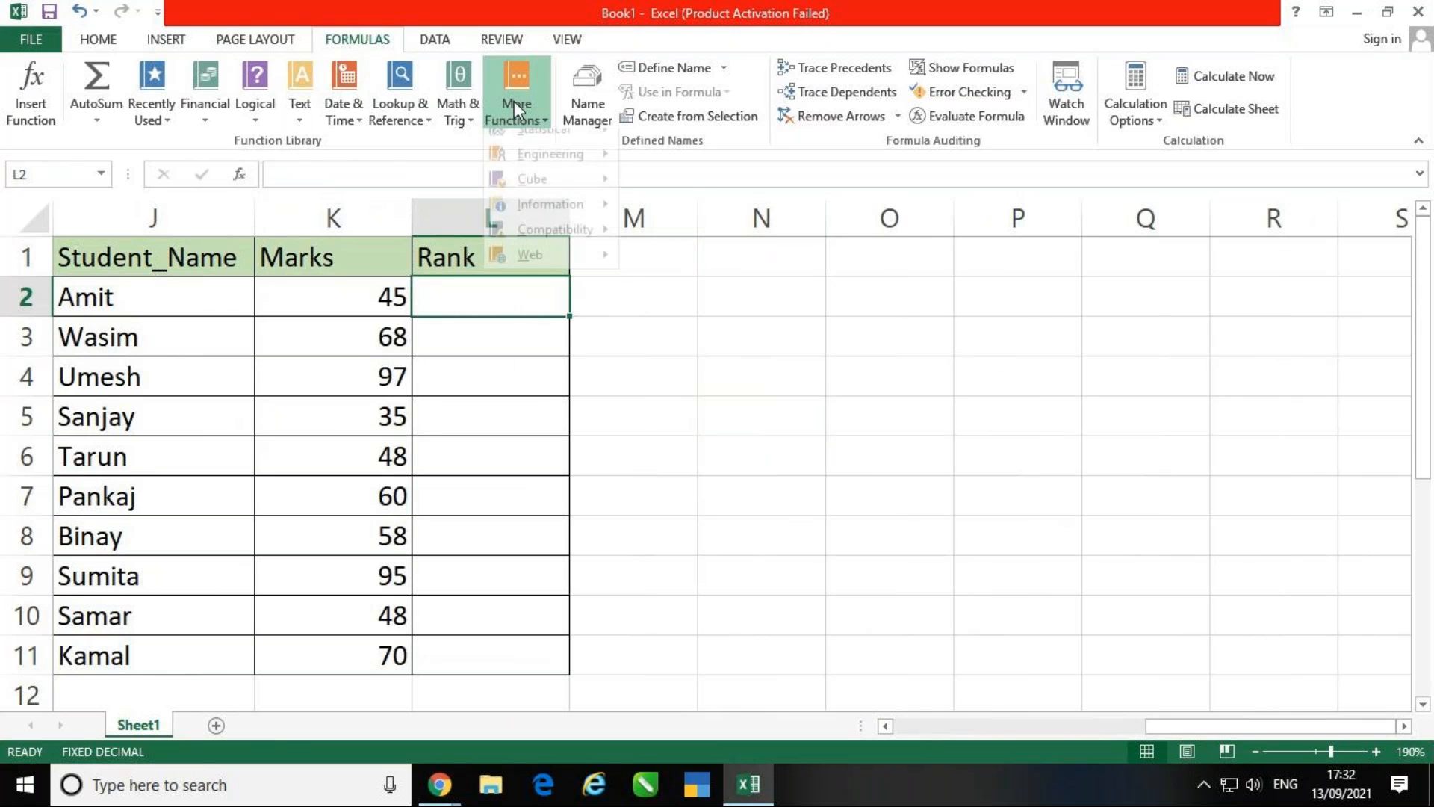
mouse_move(520, 140)
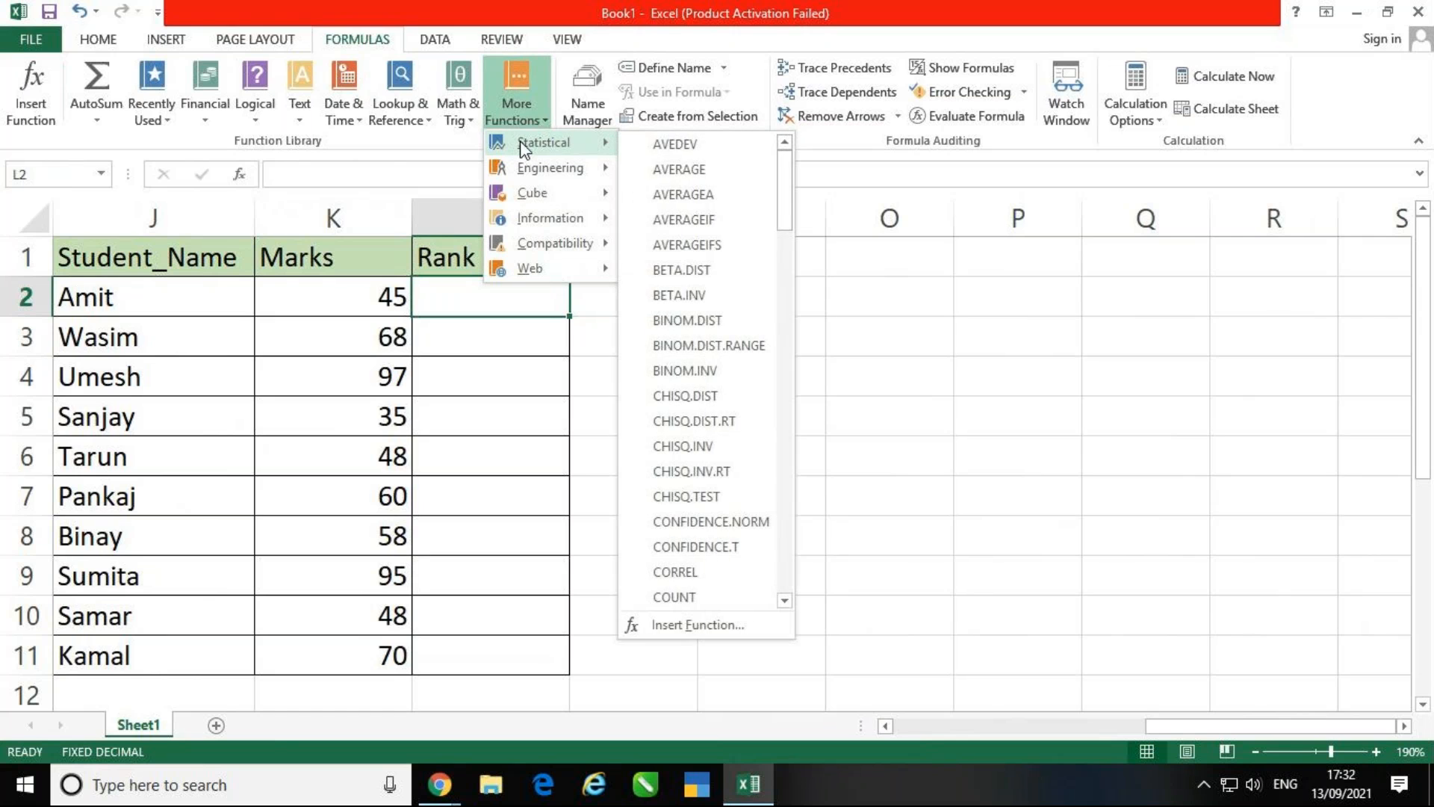
scroll(717, 263, "down", 20)
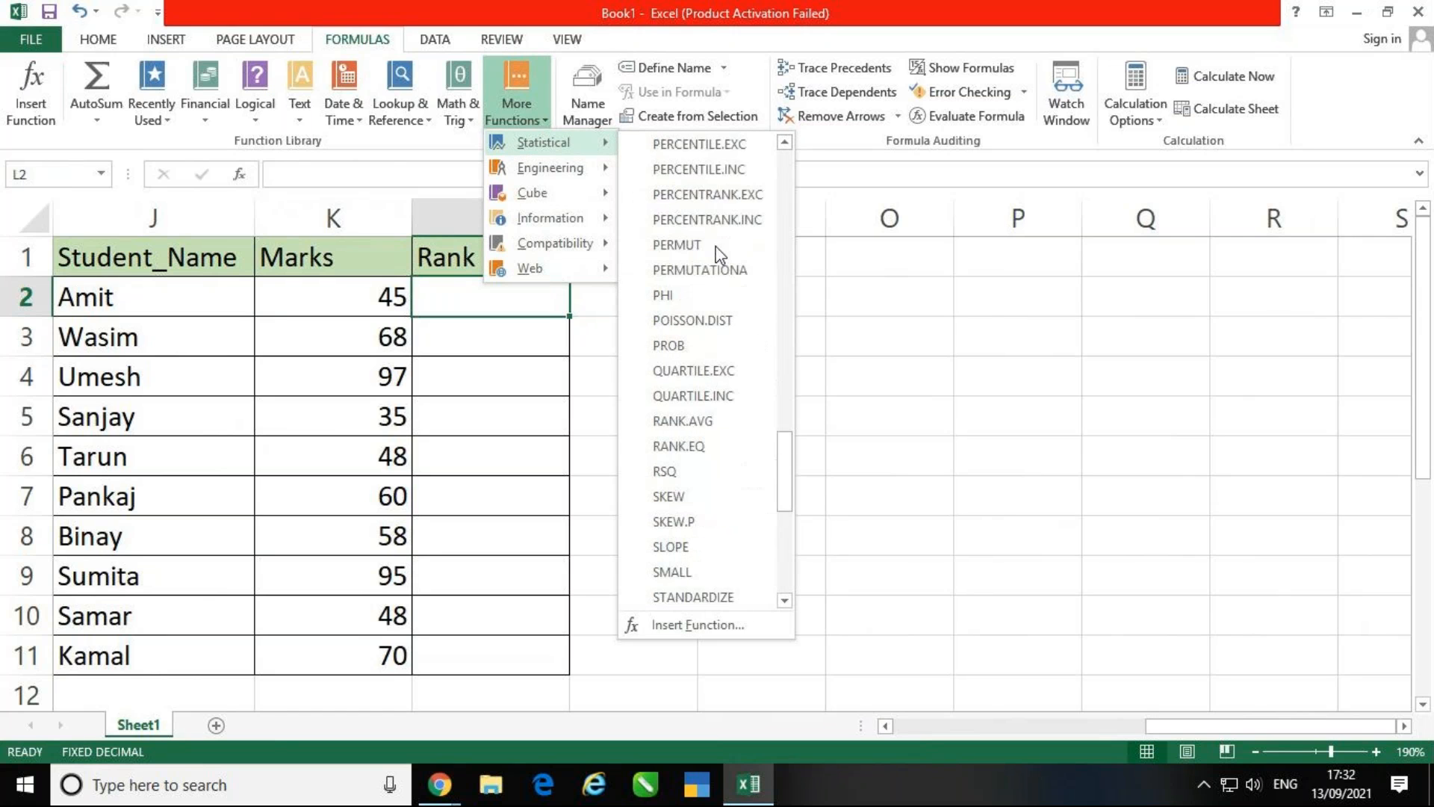
left_click(690, 298)
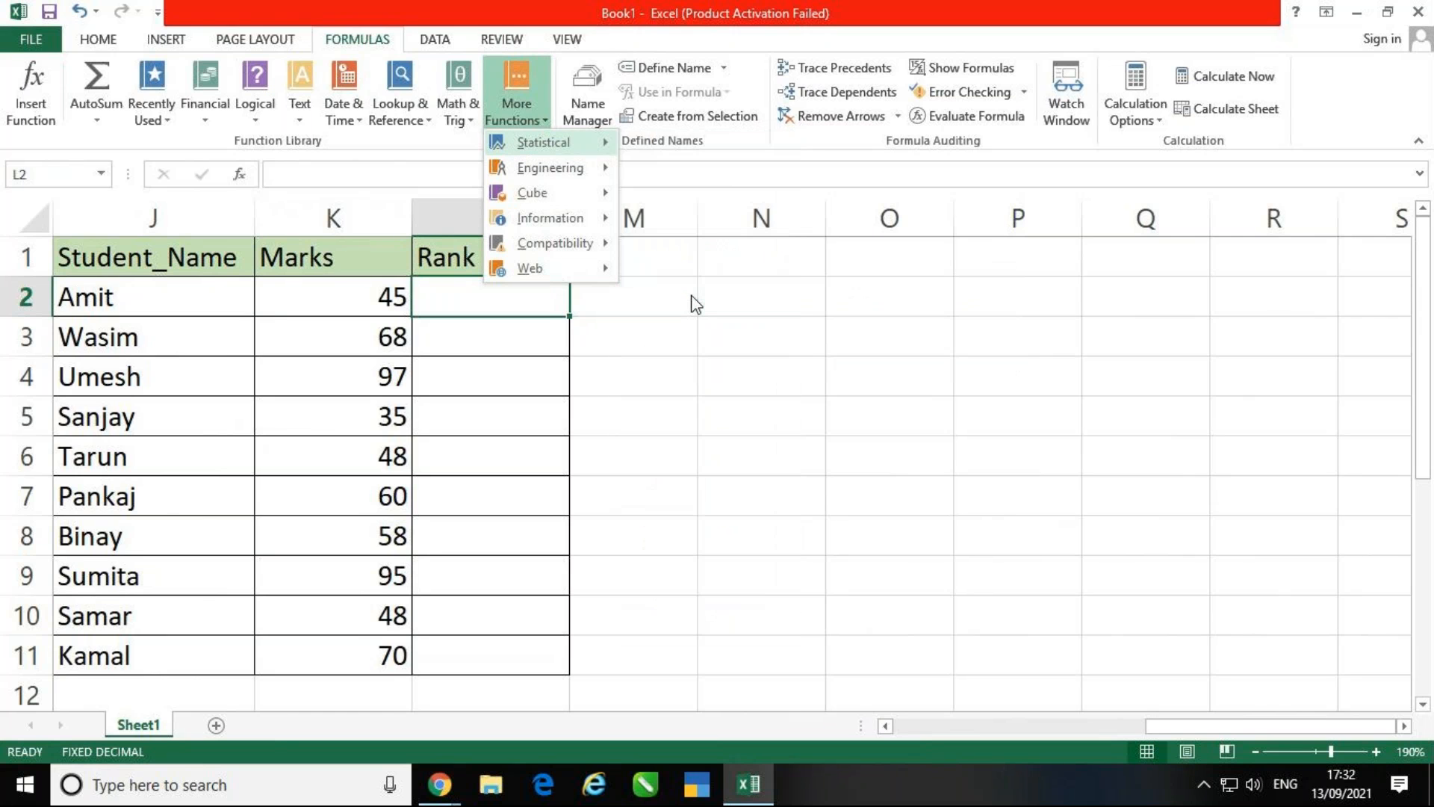
left_click_drag(854, 272, 978, 237)
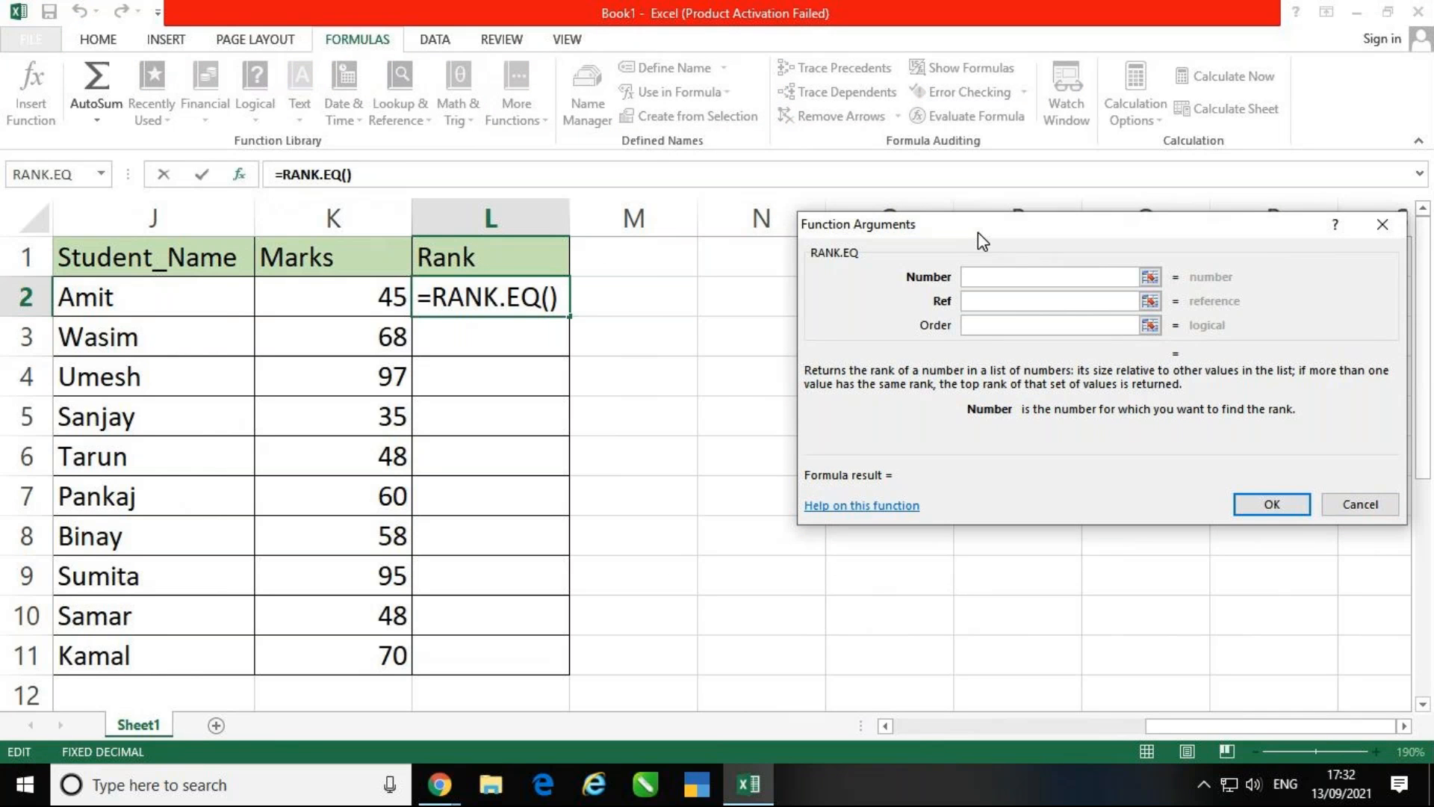
left_click(362, 308)
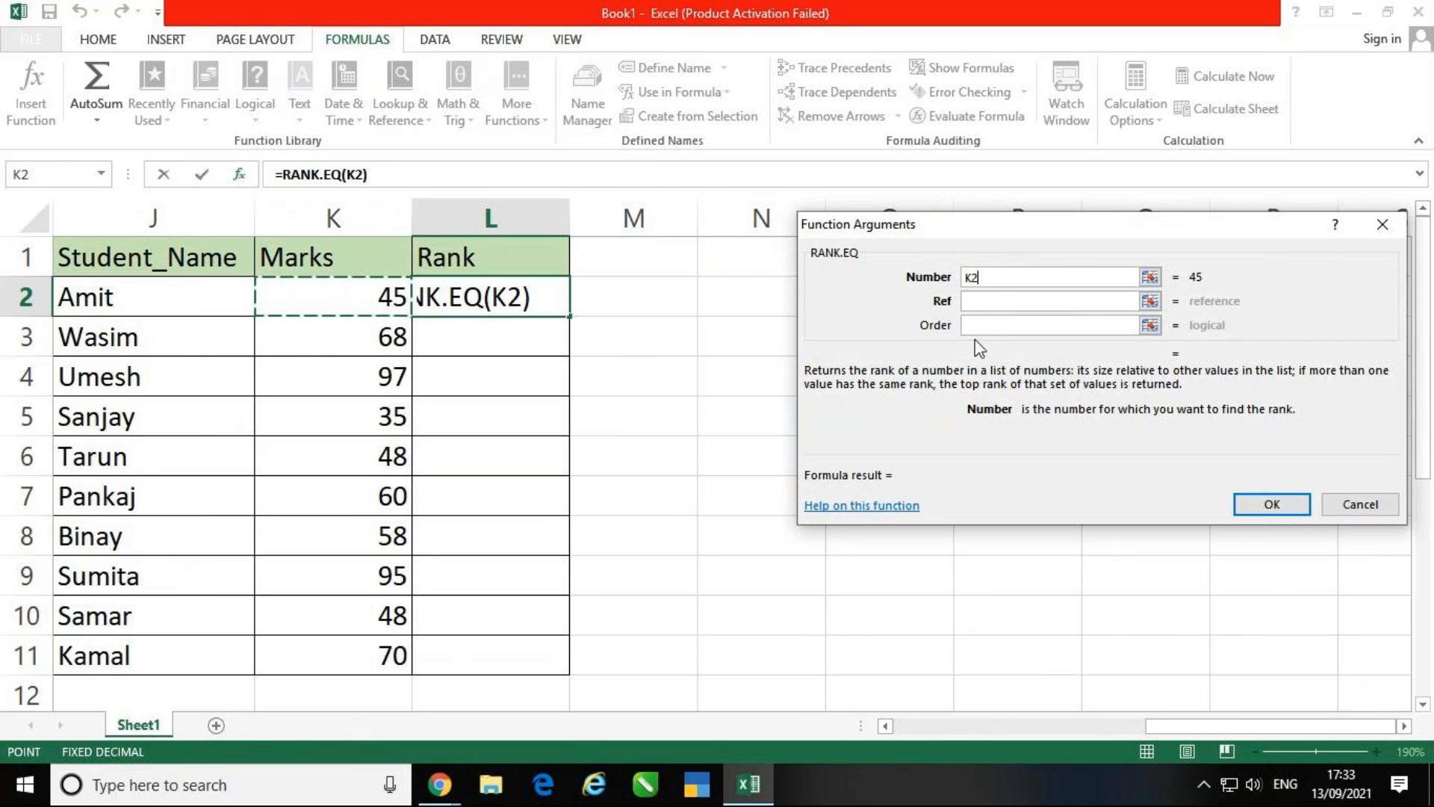
left_click(987, 303)
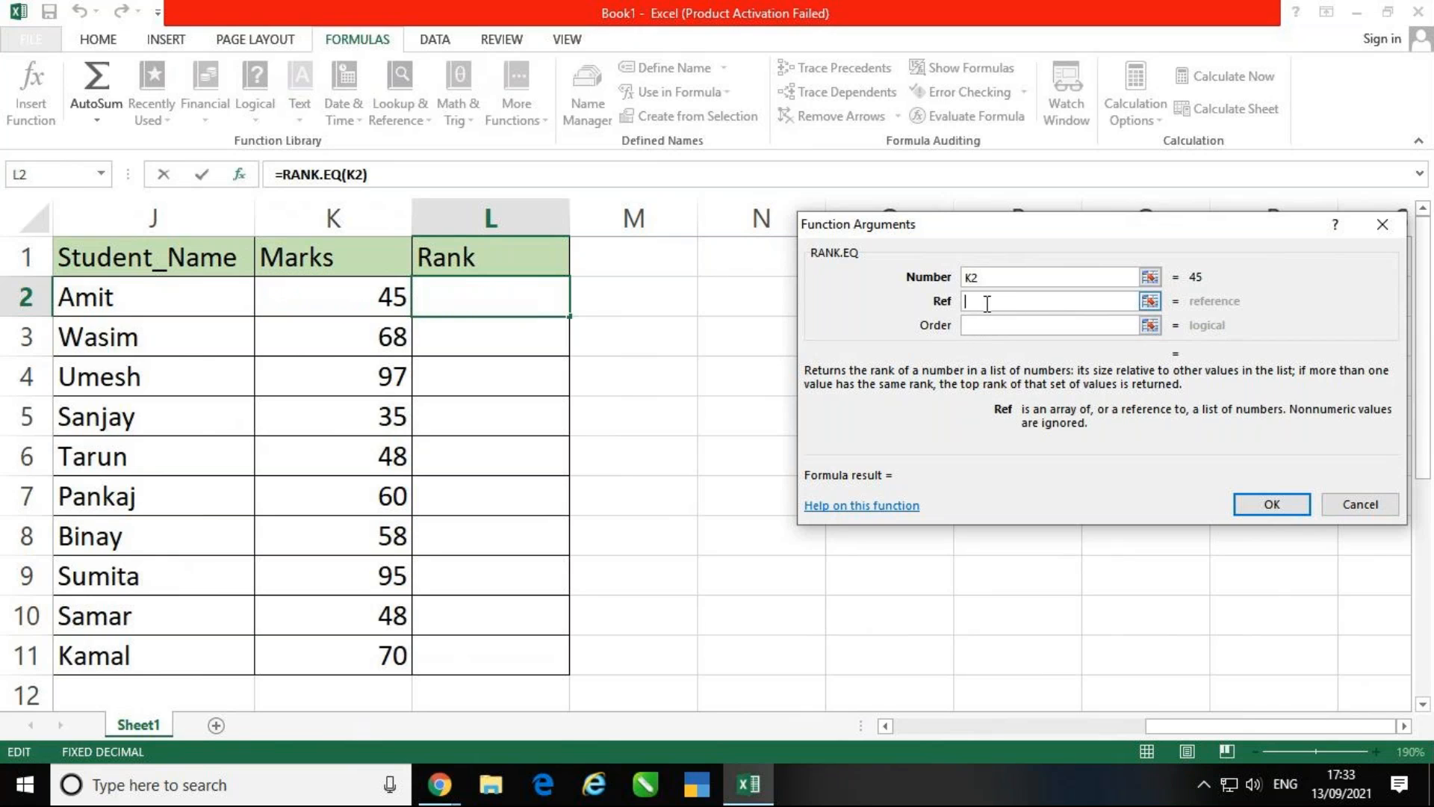
left_click(350, 293)
left_click_drag(349, 293, 352, 656)
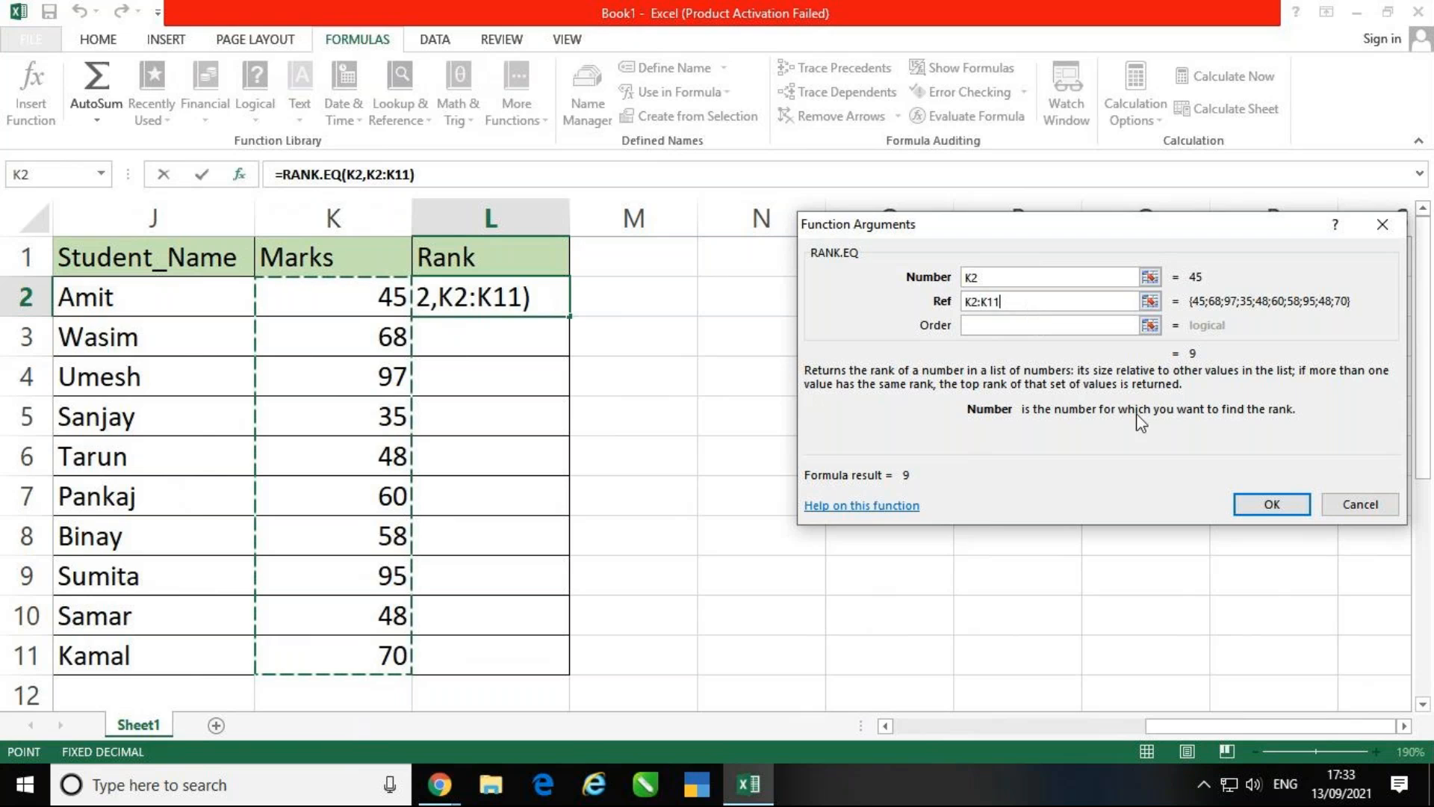
left_click(1291, 502)
left_click(882, 566)
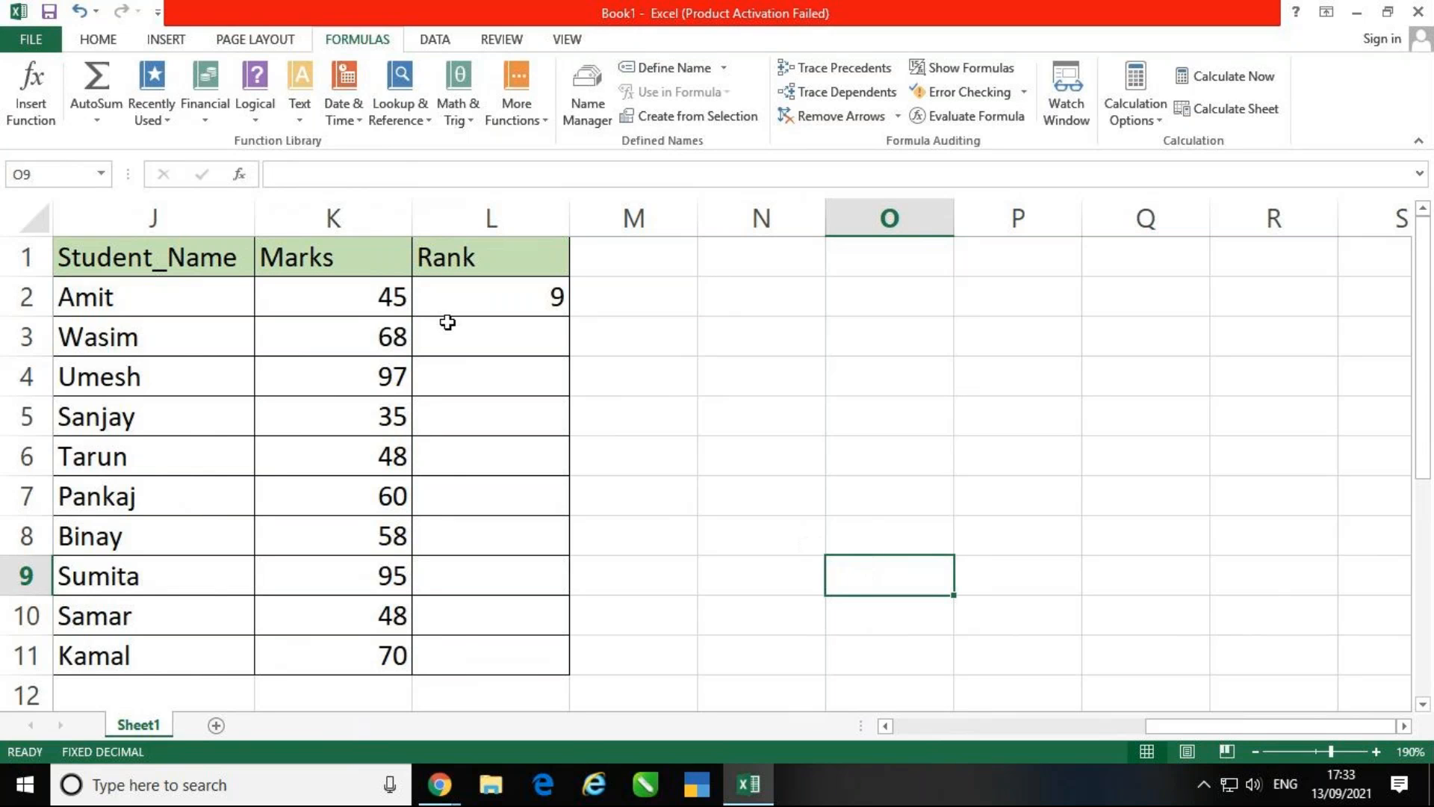
- Fill the RANK.EQ formula with the relative K2:K11 reference from L2 down to L11
left_click(473, 303)
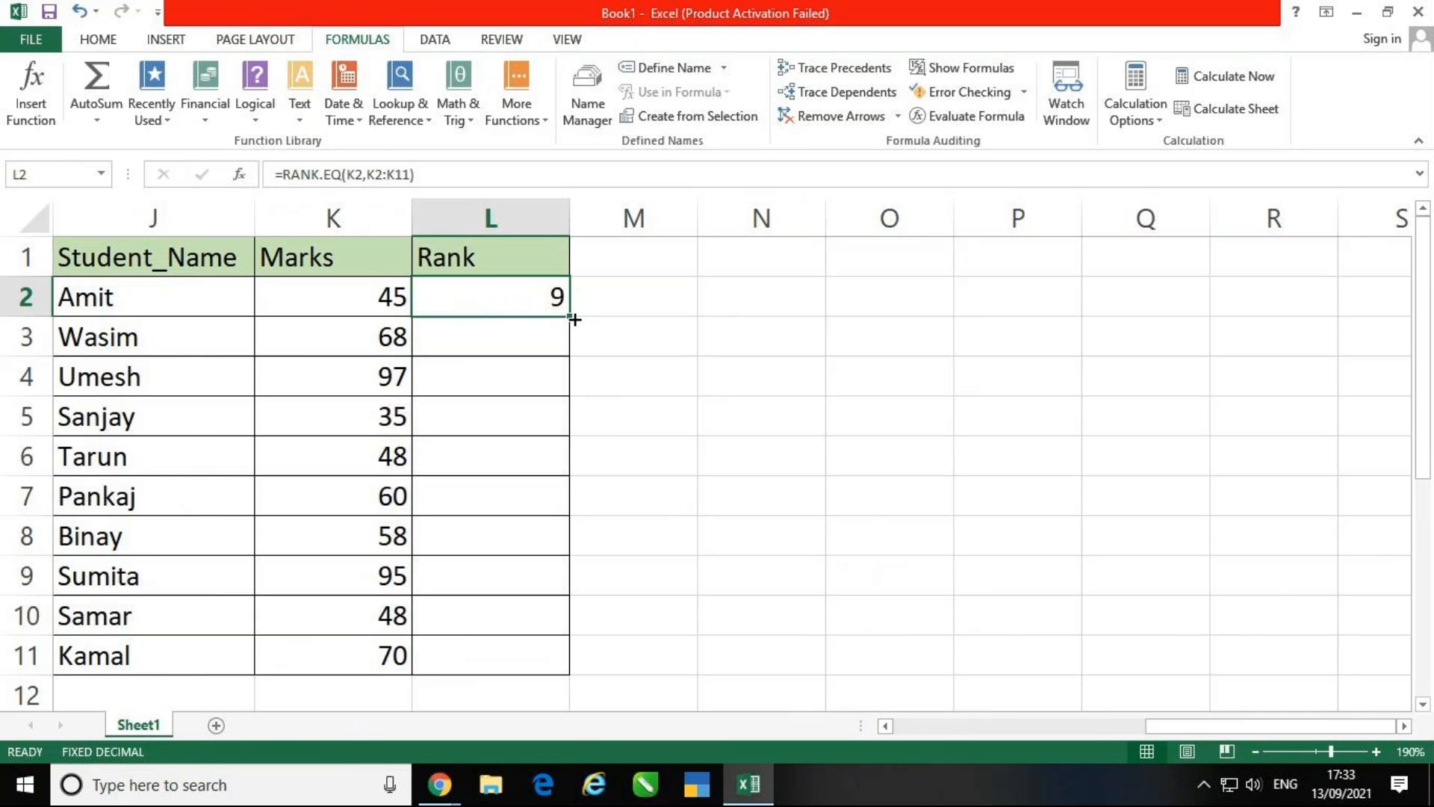
left_click_drag(573, 320, 605, 671)
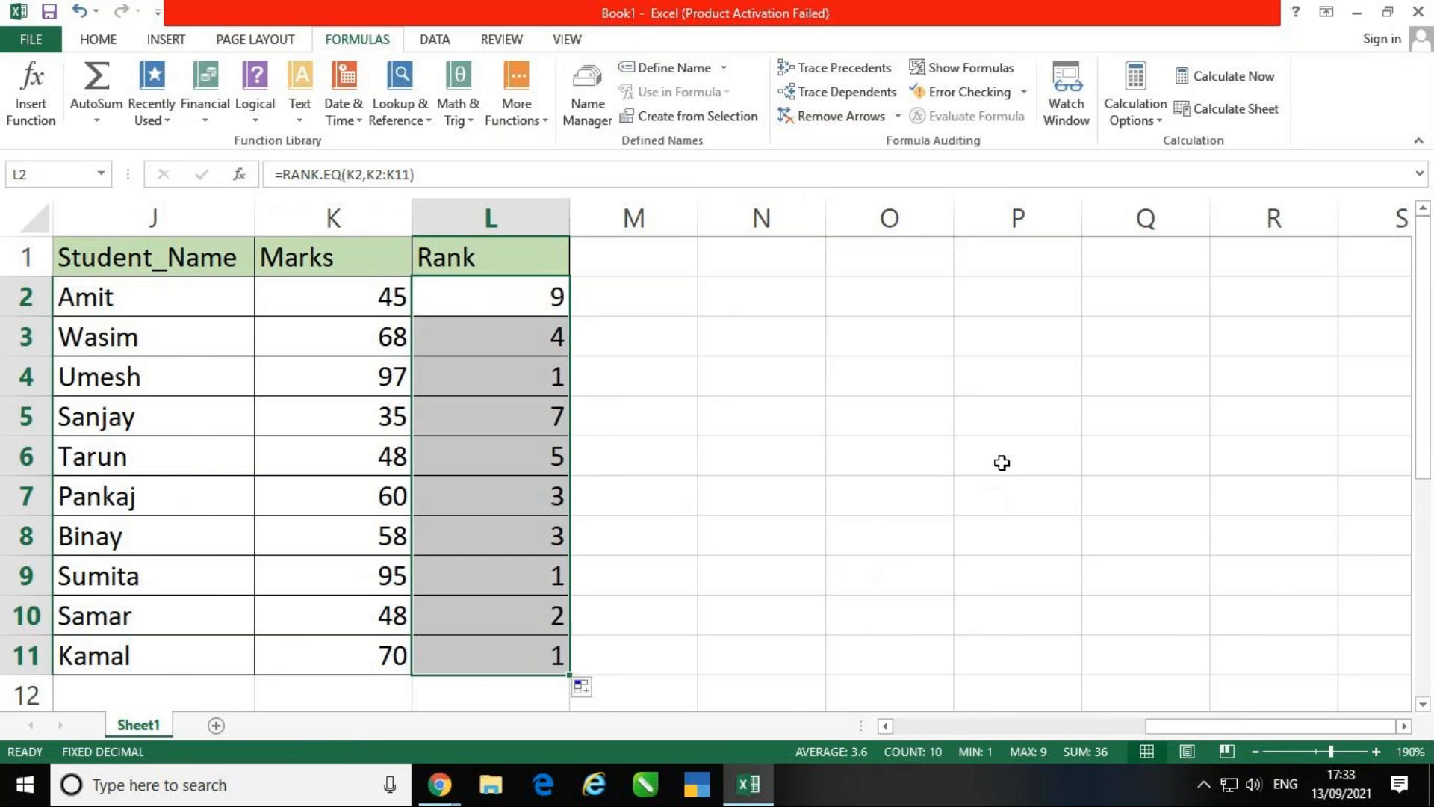
left_click(1001, 460)
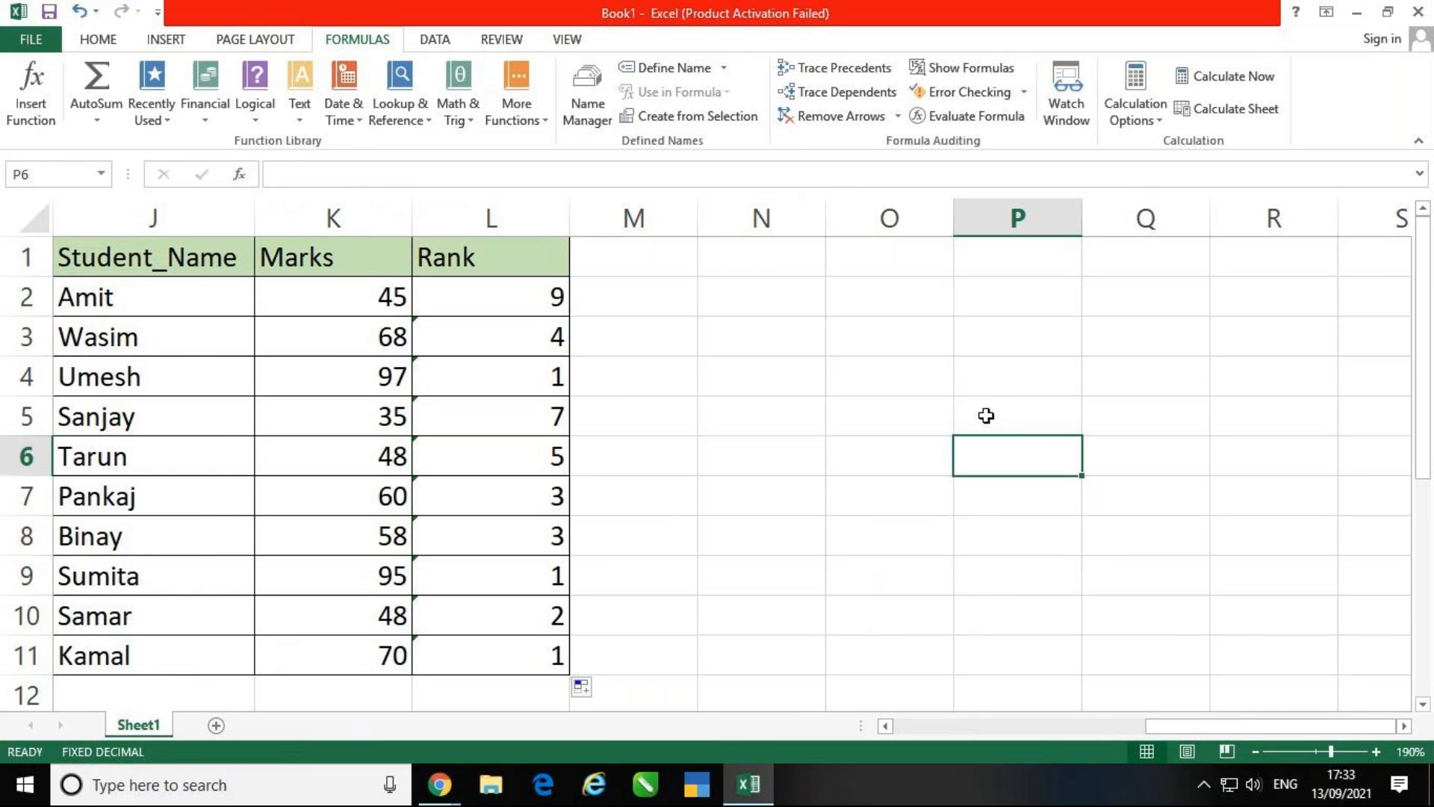
- Check the copied rank formulas in the Rank column and clear them from L3:L11
left_click(441, 644)
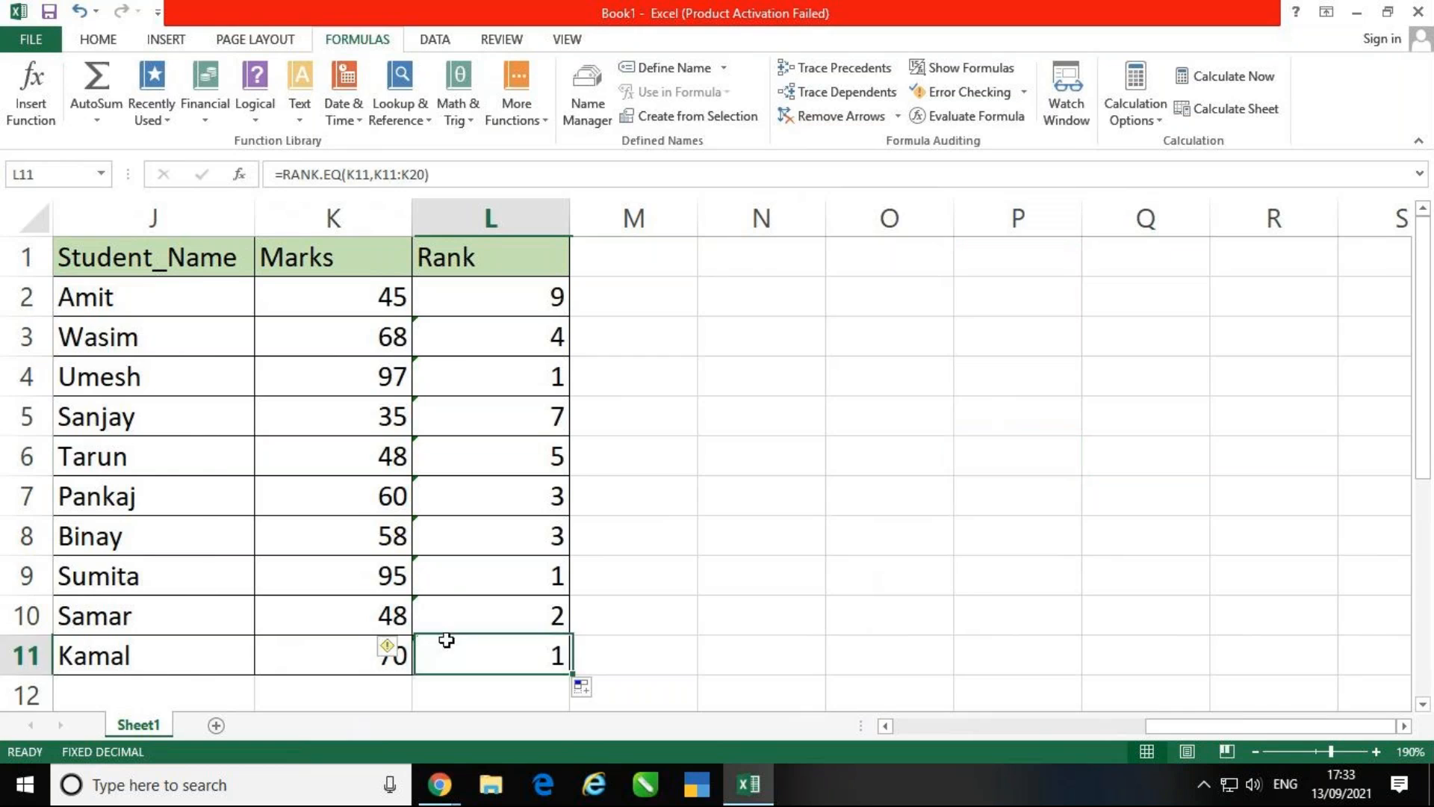
left_click(454, 589)
left_click(493, 379)
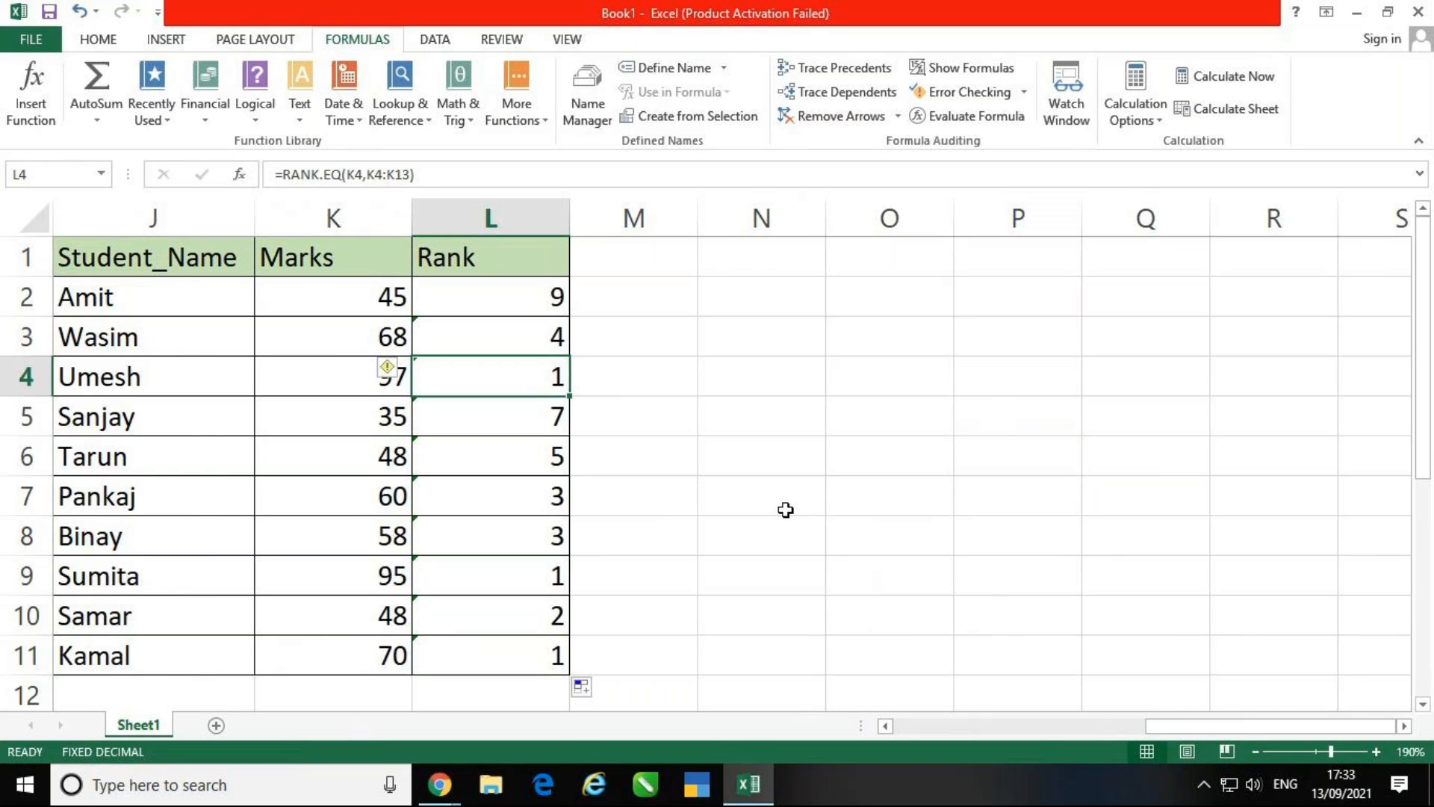
left_click_drag(544, 496, 538, 535)
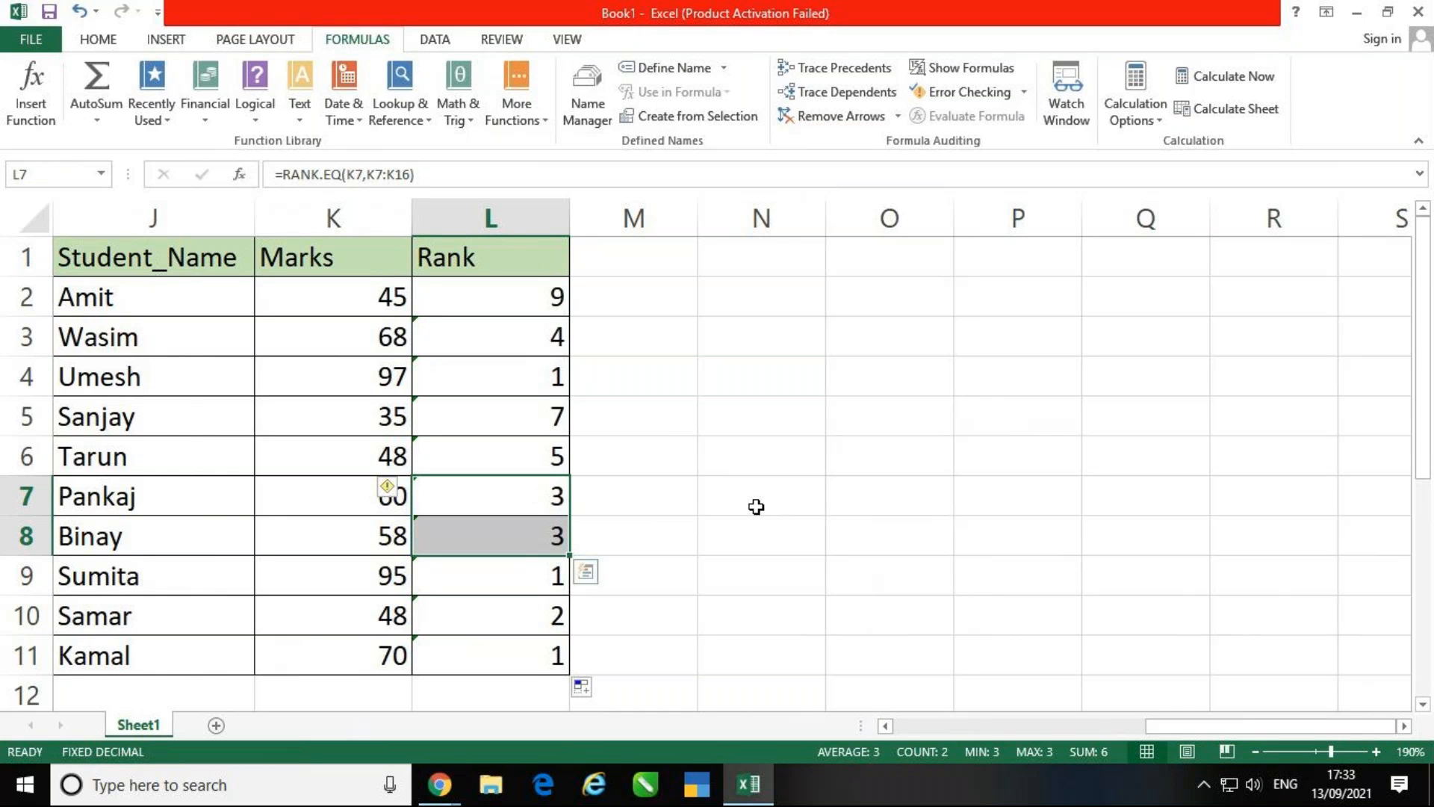
left_click(756, 508)
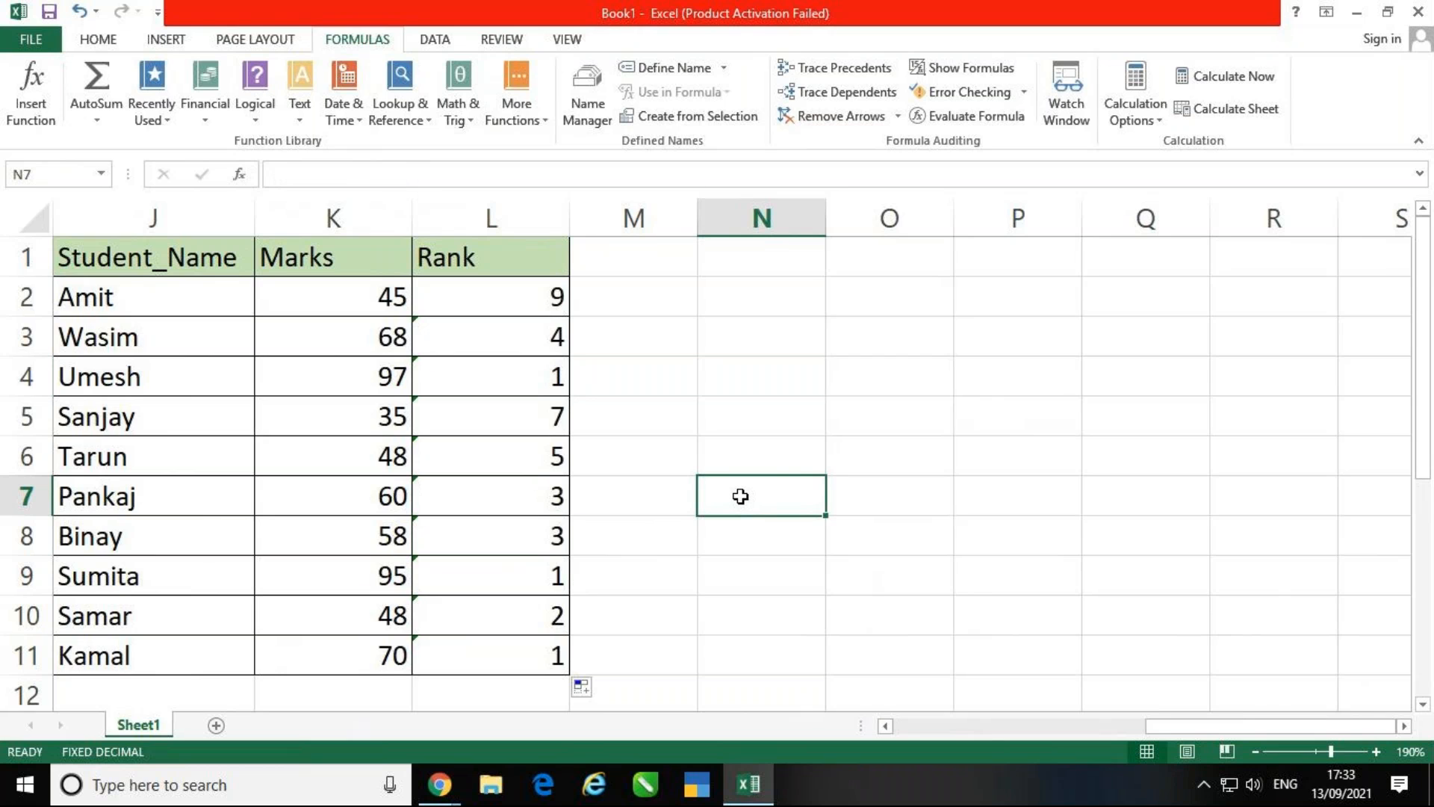
left_click_drag(534, 347, 542, 649)
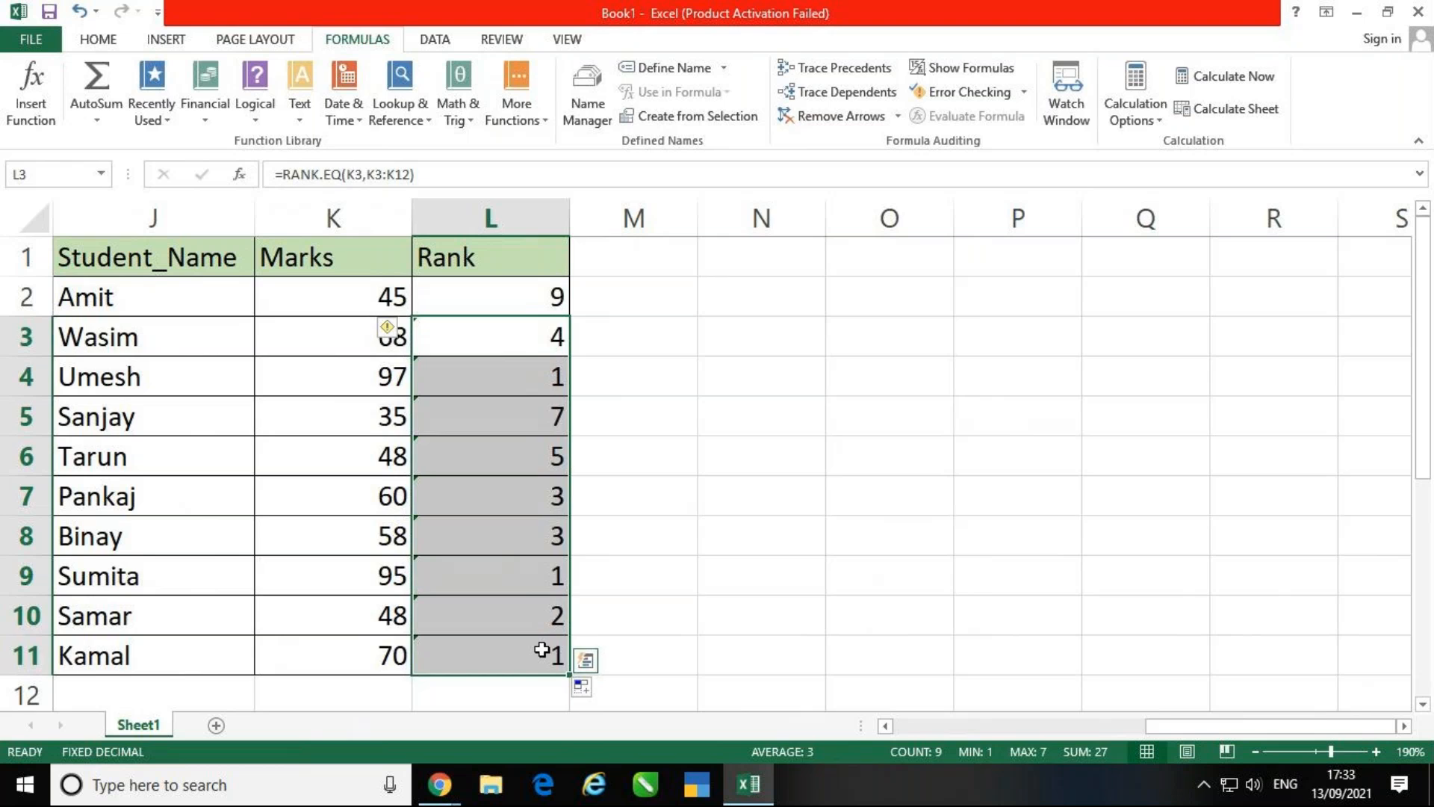
key("Delete")
left_click(762, 576)
- Edit the RANK.EQ arguments in L2 so that Ref is the absolute range $K$2:$K$11
left_click(504, 306)
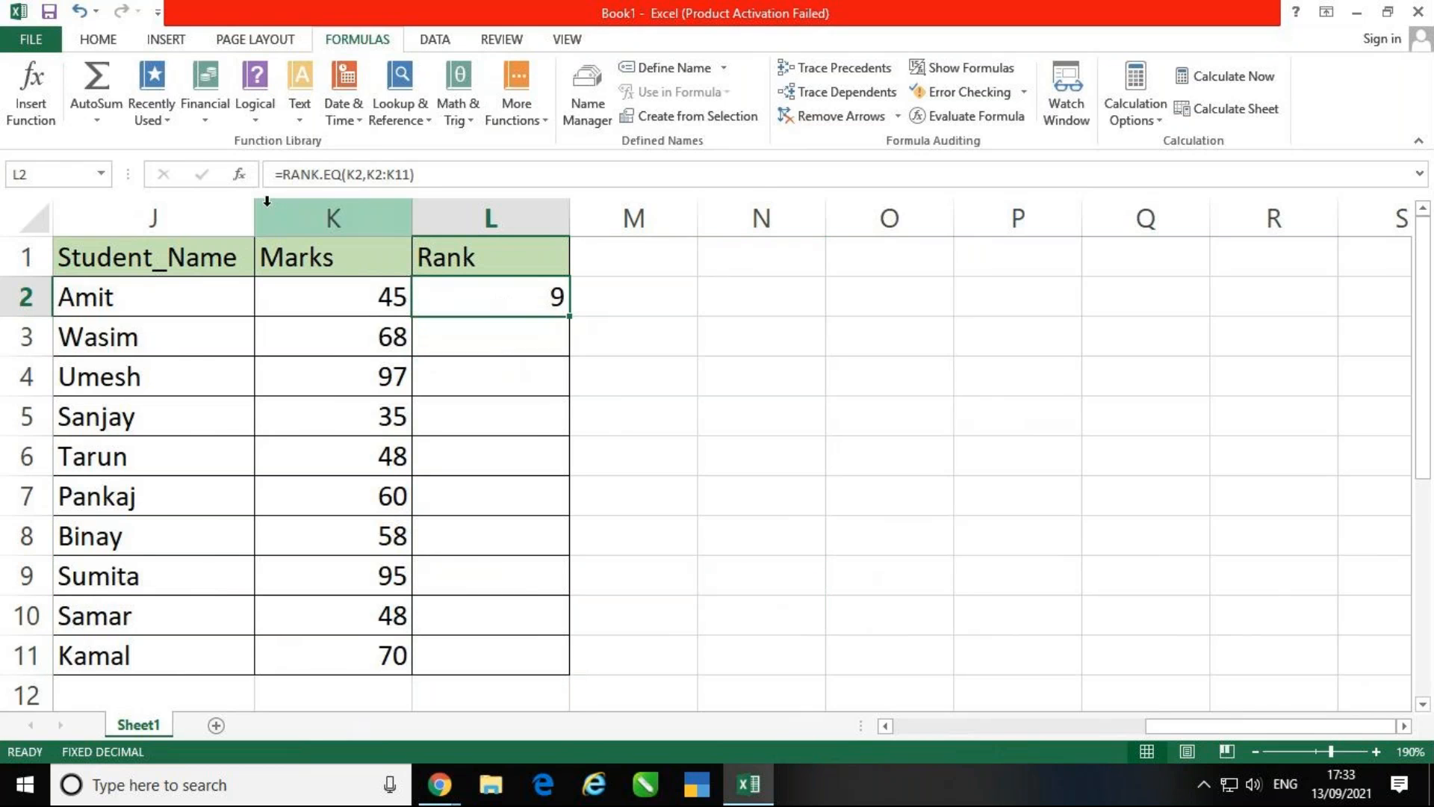
left_click(709, 410)
left_click(536, 300)
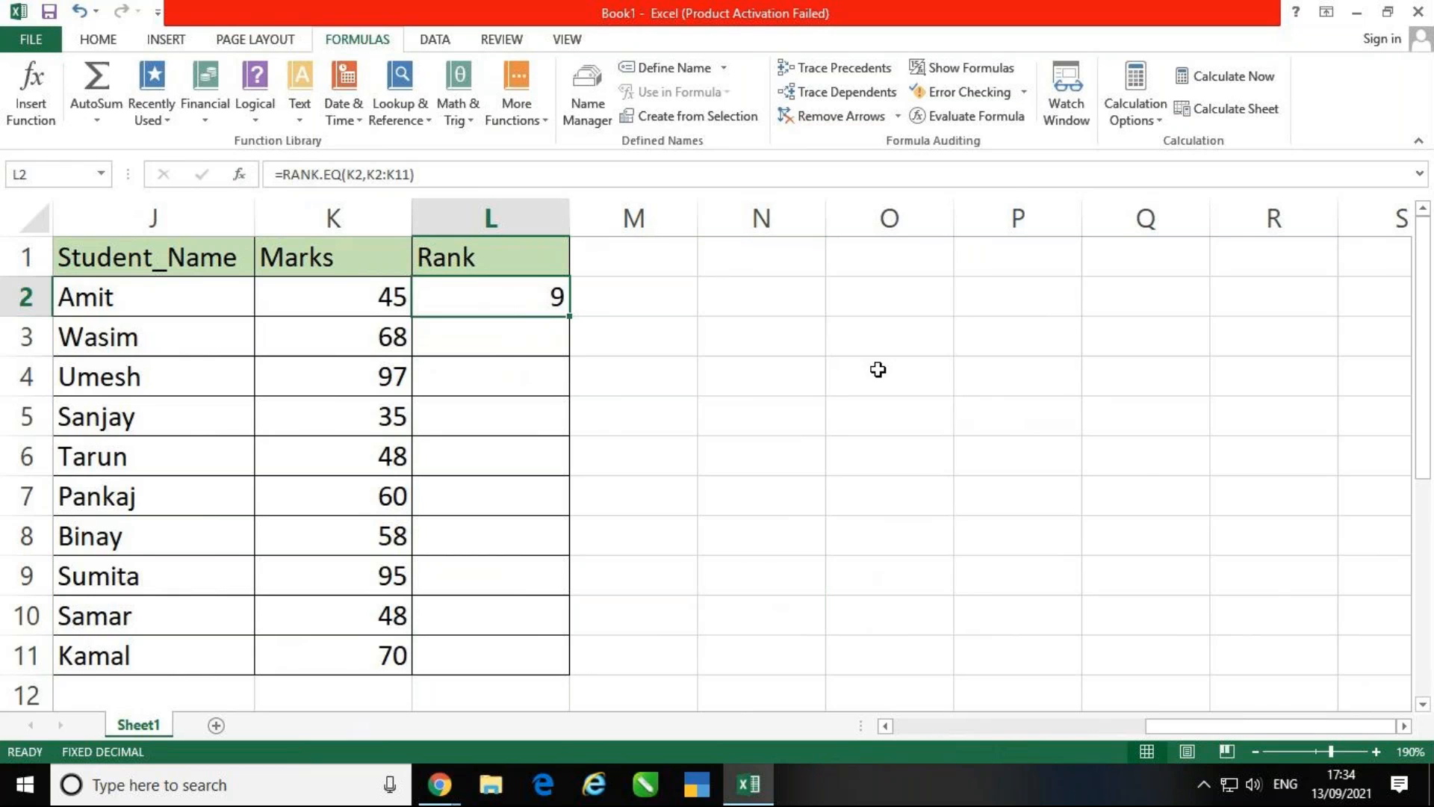
left_click(749, 403)
left_click(541, 298)
left_click(239, 176)
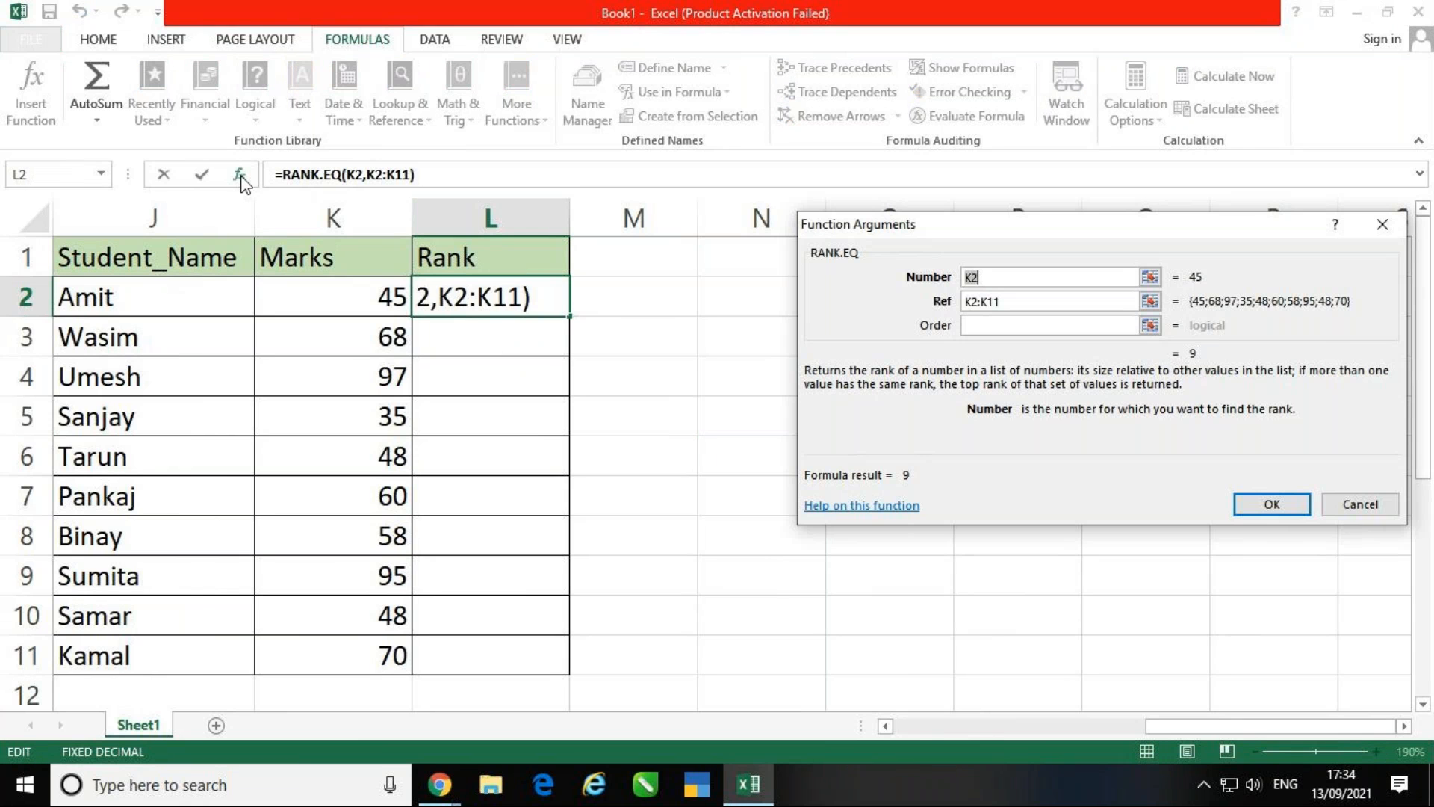
left_click_drag(1008, 230, 982, 258)
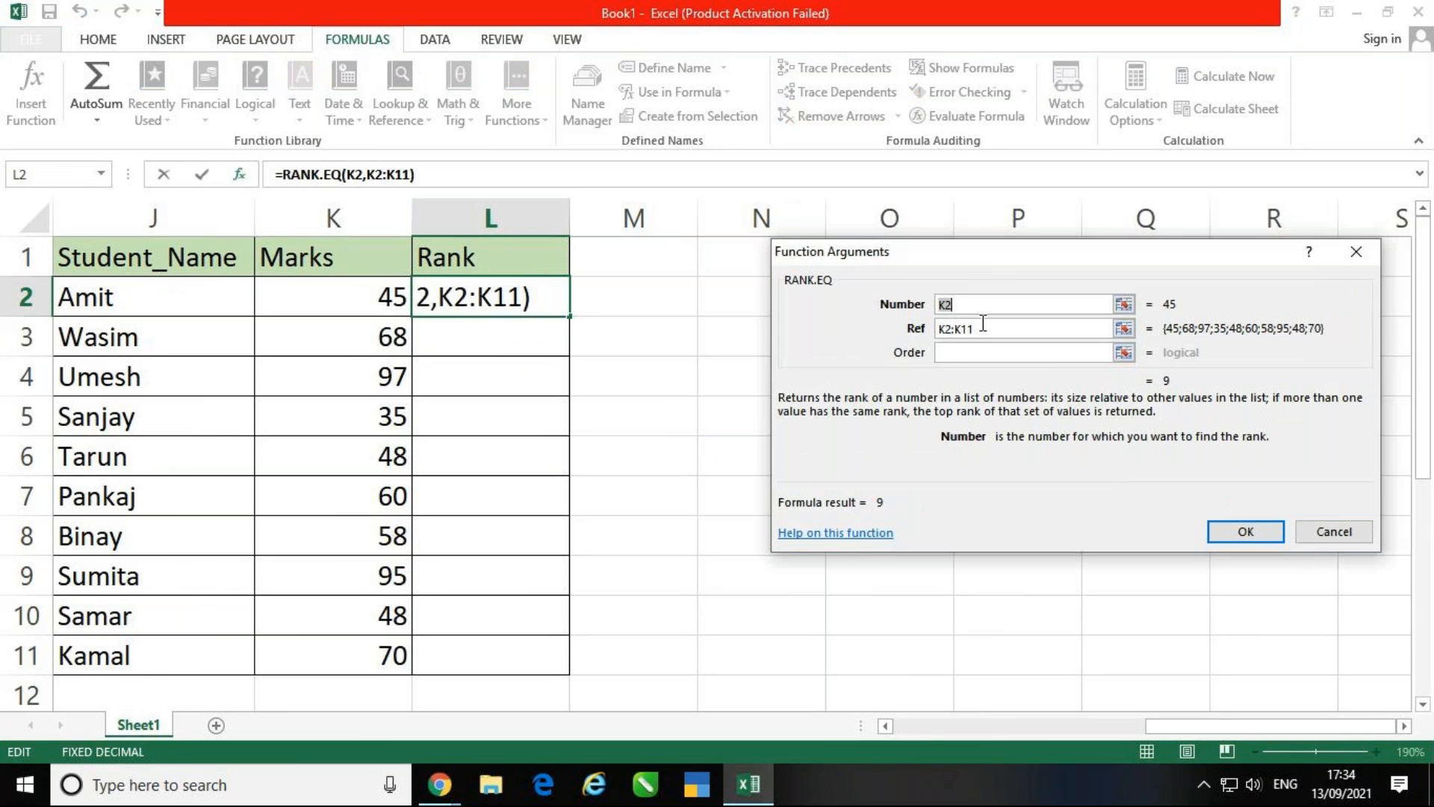
key("Tab")
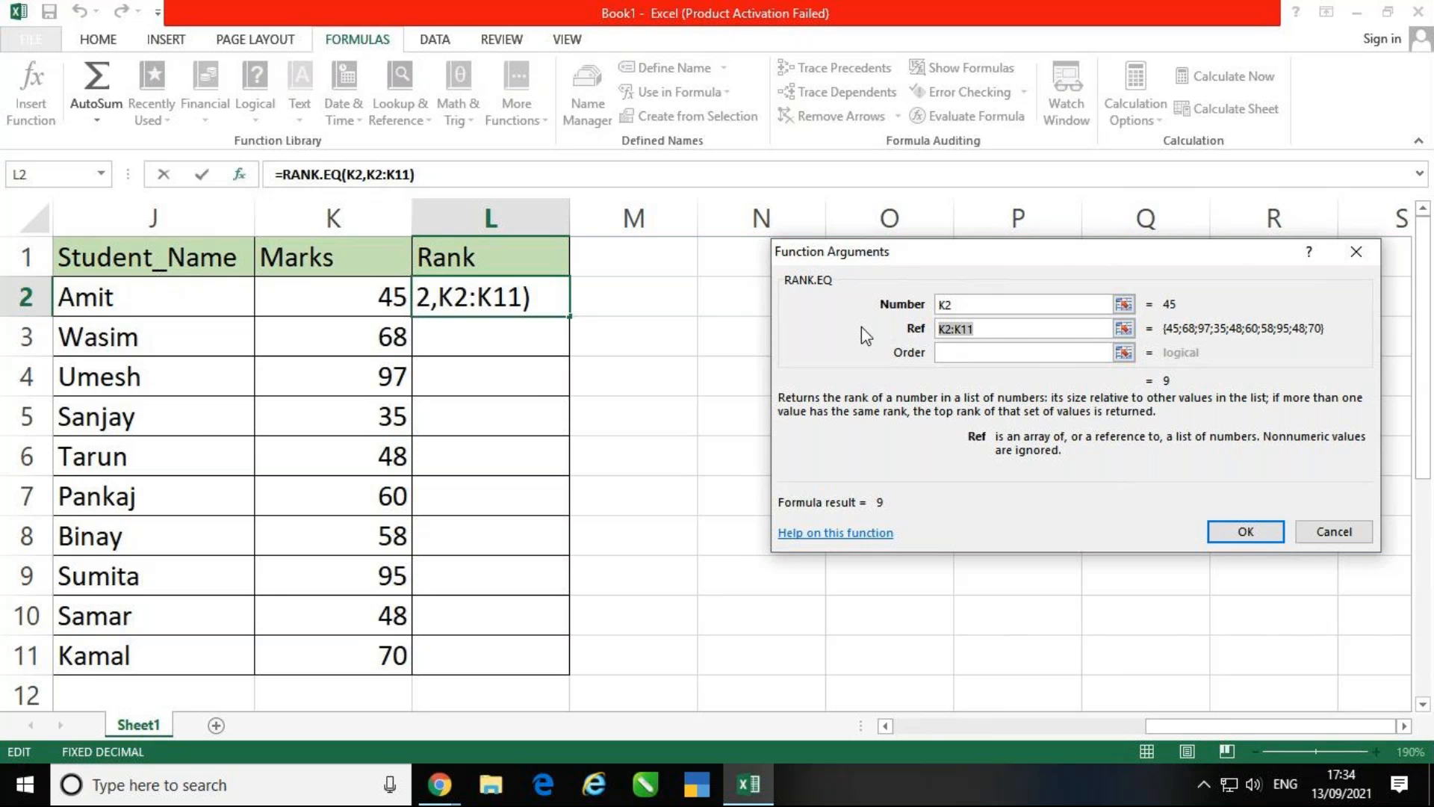
key("F4")
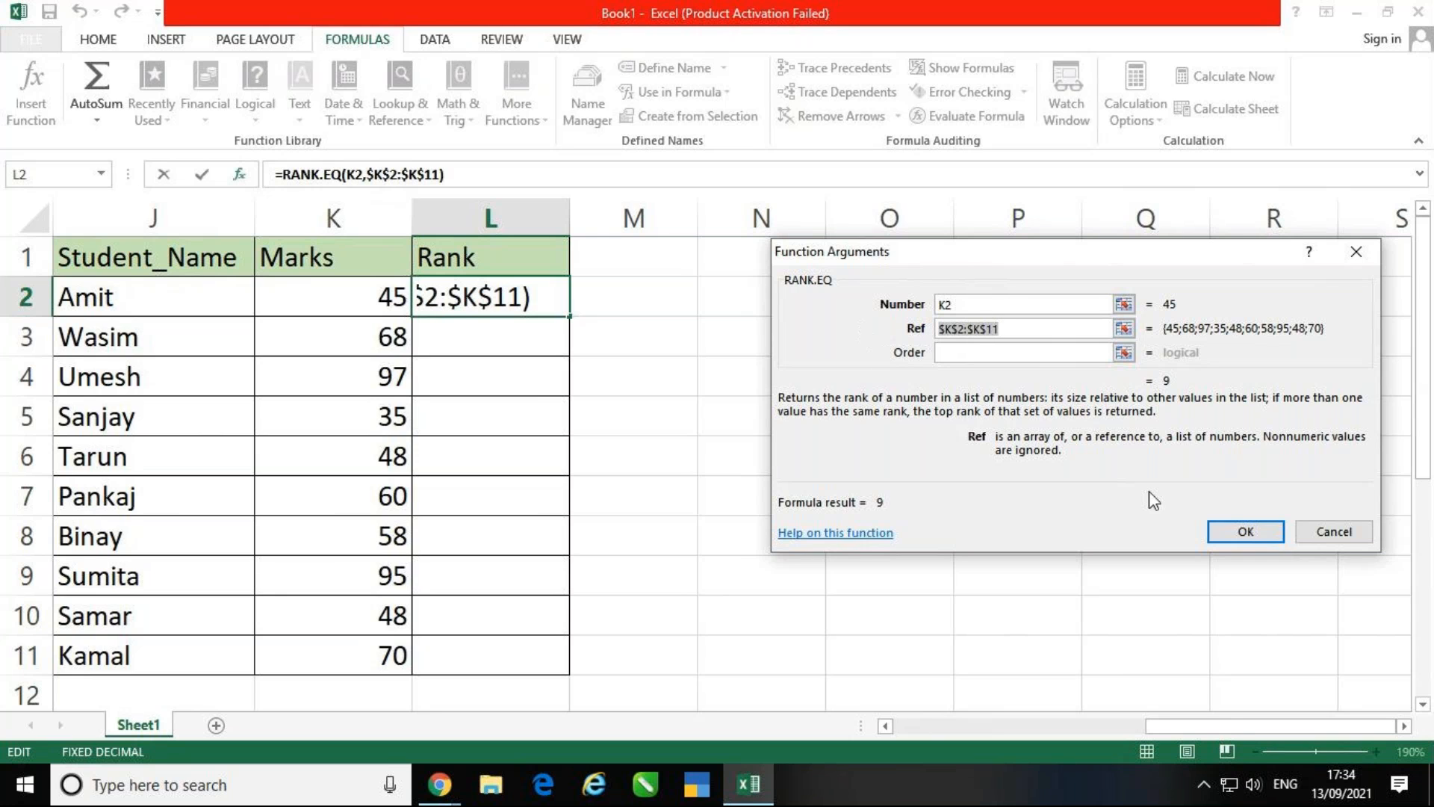
left_click(1245, 531)
left_click(839, 461)
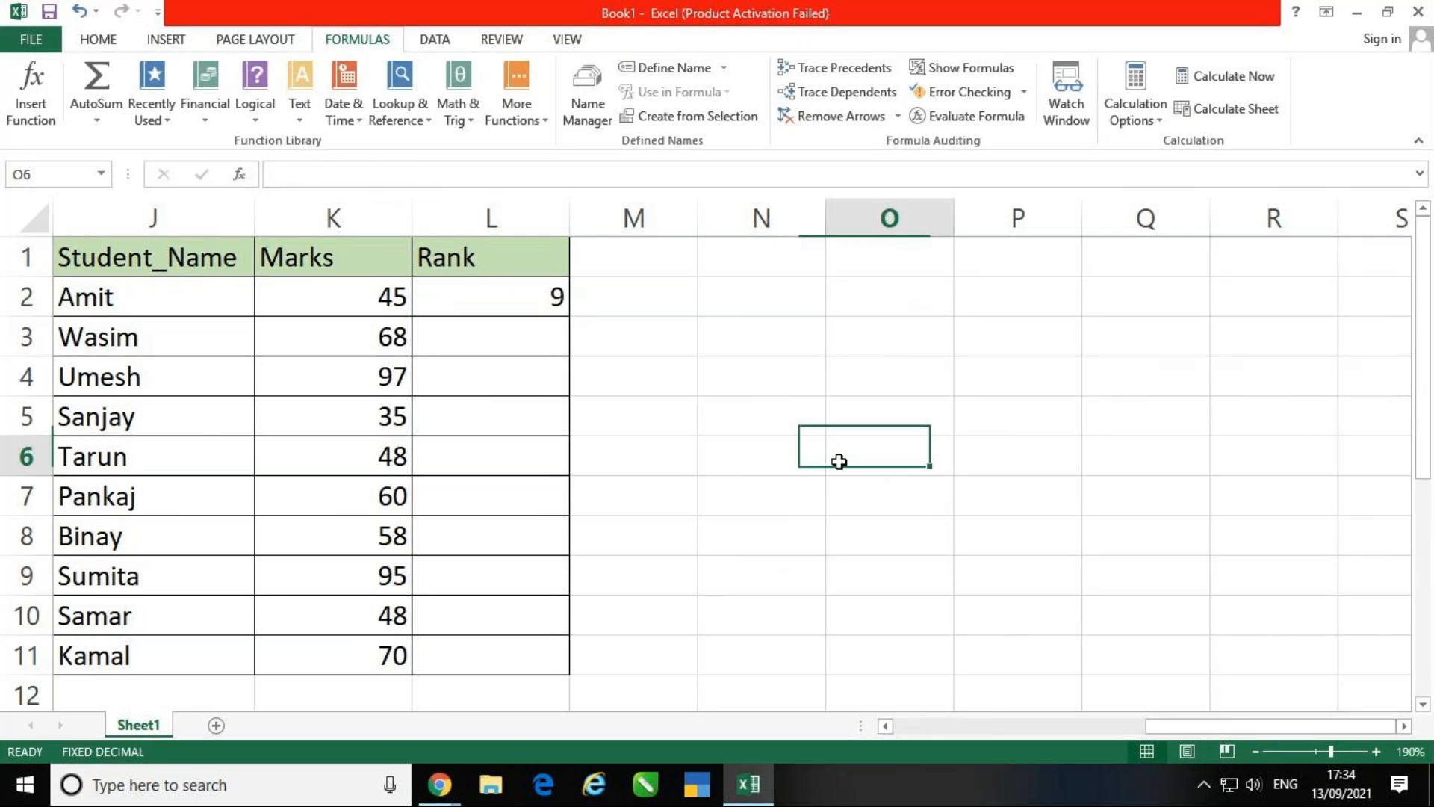
- Fill the RANK.EQ formula with the absolute Ref range from L2 down to L11
left_click(517, 306)
left_click_drag(569, 316, 581, 676)
left_click(1016, 492)
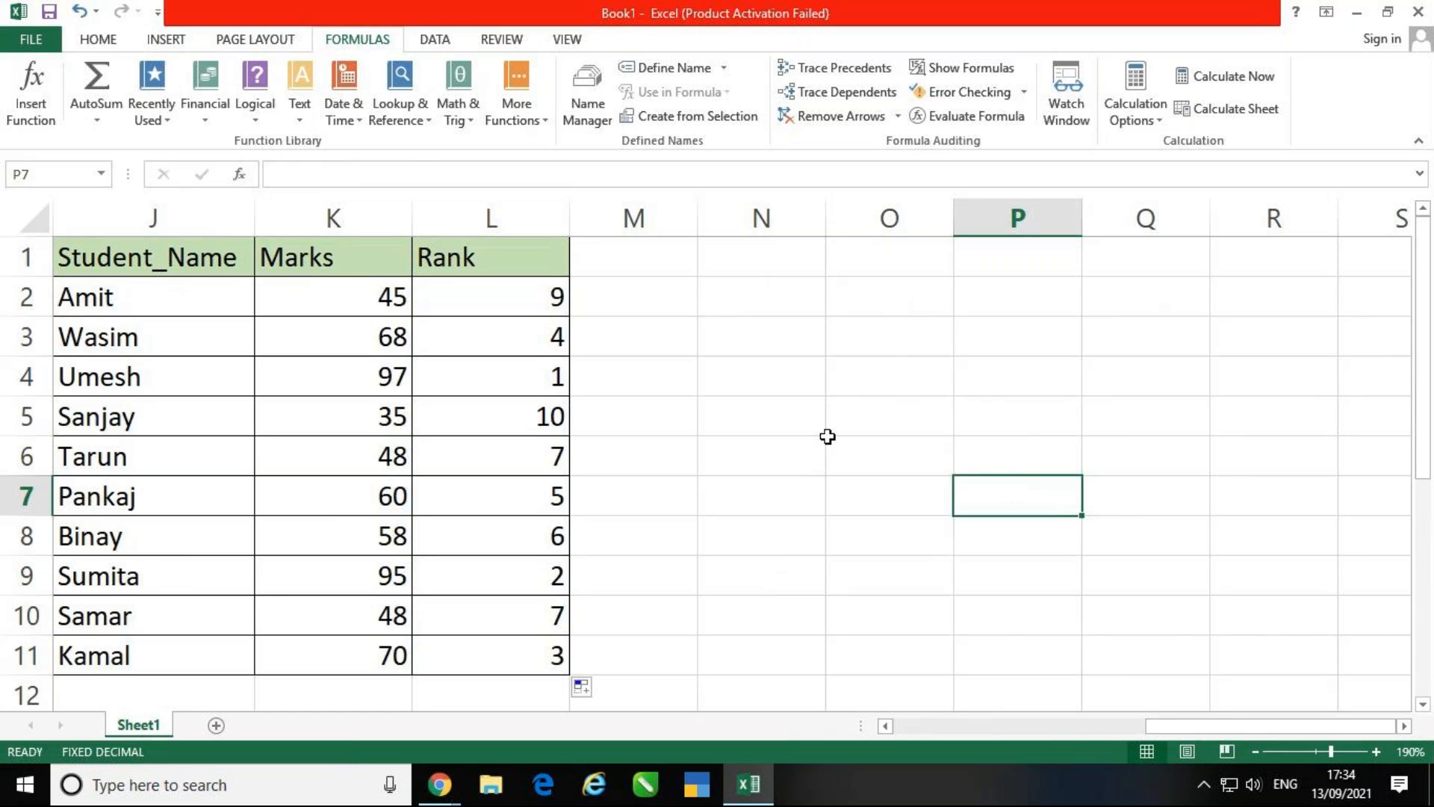
left_click(871, 389)
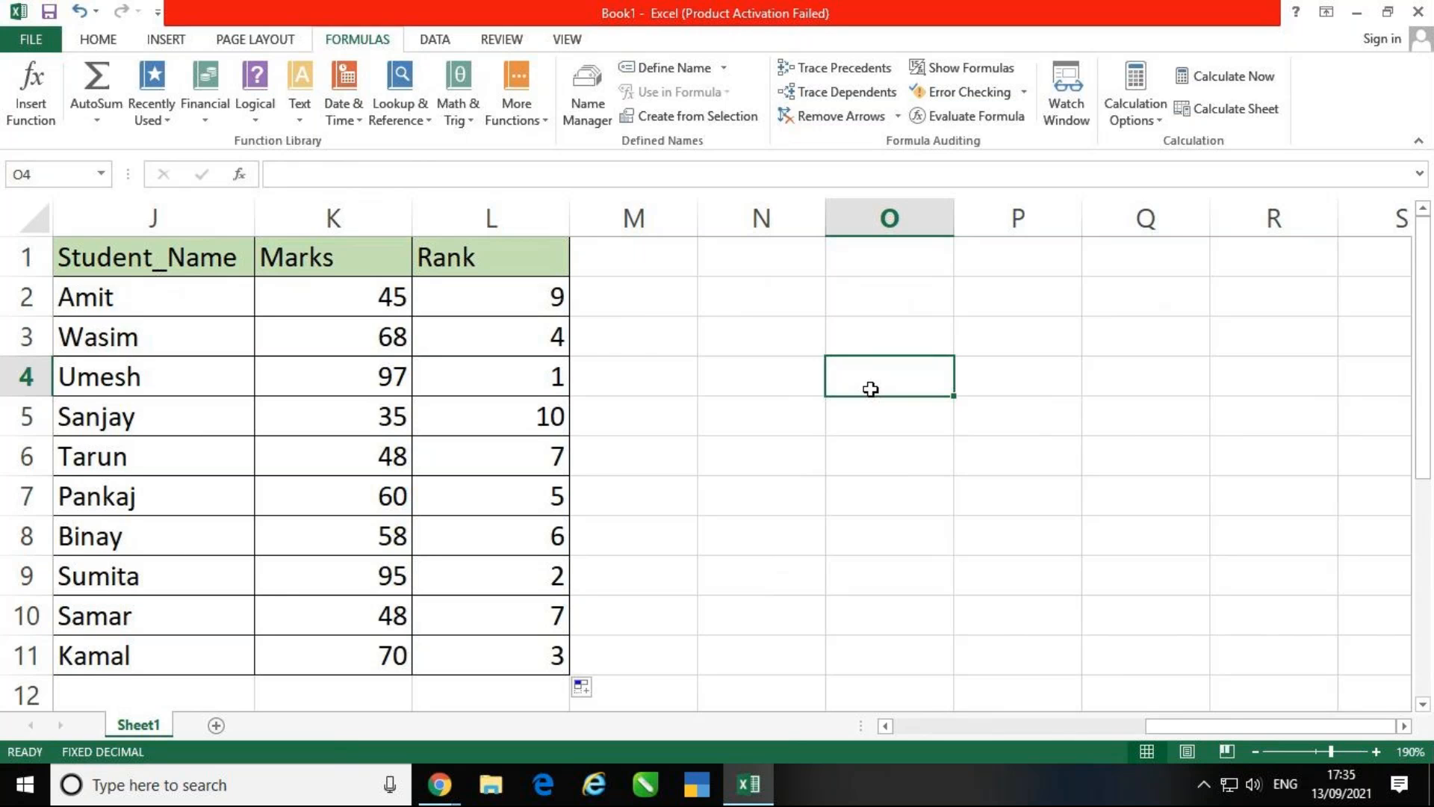
- Clear all RANK.EQ formulas from L2:L11 and return to cell L2
left_click_drag(528, 293, 528, 657)
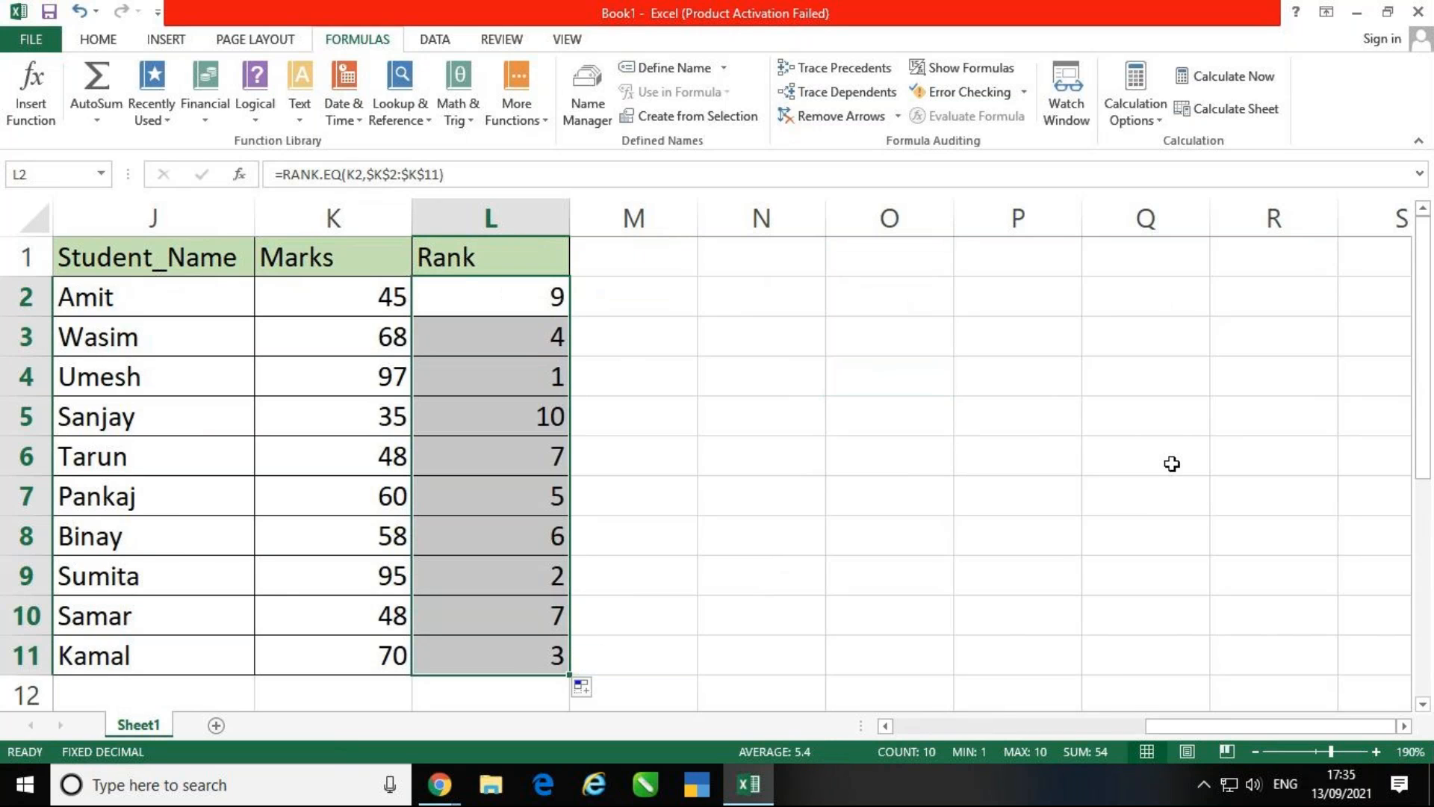
key("Delete")
key("Down")
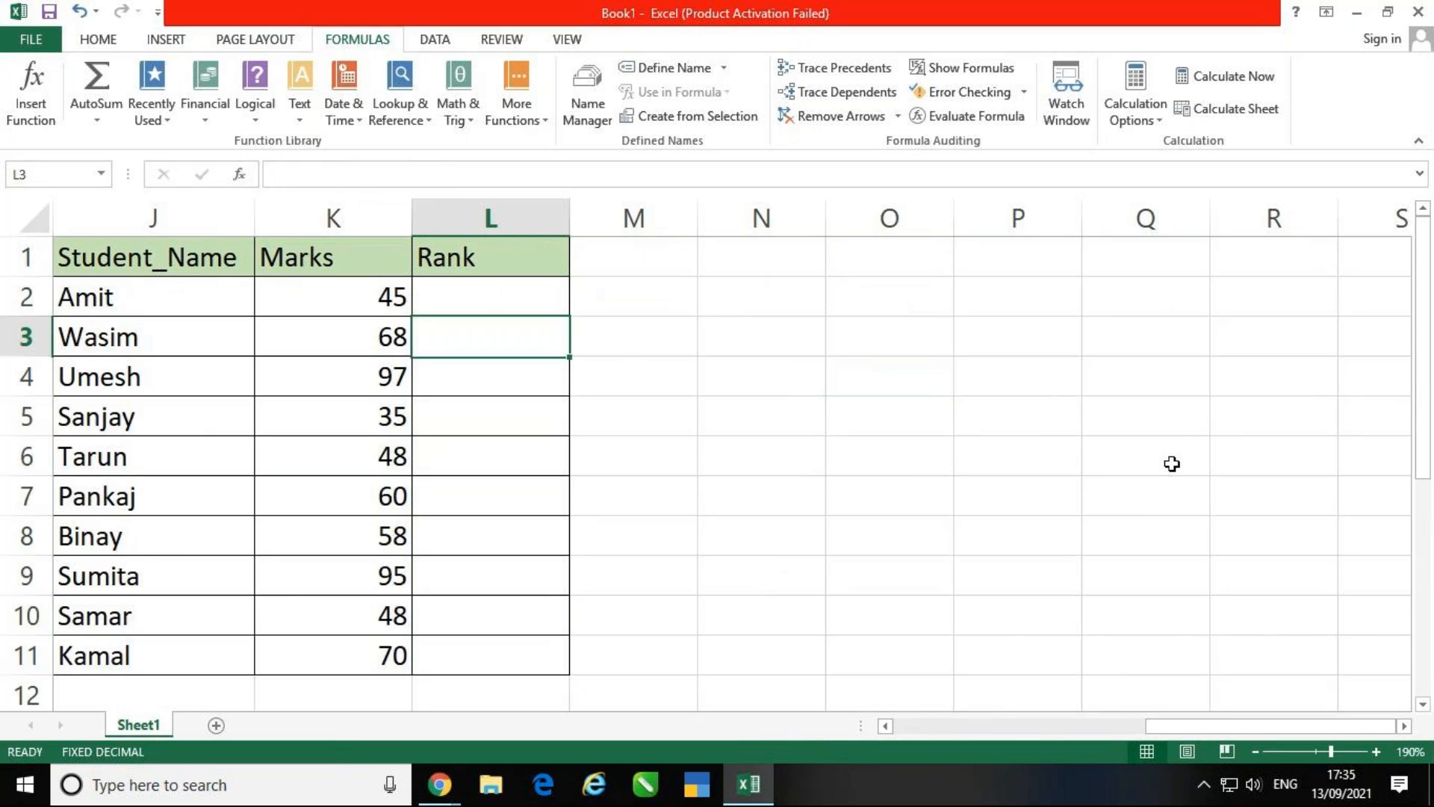
key("Up")
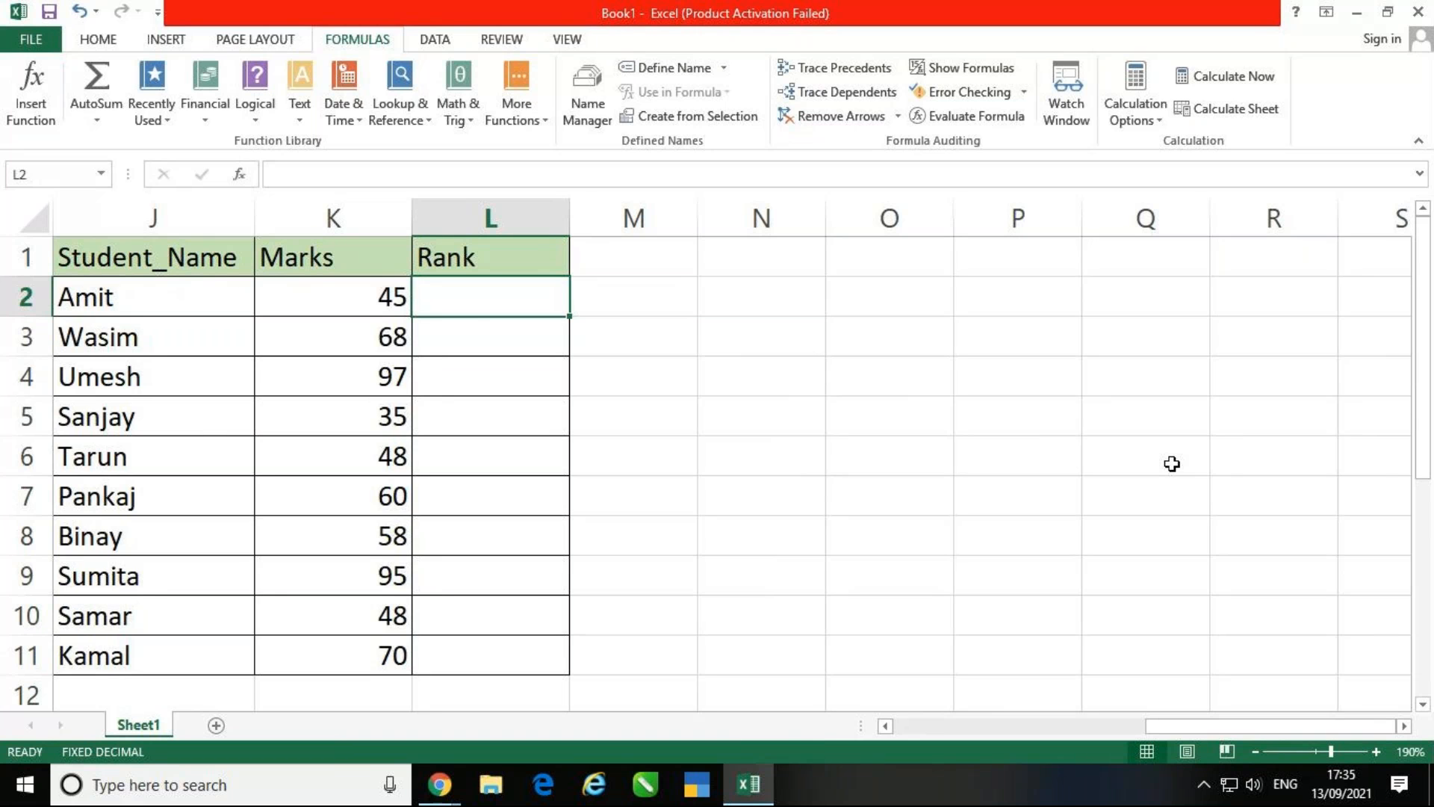
- Enter the RANK function in L2 with K2 as Number and the absolute range $K$2:$K$11 as Ref
type("=rank")
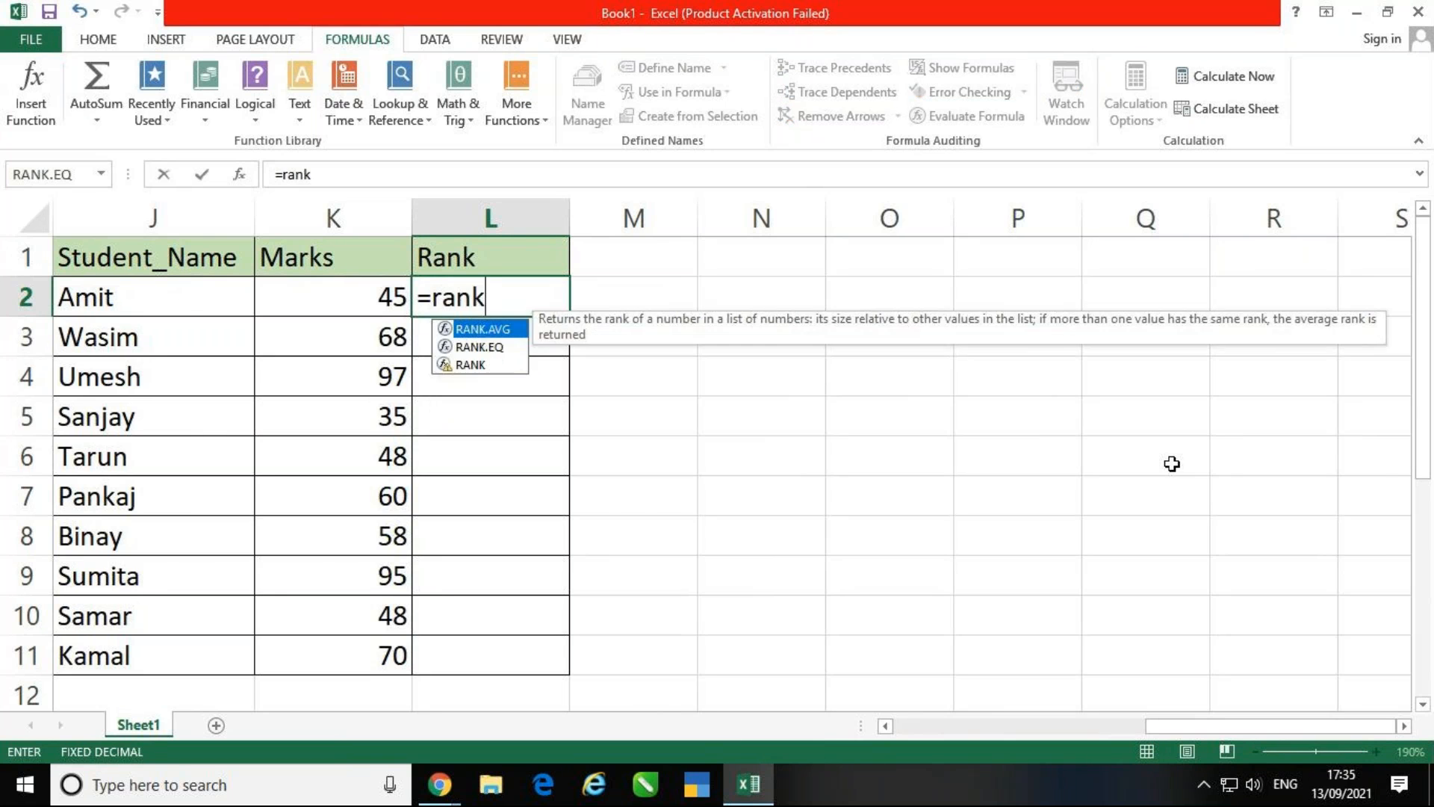
key("ctrl+a")
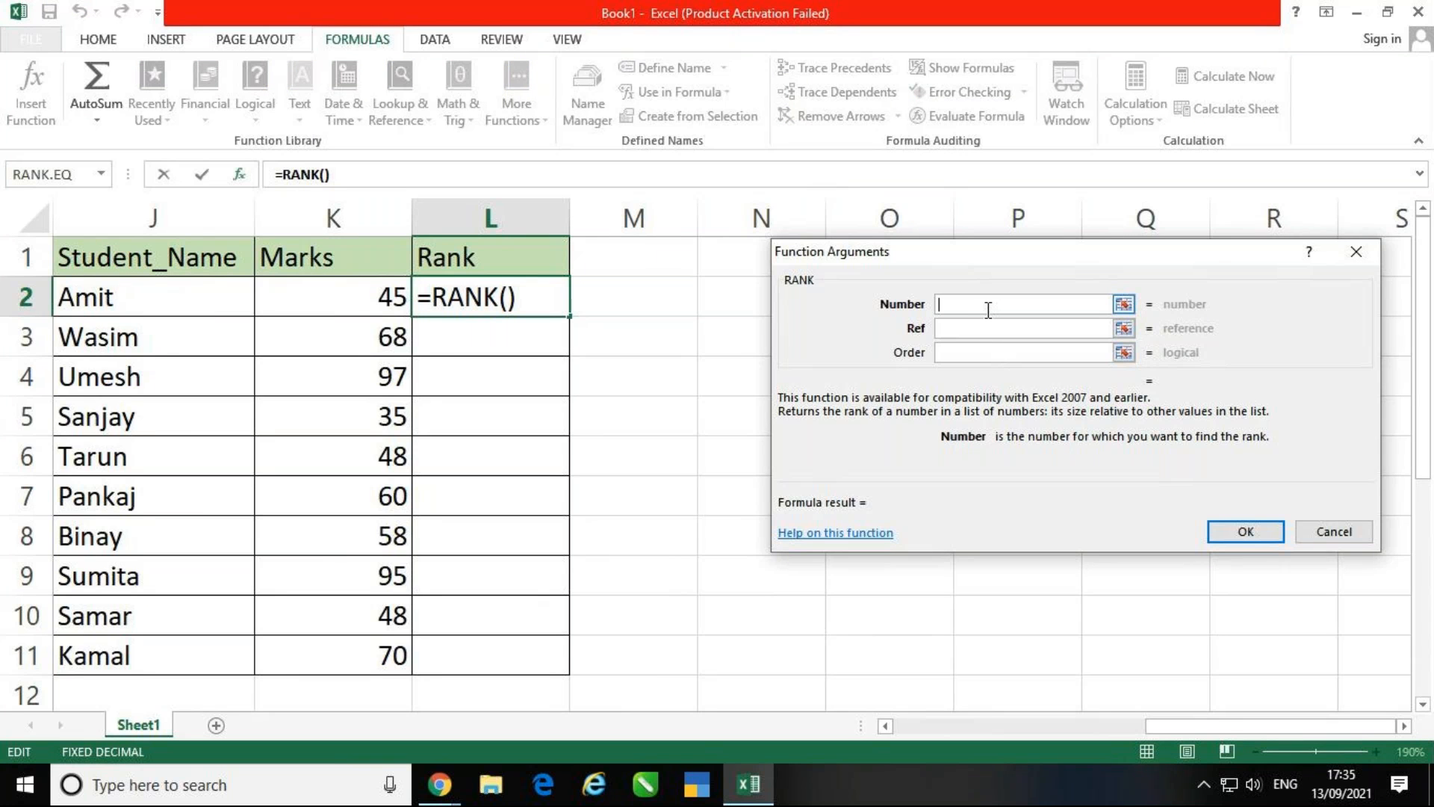
left_click(346, 304)
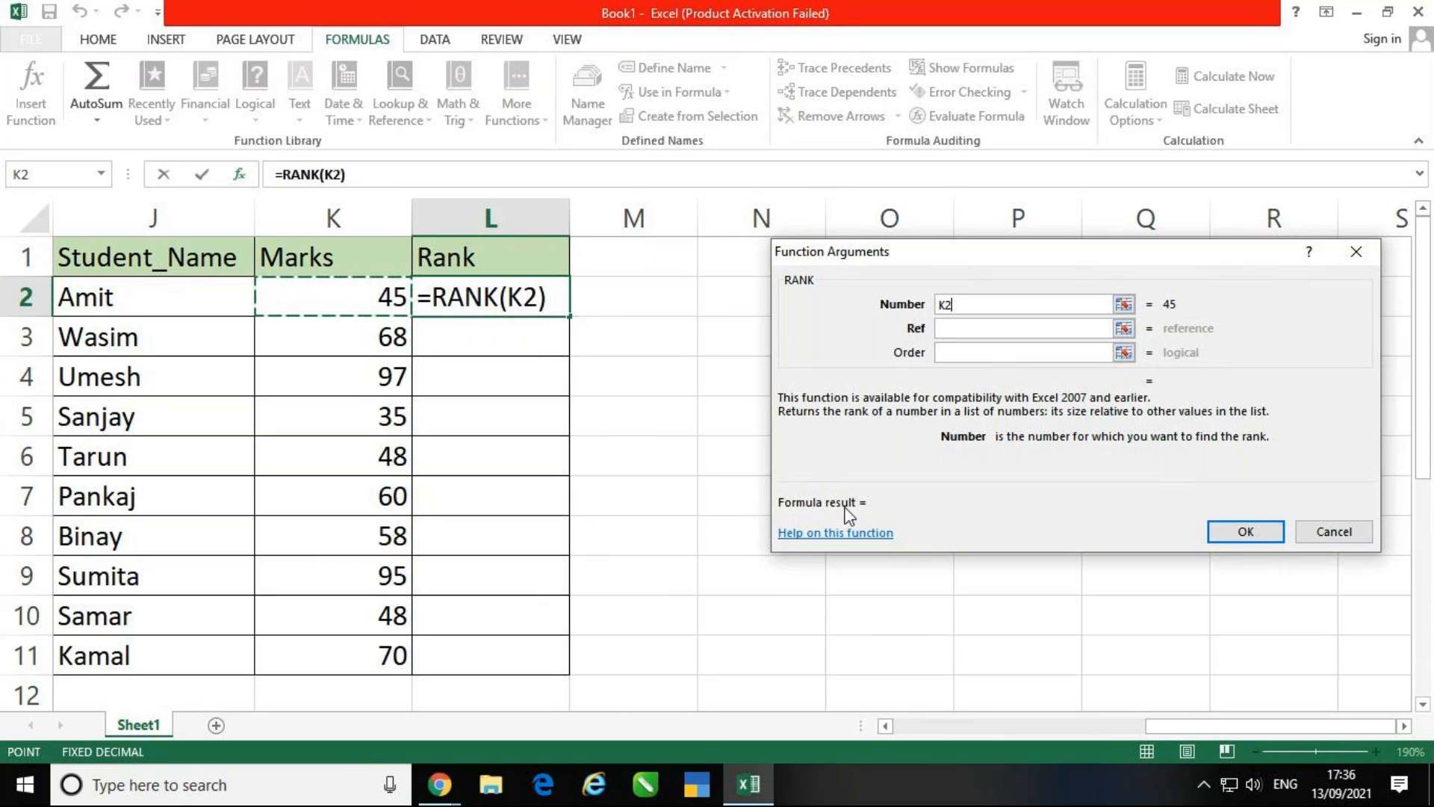
left_click(1050, 331)
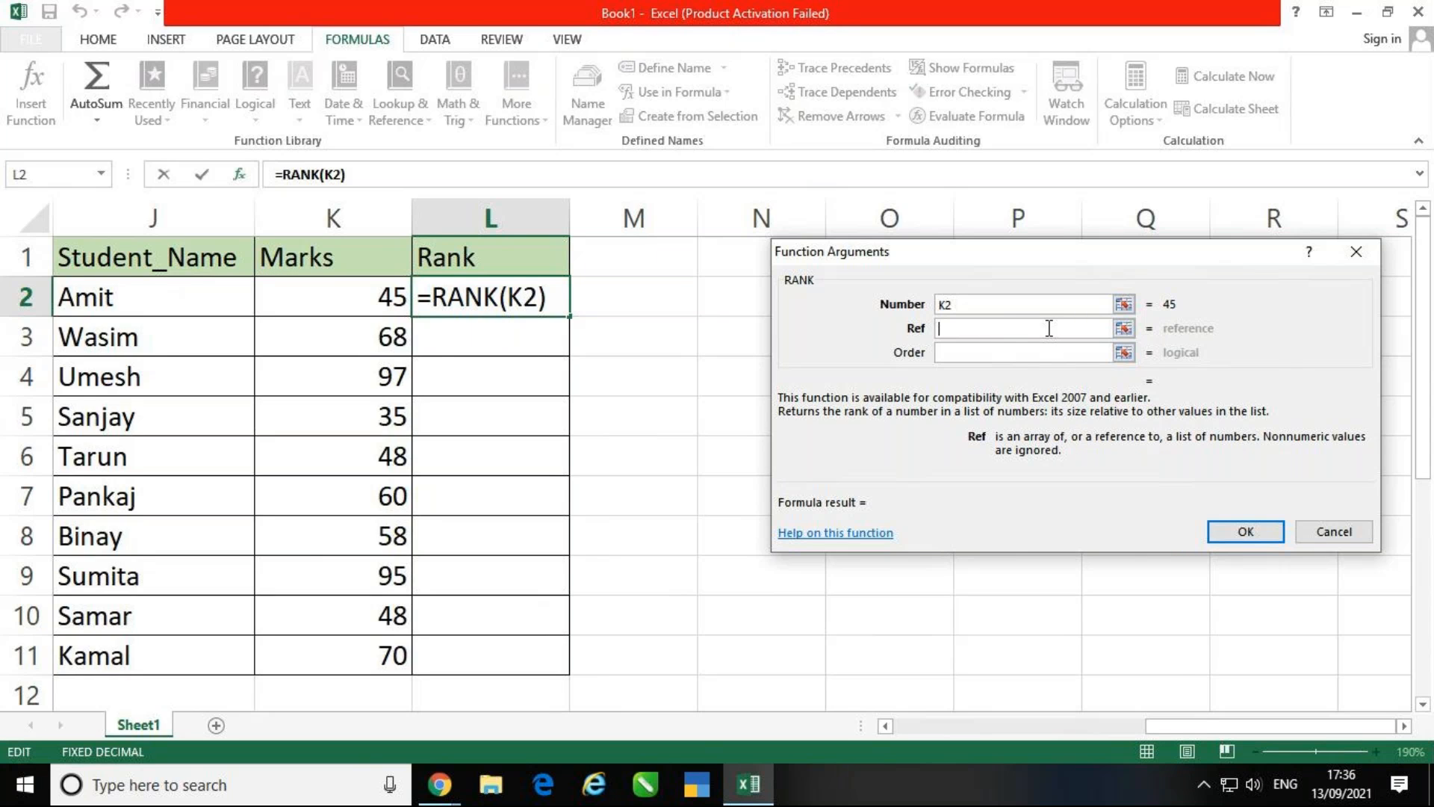
left_click_drag(367, 299, 343, 650)
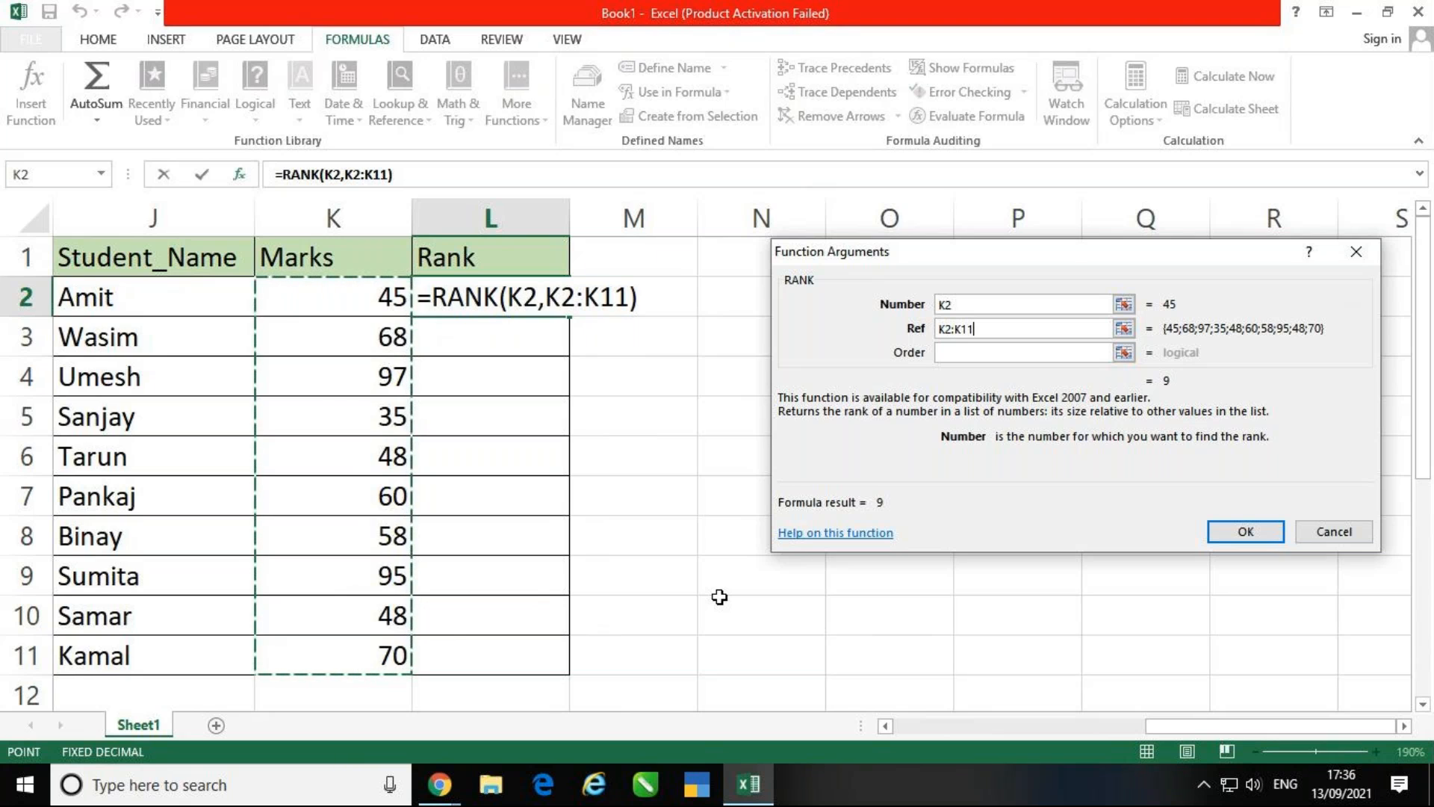
key("F4")
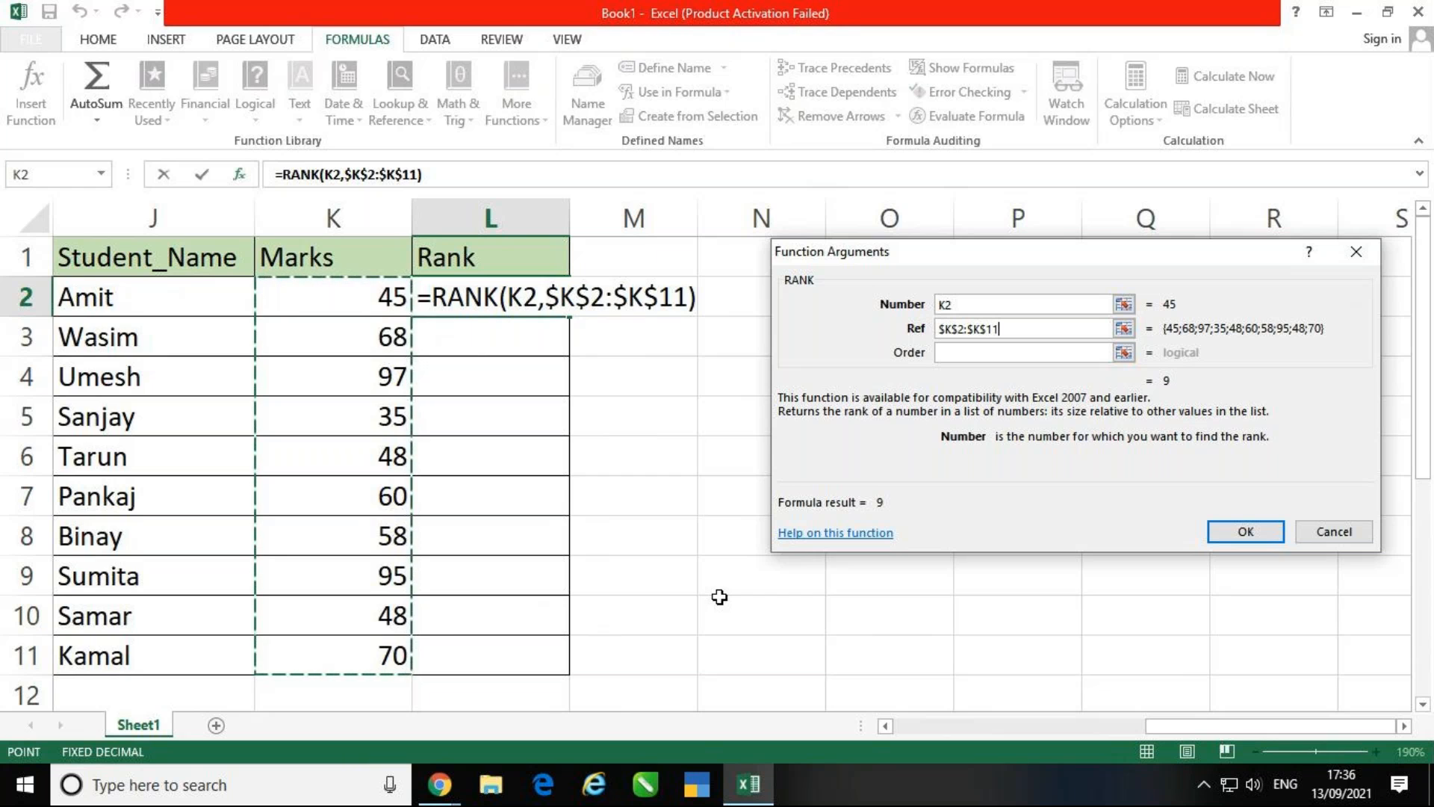
left_click(1222, 533)
- Fill the RANK formula from L2 down to L11 and check the marks against the ranks in rows 4 and 9
left_click_drag(569, 316, 606, 673)
left_click(1019, 590)
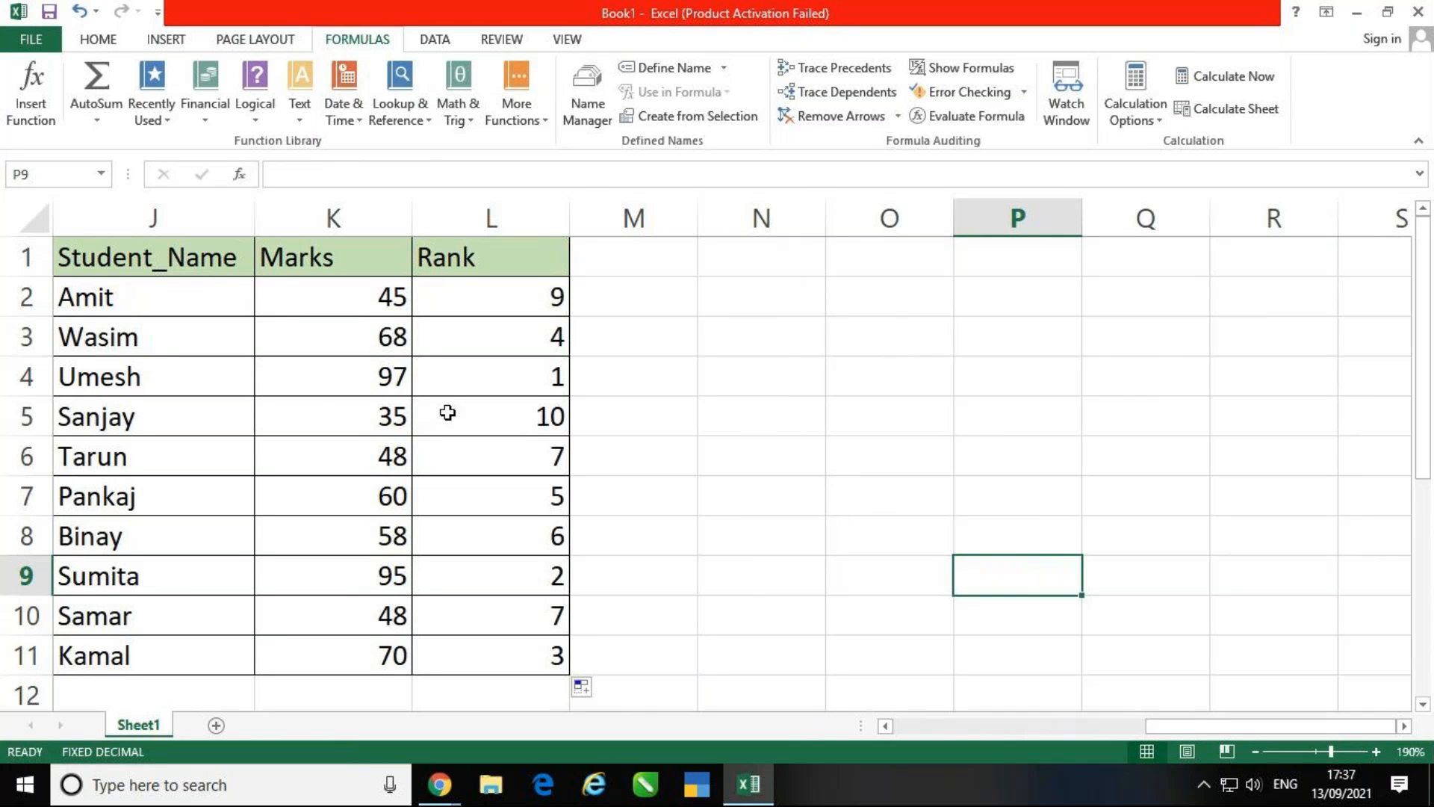
left_click_drag(171, 366, 490, 378)
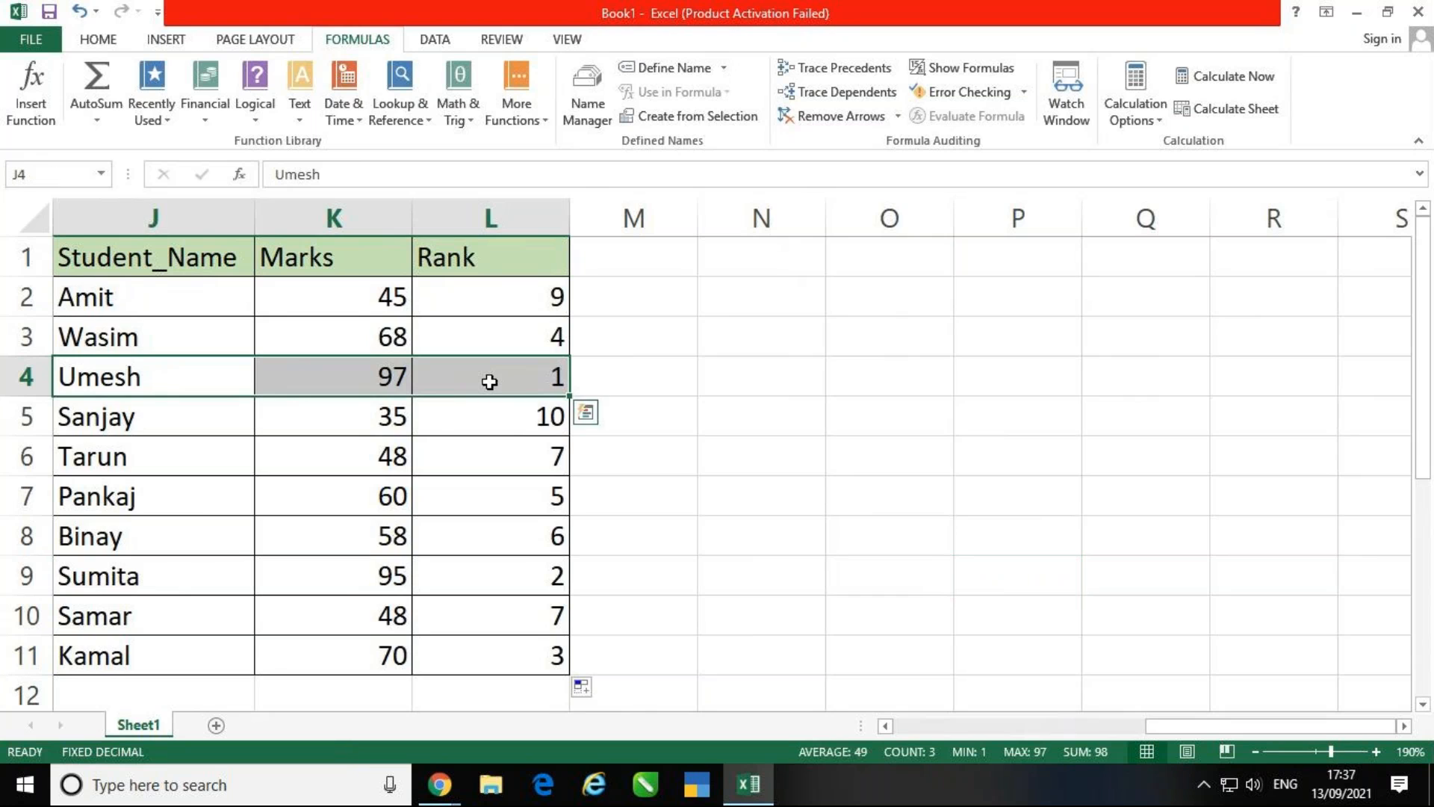
left_click_drag(172, 579, 523, 576)
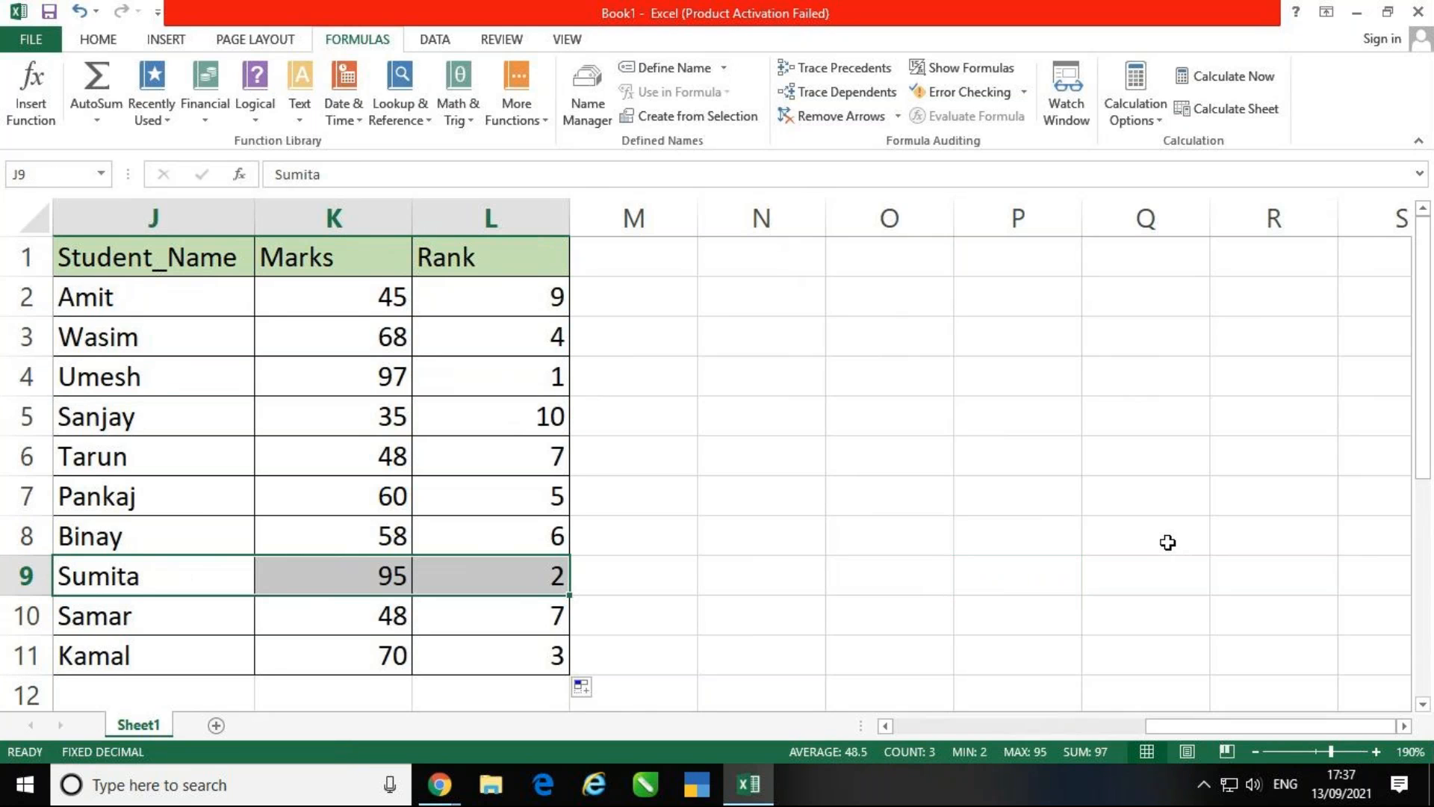
left_click(1168, 542)
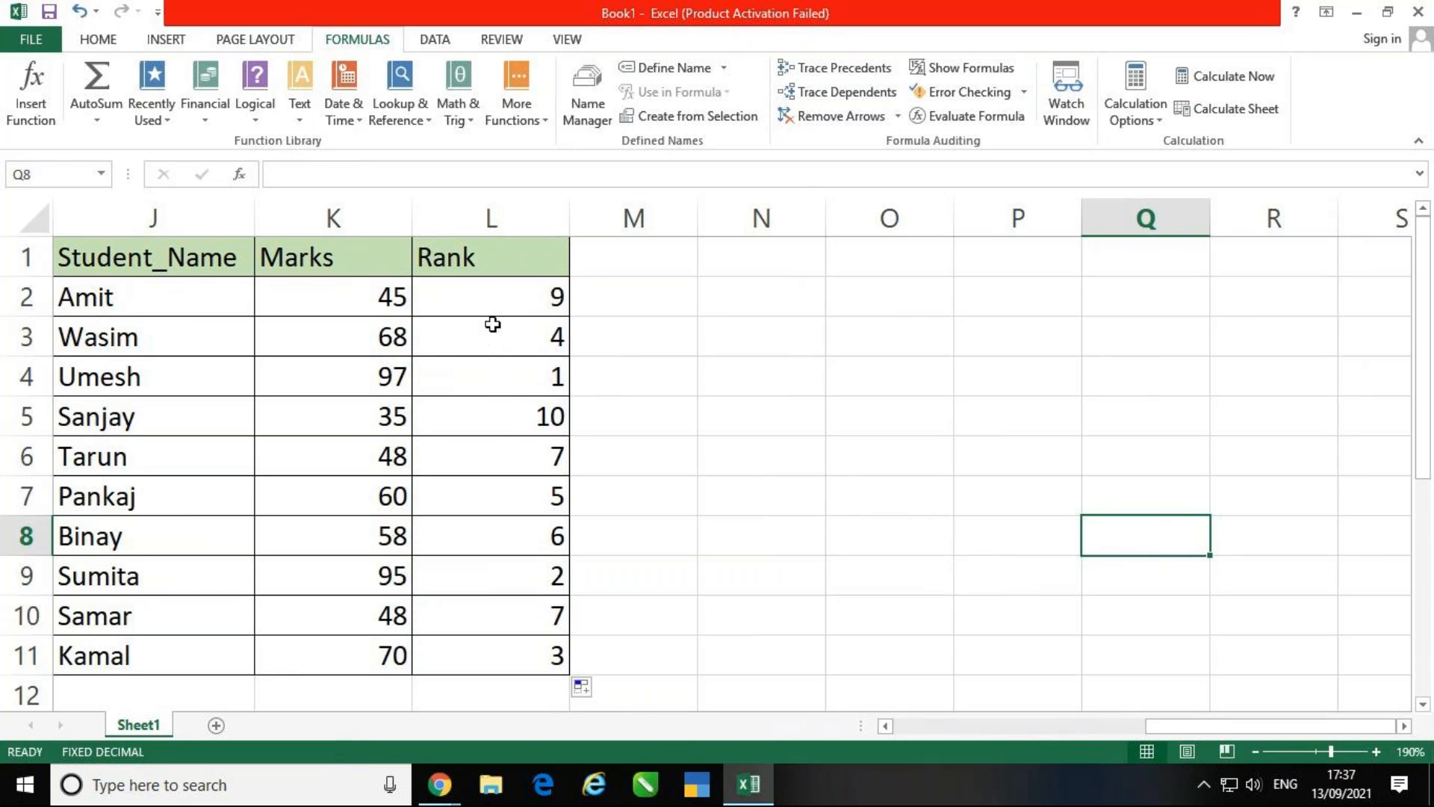
- Delete the RANK formulas from L2:L11 and reselect L2
left_click_drag(490, 299, 494, 658)
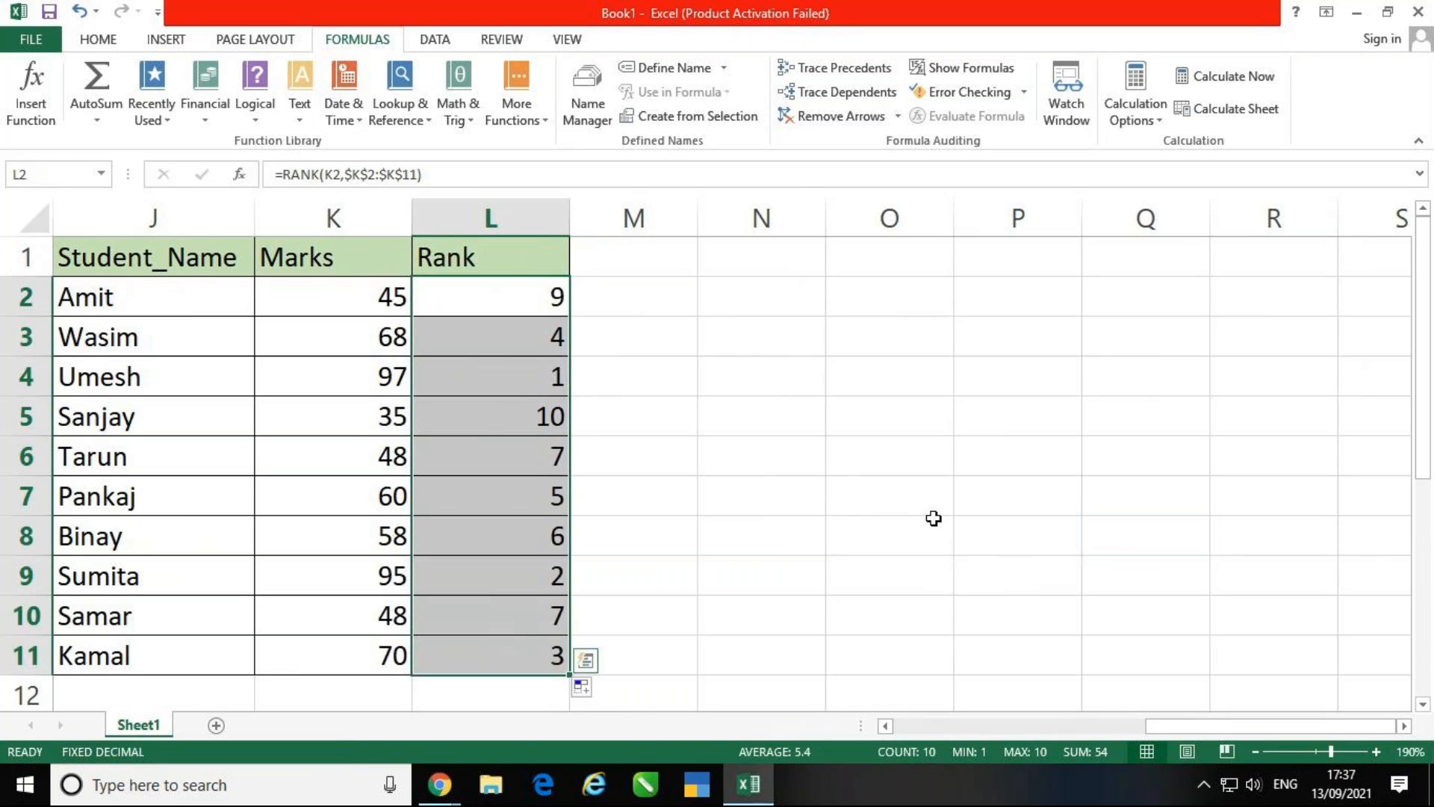
key("Delete")
key("Down")
key("Up")
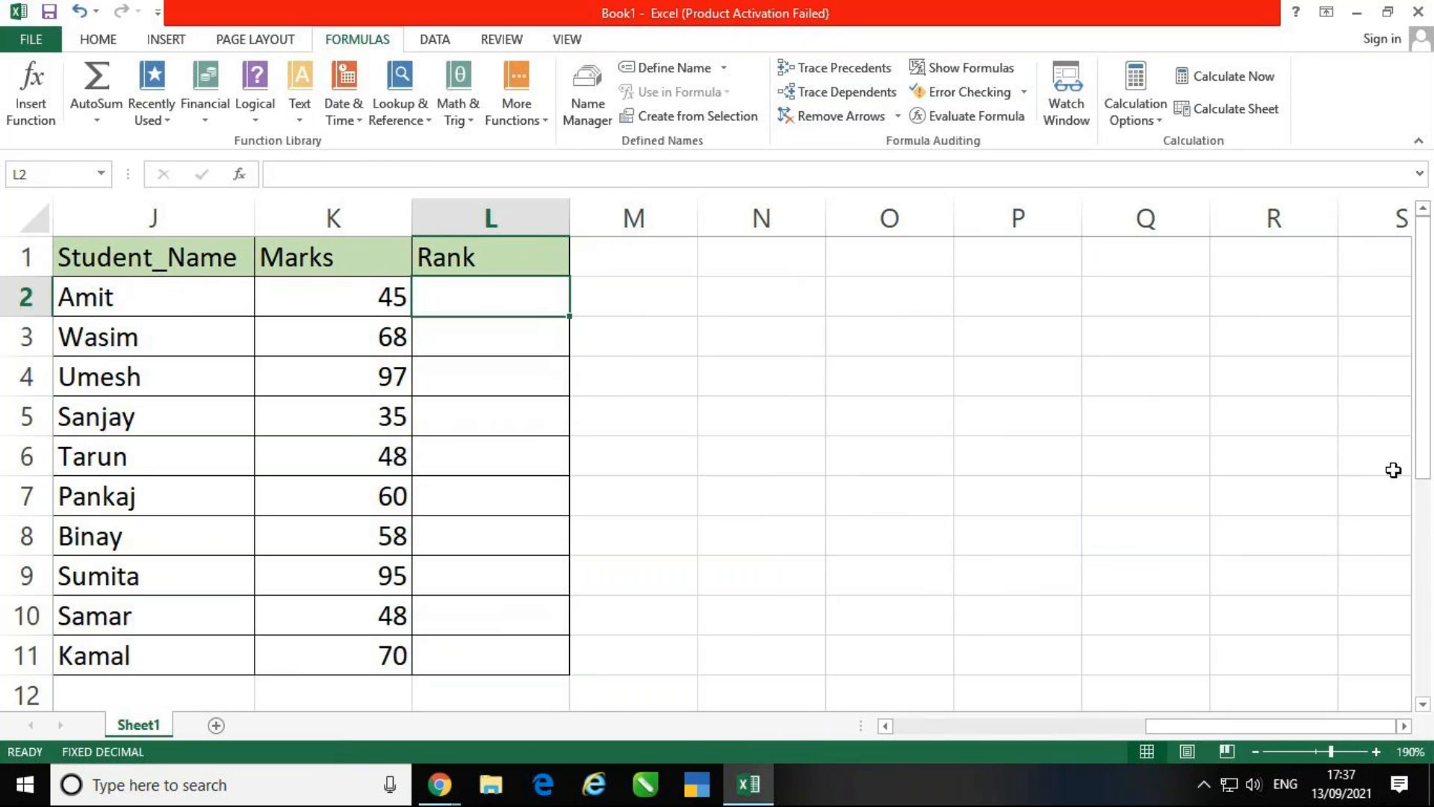
- Enter the formula =RANK(K2,$K$2:$K$11) in cell L2
type("=r")
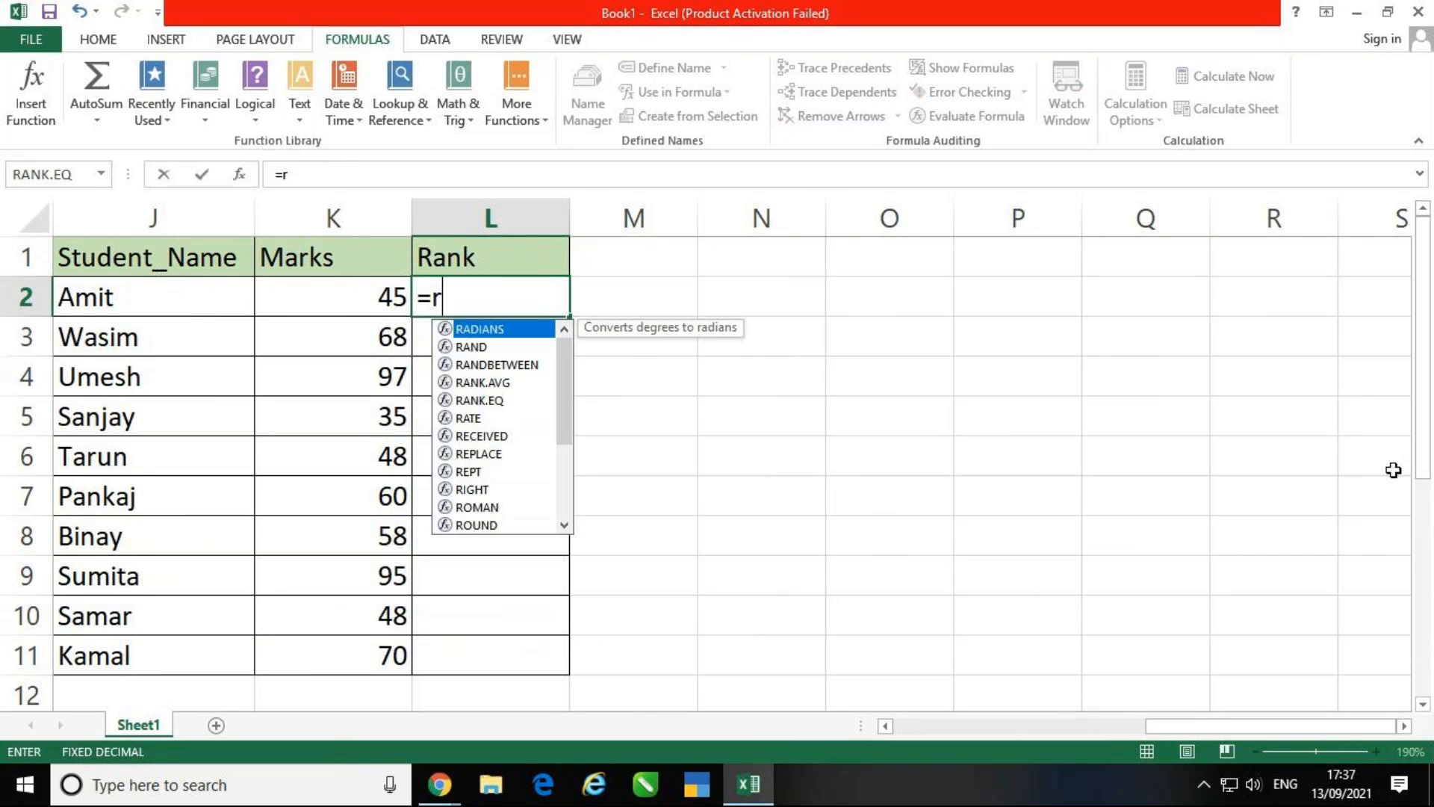
type("ank")
key("Tab")
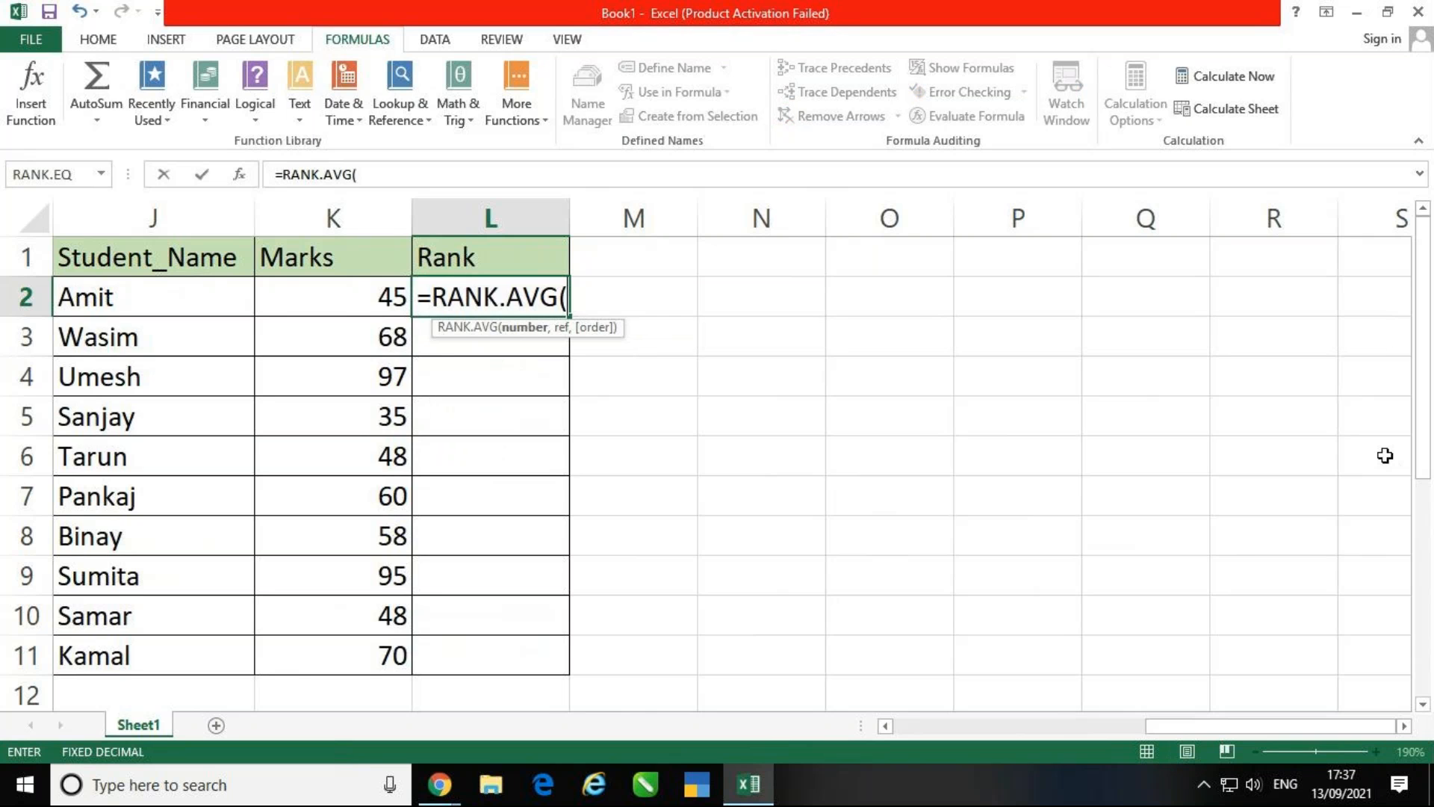
key("BackSpace")
key("BackSpace")
key("BackSpace")
key("BackSpace")
key("BackSpace")
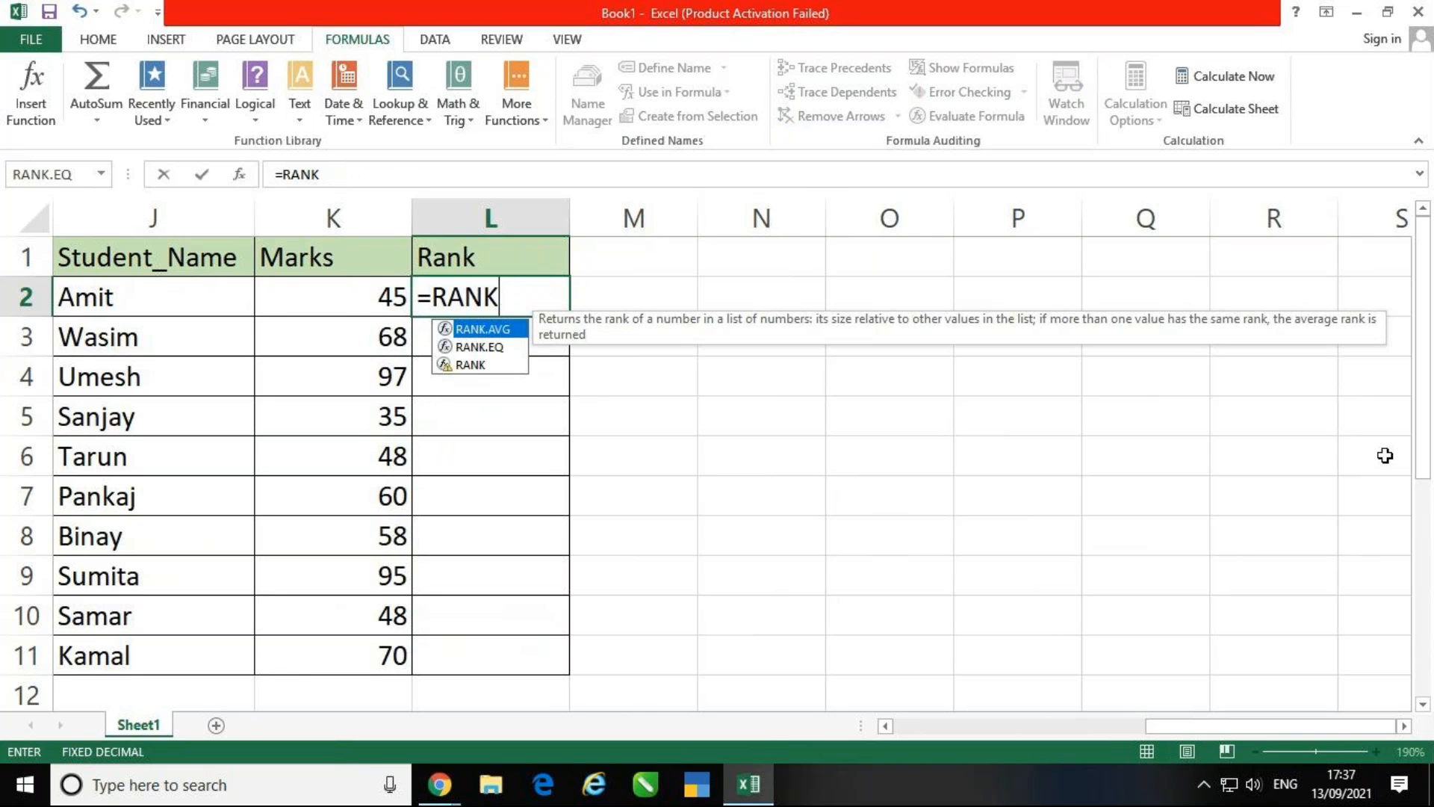
type("(")
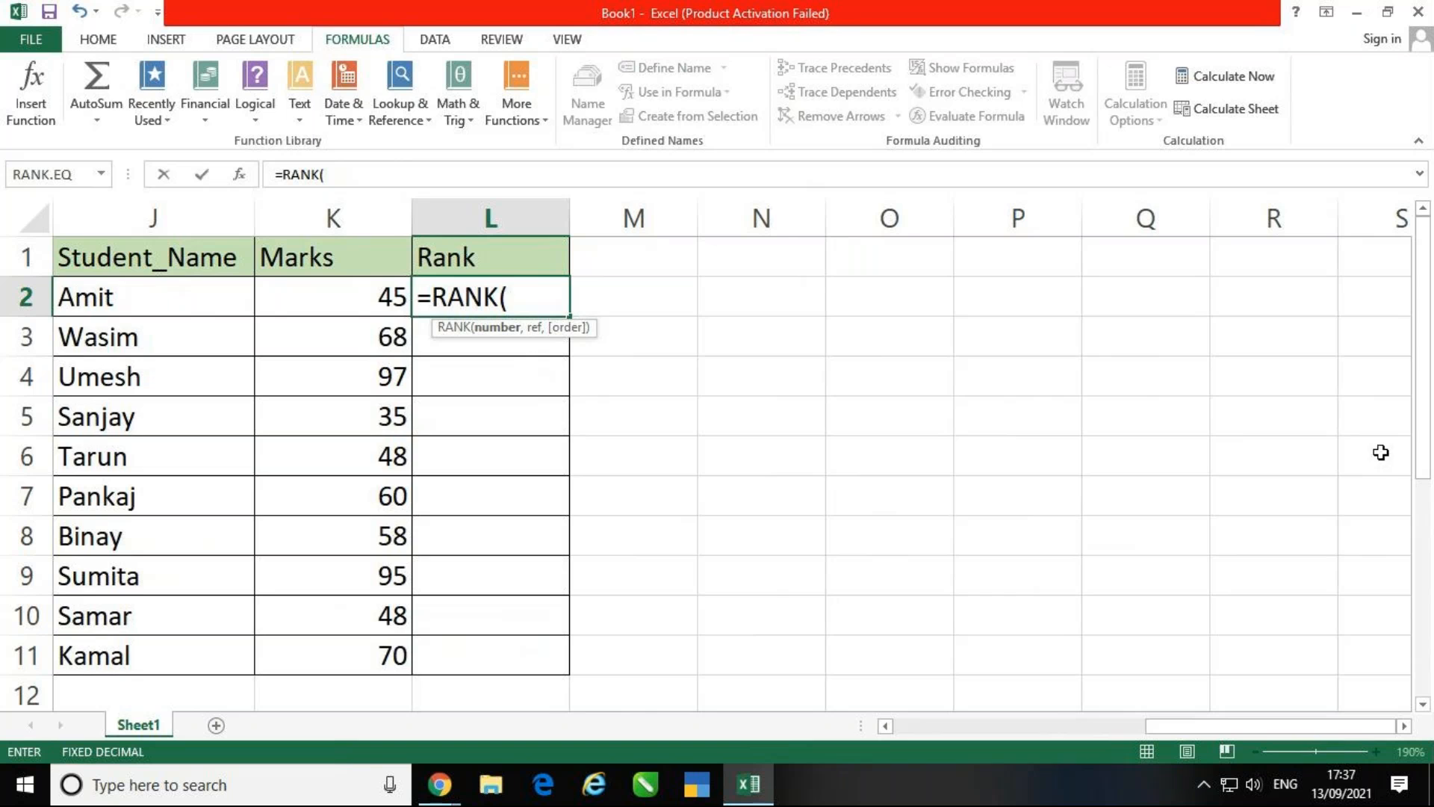
left_click(351, 303)
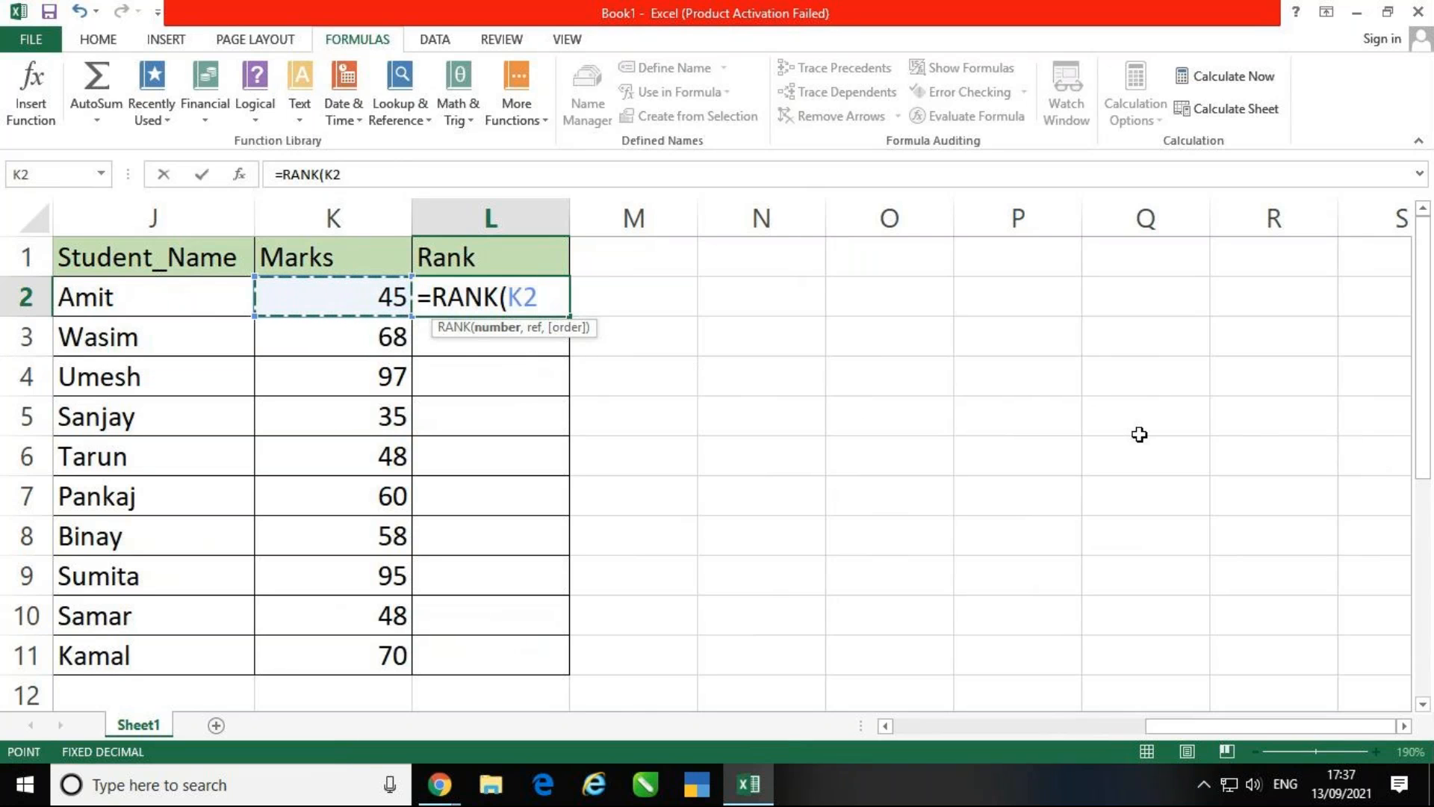
type(",")
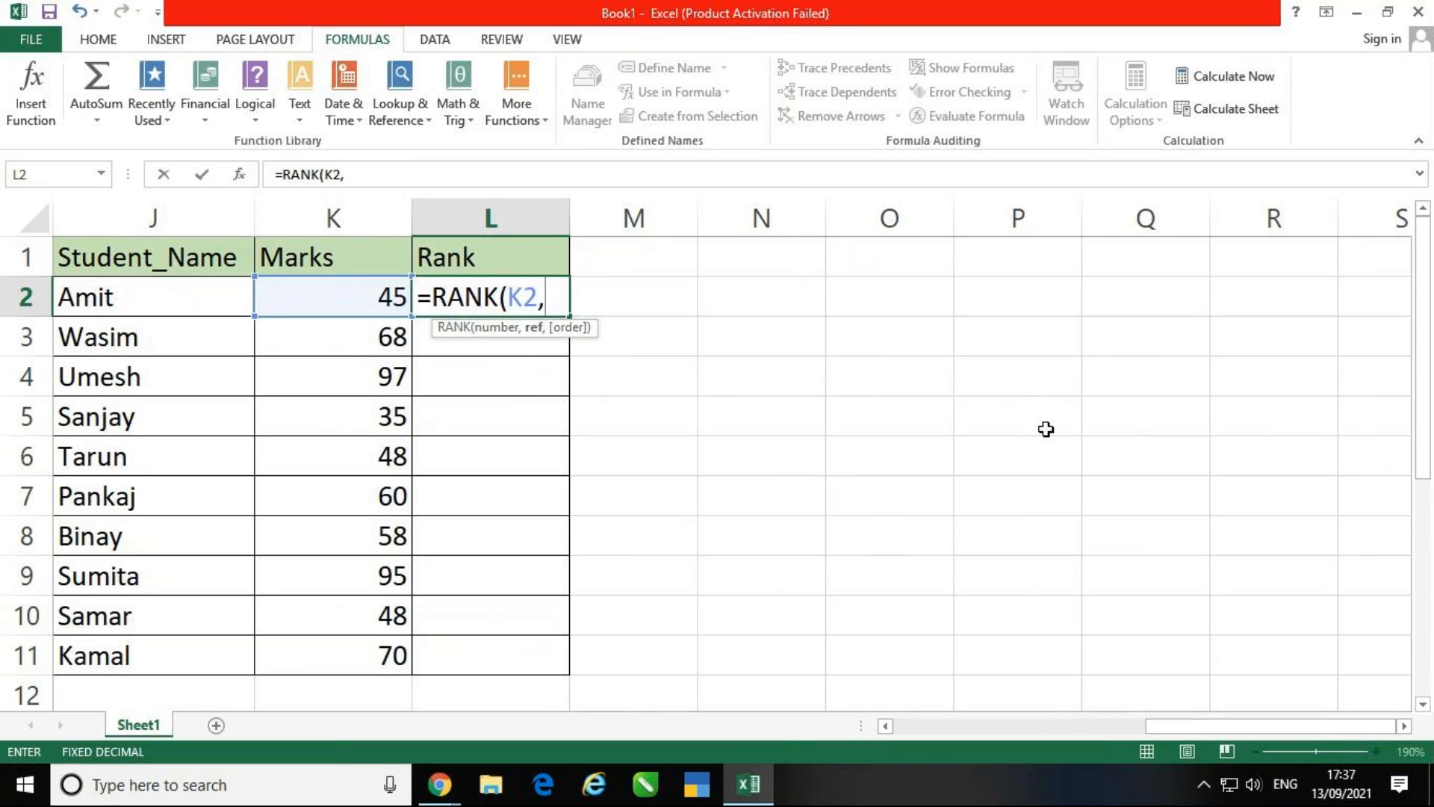
left_click_drag(317, 313, 317, 640)
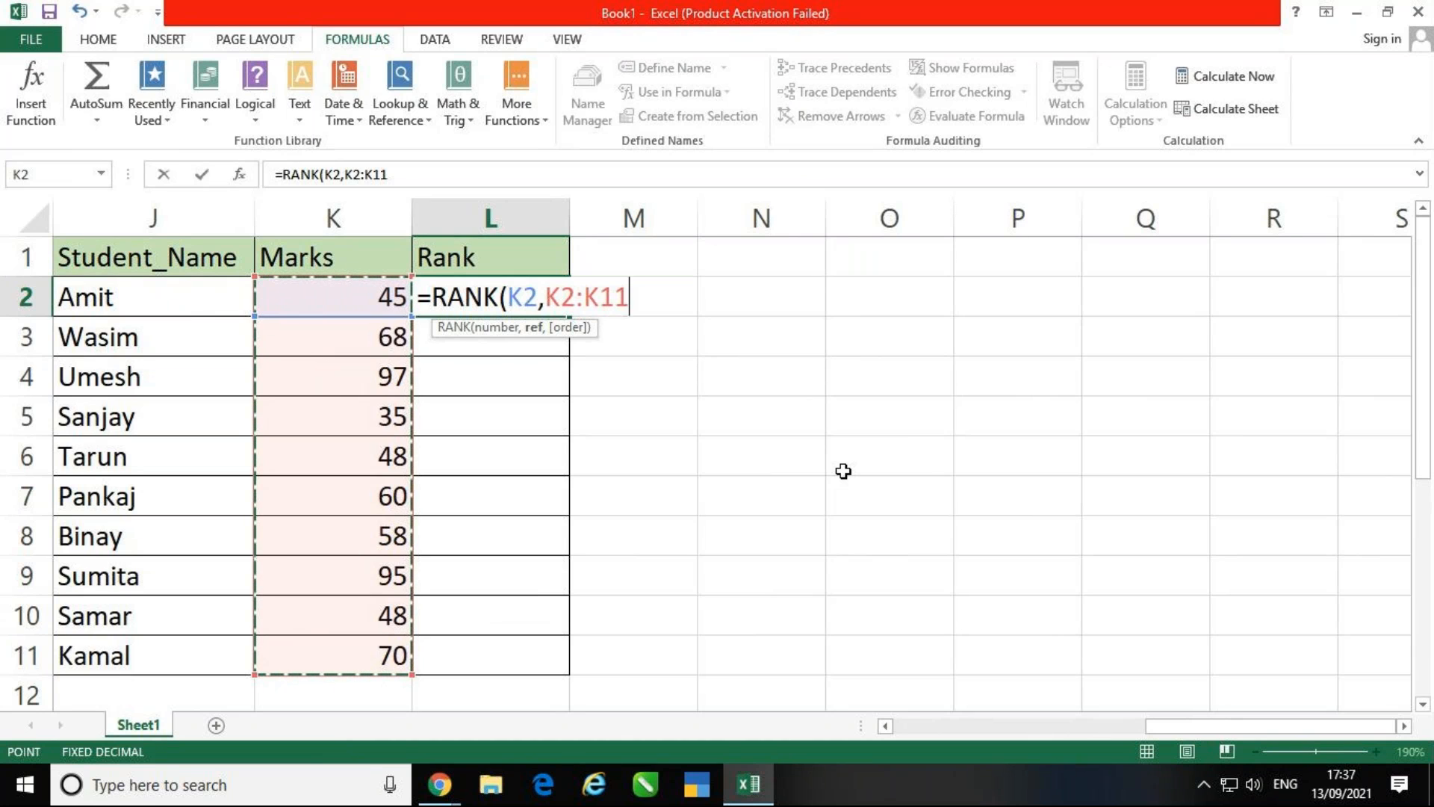
key("F4")
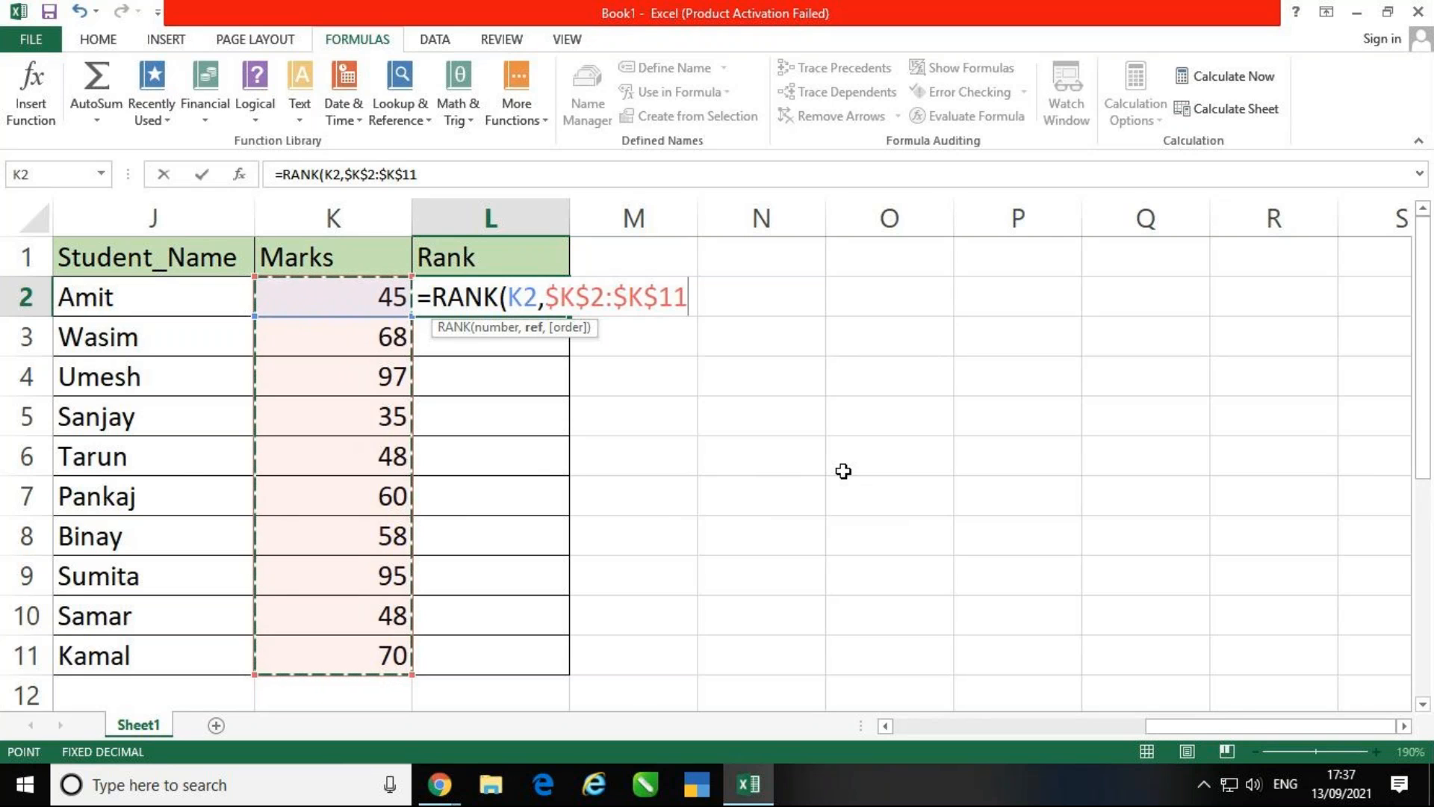
type(")")
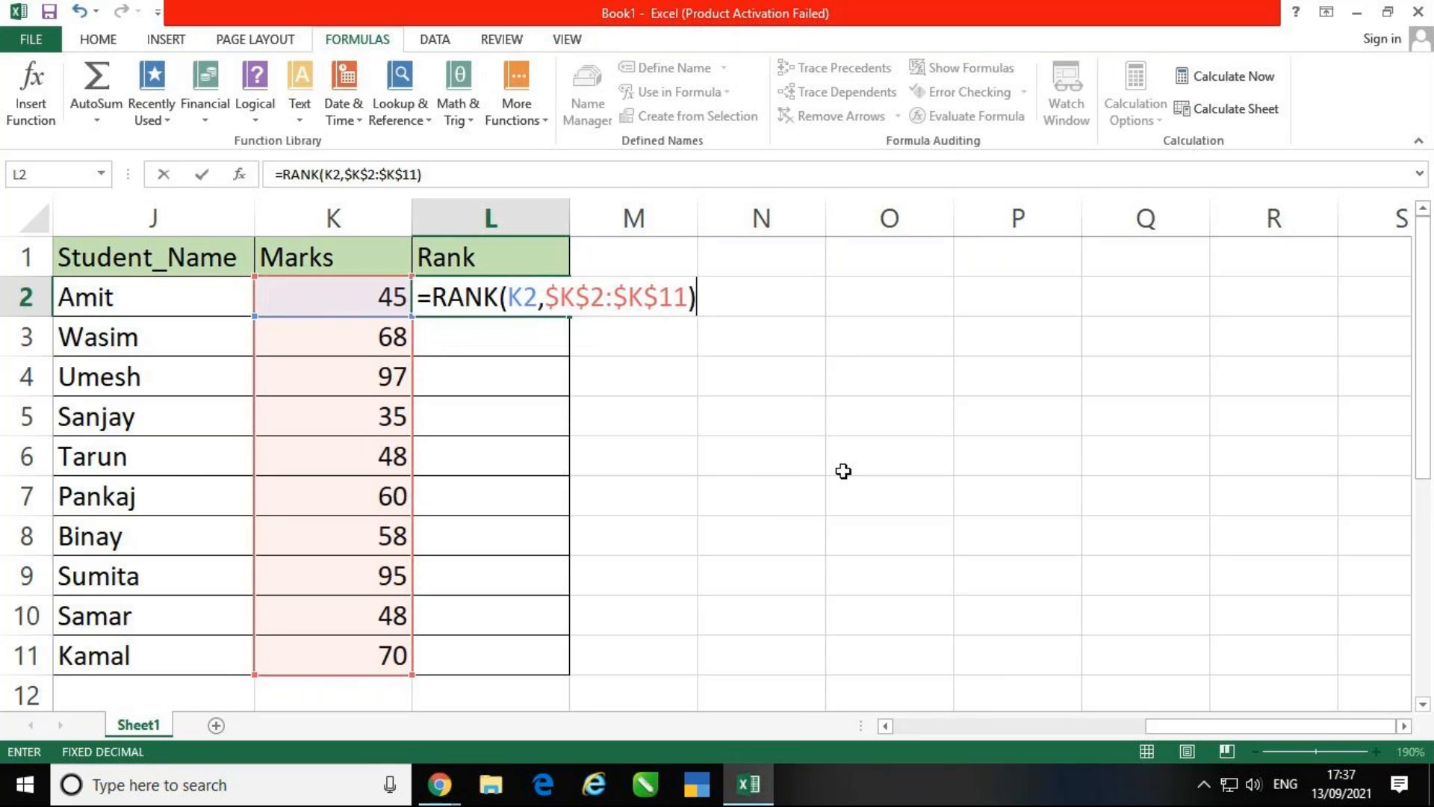
key("Return")
- Fill the RANK formula from L2 down to L11
left_click(550, 299)
left_click_drag(569, 316, 603, 686)
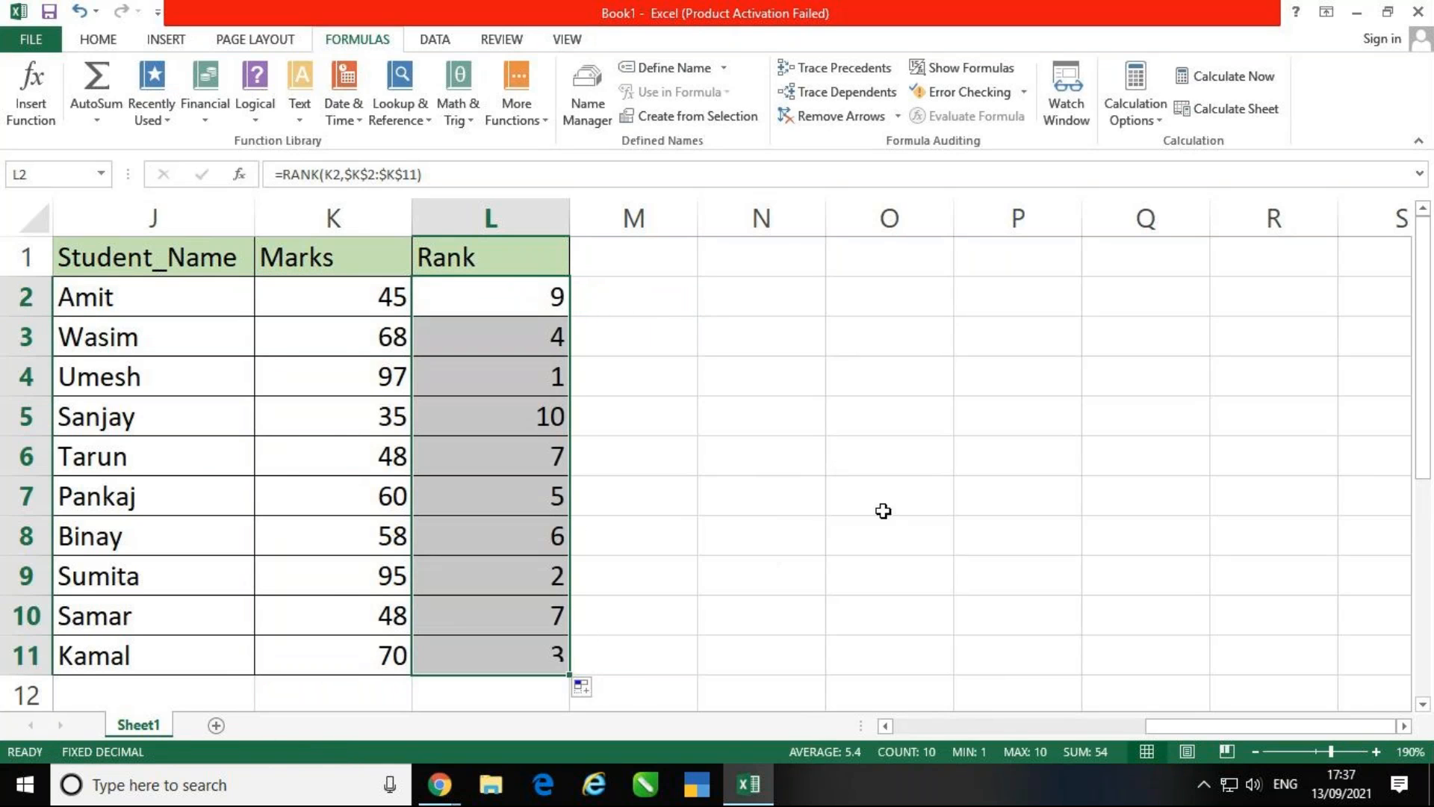
left_click(883, 511)
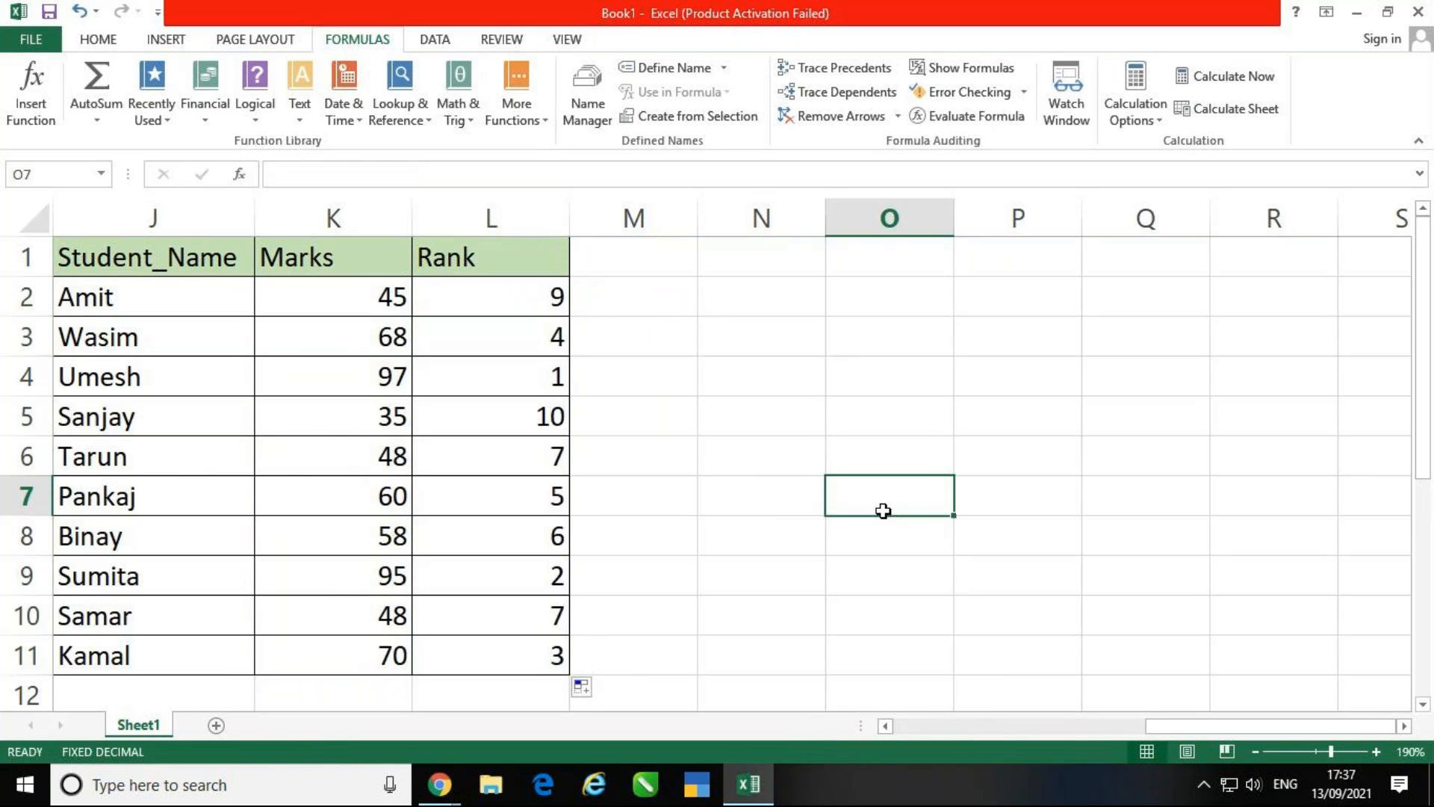
- Copy the Rank header from L1 into M1 and apply cell borders to M2:M11
left_click(602, 254)
left_click(556, 262)
left_click_drag(570, 276, 666, 647)
left_click(98, 39)
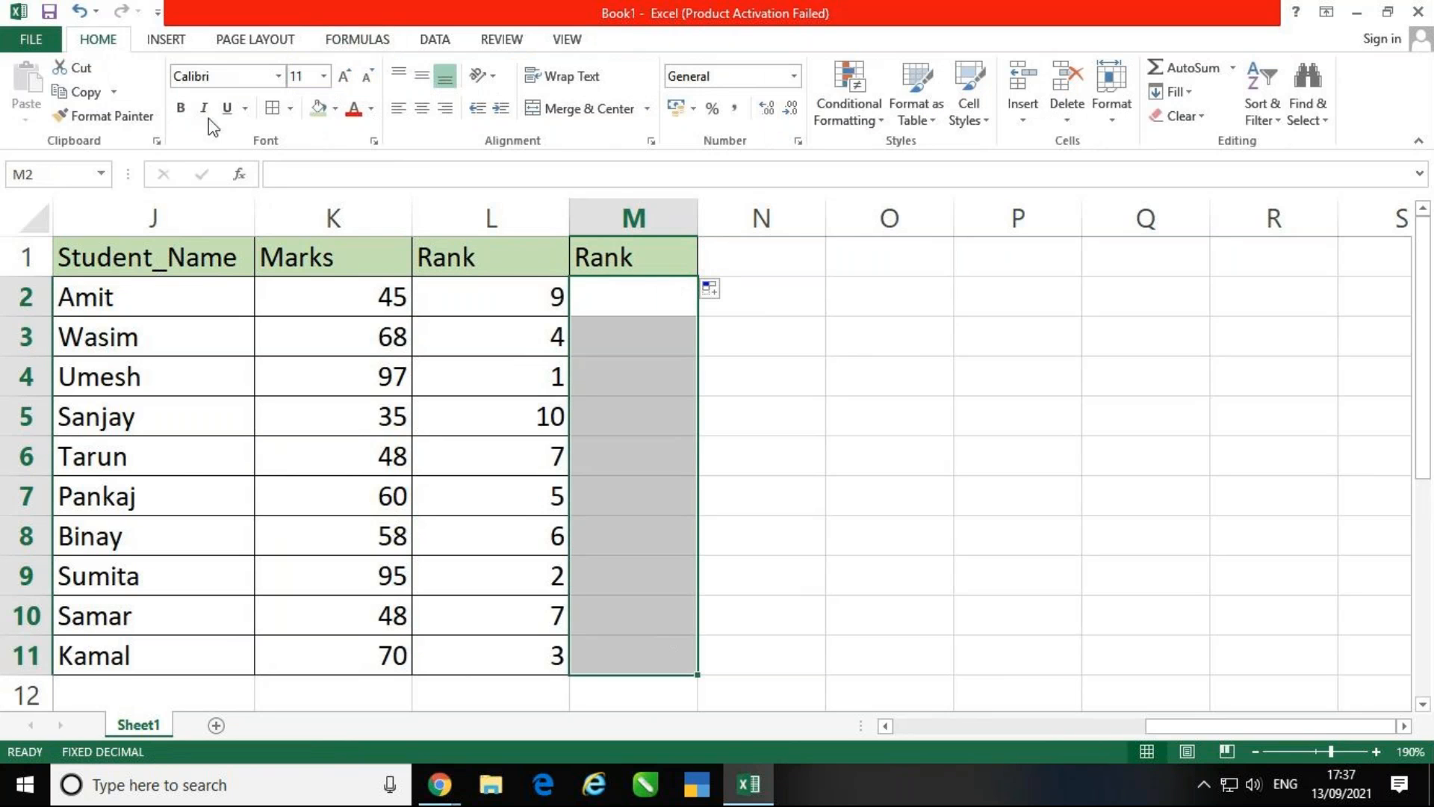
left_click(961, 374)
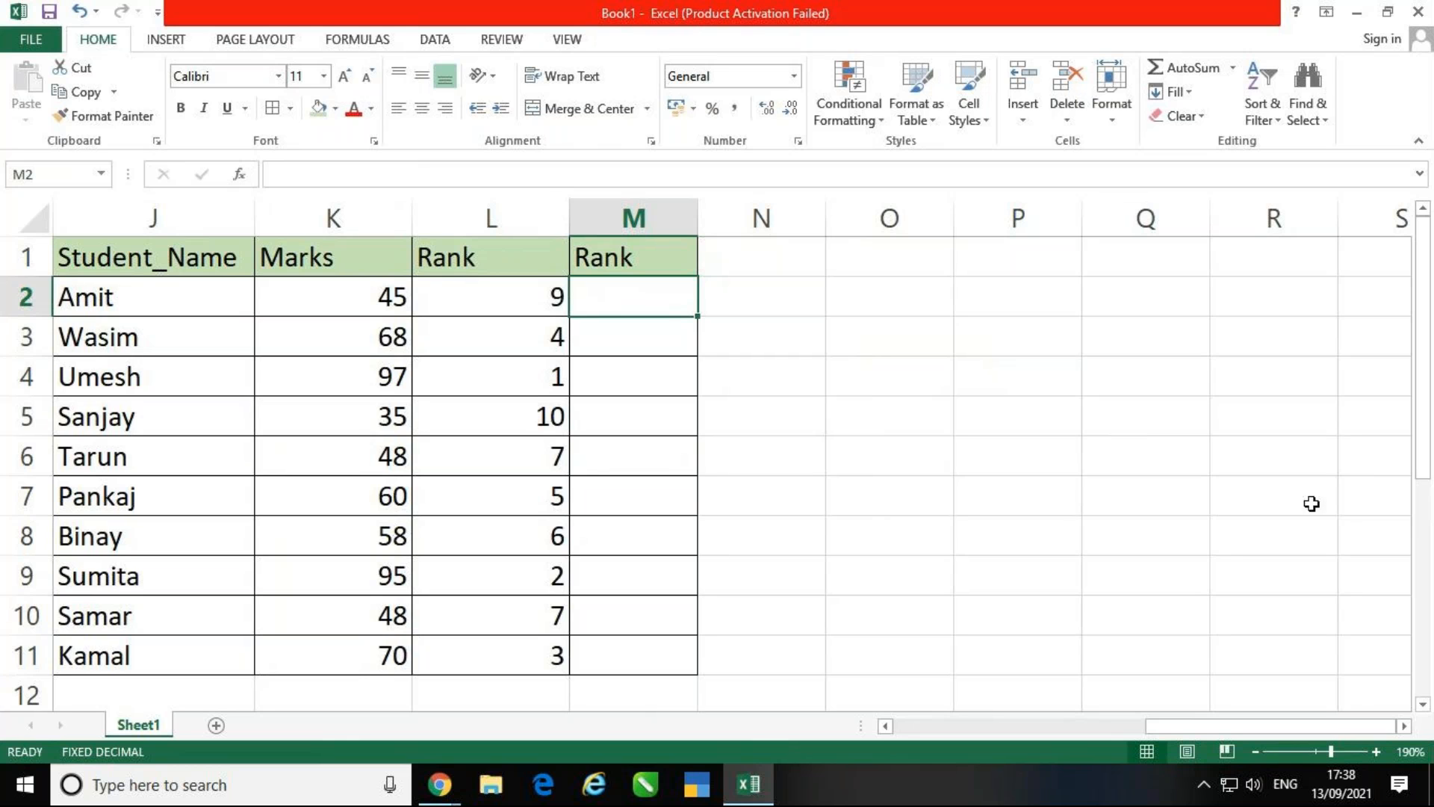
- Insert the RANK.EQ function in M2 with K2 as Number and the absolute range $K$2:$K$11 as Ref
left_click(348, 39)
left_click(519, 111)
mouse_move(549, 142)
scroll(666, 306, "down", 14)
scroll(666, 307, "down", 8)
left_click(711, 515)
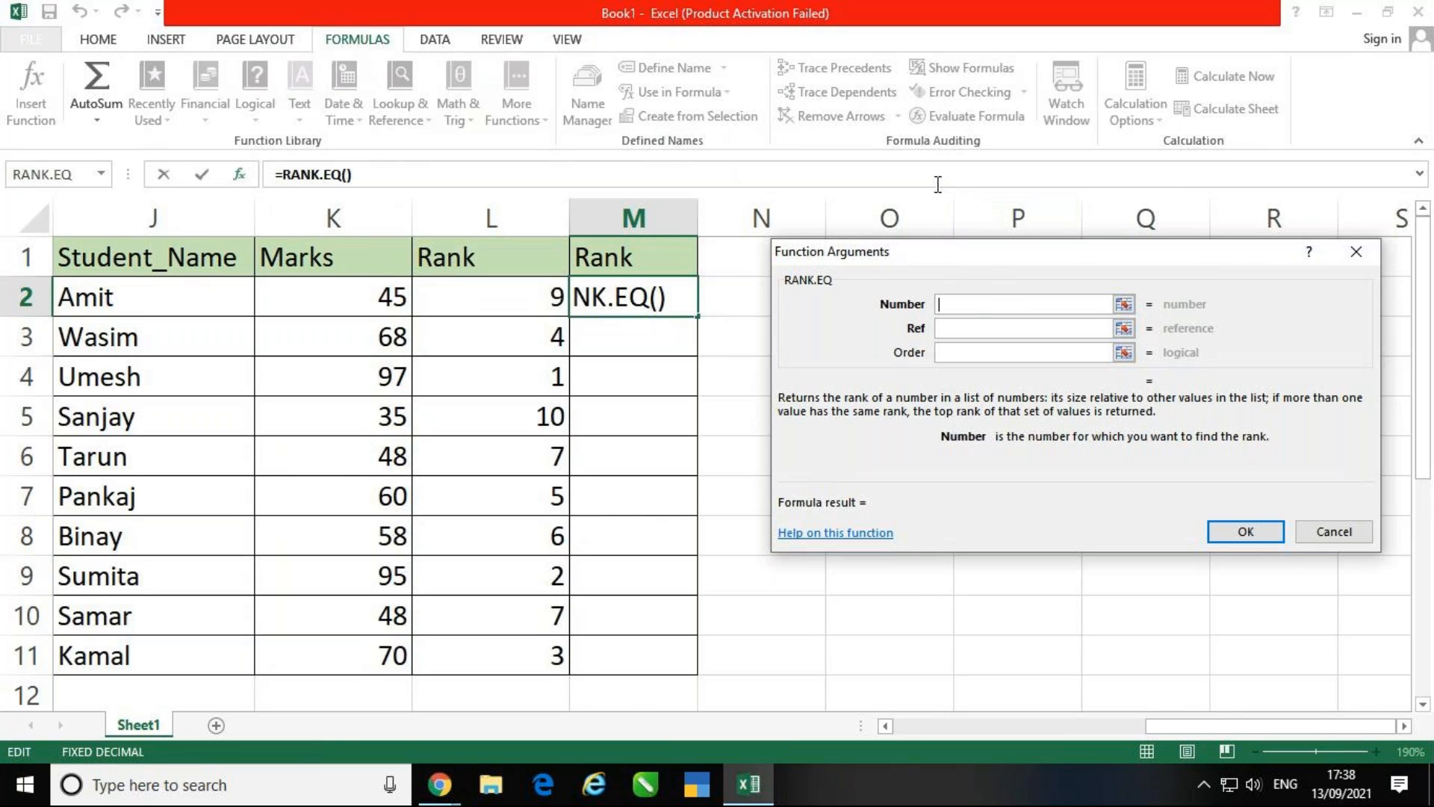
left_click(345, 298)
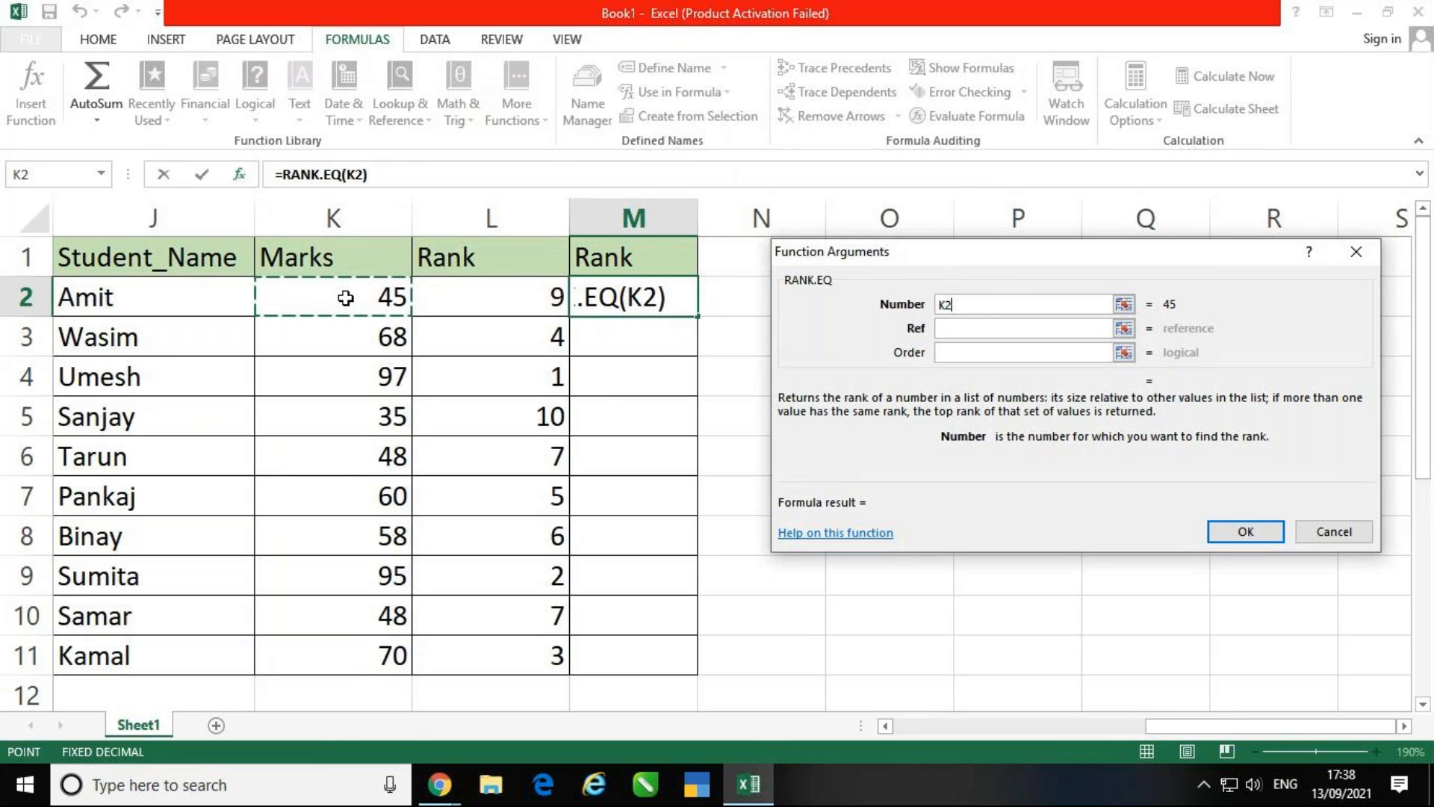
left_click(948, 326)
left_click_drag(357, 304, 377, 657)
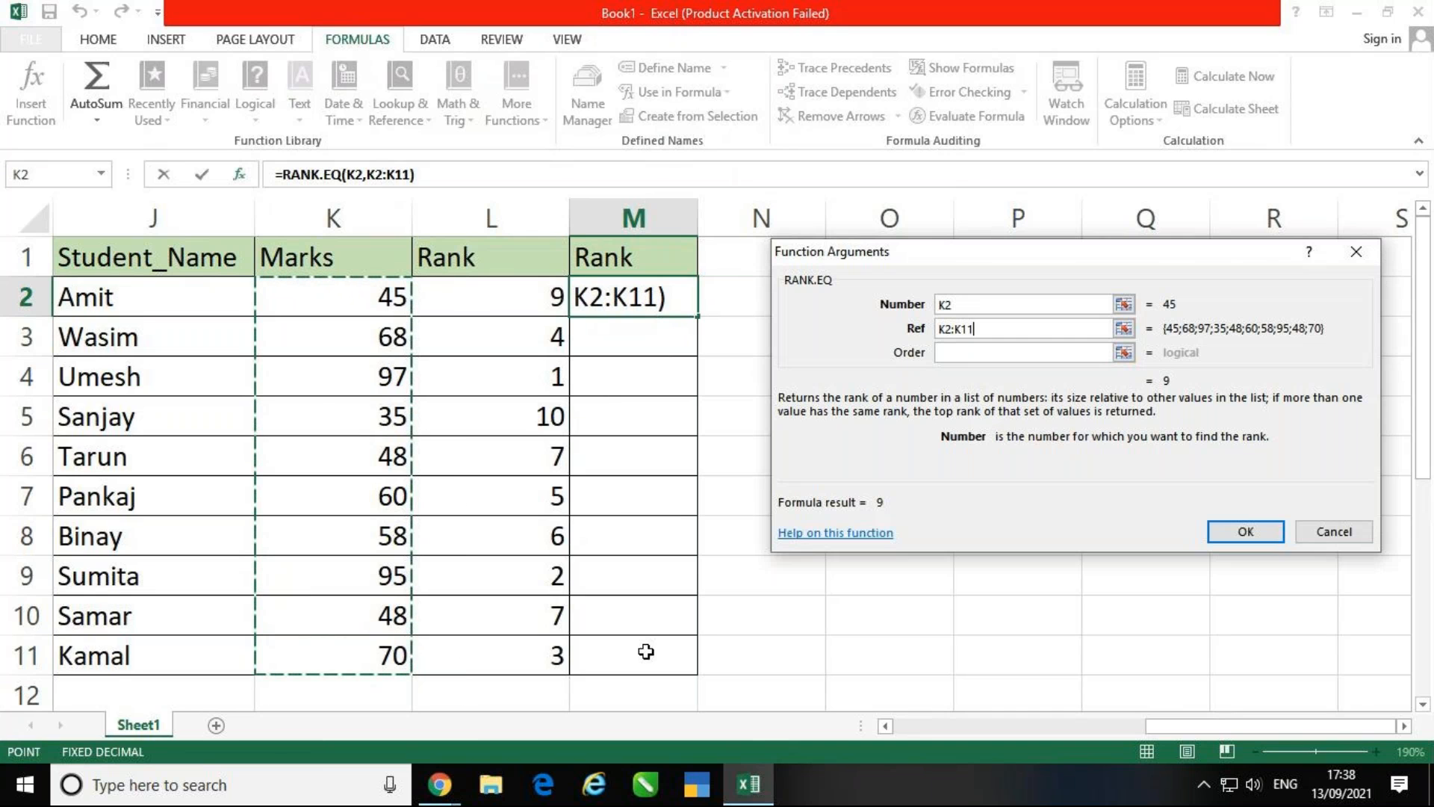
key("F4")
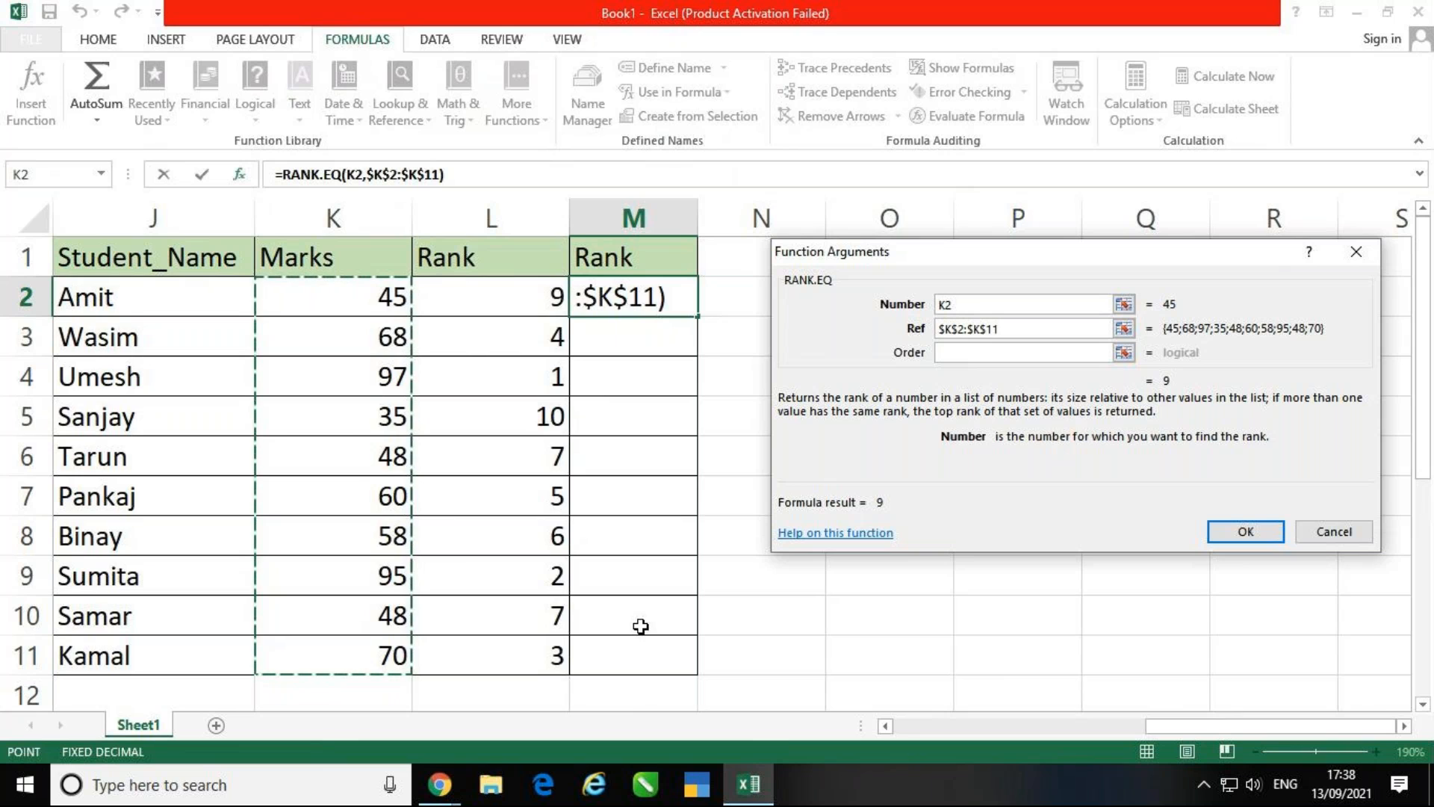
- Set the Order argument of the RANK.EQ function to 1 and confirm the formula in M2
key("Tab")
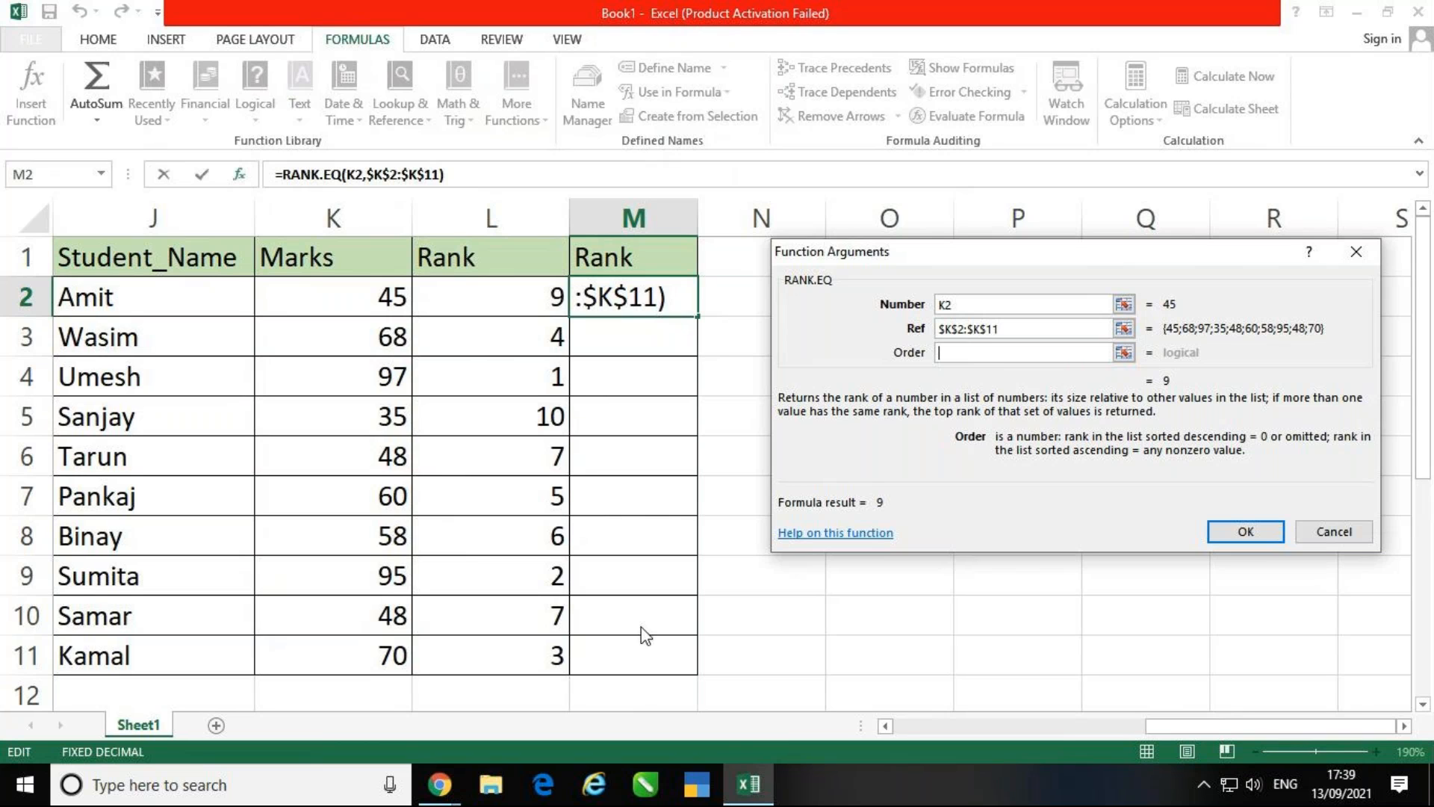
type("0")
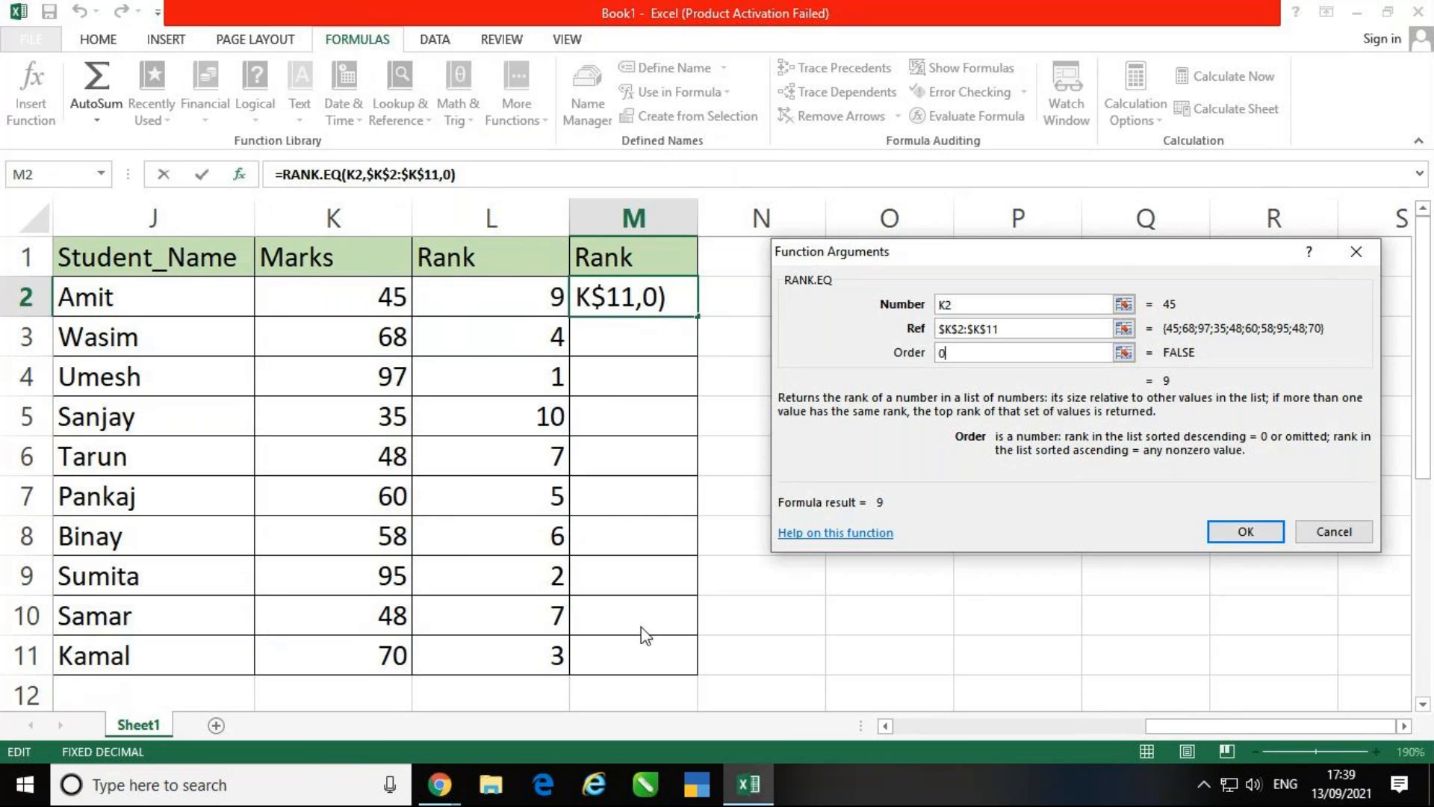
key("BackSpace")
type("1")
left_click(1248, 533)
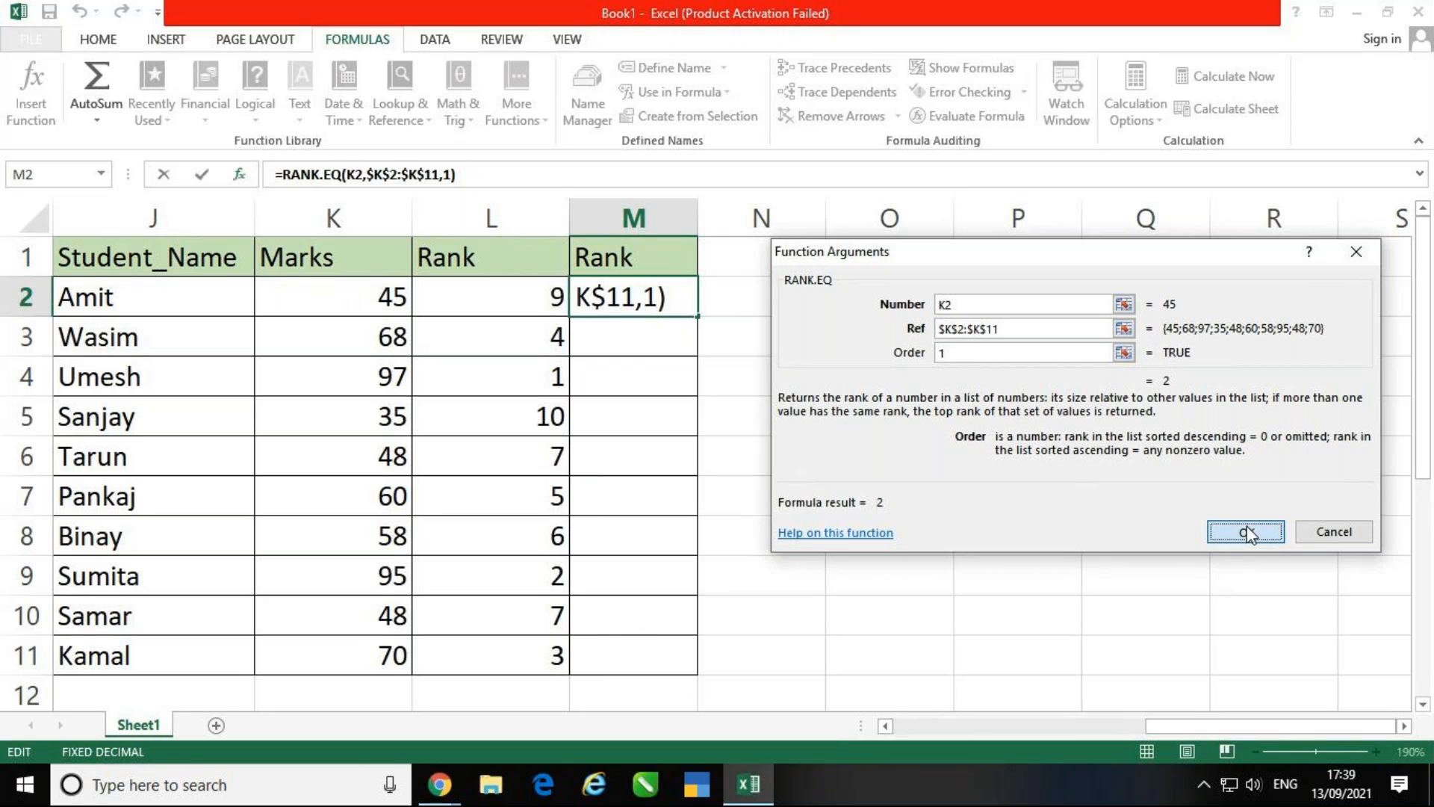
- Fill the RANK.EQ formula from M2 down to M11 and check the mark against both ranks in row 5
left_click_drag(700, 317, 740, 665)
left_click(1185, 569)
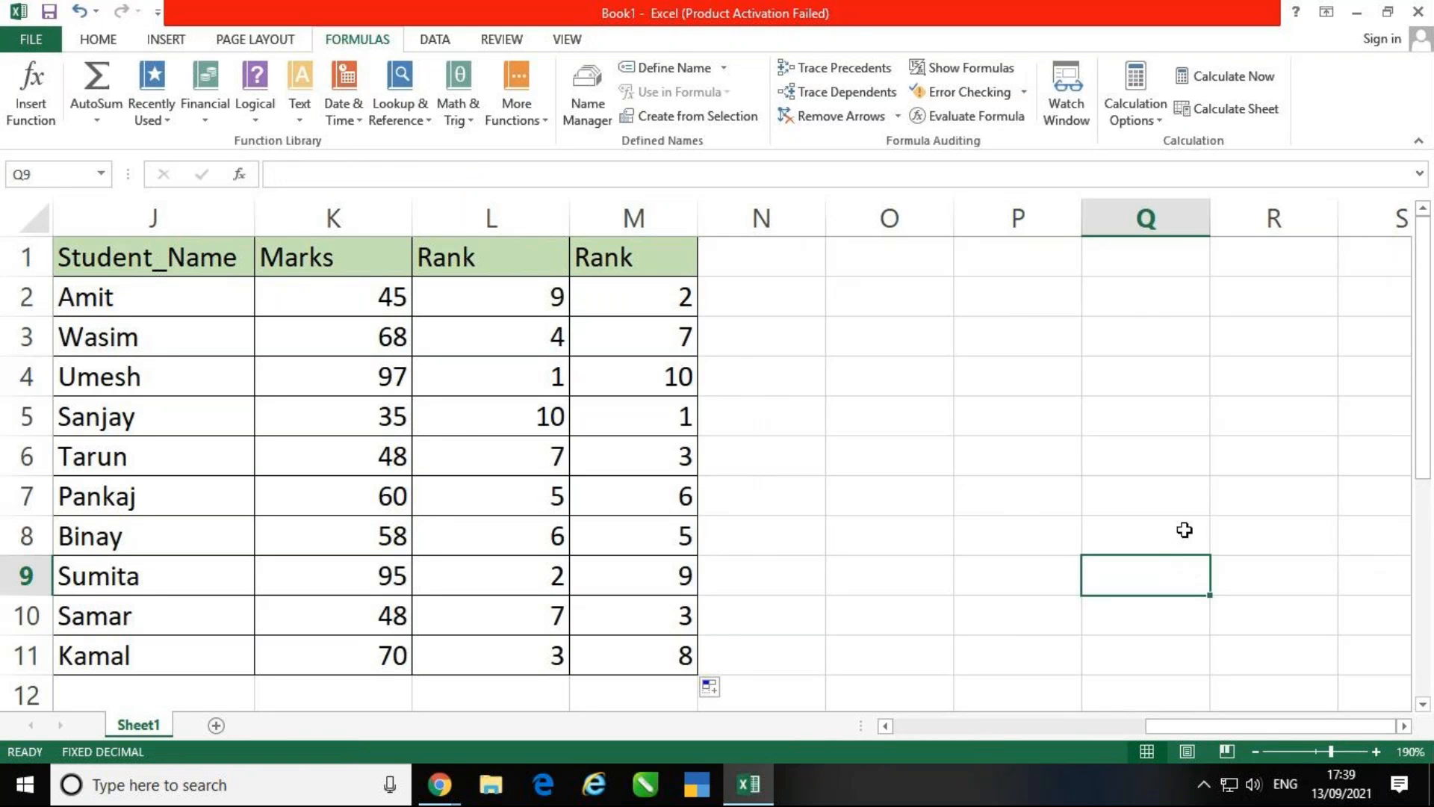
left_click_drag(173, 421, 636, 422)
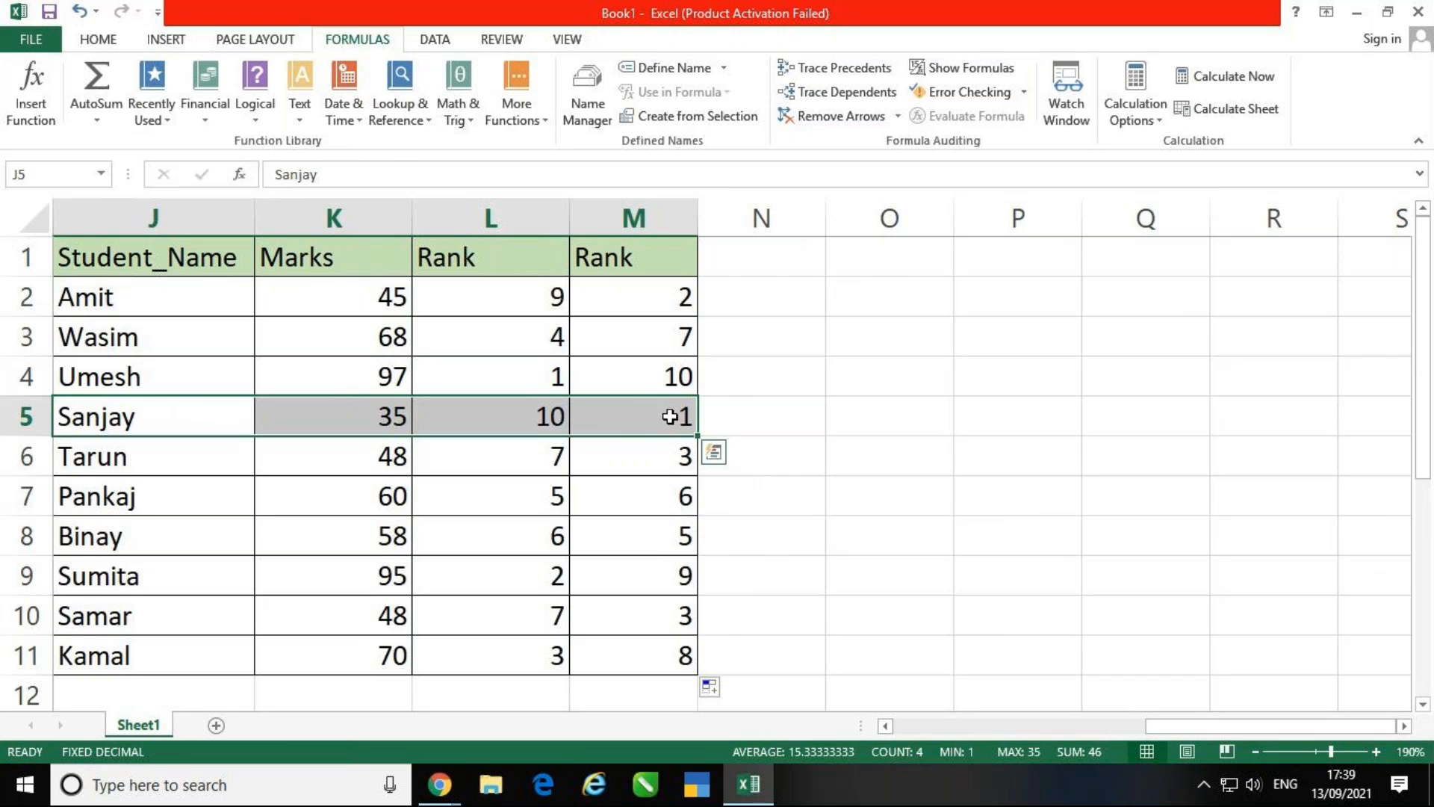
left_click(1091, 429)
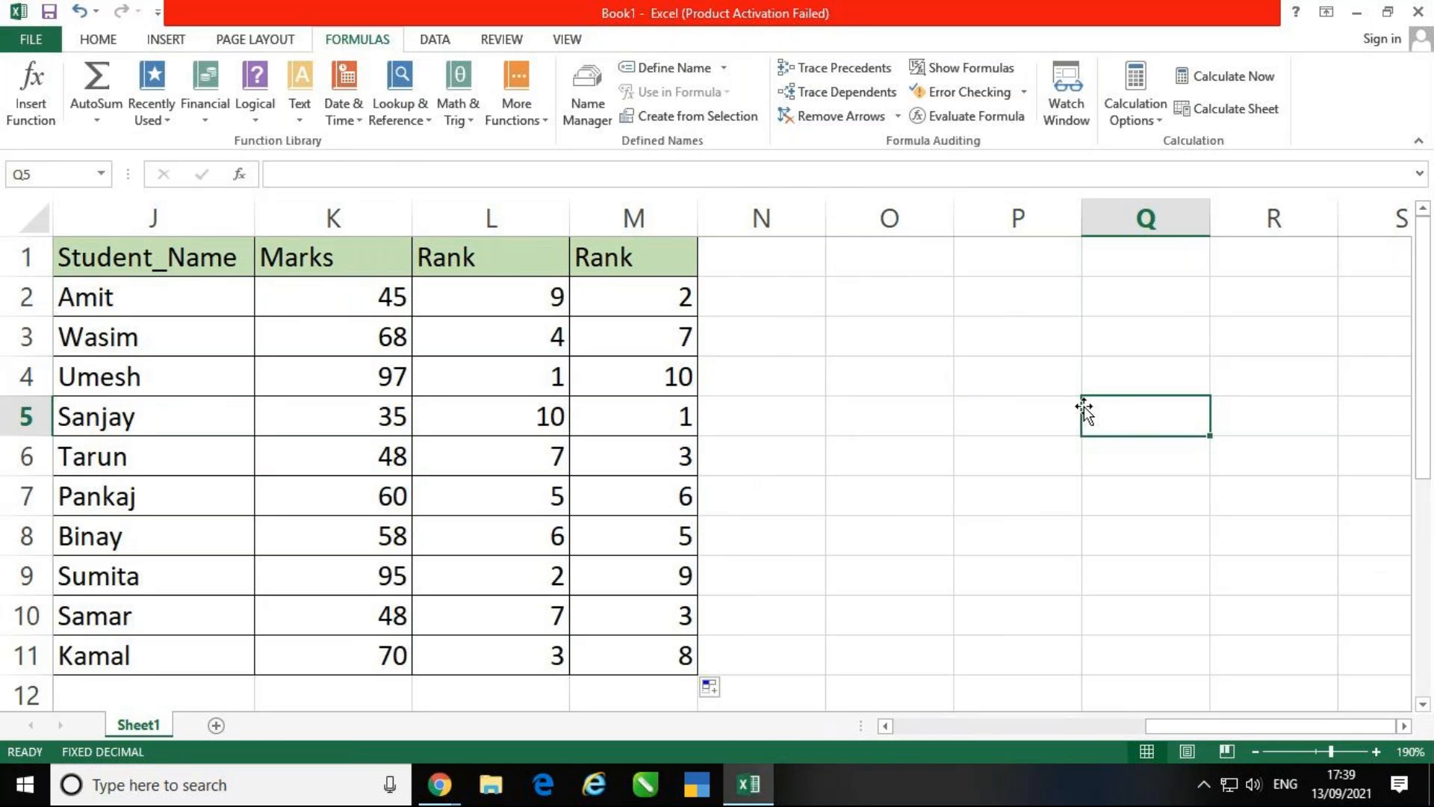
left_click(951, 411)
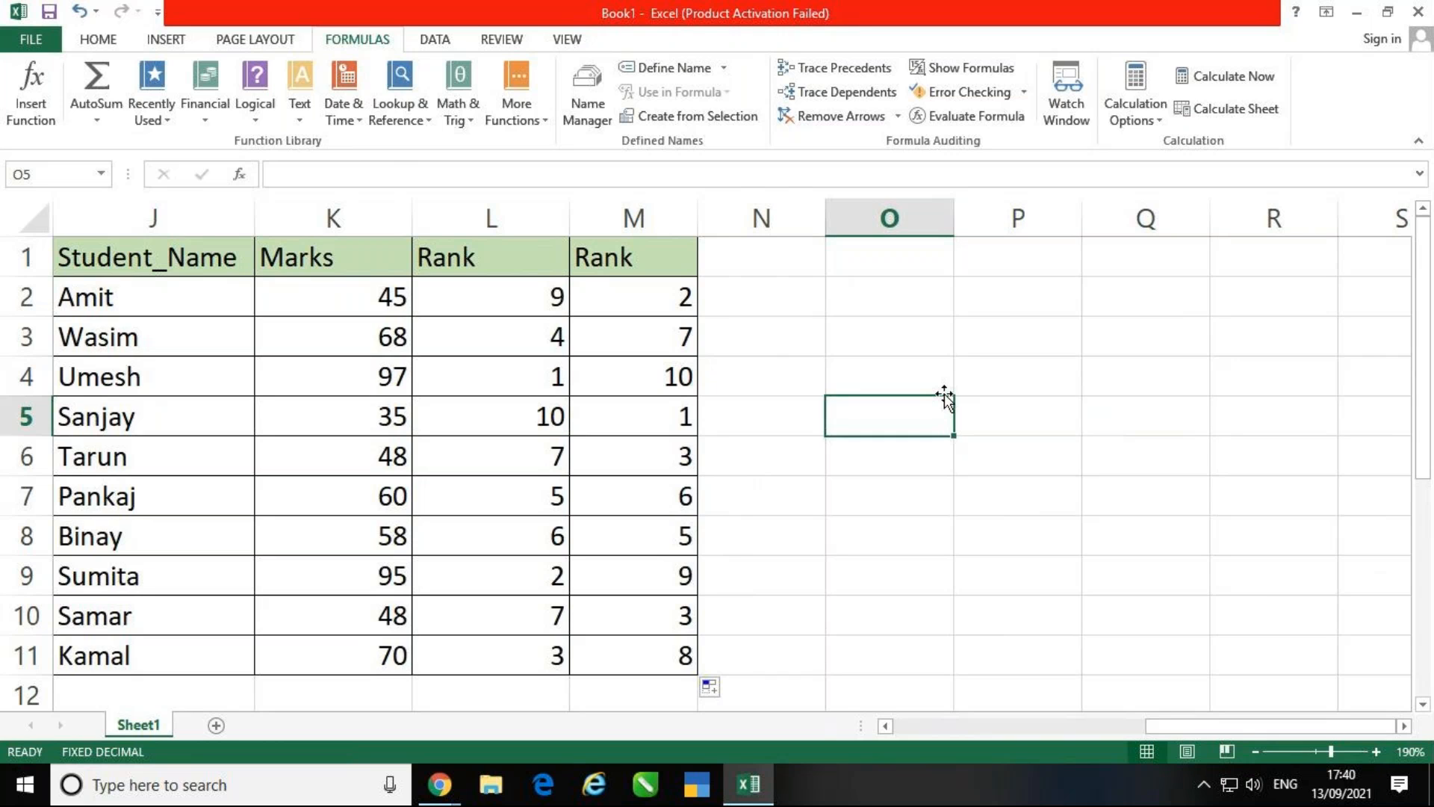
left_click(1020, 483)
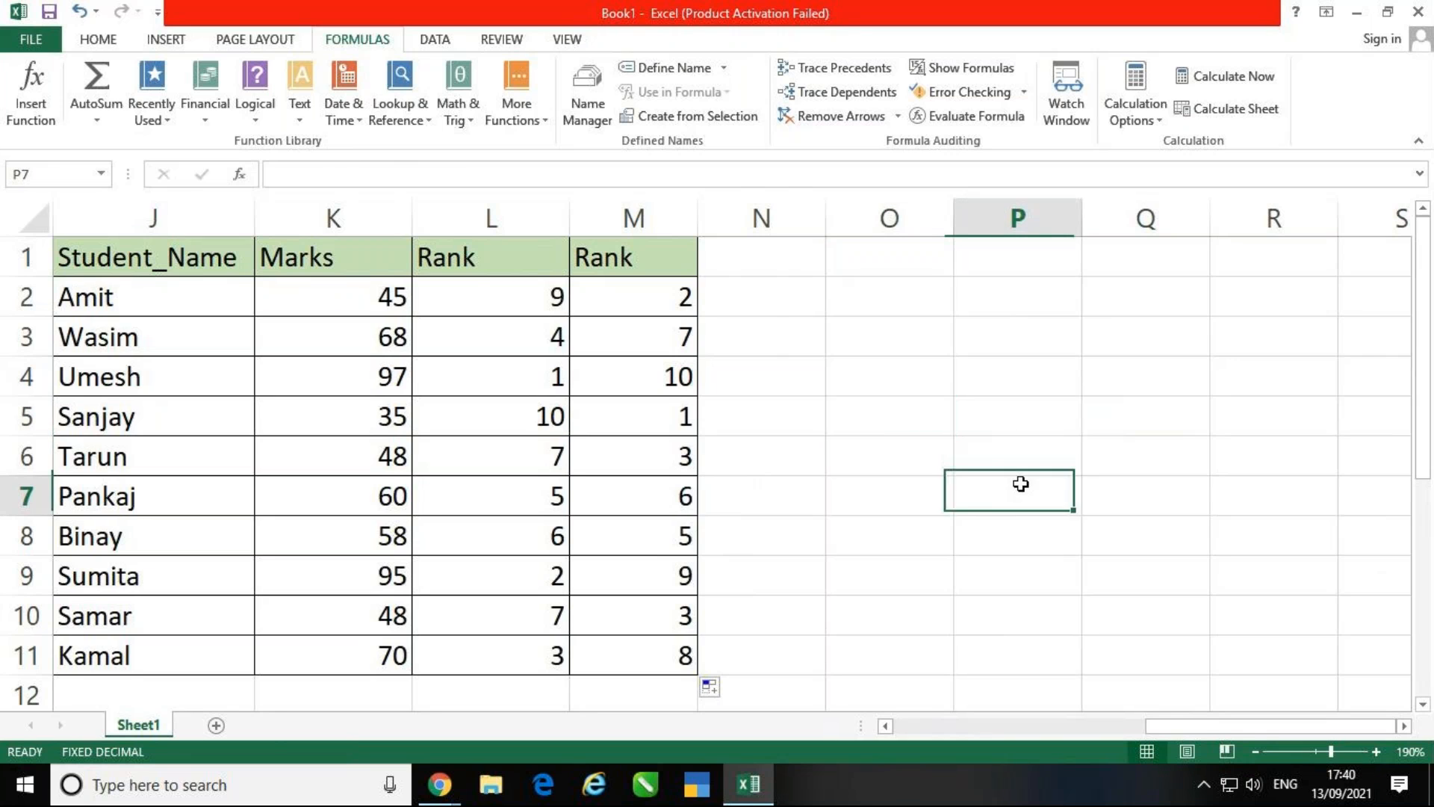
left_click(384, 311)
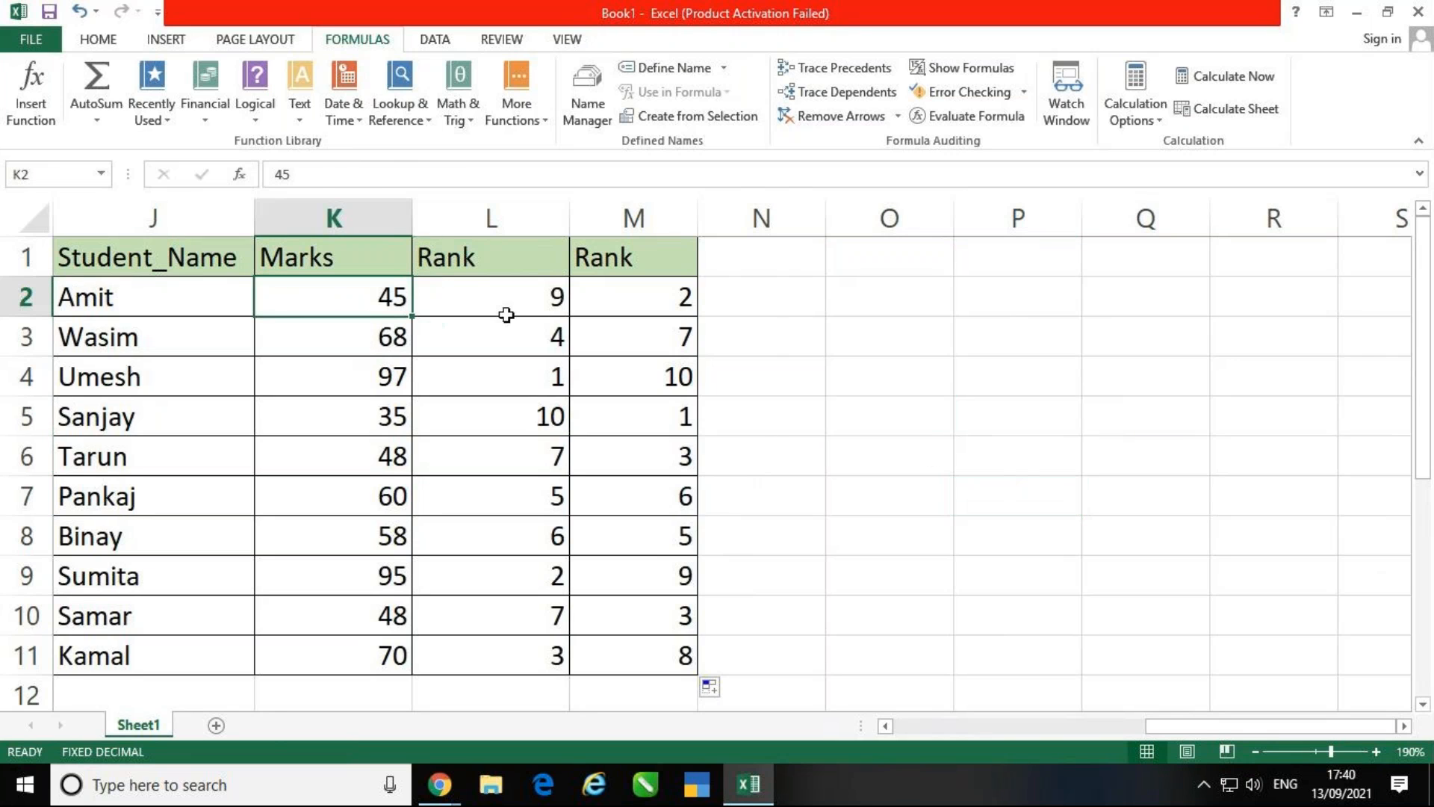
left_click(507, 314)
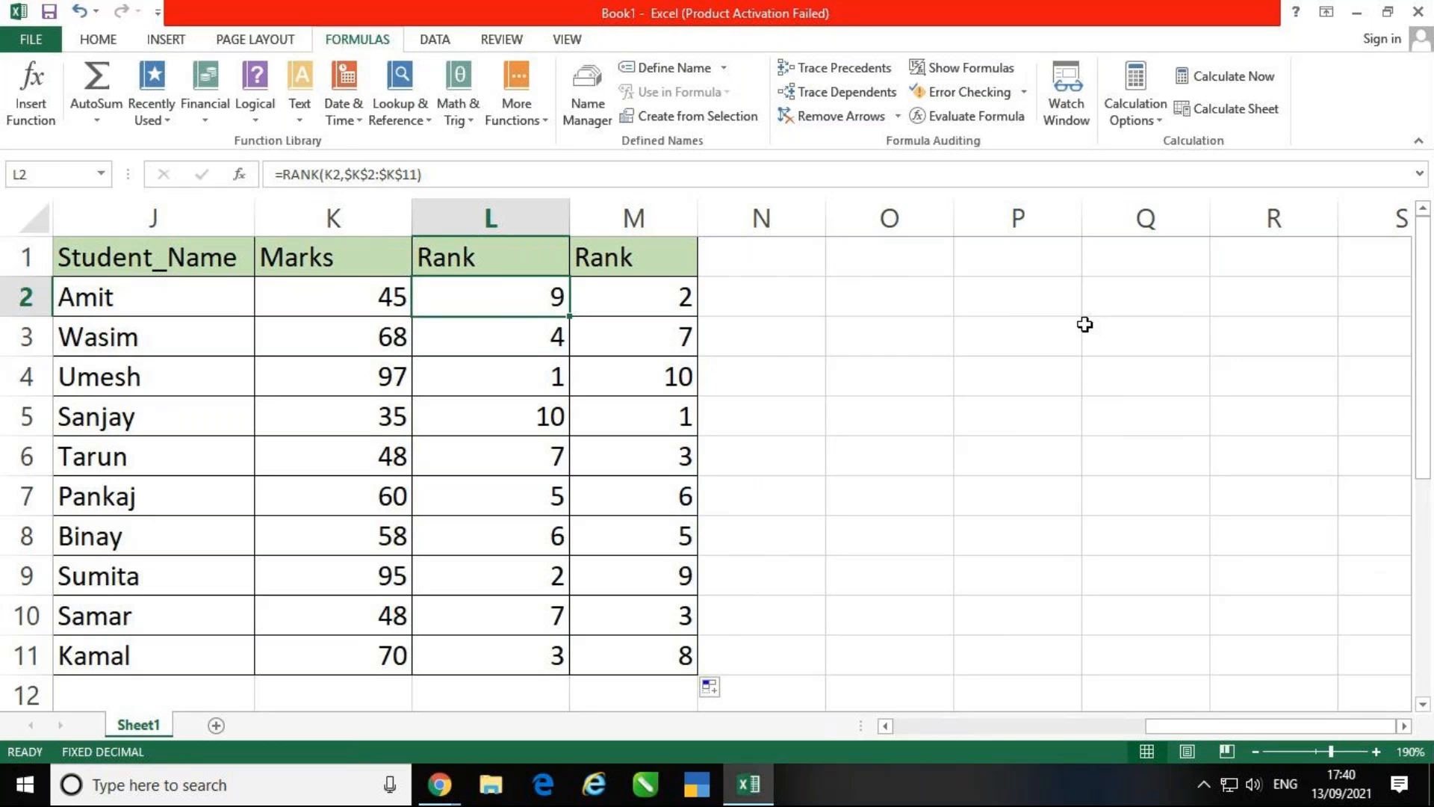
left_click(963, 440)
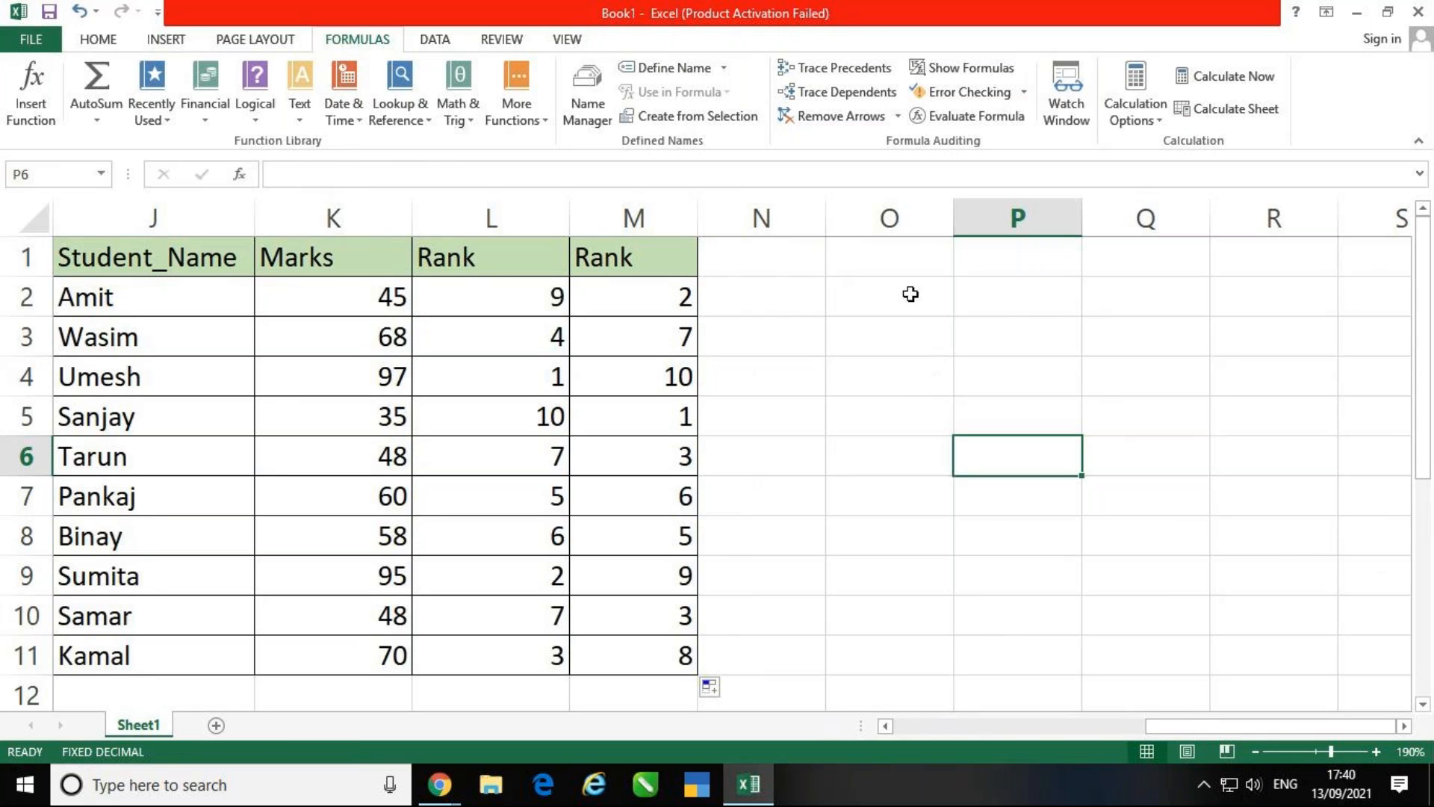
left_click_drag(905, 271, 1101, 261)
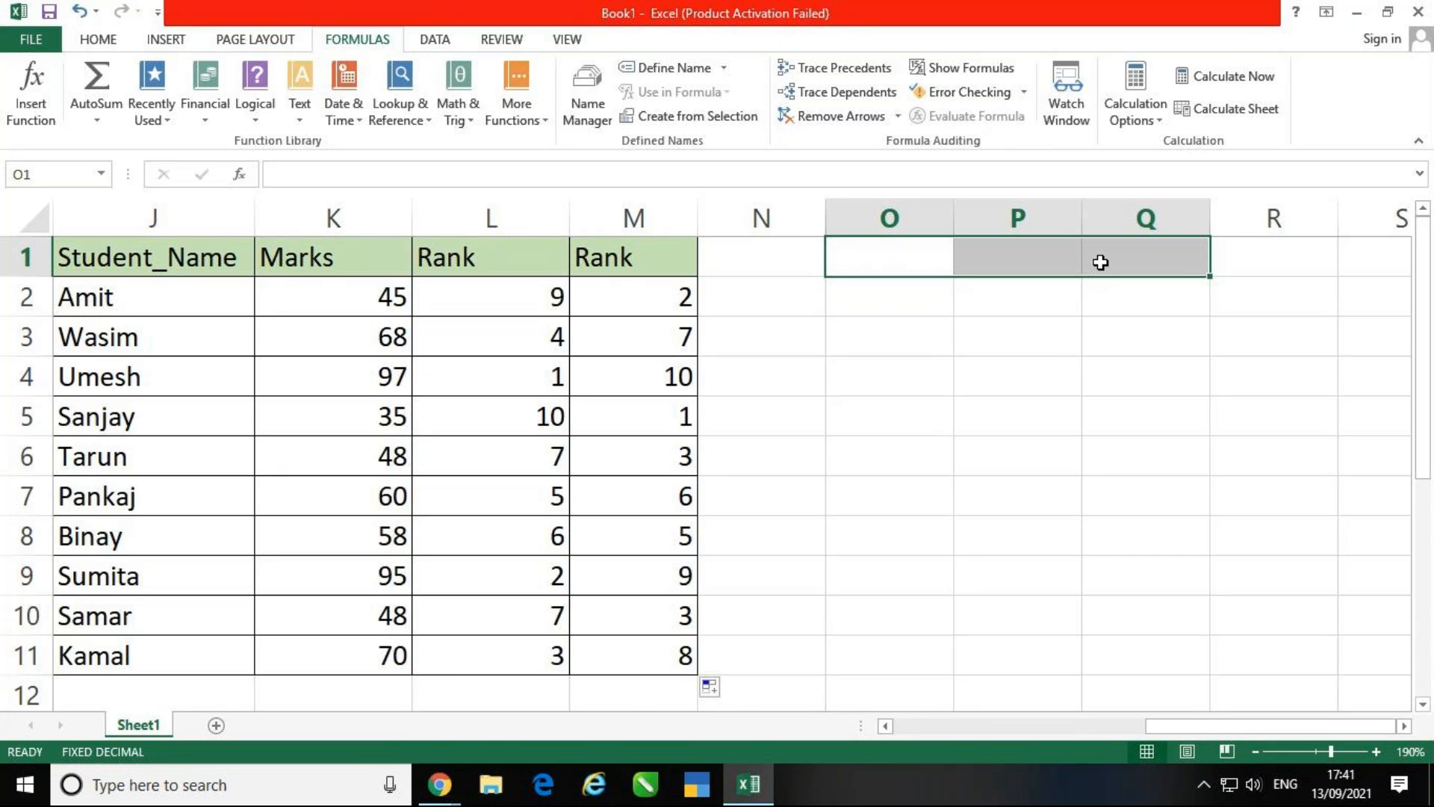
left_click(992, 337)
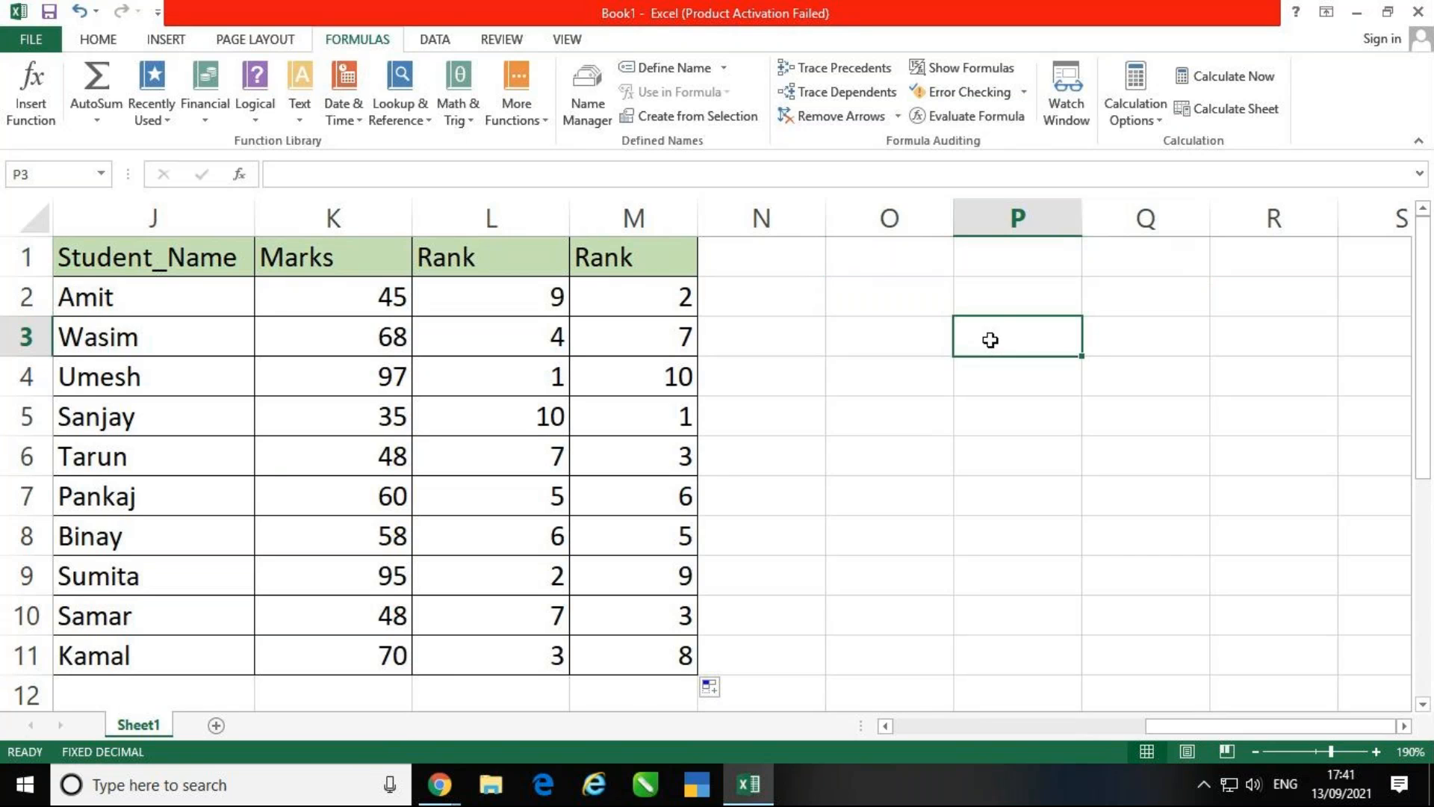
left_click_drag(884, 263, 1254, 230)
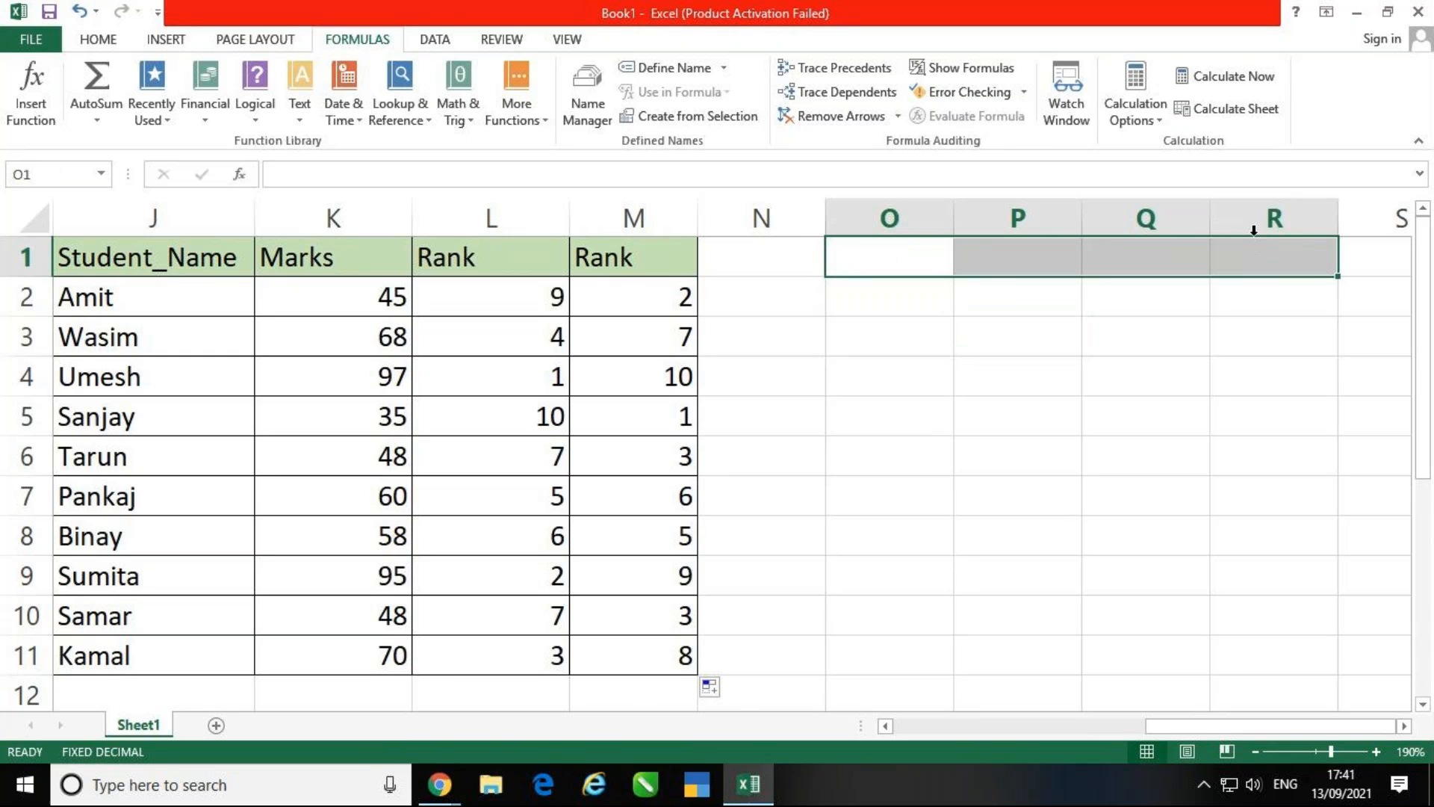
left_click(1184, 379)
- Copy the Student_Name and Marks table from J1:K11 and paste it starting at cell O1
left_click_drag(151, 256, 325, 646)
key("ctrl+c")
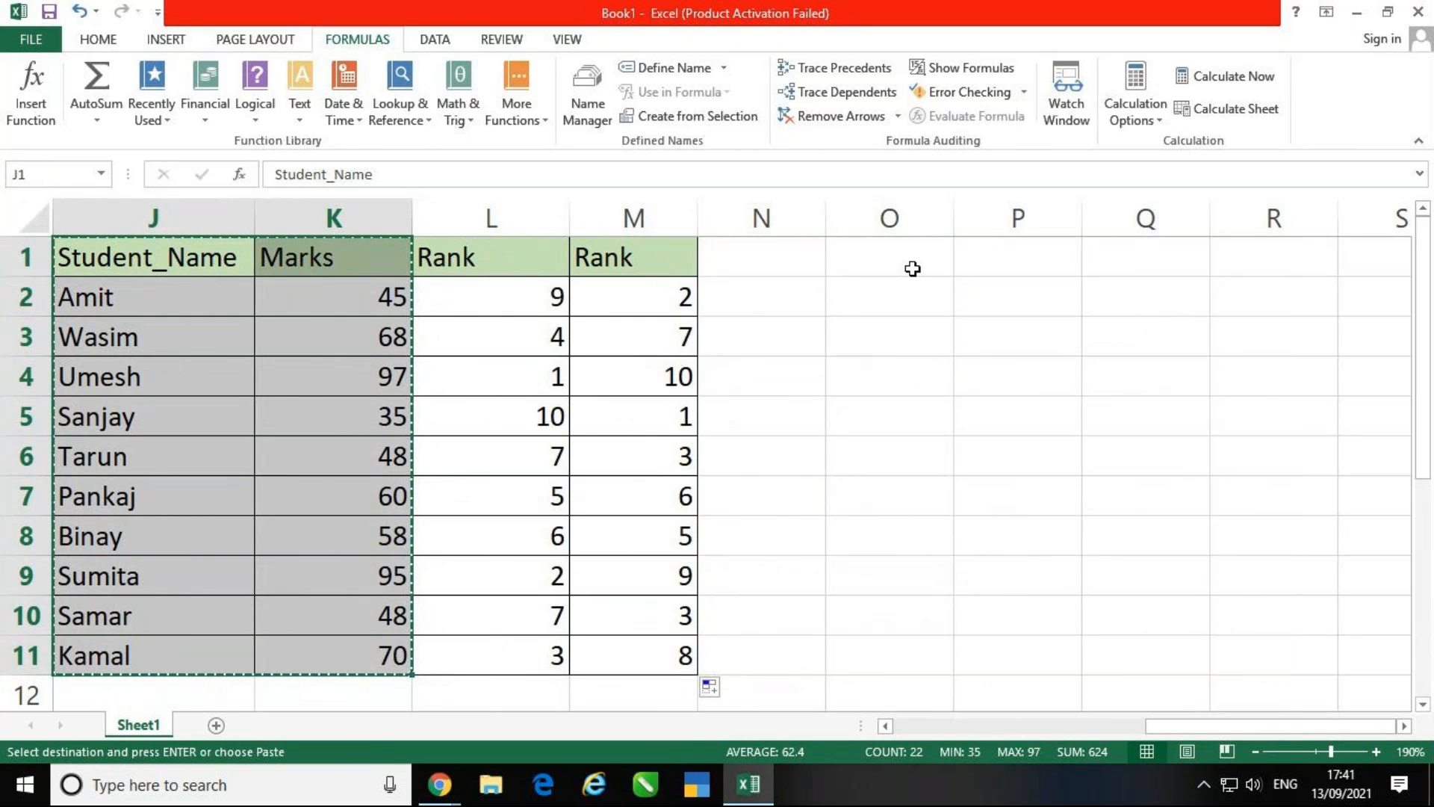
left_click(913, 269)
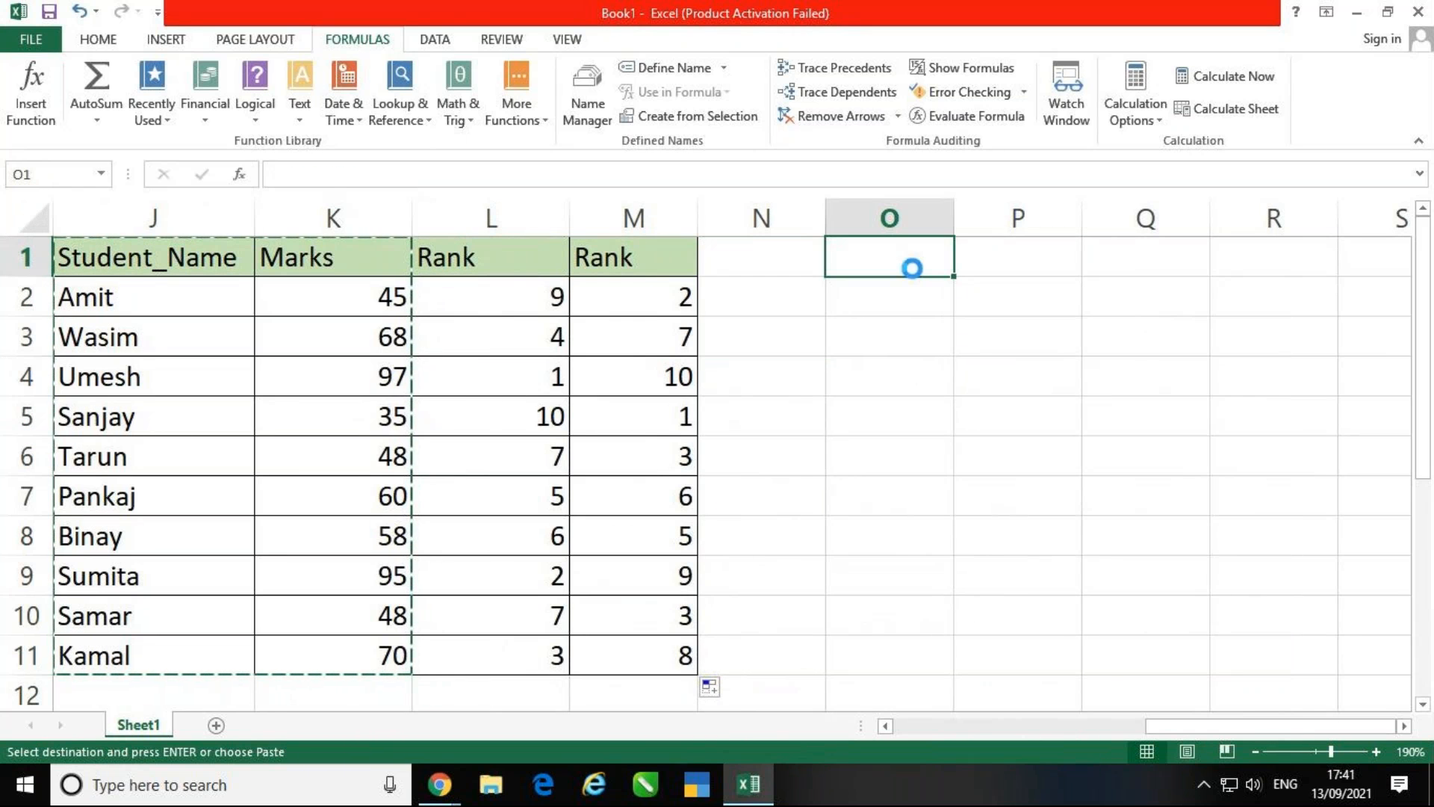
key("Return")
left_click(1234, 426)
left_click(1405, 725)
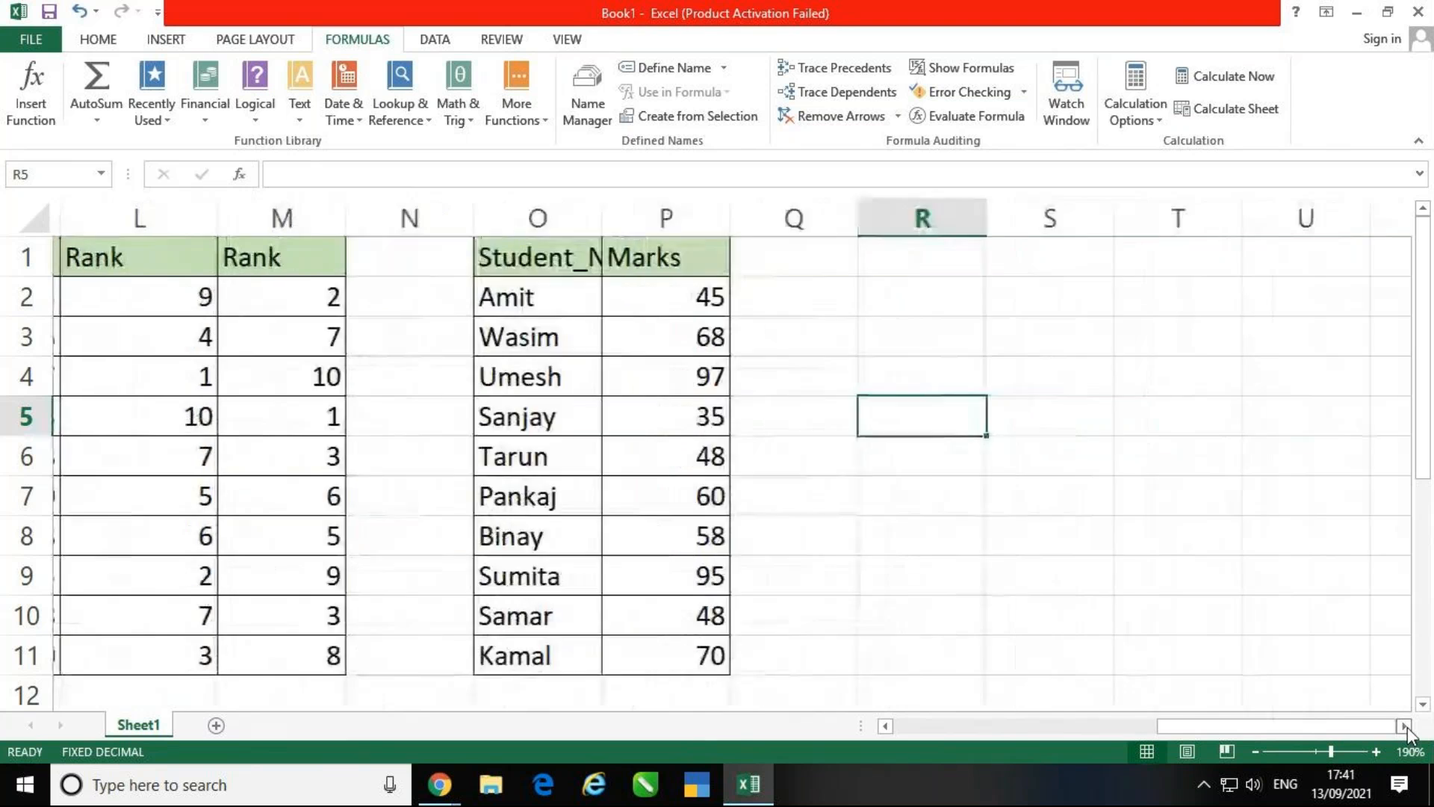
left_click(1101, 549)
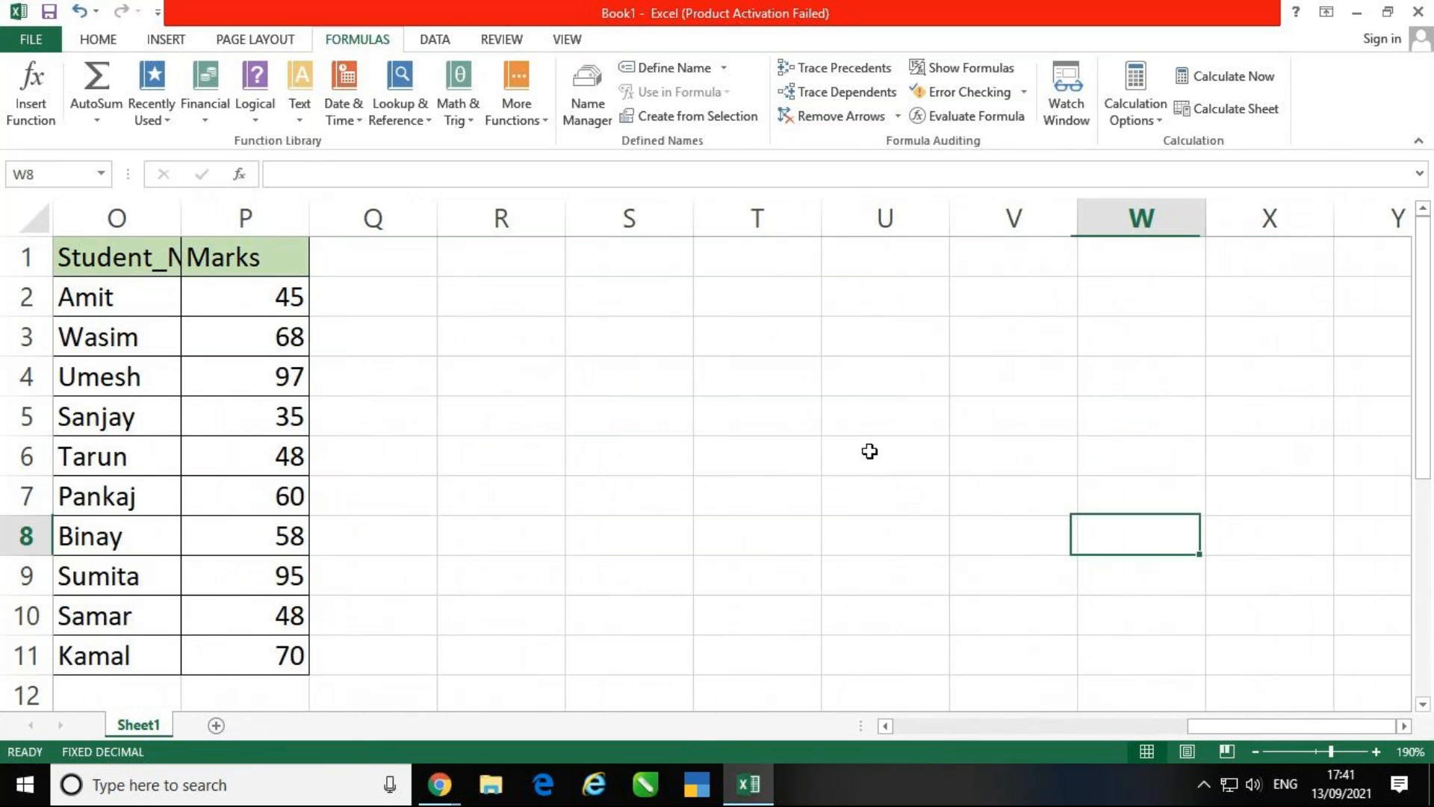
- Widen columns O and P so the Student_Name and Marks headers fit
double_click(181, 216)
left_click(574, 336)
left_click_drag(256, 214, 269, 214)
left_click_drag(402, 214, 432, 218)
left_click(1004, 482)
left_click(885, 369)
left_click(858, 291)
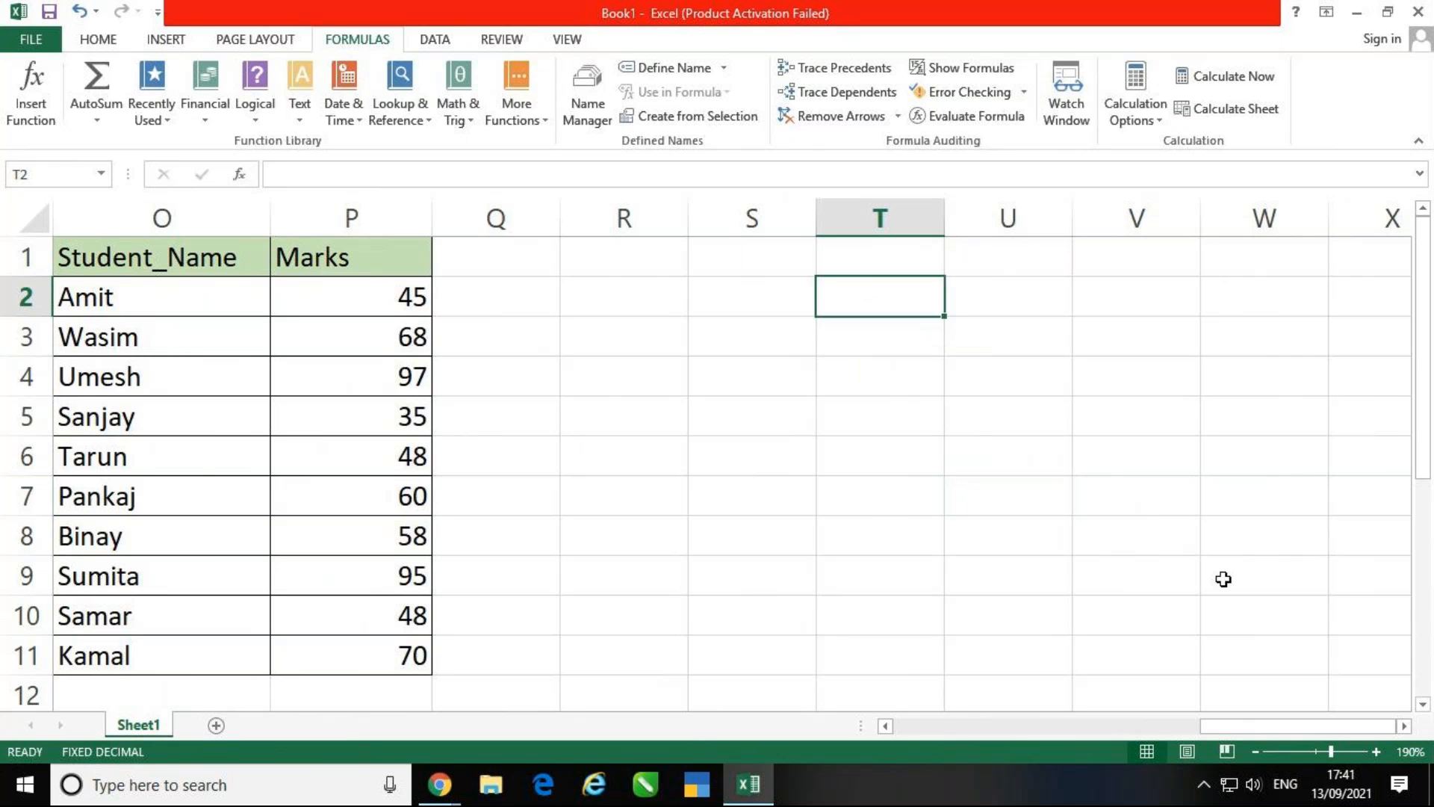
- Widen column S for text labels and narrow columns Q and R beside the marks table
left_click_drag(812, 214, 973, 214)
left_click_drag(558, 214, 527, 216)
left_click(743, 368)
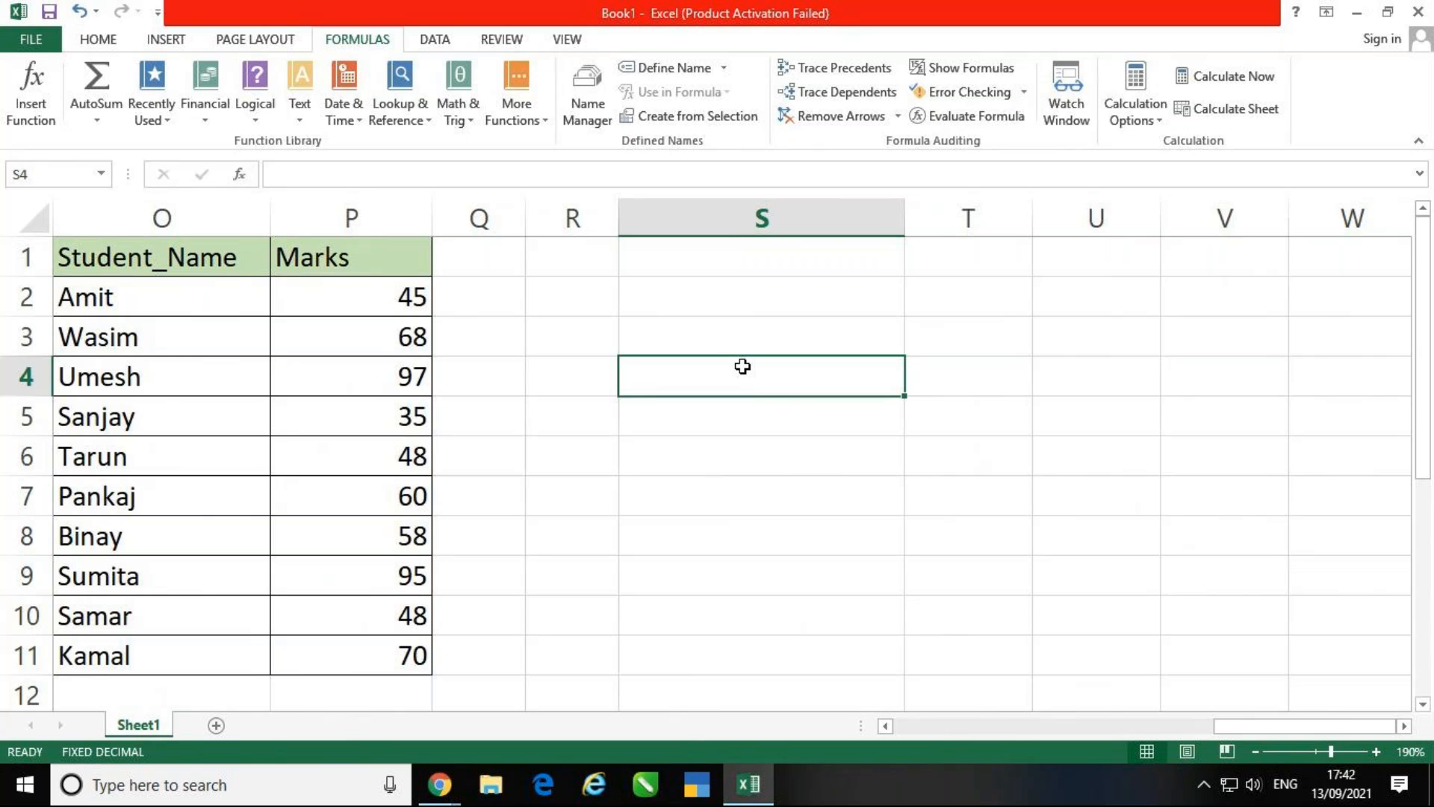
left_click(954, 406)
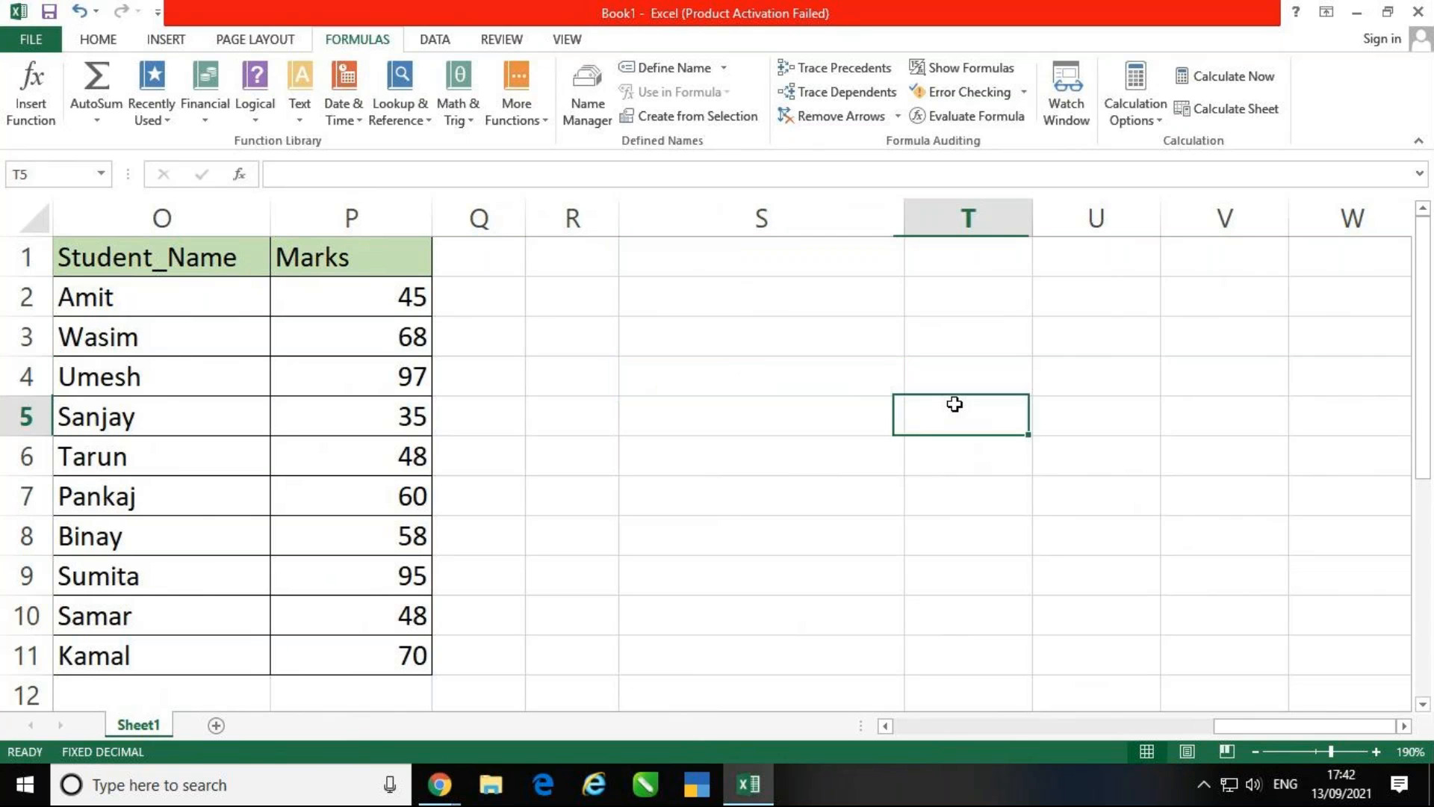
- Enter the labels Highest Marks, Lowest Marks and Average Marks in cells S3 to S5
left_click(824, 337)
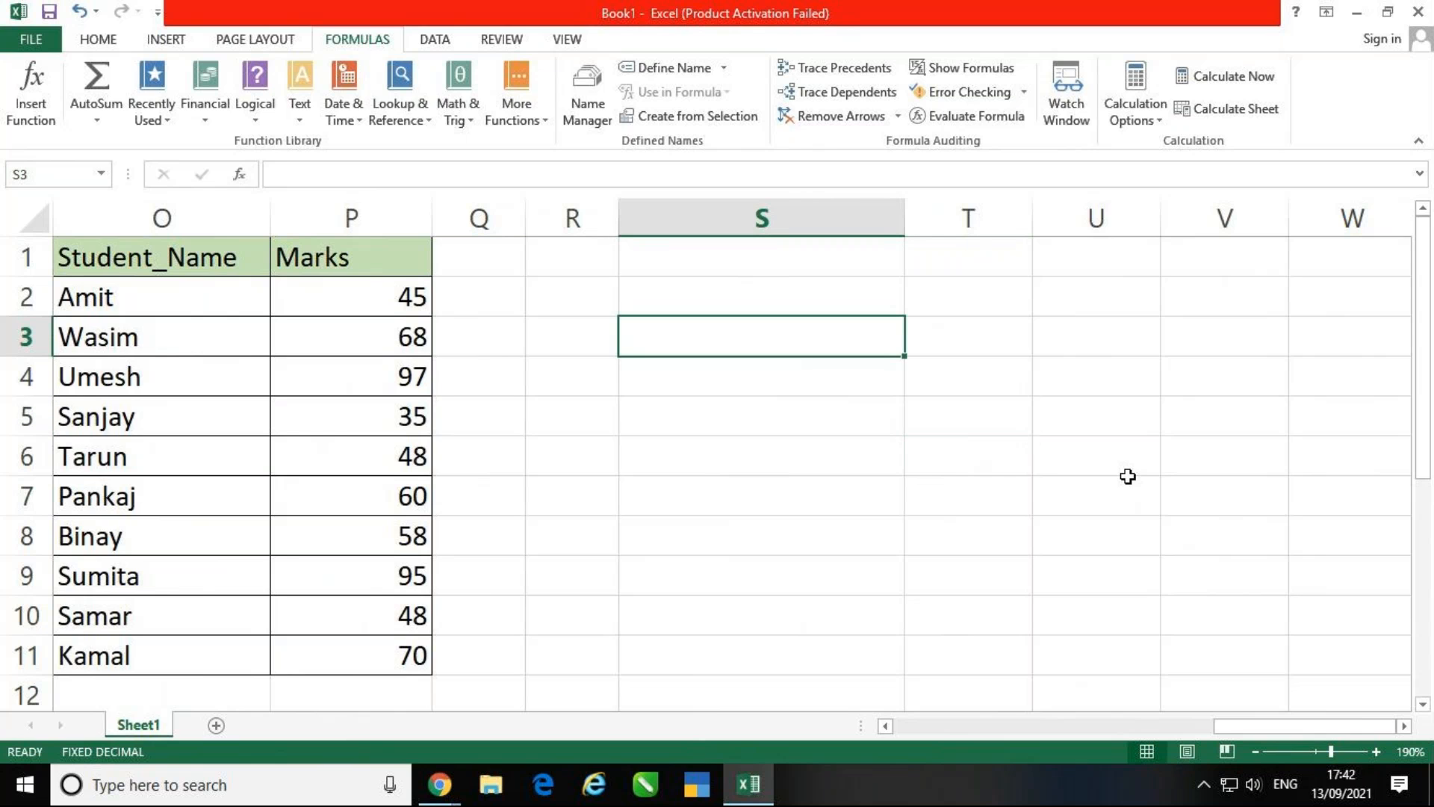
type("H")
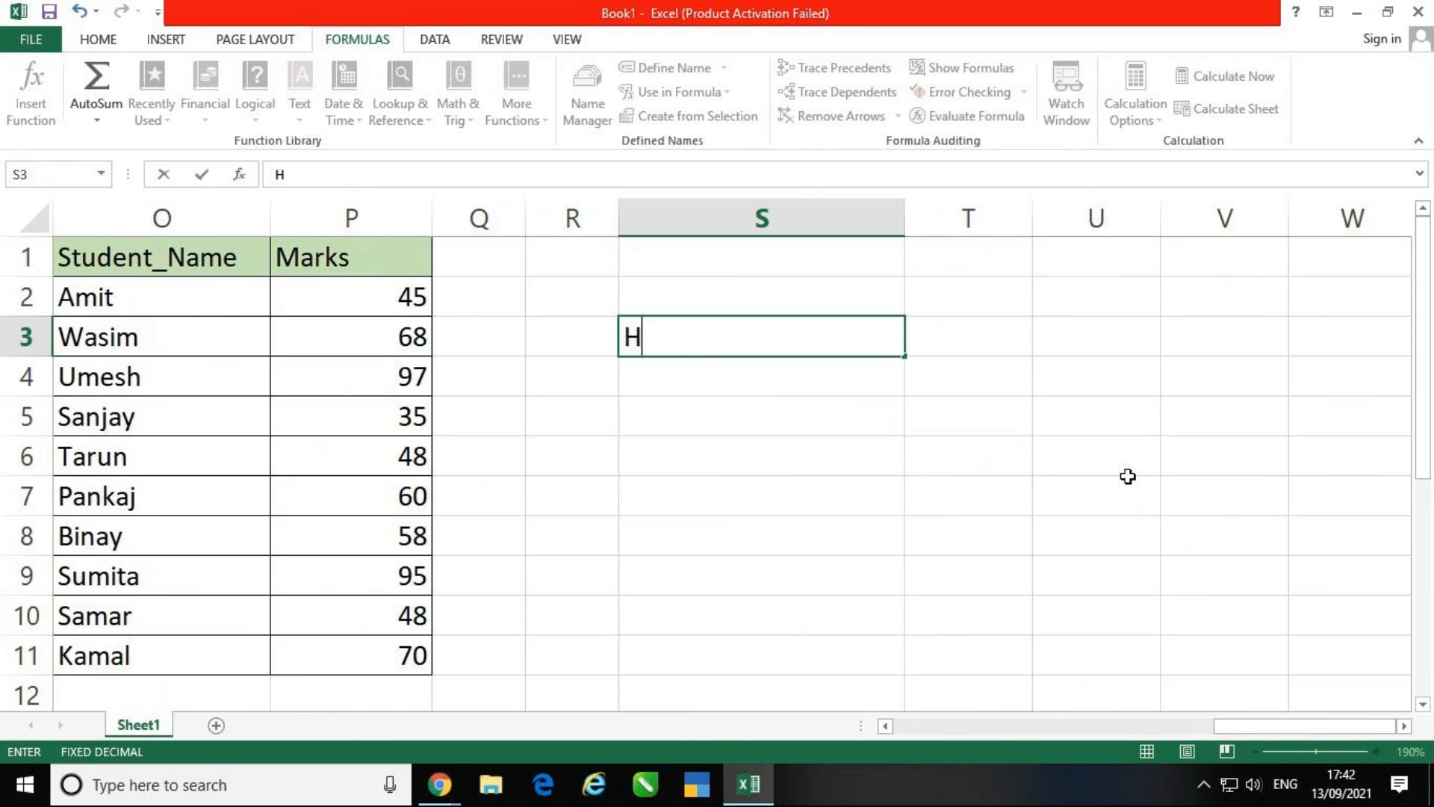
type("ighest Marks")
key("ctrl+Return")
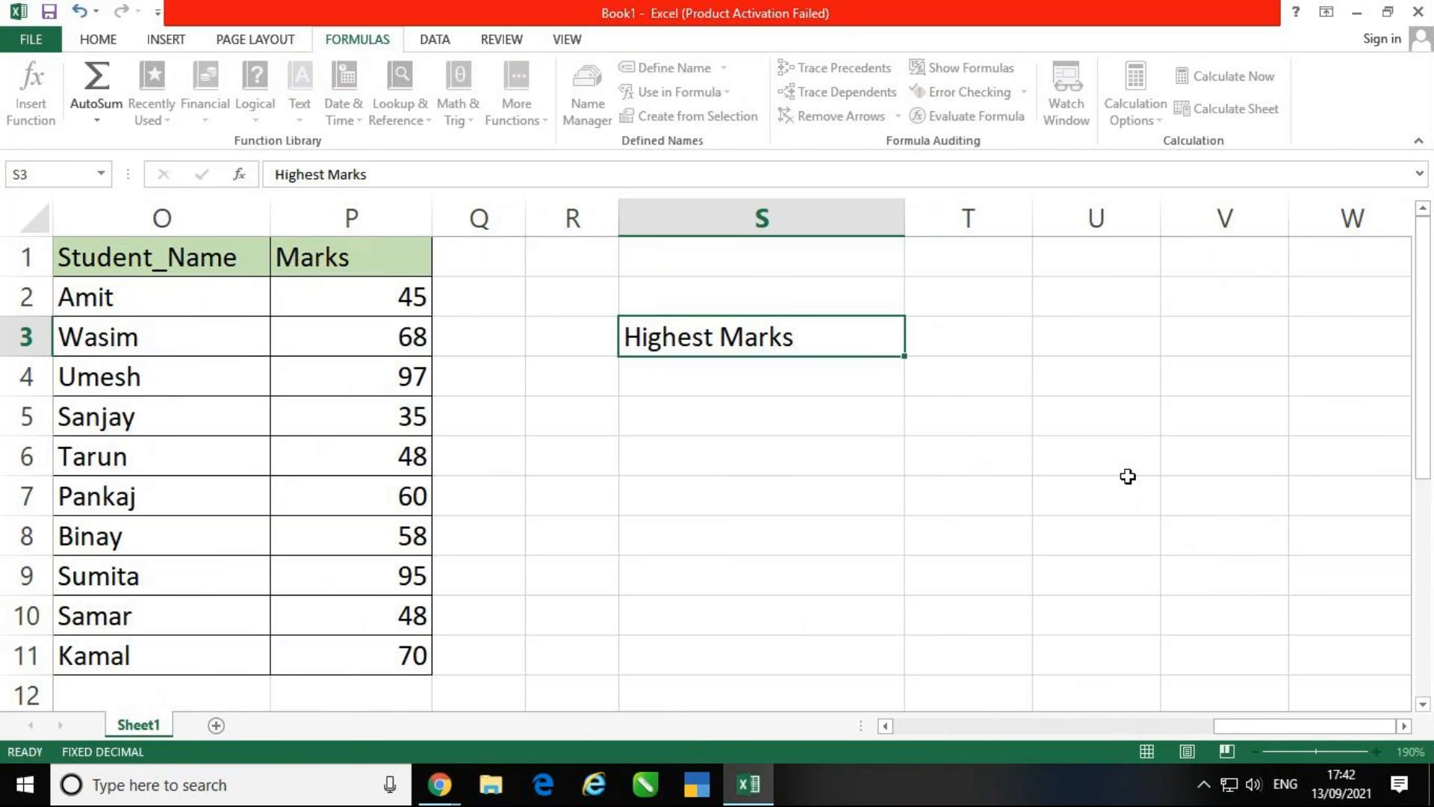
key("Return")
type("Lowest Marks")
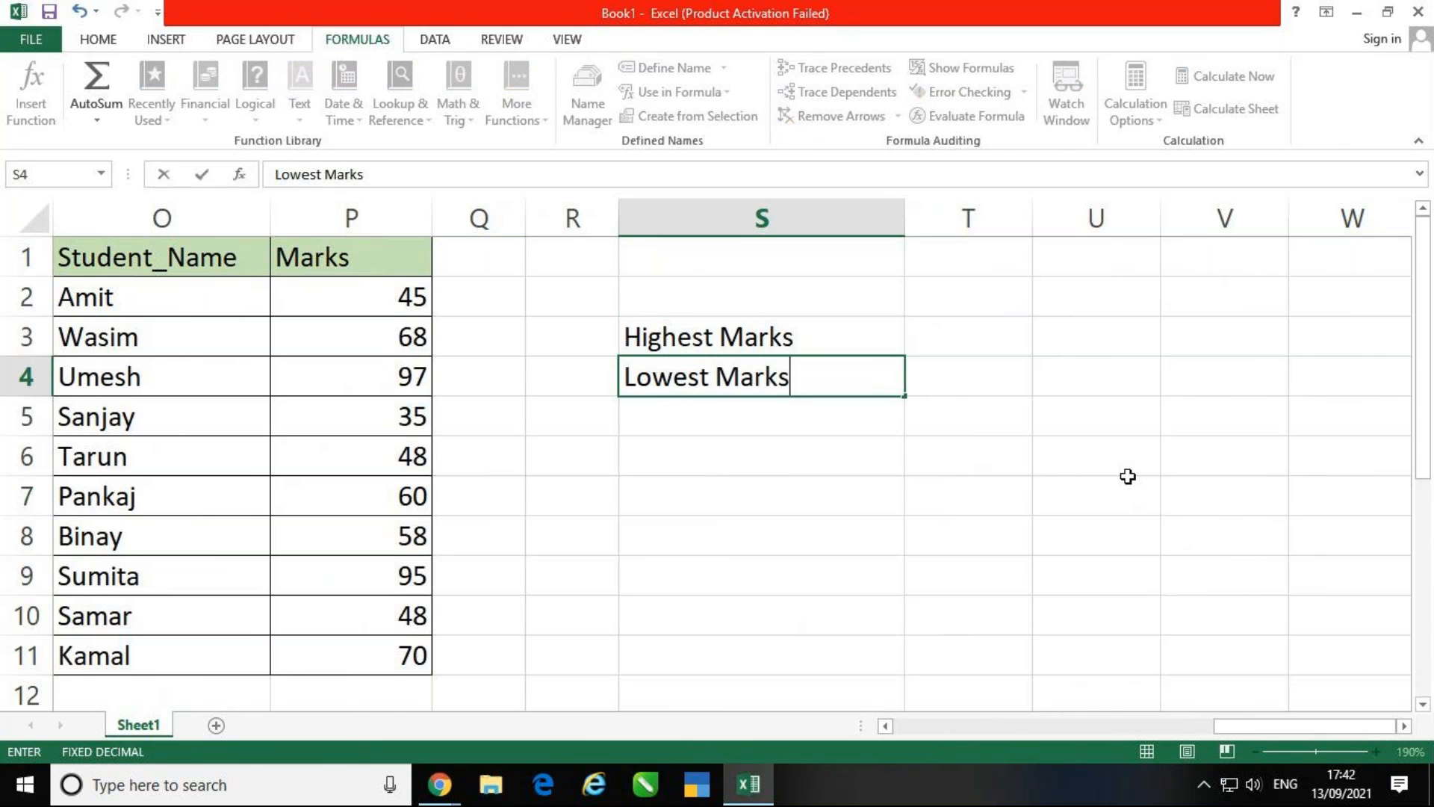
key("Return")
type("A")
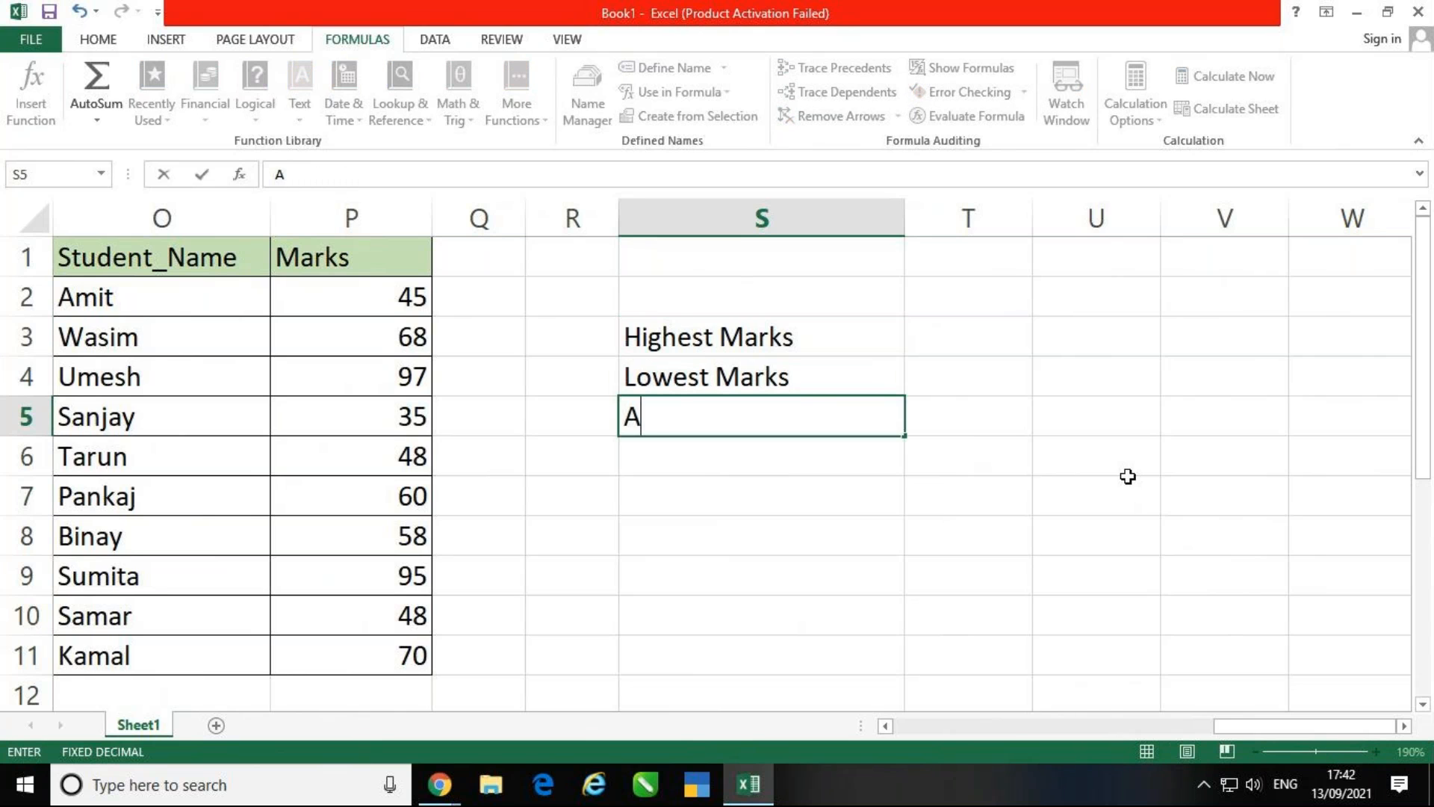
type("verage Marks")
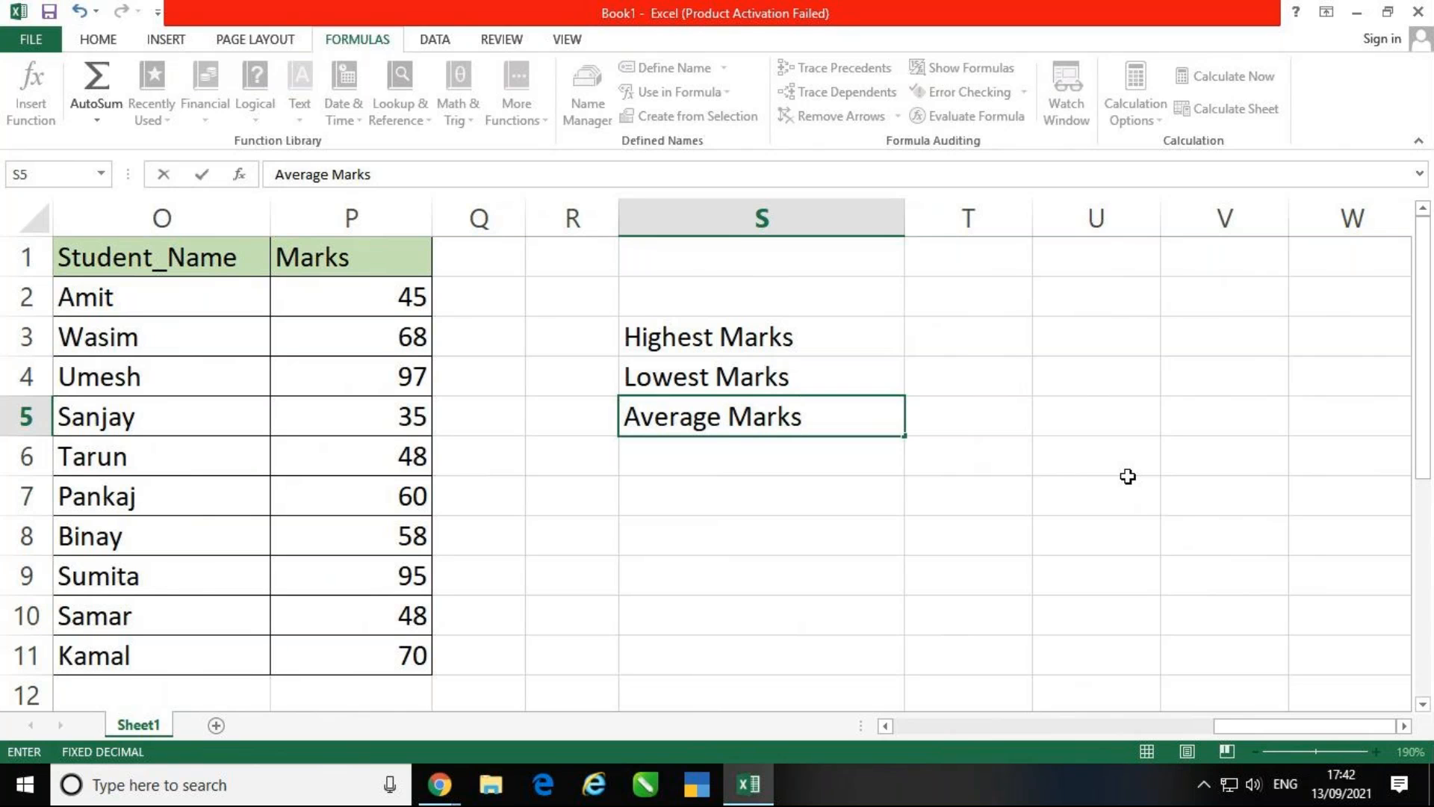
key("Return")
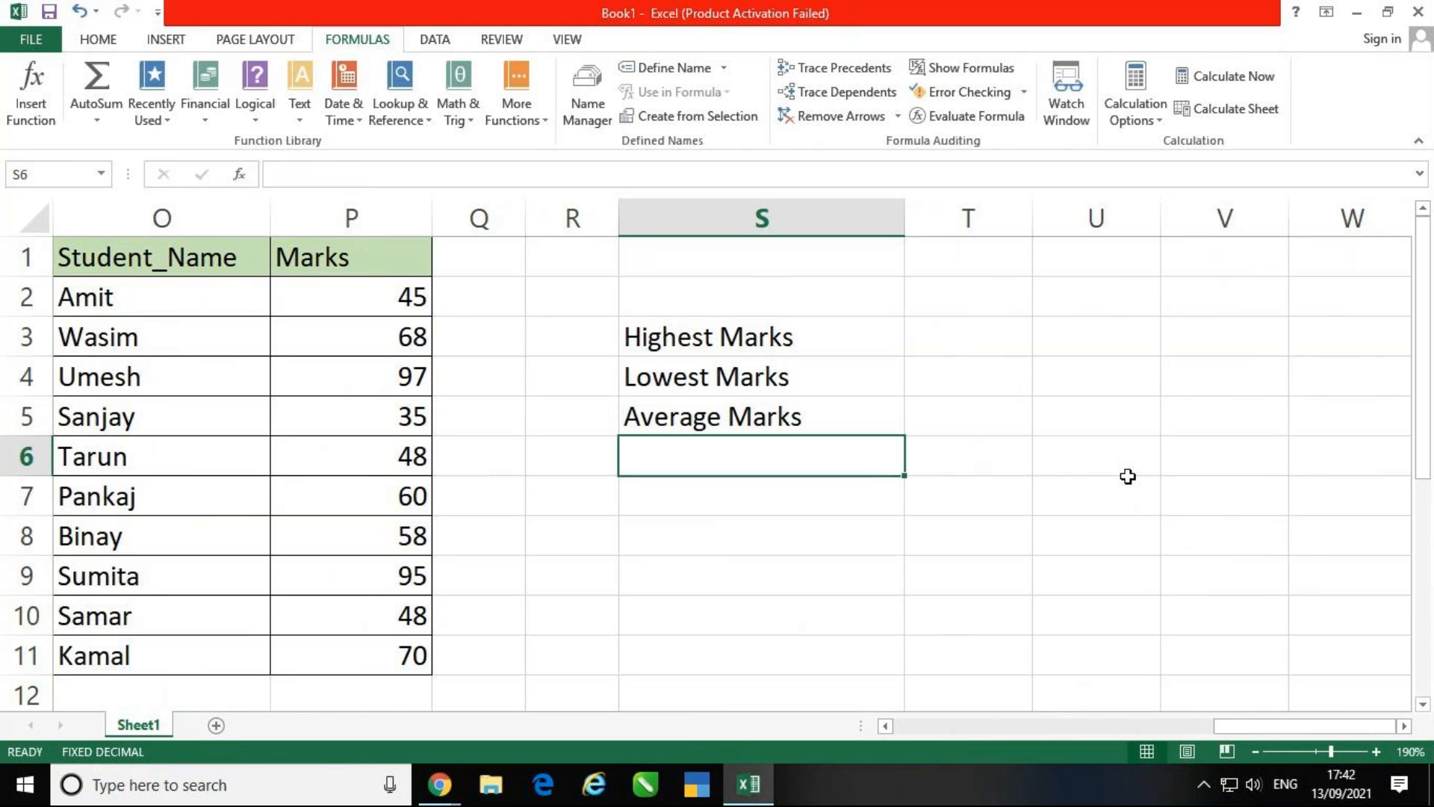
- Enter the labels 3rd Highest Marks in S6 and 2nd Lowest Marks in S7
type("3rd ")
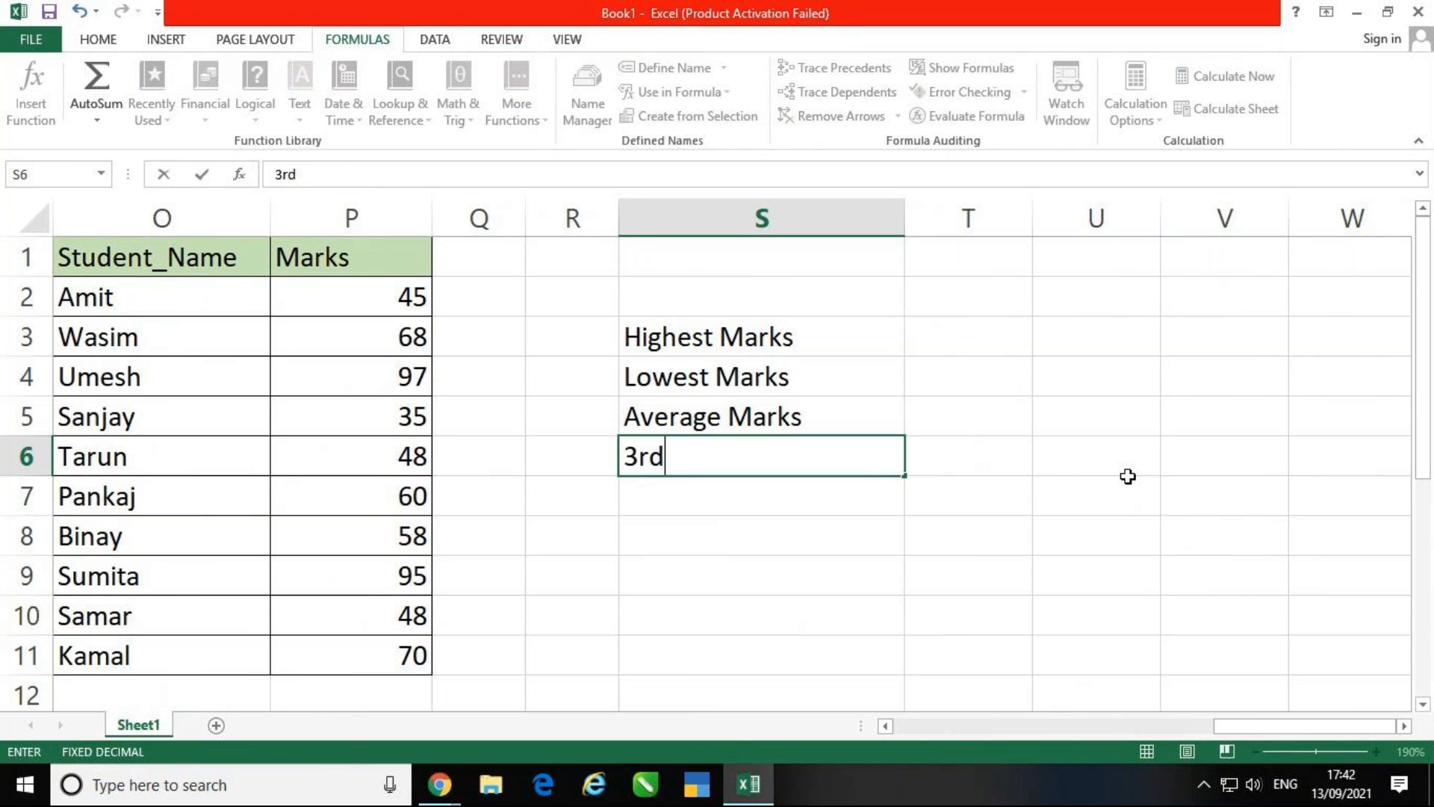
type("High")
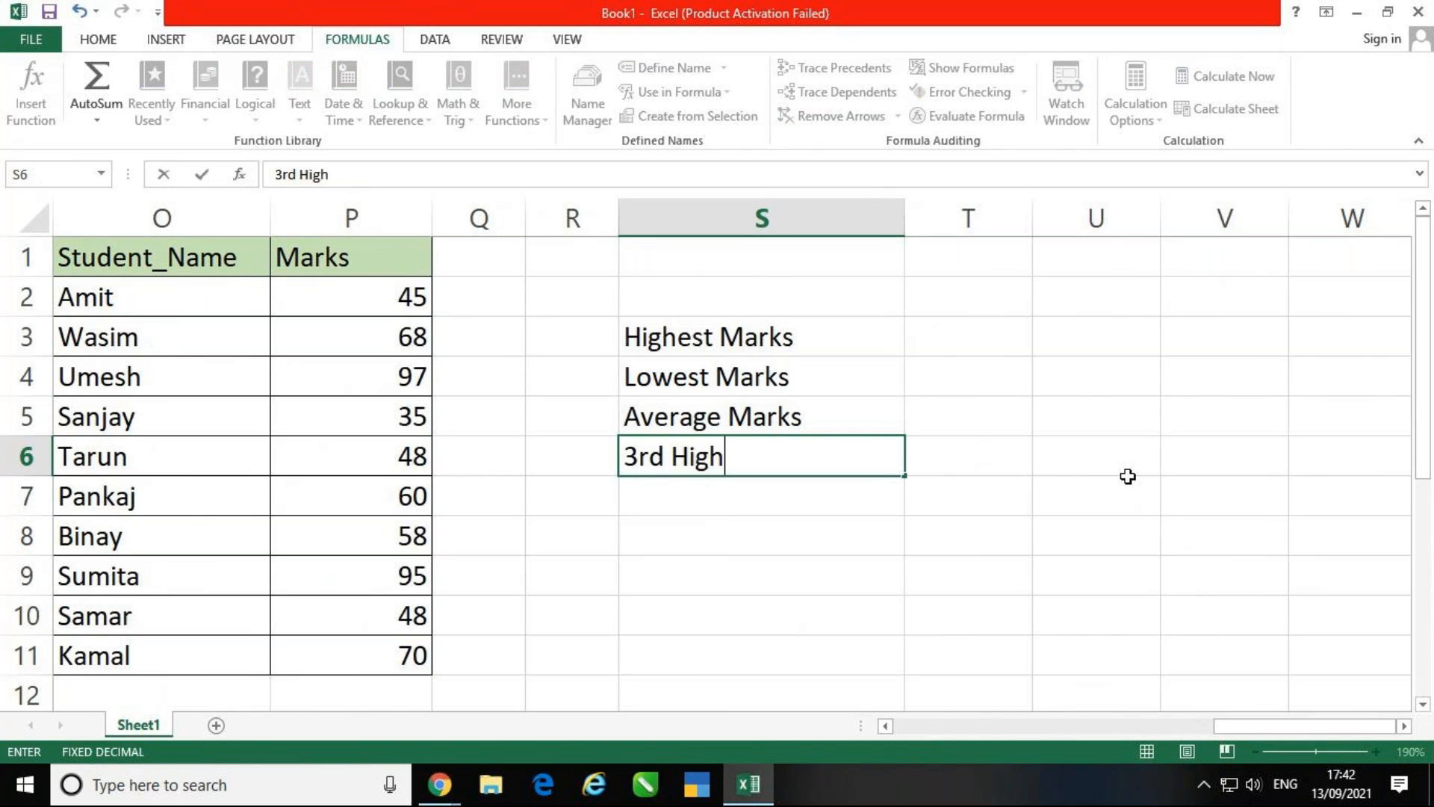
type("est Marks")
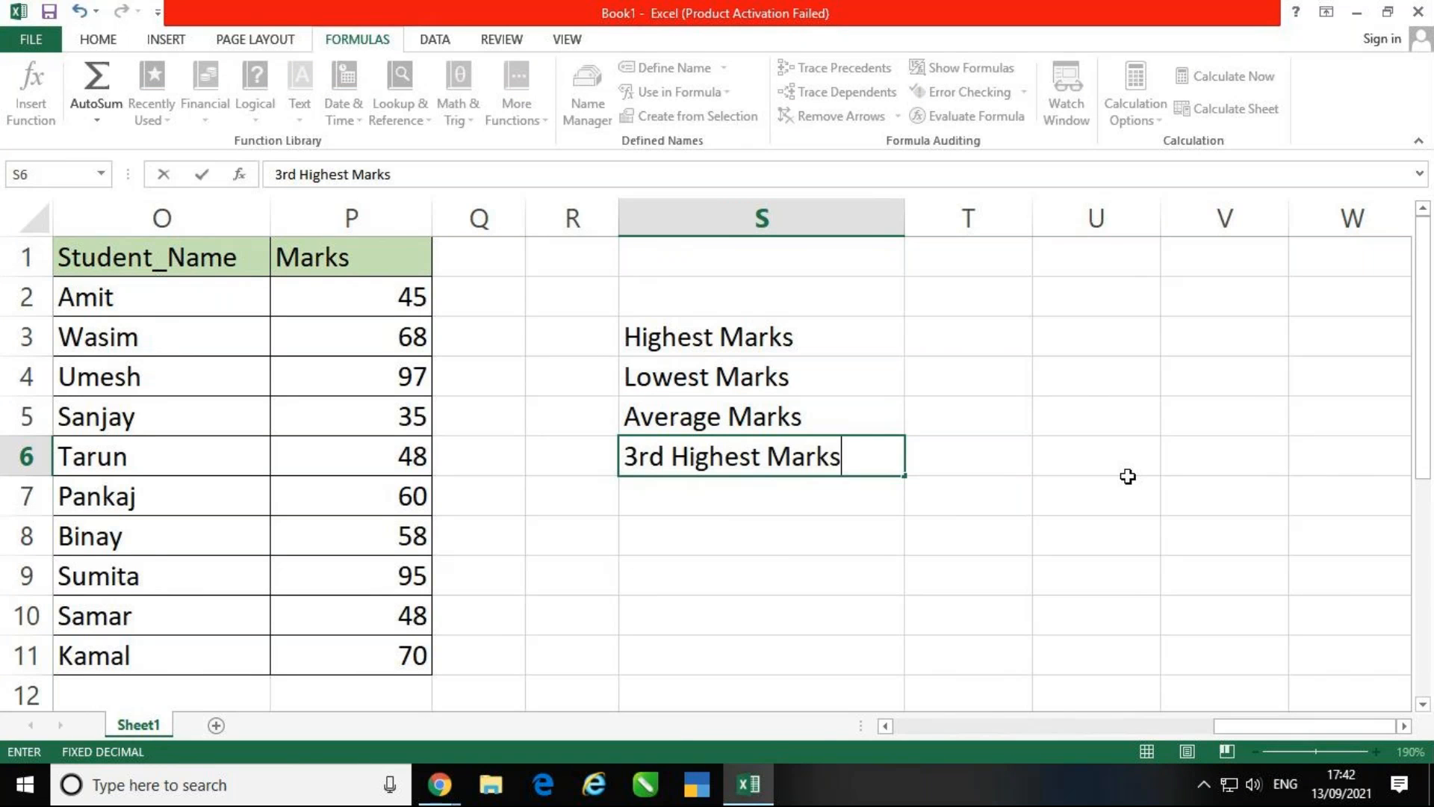
key("Return")
type("2")
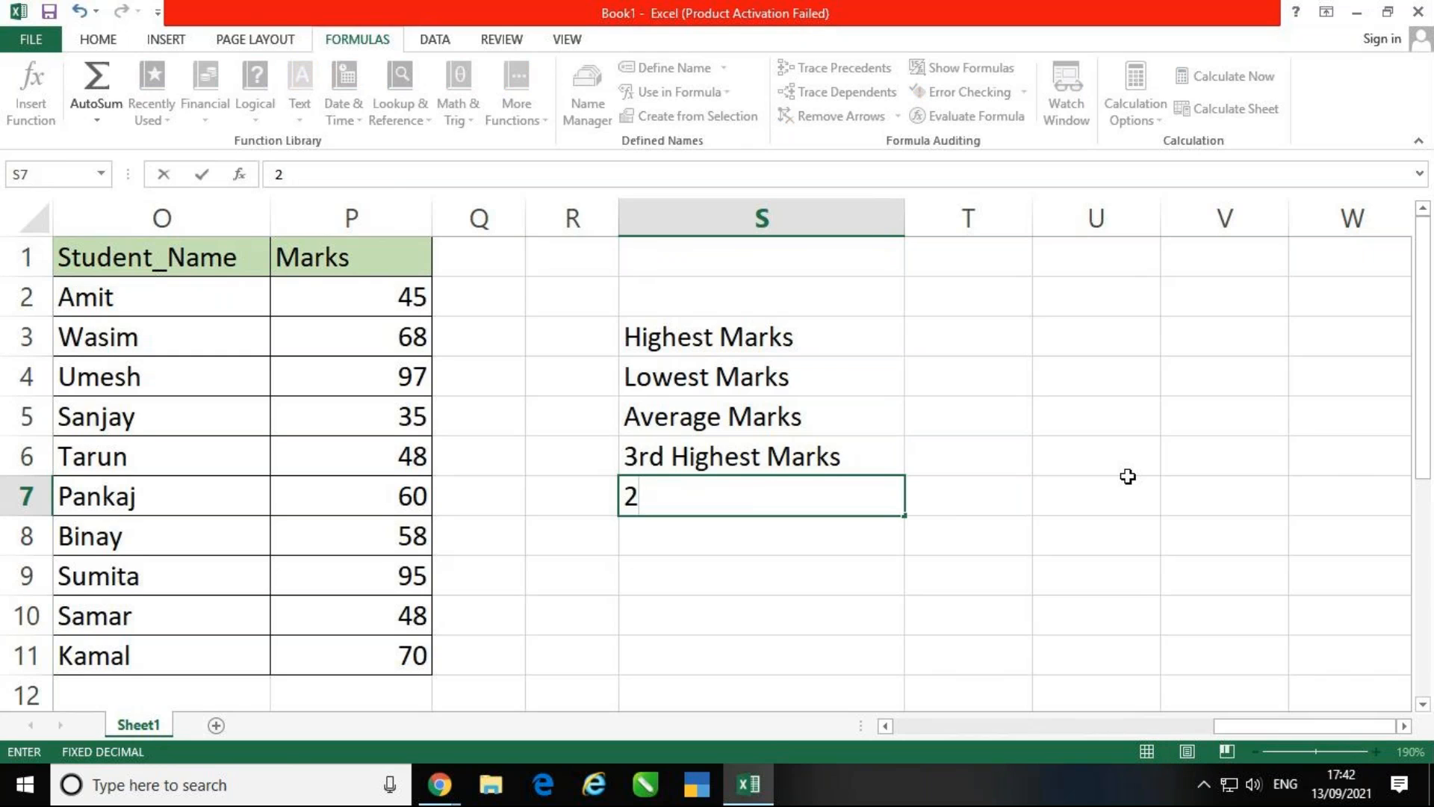
type("nd Lowes")
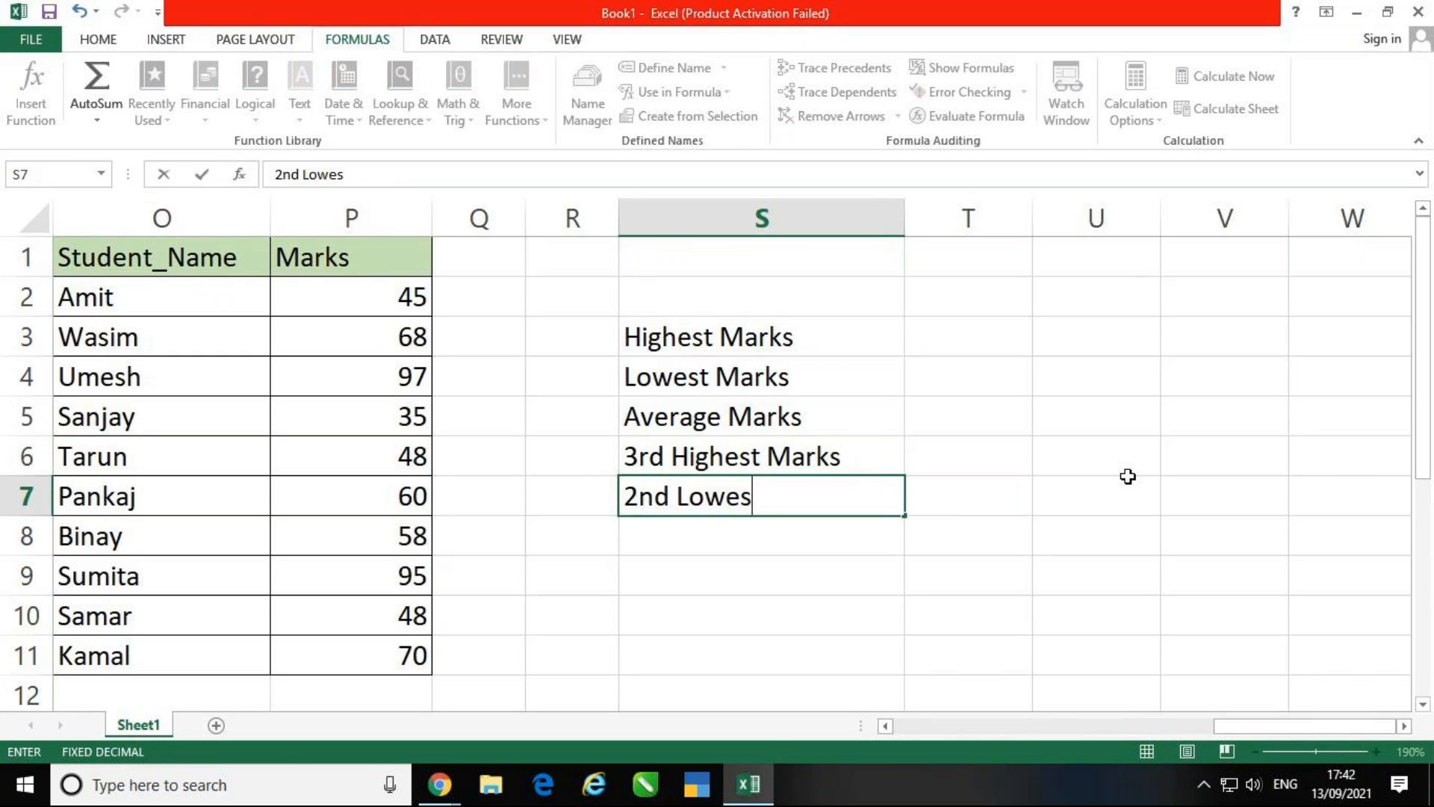
type("t Marks")
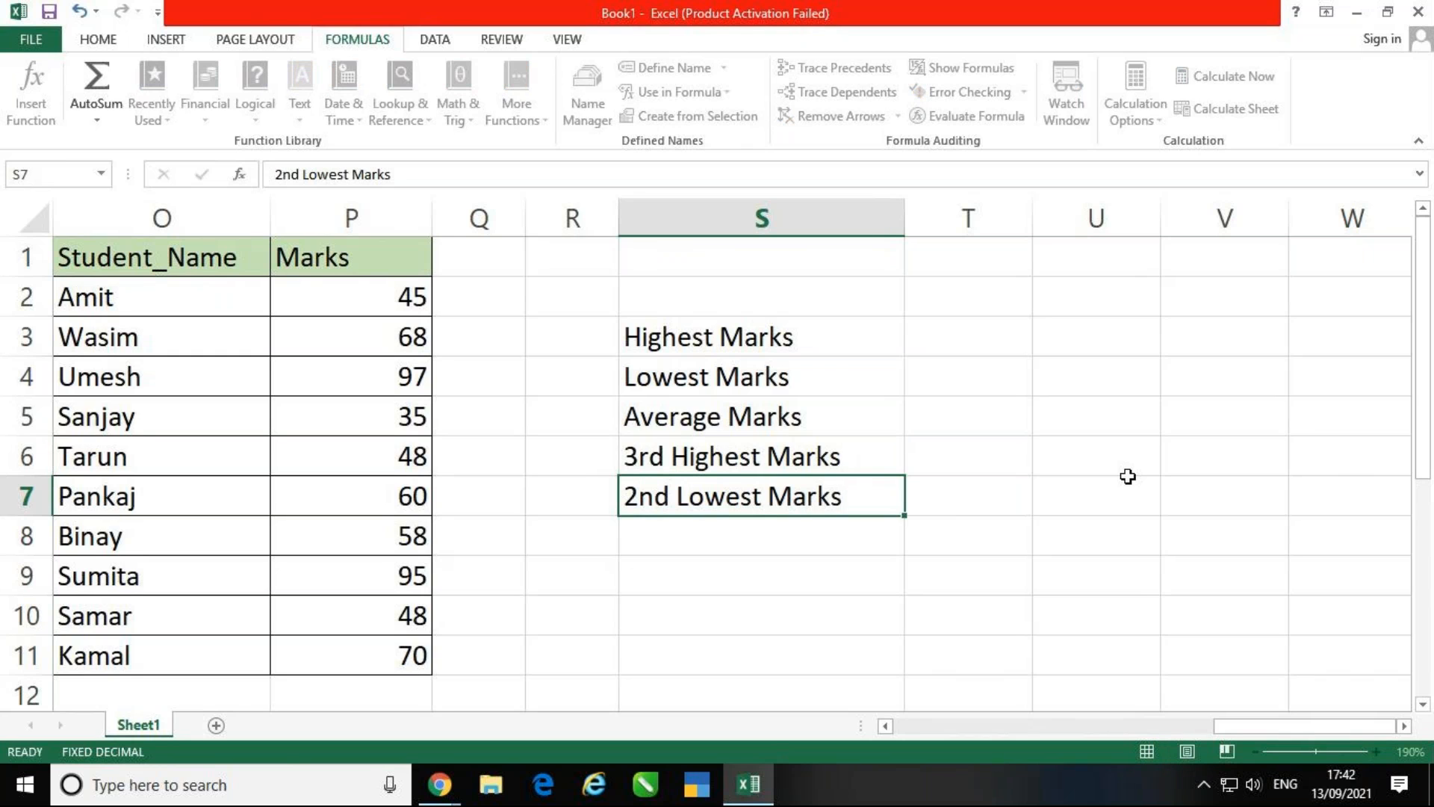
key("Return")
- Widen column T and shade the result cells T3:T7 with a light green fill
left_click_drag(1037, 213, 1134, 215)
left_click(1188, 416)
left_click_drag(872, 337, 1003, 489)
left_click(932, 547)
left_click_drag(996, 339, 1002, 490)
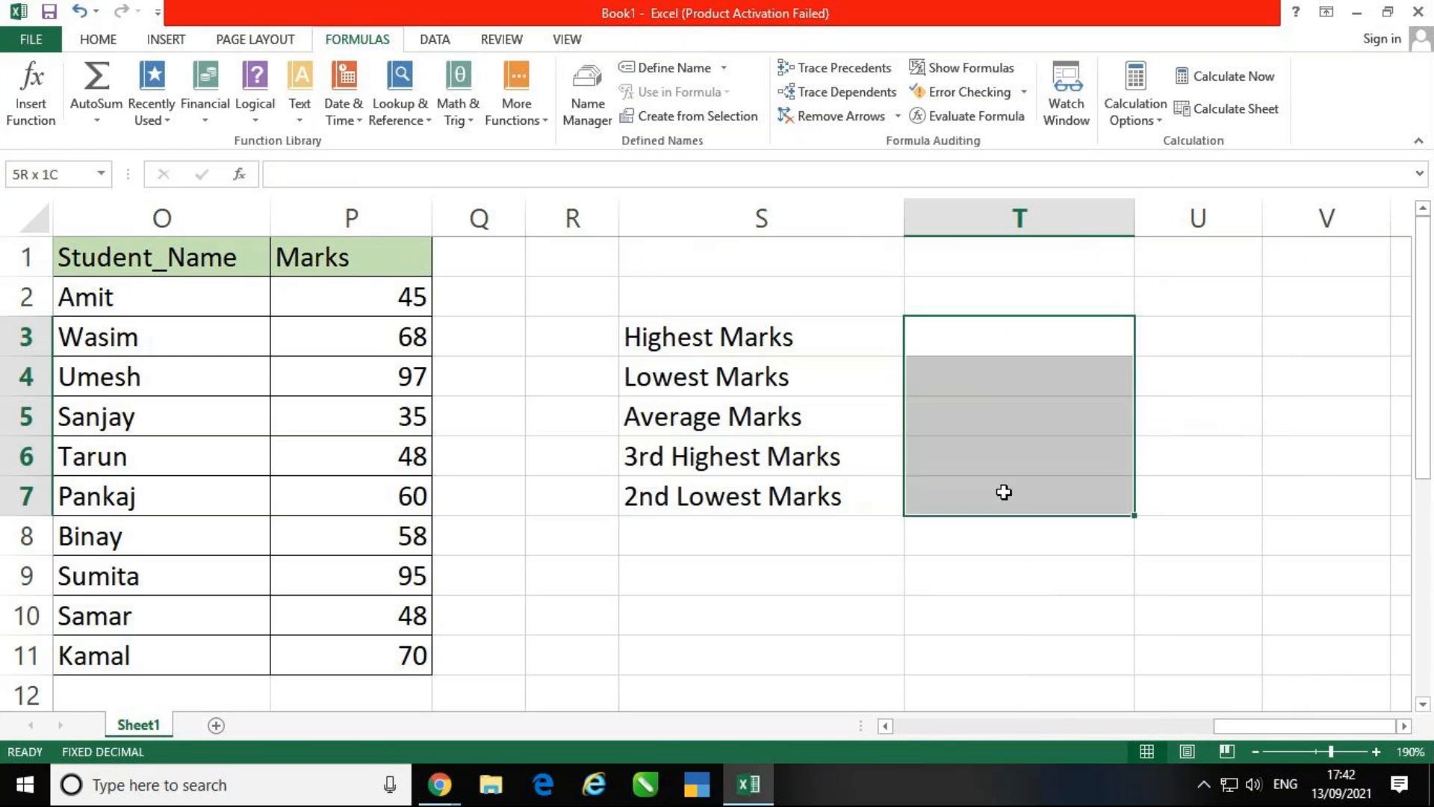
left_click(104, 40)
left_click(335, 108)
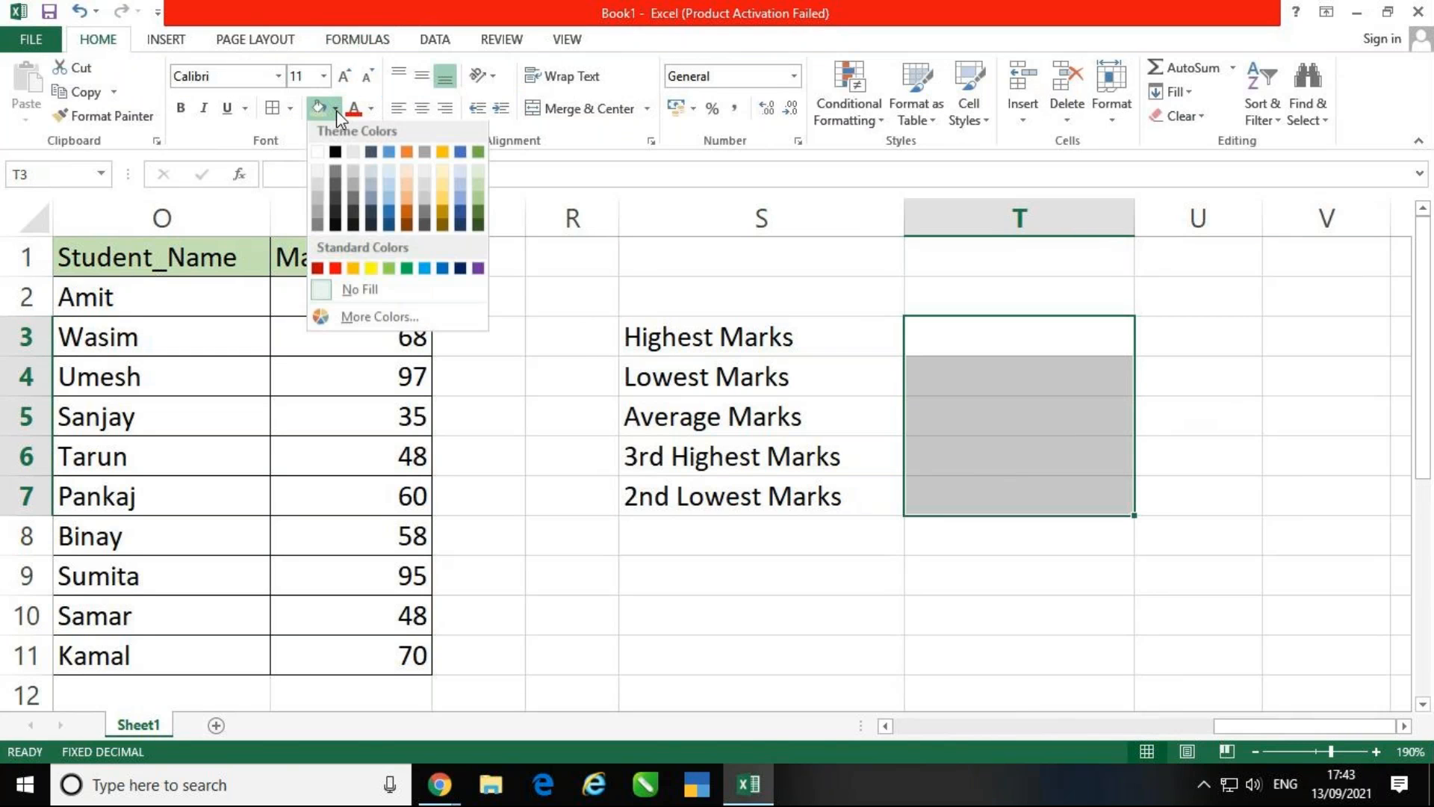
left_click(478, 187)
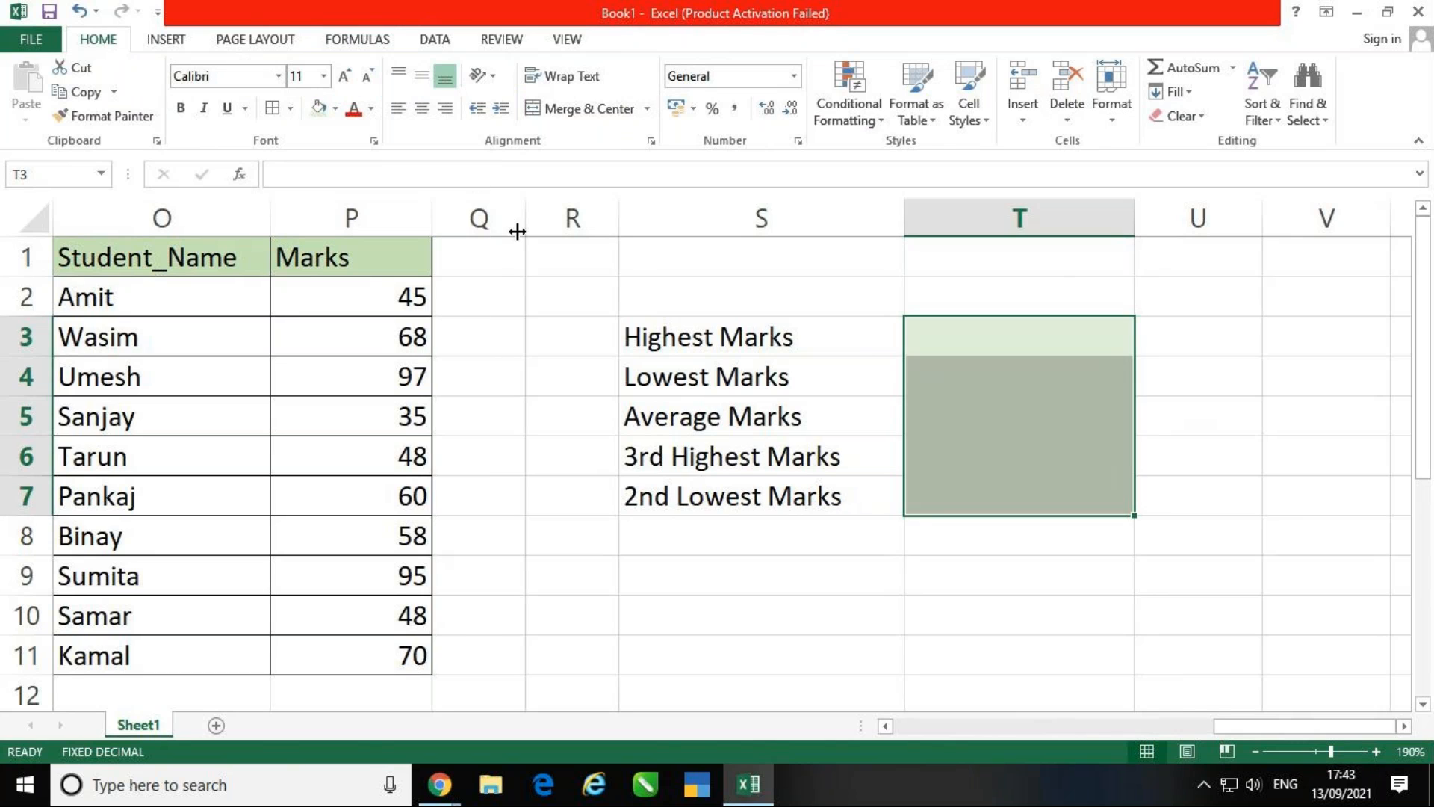
- Apply borders to all cells of the summary table S3:T7
left_click(1019, 575)
left_click_drag(858, 340, 1011, 490)
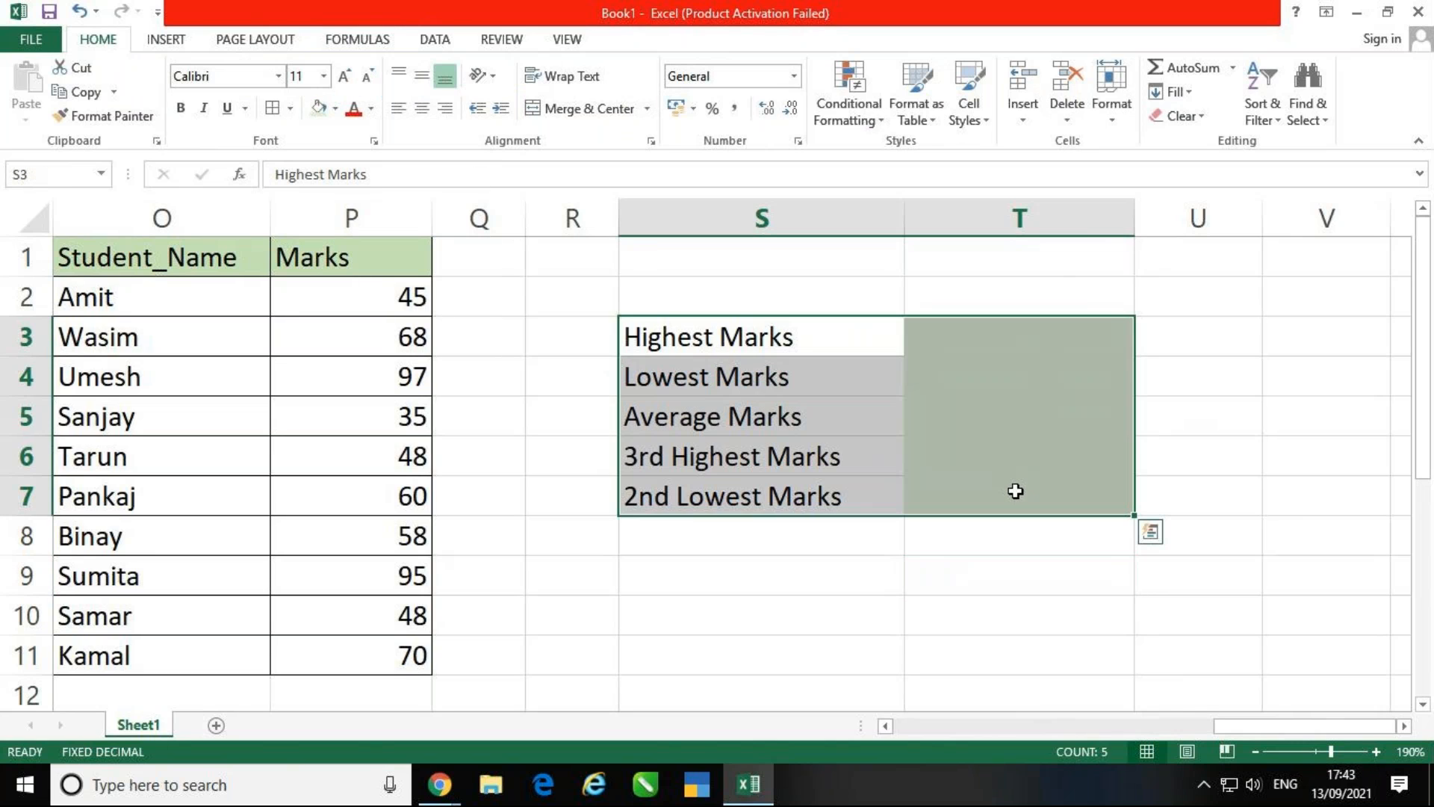
left_click(922, 608)
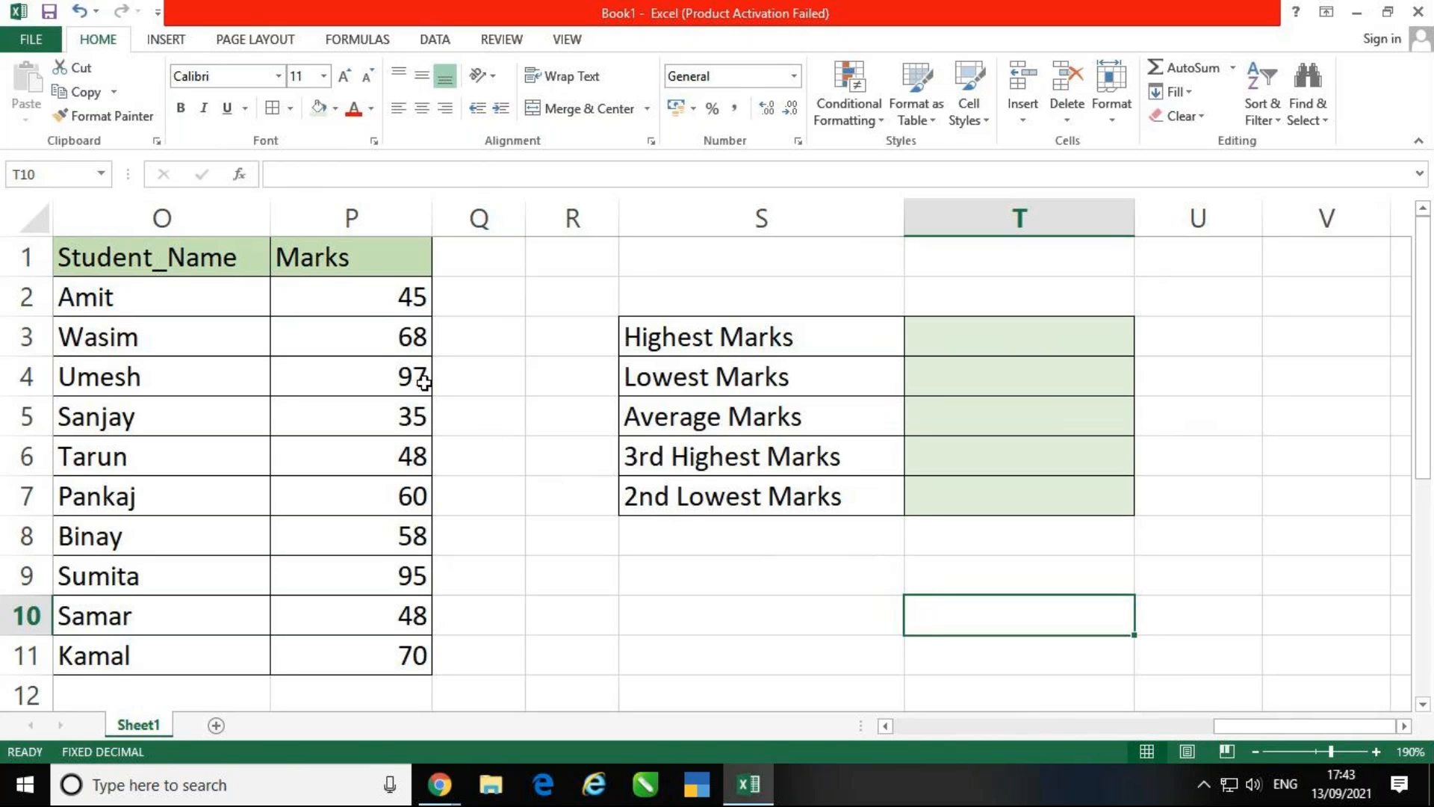
- Review the marks range P2:P11 and the result cell T3 for Highest Marks
left_click(362, 313)
left_click_drag(362, 314, 418, 658)
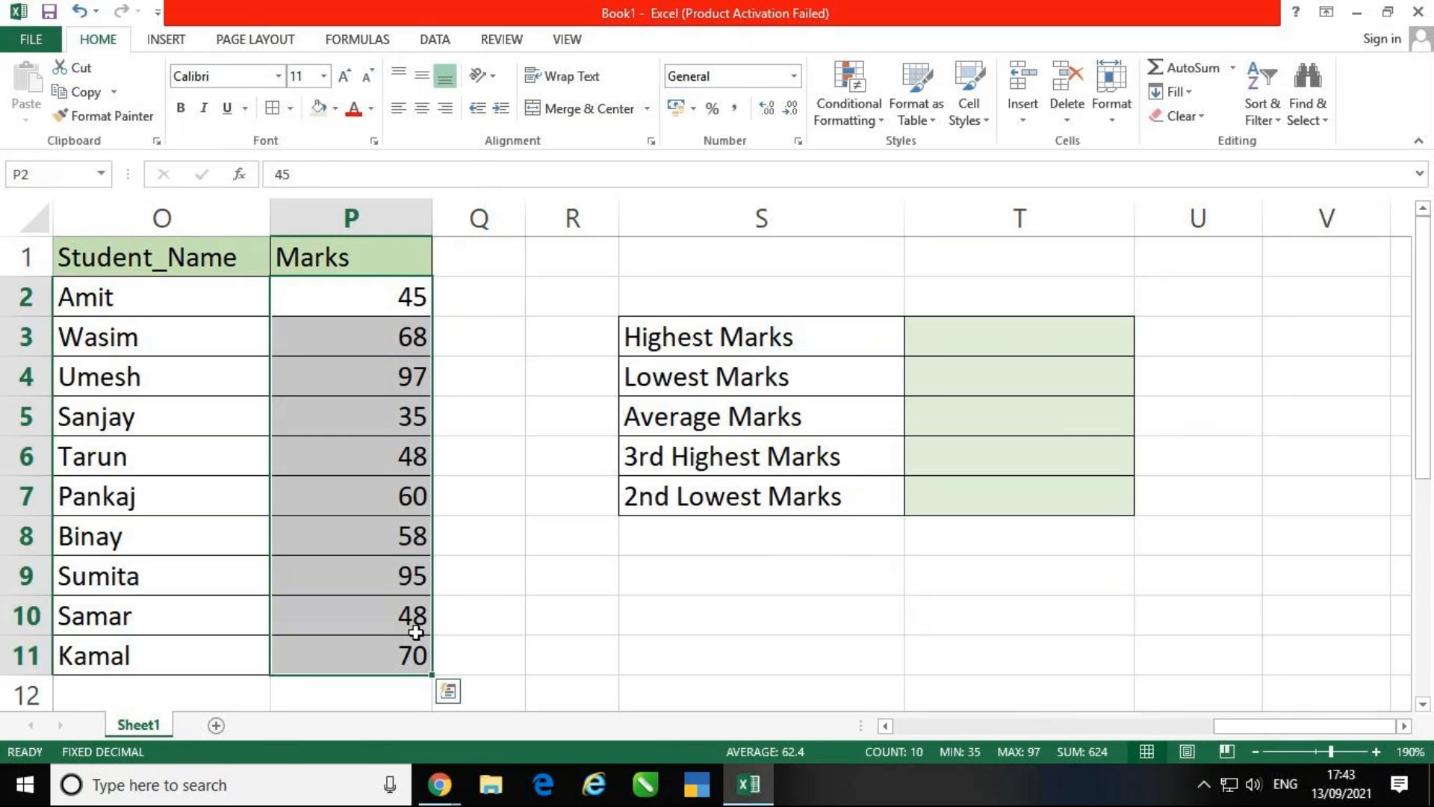
left_click(918, 591)
left_click(1009, 333)
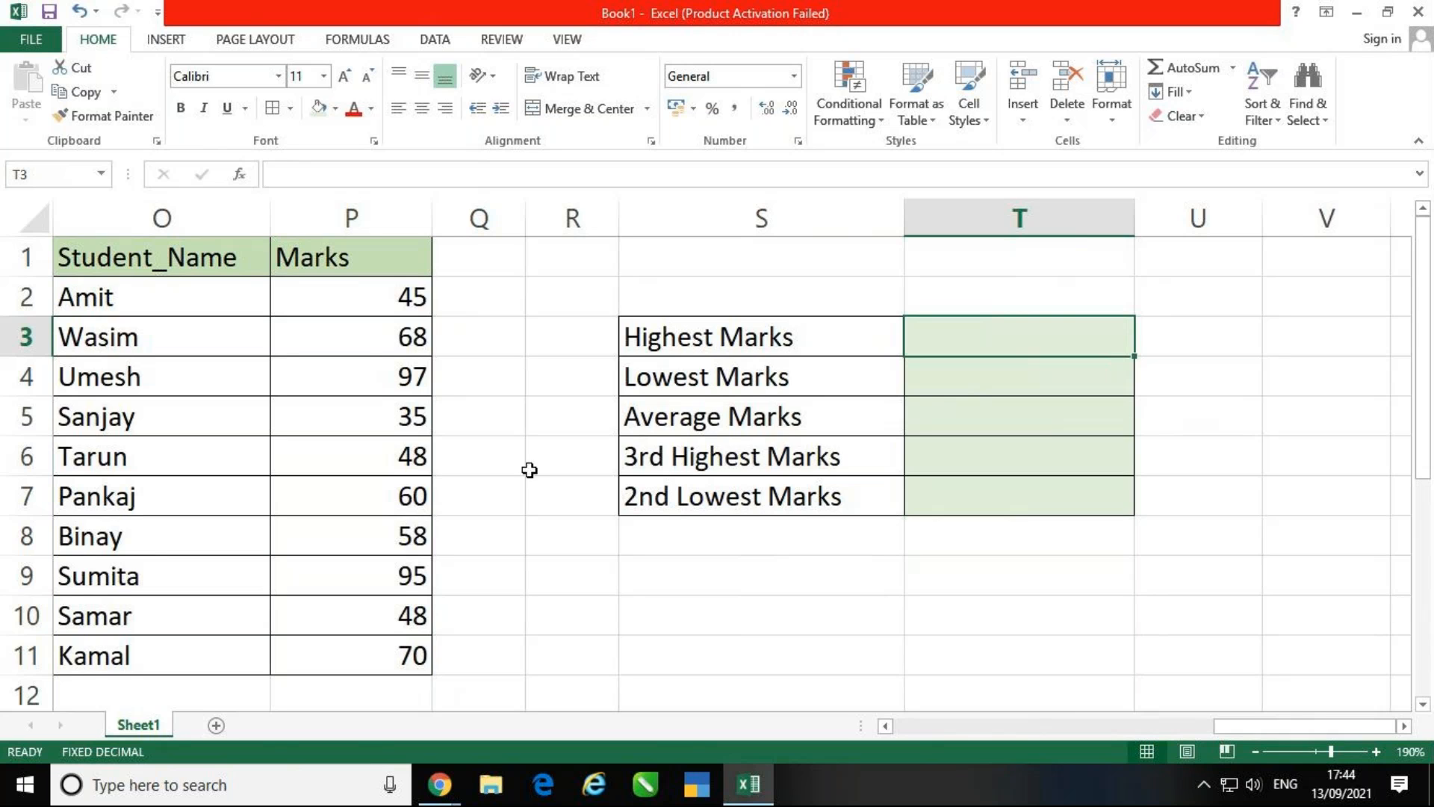
left_click(366, 300)
left_click_drag(366, 299, 362, 653)
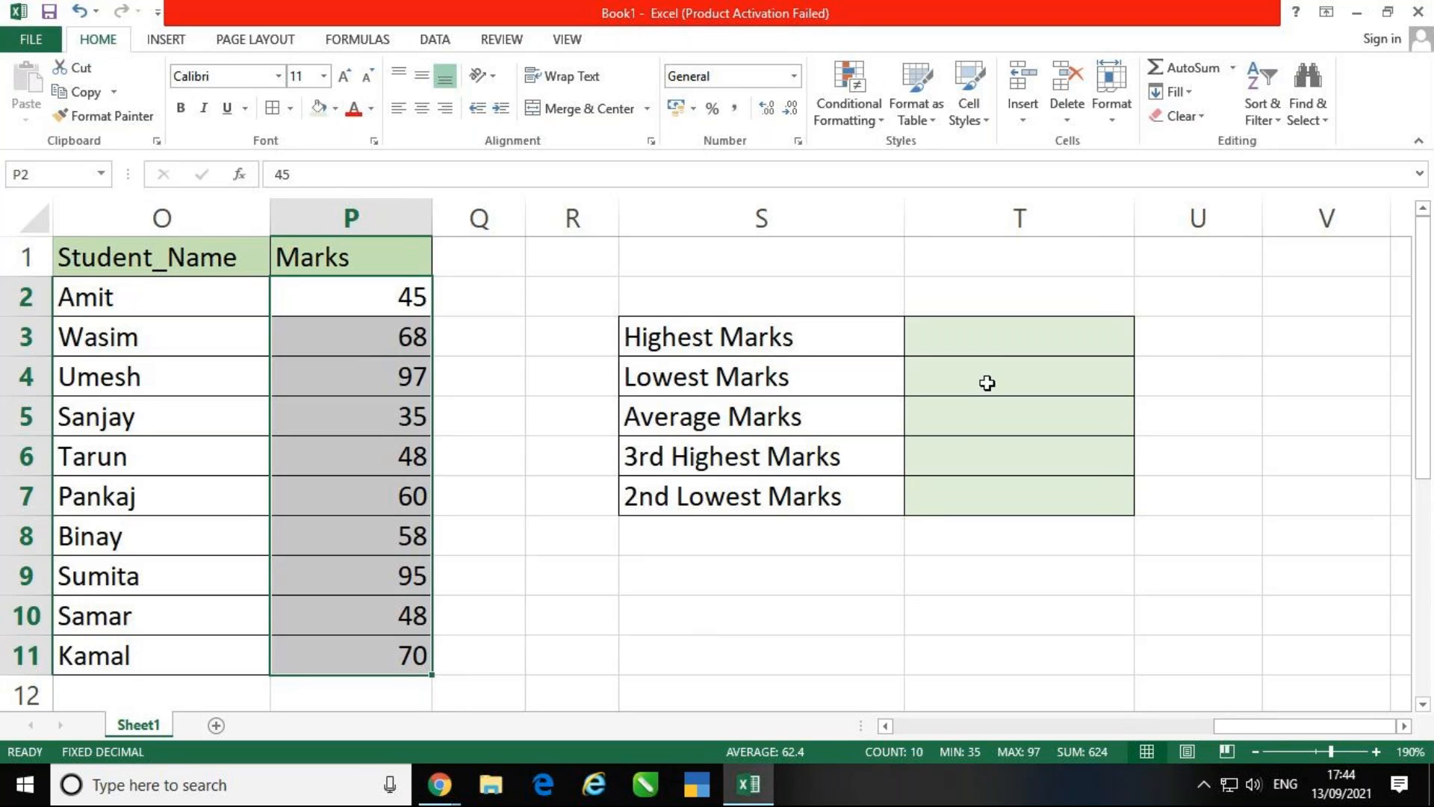
- Calculate the highest mark in T3 by inserting the statistical function MAX with P2:P11 as Number1
left_click(1002, 341)
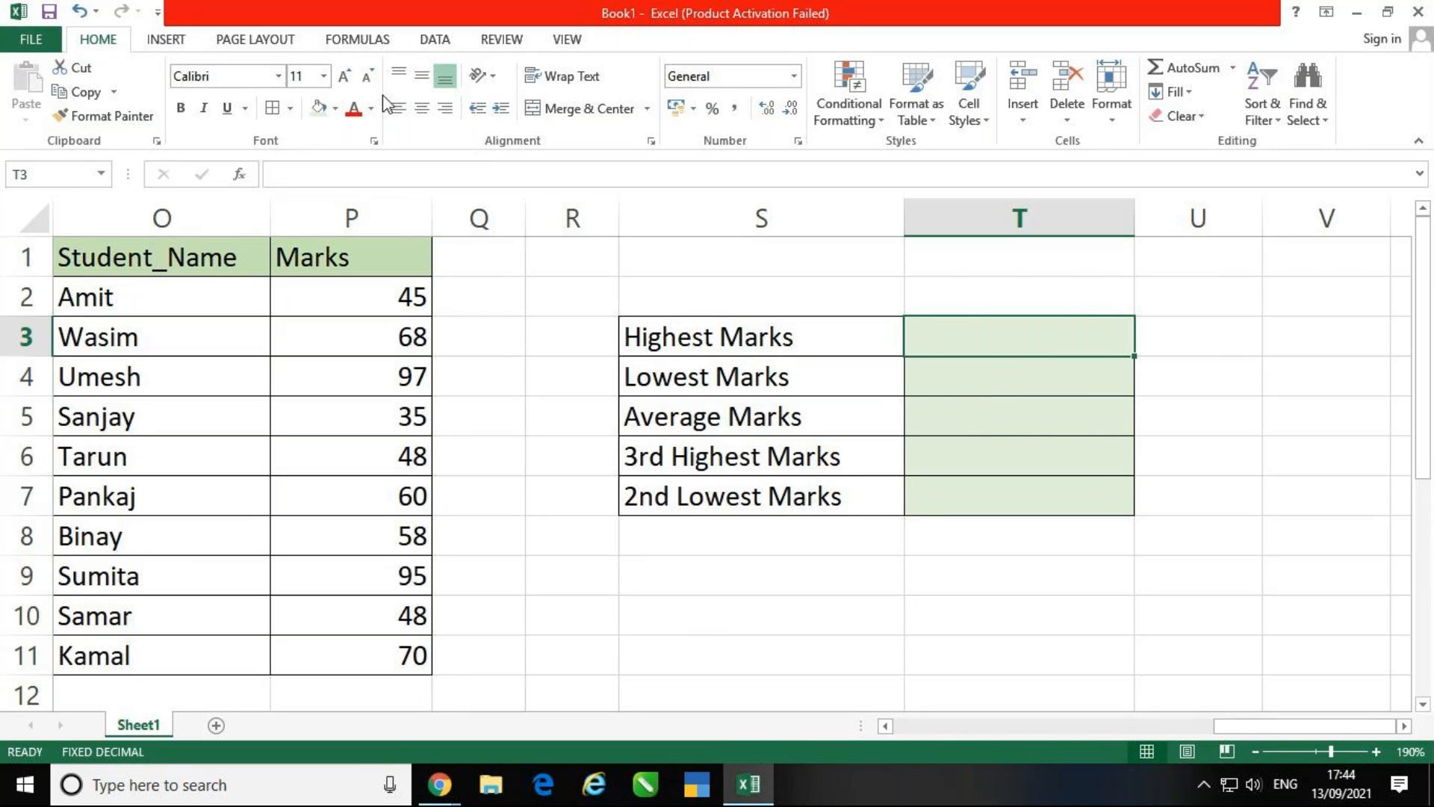
left_click(366, 46)
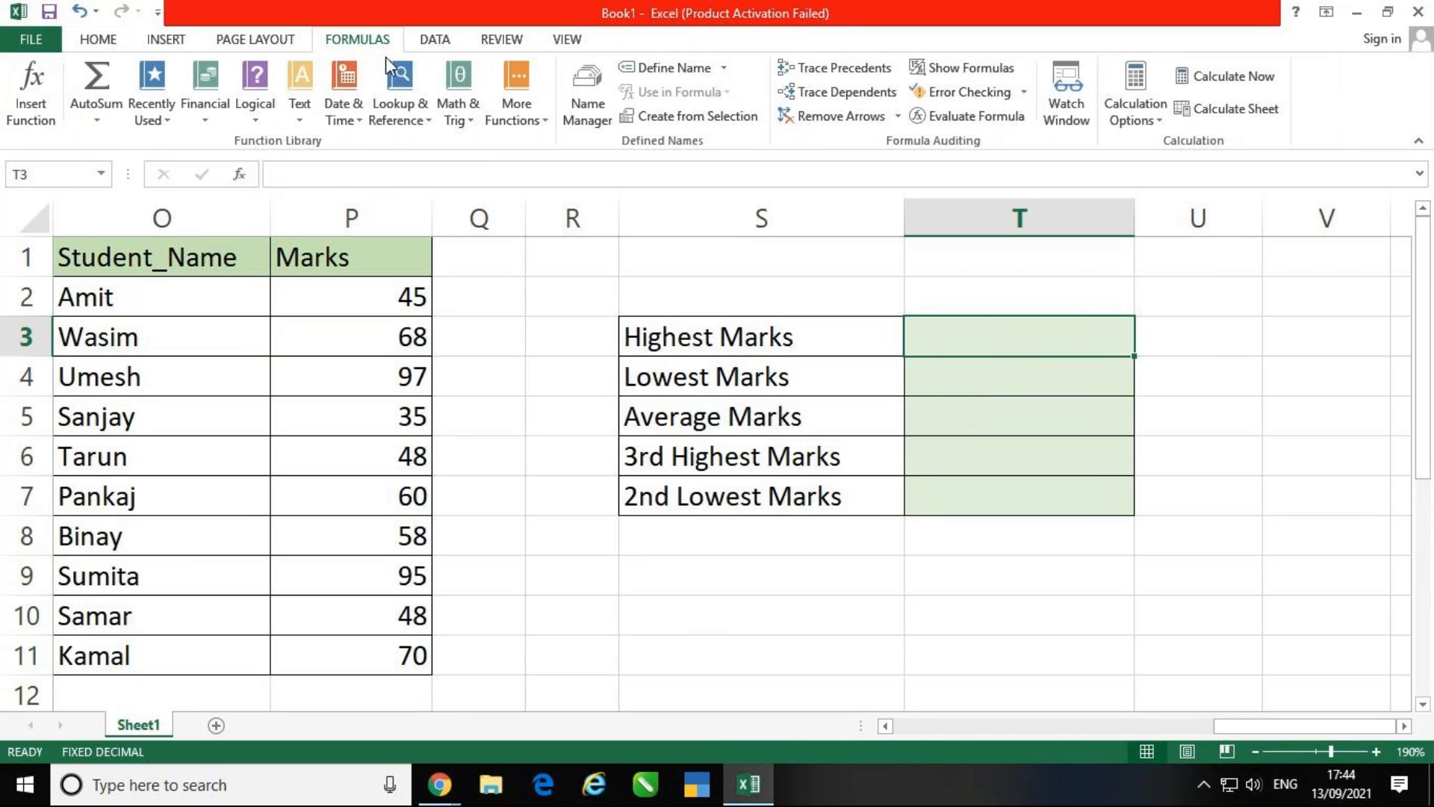
left_click(534, 118)
mouse_move(544, 145)
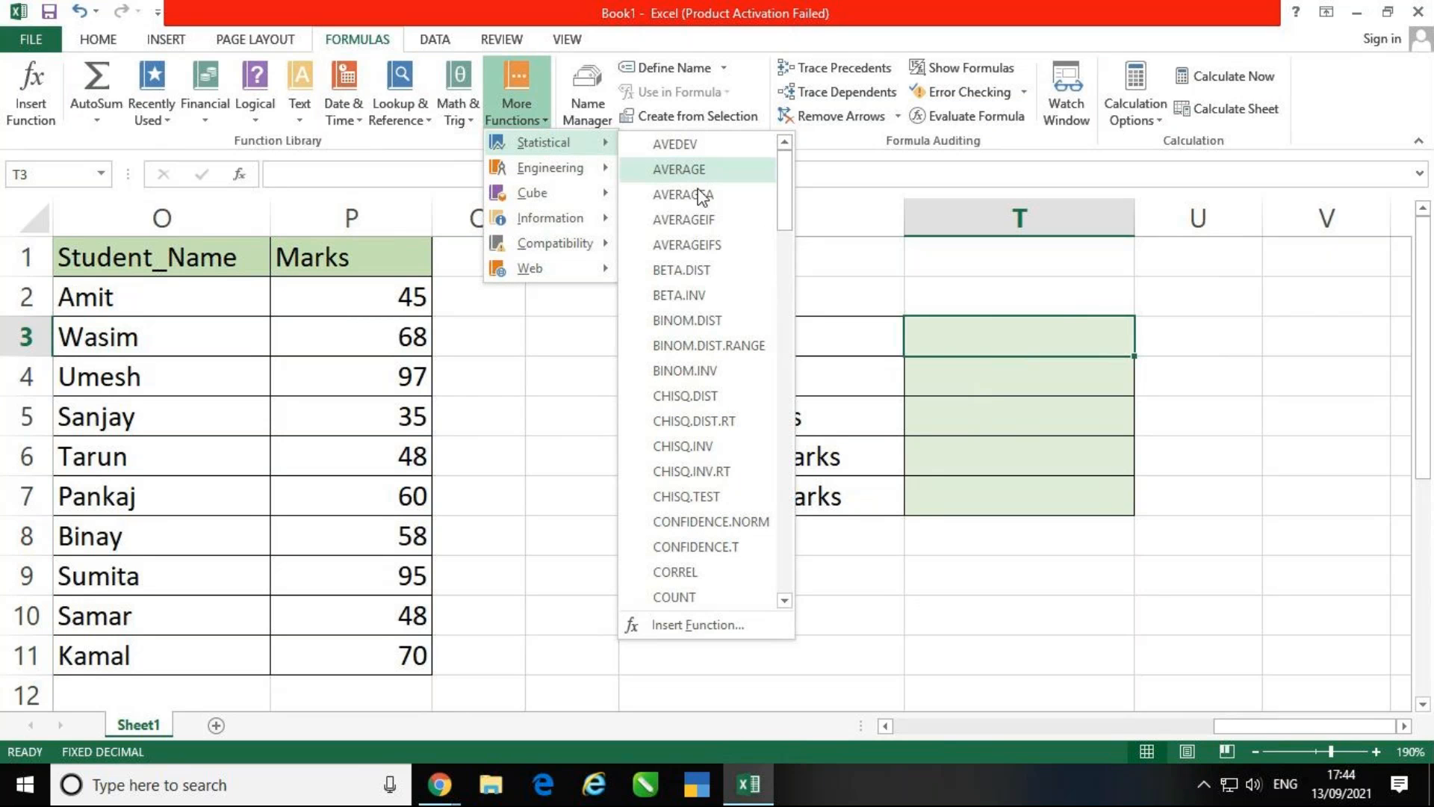
left_click_drag(786, 188, 786, 396)
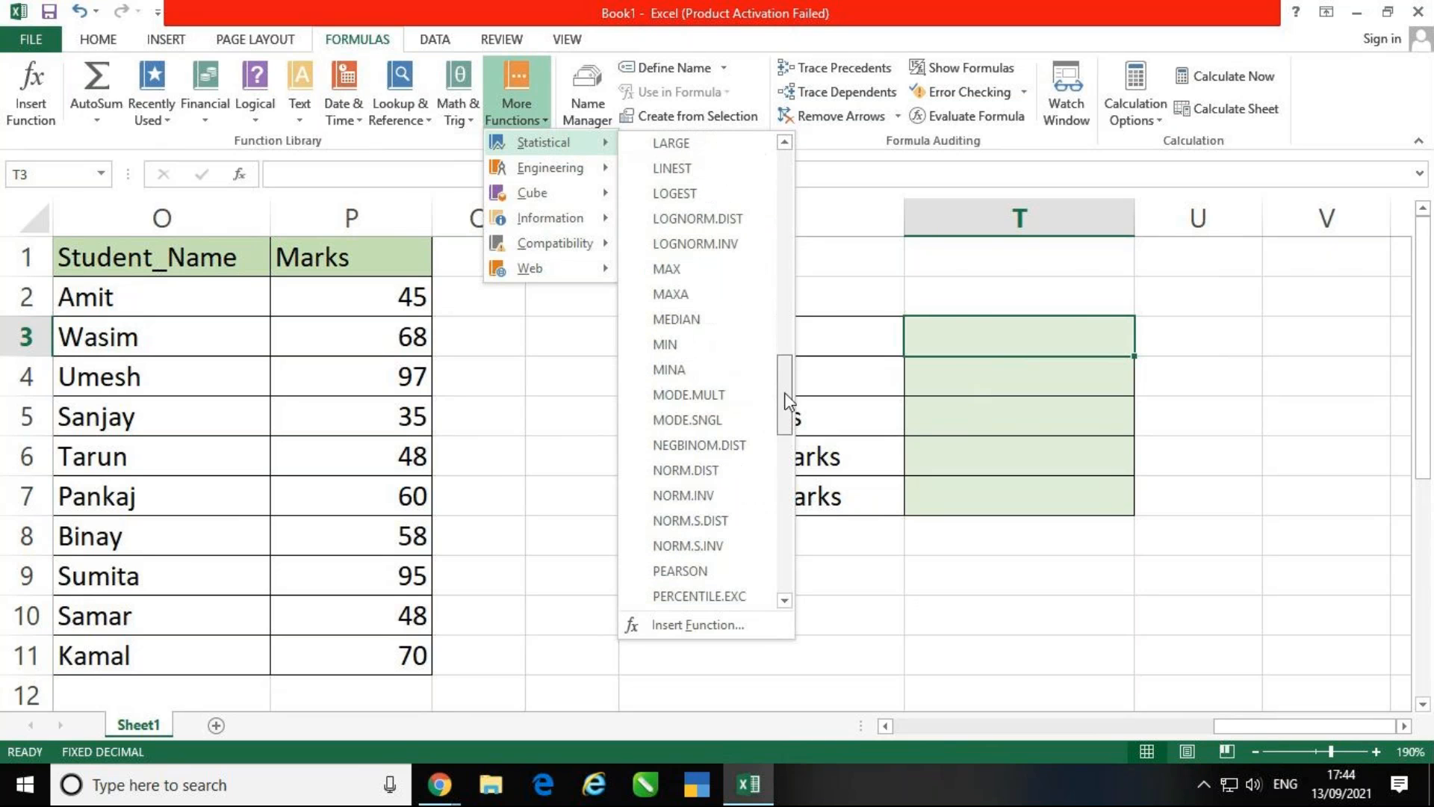
left_click(734, 273)
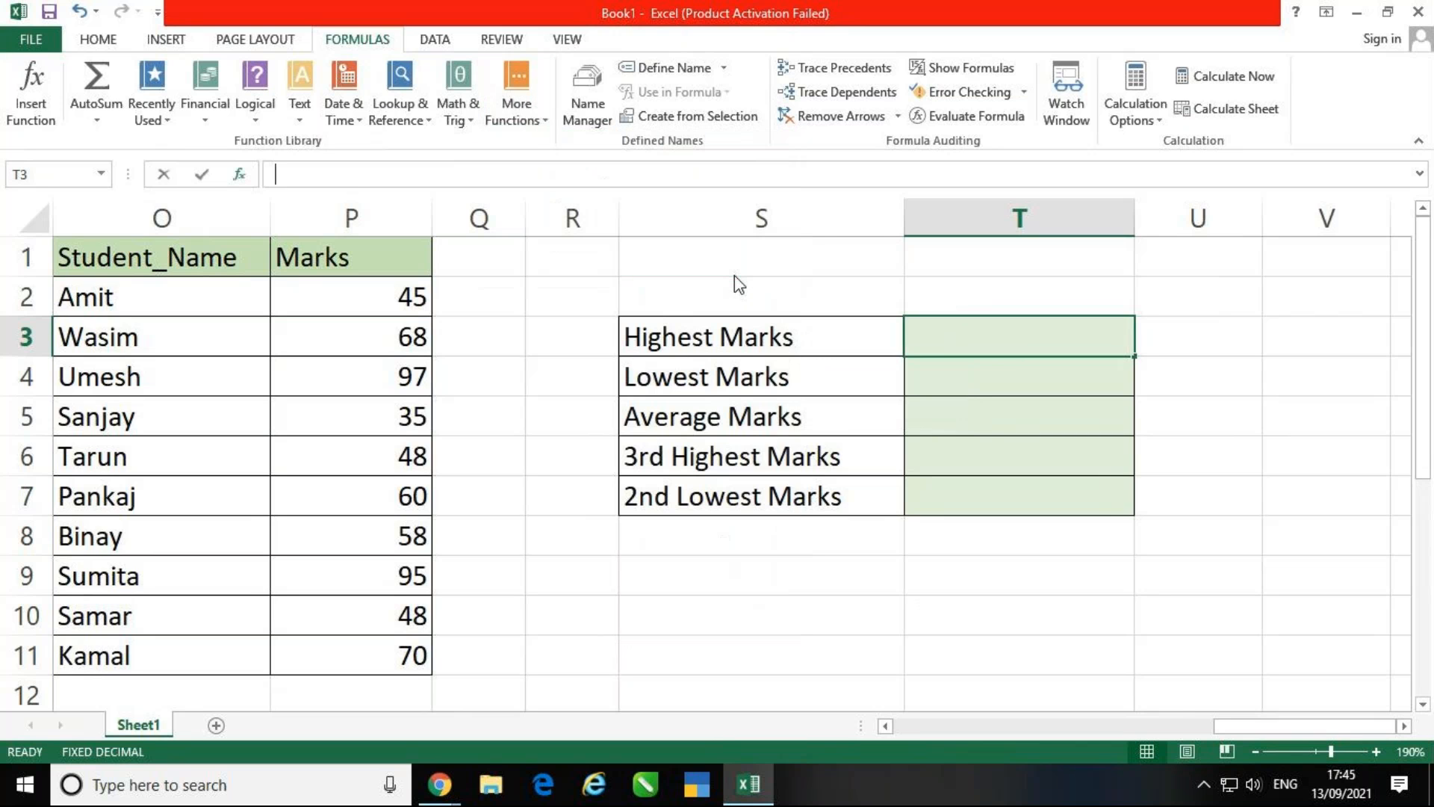
left_click_drag(935, 238, 842, 61)
key("BackSpace")
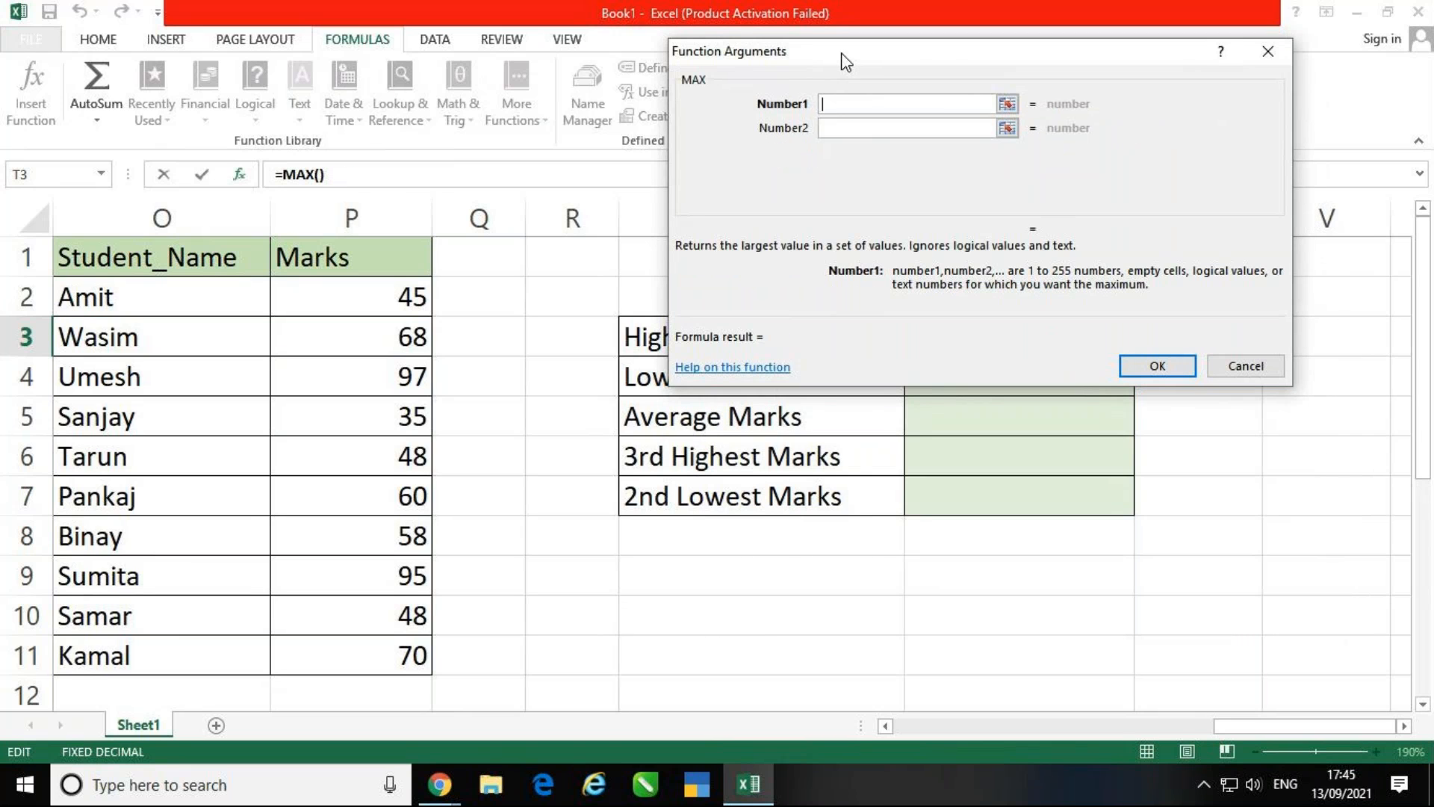
left_click_drag(401, 298, 404, 669)
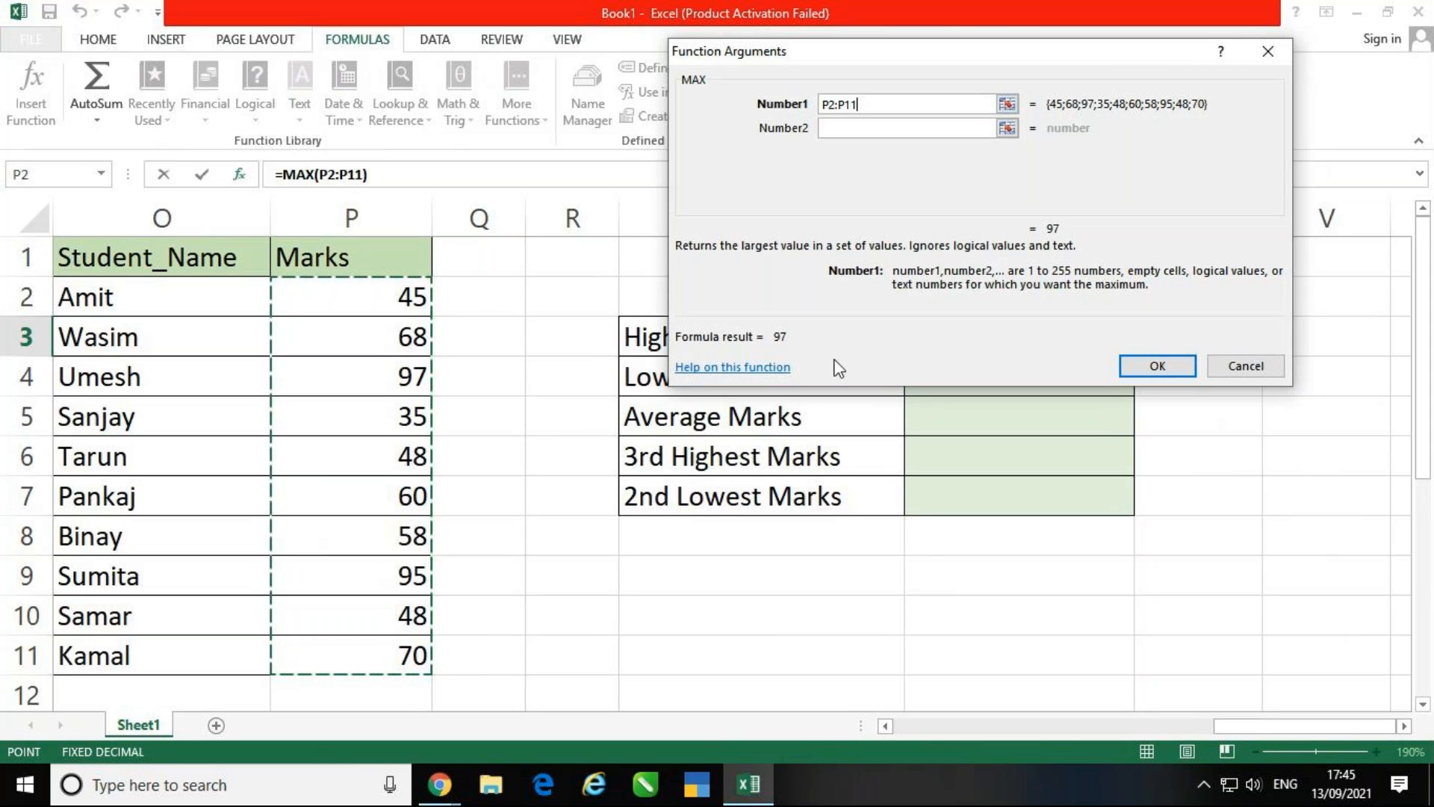
left_click(1167, 366)
left_click(1112, 602)
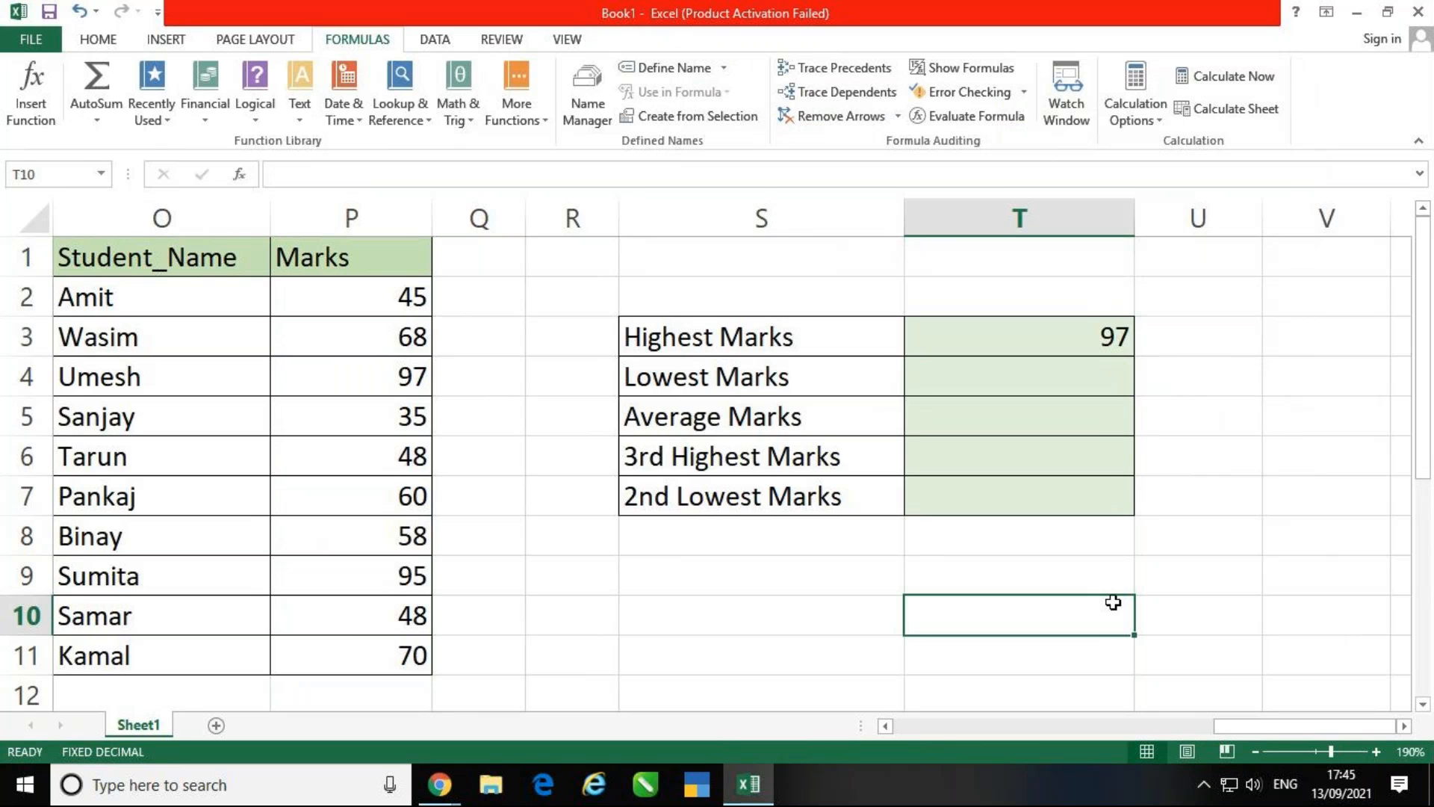
- Enter the formula =MAX(P2:P11) in U3, beside the Highest Marks result
left_click(1226, 342)
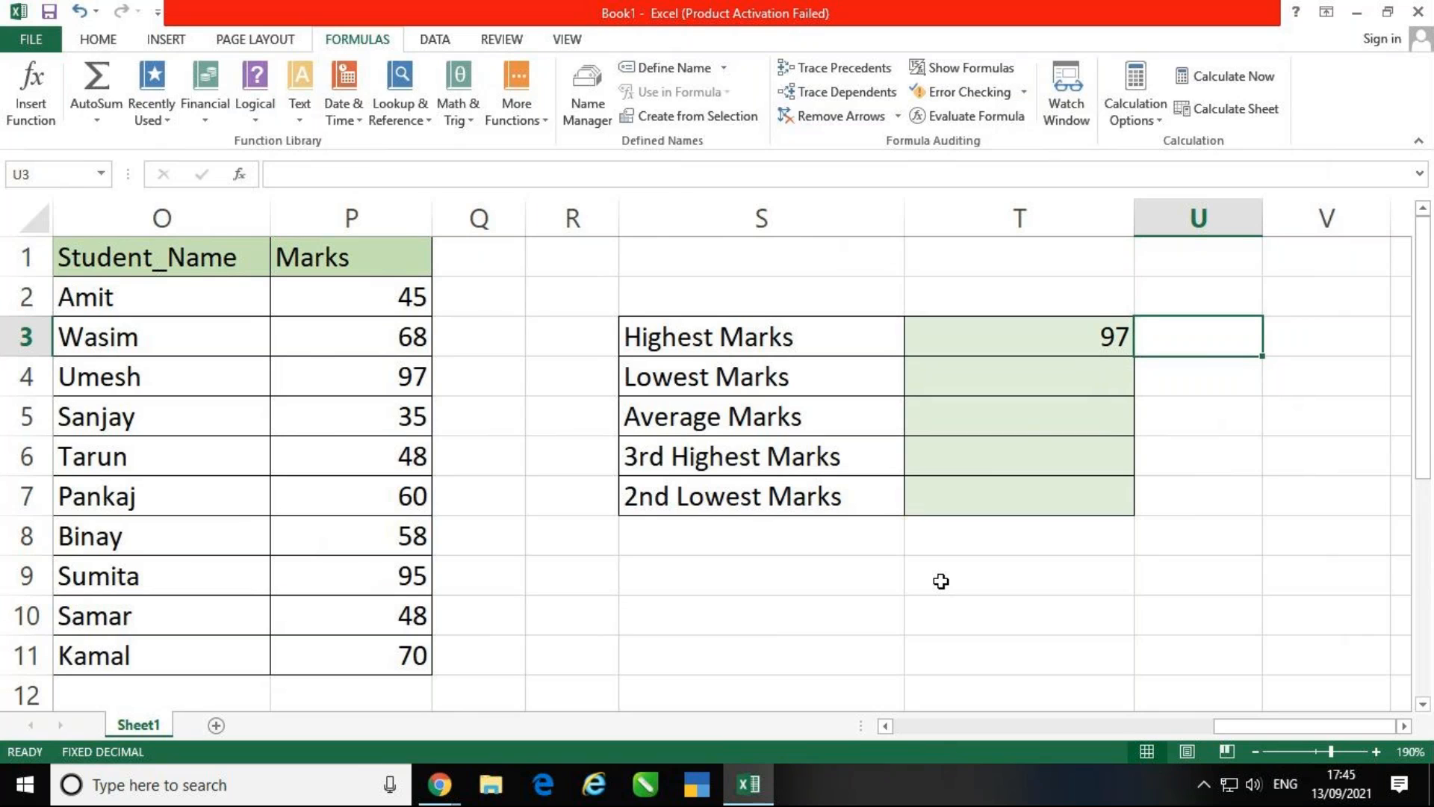
type("=max")
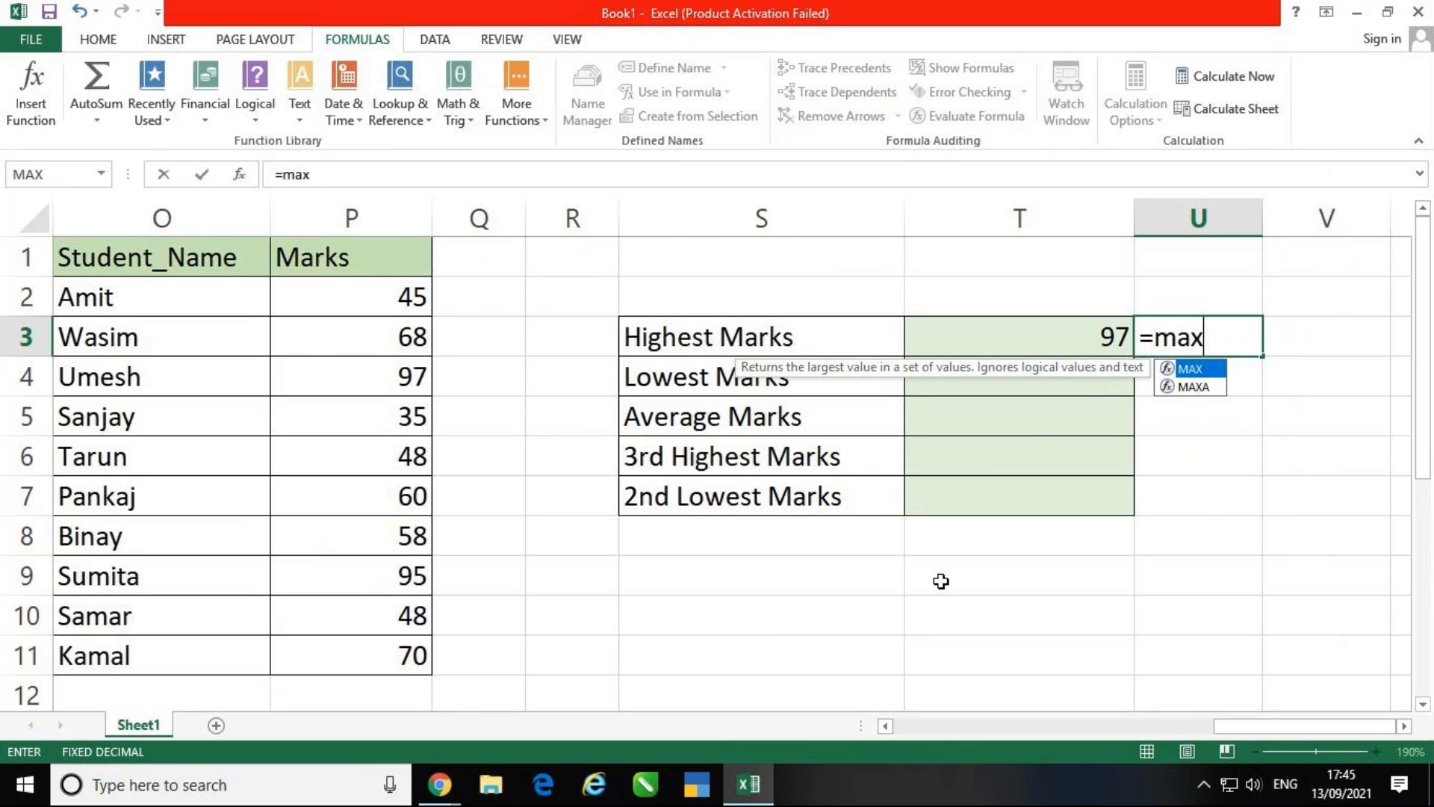
type("(")
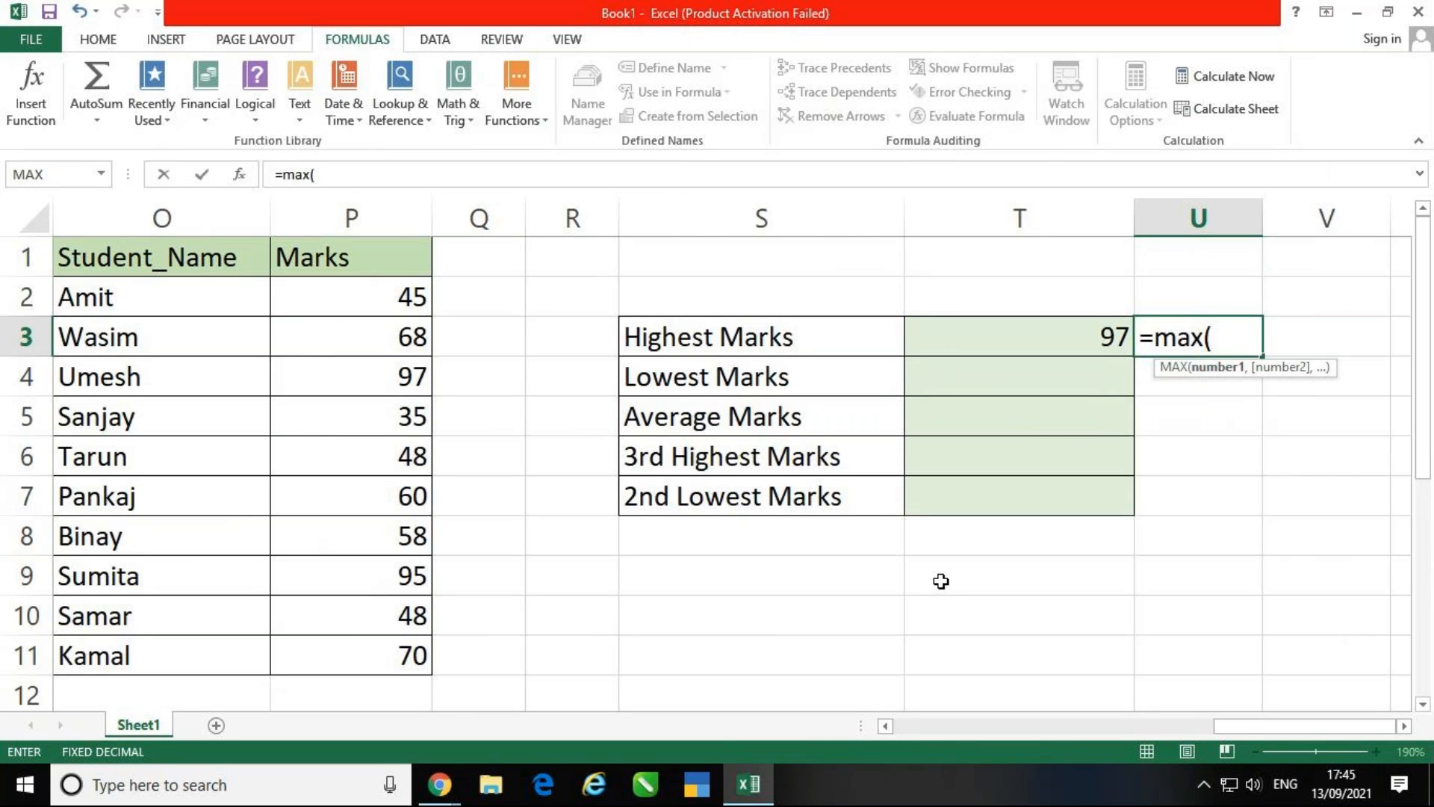
left_click_drag(323, 293, 327, 655)
type(")")
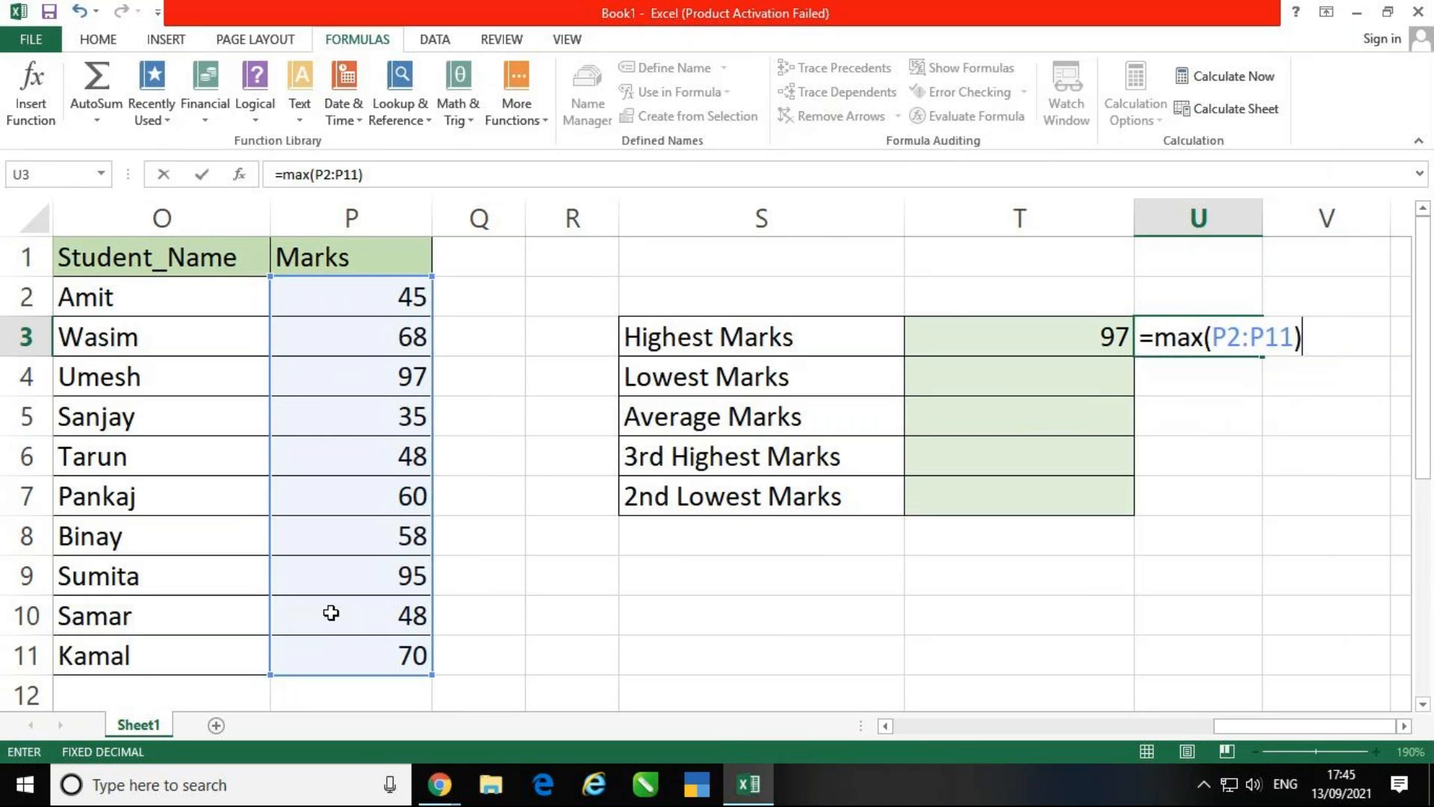
key("Return")
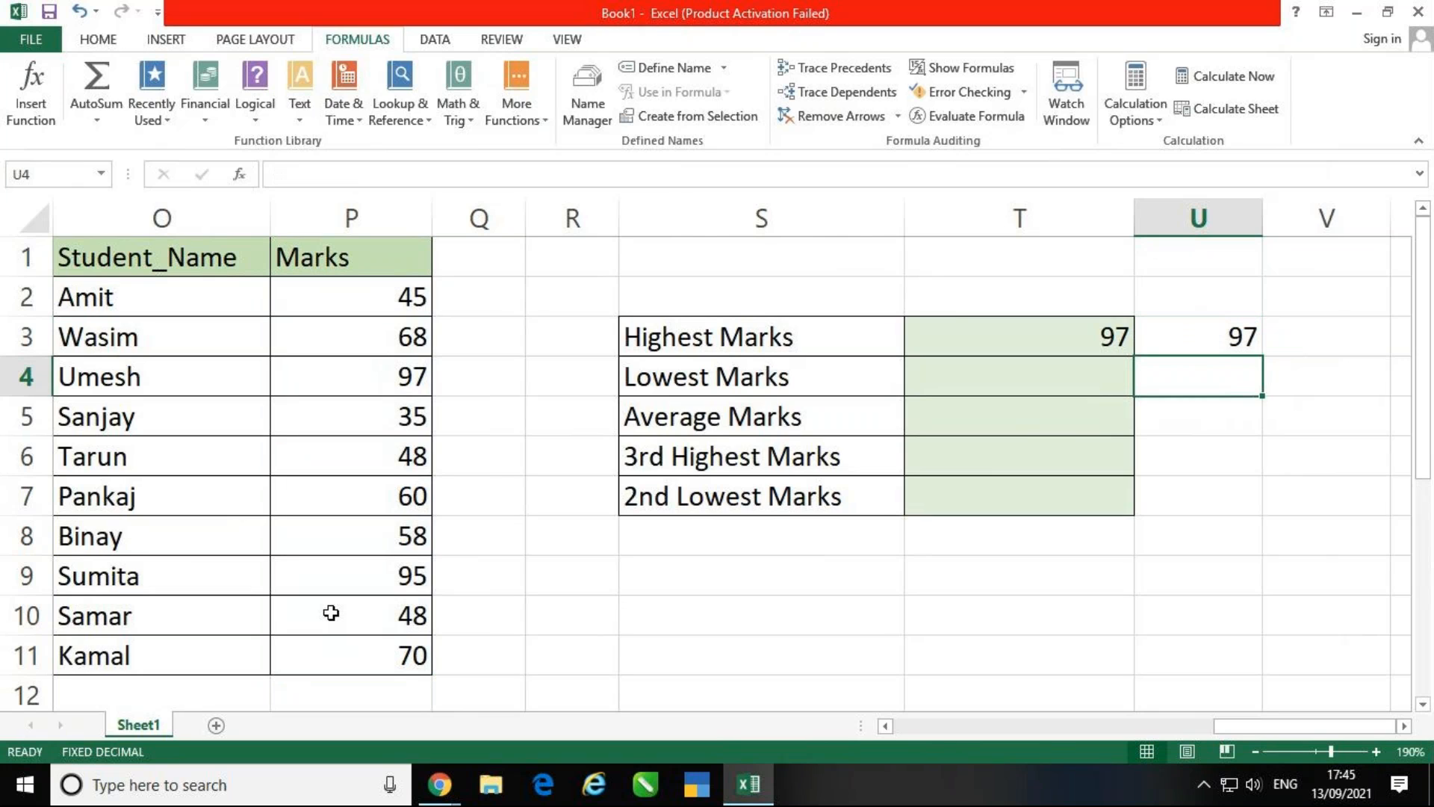
- Calculate the lowest mark in T4 by inserting the statistical function MIN with P2:P11 as Number1
key("Left")
key("Left")
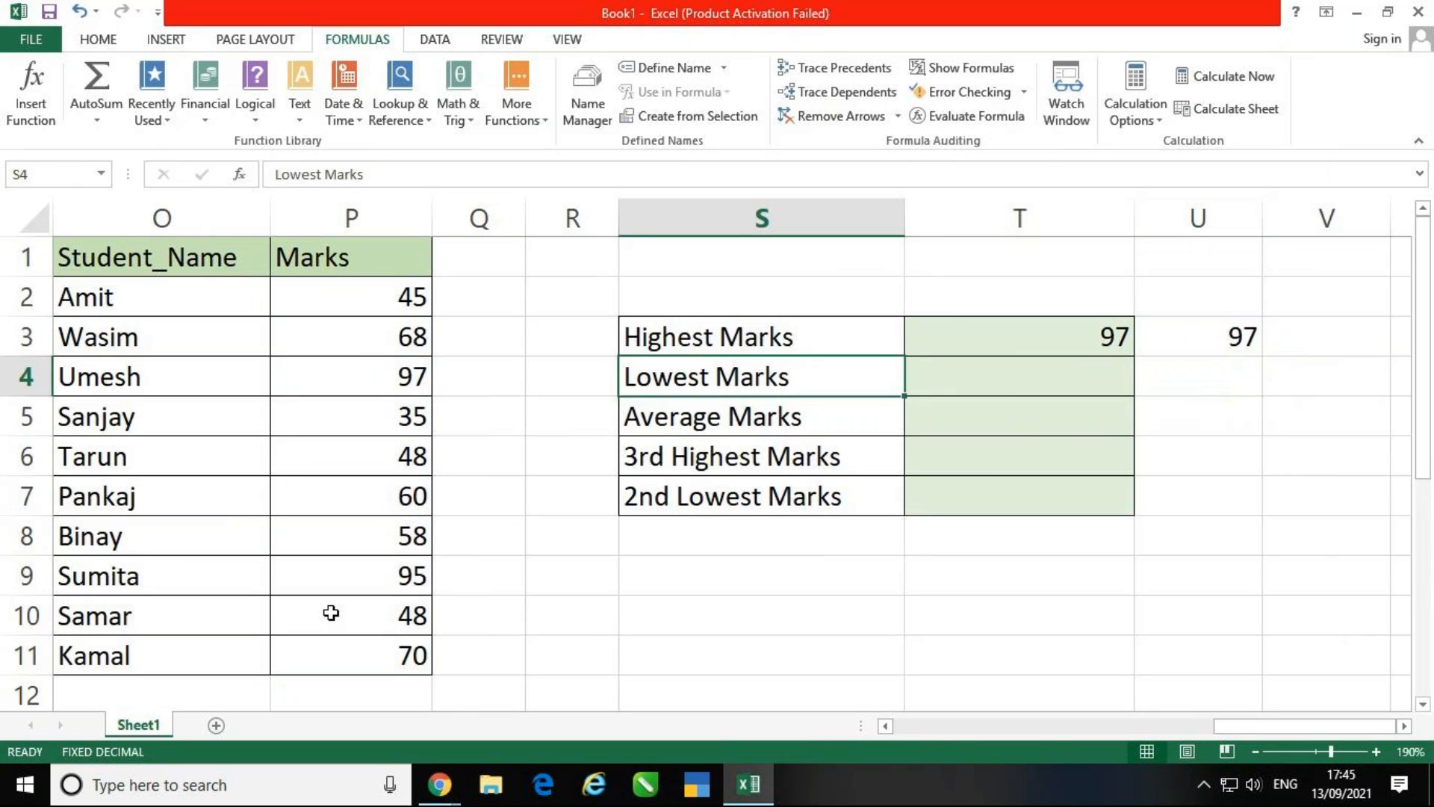
key("Right")
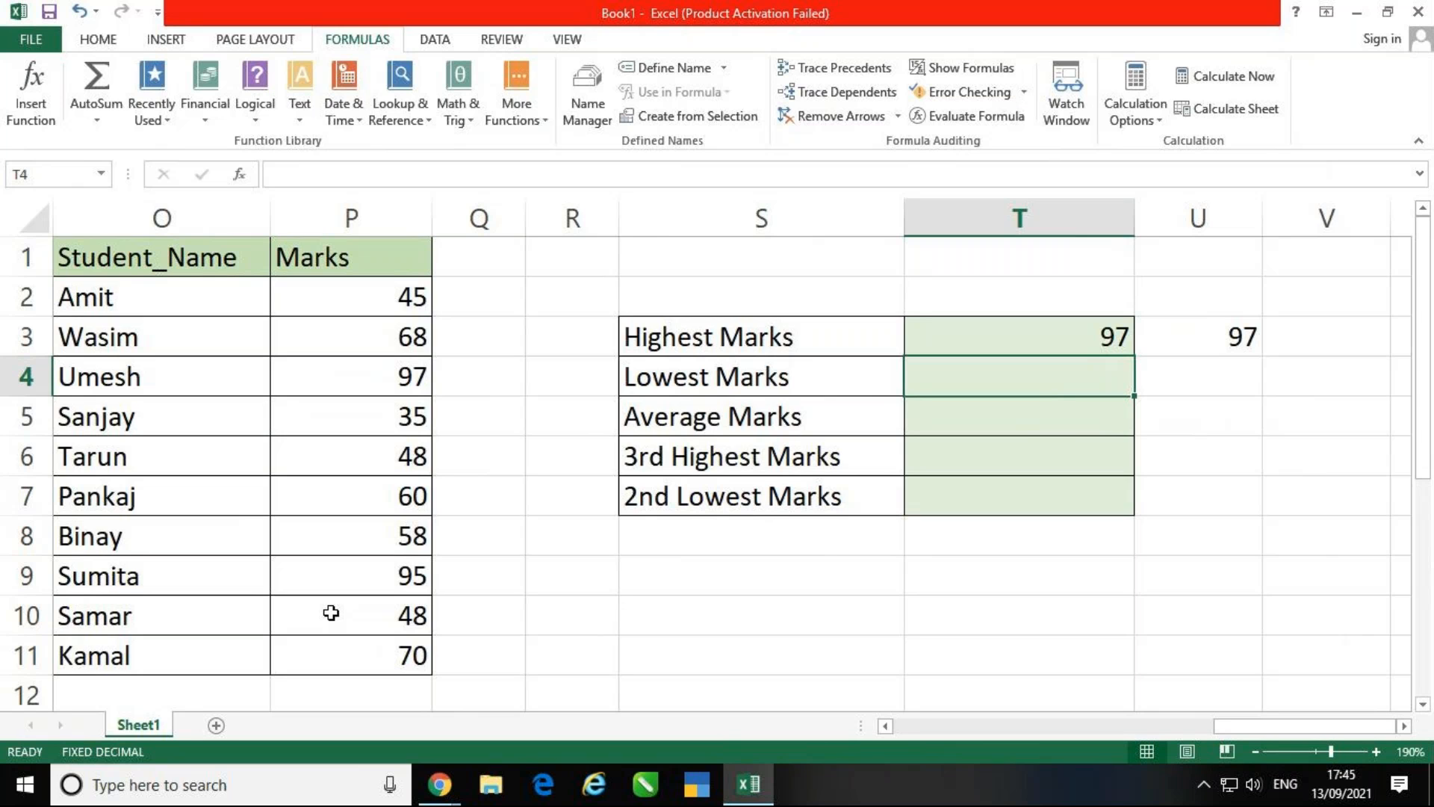
left_click(532, 119)
mouse_move(543, 142)
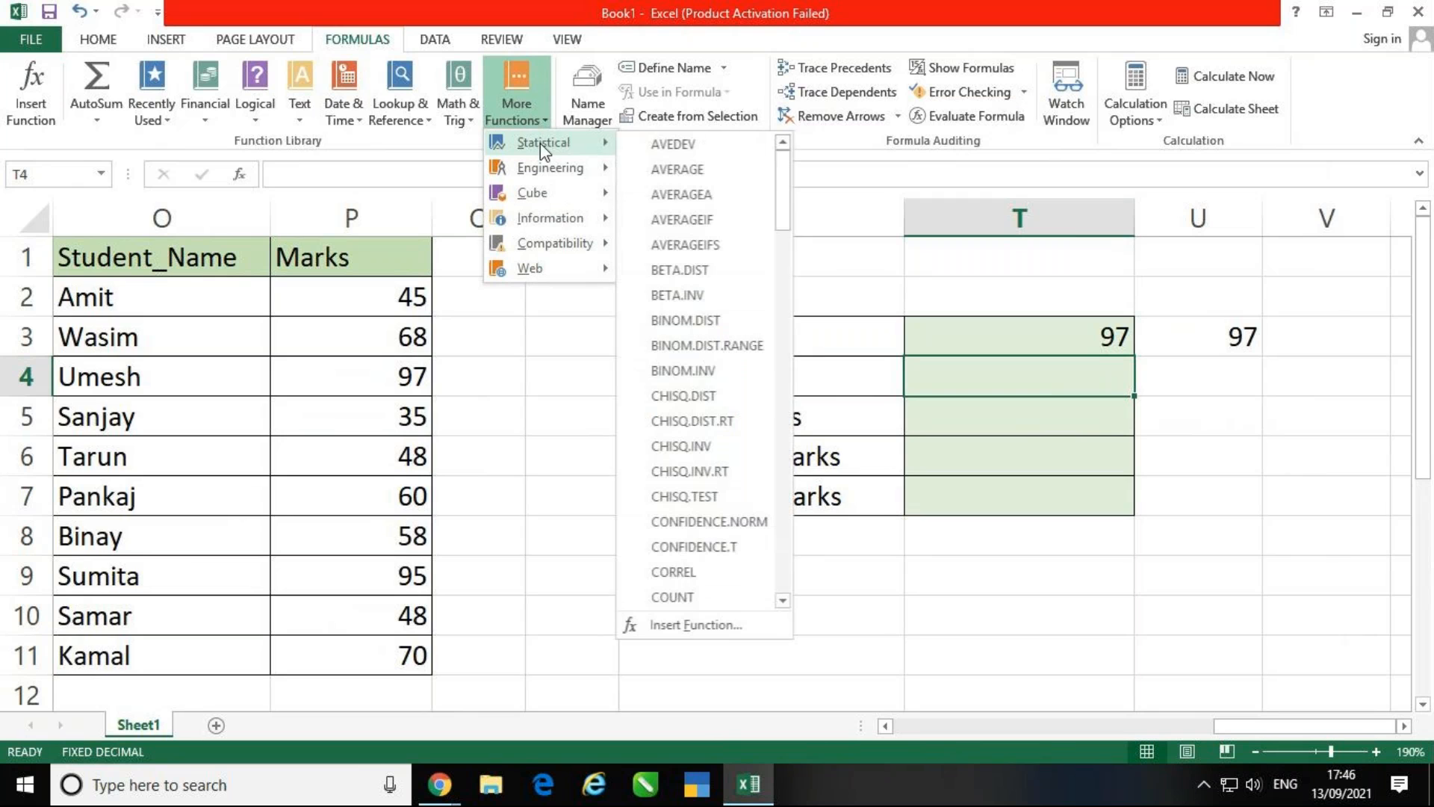
scroll(680, 244, "down", 3)
scroll(680, 243, "down", 10)
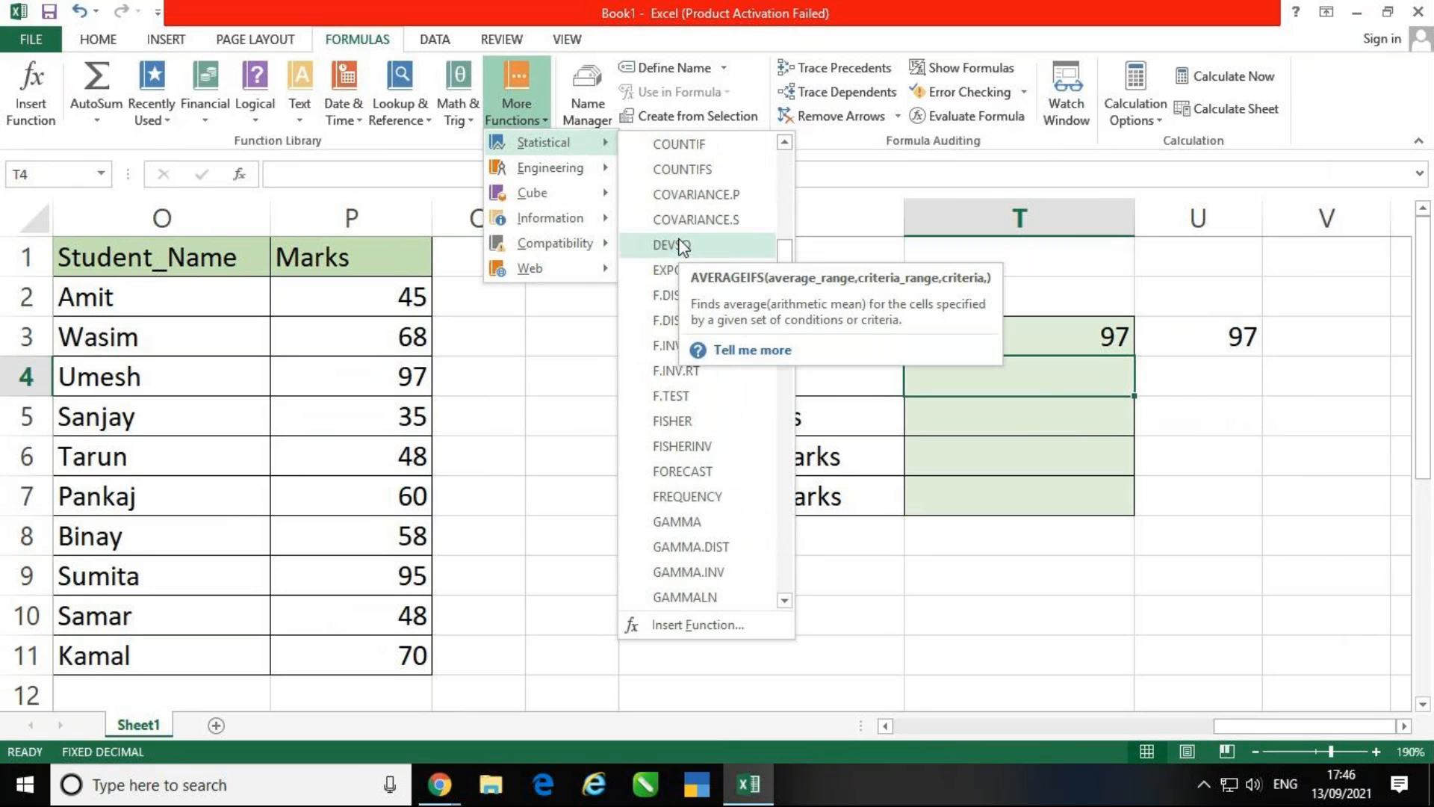
scroll(680, 243, "down", 6)
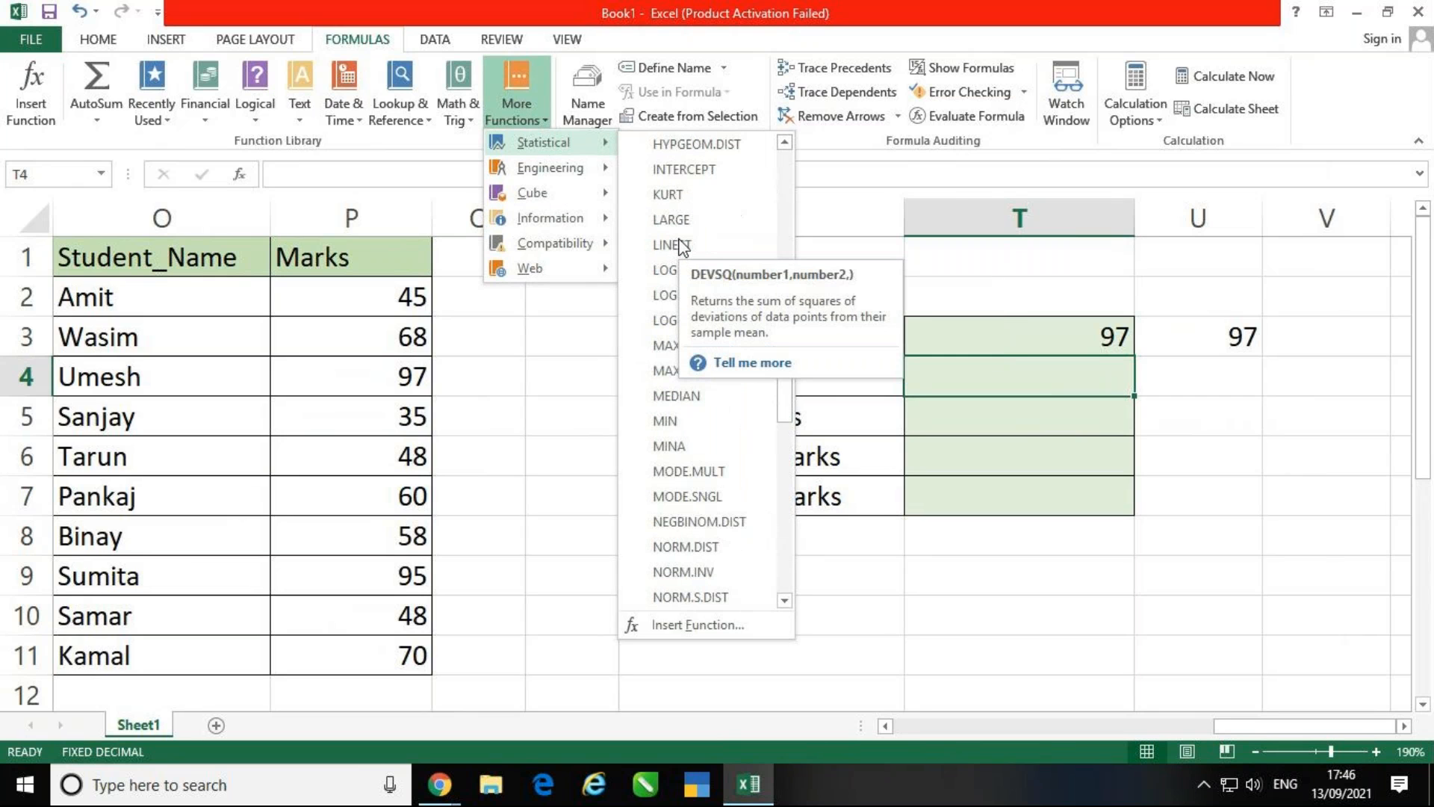
left_click(711, 428)
key("BackSpace")
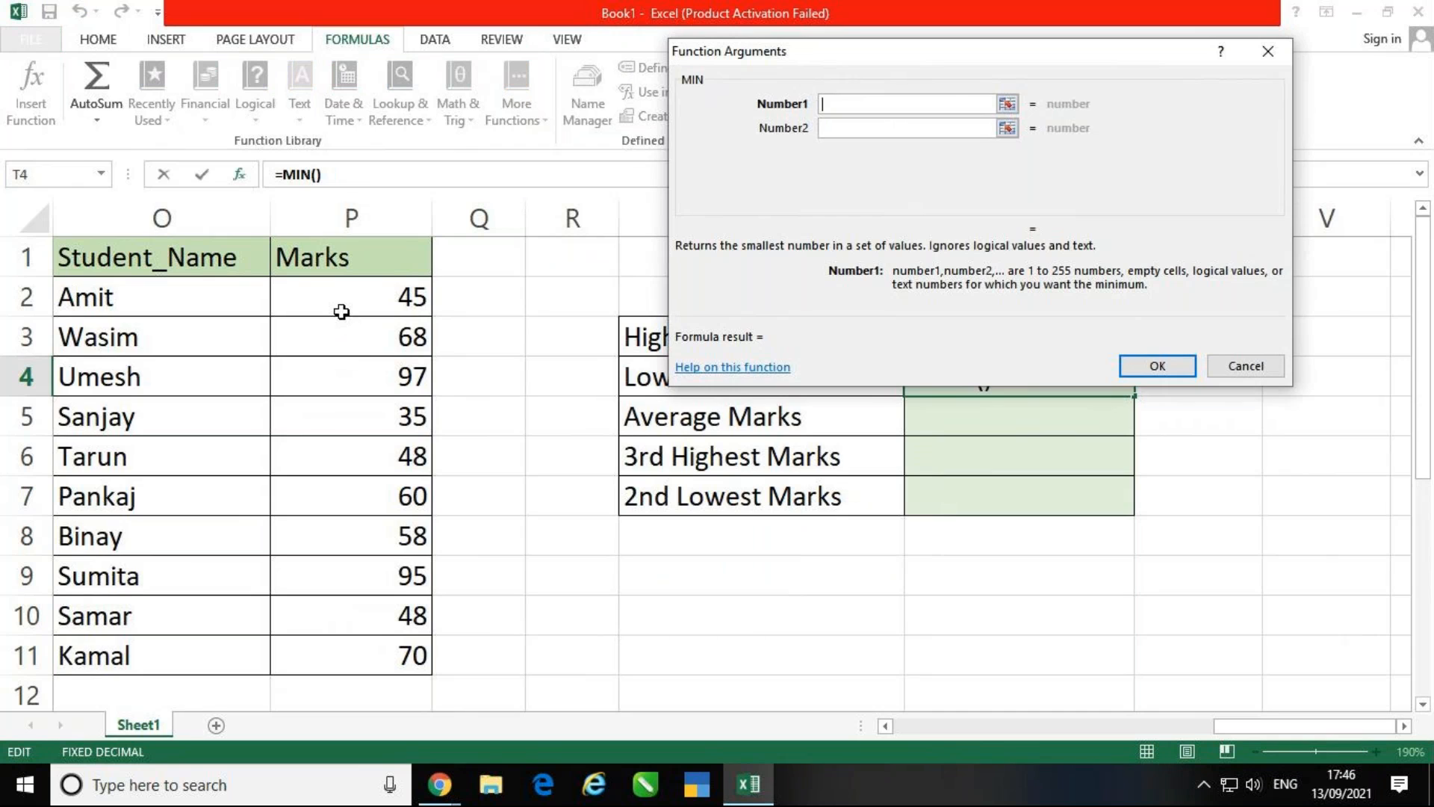
left_click_drag(339, 306, 358, 656)
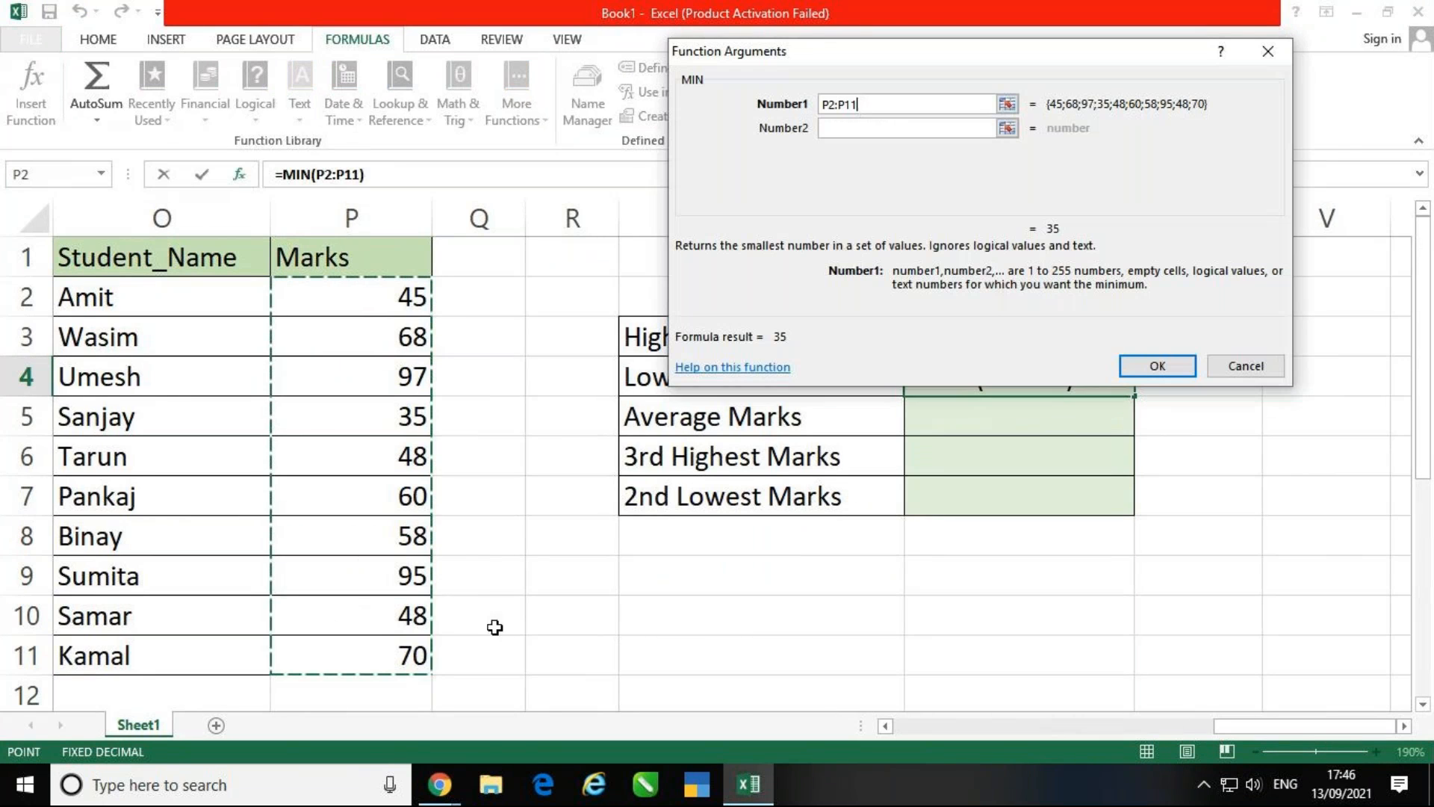
left_click(1151, 366)
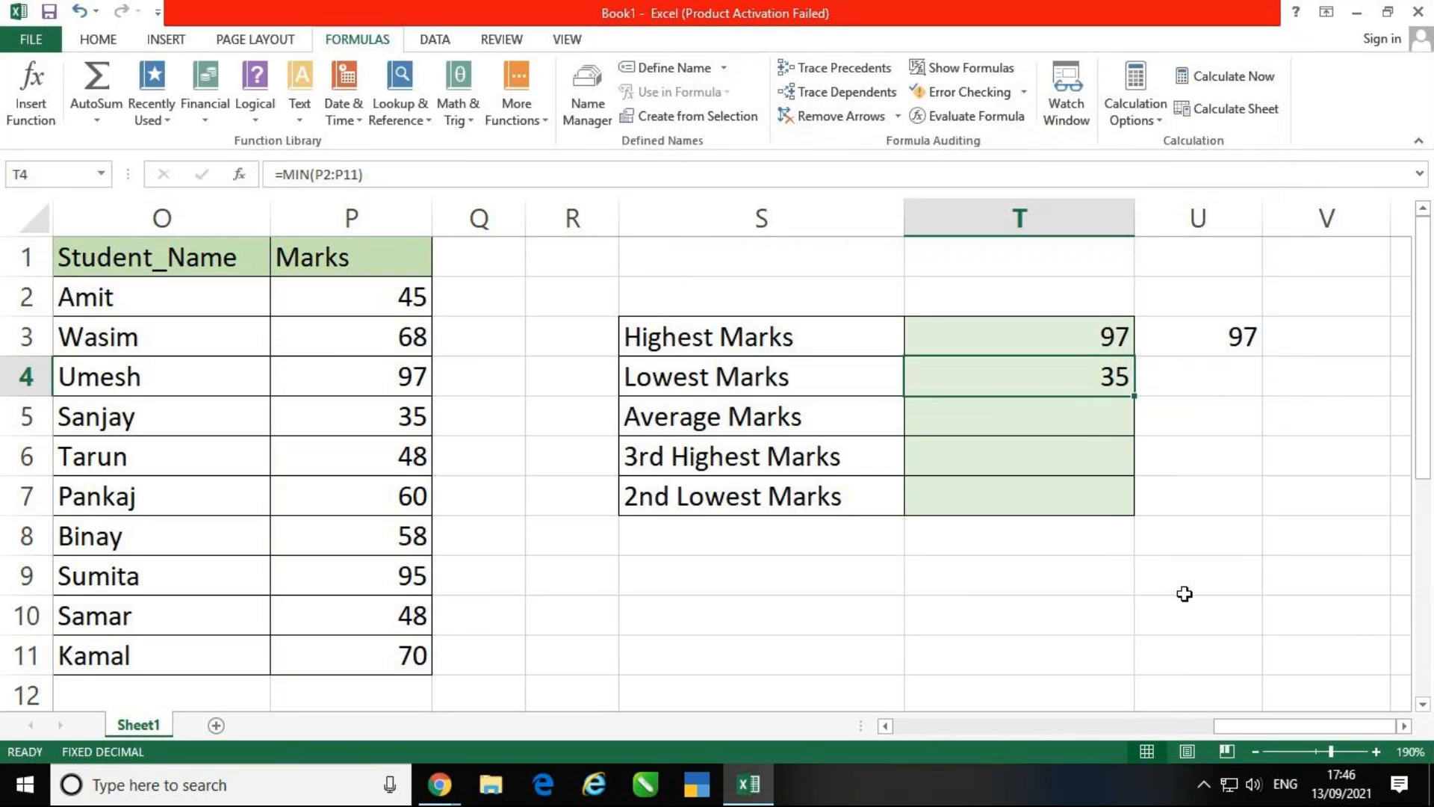
- Enter the formula =MIN(P2:P11) in U4, beside the Lowest Marks result
left_click(1206, 381)
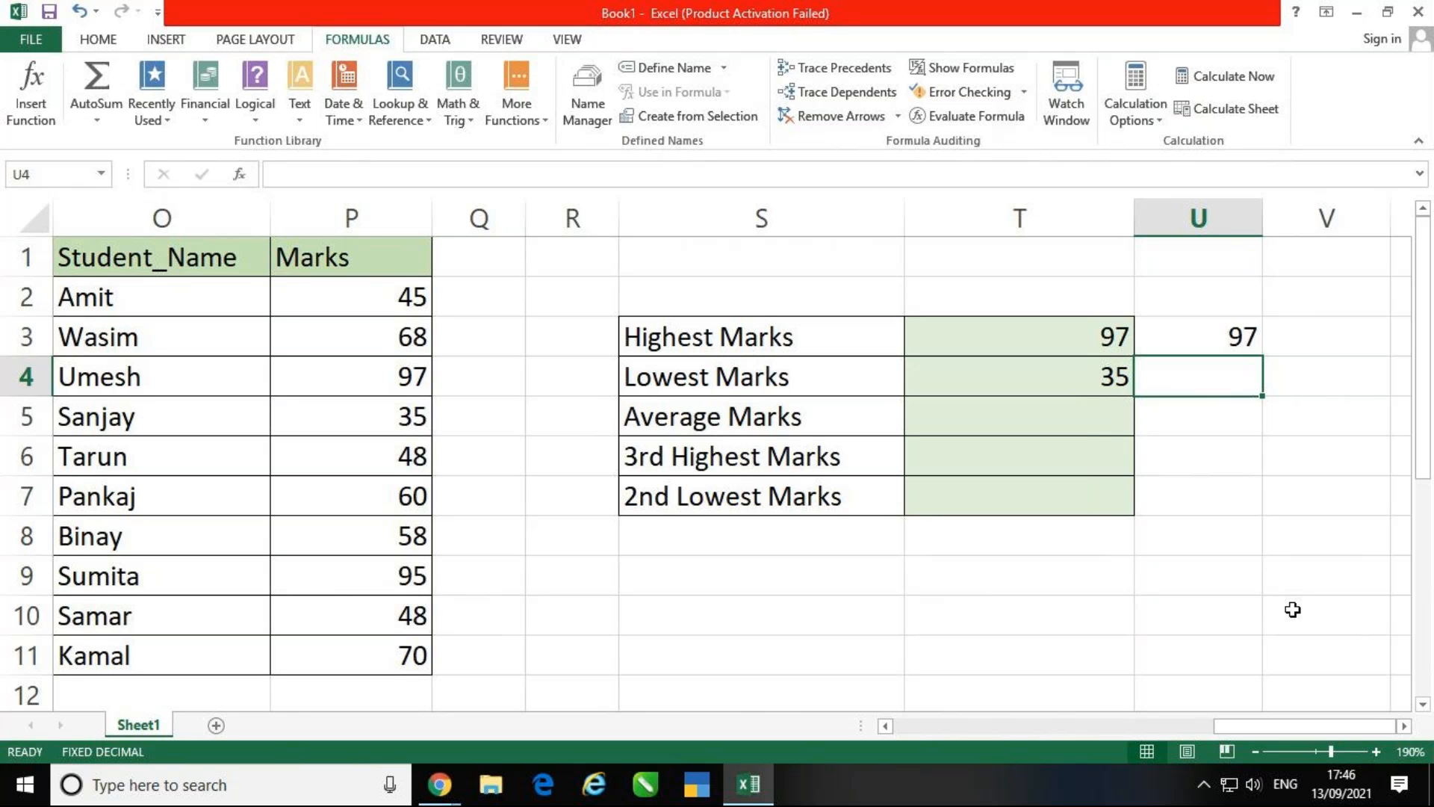
type("=m")
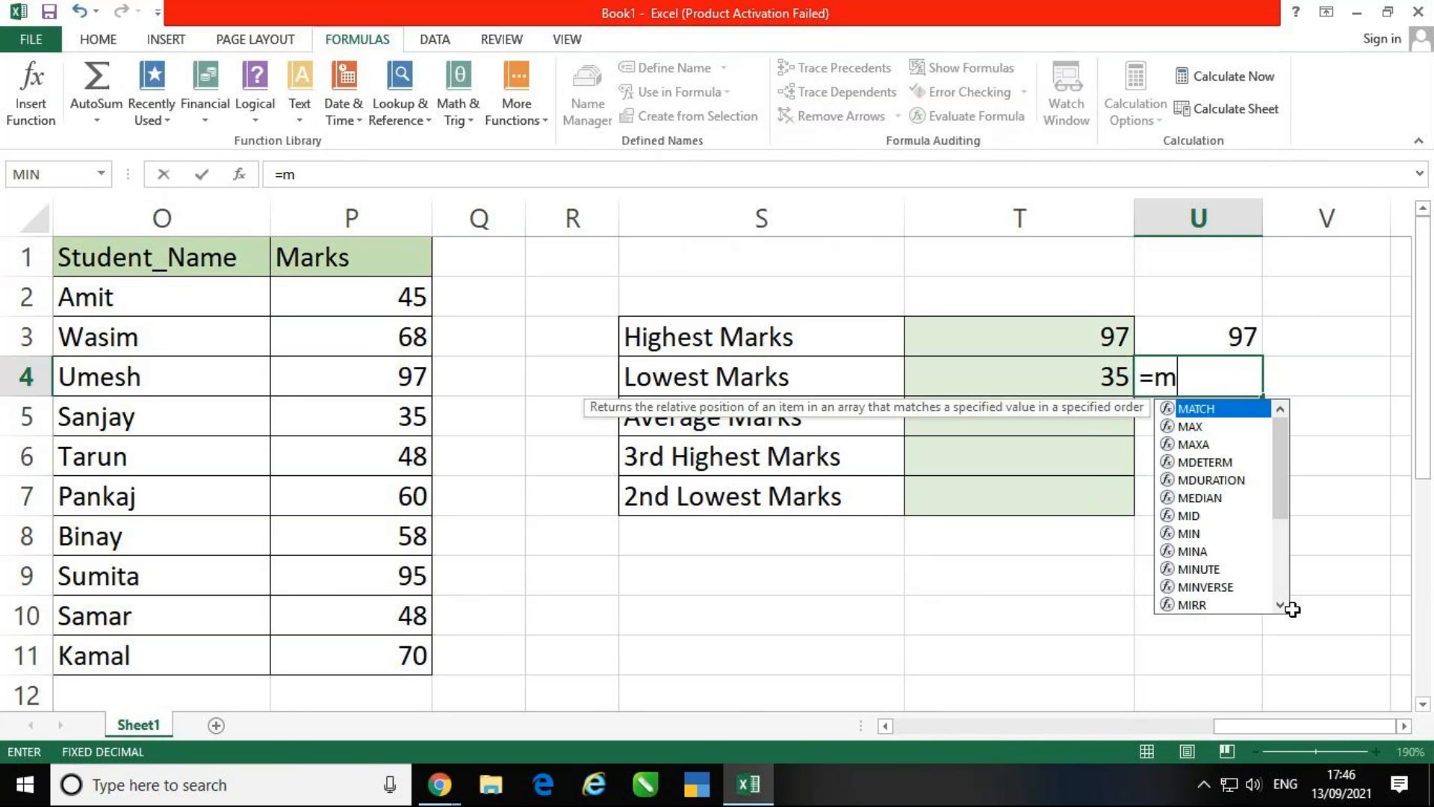
type("in")
key("Tab")
left_click(333, 299)
left_click_drag(331, 331, 320, 672)
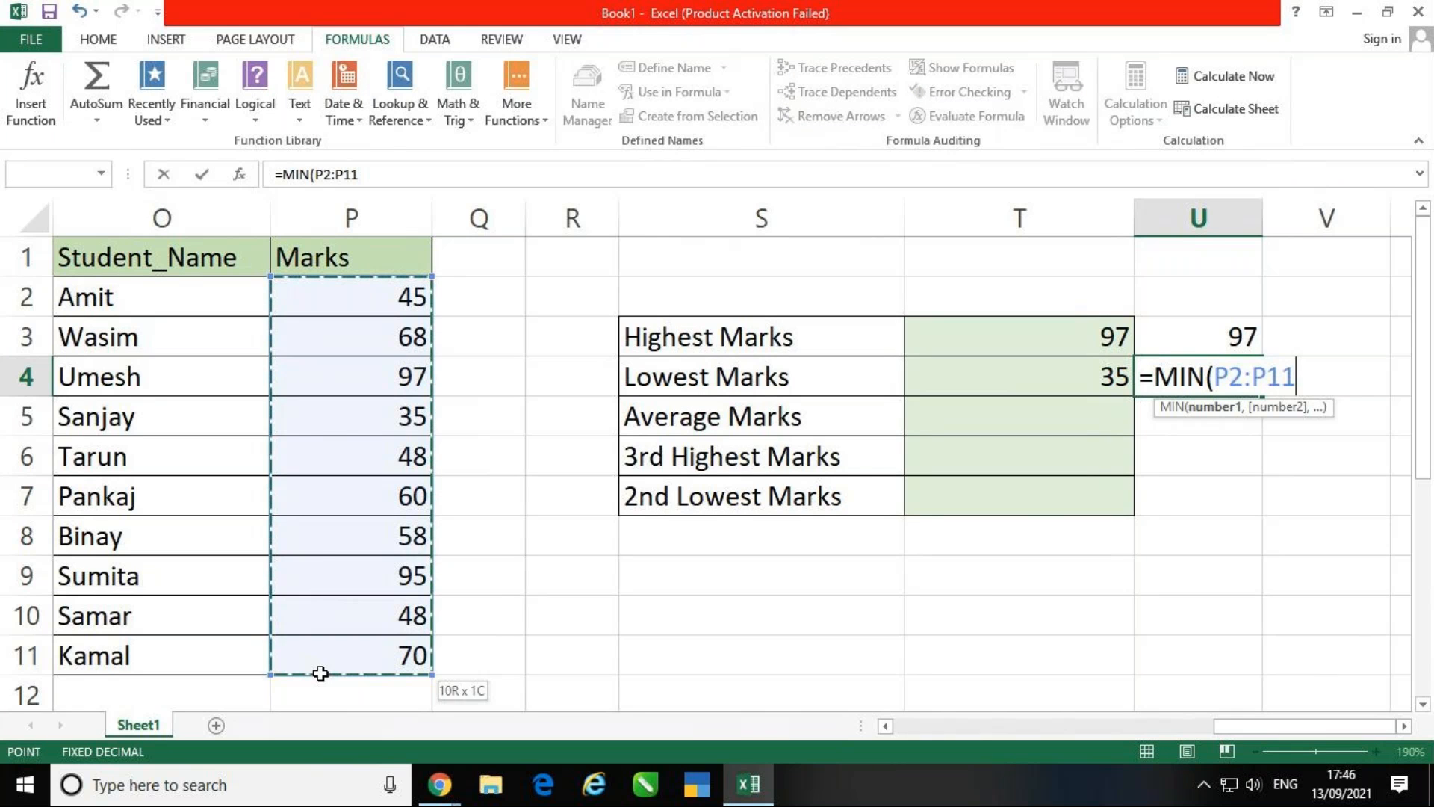
type(")")
key("Return")
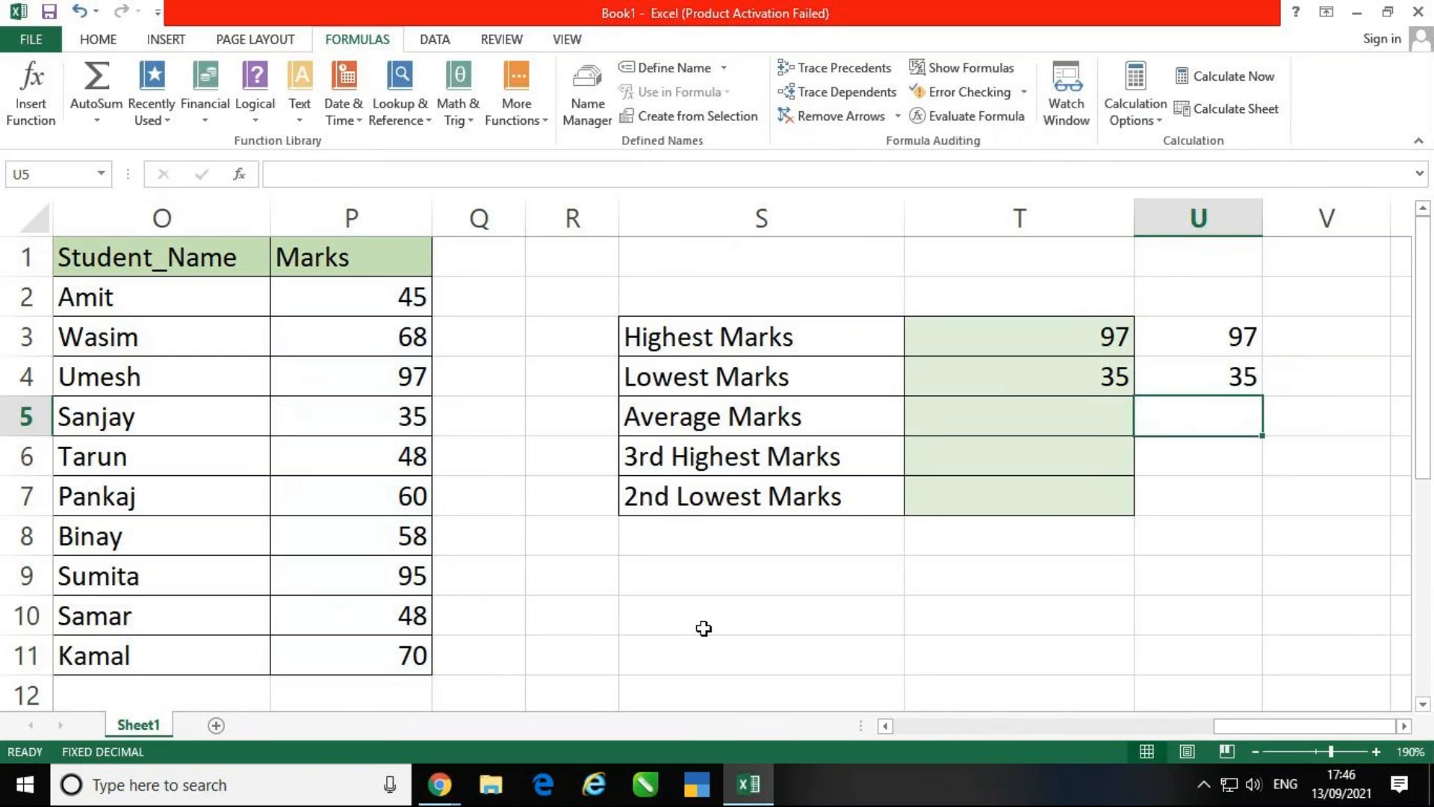
- Calculate the average mark in T5 by inserting the statistical function AVERAGE with P2:P11 as Number1
key("Left")
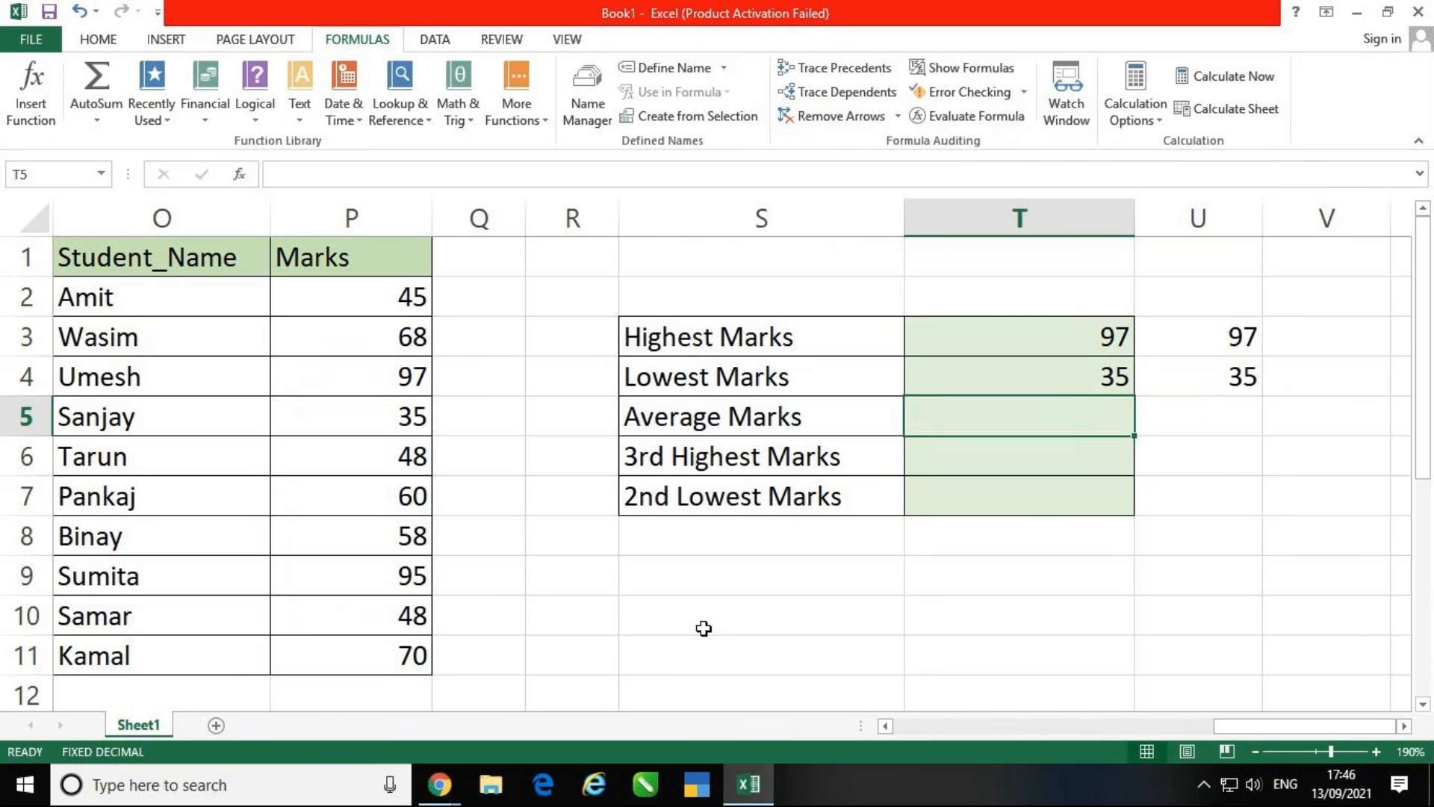
left_click(526, 119)
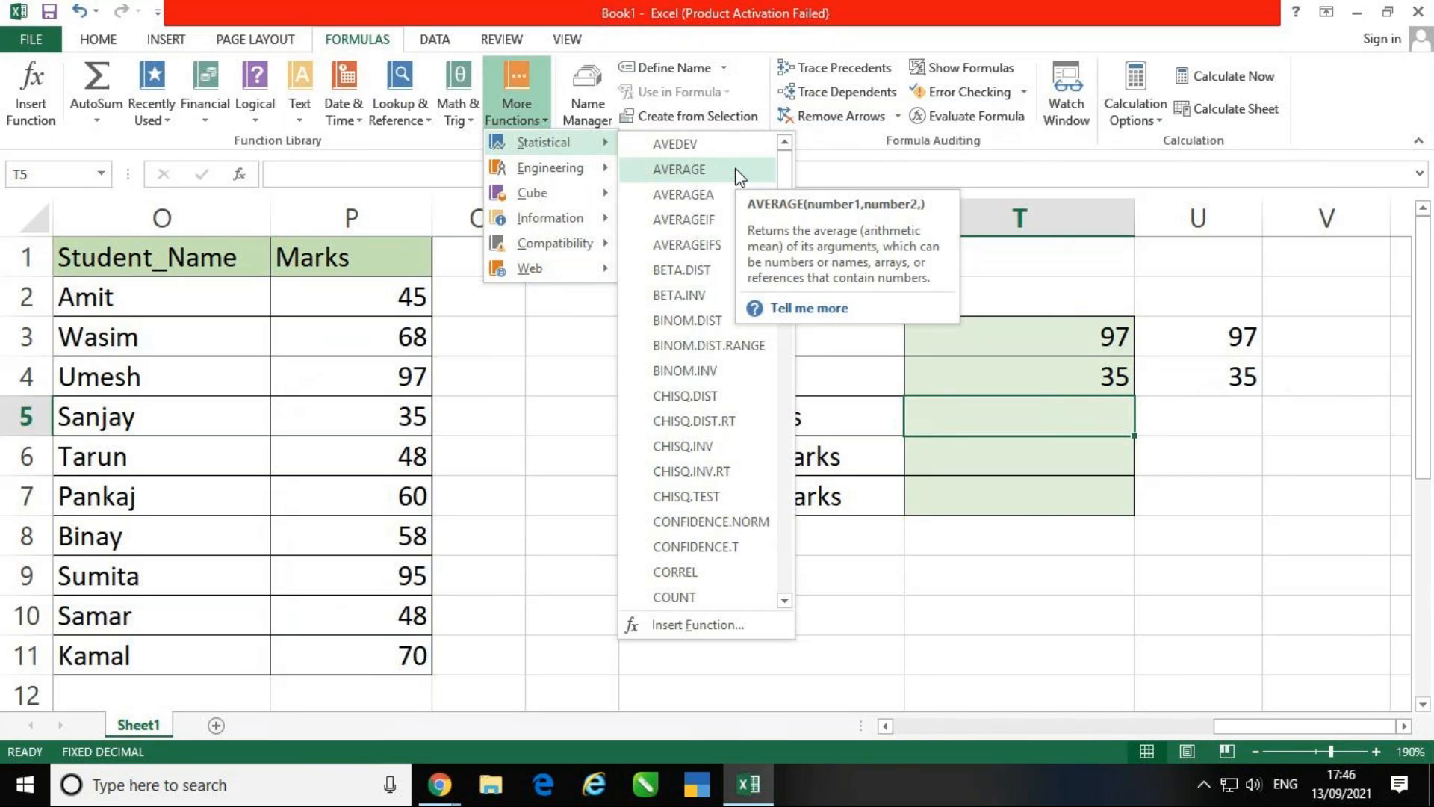
left_click(679, 169)
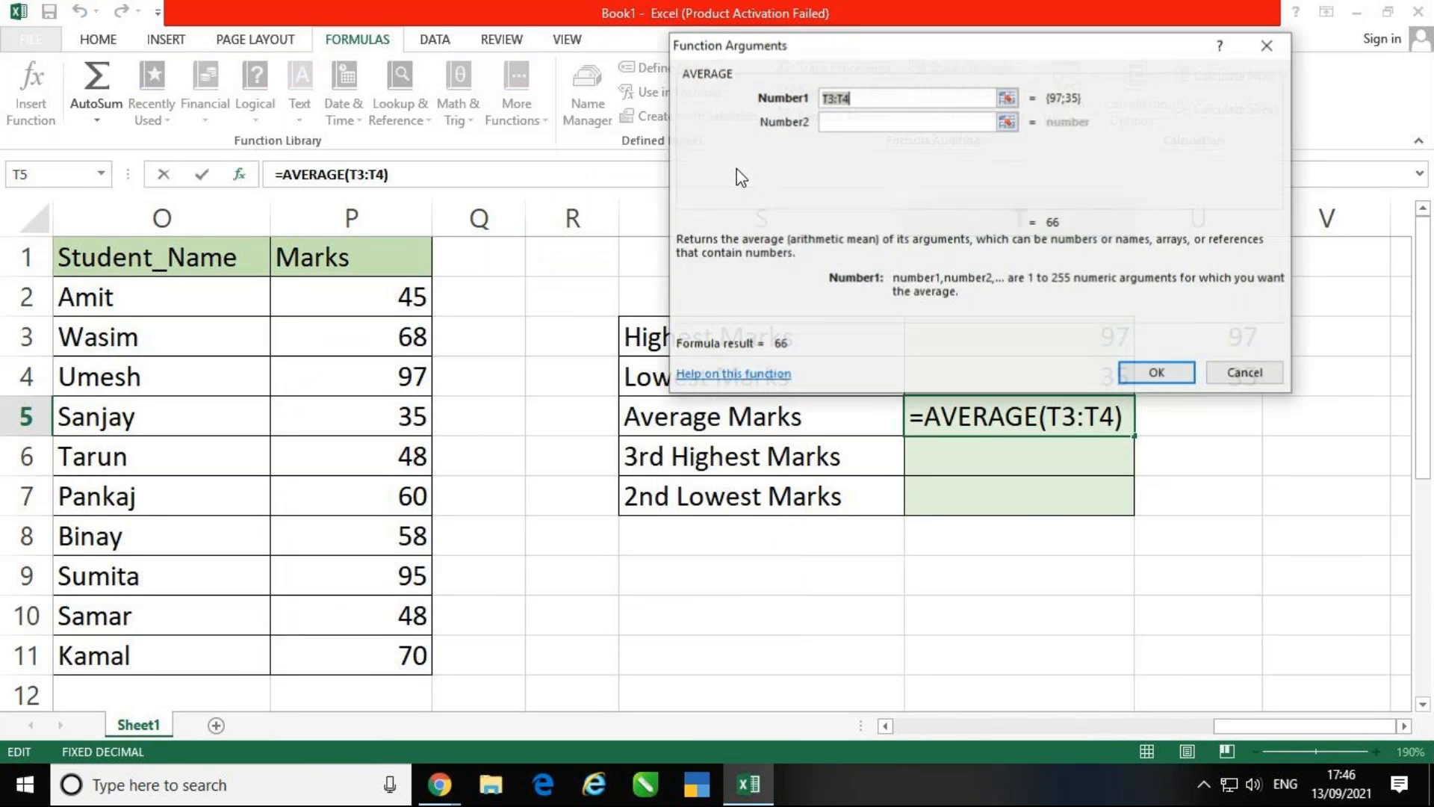
left_click_drag(397, 291, 403, 655)
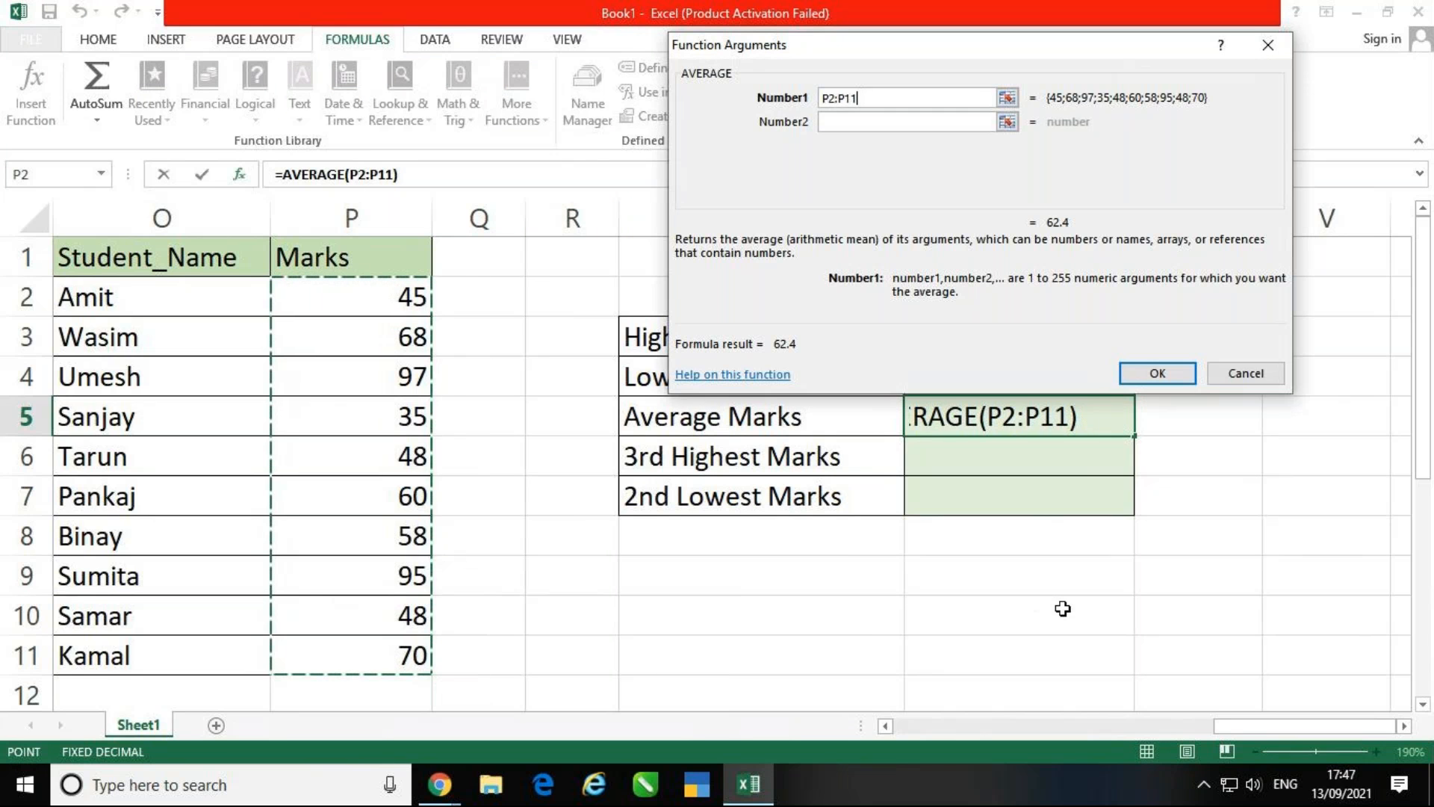
left_click(1165, 372)
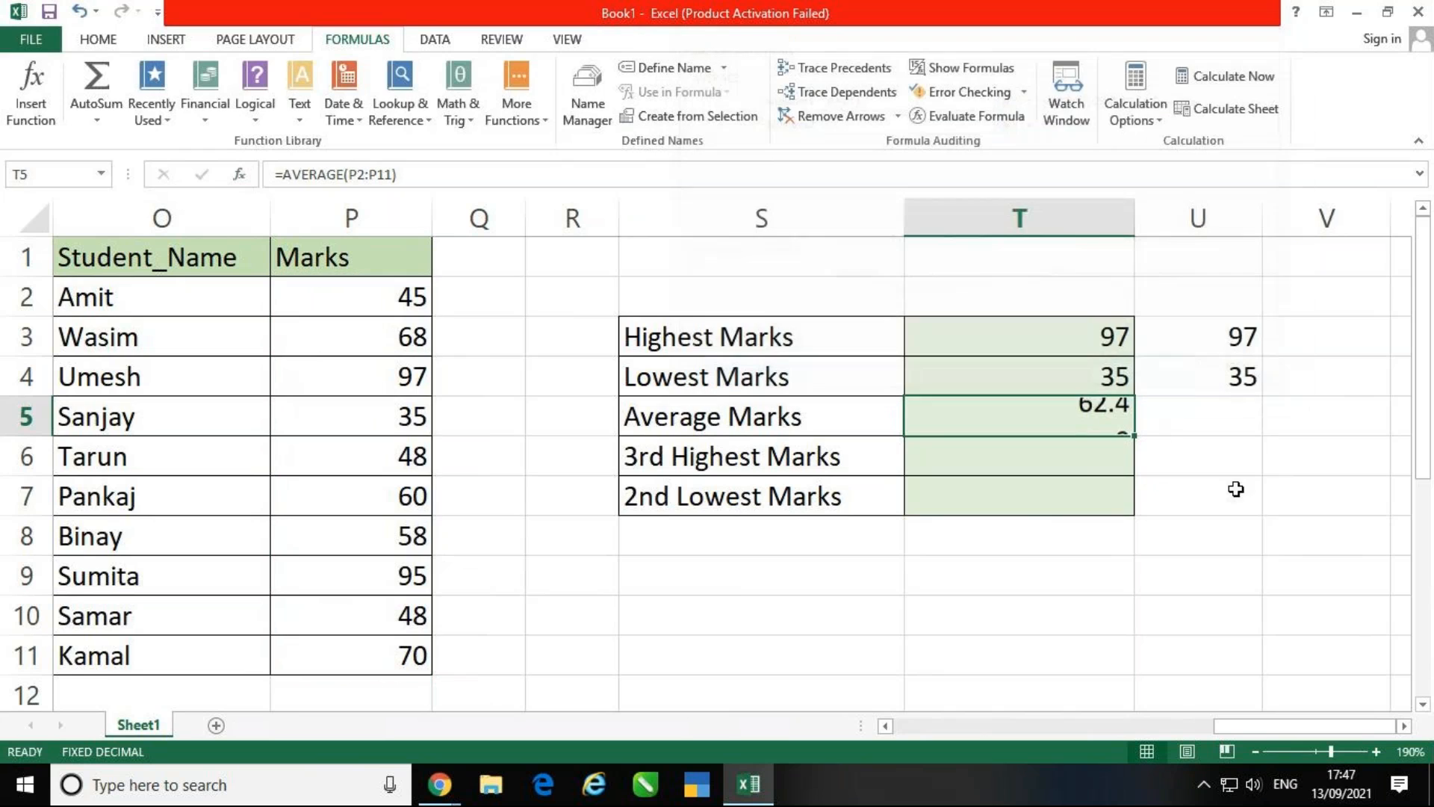
- Enter the formula =AVERAGE(P2:P11) in U5, beside the Average Marks result
left_click(1284, 510)
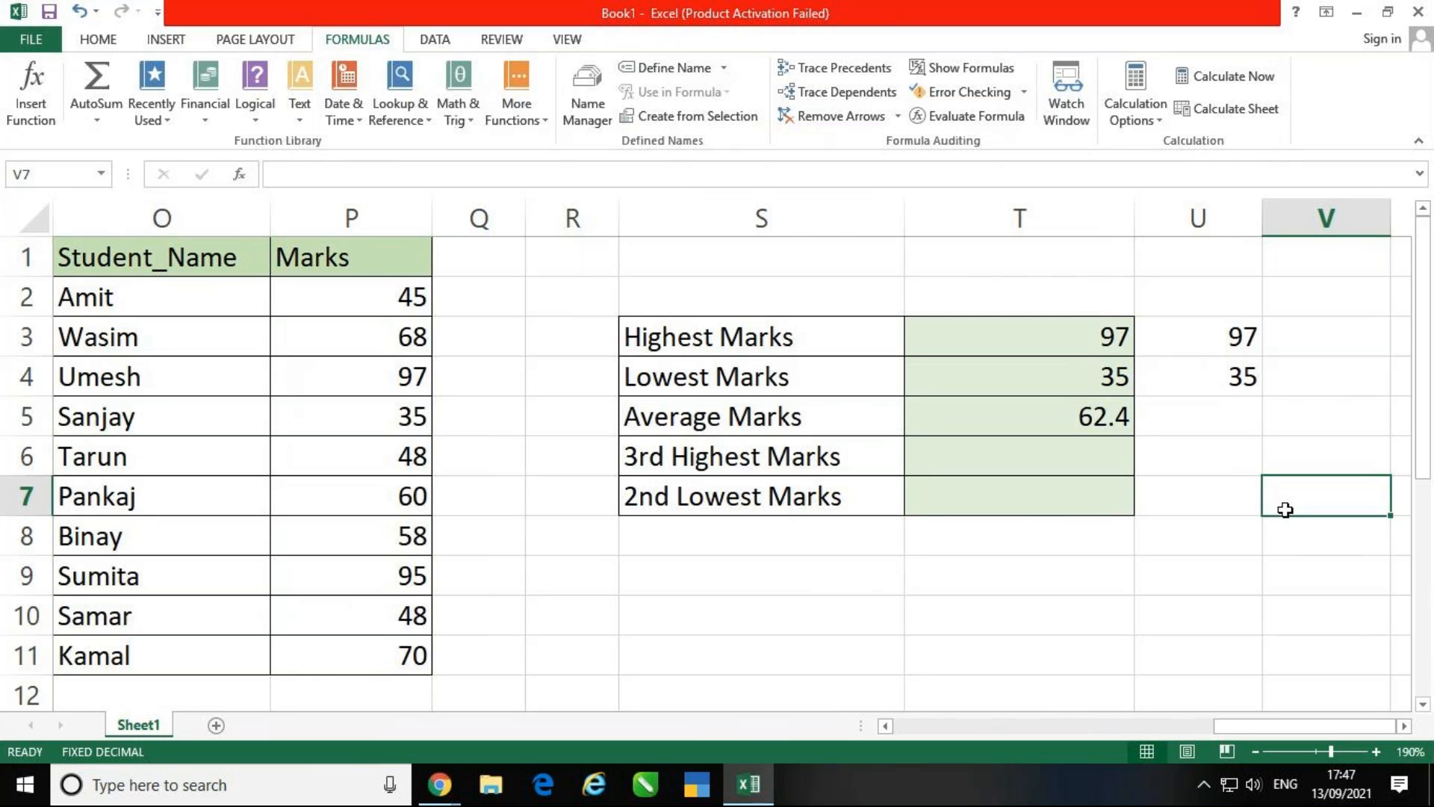
key("Left")
key("Up")
key("Up")
type("=")
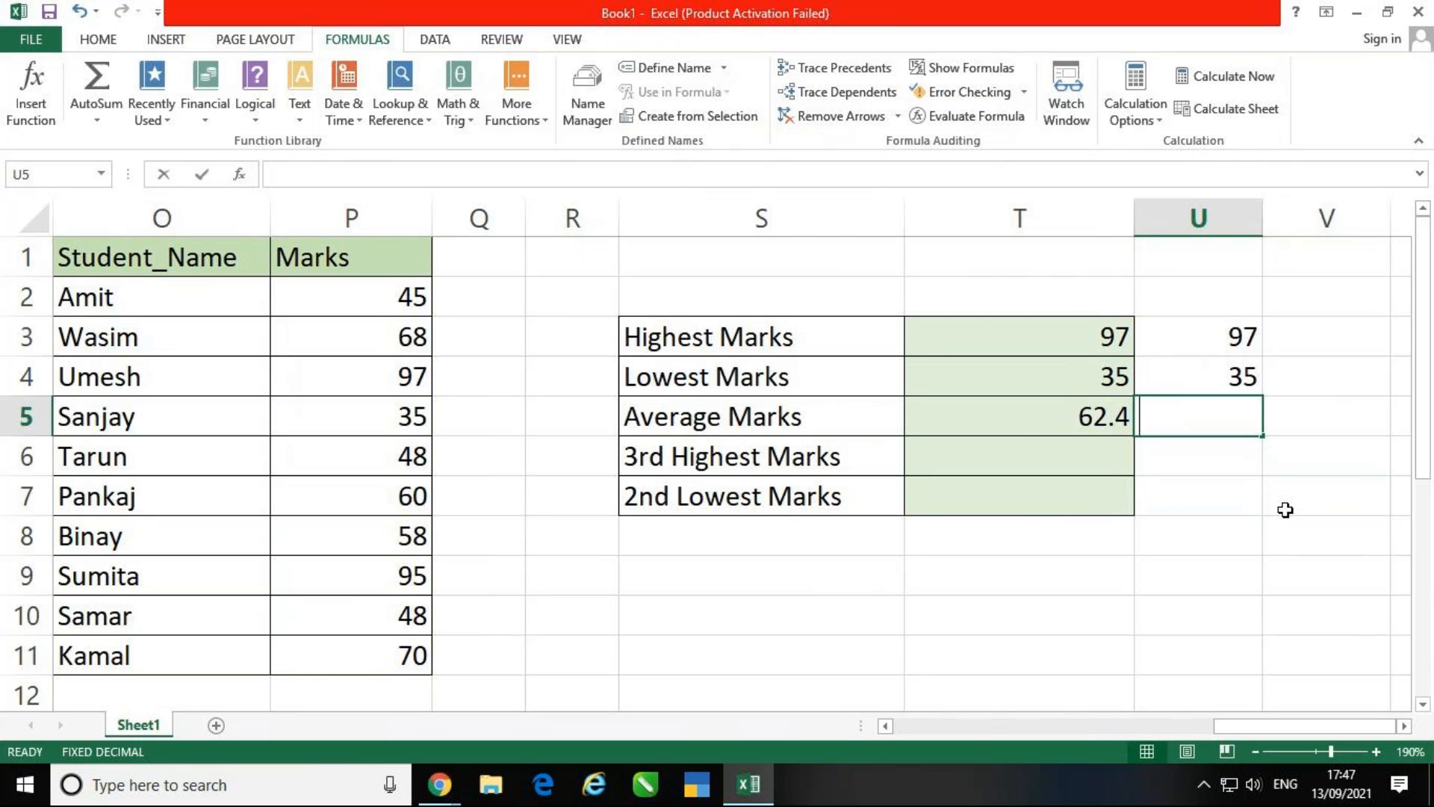
type("averah")
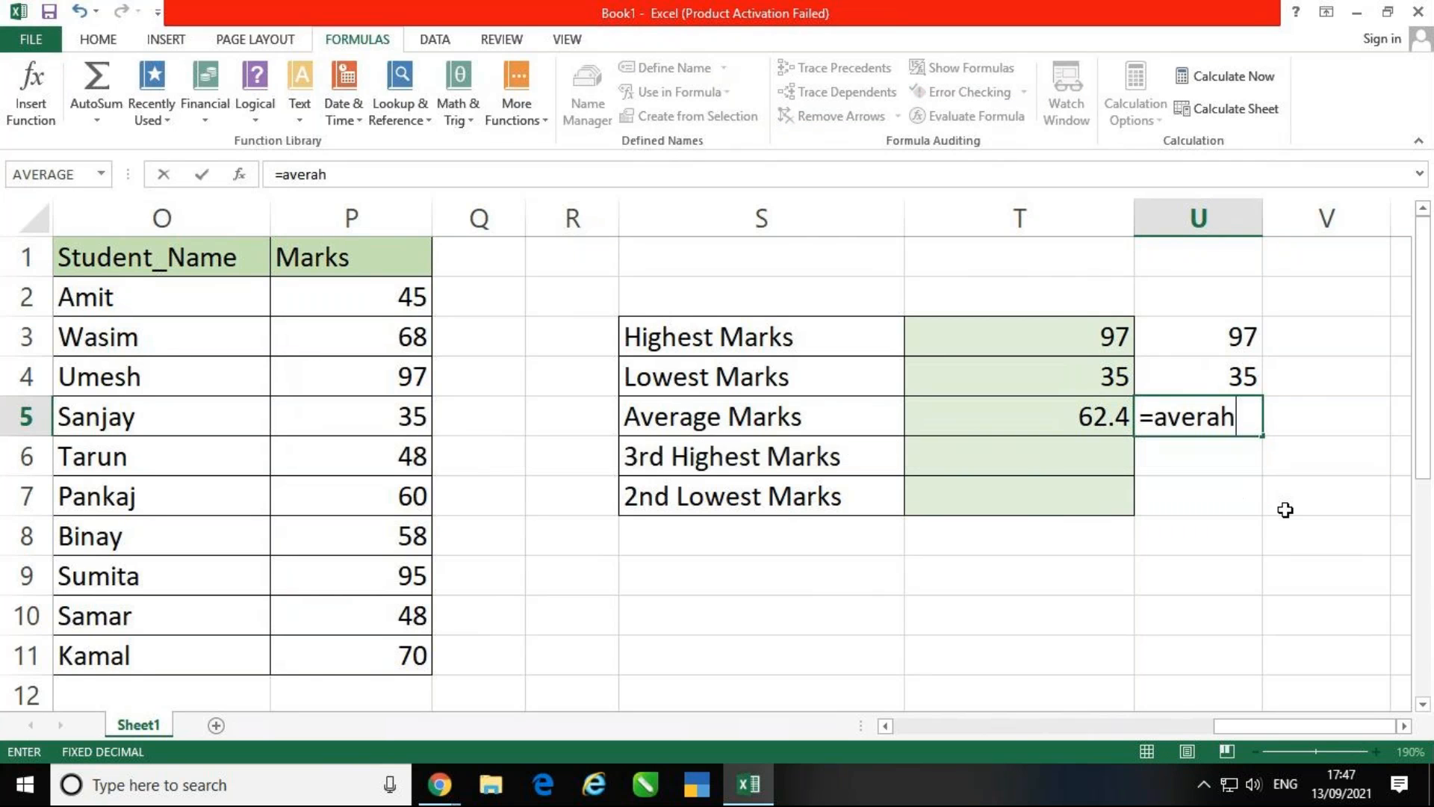
key("BackSpace")
type("ge(")
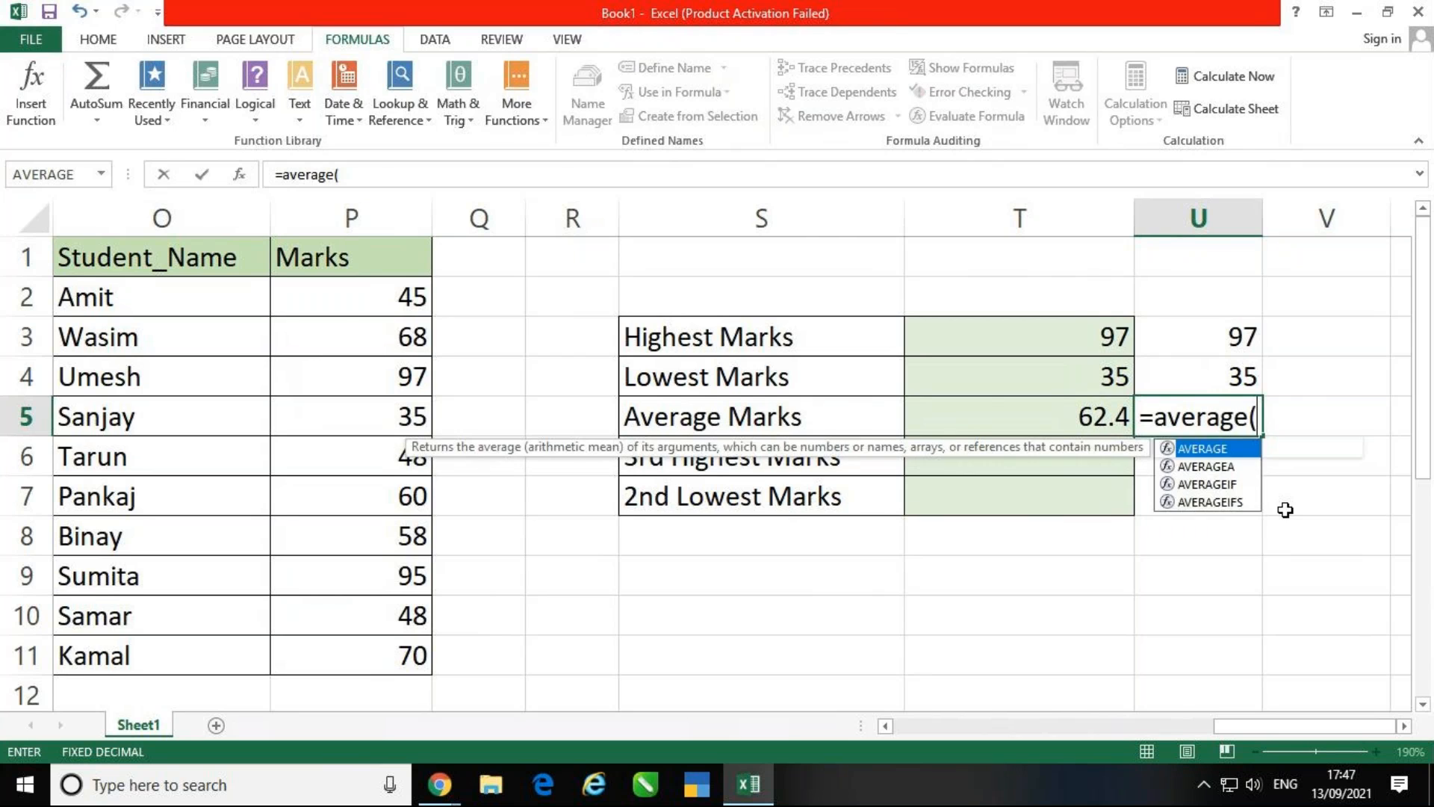
left_click_drag(340, 299, 362, 637)
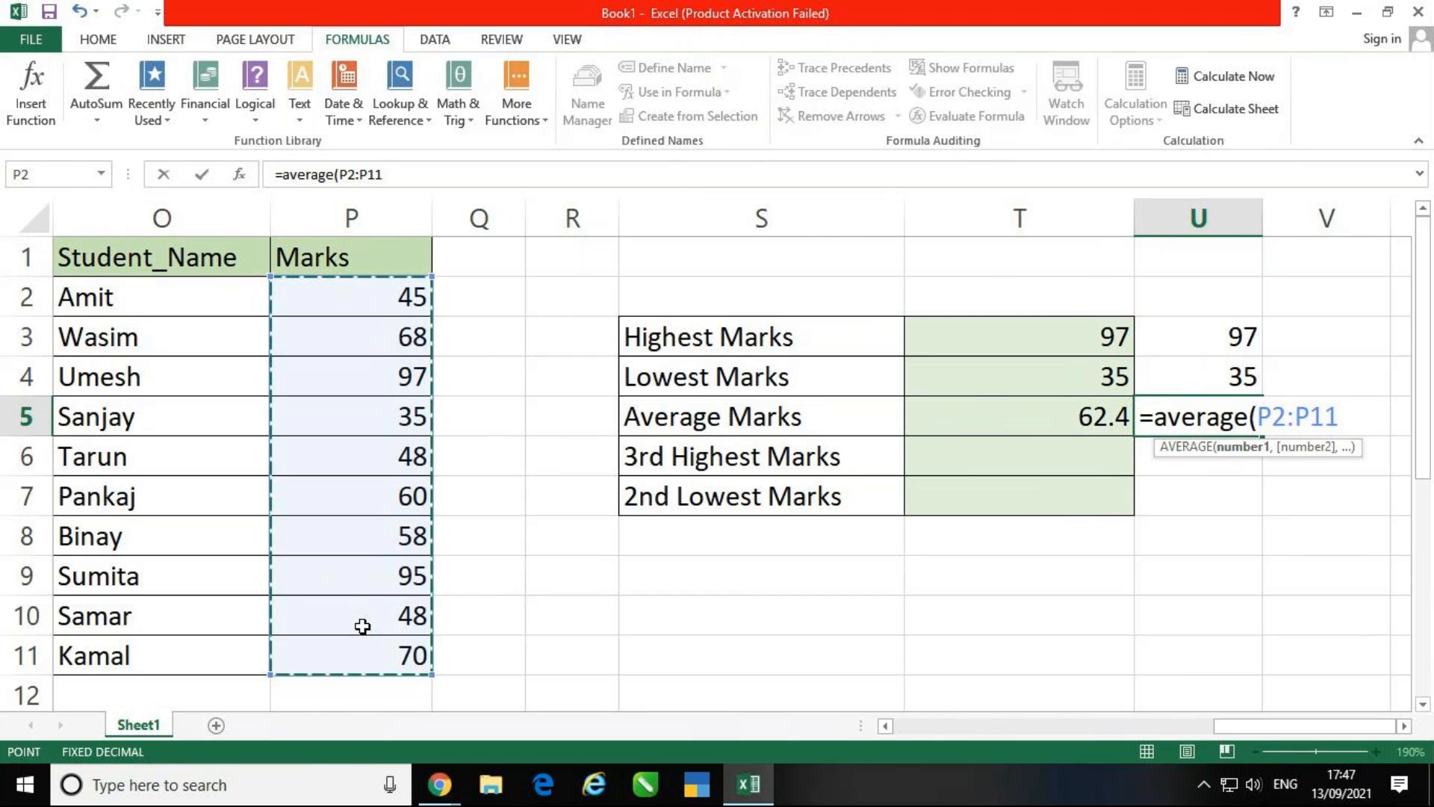
type(")")
key("Return")
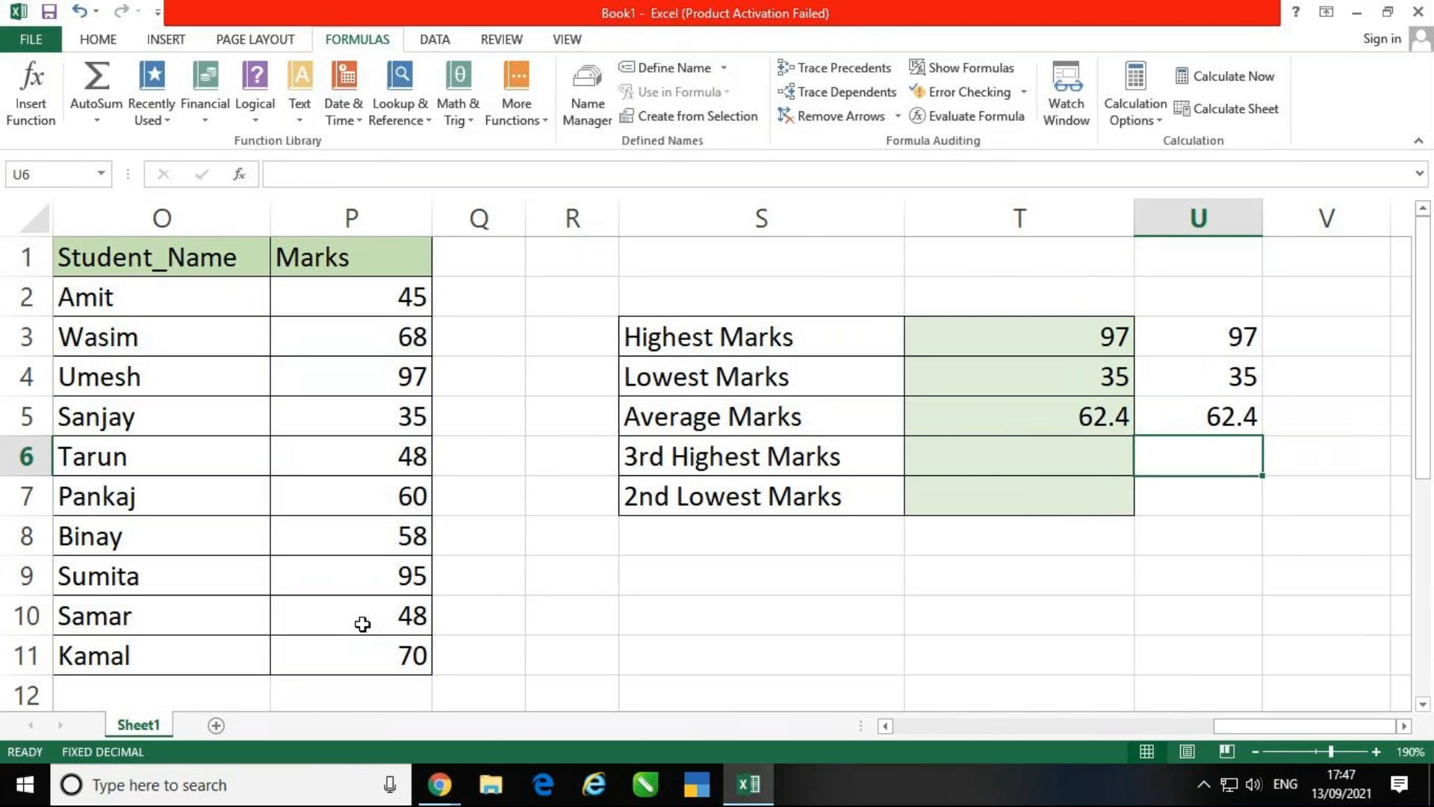
- Review the 3rd Highest and 2nd Lowest Marks rows S6:T7 against the Highest and Lowest Marks rows S3:T4
key("Left")
key("Left")
key("shift+Right")
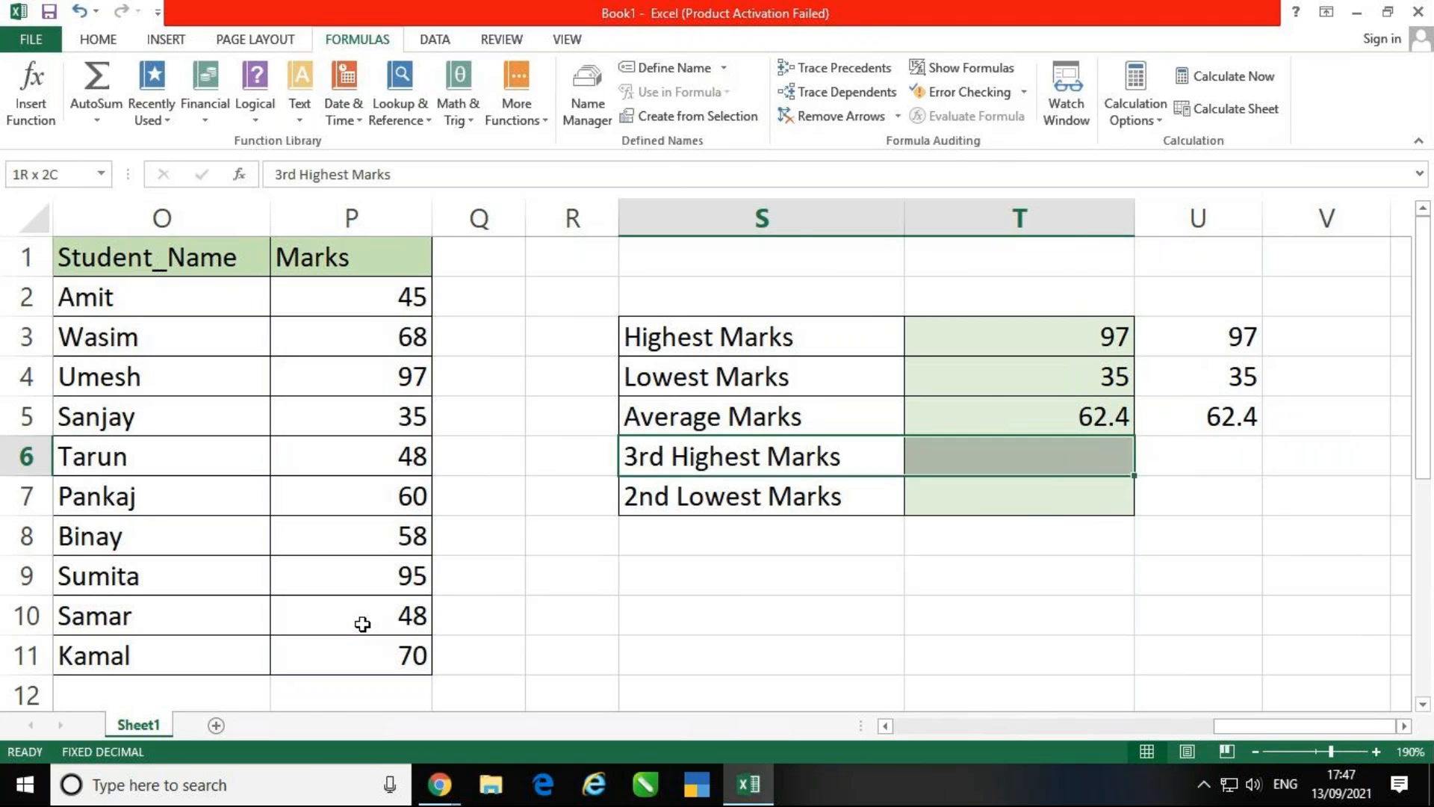
key("shift+Down")
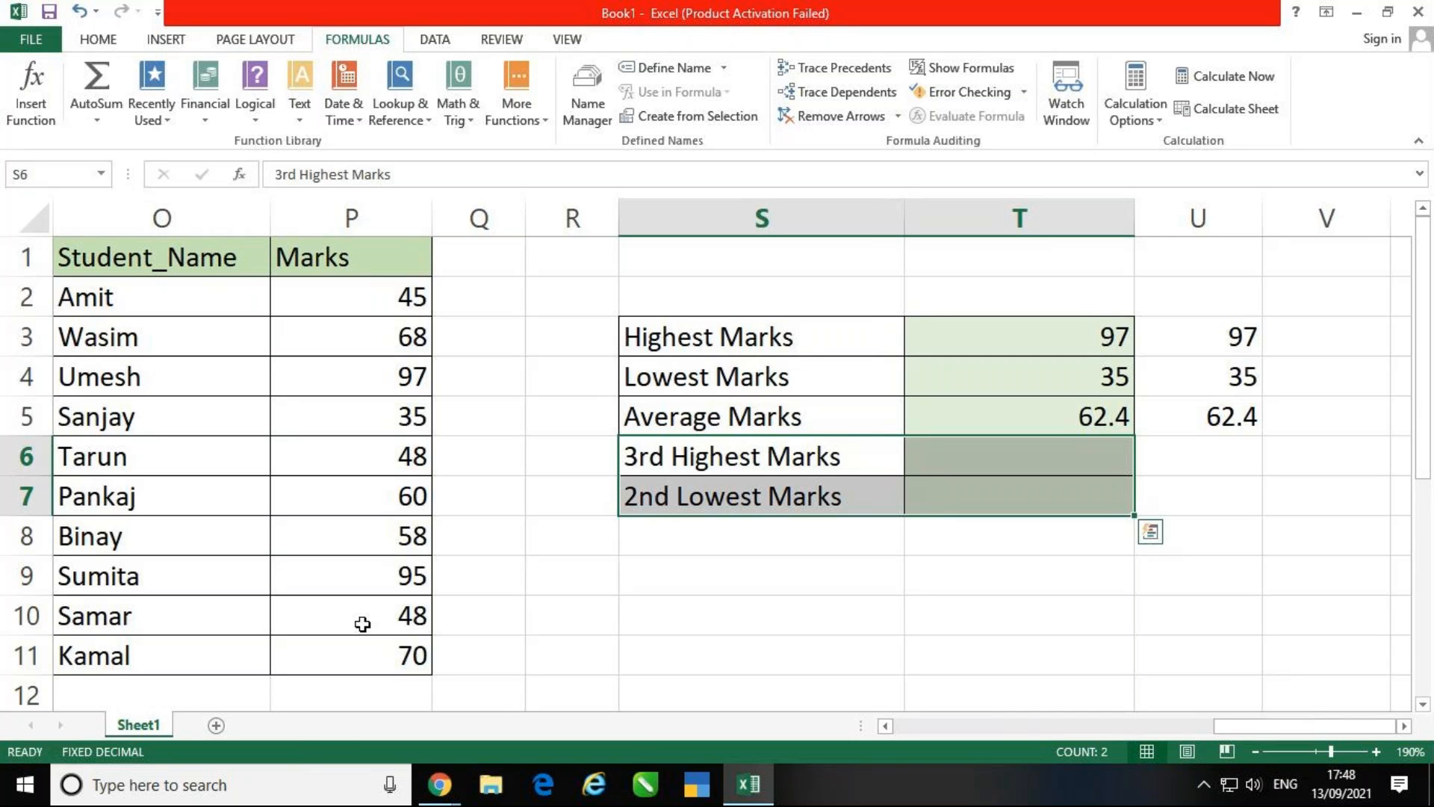
left_click(851, 621)
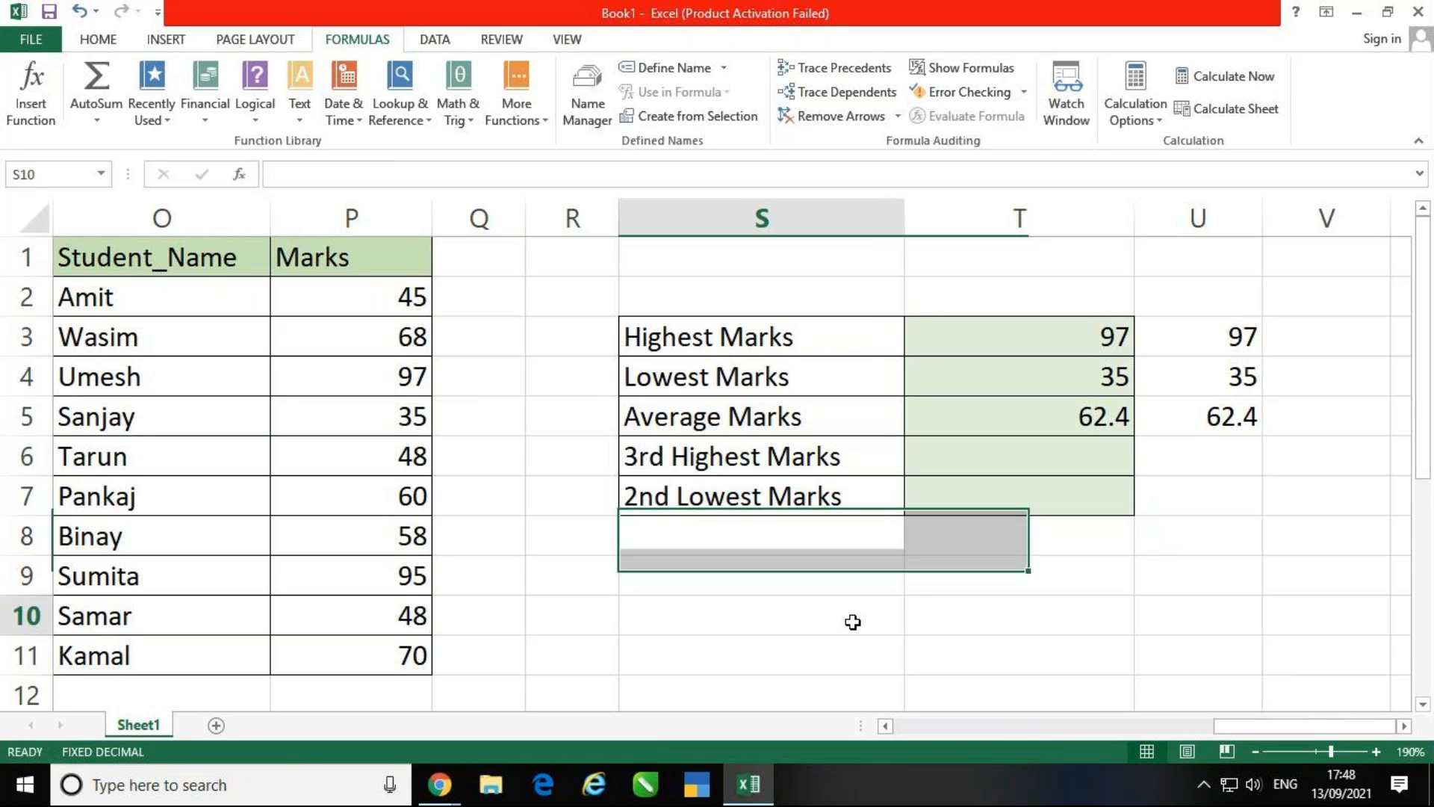
left_click_drag(857, 346, 1057, 362)
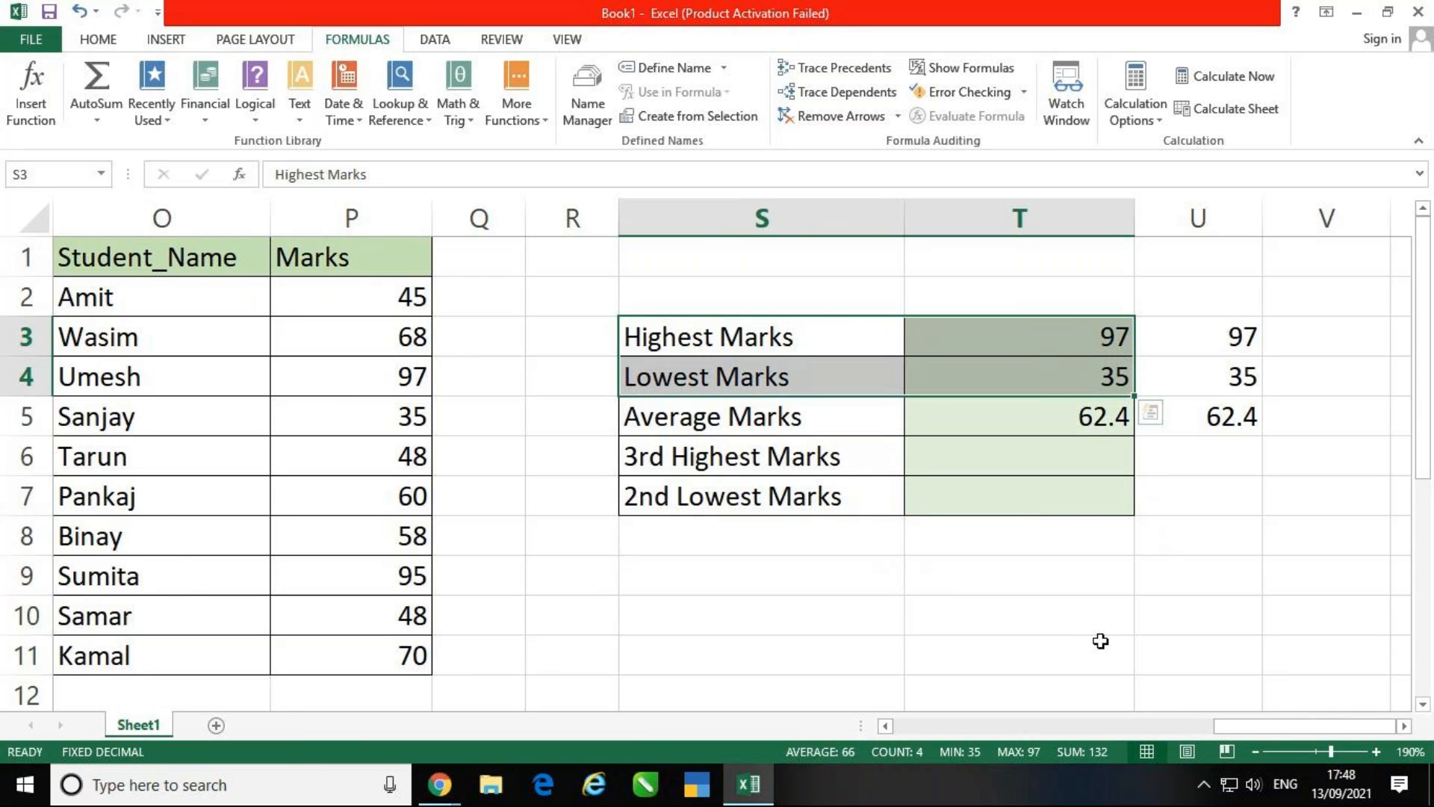
- Insert the statistical function LARGE in T6 for the 3rd Highest Marks, with P2:P11 as Array
left_click(1098, 451)
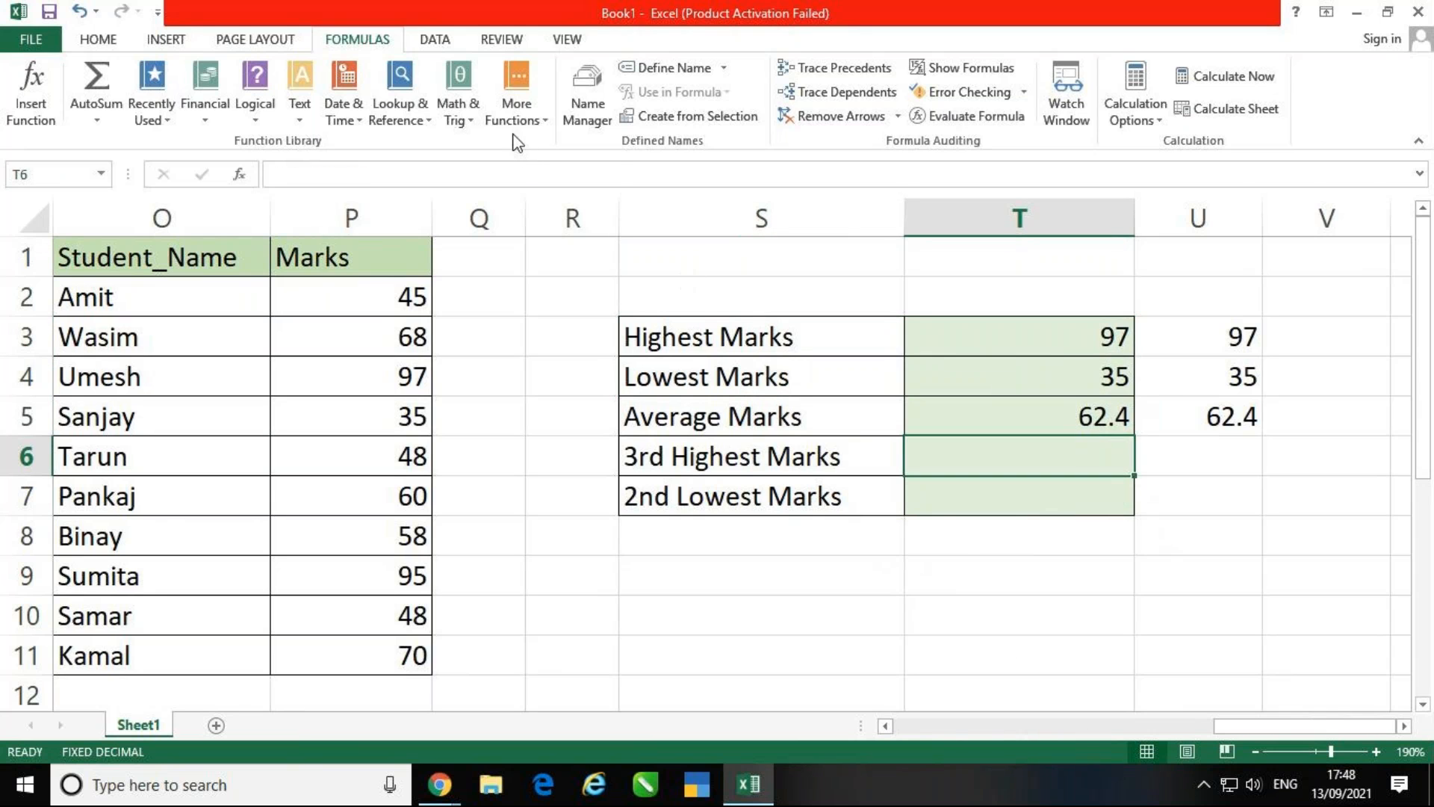
left_click(508, 101)
mouse_move(549, 142)
scroll(724, 271, "down", 10)
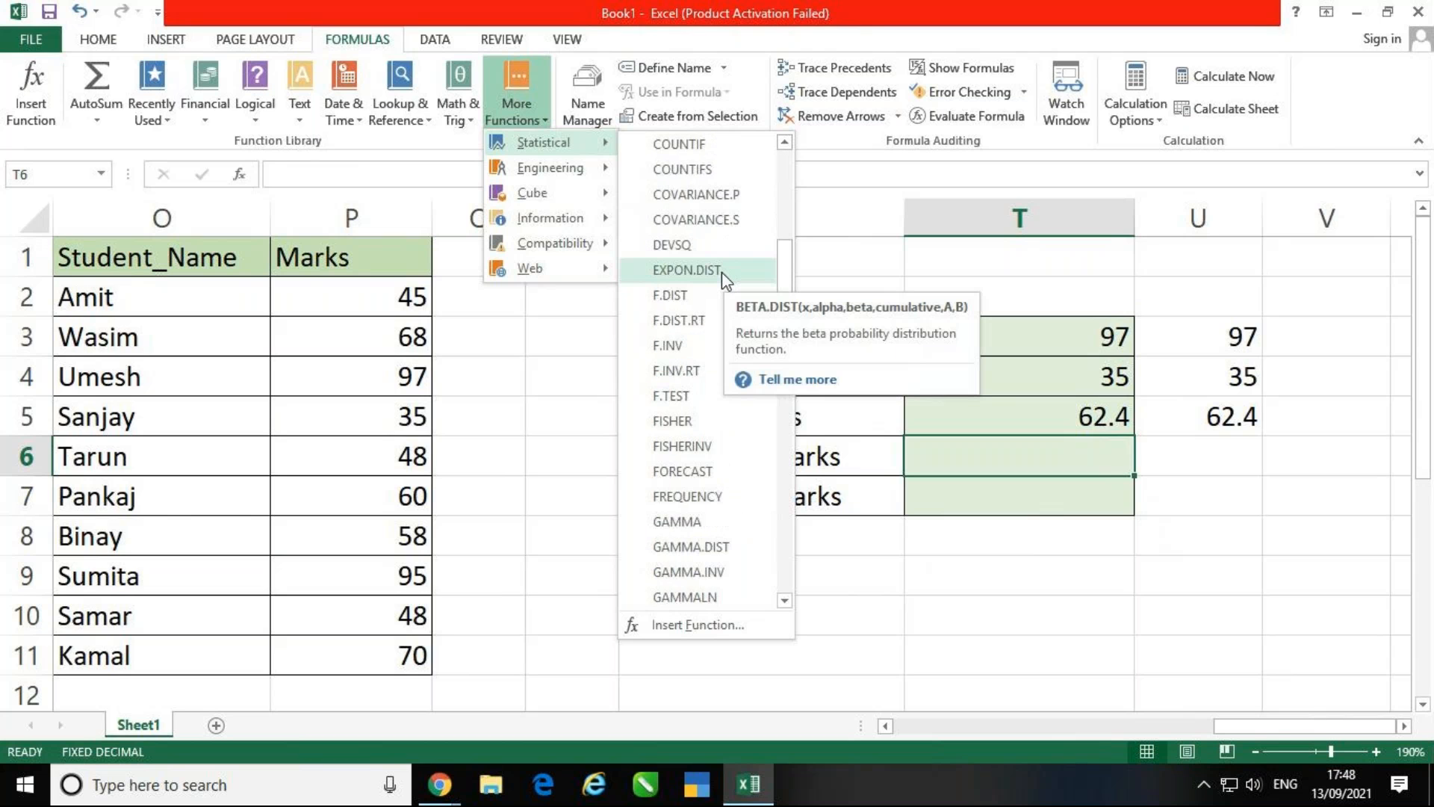
scroll(722, 273, "down", 2)
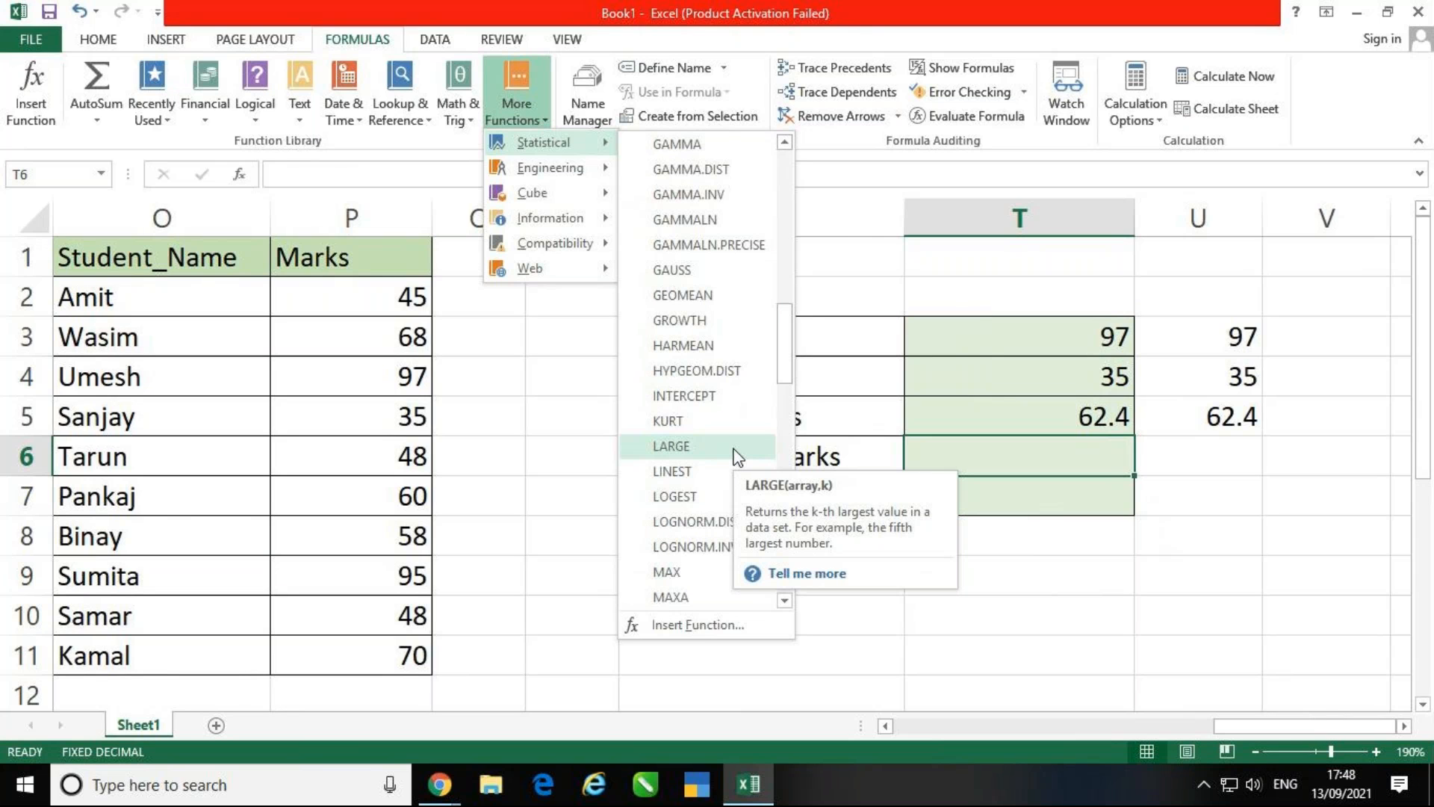
left_click(734, 451)
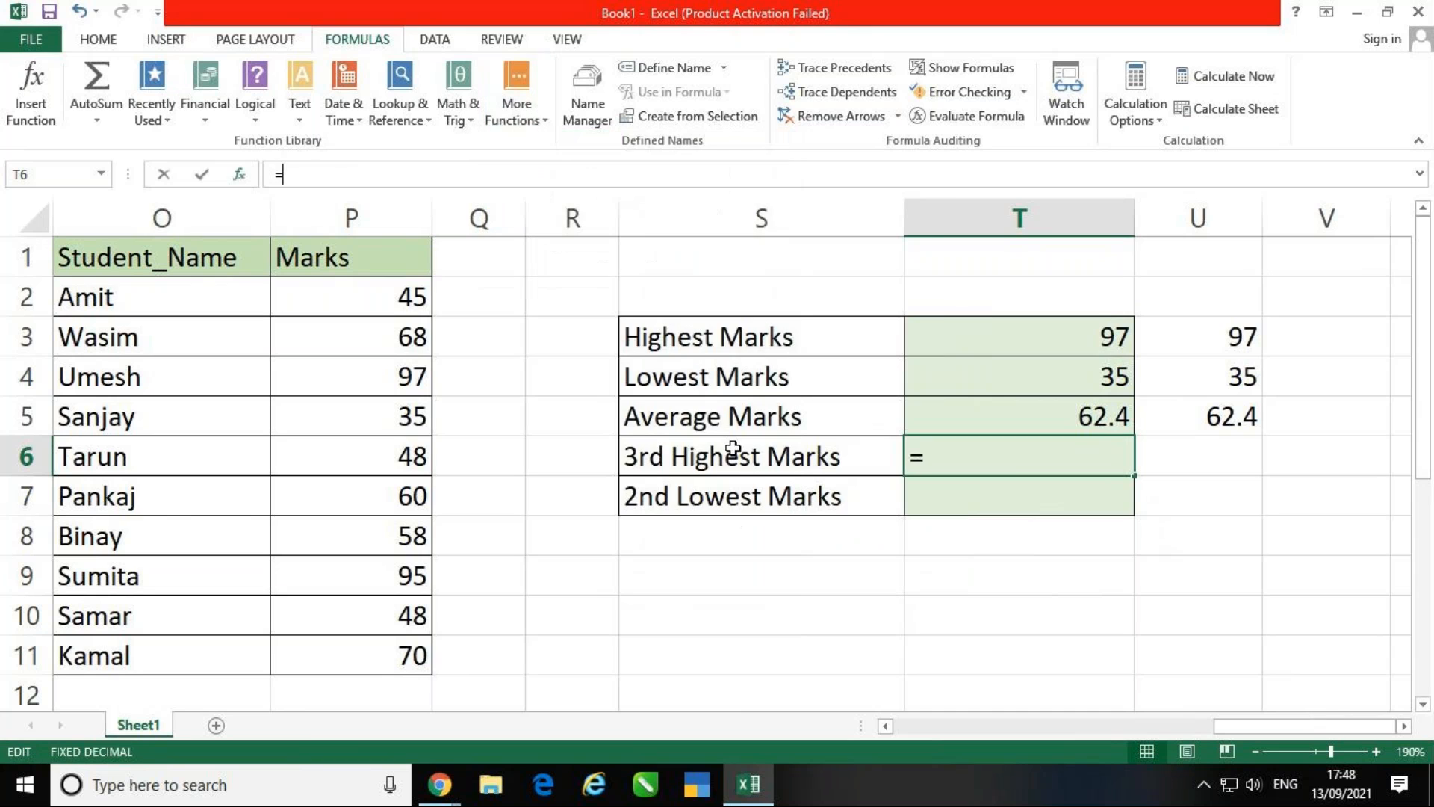
left_click_drag(960, 98, 864, 52)
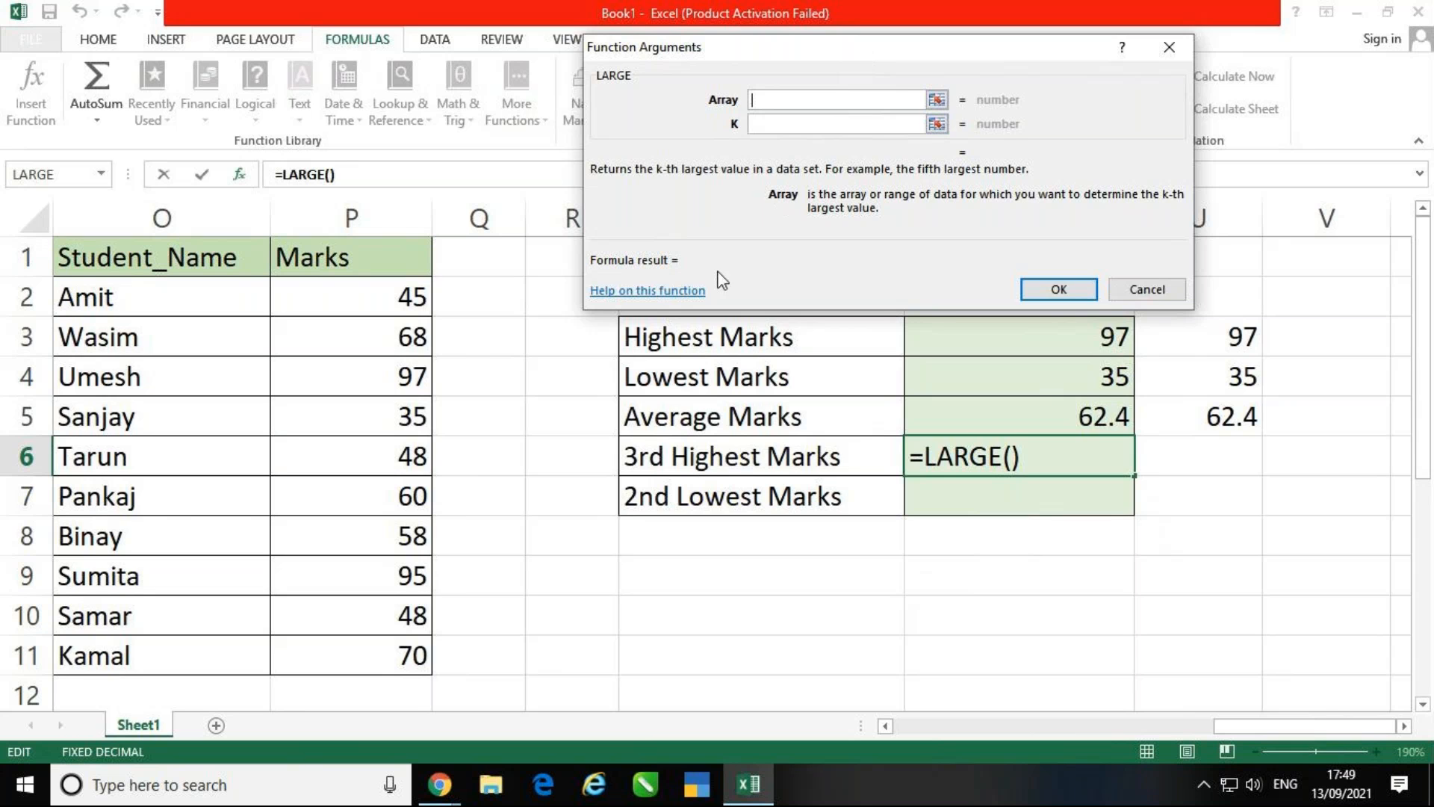
left_click_drag(382, 303, 417, 634)
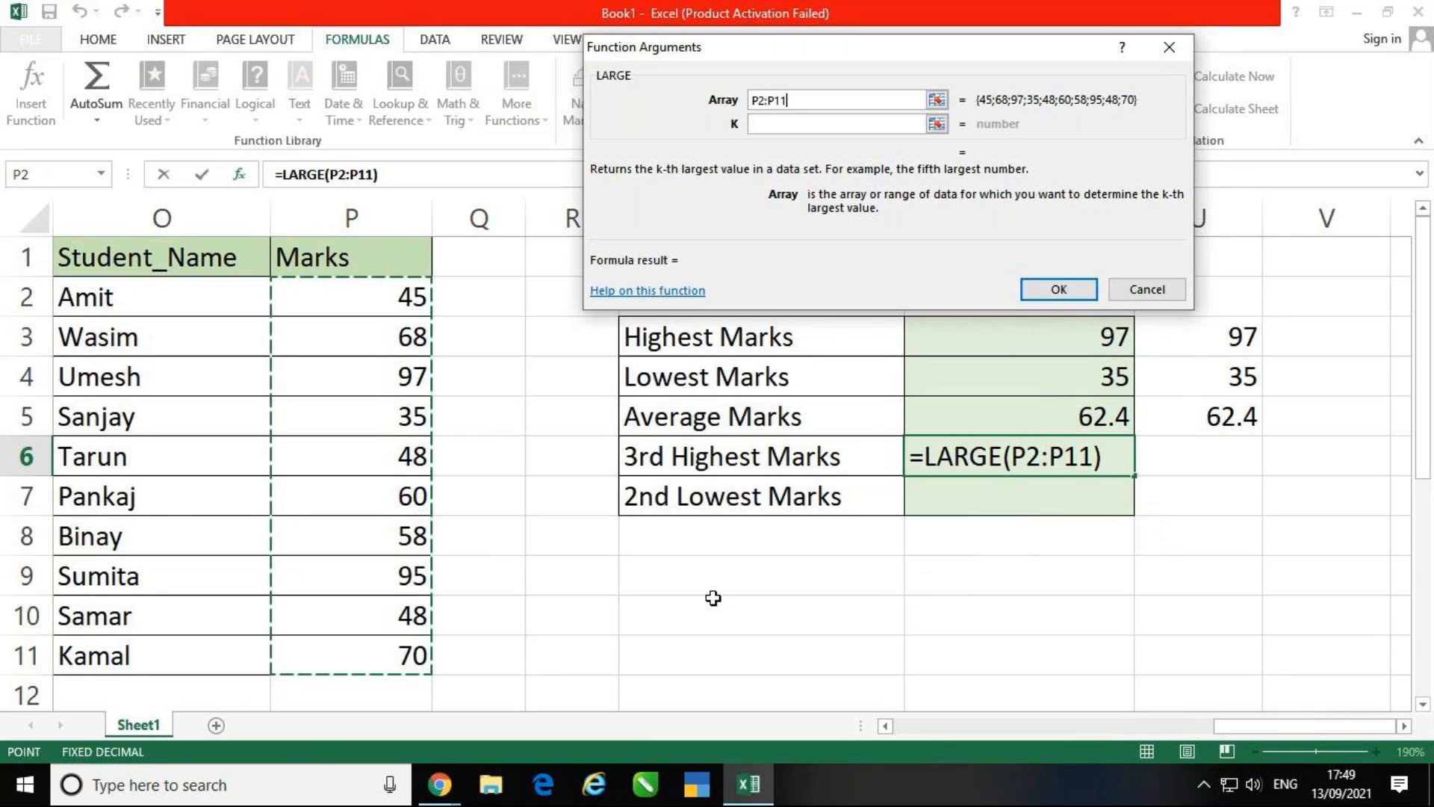
left_click(825, 124)
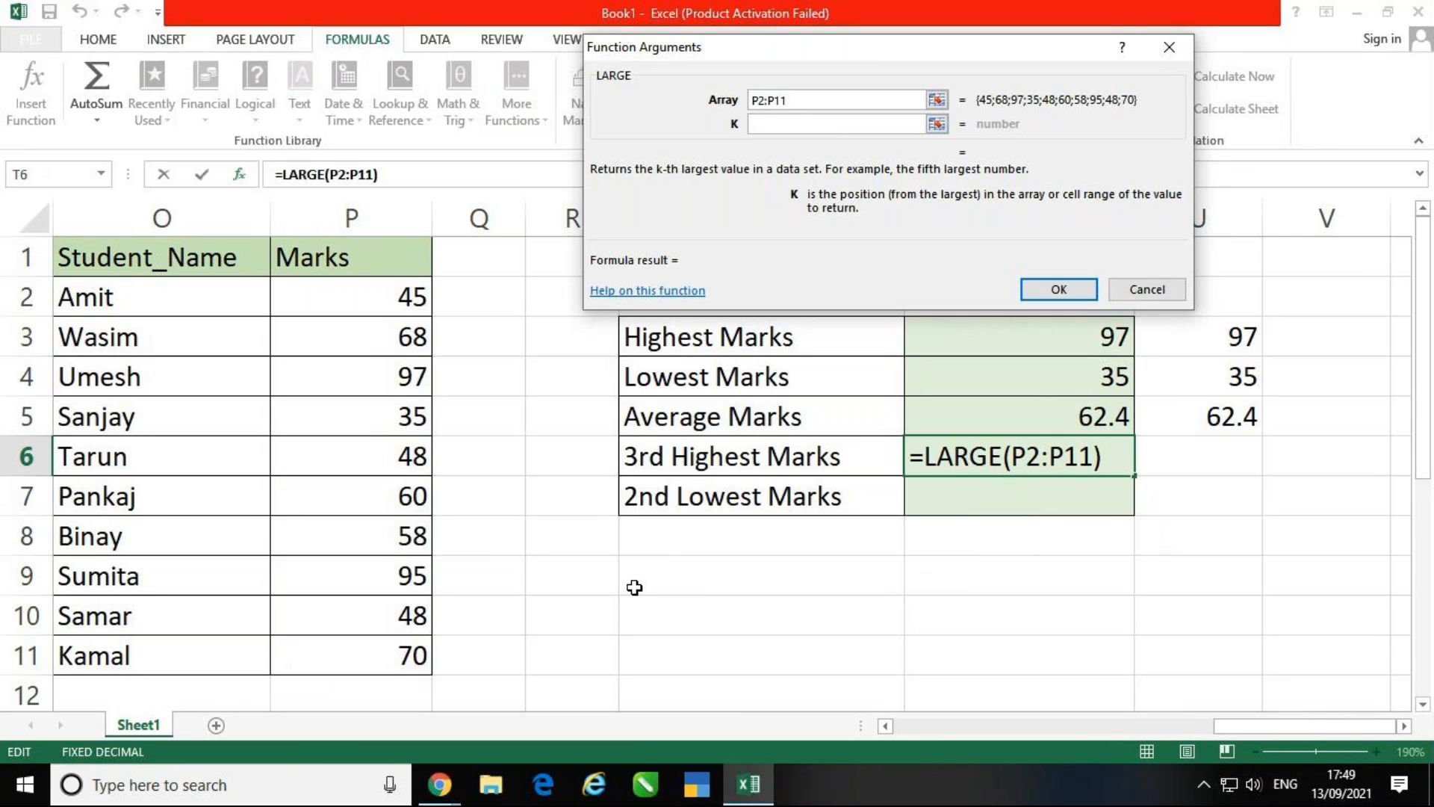
- Try 1 and 2 as the K argument of LARGE to preview each result, clearing each value again
type("1")
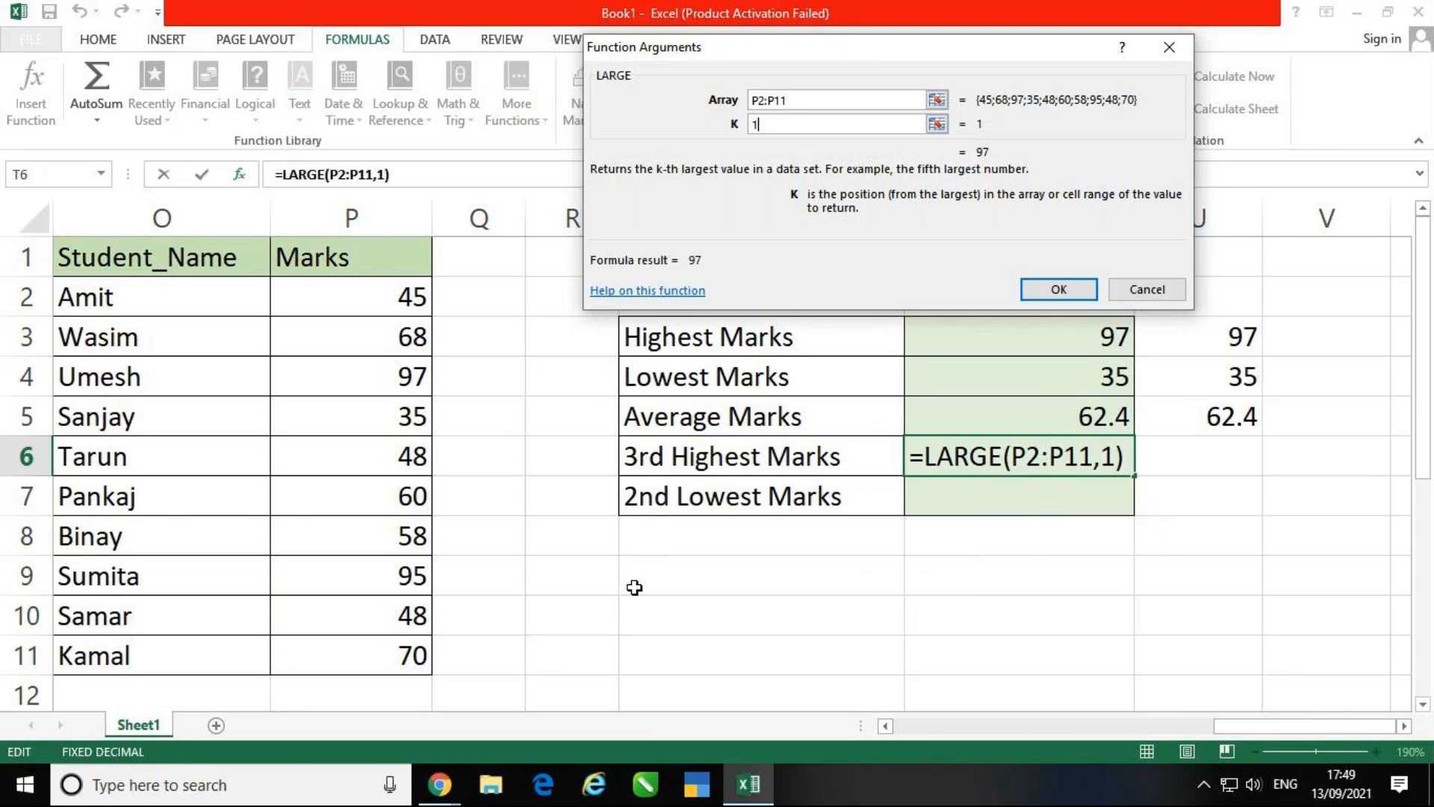
key("BackSpace")
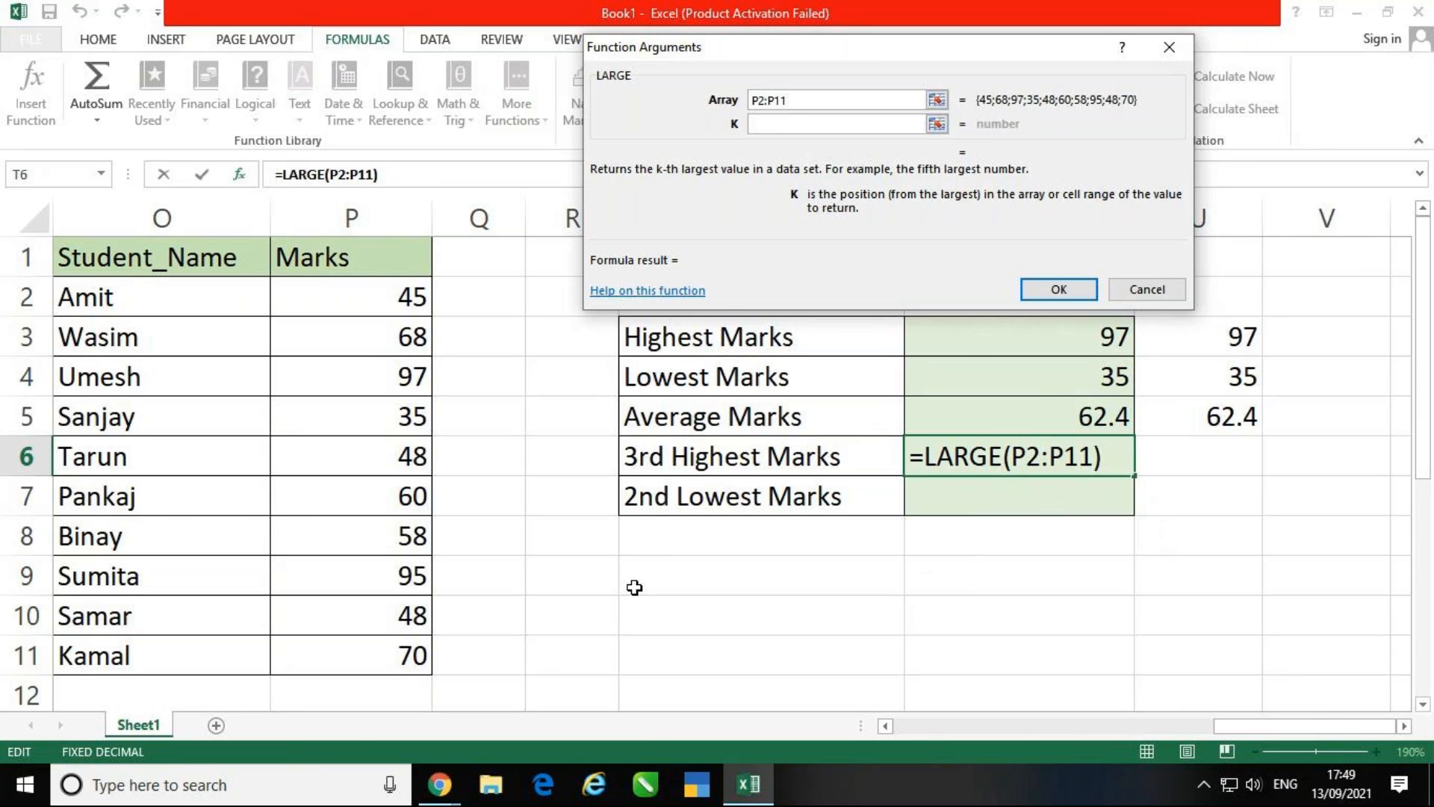
type("2")
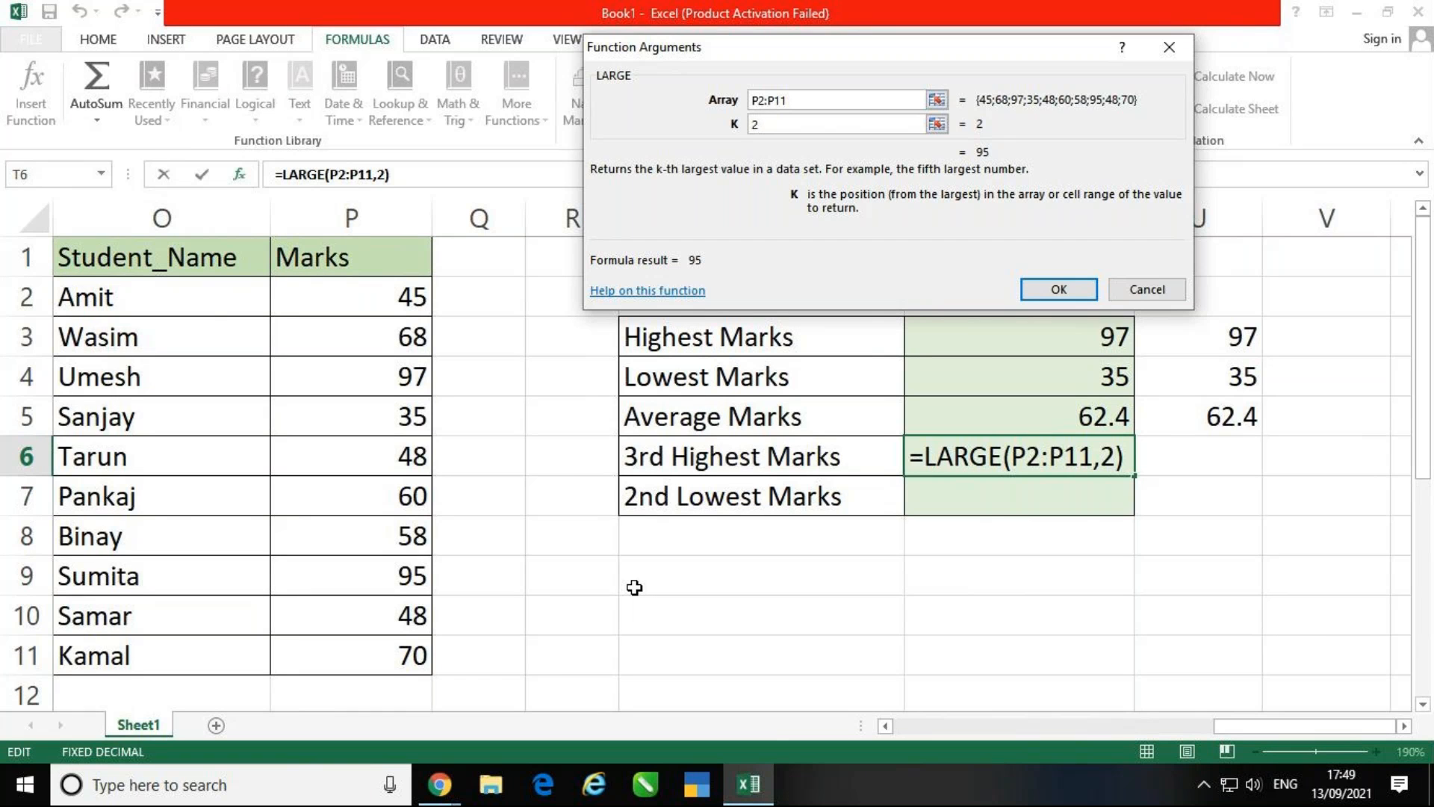
key("BackSpace")
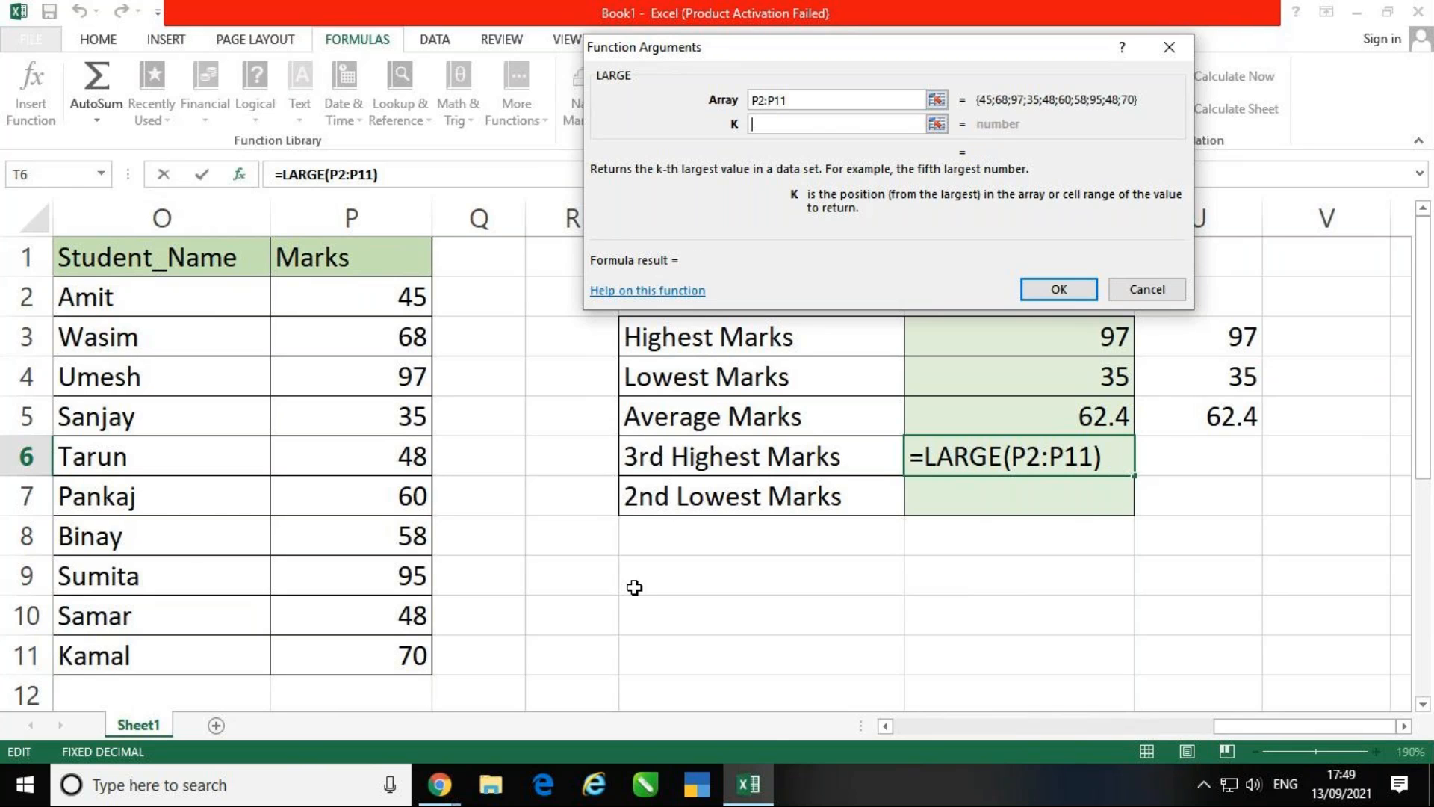
- Set the K argument of LARGE to 3 and accept the function in T6
type("3")
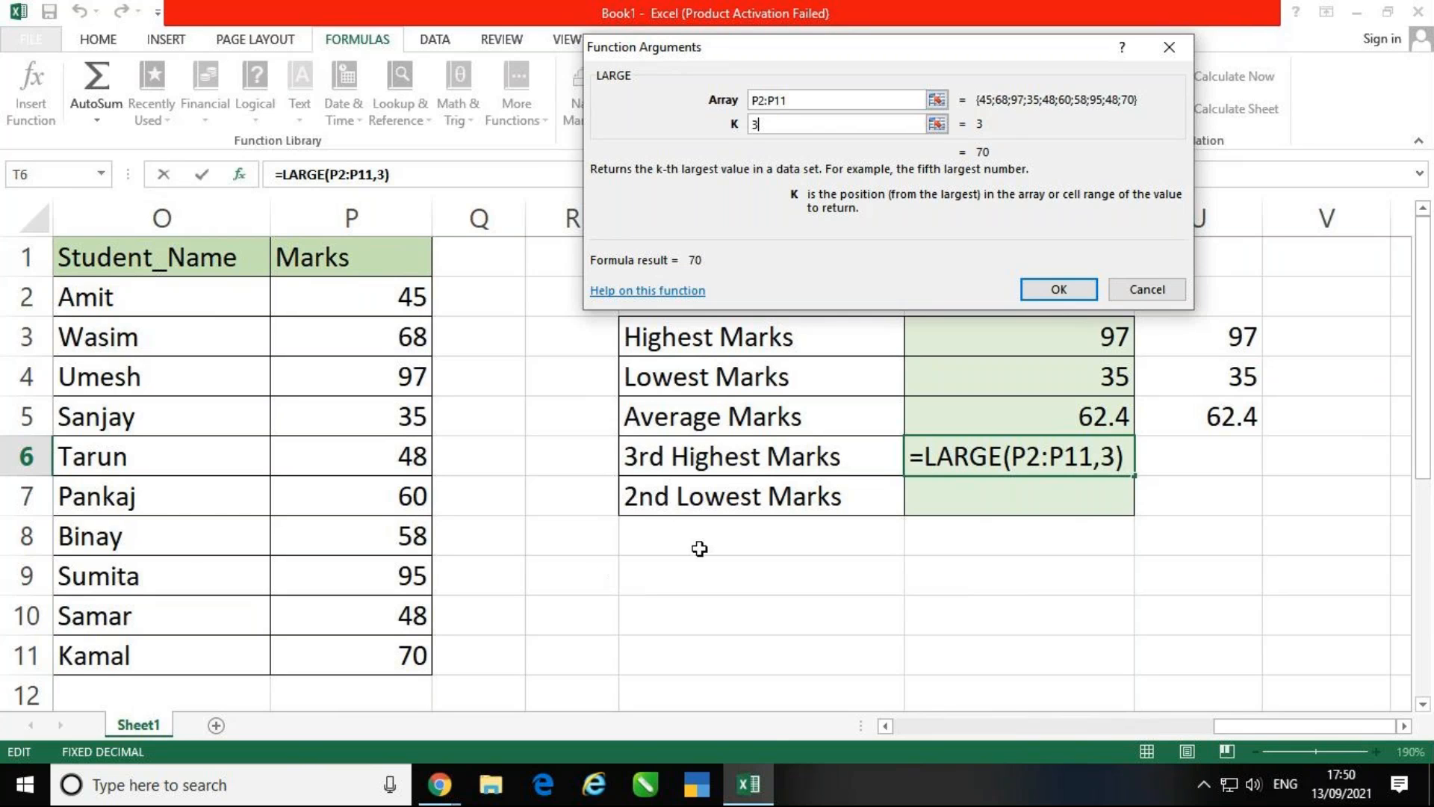
left_click(1061, 291)
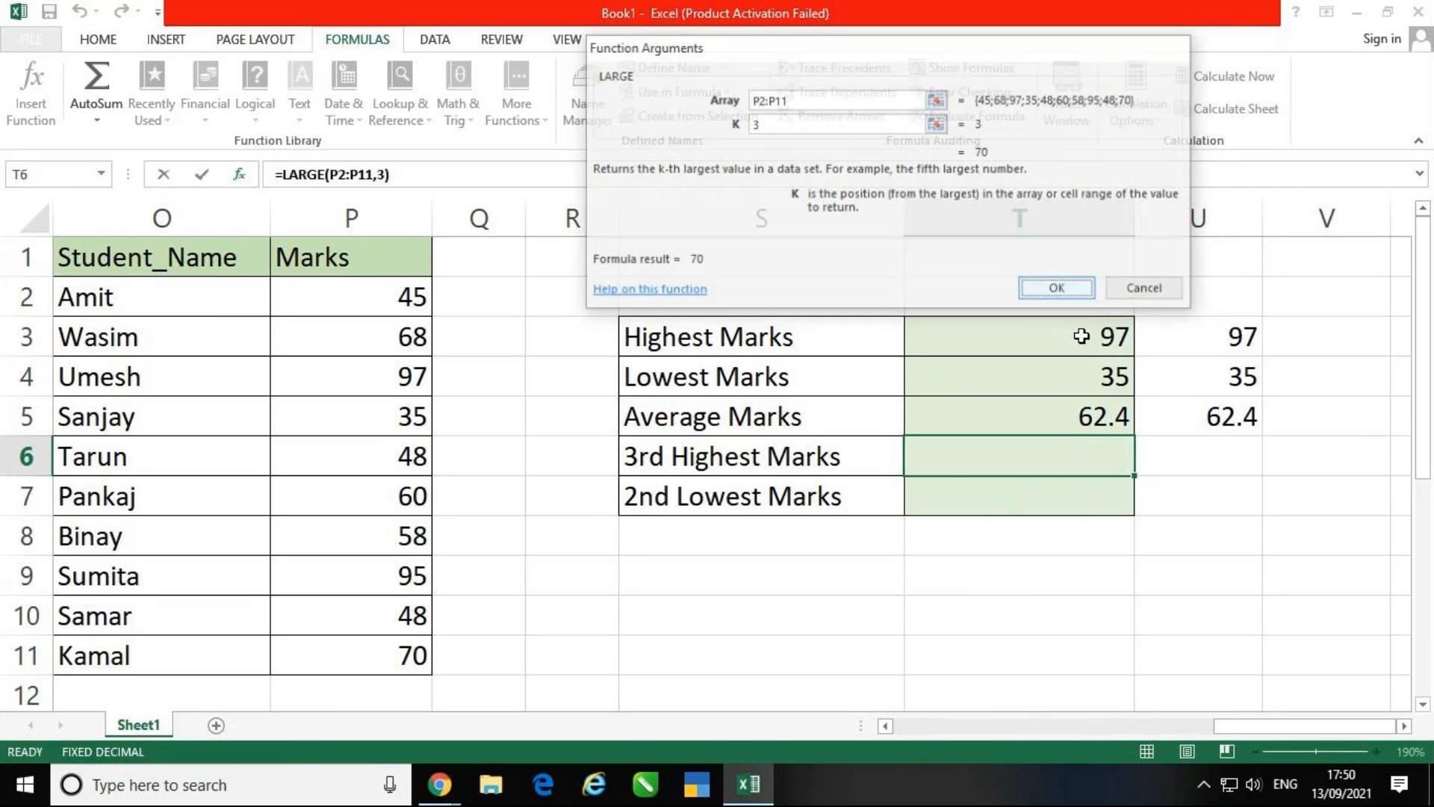
left_click(1310, 668)
- Enter the formula =LARGE(P2:P11,3) in U6, beside the 3rd Highest Marks result
left_click(1226, 451)
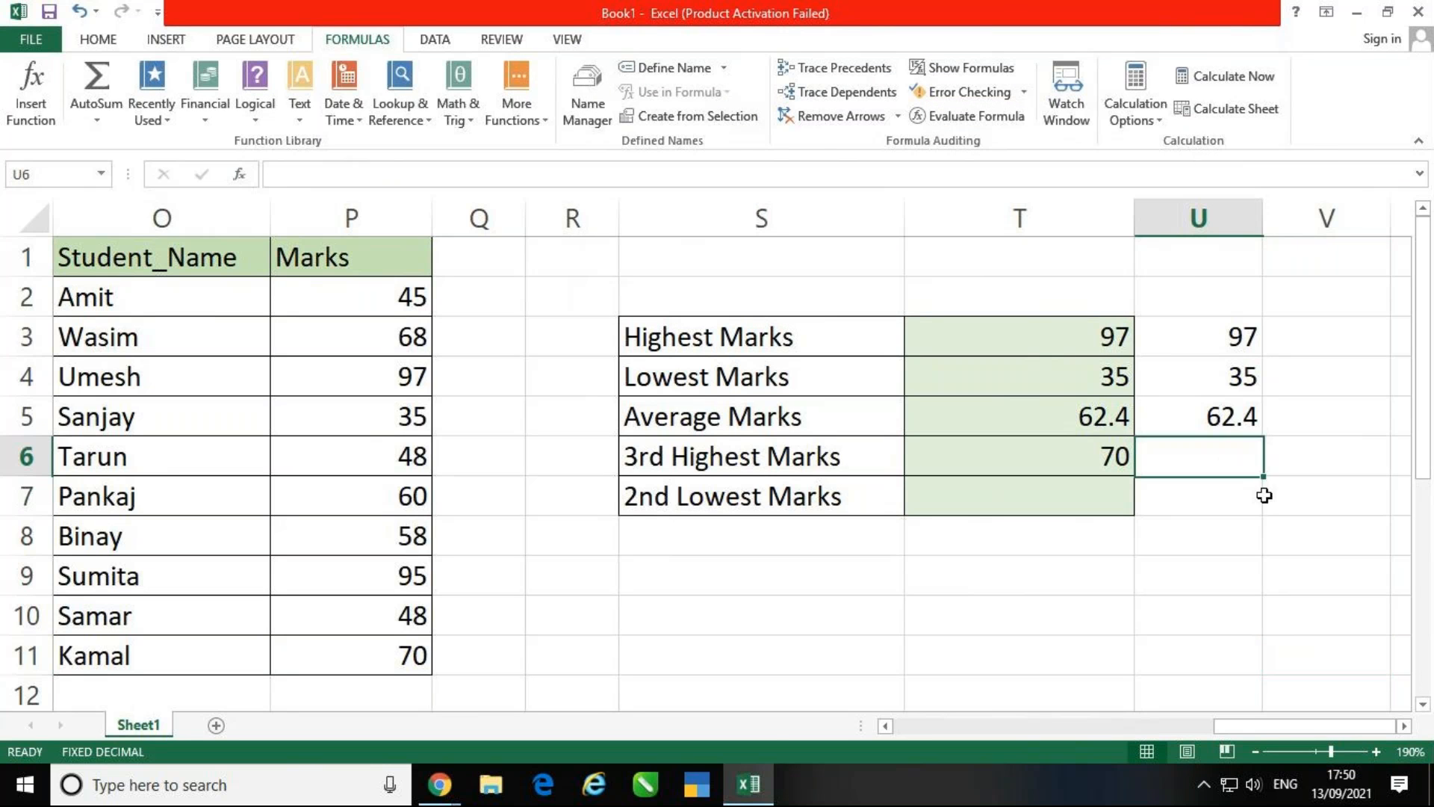
type("=")
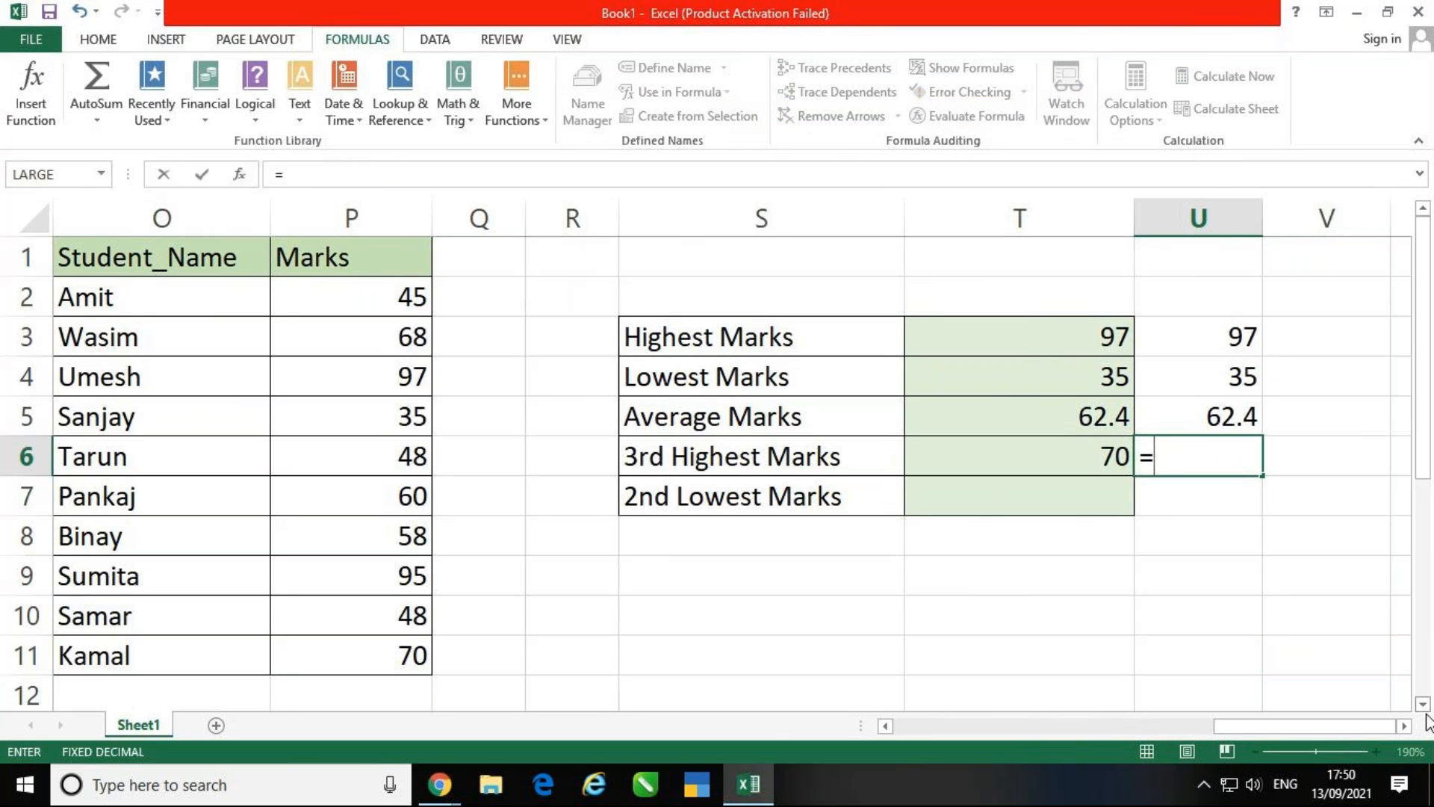
type("large")
key("Tab")
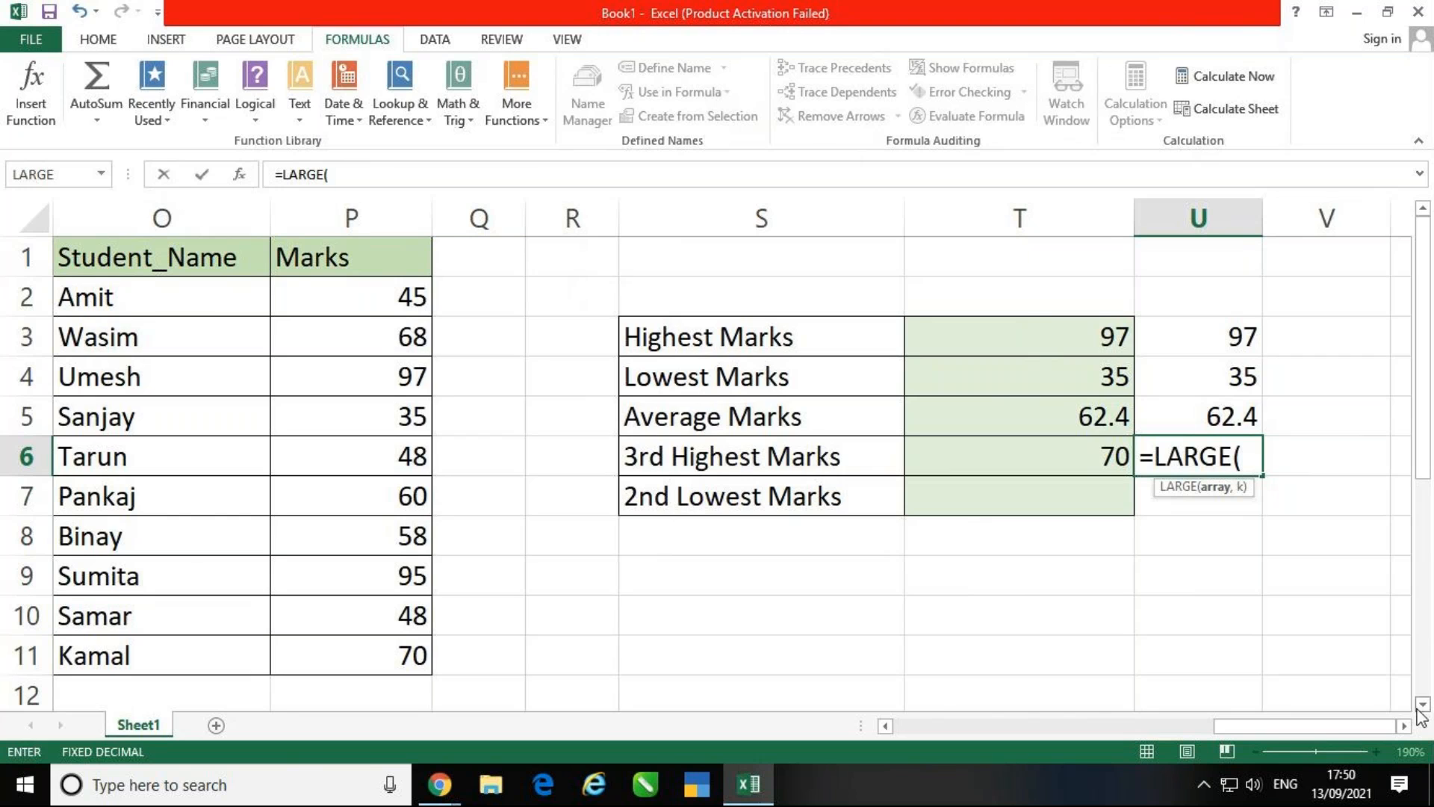
left_click_drag(368, 298, 378, 665)
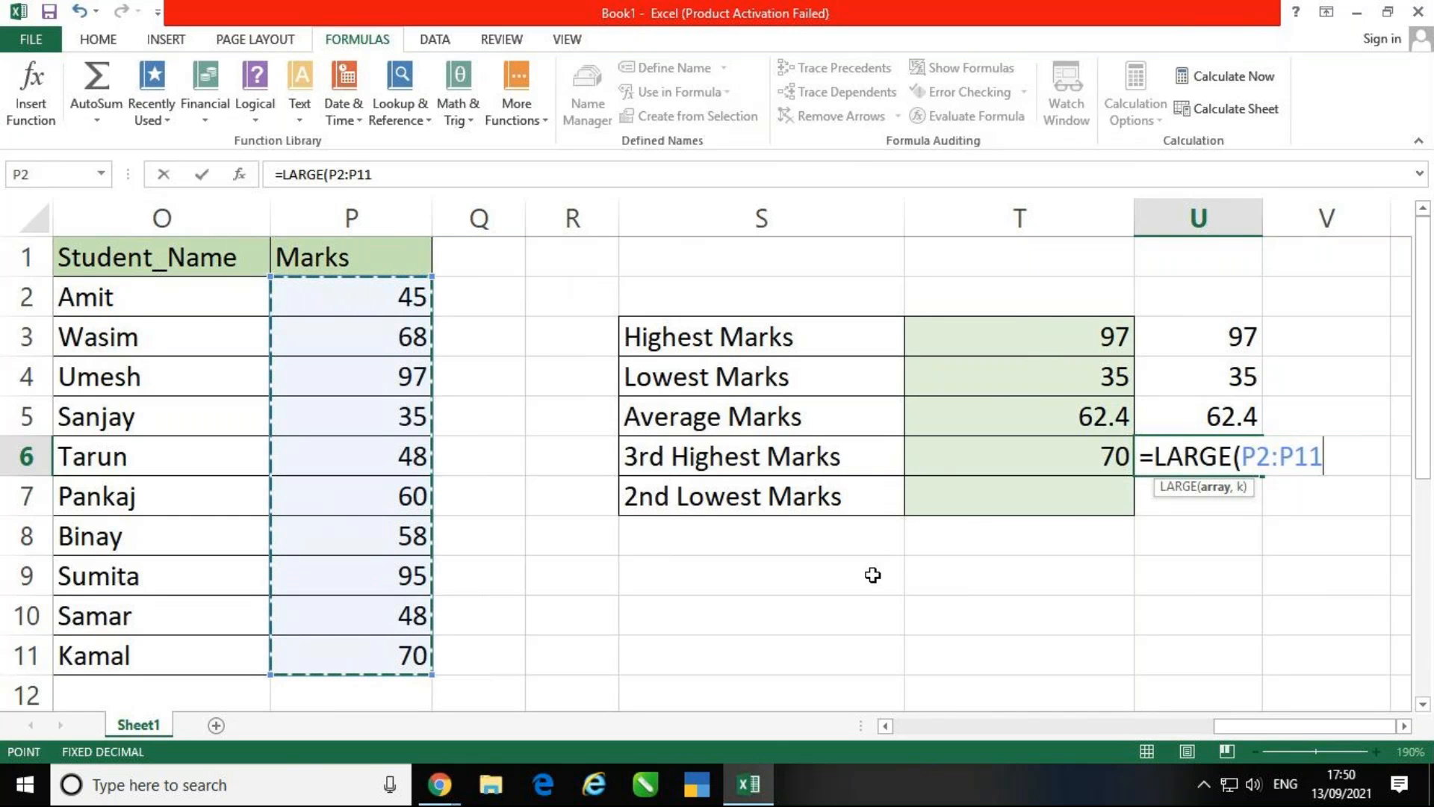
type(",")
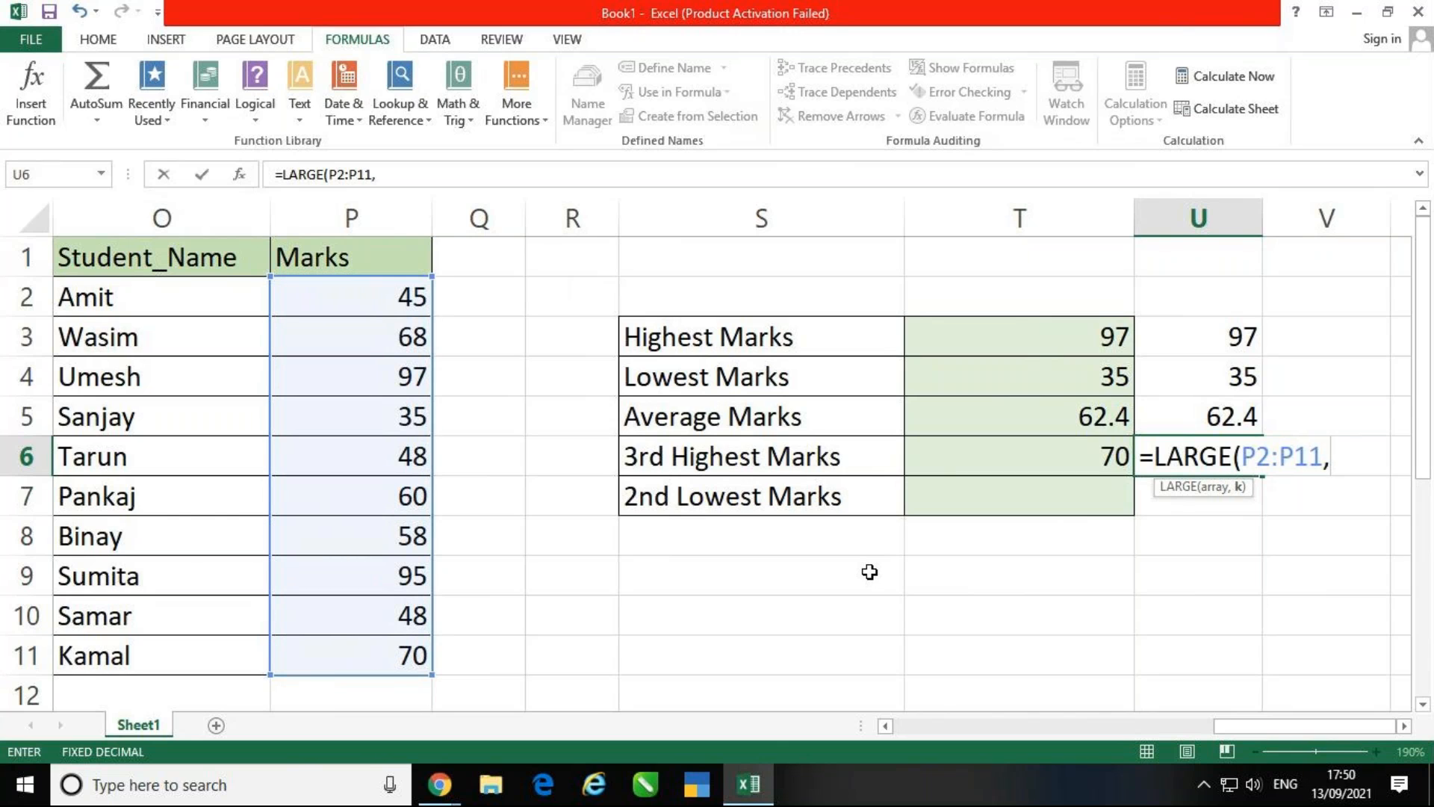
type("3)")
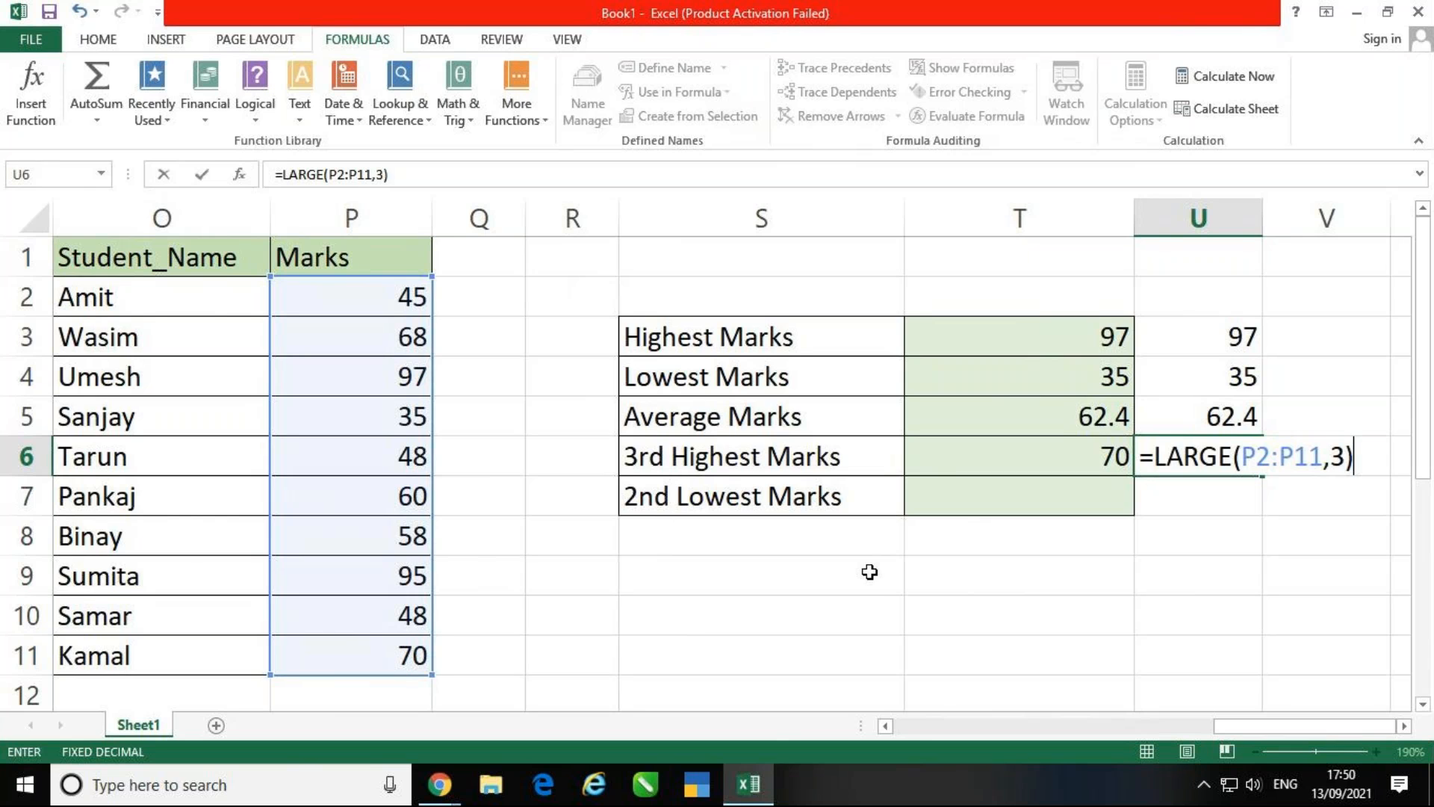
key("Return")
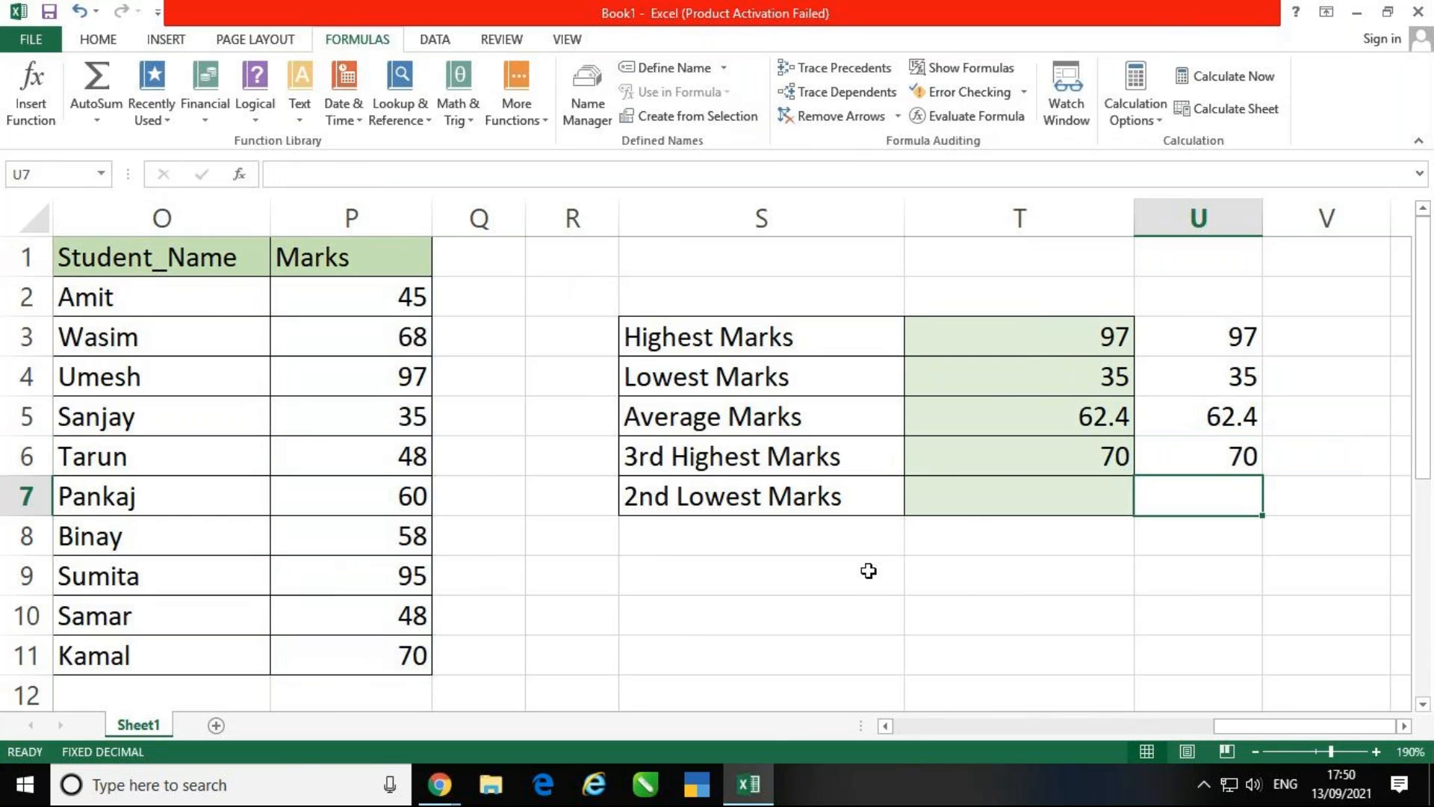
- Insert the statistical function SMALL in T7 for the 2nd Lowest Marks, with P2:P11 as Array
key("Left")
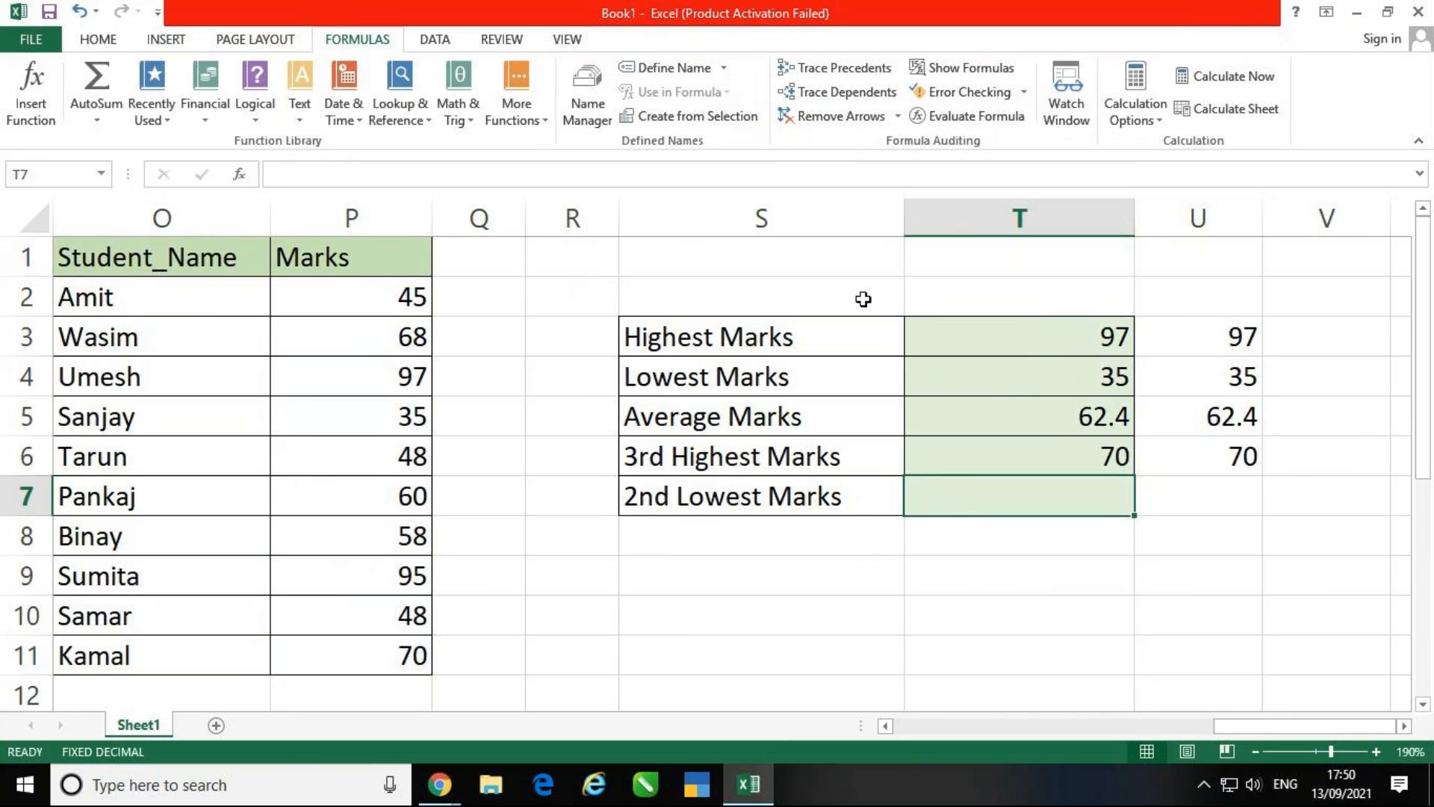
left_click(514, 124)
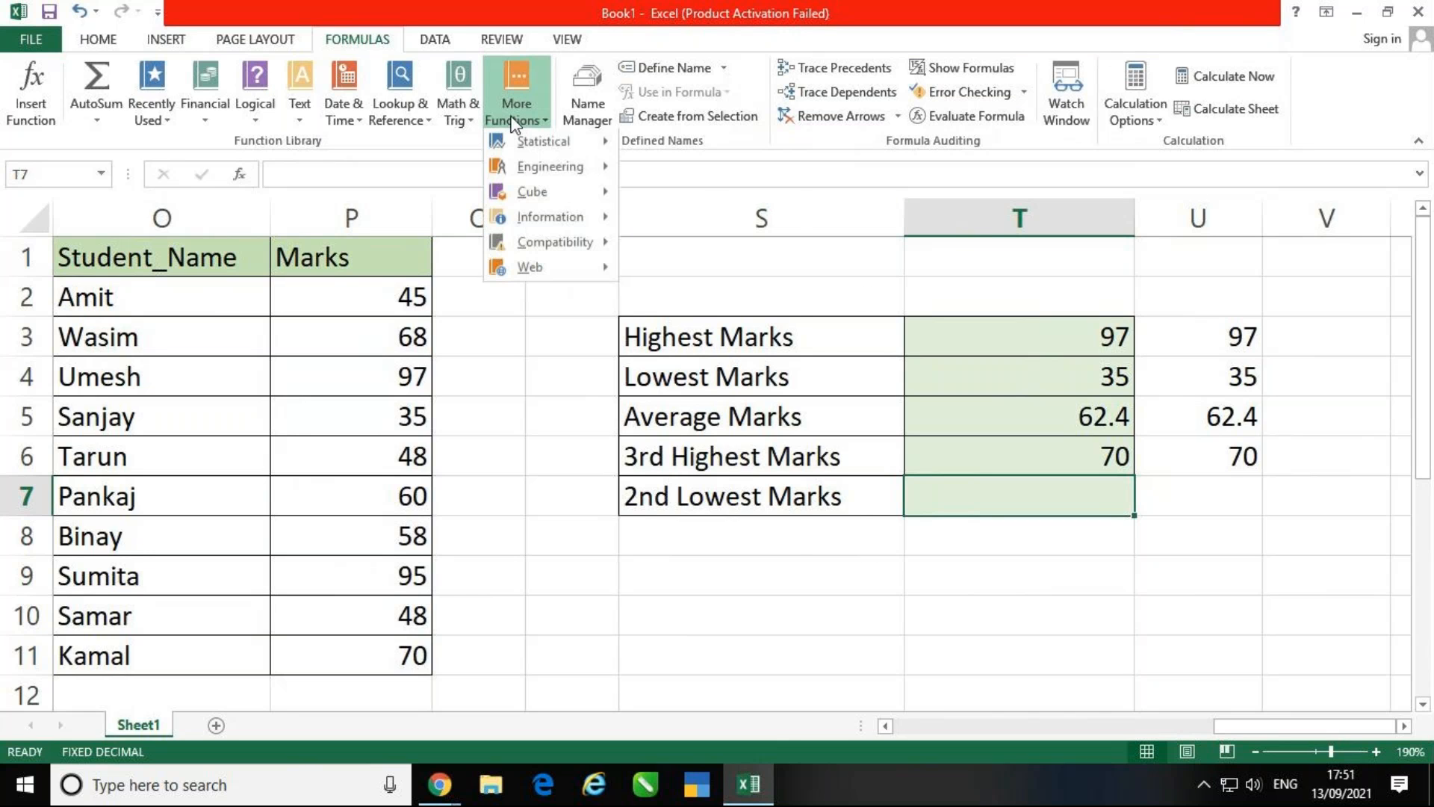
mouse_move(523, 145)
scroll(694, 290, "down", 7)
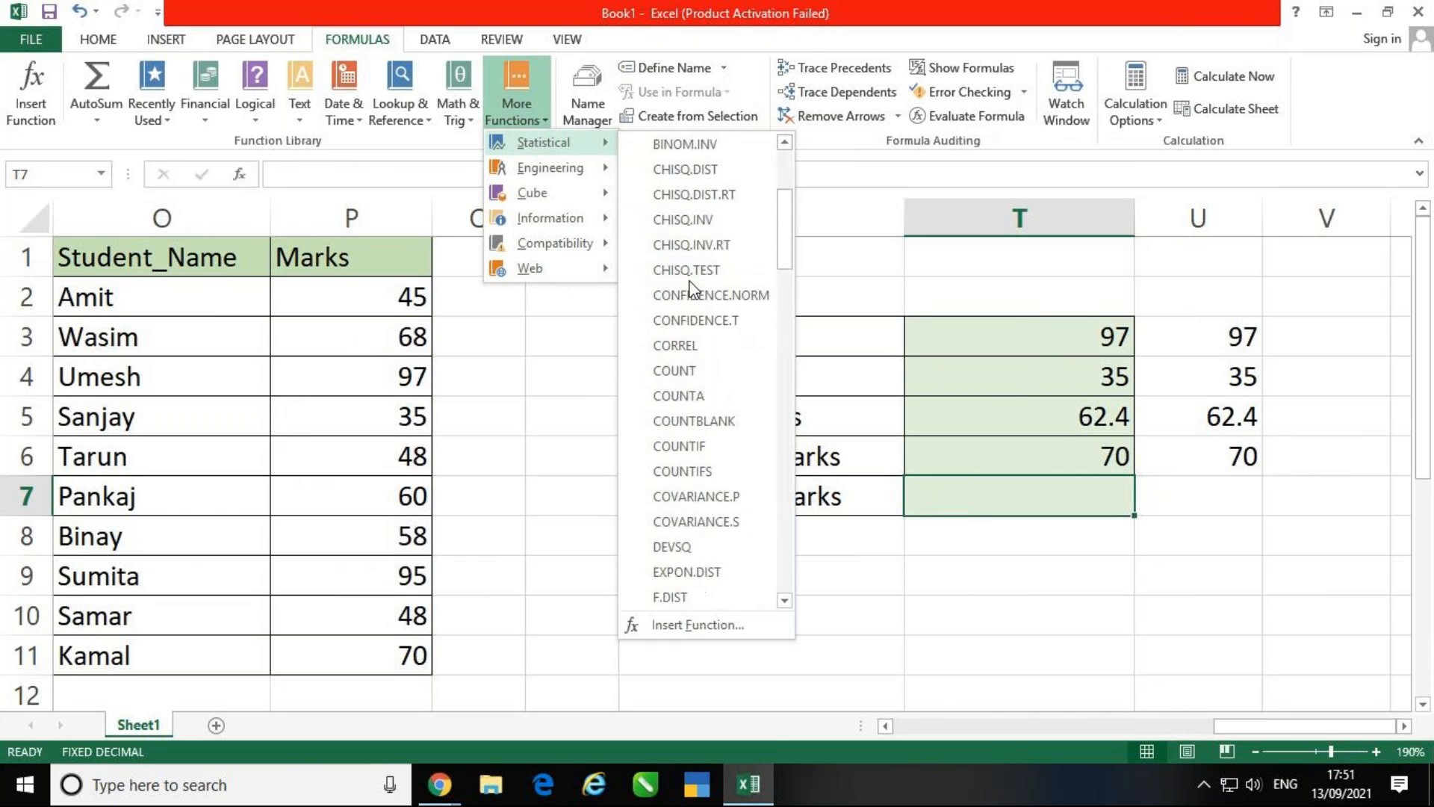
scroll(695, 290, "down", 13)
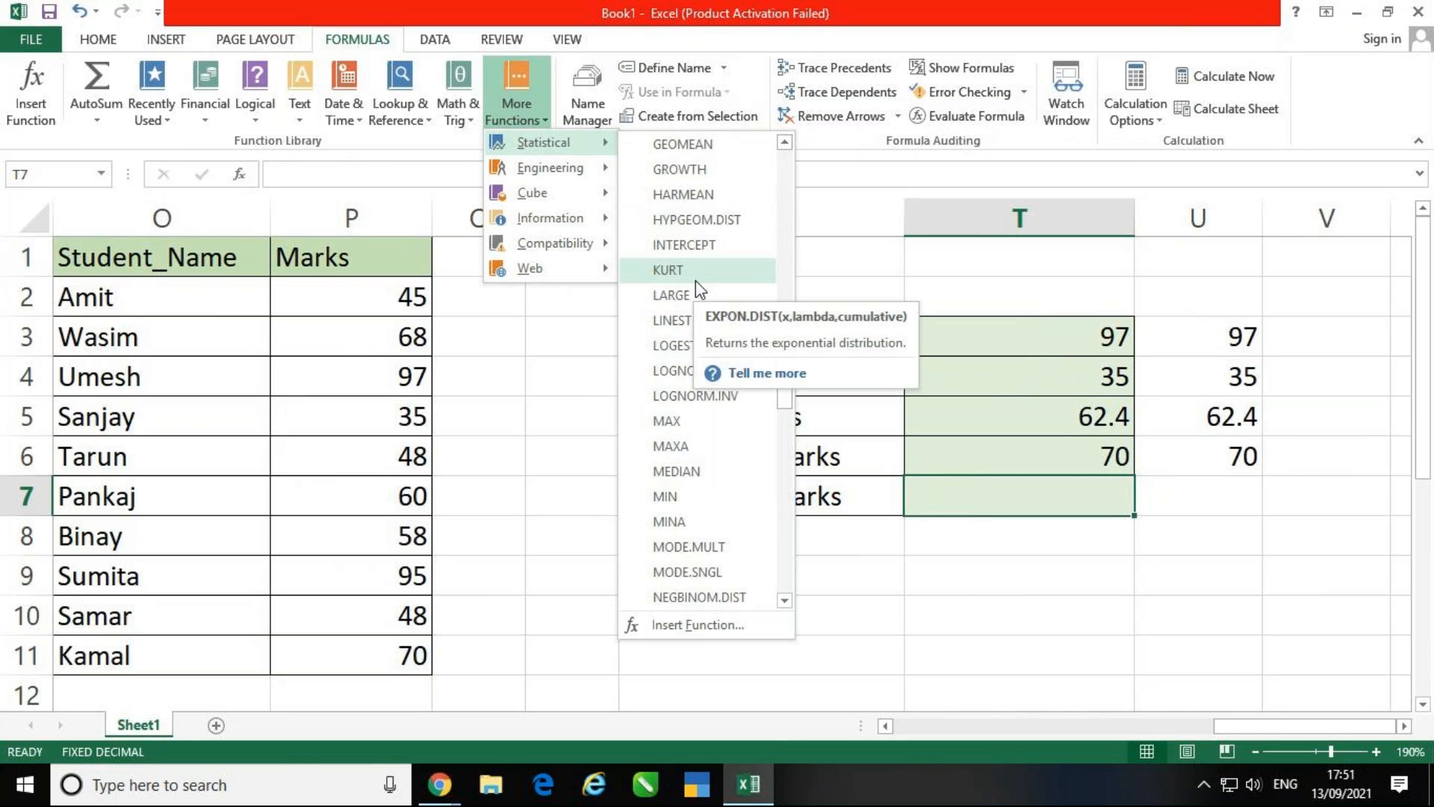
scroll(697, 281, "down", 3)
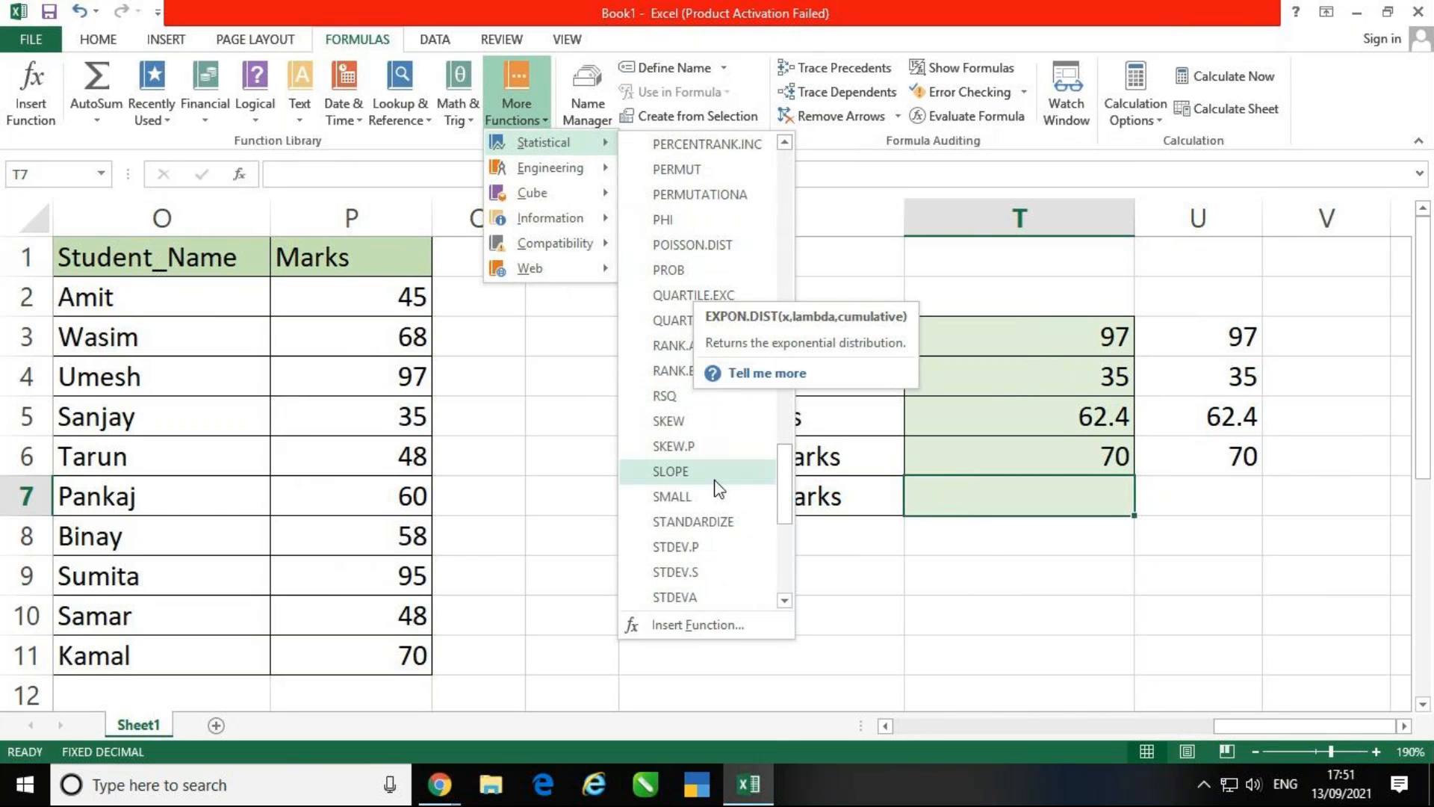
left_click(767, 502)
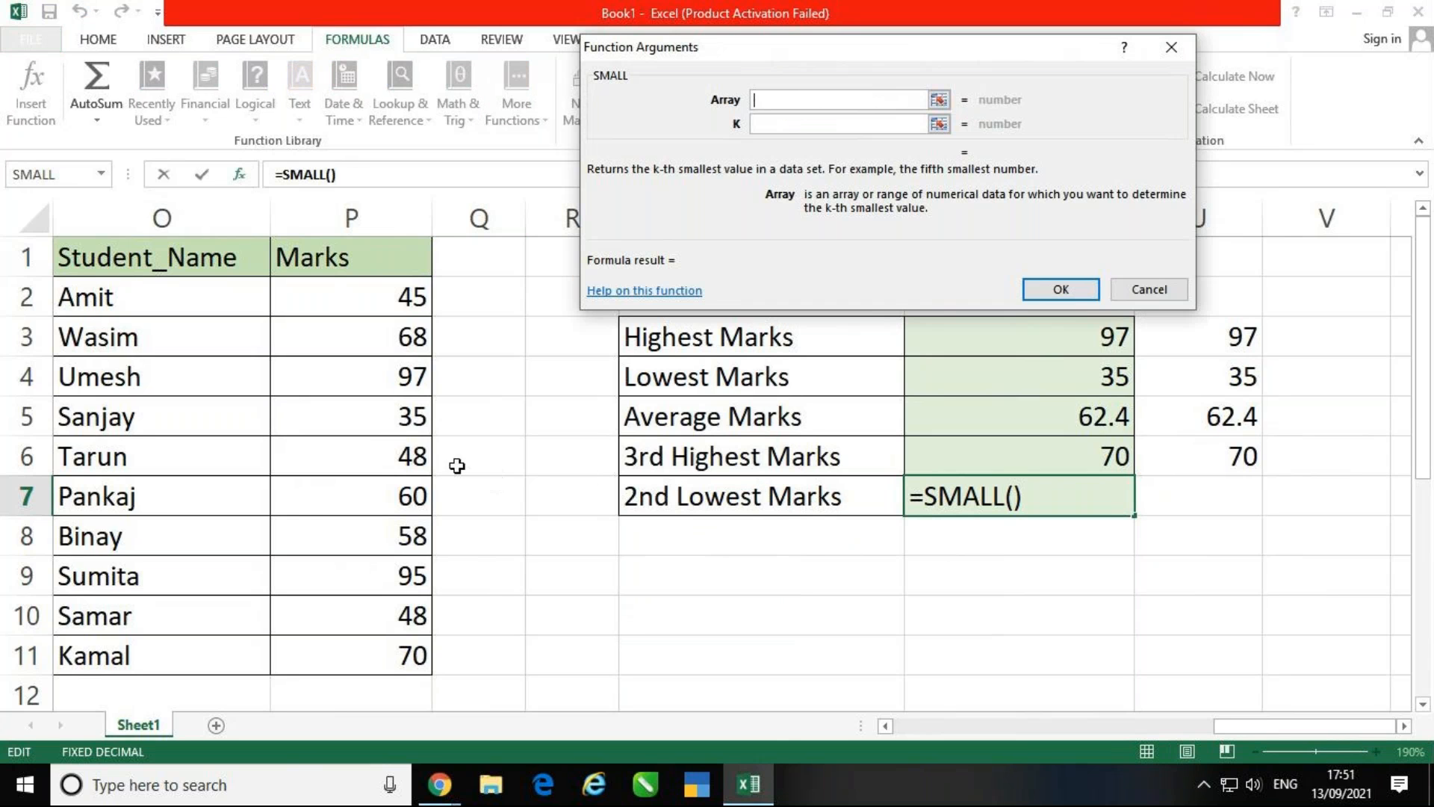
left_click_drag(352, 297, 357, 654)
left_click(787, 122)
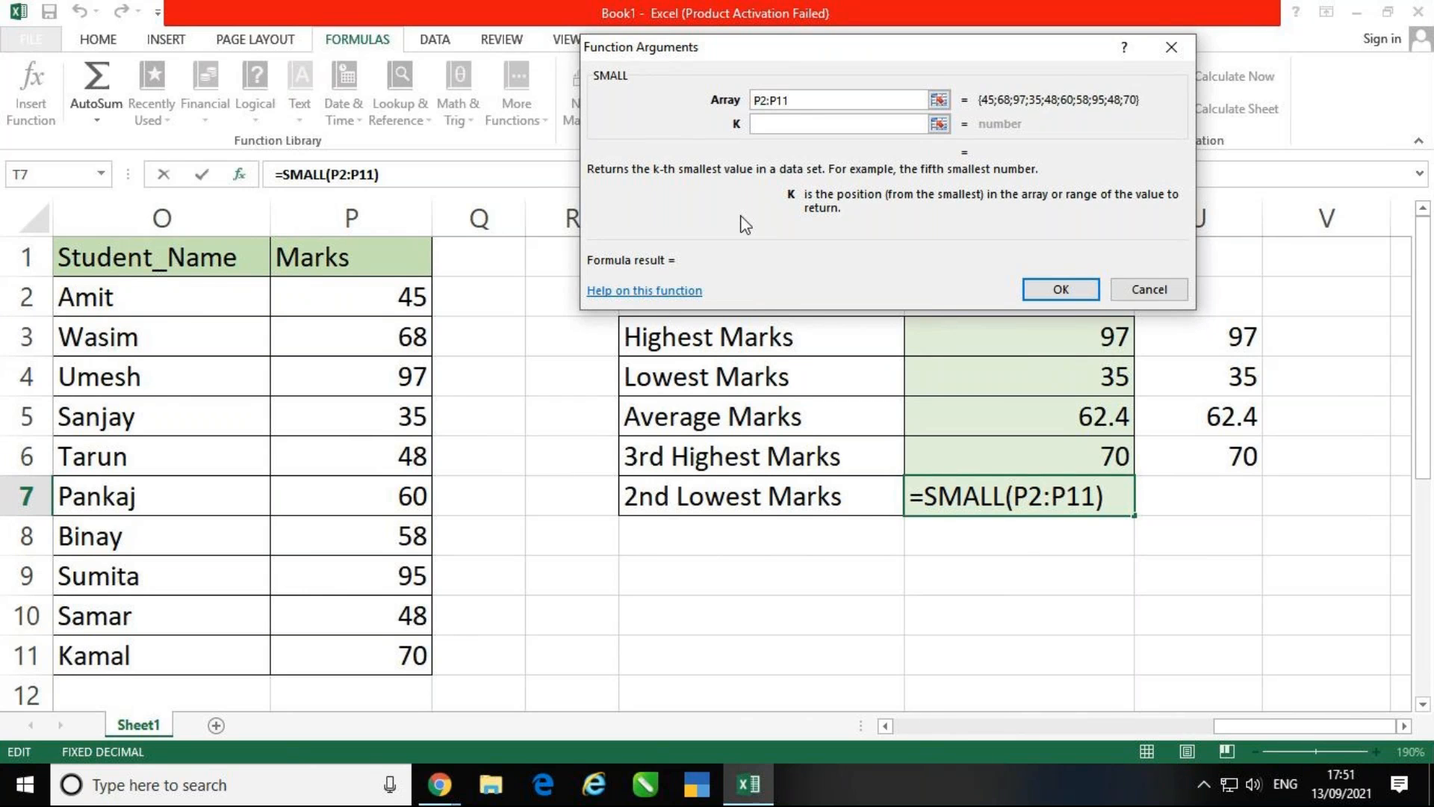
- Try 1, 2 and 3 as the K argument of SMALL to preview each result, clearing each value again
type("1")
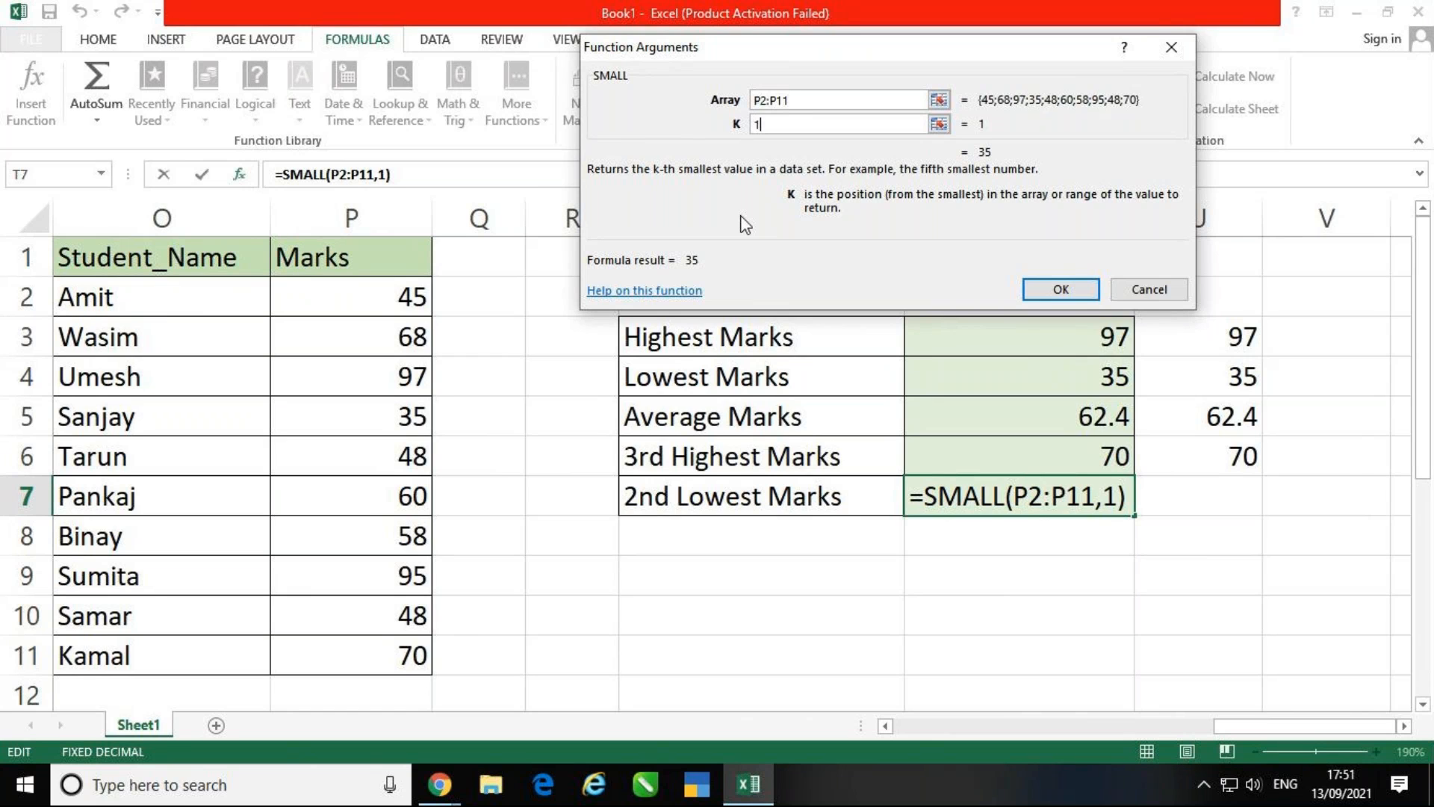
key("BackSpace")
type("2")
key("BackSpace")
type("3")
key("BackSpace")
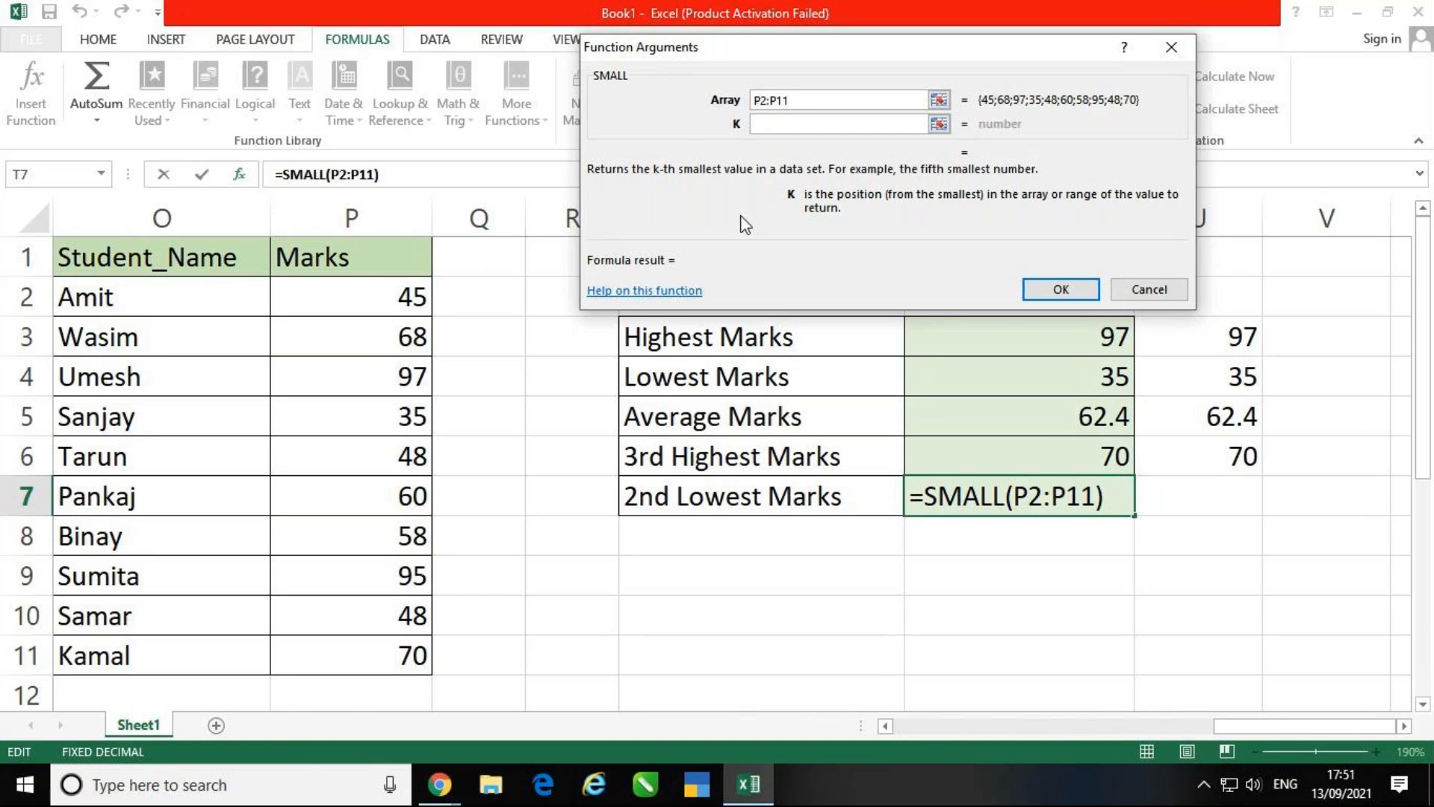
- Set the K argument of SMALL to 2 and accept the function in T7
type("2")
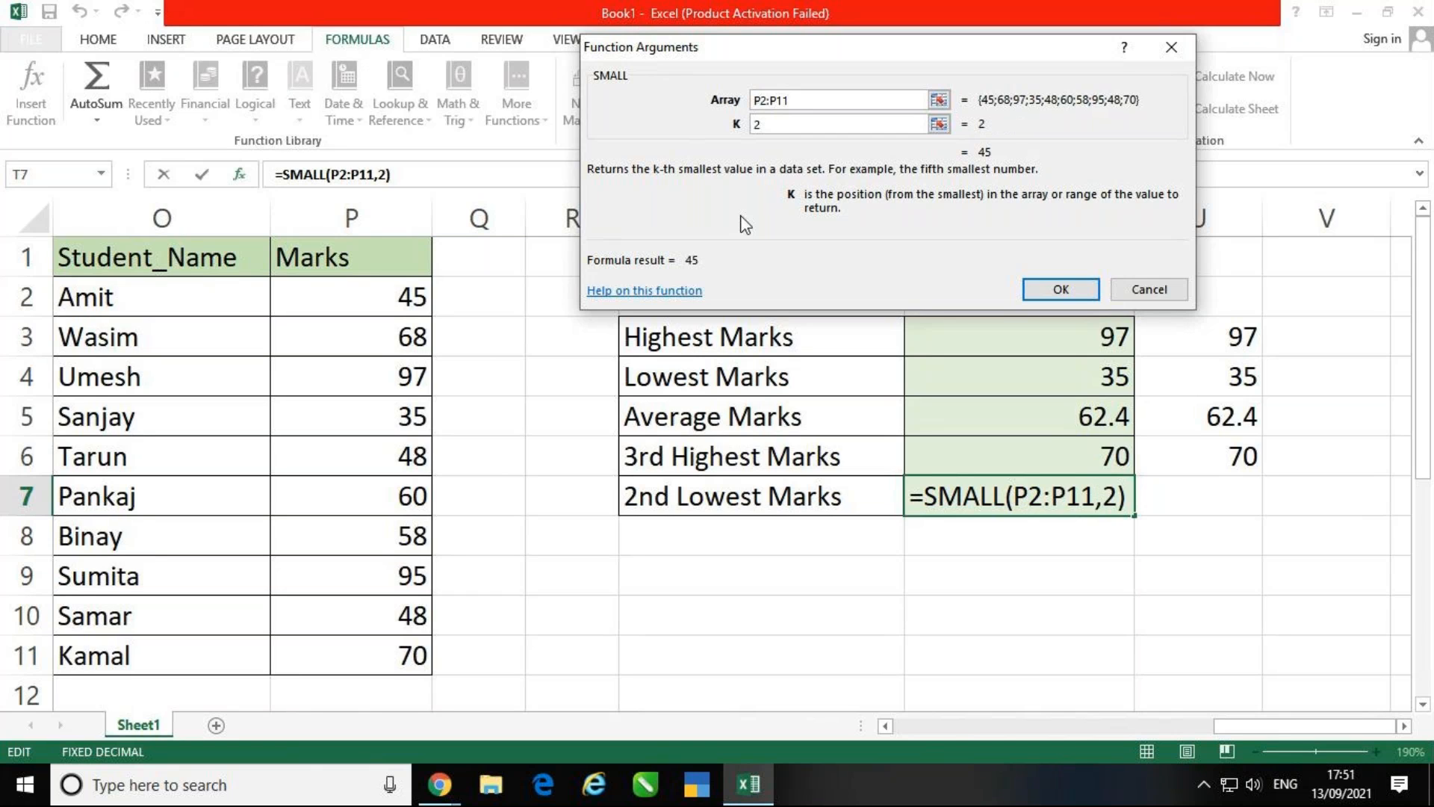
left_click(1061, 290)
left_click(1076, 607)
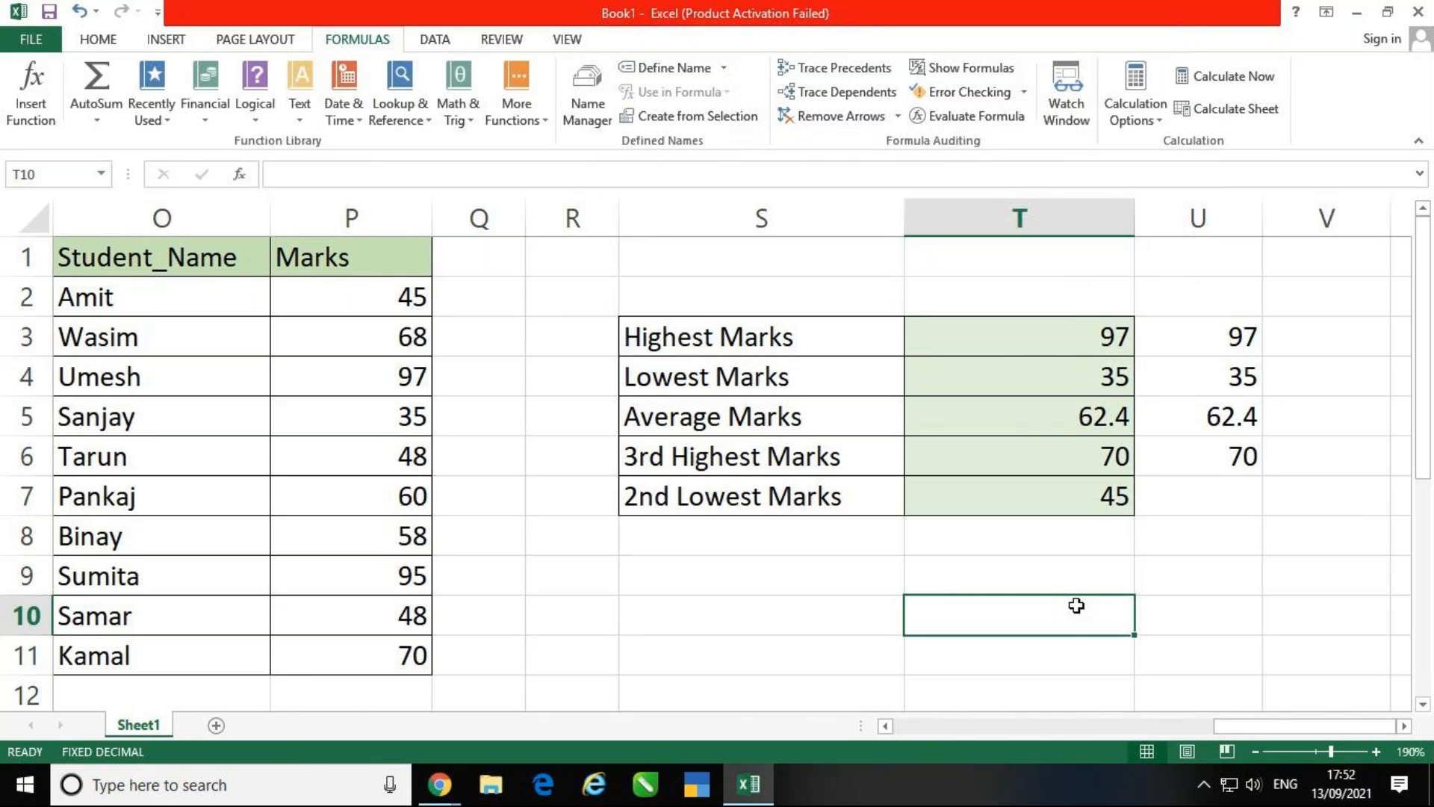
key("Left")
key("Left")
key("Left")
key("Left")
key("Left")
key("Left")
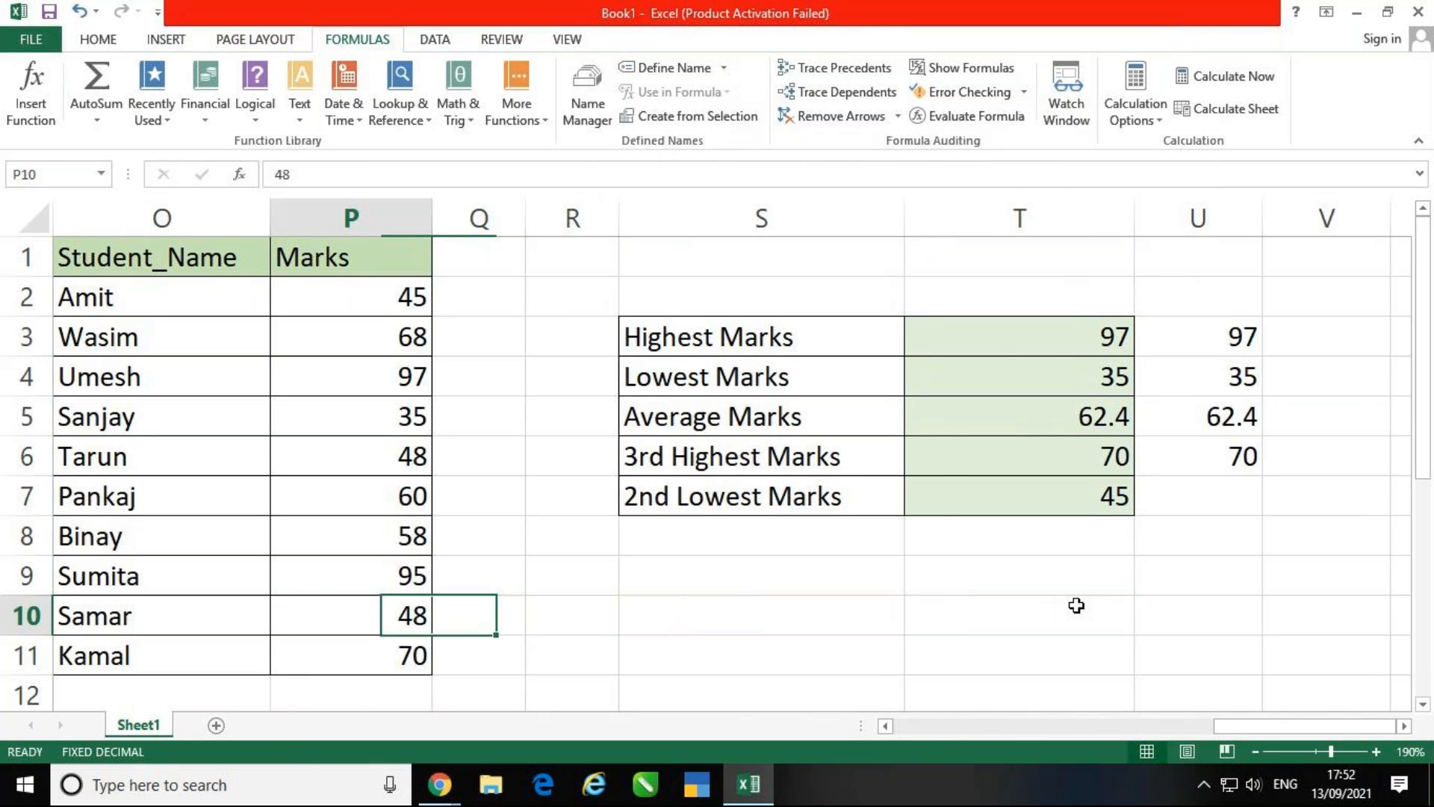
key("Down")
key("Down")
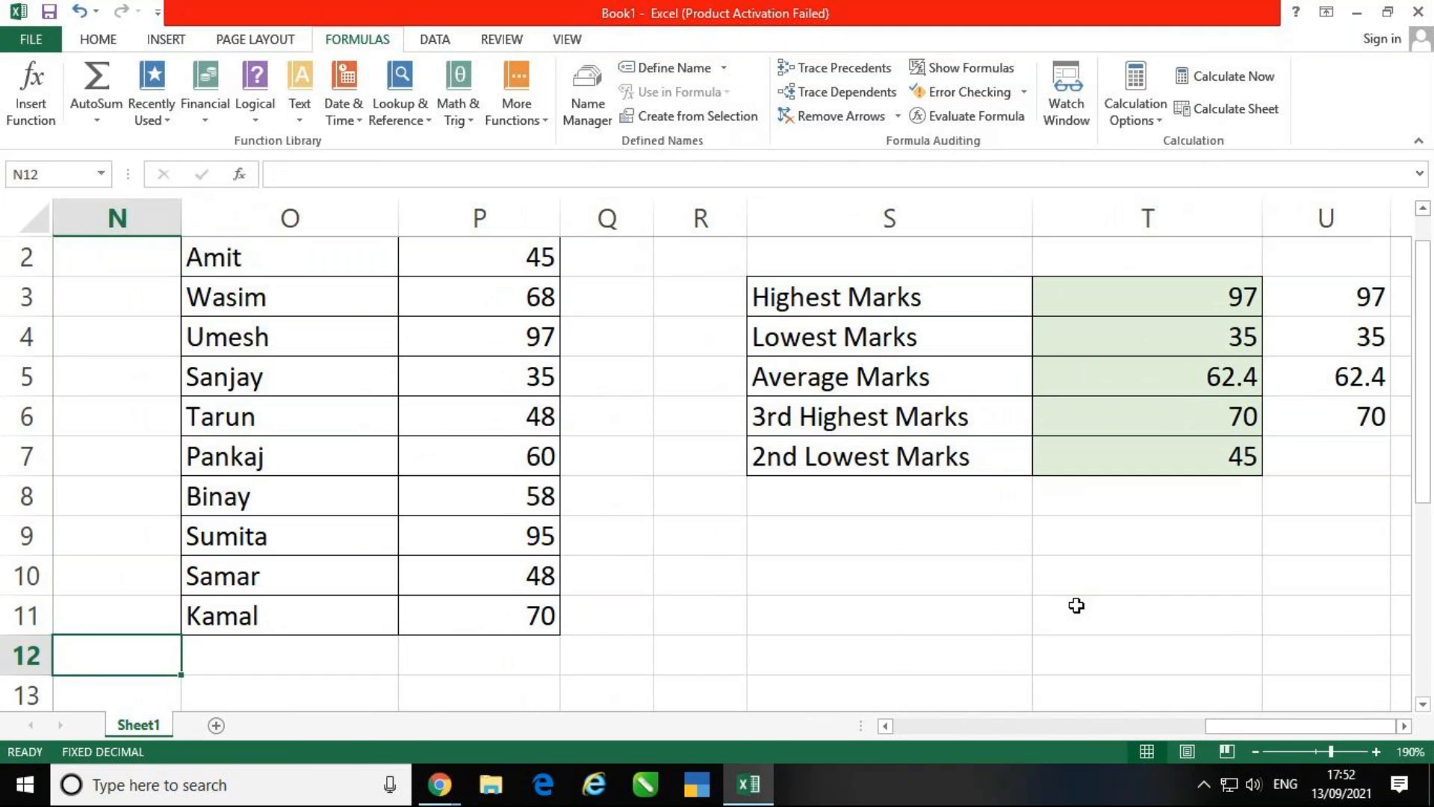
key("Up")
key("ctrl+Up")
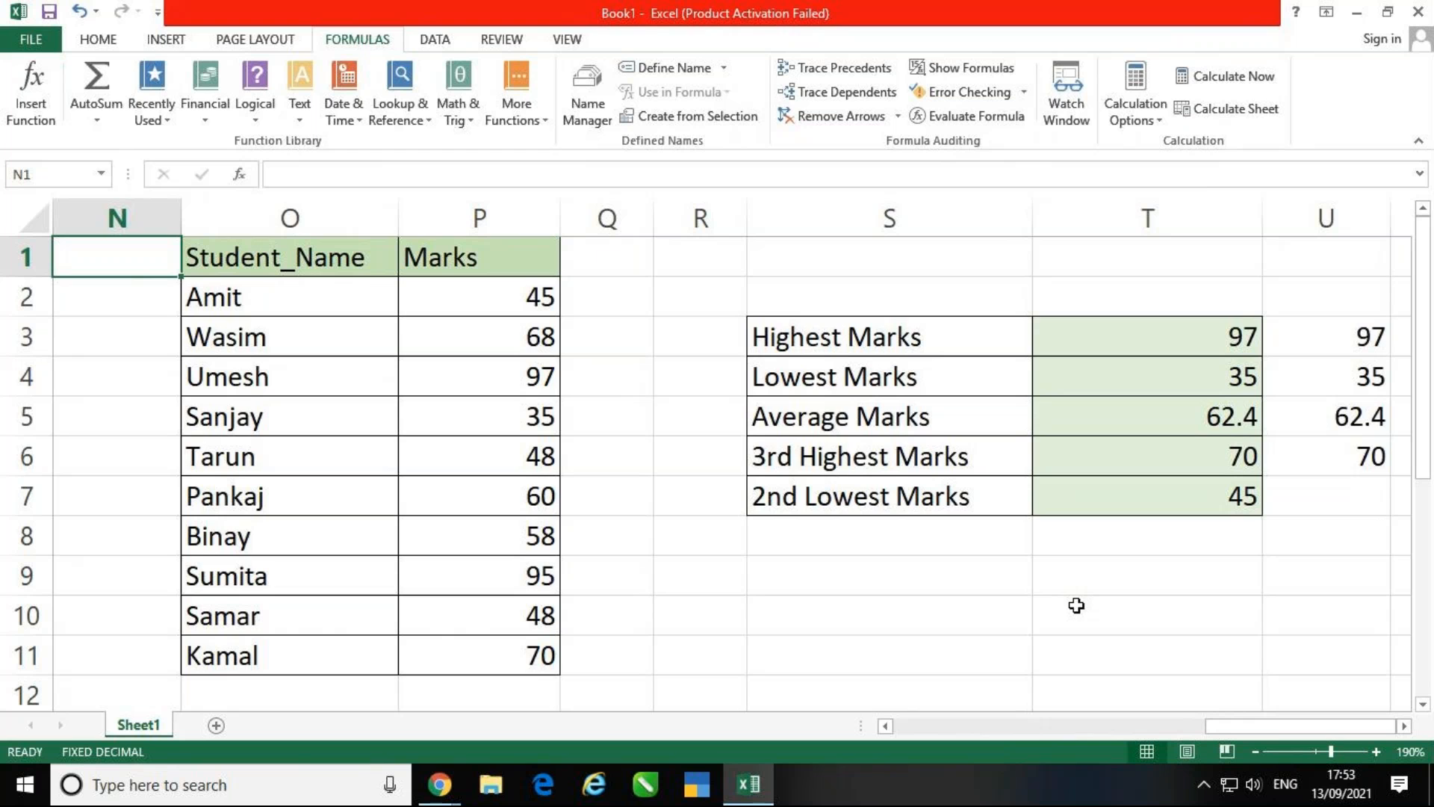
left_click(852, 640)
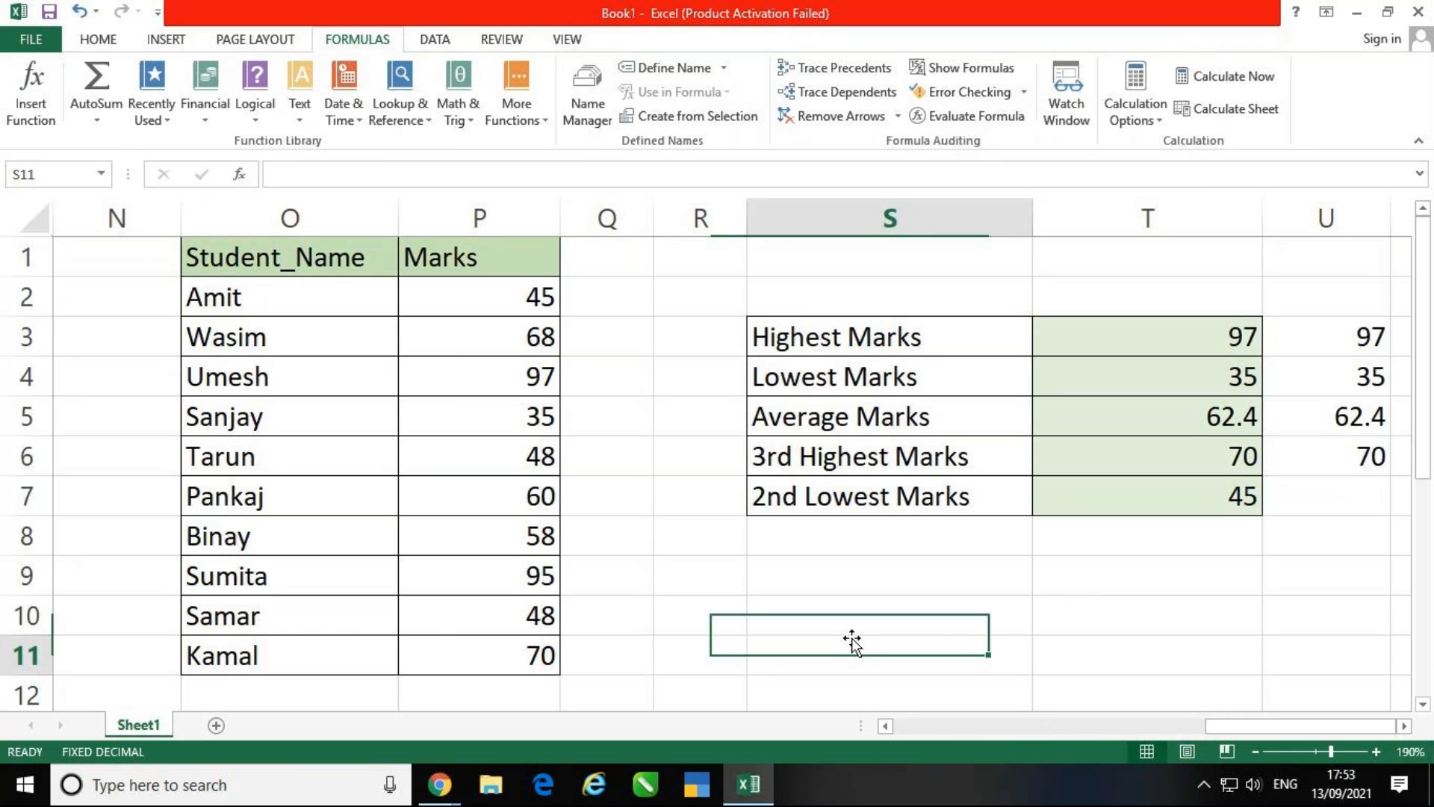
- Examine the student names and the marks range P2:P11 alongside the neighbouring tables
left_click(317, 259)
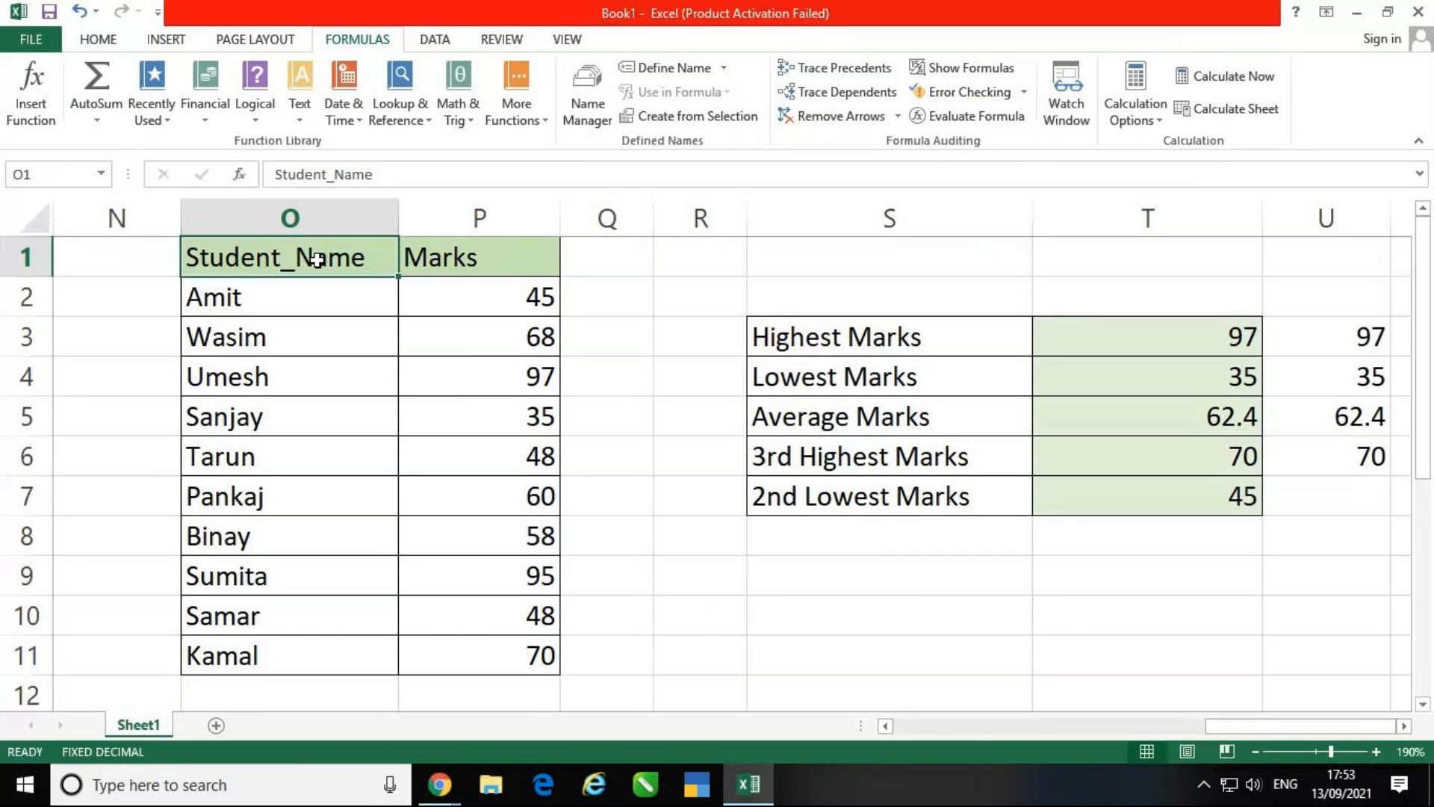
key("ctrl+shift+Down")
key("ctrl+shift+Left")
key("ctrl+shift+Left")
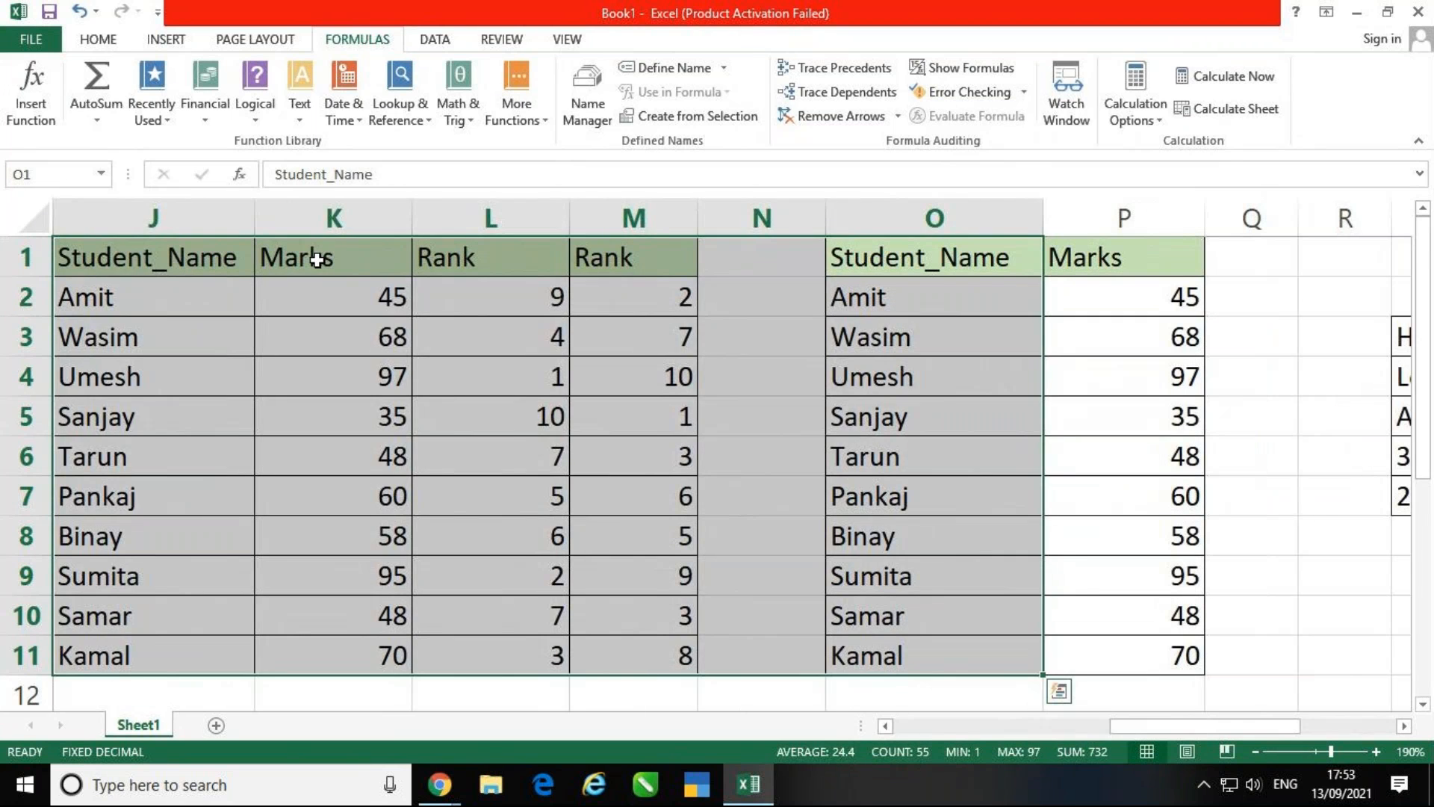
key("Down")
key("Up")
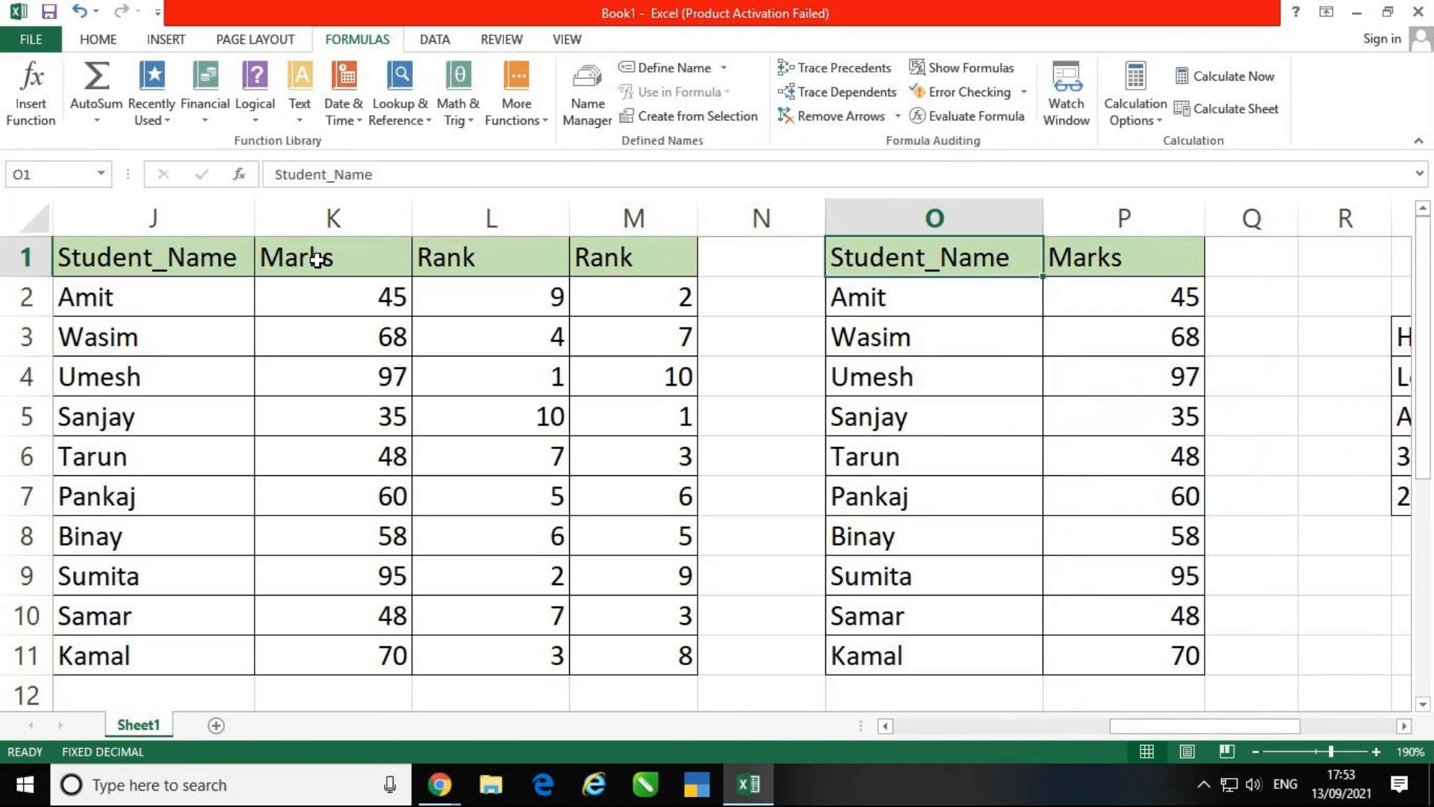
key("ctrl+shift+Down")
key("Right")
key("Down")
key("ctrl+shift+Down")
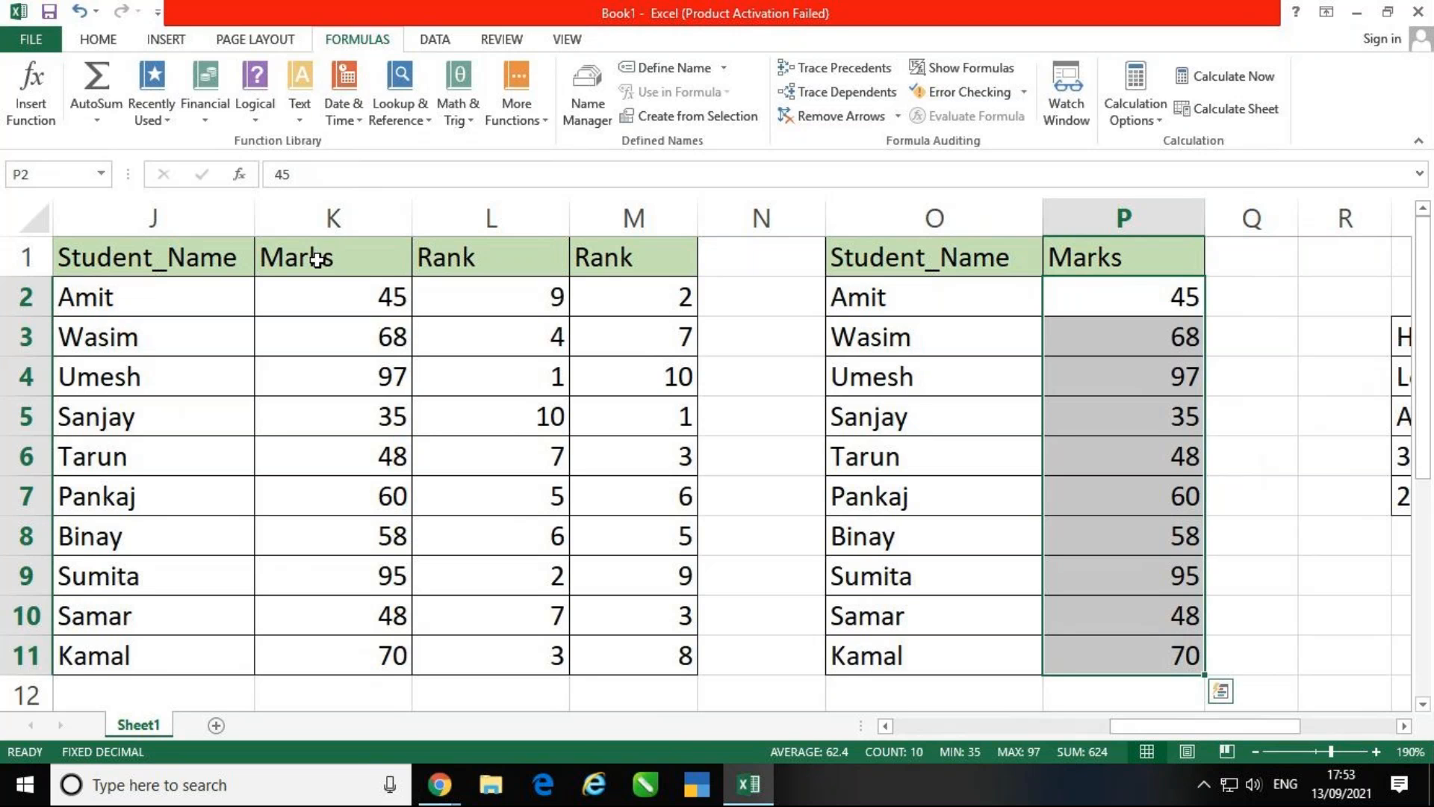
key("Up")
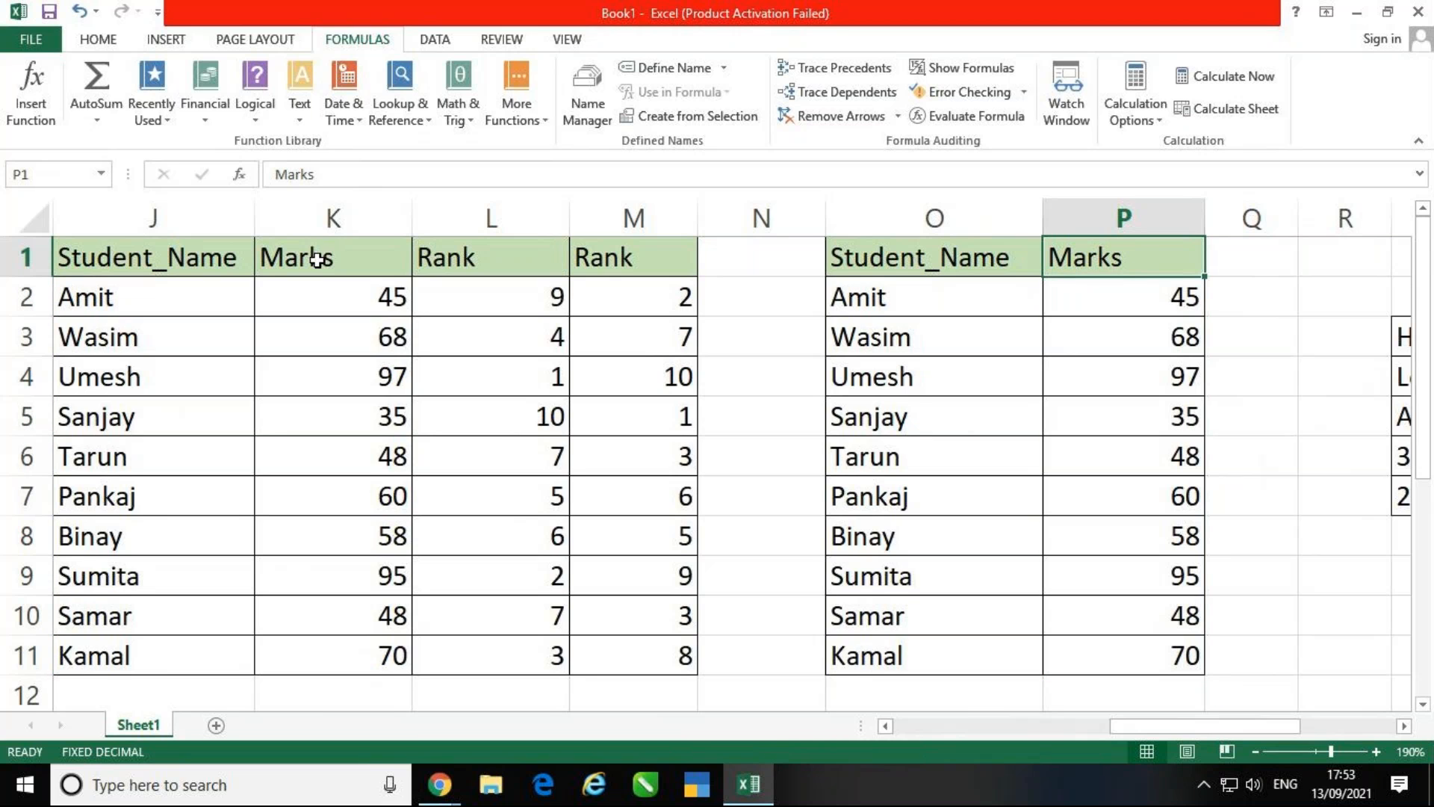
left_click(1137, 207)
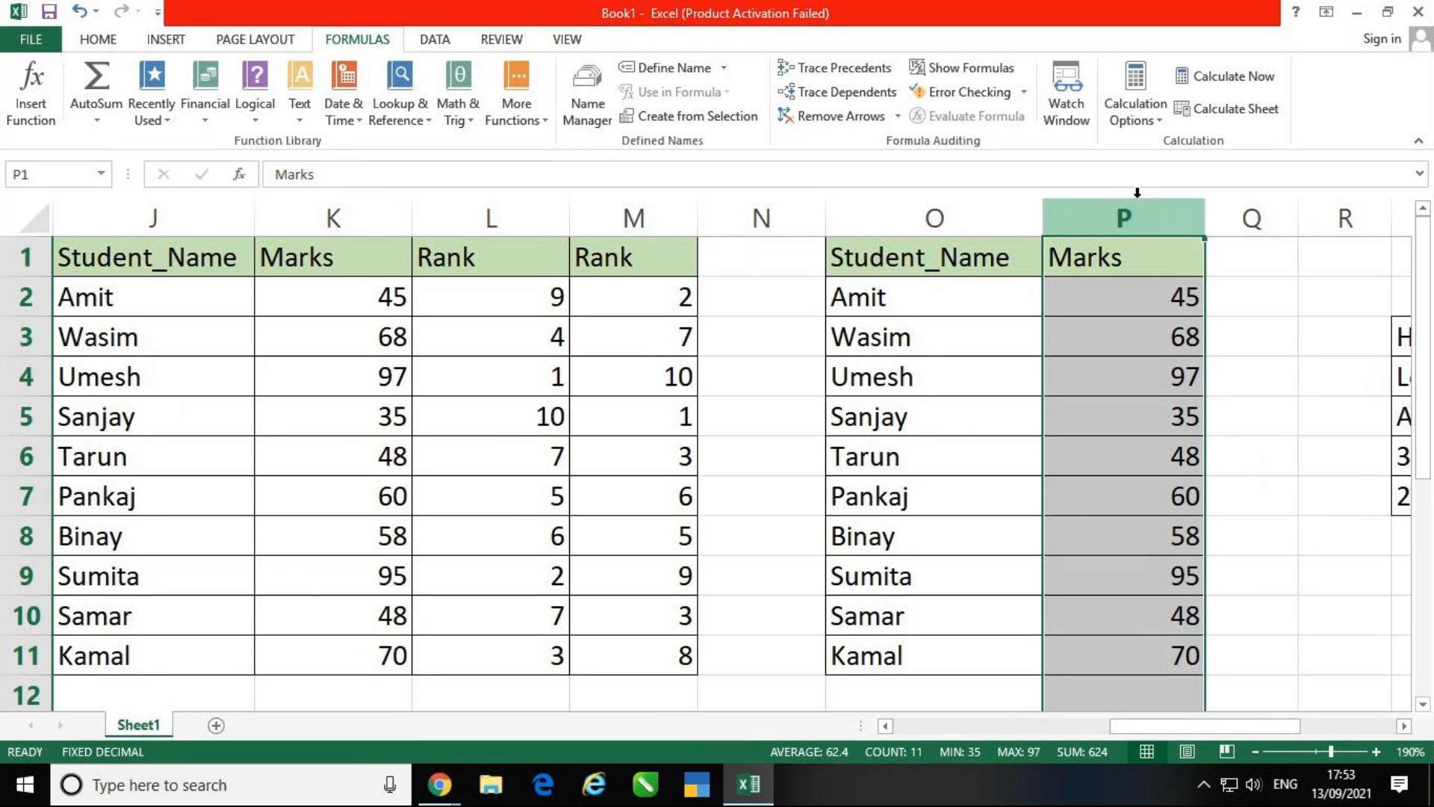
left_click(1288, 448)
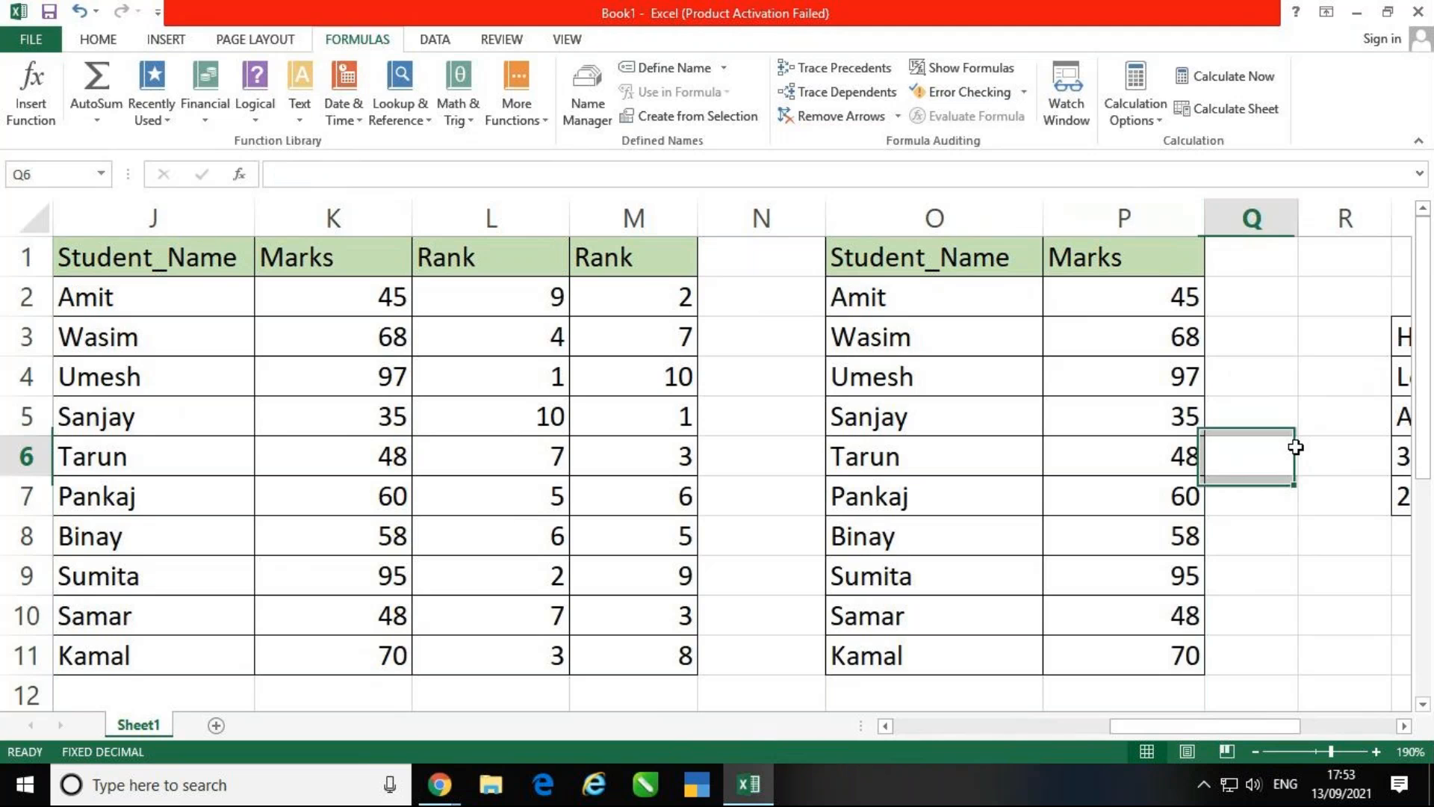
left_click_drag(1136, 311, 1172, 656)
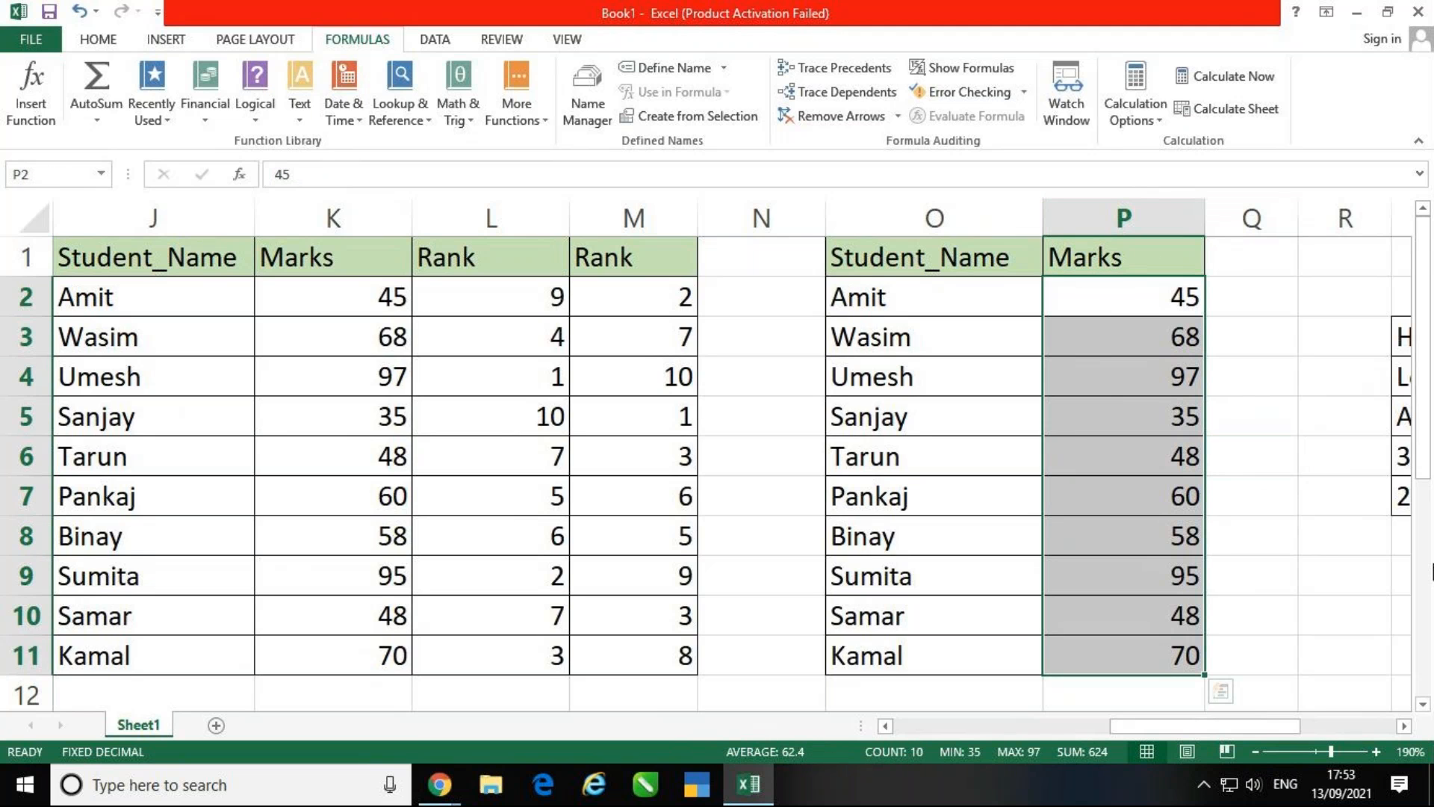
left_click(1361, 586)
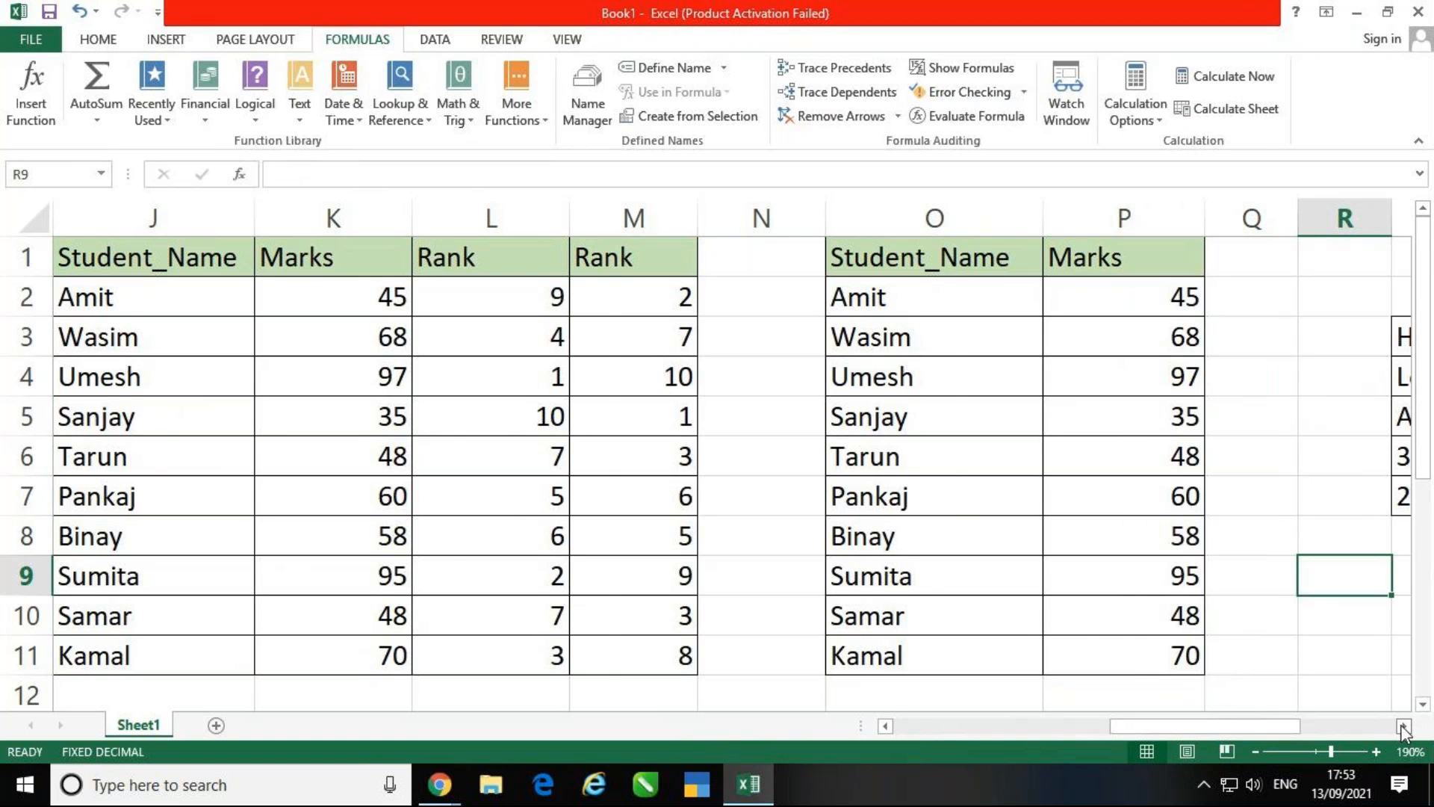
- Compare the Rank values in L1:L11 with the marks in column K, checking rows 4 and 9
mouse_move(1298, 728)
left_mouse_down()
mouse_move(961, 759)
mouse_move(1300, 737)
left_mouse_up()
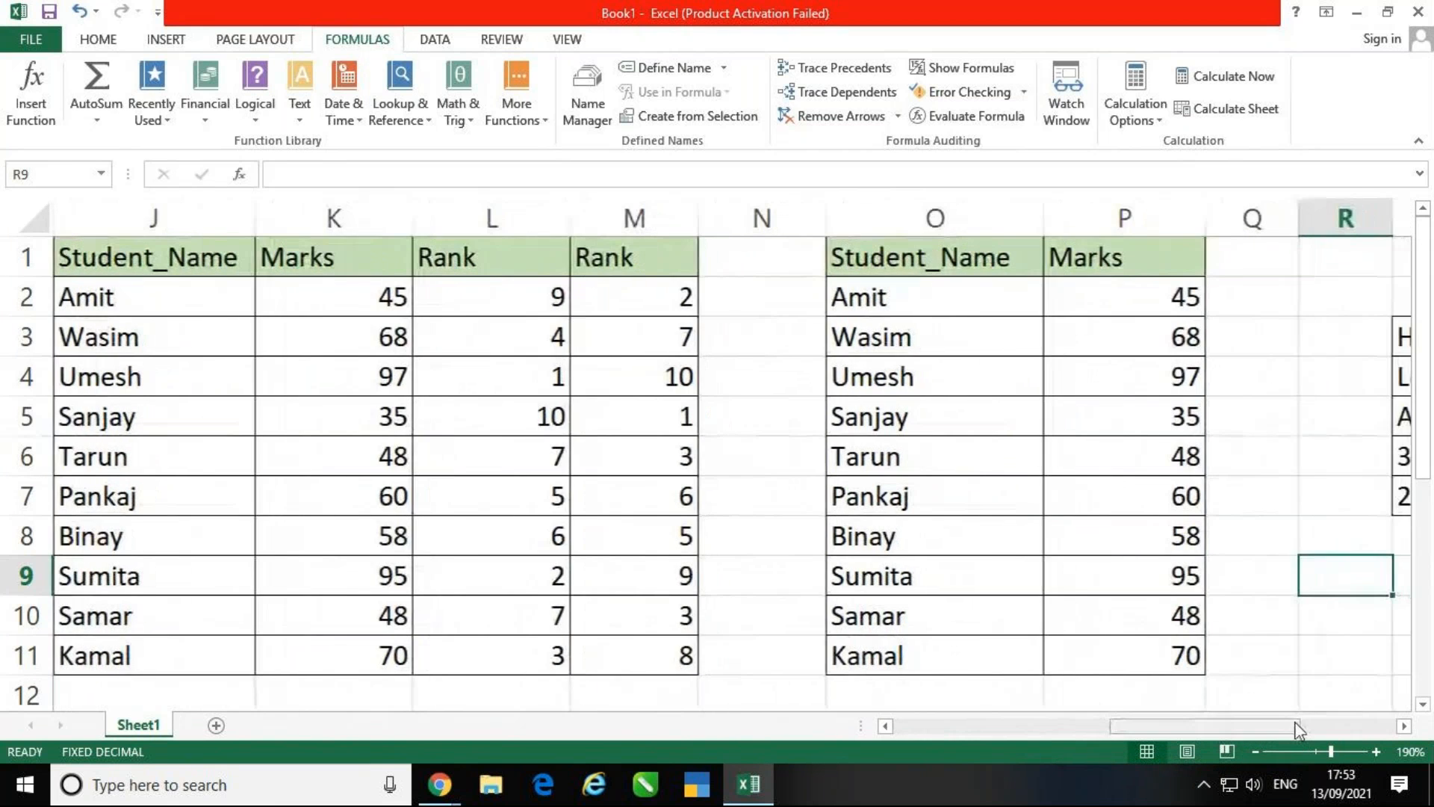
left_click(885, 725)
left_click(834, 504)
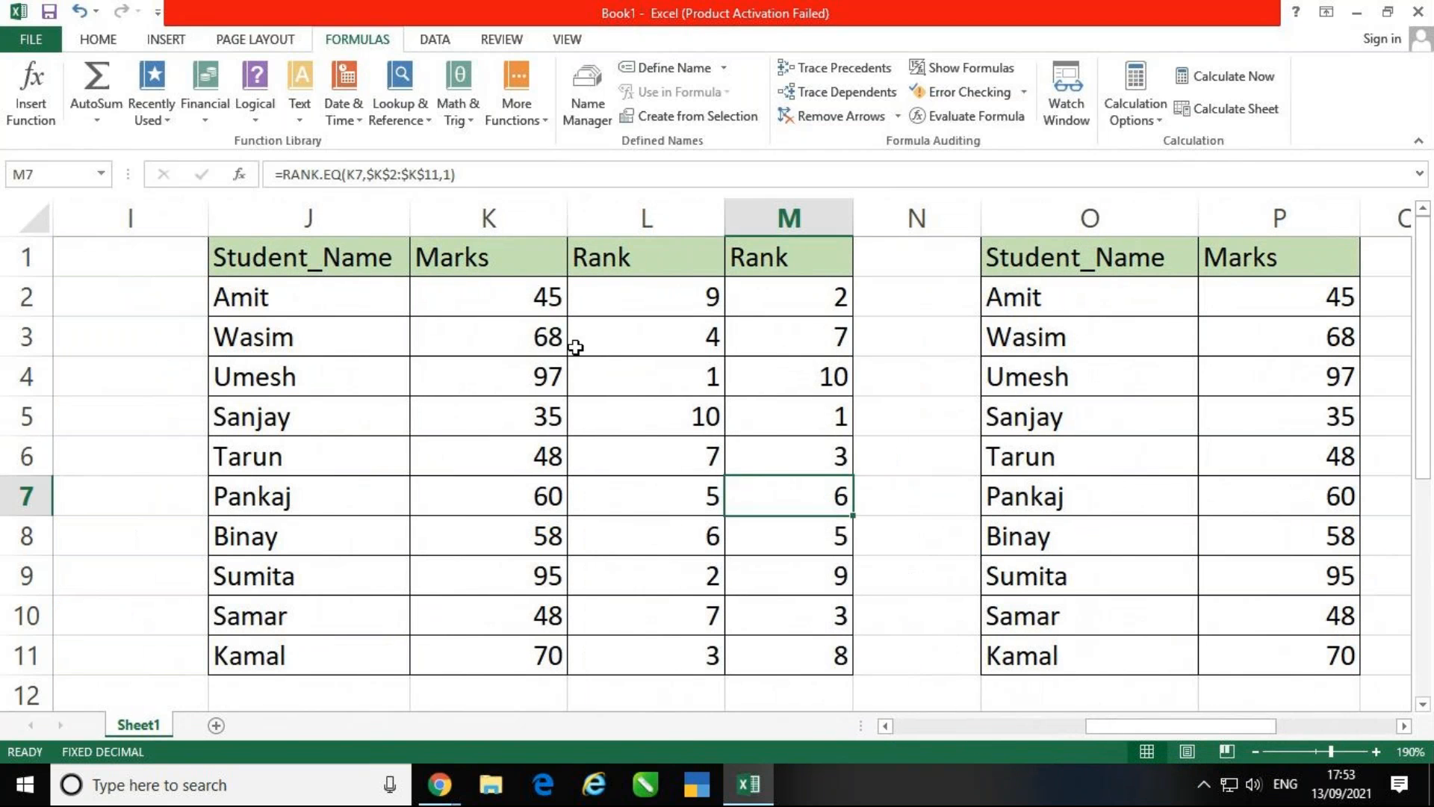
left_click_drag(621, 266, 650, 653)
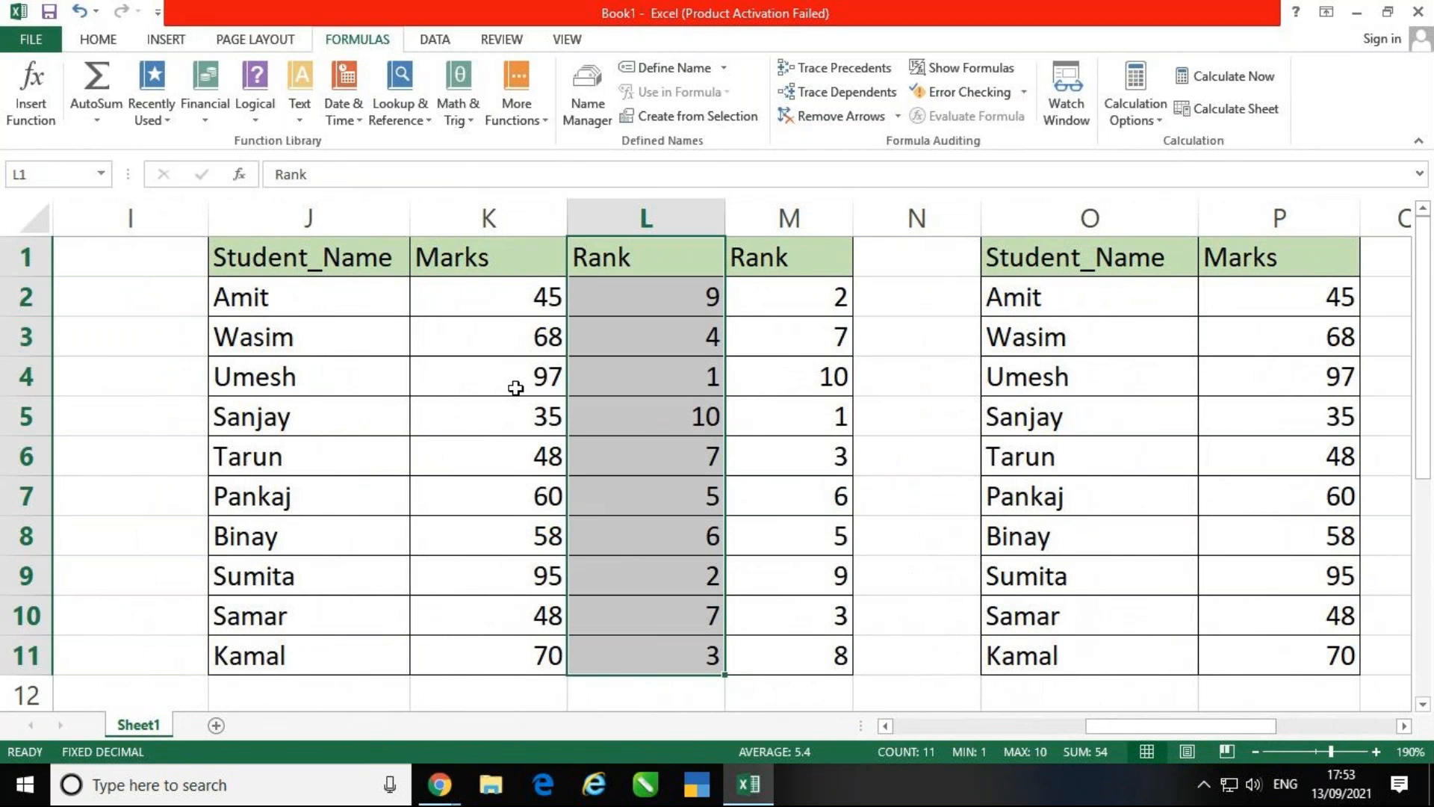
left_click(515, 387)
left_click_drag(515, 387, 663, 381)
left_click_drag(536, 578, 653, 580)
- Change the mark in K11 to 95 so it ties with the mark in K9
left_click(539, 650)
mouse_move(539, 650)
left_mouse_down()
mouse_move(578, 658)
mouse_move(554, 656)
left_mouse_up()
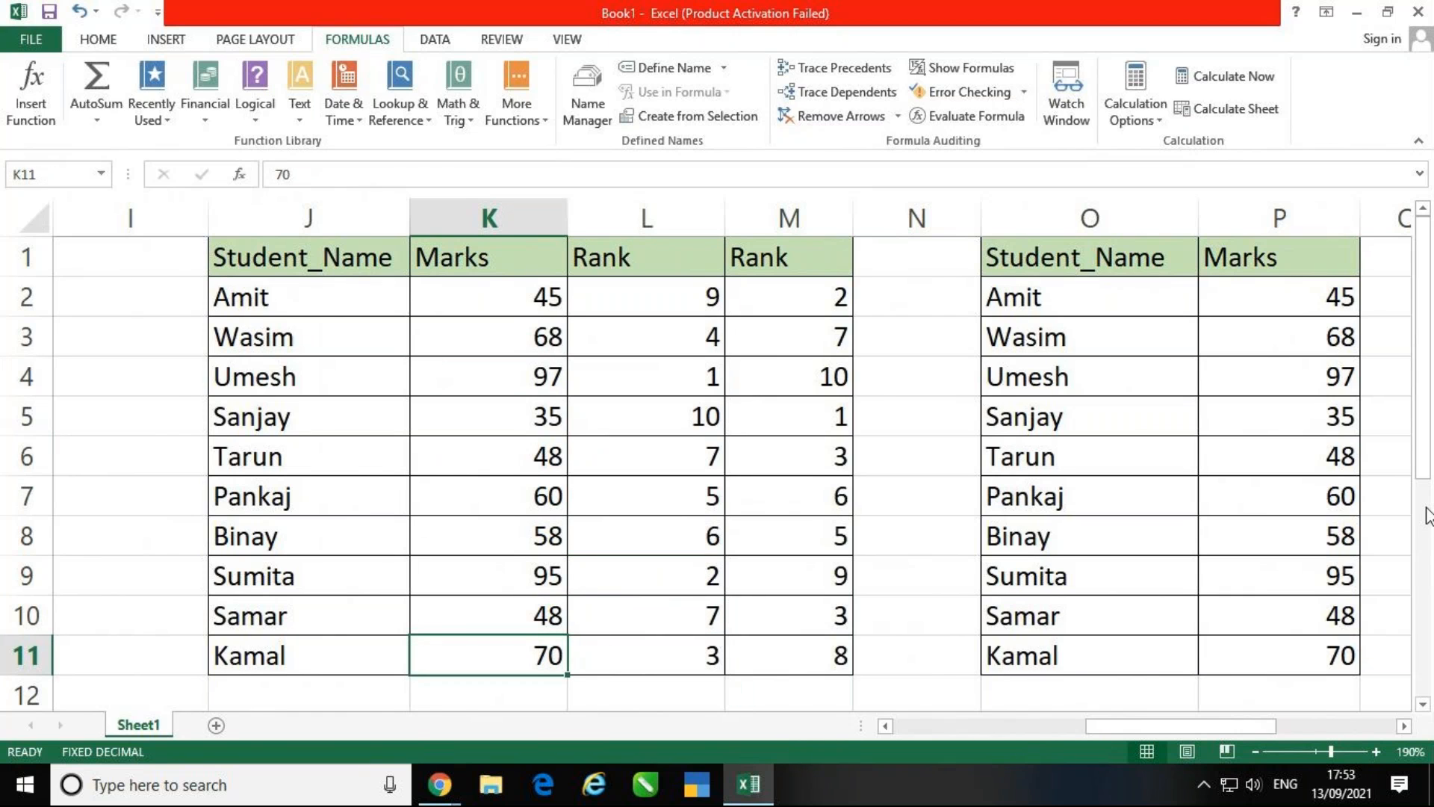
type("95")
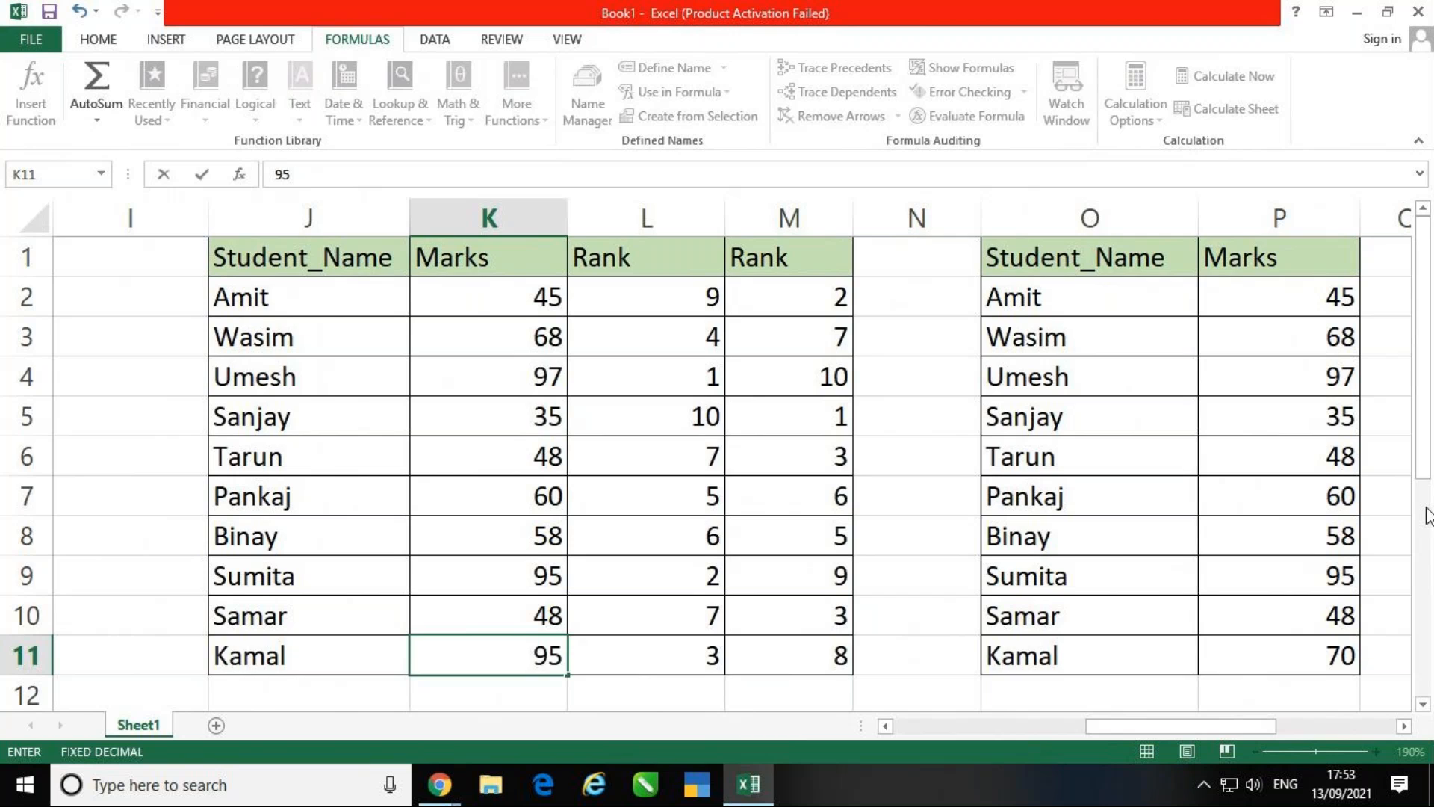
key("Return")
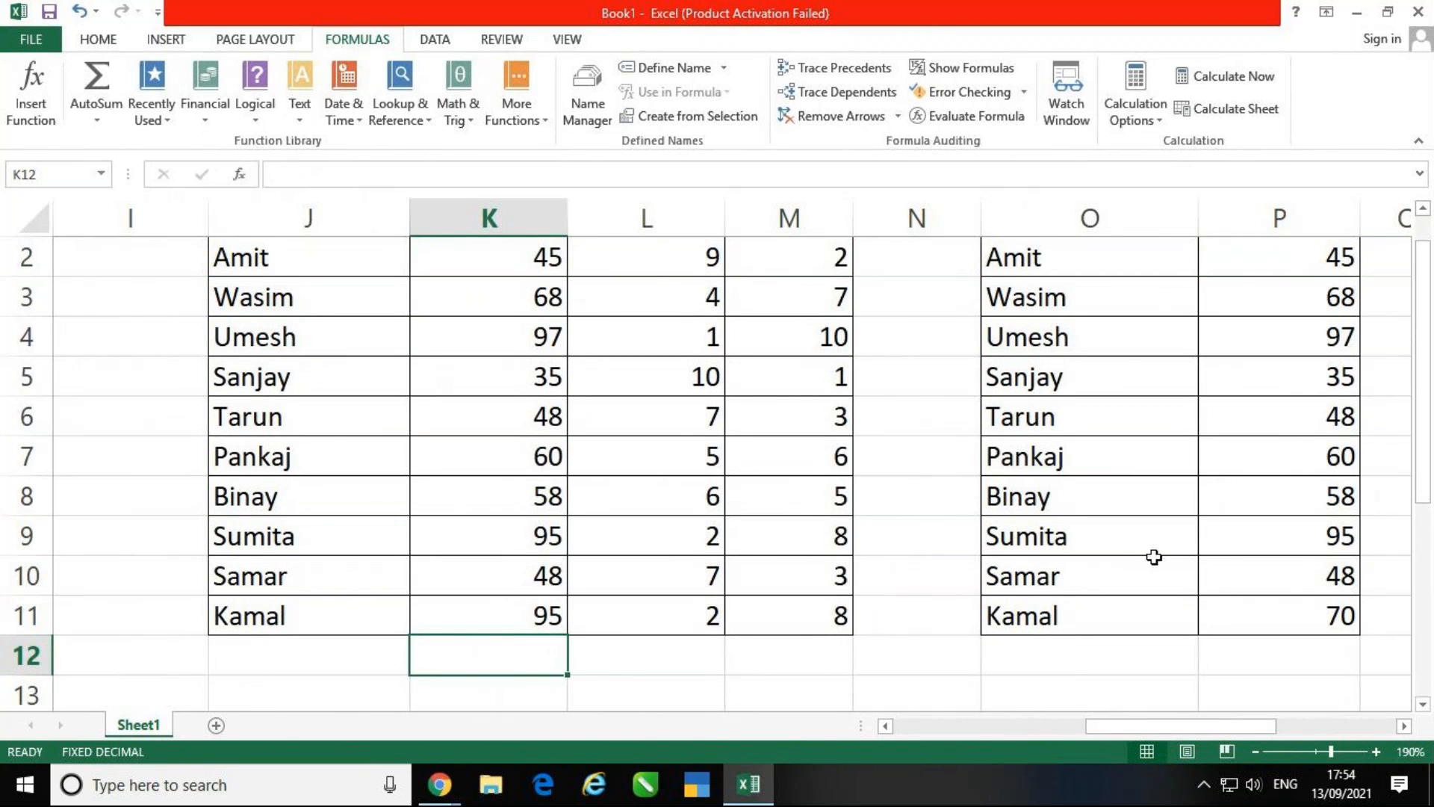
scroll(1152, 553, "up", 1)
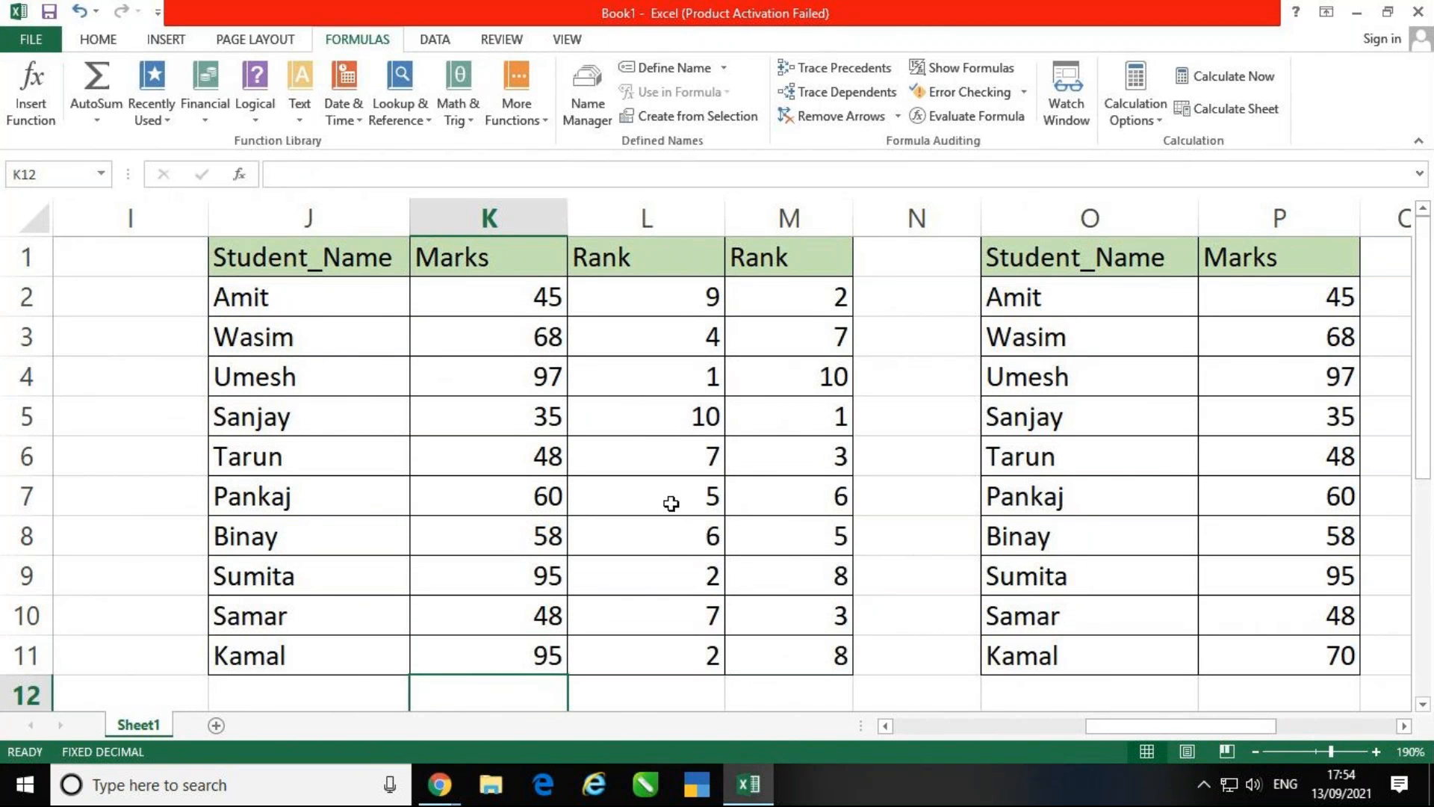
- Examine the marks and ranks of rows 4, 9 and 11, and check the RANK formula in L3
left_click(383, 373)
left_click_drag(383, 373, 661, 377)
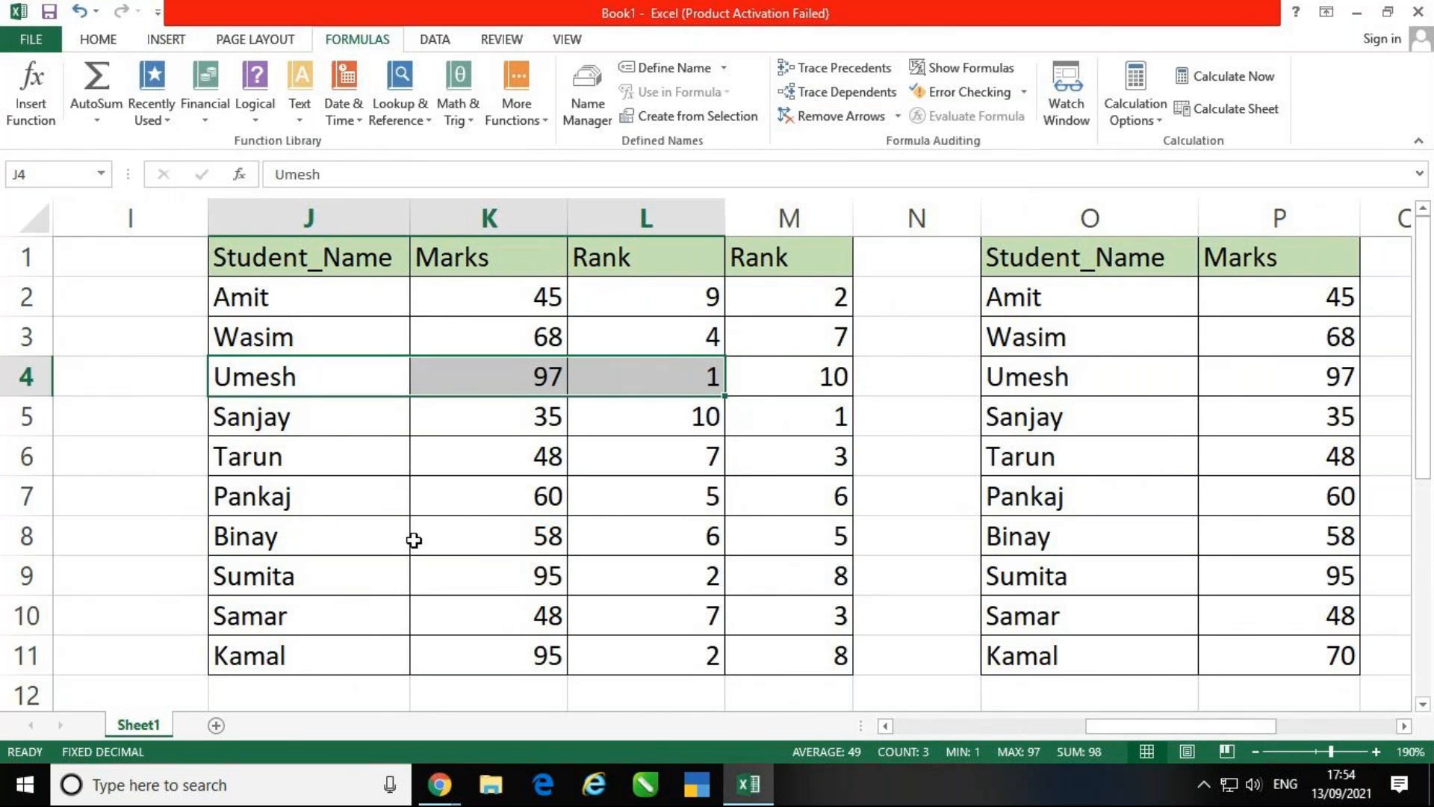
left_click_drag(317, 580, 530, 580, "ctrl")
left_click_drag(374, 650, 464, 653, "ctrl")
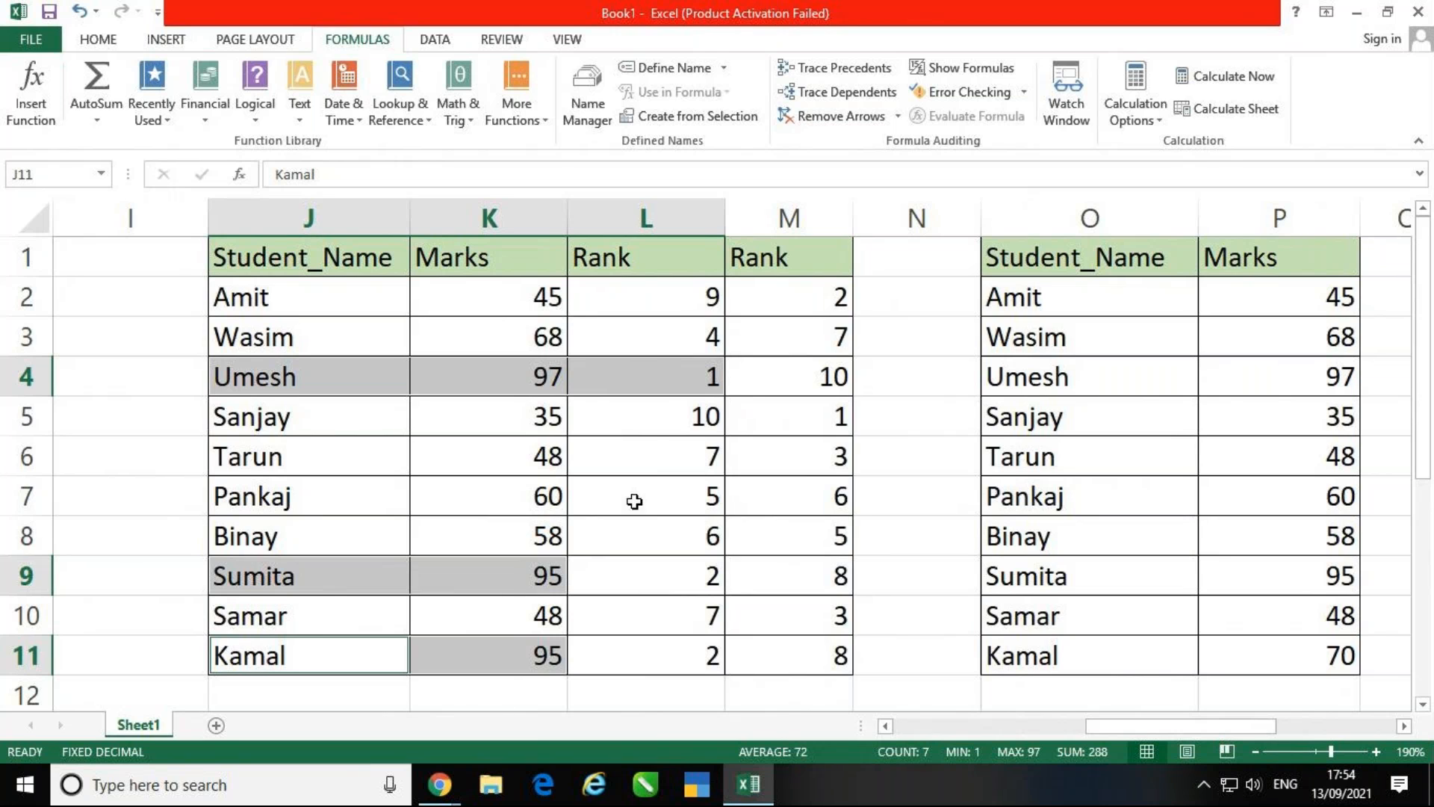
left_click(714, 333)
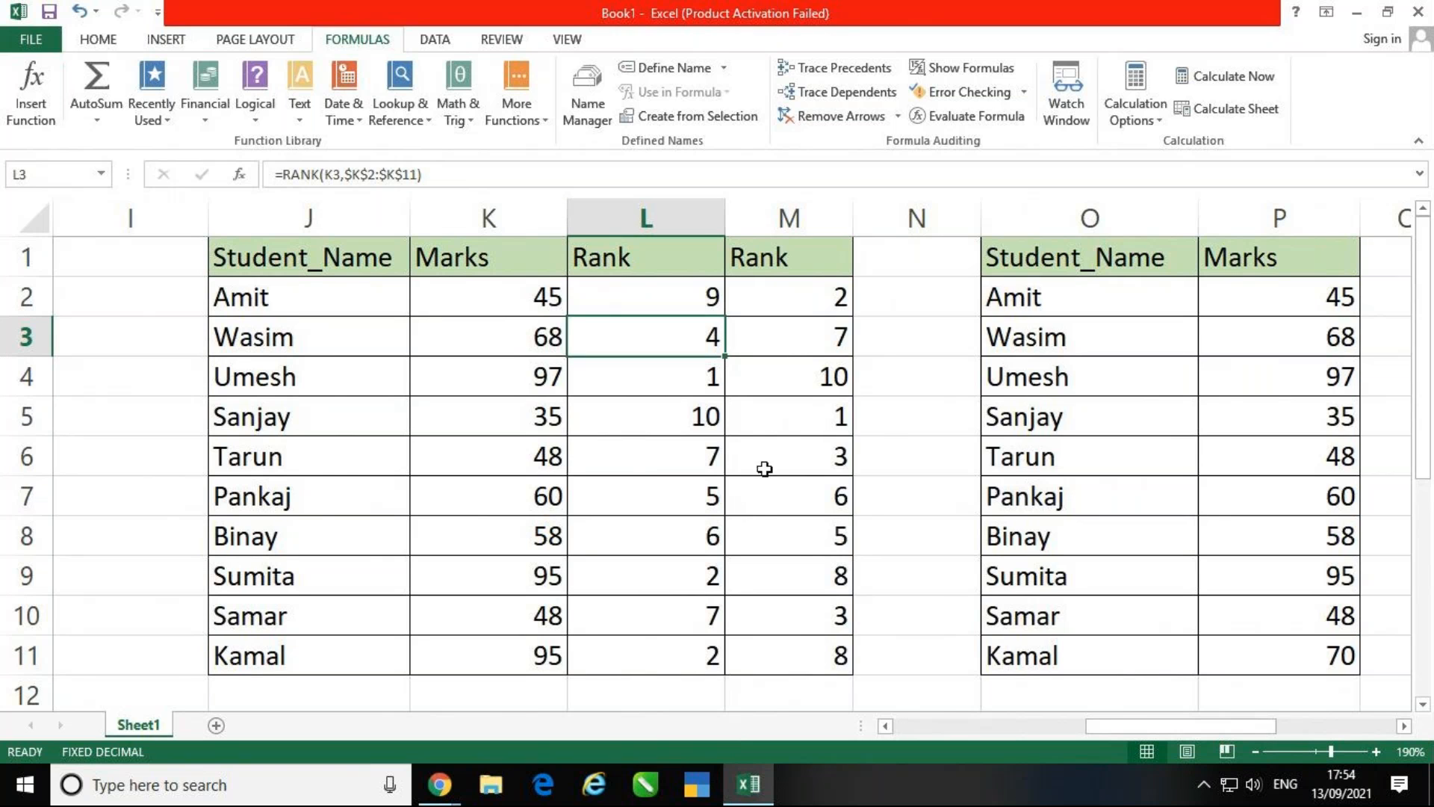
left_click(822, 686)
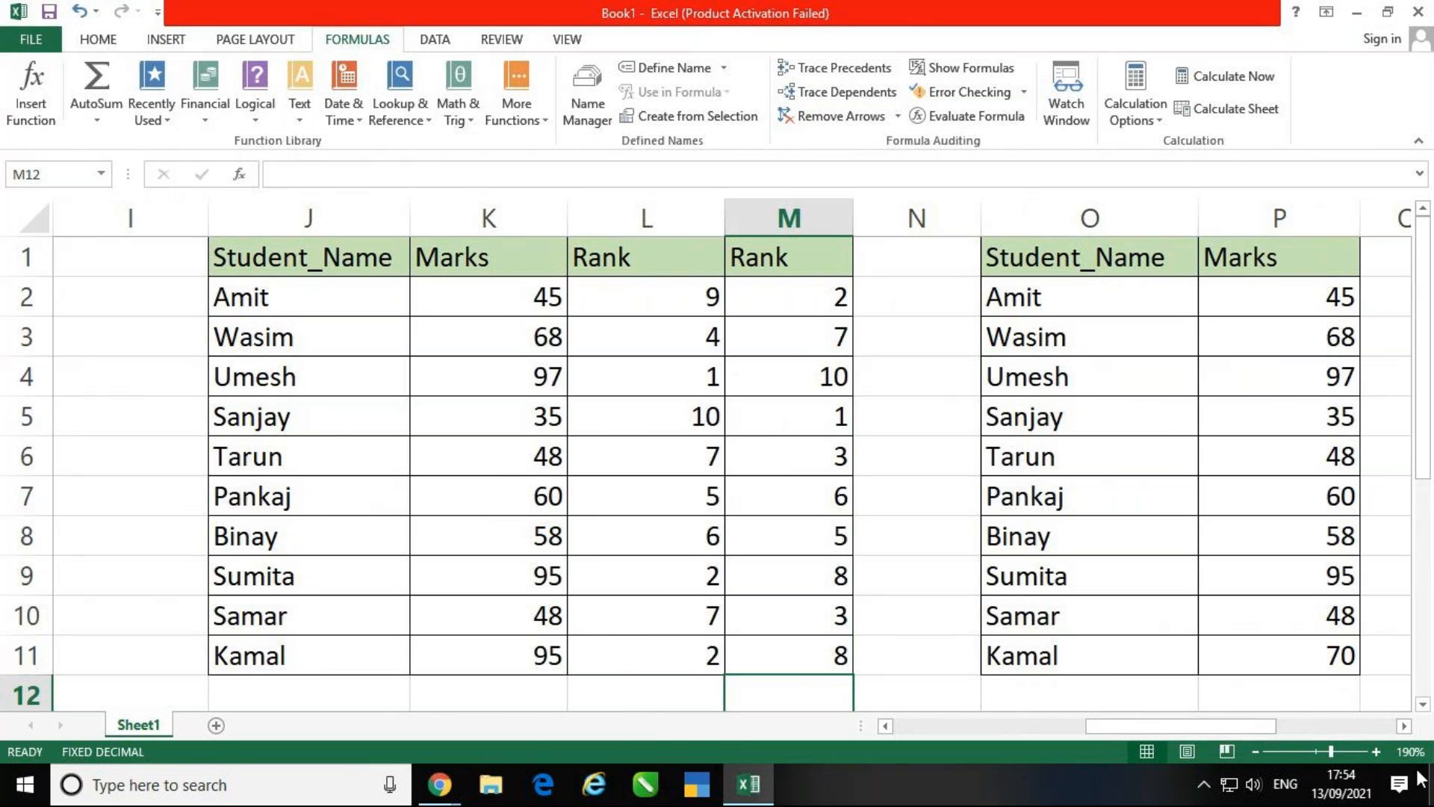
- Return to the marks summary table in S3:U7 and review its results
left_click(1405, 726)
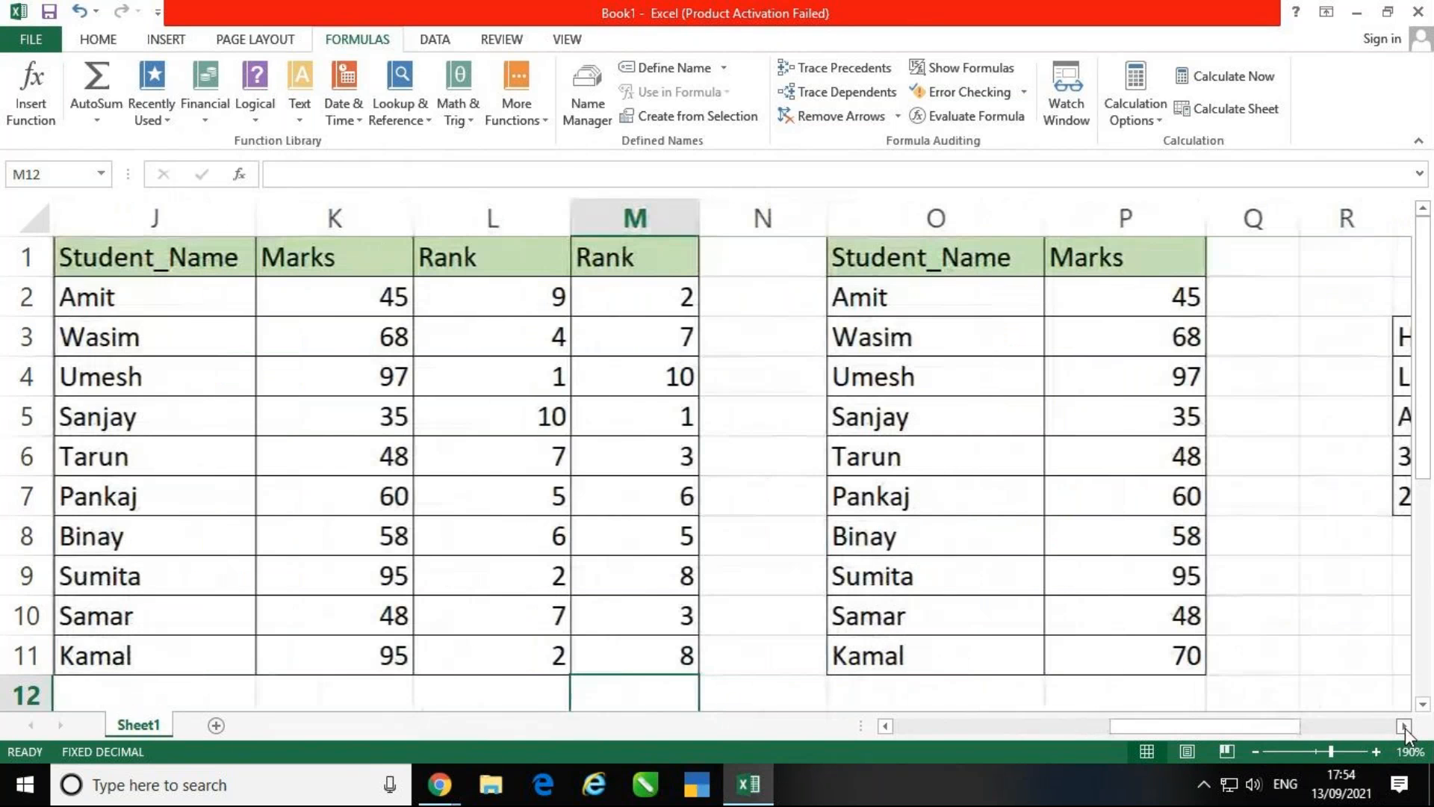
left_click(1367, 587)
left_click(1404, 726)
left_click(1404, 726)
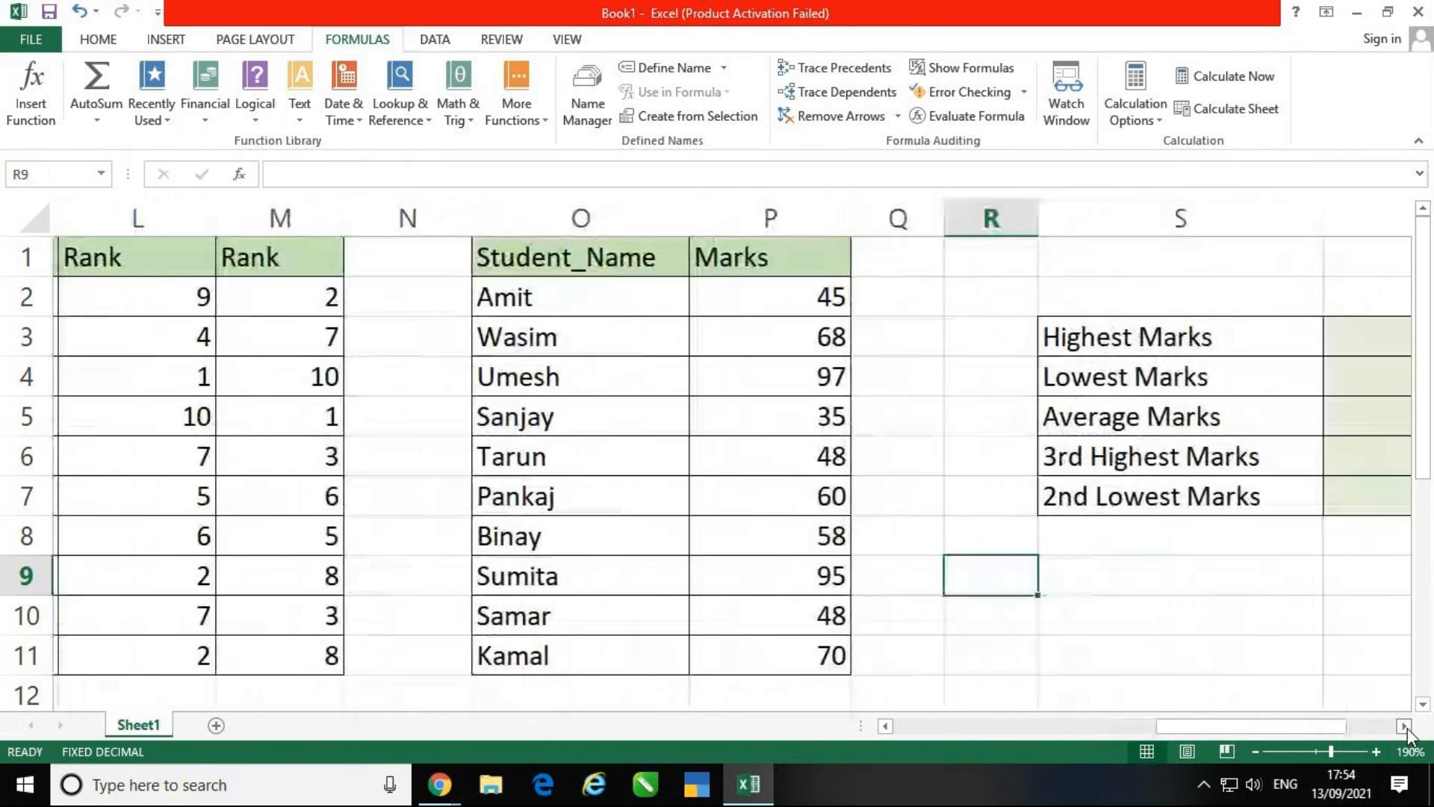
left_click(1404, 726)
left_click(1404, 726)
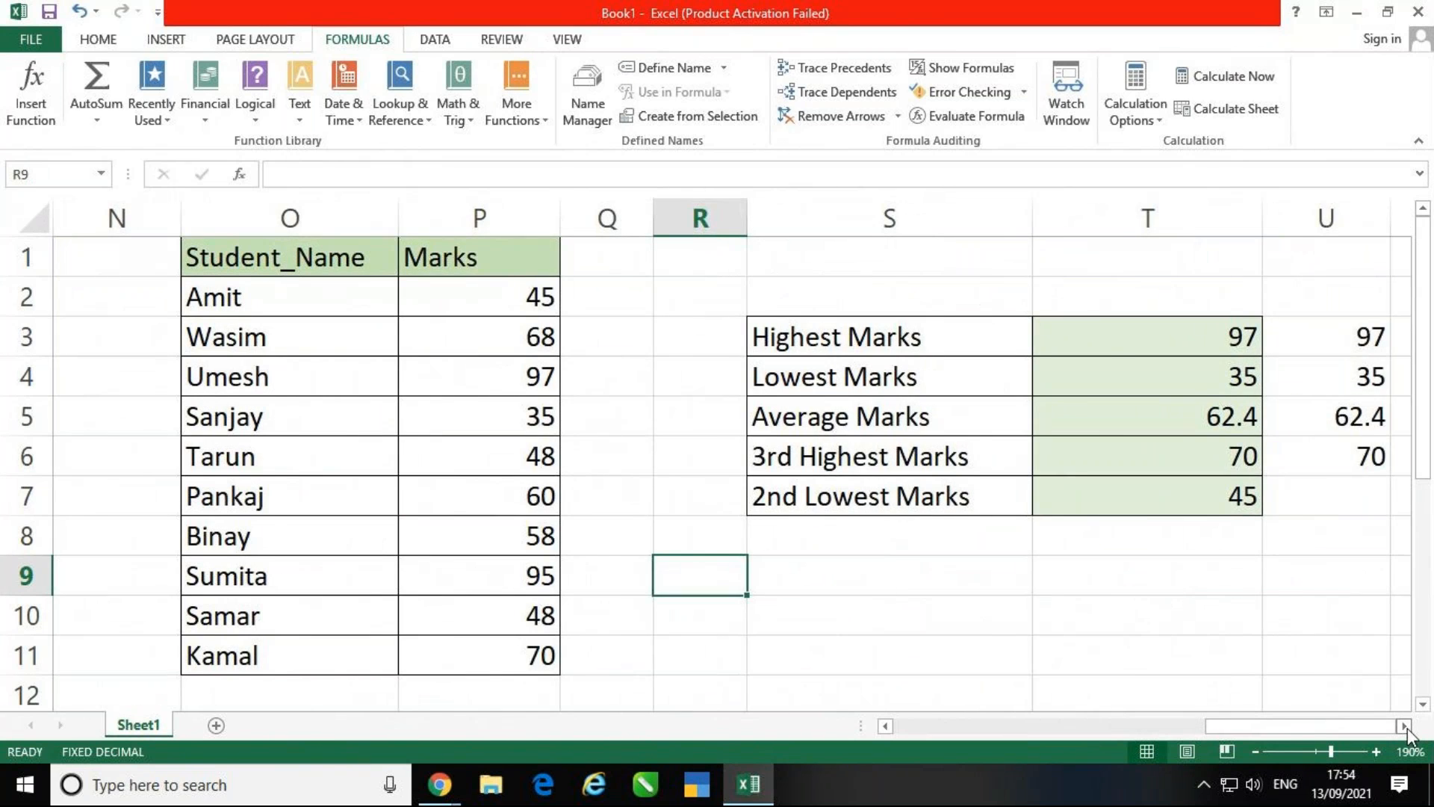
left_click(1404, 726)
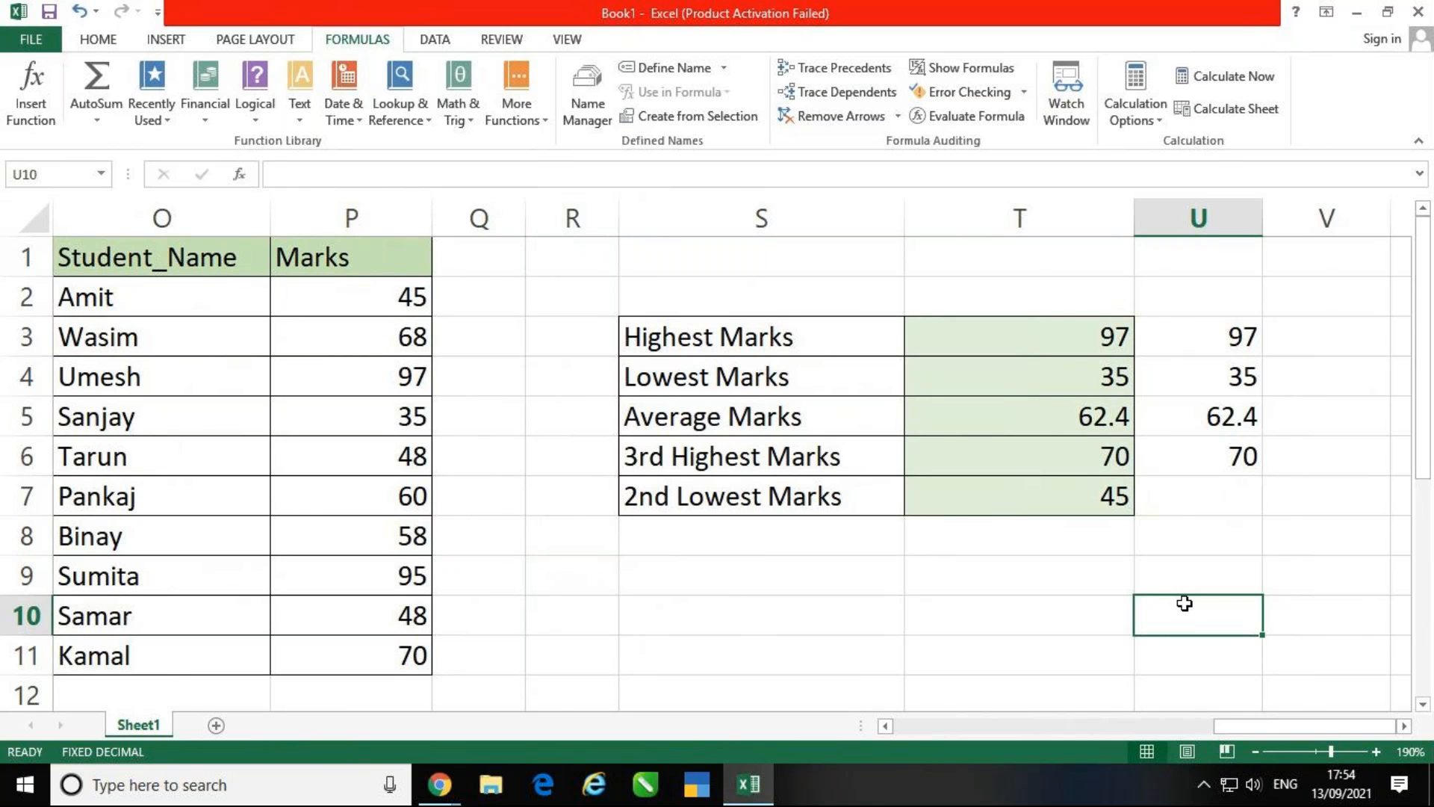
- Switch to the GoTo meeting window in Chrome and start leaving the session
mouse_move(440, 797)
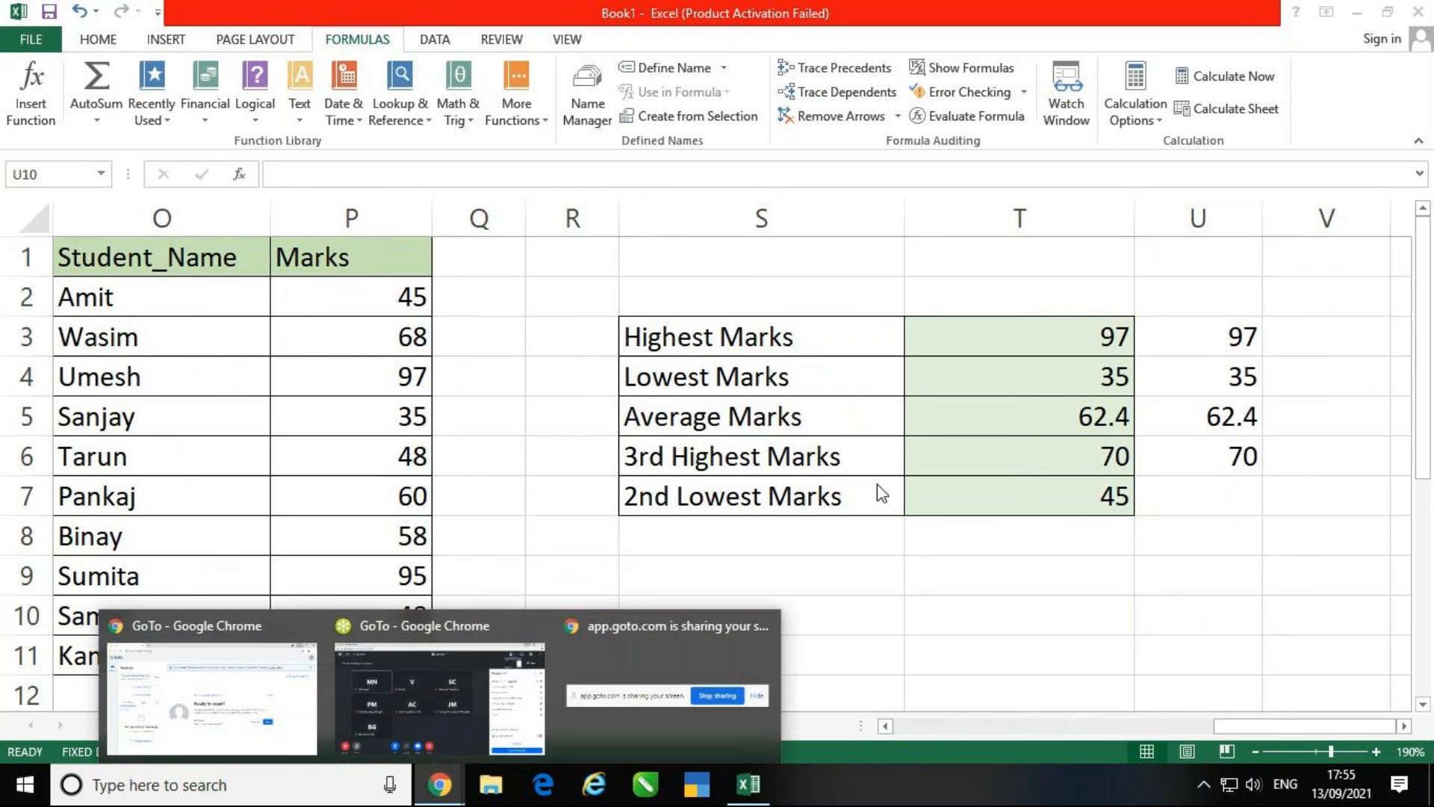
mouse_move(649, 641)
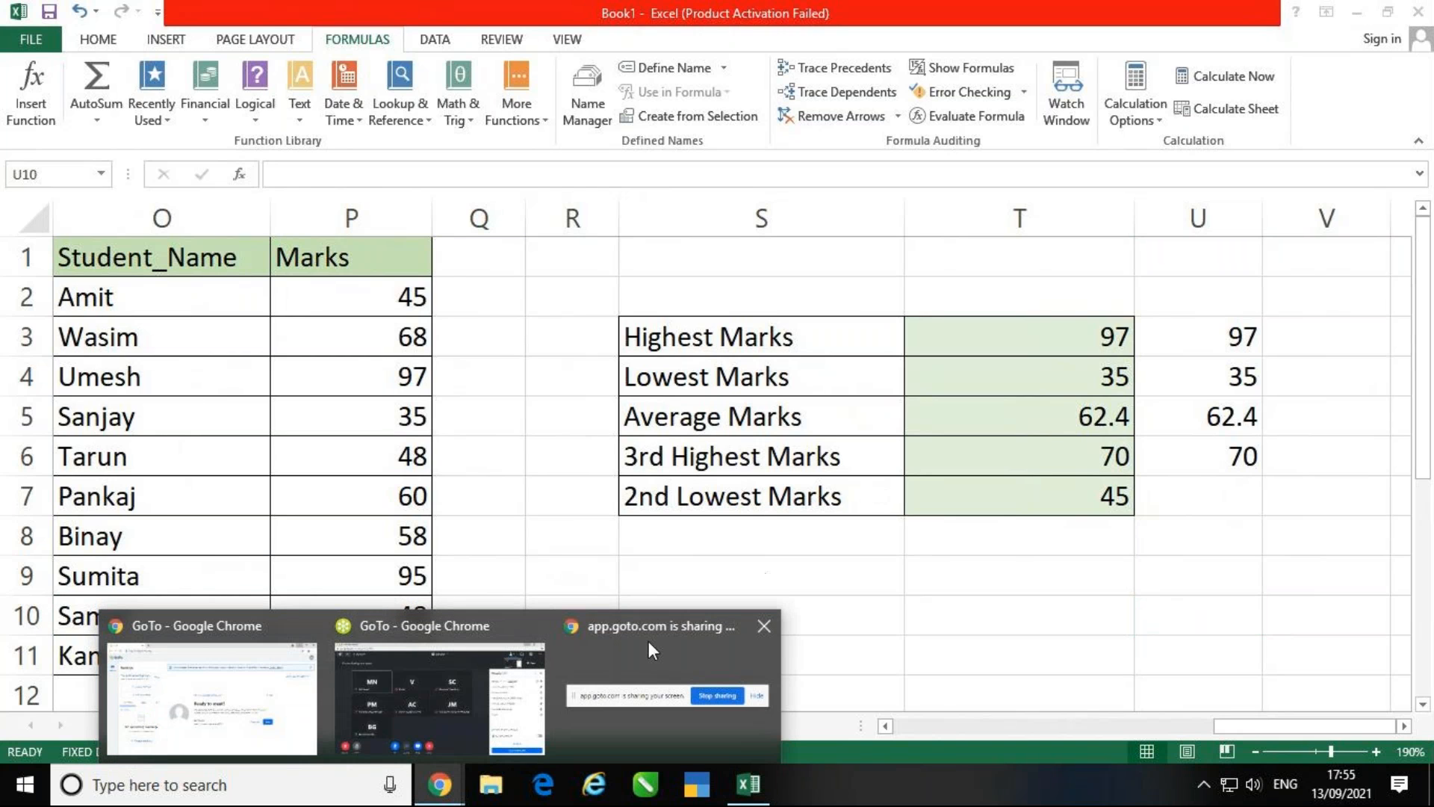
left_click(476, 731)
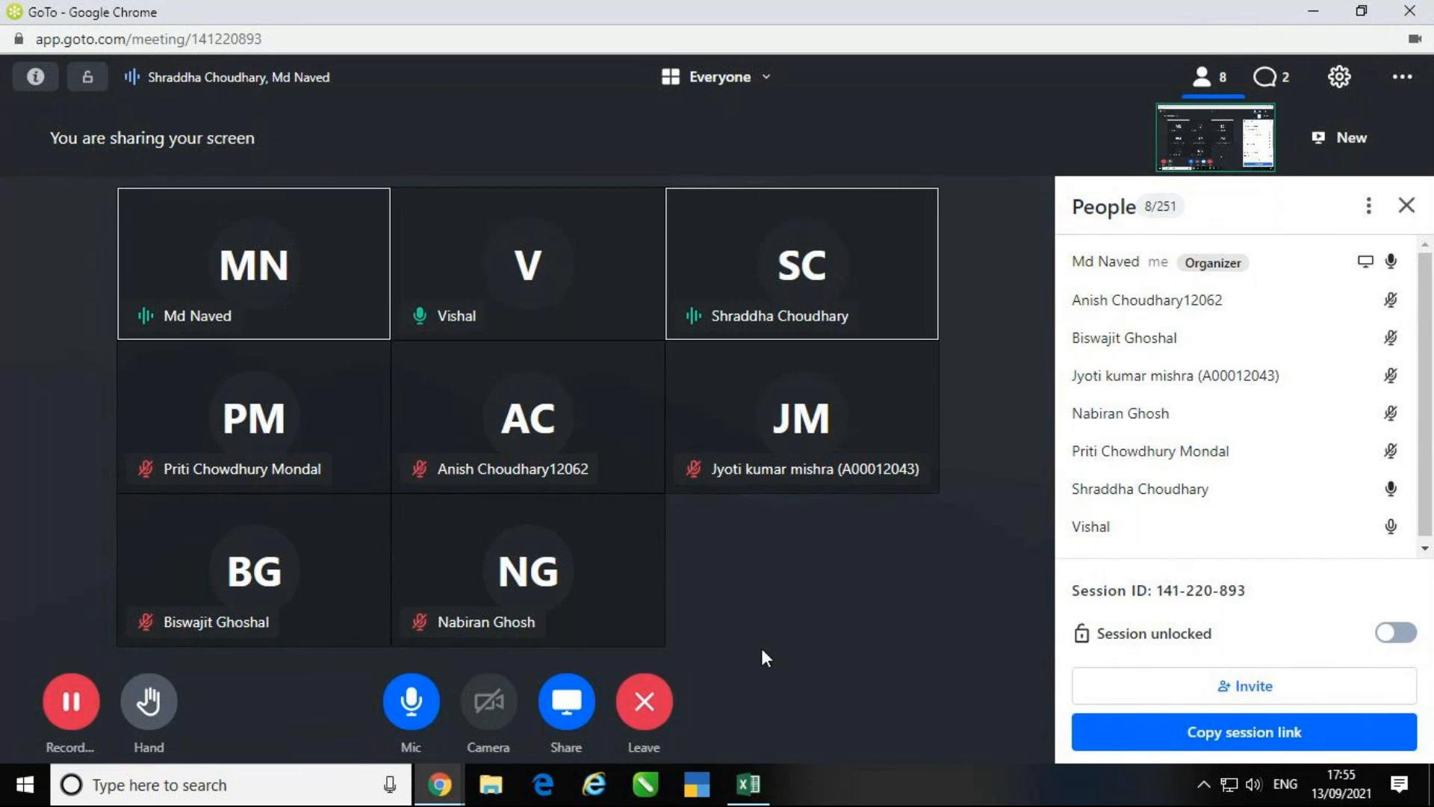
left_click(645, 701)
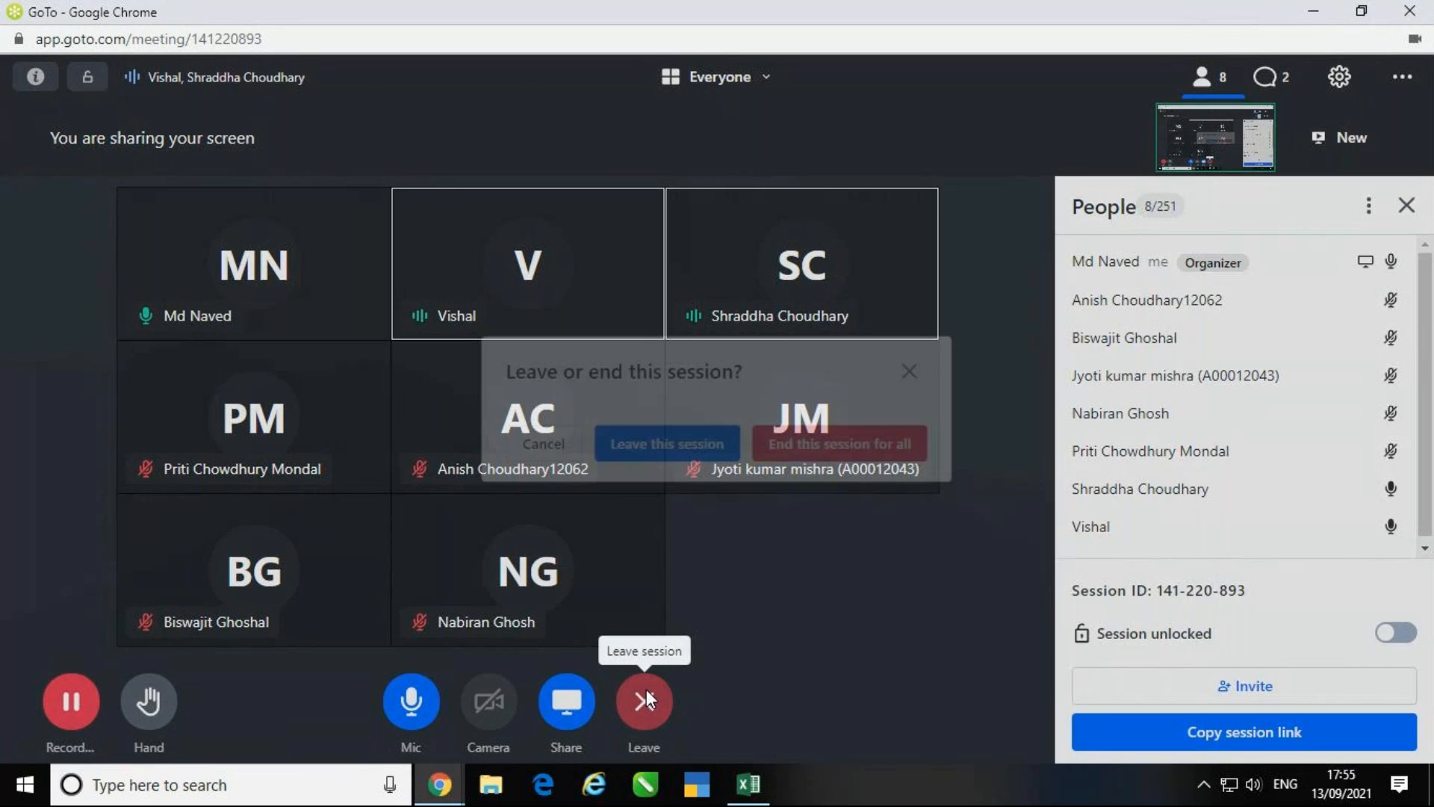